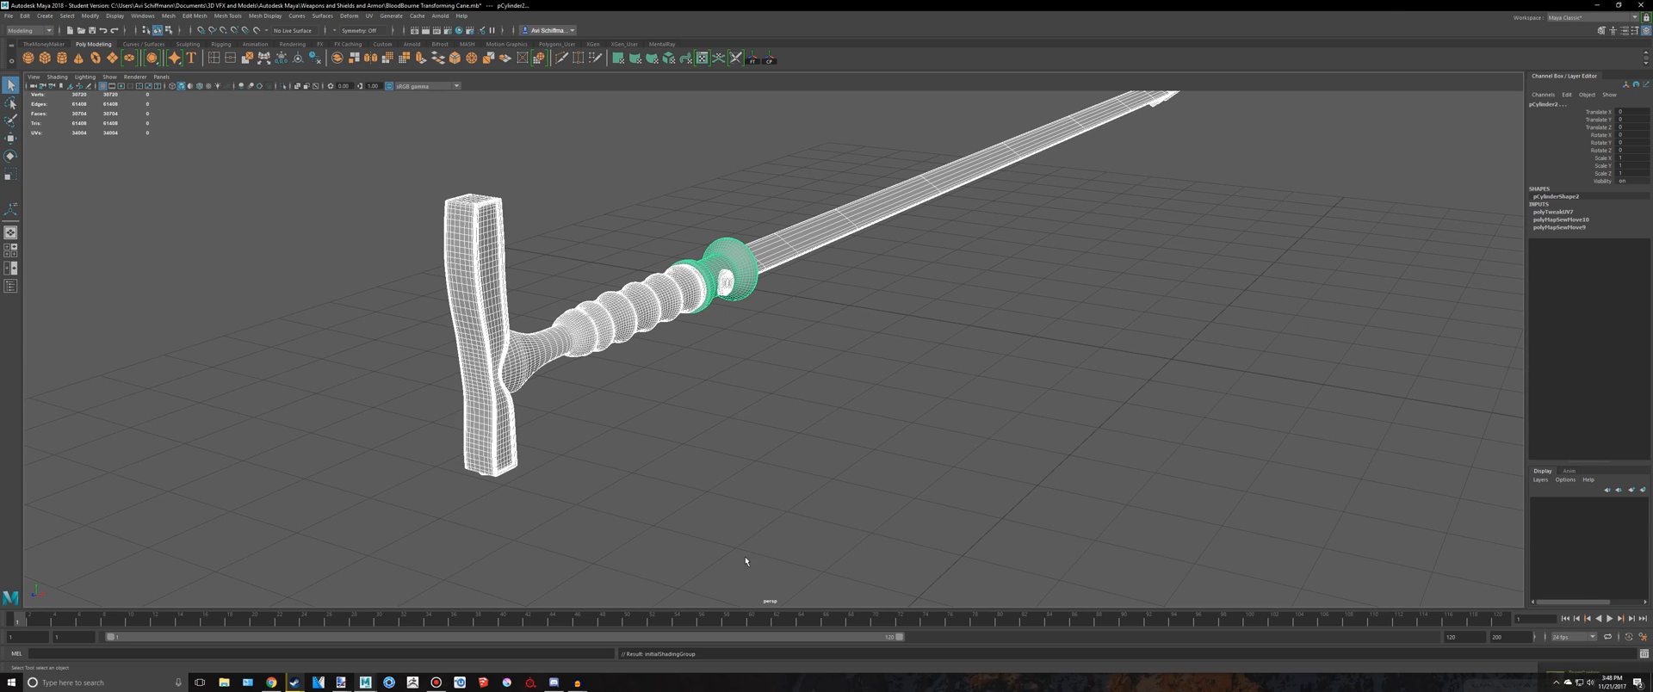
Deselect the cane and open Hypershade as a separate floating window over the viewport
click(722, 188)
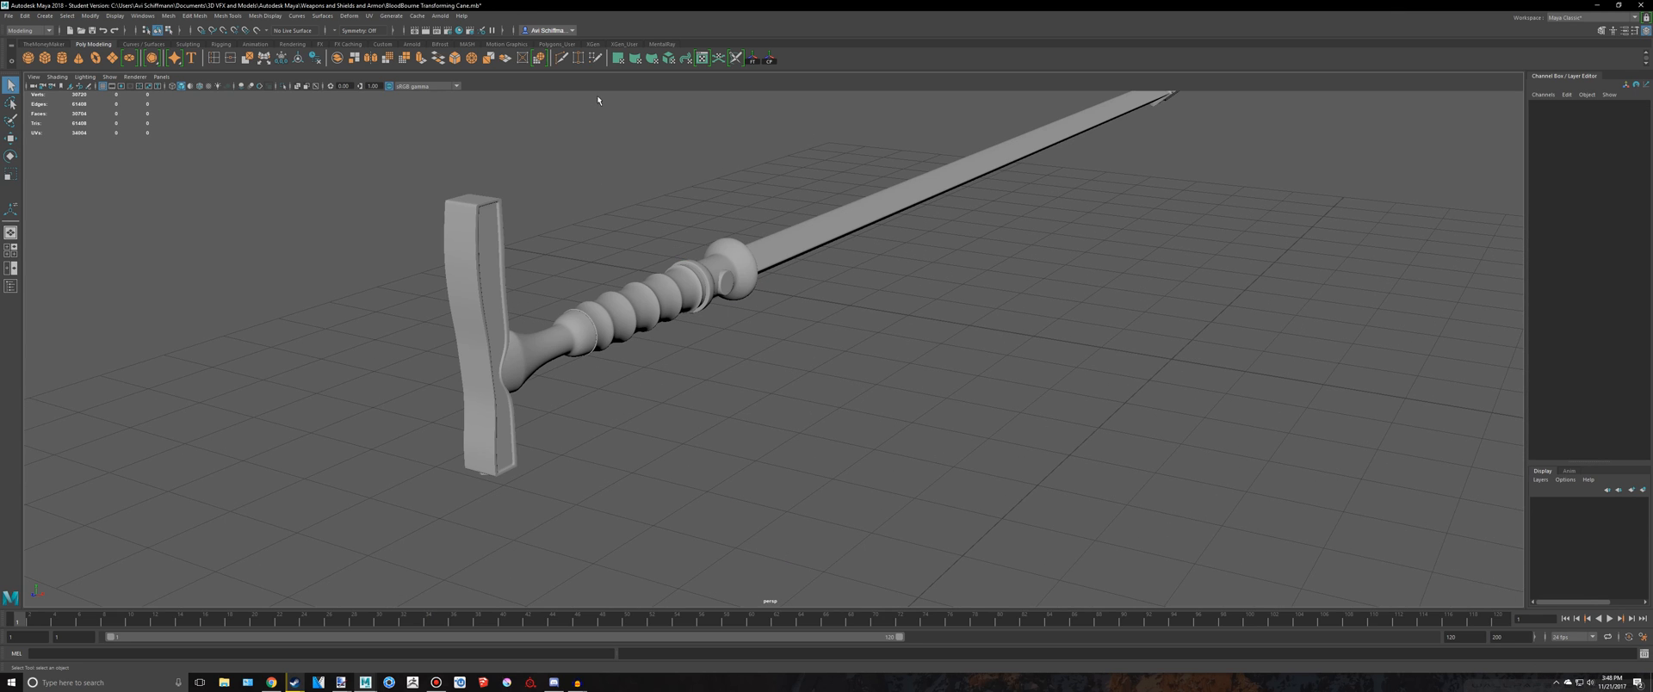
click(459, 31)
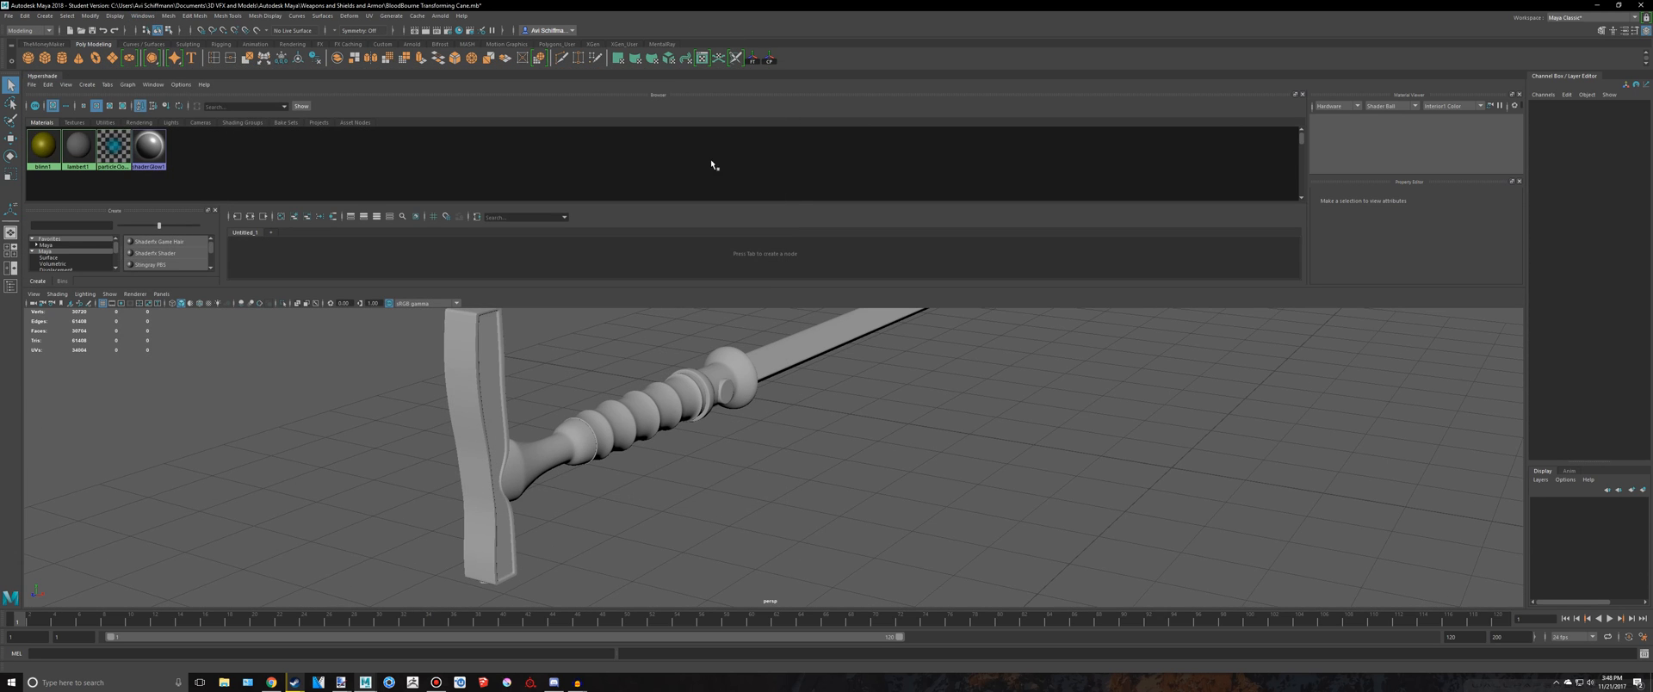
drag(43, 78, 533, 147)
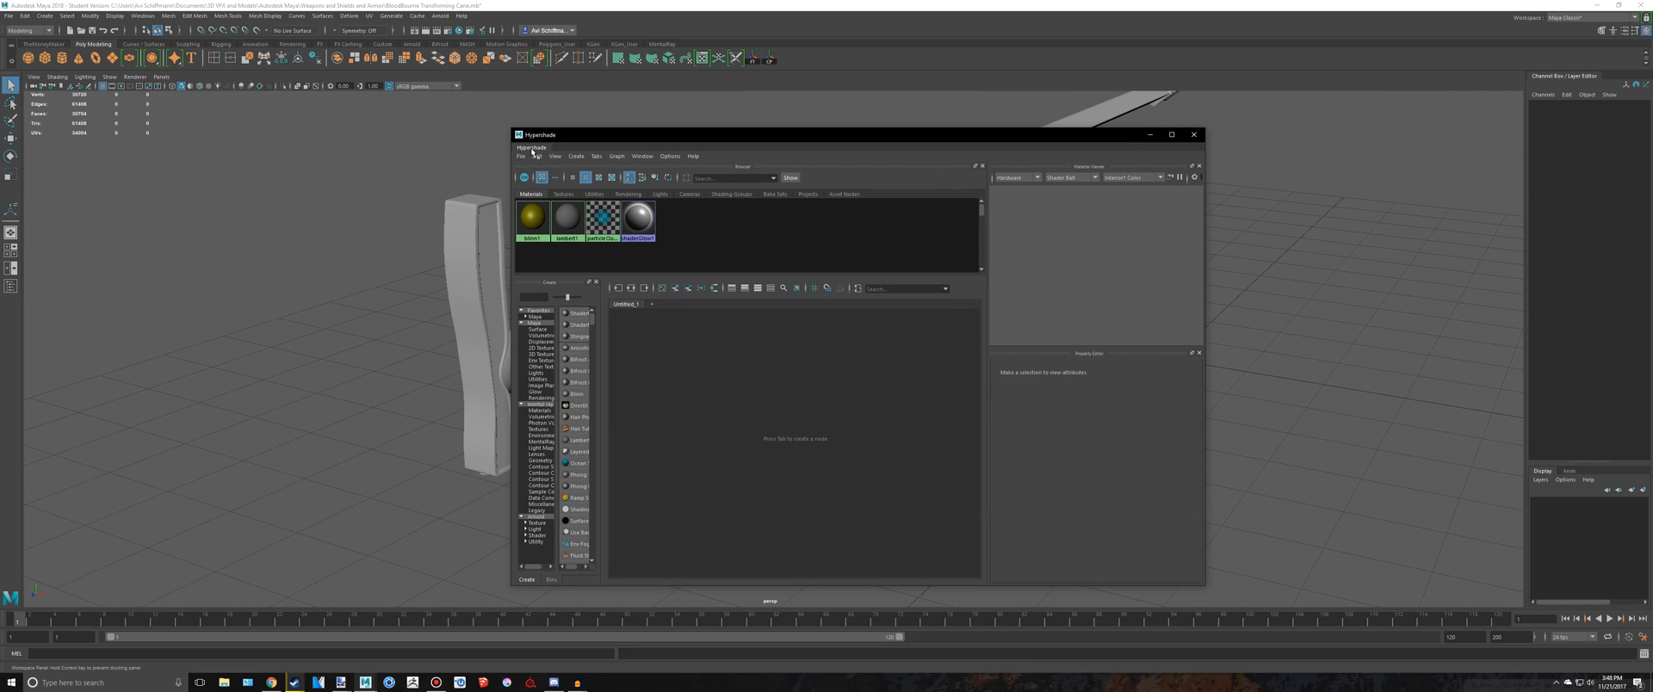
click(143, 15)
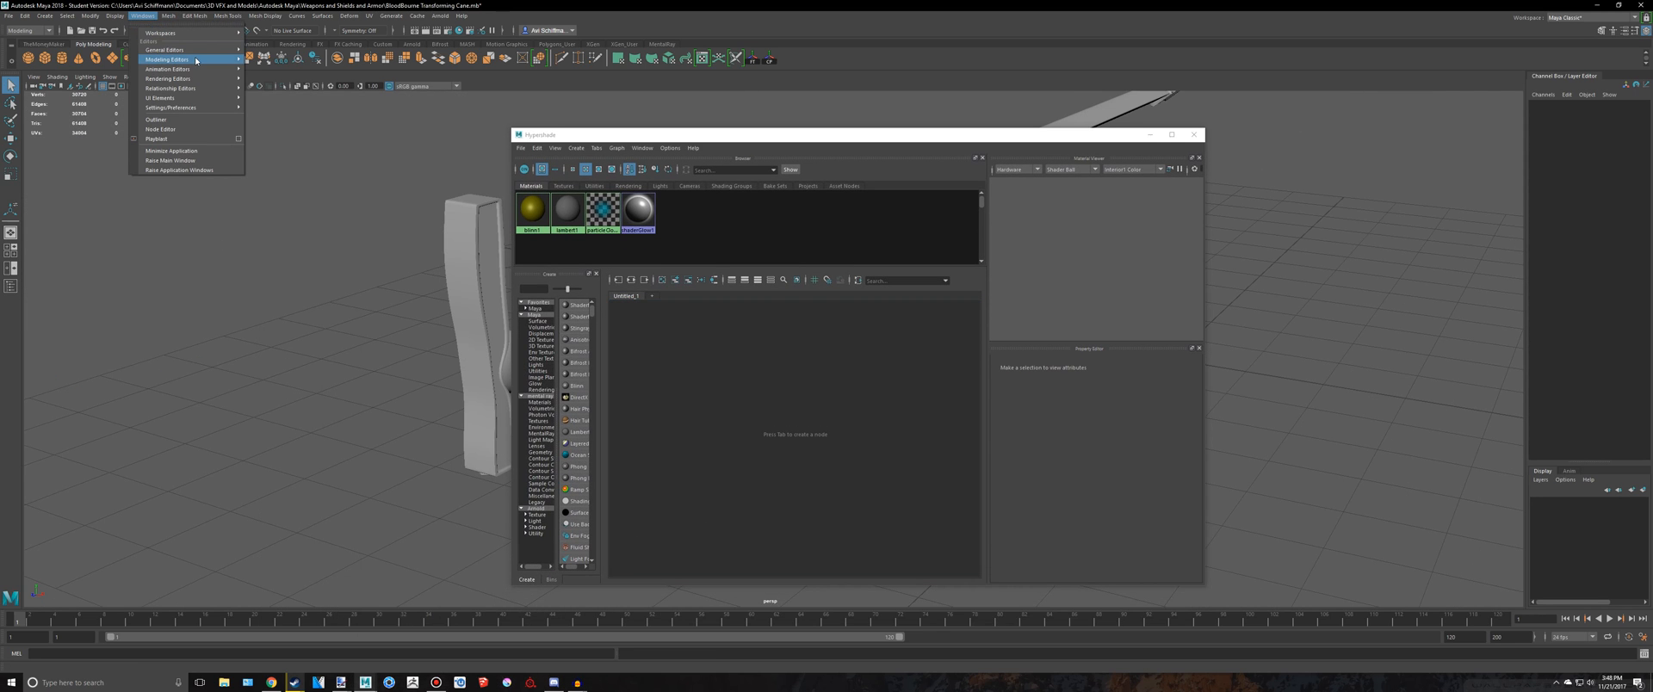
mouse_move(196, 61)
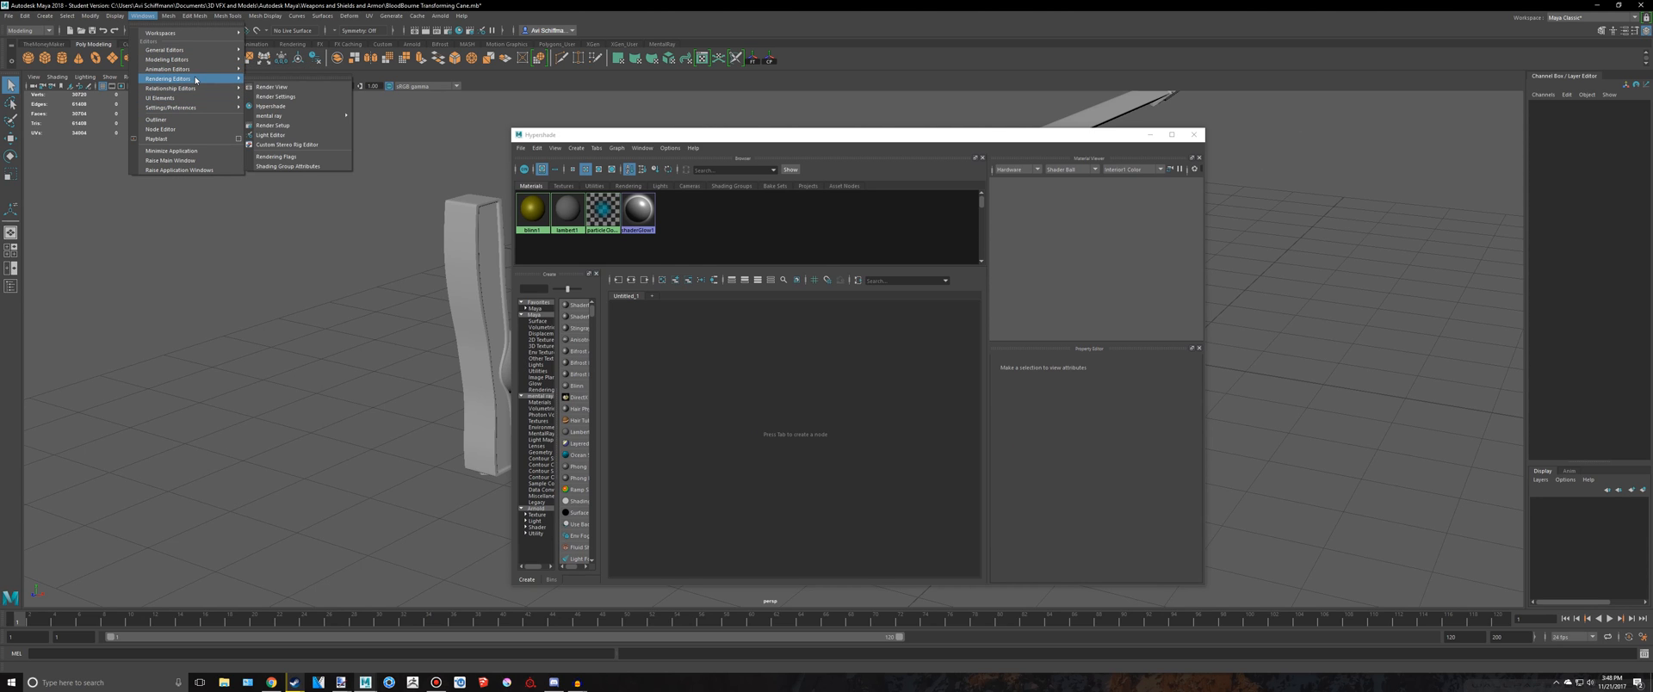
click(270, 106)
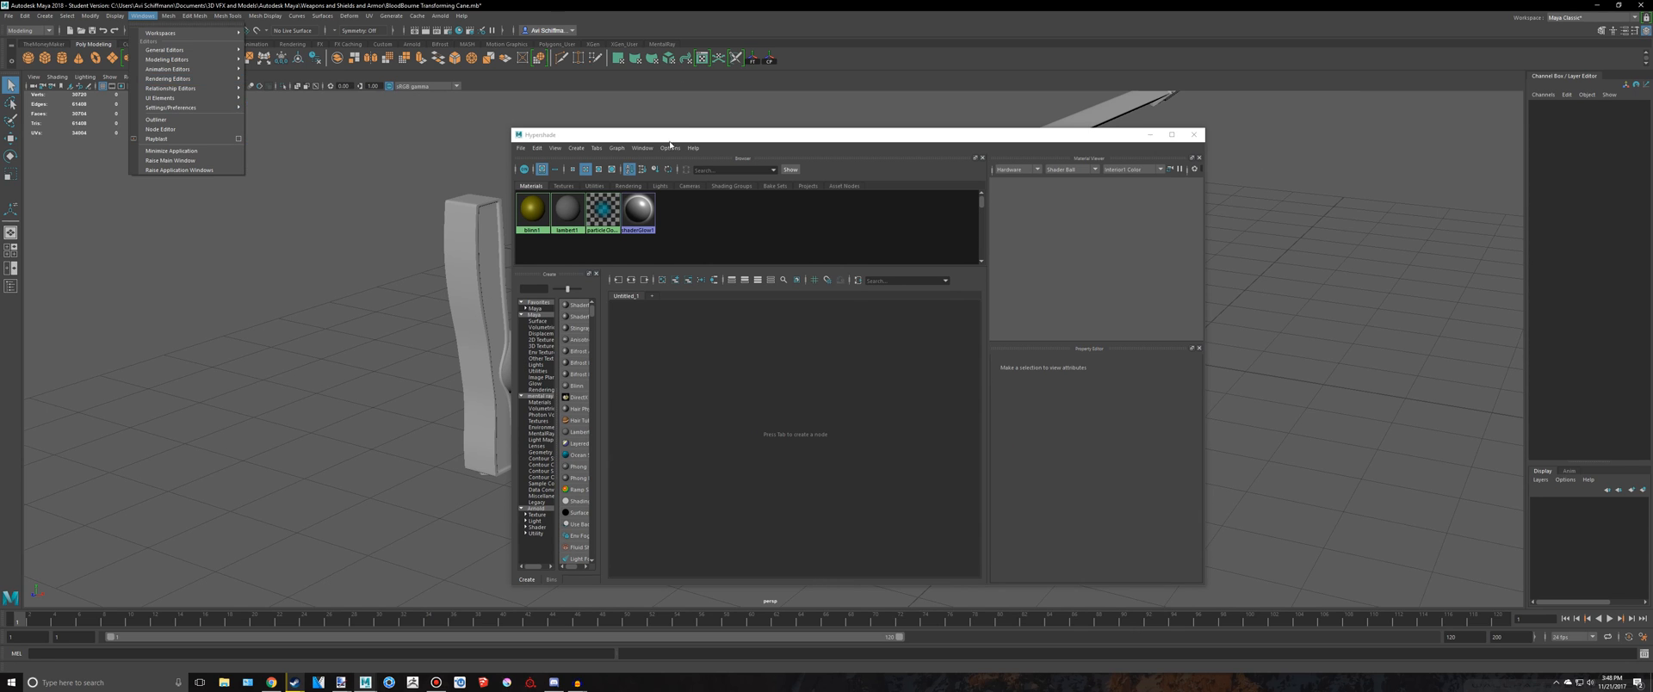
drag(613, 141, 620, 111)
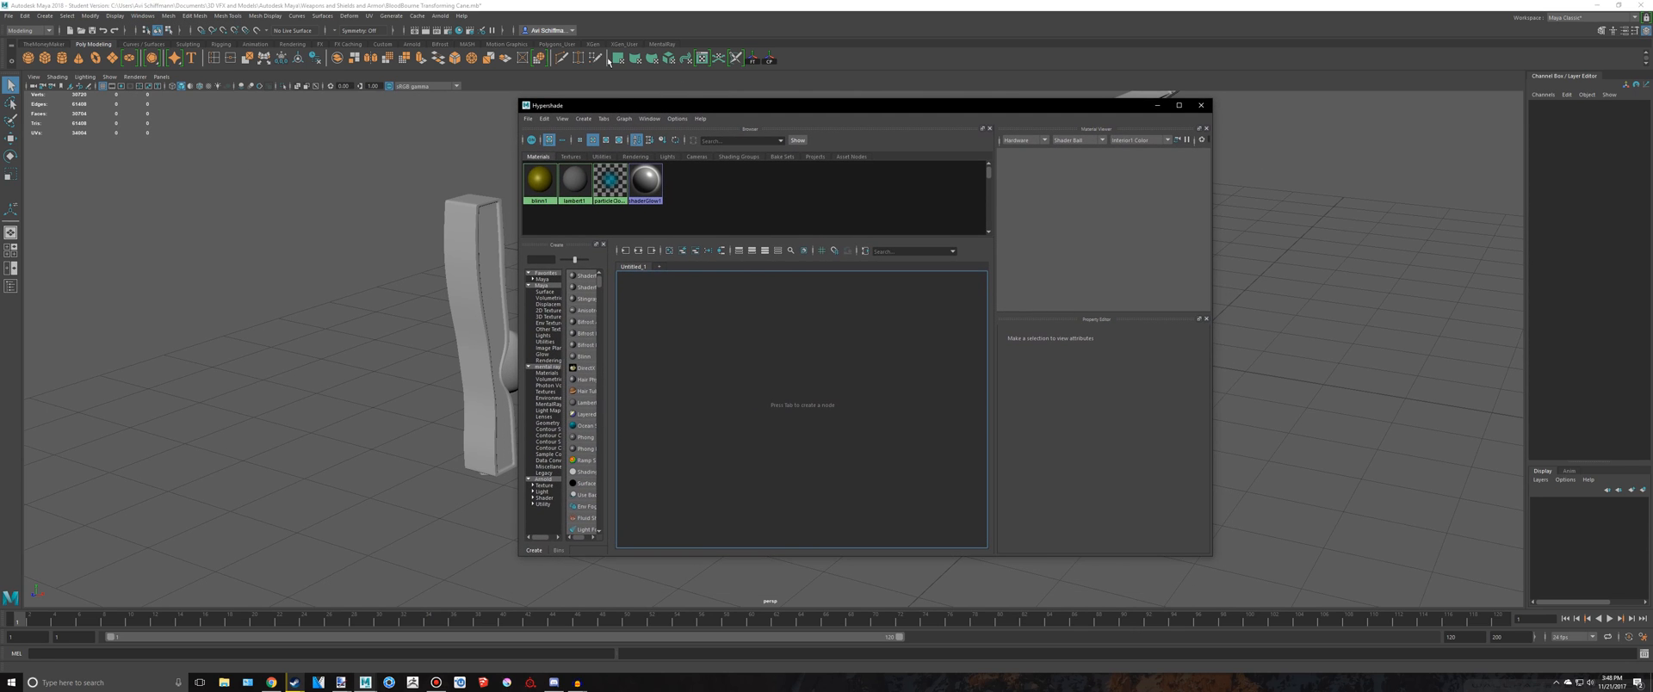
click(500, 31)
click(501, 31)
click(394, 32)
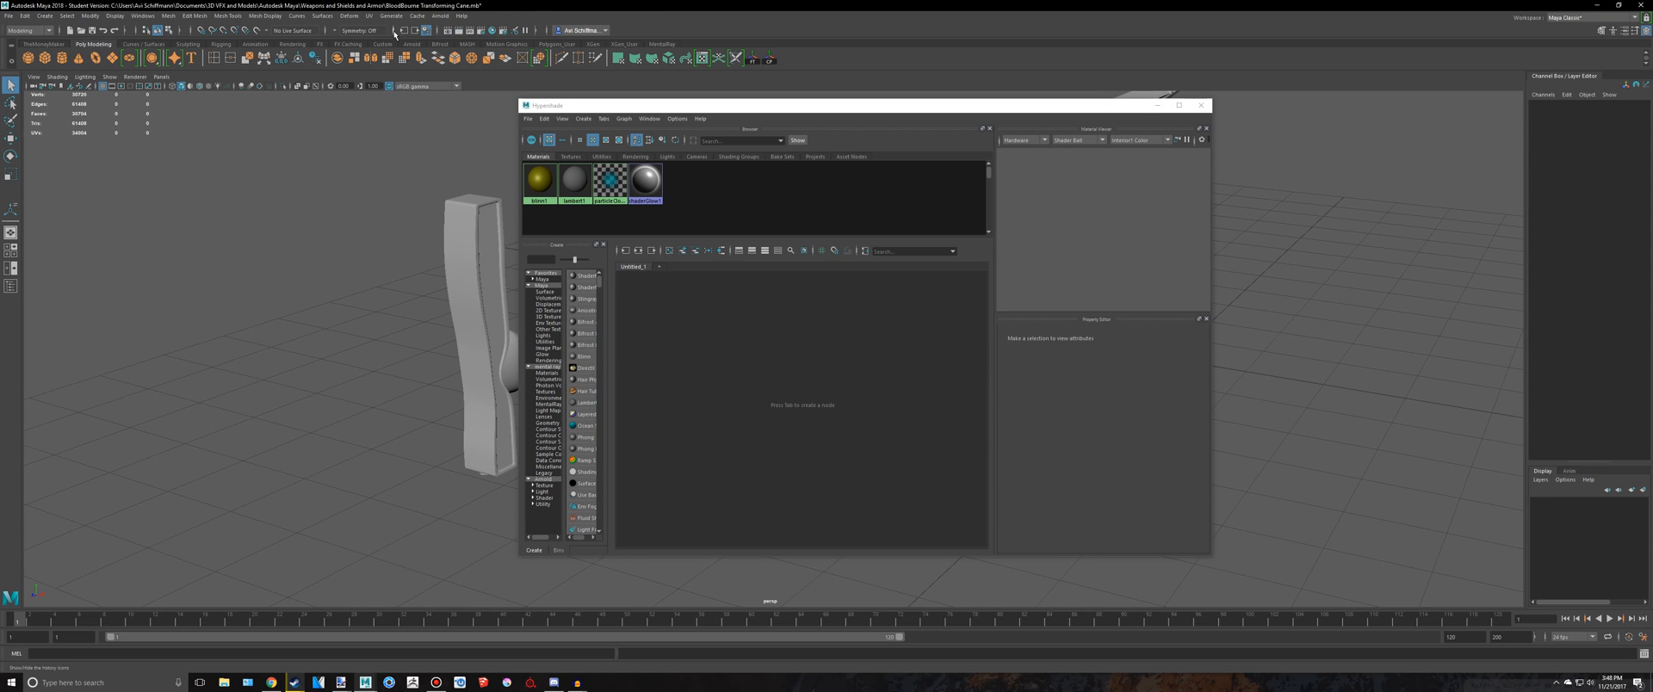
click(394, 32)
click(403, 32)
click(403, 32)
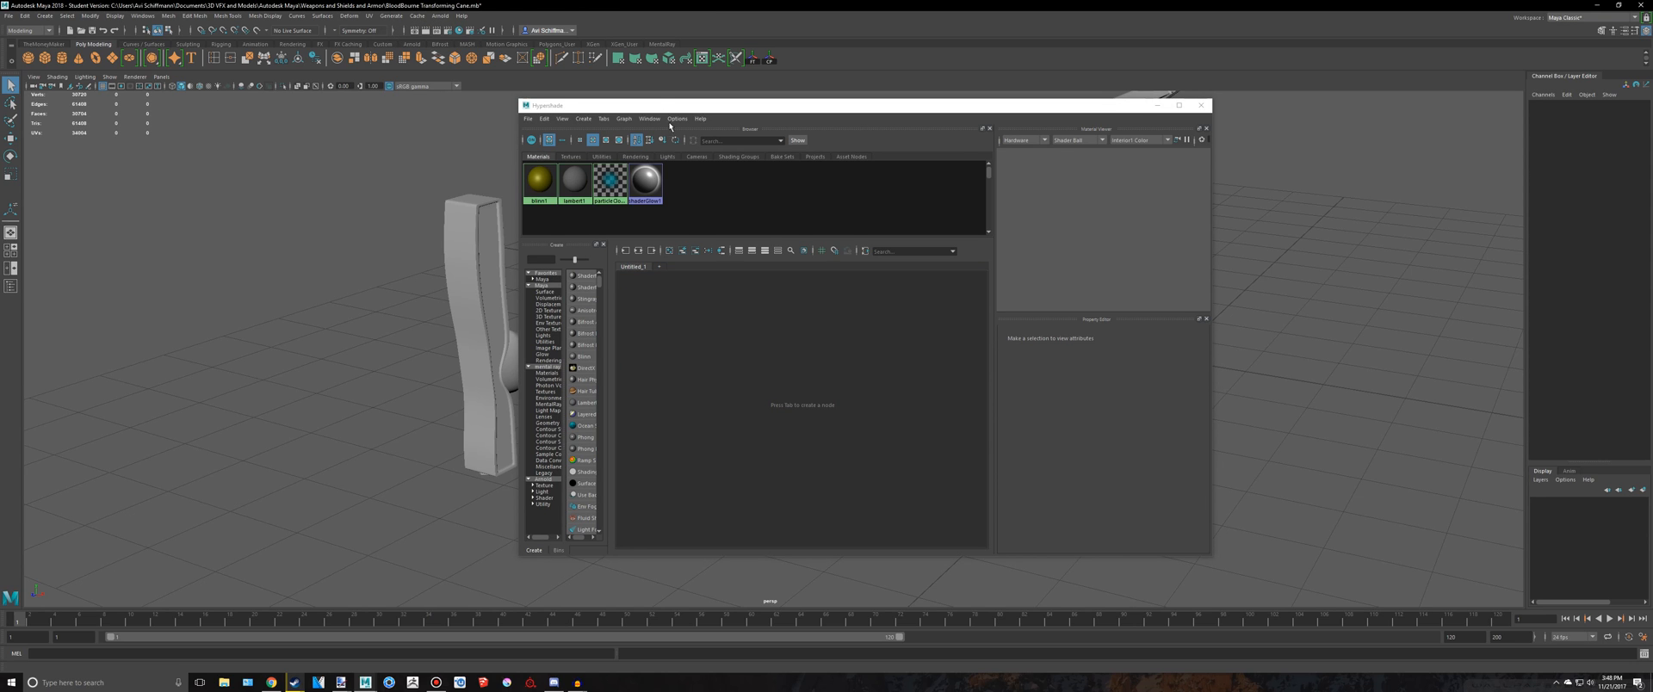
drag(650, 107, 626, 104)
click(394, 32)
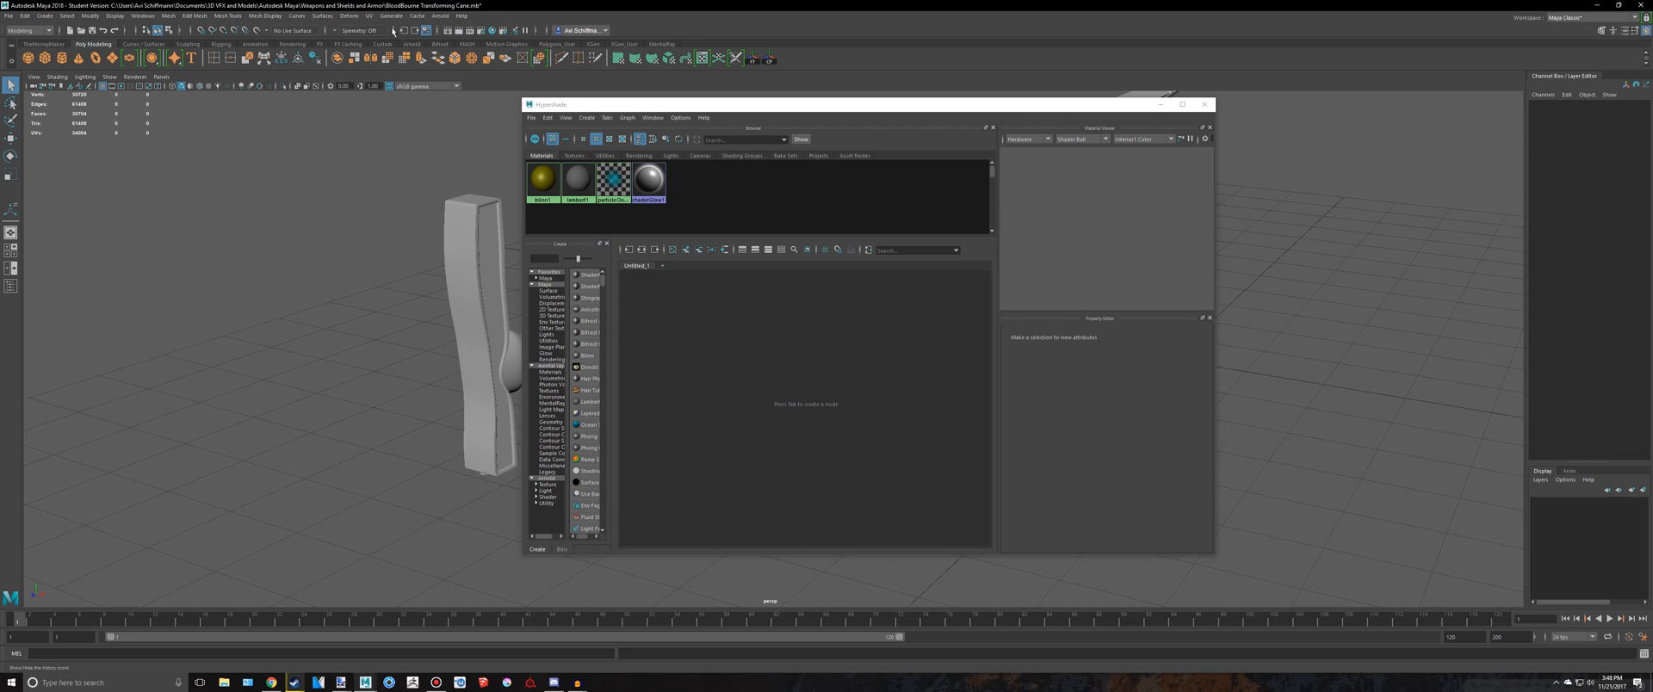
Delete the blinn1 material in Hypershade, close the window and look over the whole cane
click(543, 179)
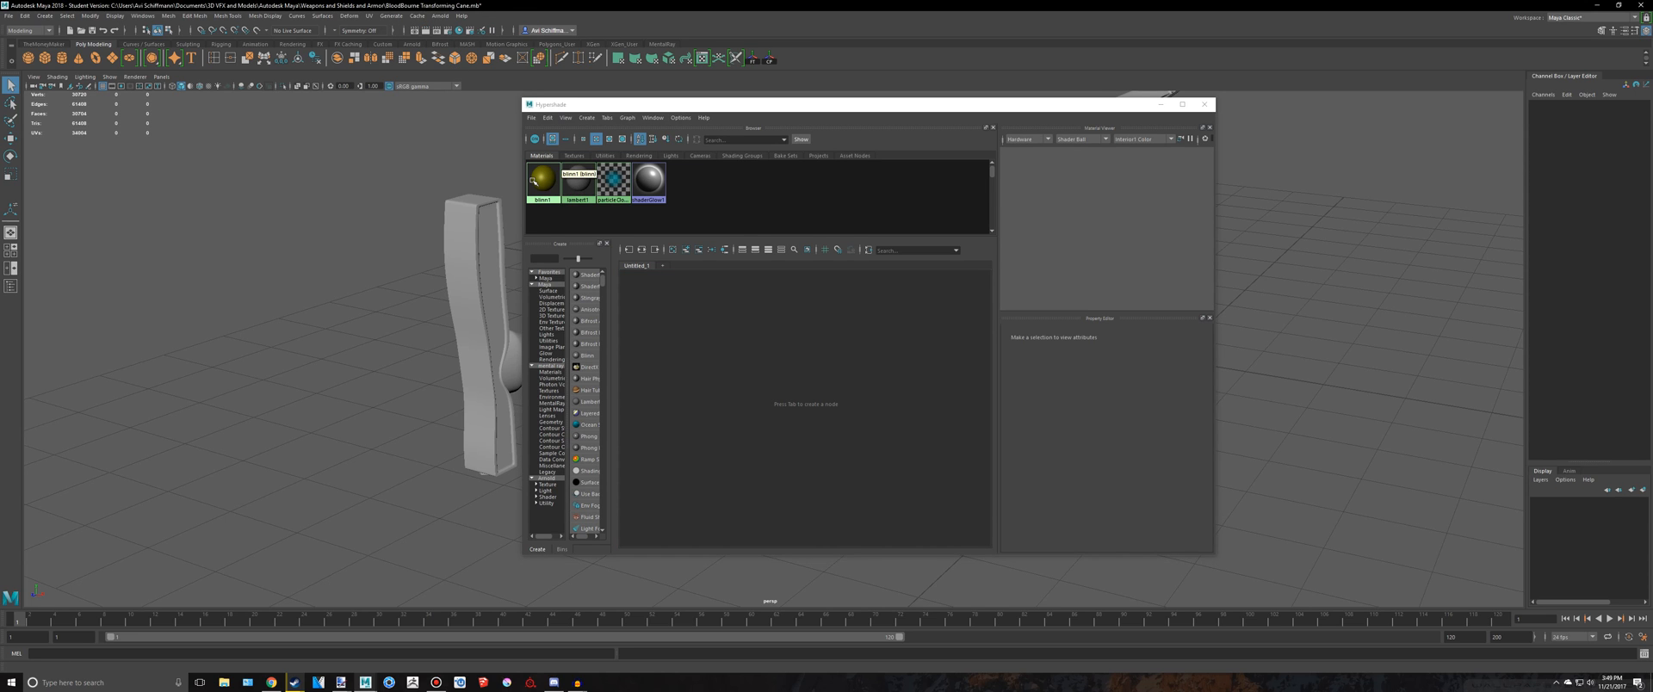
key(Delete)
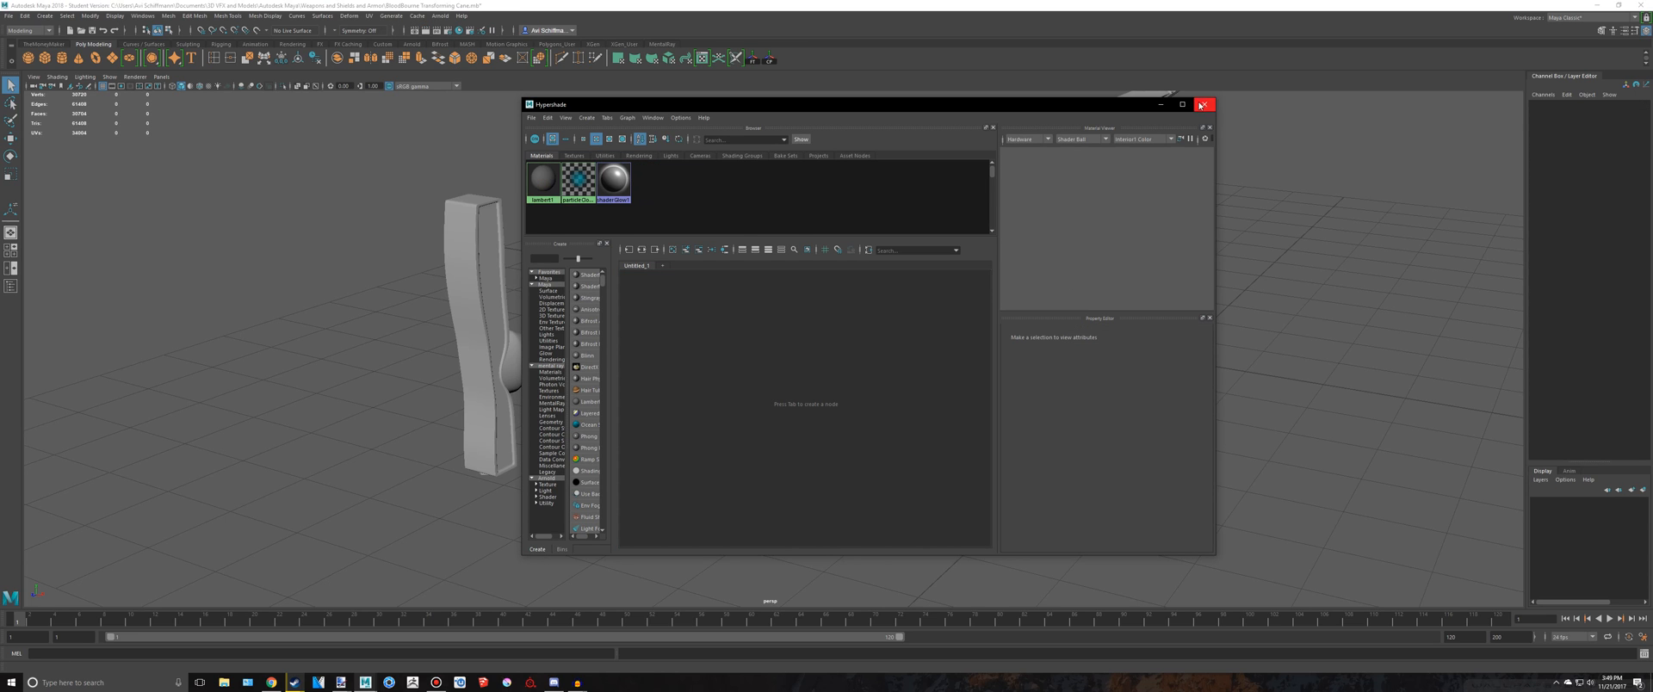
scroll(927, 232, down, 4)
alt+middle_drag(1015, 203, 924, 234)
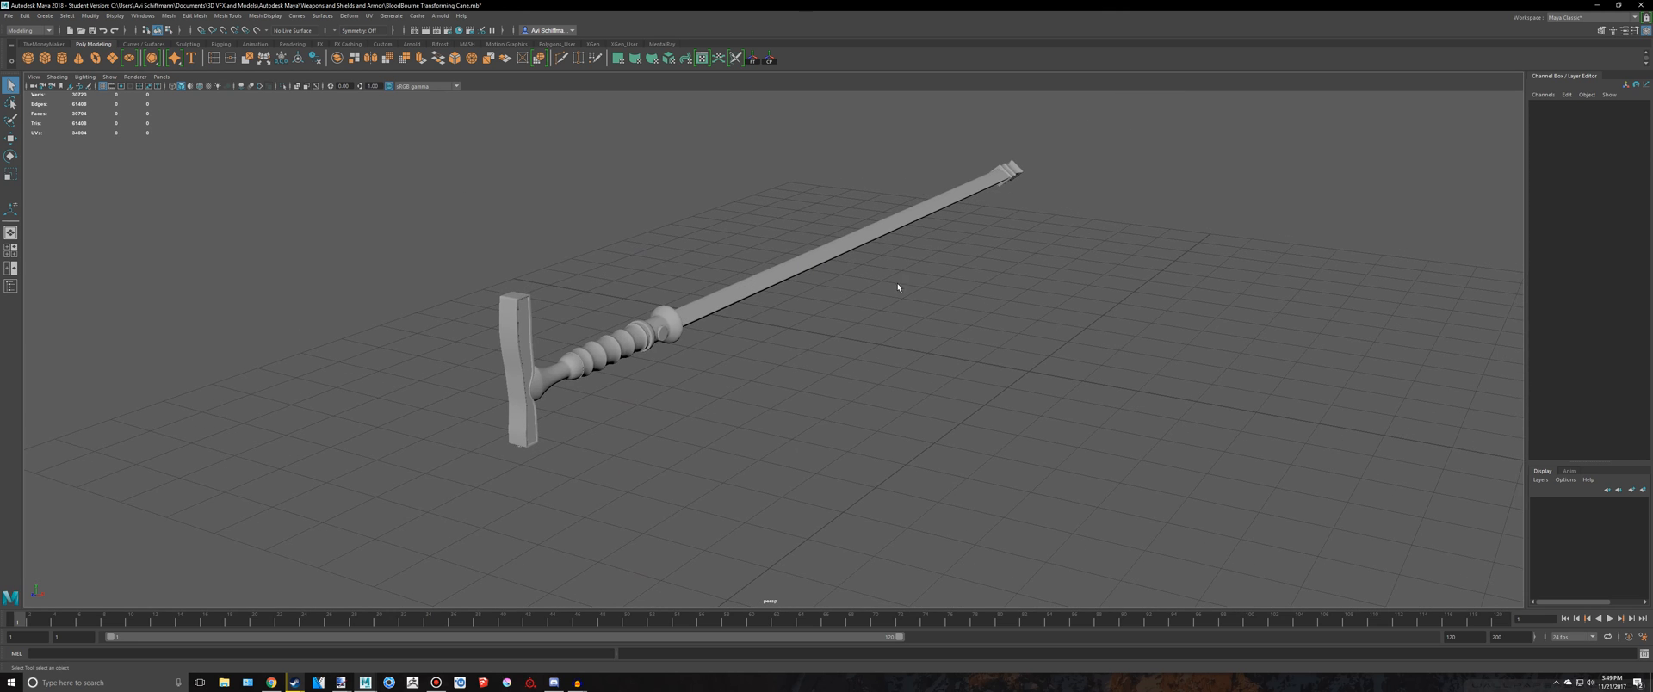
alt+drag(871, 317, 725, 311)
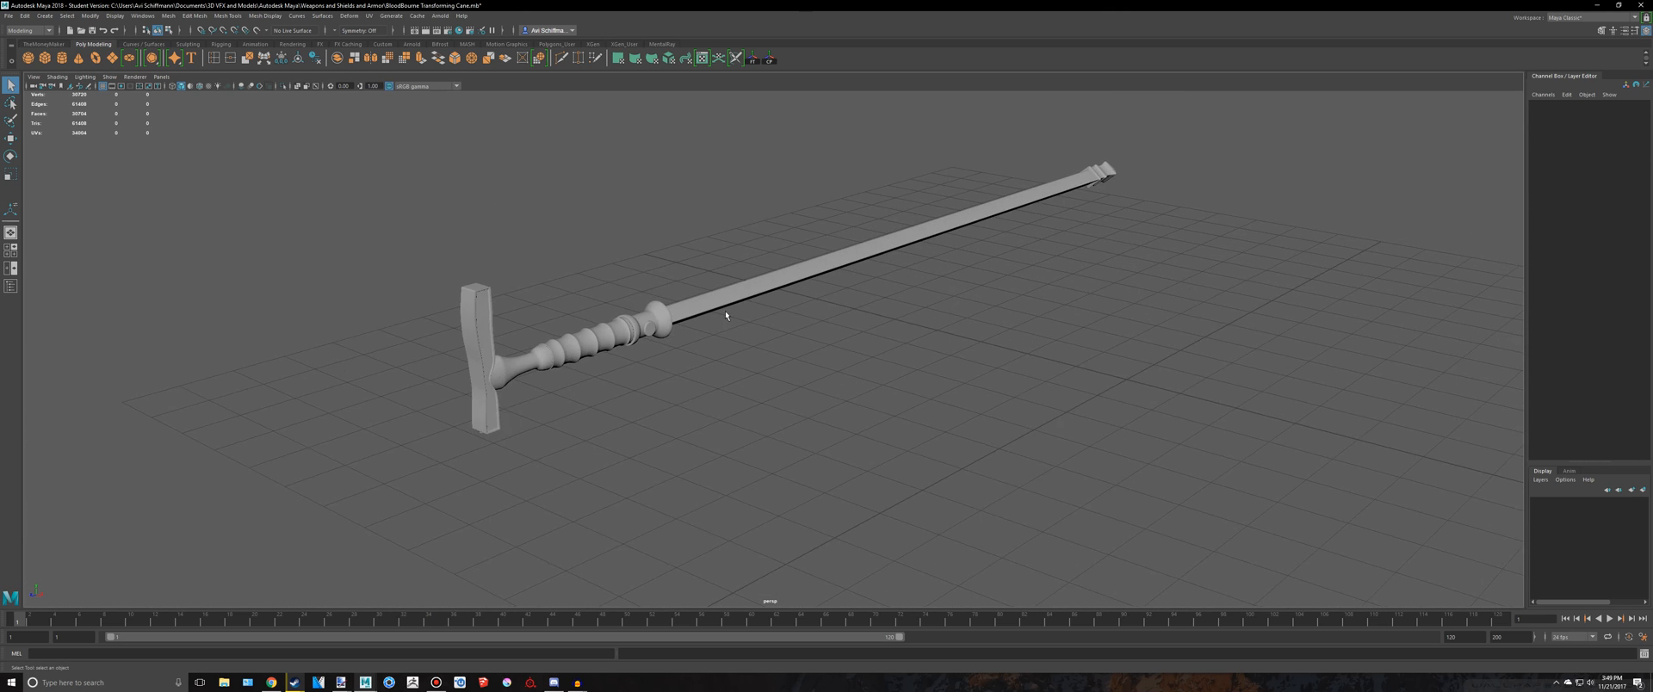
scroll(646, 325, up, 4)
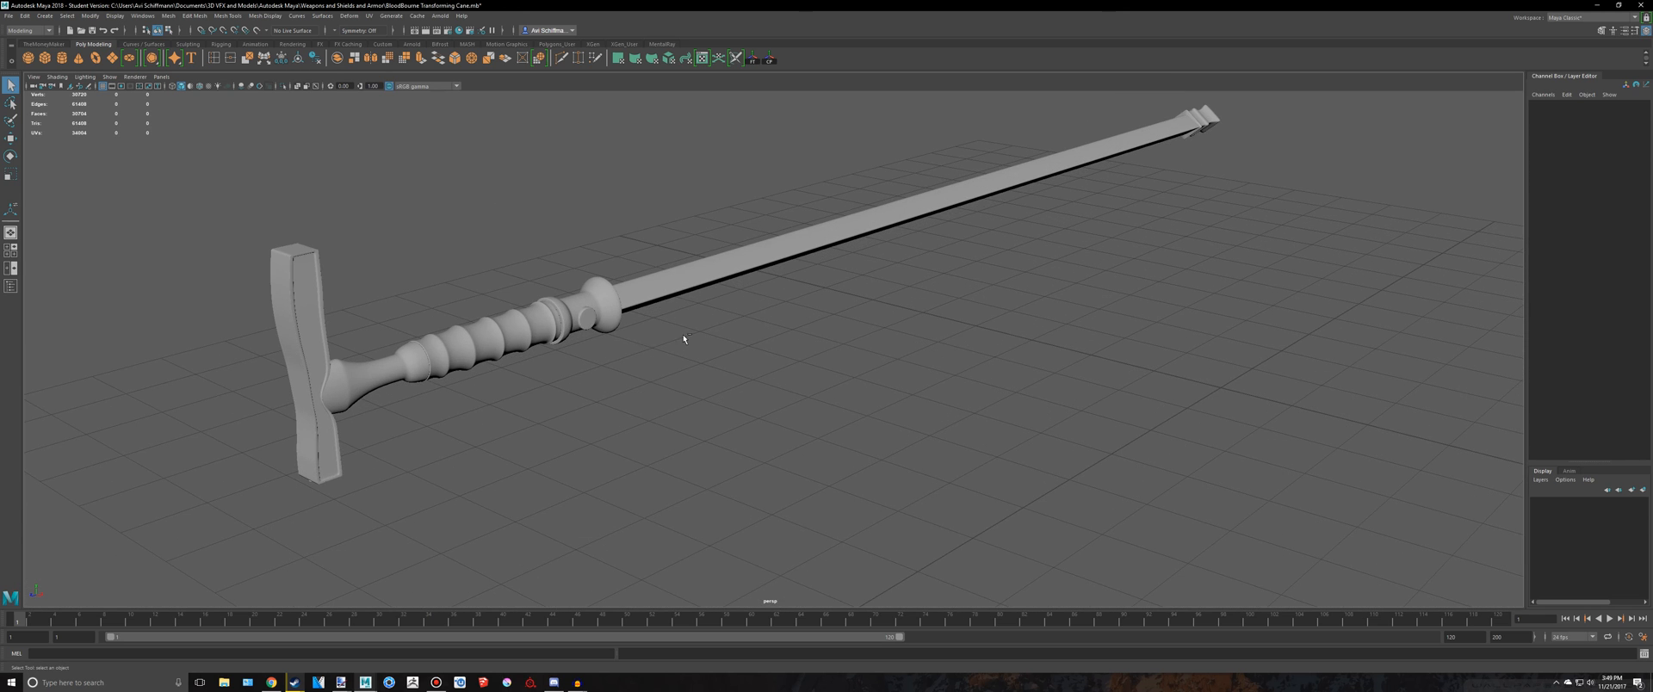
Undo the material deletion and assign the yellow blinn1 material to the small round button near the handle's collar
key(ctrl+z)
click(586, 317)
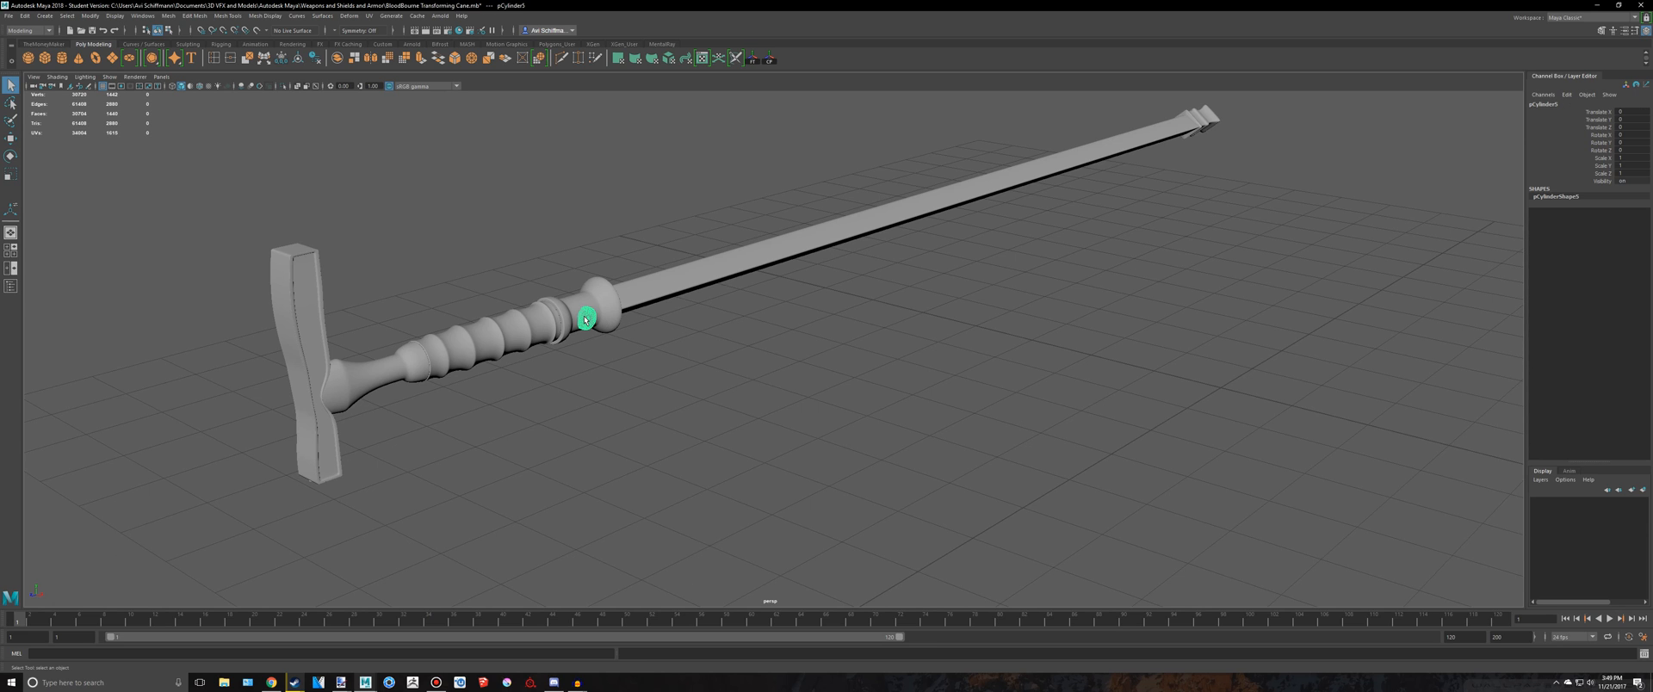
right_drag(586, 317, 649, 586)
click(660, 516)
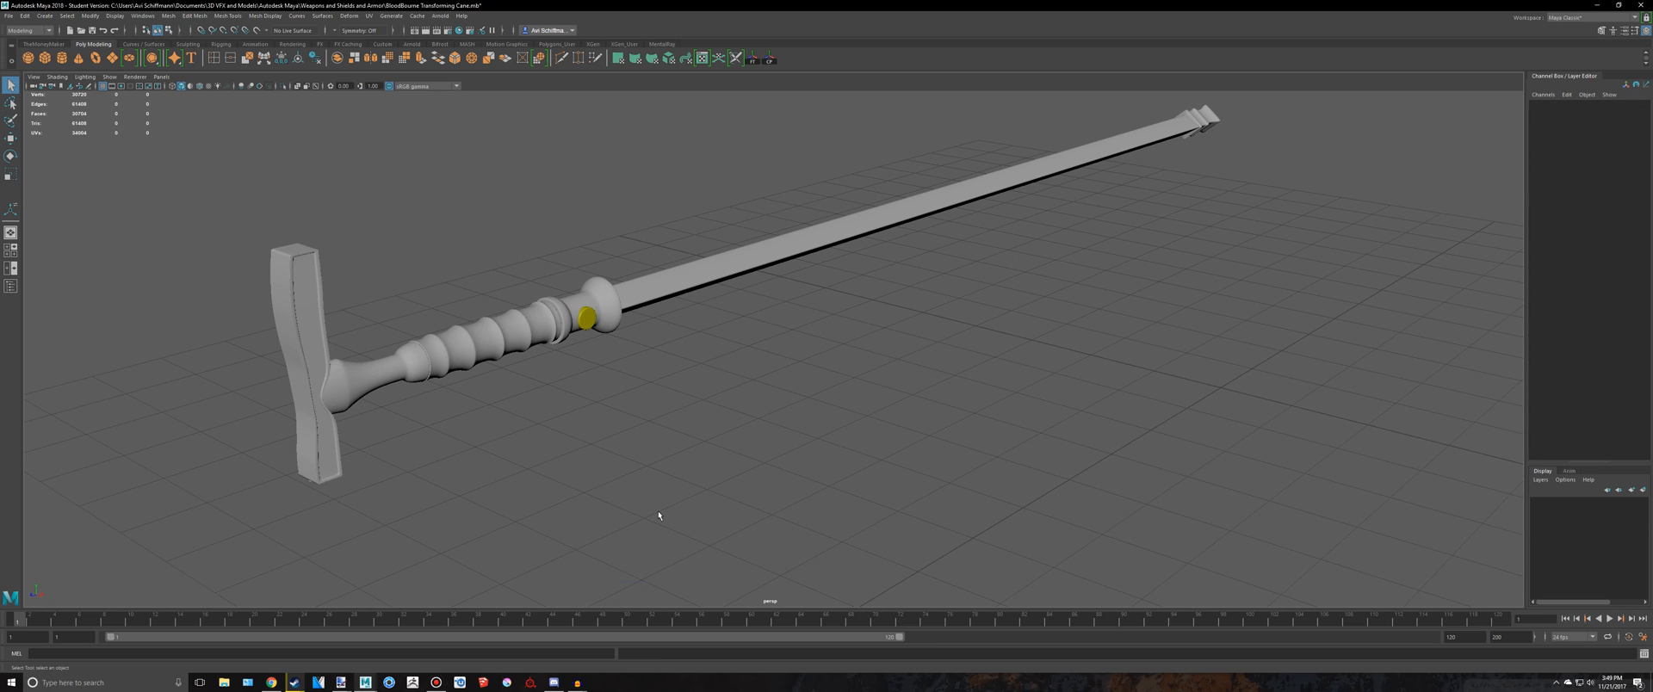
scroll(637, 351, down, 4)
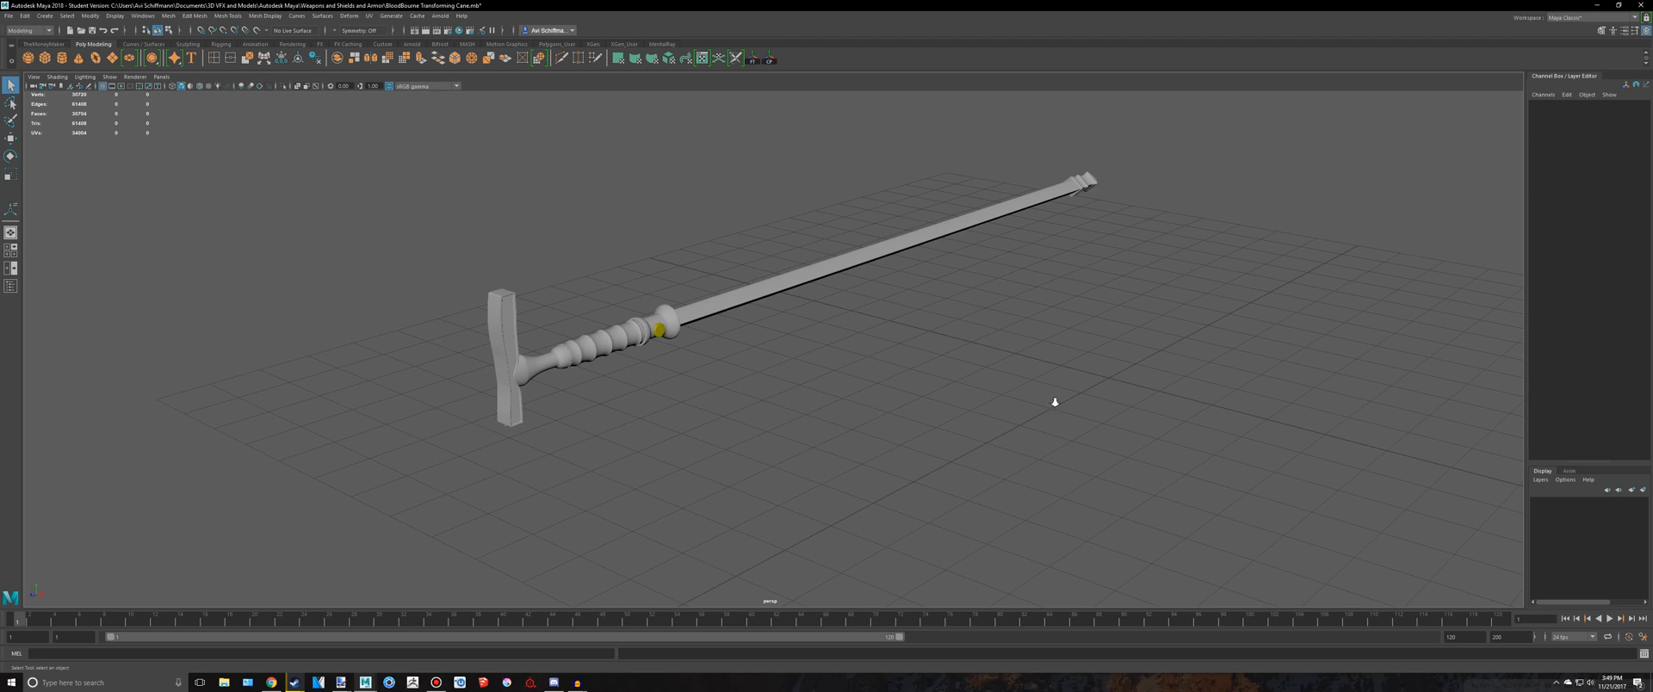
scroll(1055, 402, down, 3)
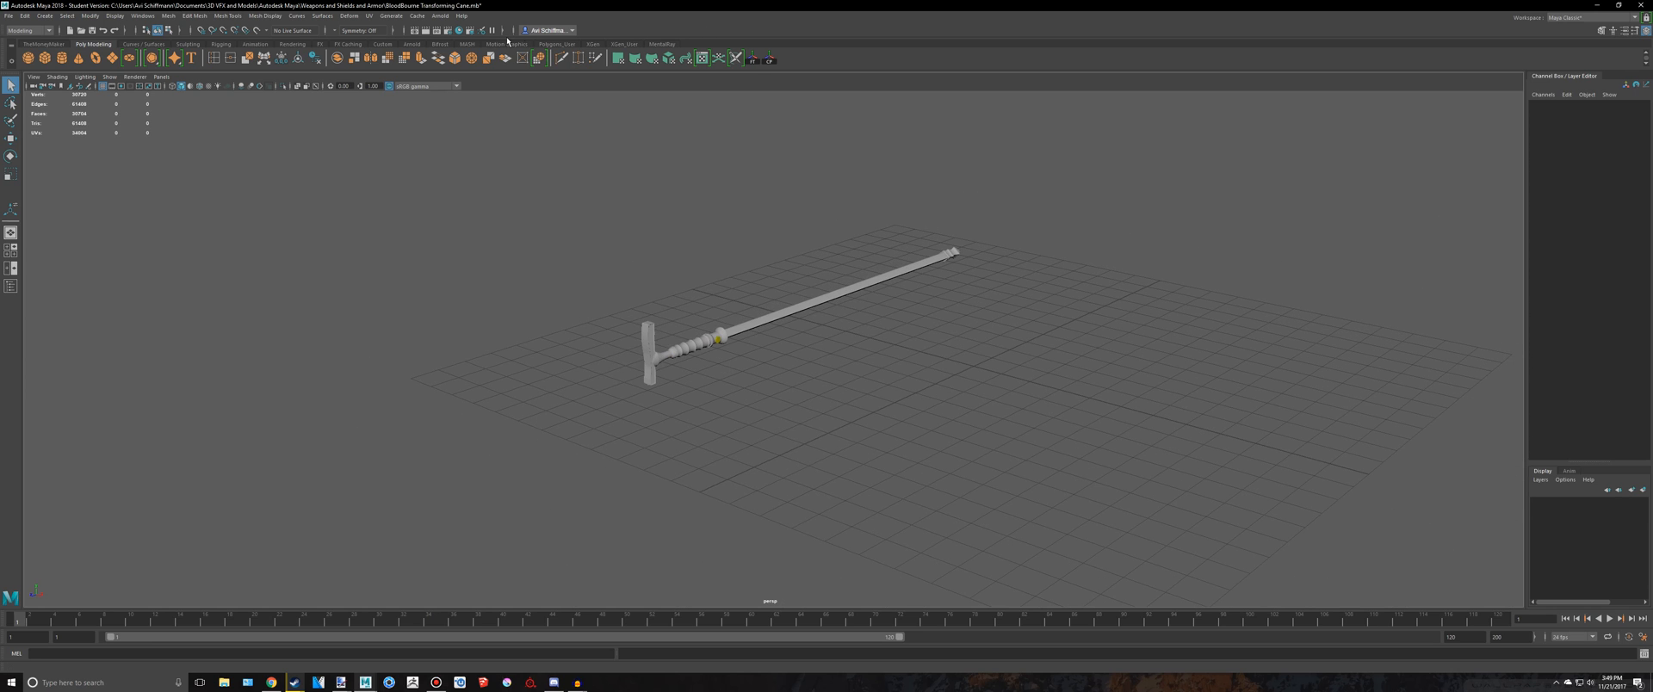
Reopen Hypershade, delete the blinn1 material from the scene and close the window
click(459, 30)
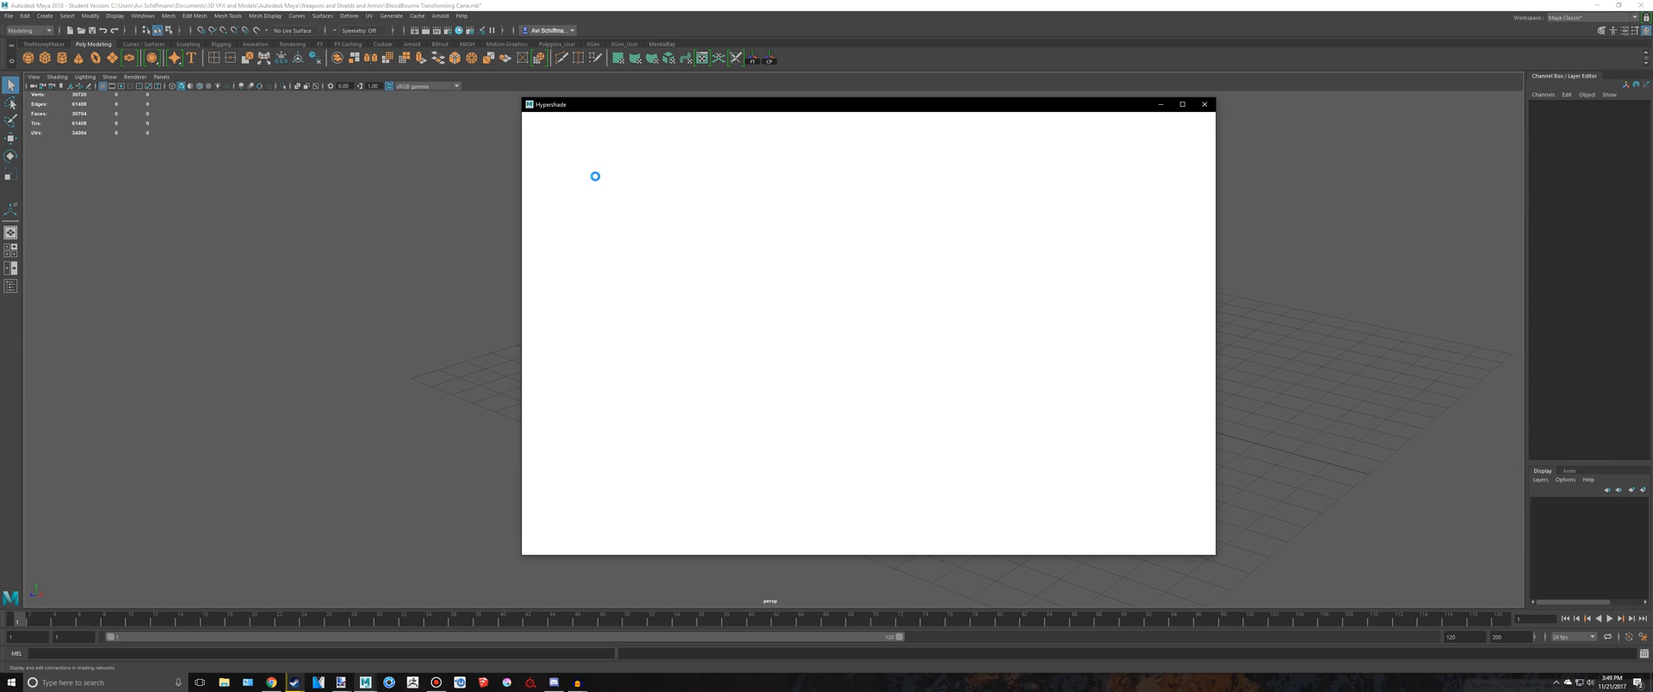
click(543, 179)
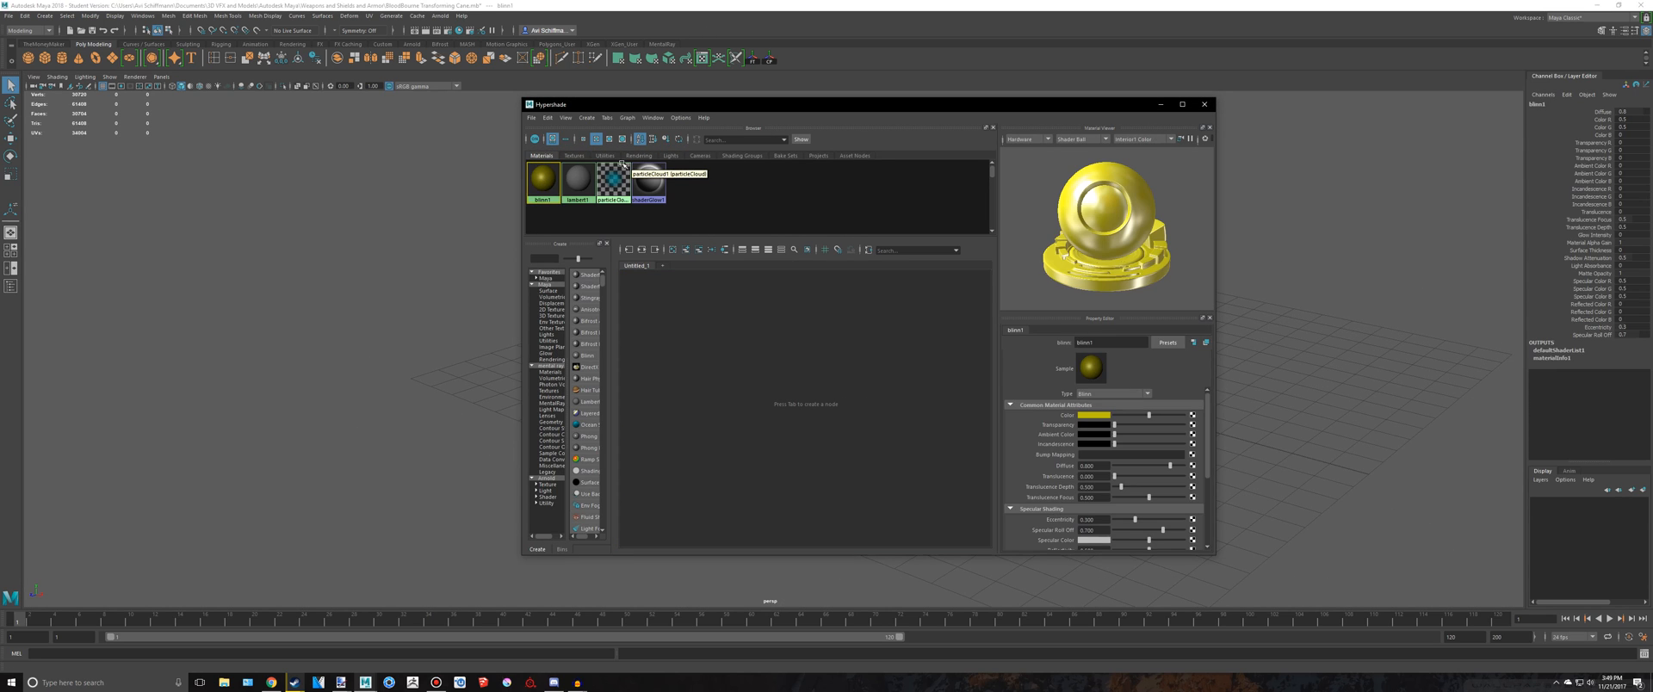
key(Delete)
click(1206, 104)
Assign the default lambert1 material to the small round button near the handle's collar
scroll(757, 317, up, 5)
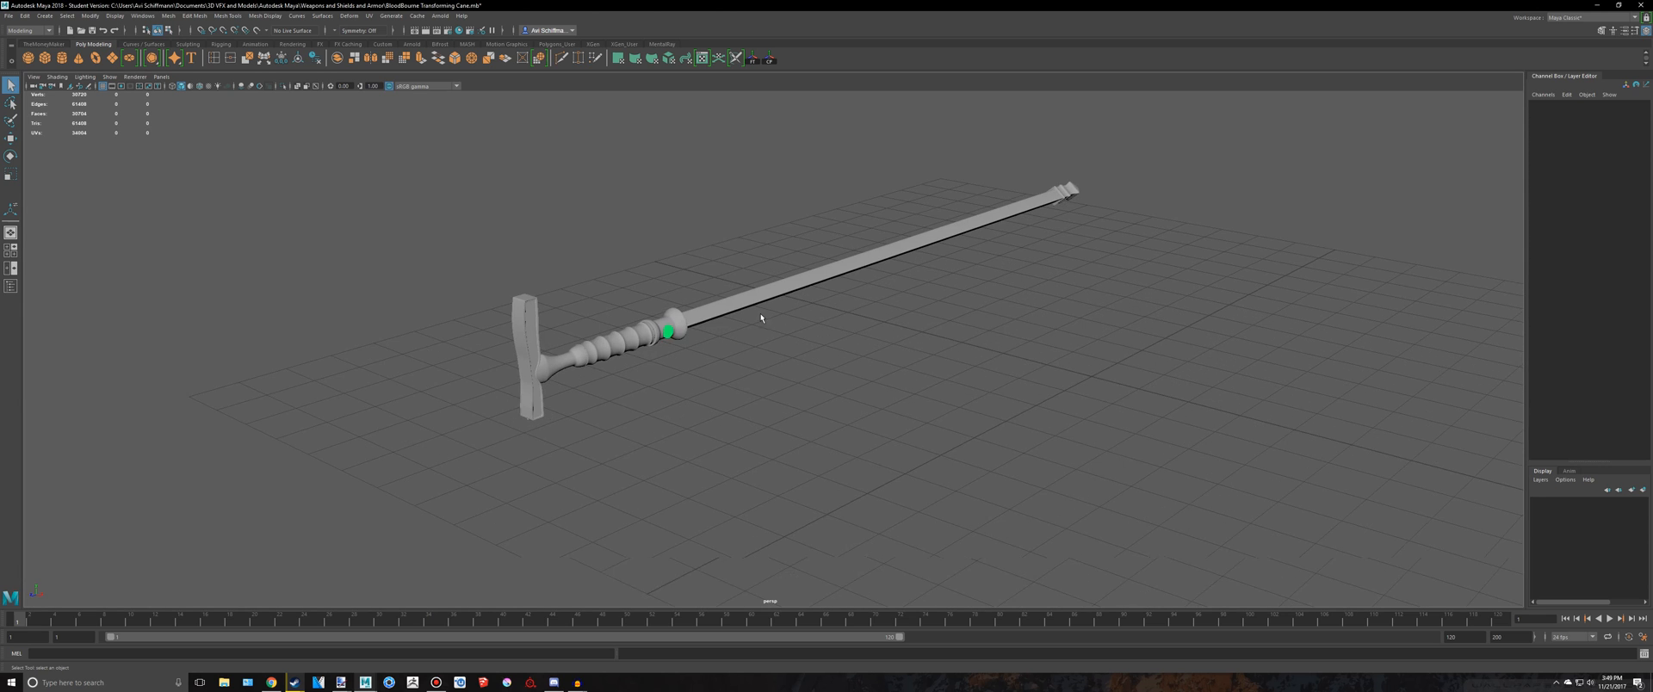
click(601, 319)
key(f)
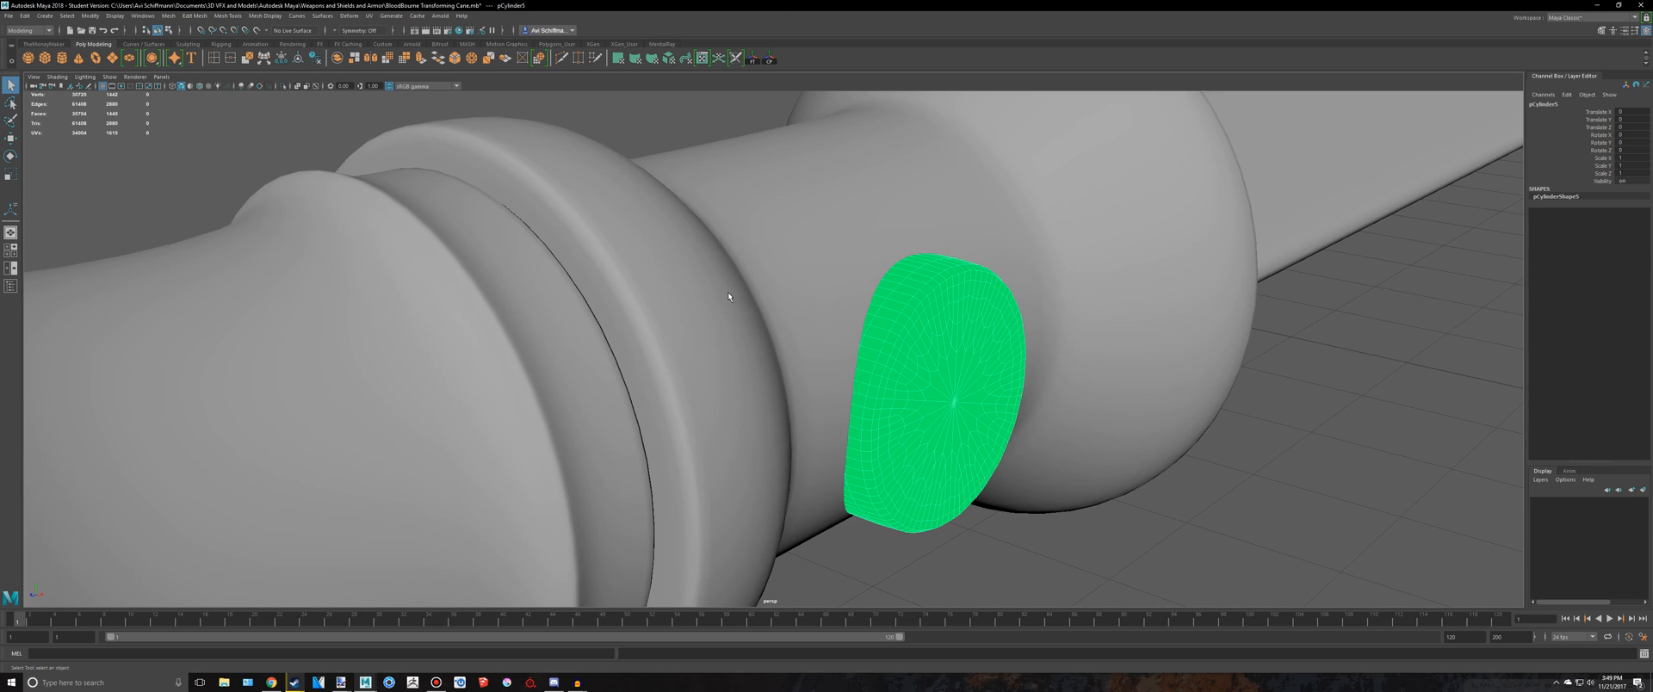
scroll(816, 366, down, 5)
mouse_move(816, 366)
right_down()
mouse_move(822, 620)
mouse_move(883, 629)
right_up()
click(862, 425)
Save the scene and accept the student version notice
scroll(882, 328, down, 10)
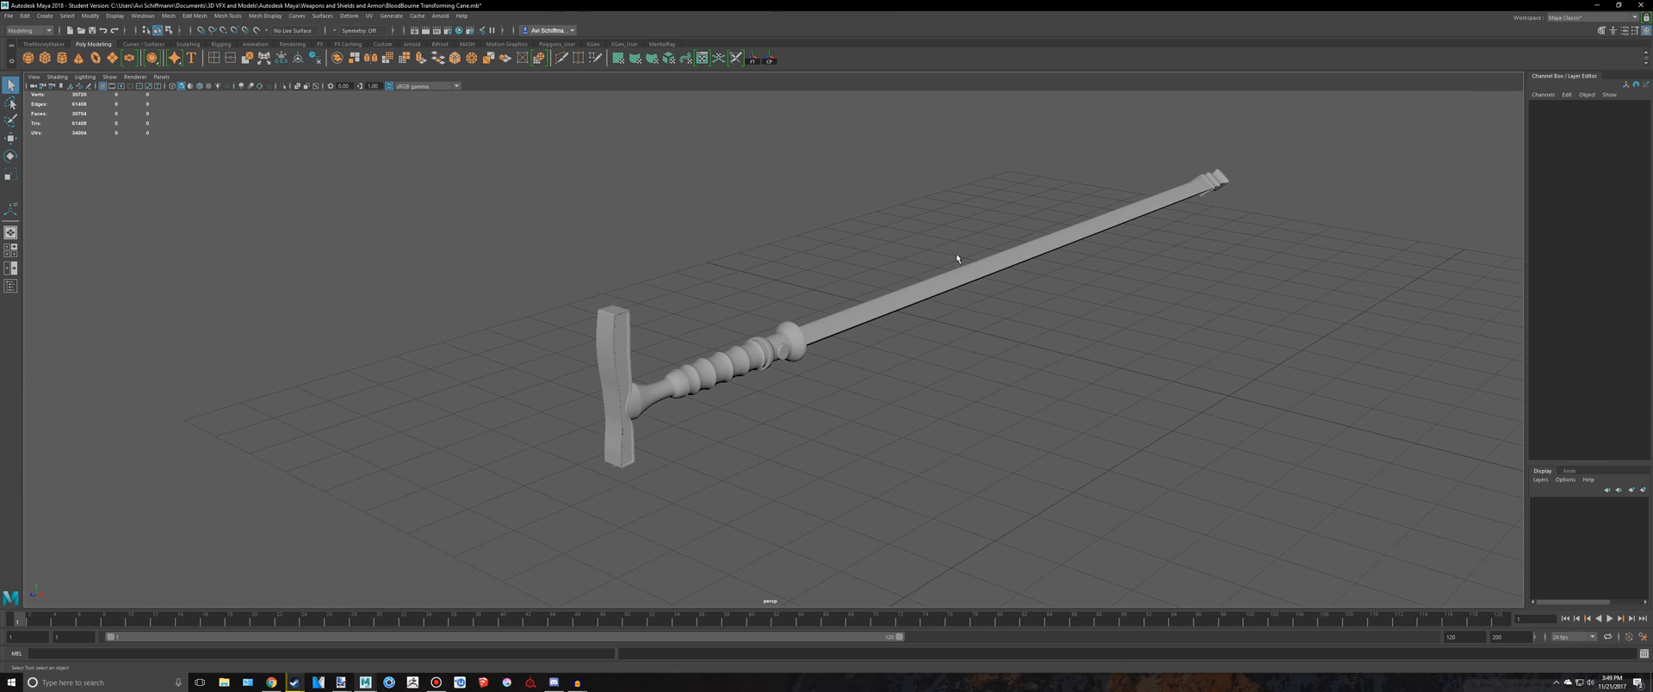
key(ctrl+s)
click(812, 344)
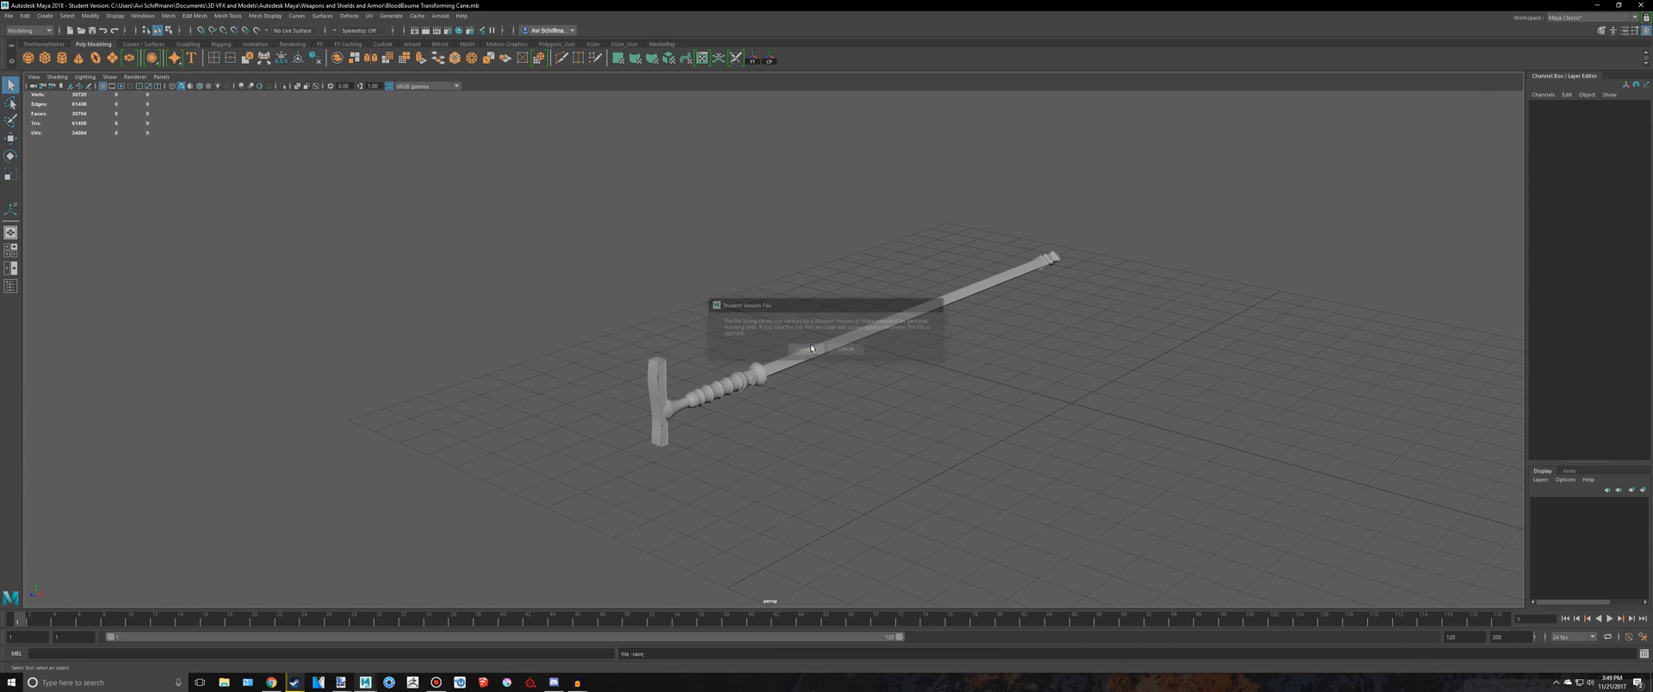
Select all parts of the cane and export the selection as an OBJ file named TransformingCane_low
scroll(853, 347, down, 3)
alt+drag(900, 351, 812, 338)
drag(1229, 475, 419, 280)
key(f)
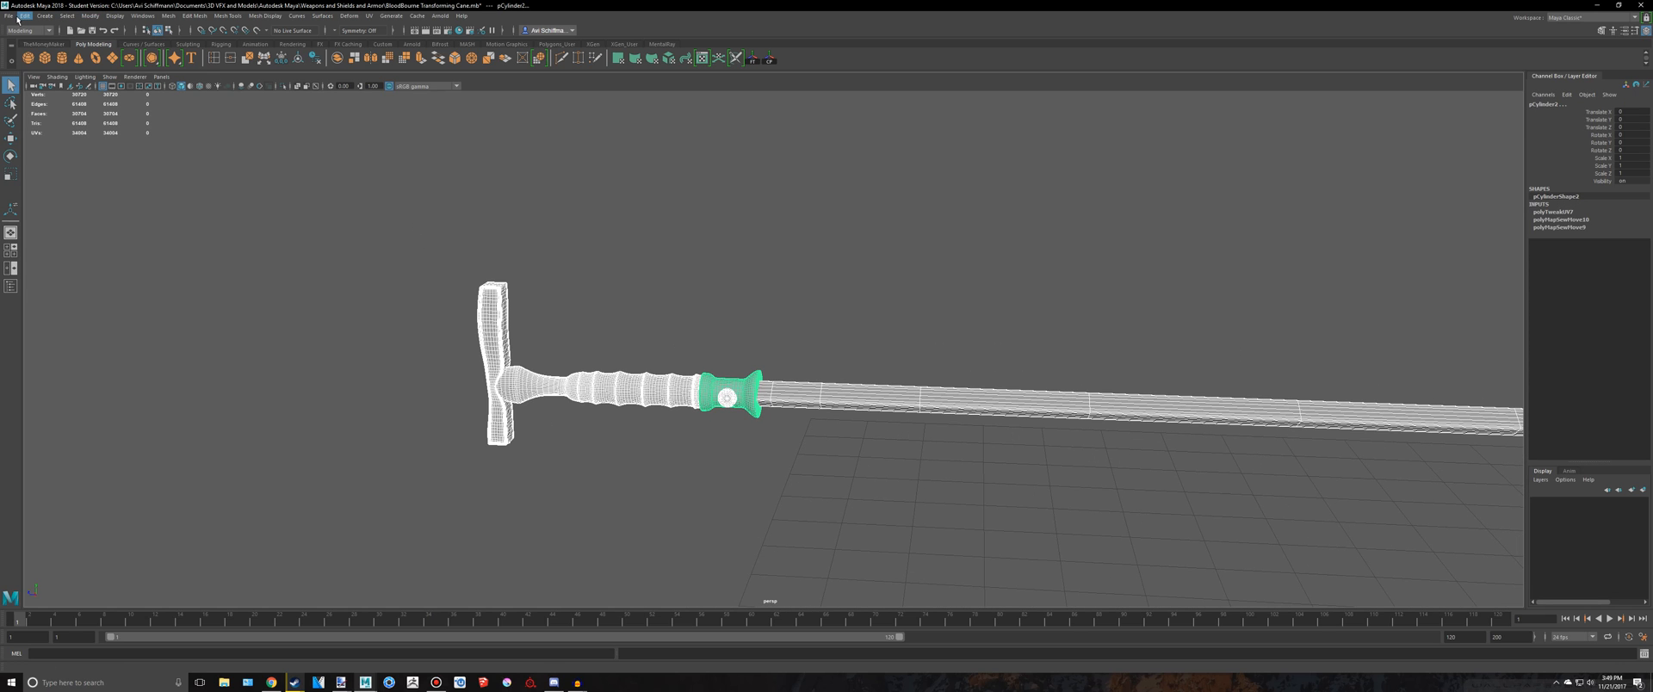
click(10, 16)
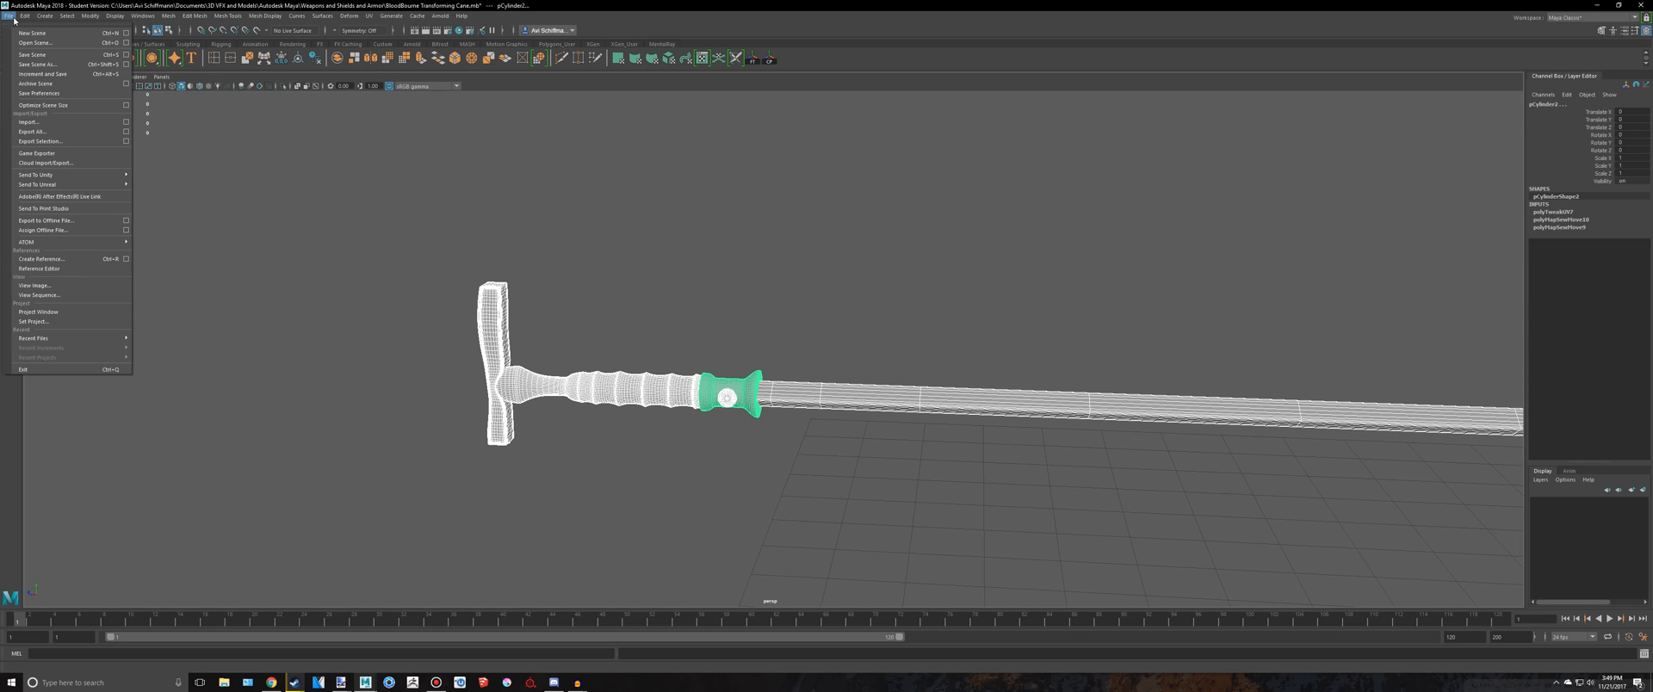
click(75, 142)
drag(358, 254, 252, 203)
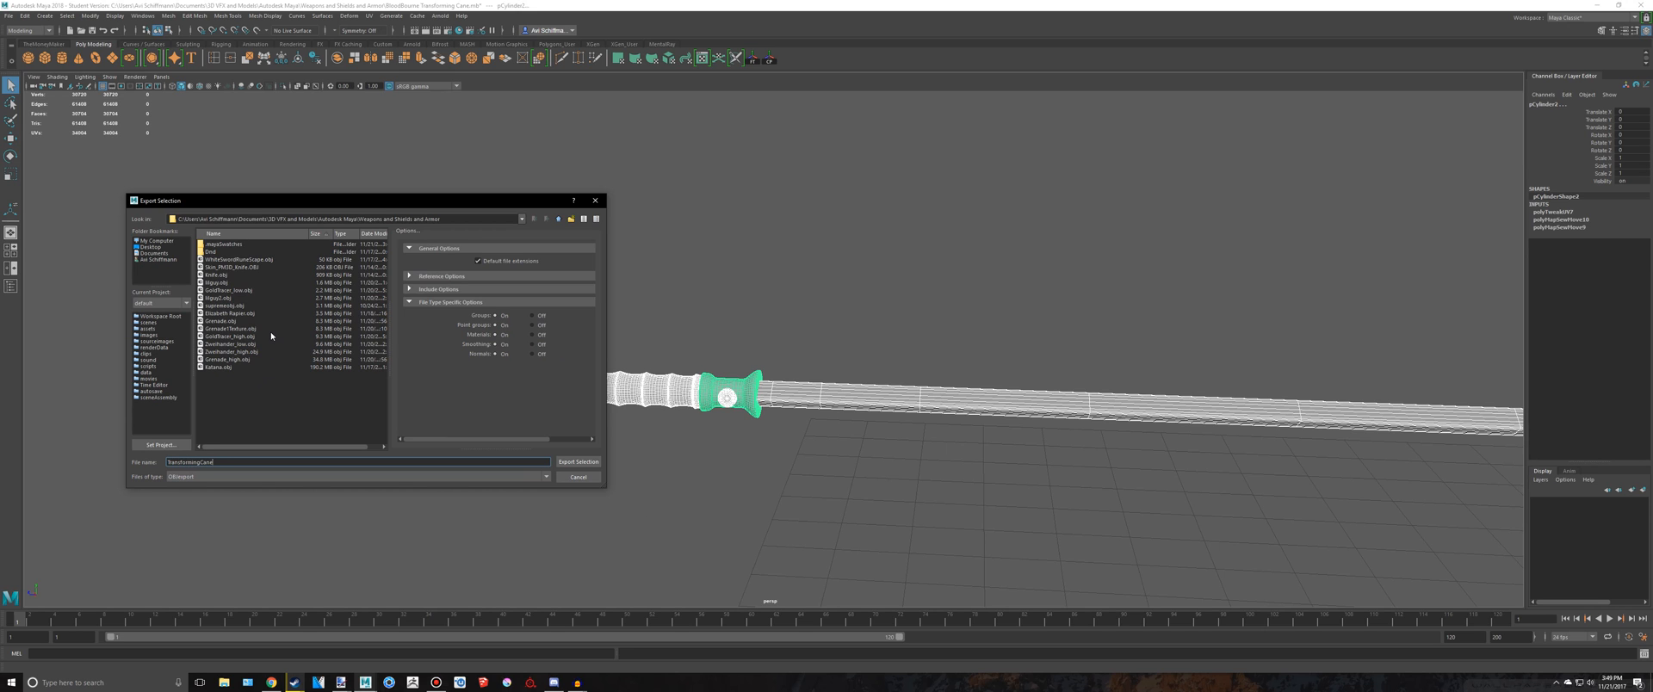
text(ow)
drag(327, 202, 307, 197)
click(563, 458)
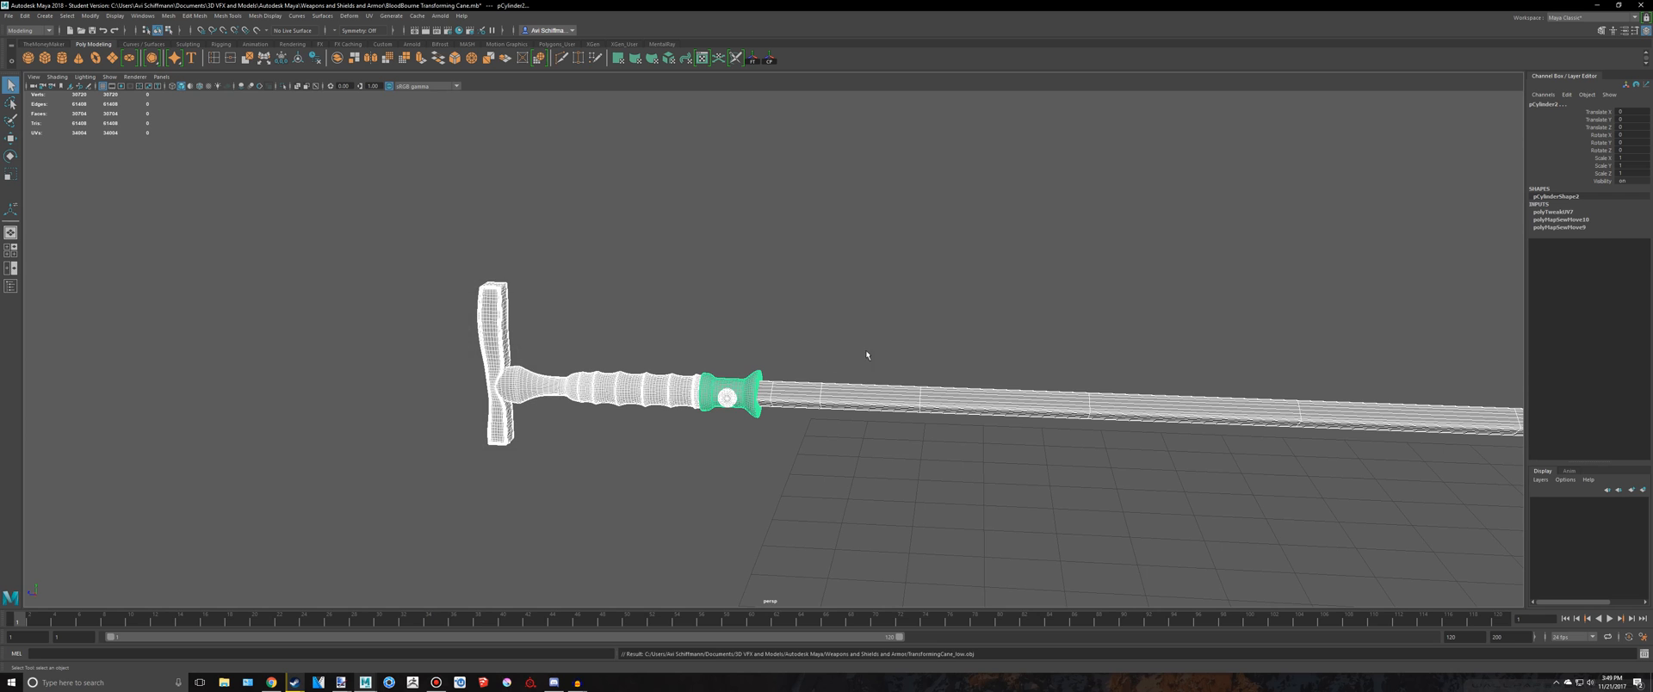
Examine the UV layout of the cane's long shaft in the UV Editor and close the editor
key(ctrl+z)
key(ctrl+z)
click(704, 56)
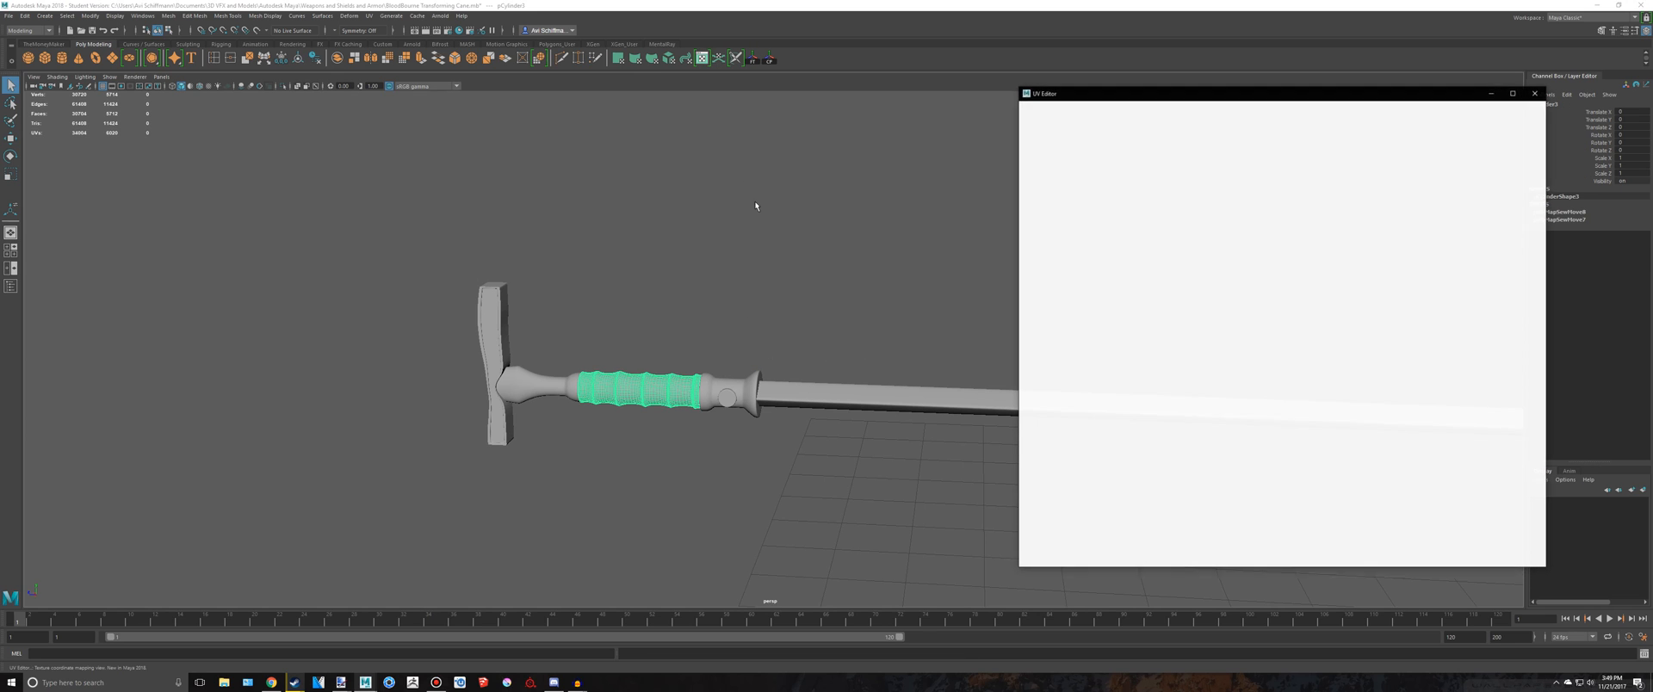
alt+middle_drag(783, 231, 731, 165)
click(741, 319)
scroll(638, 250, down, 5)
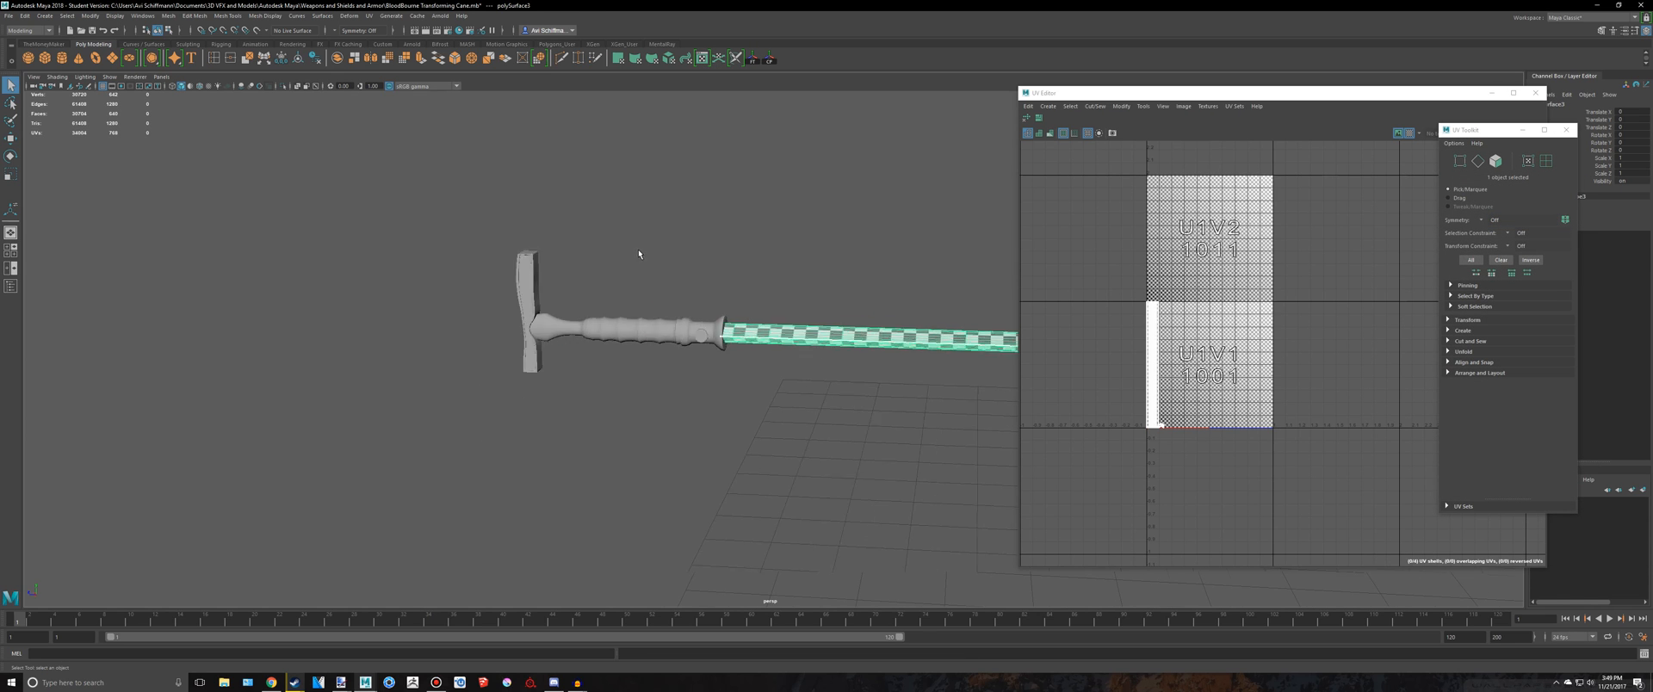
click(1566, 130)
click(1535, 92)
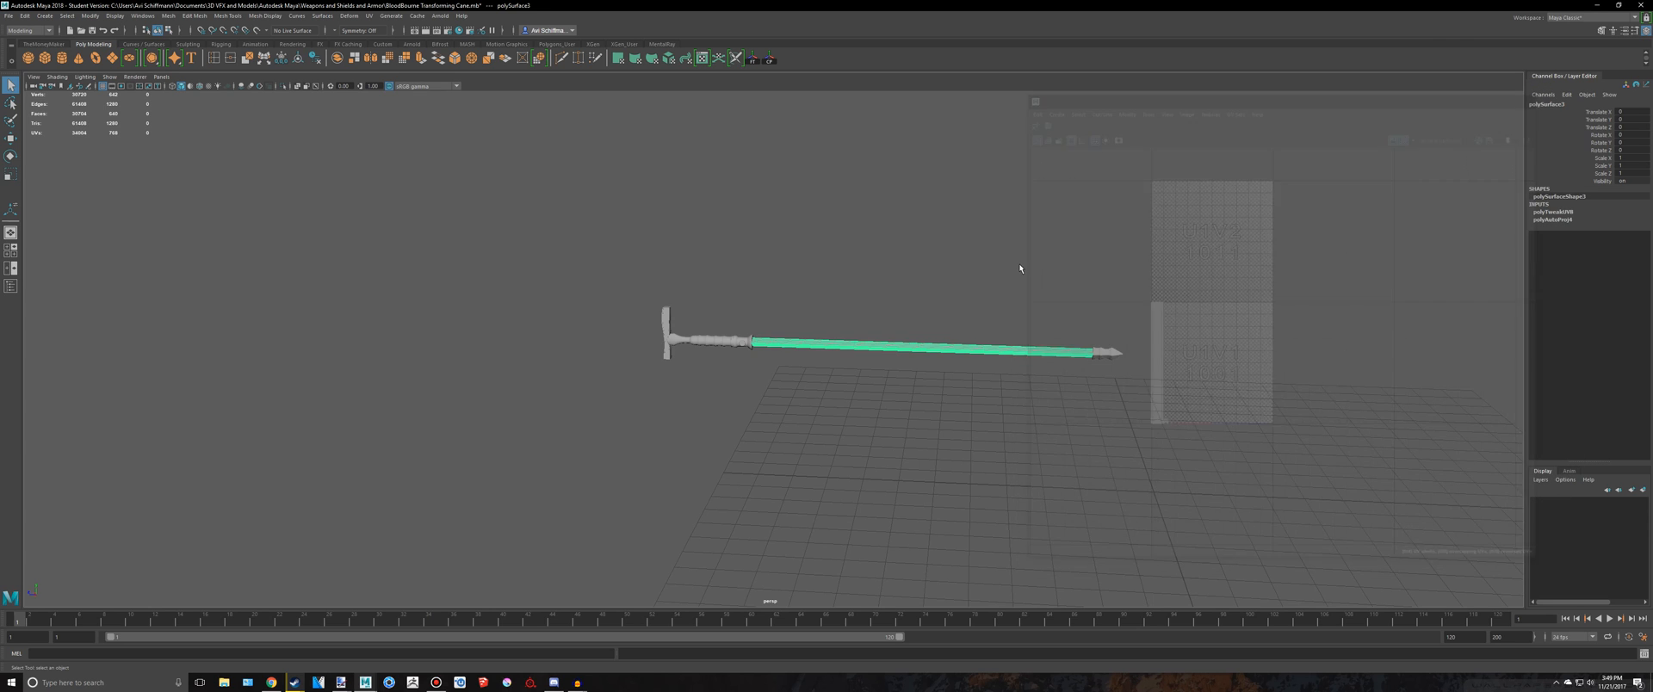
Select all parts of the cane and lay out their UVs together in the UV Editor
drag(1240, 479, 314, 215)
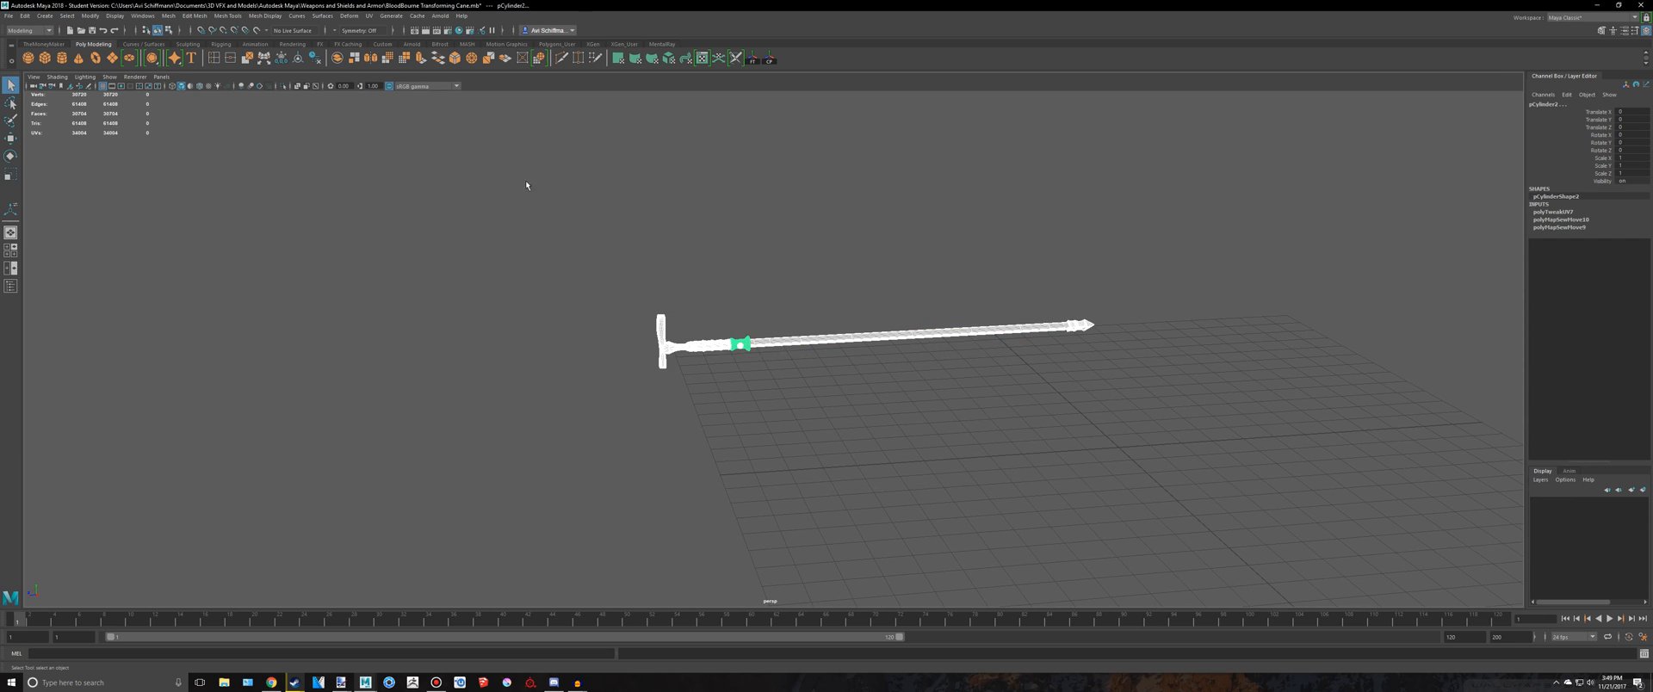
scroll(582, 172, up, 5)
click(702, 58)
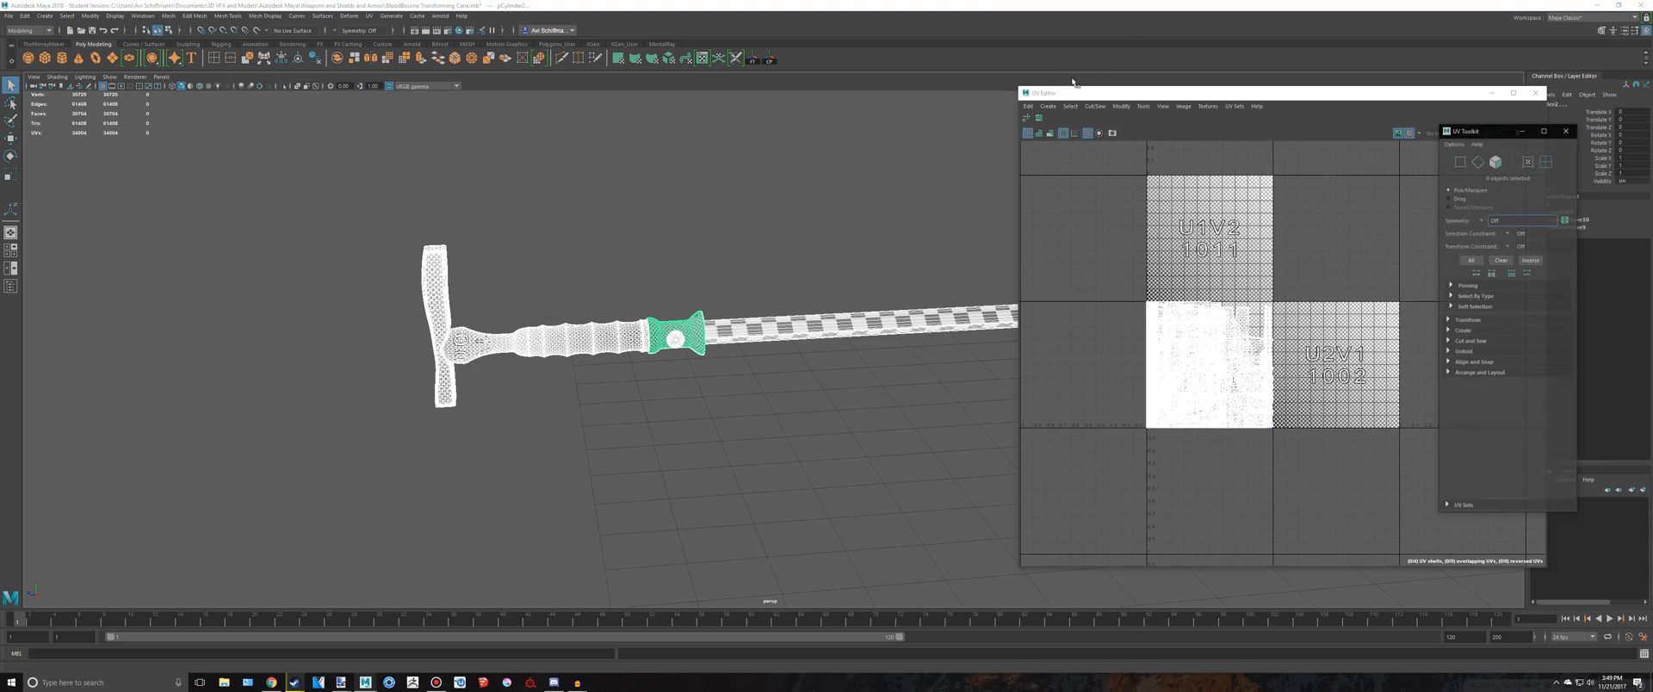
click(1039, 119)
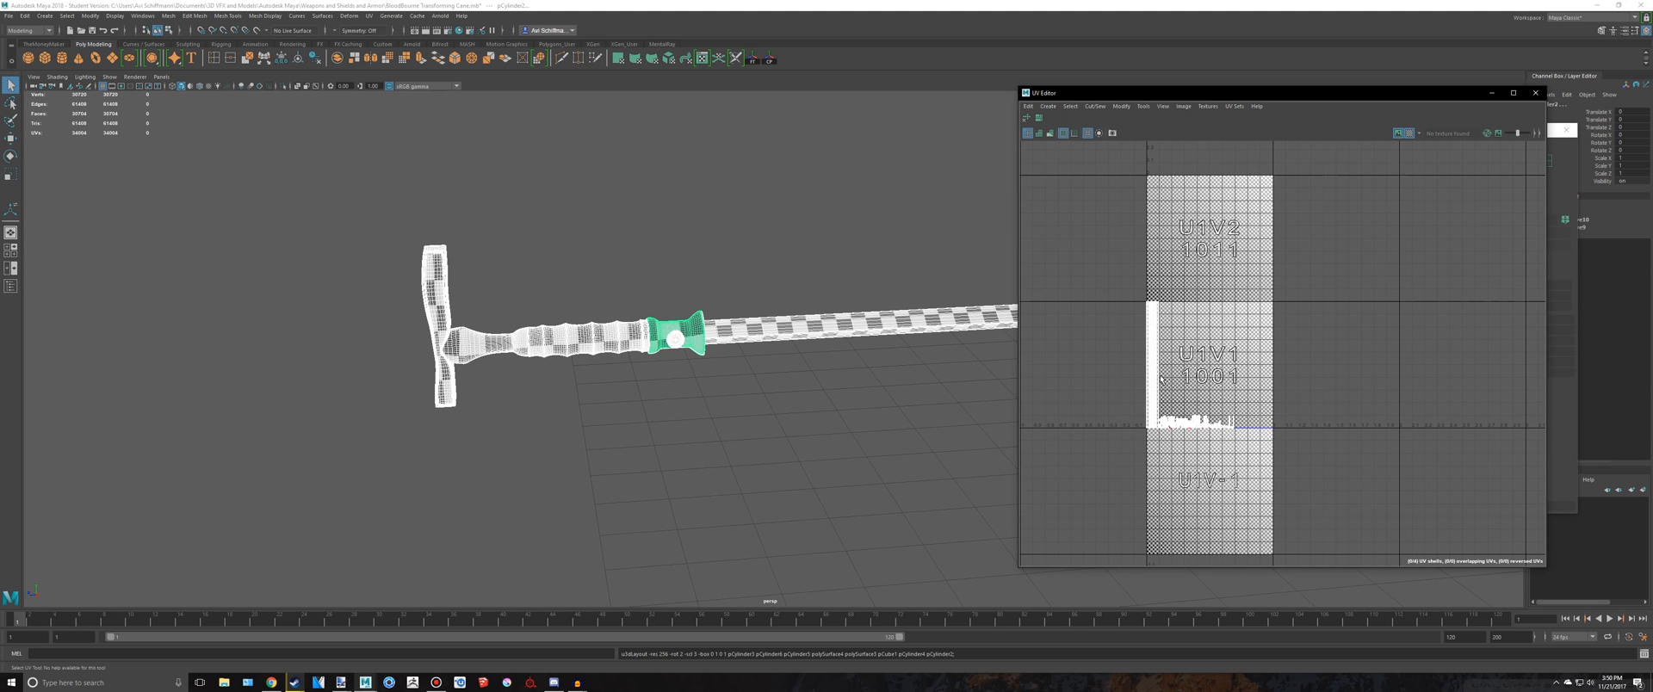
Examine the checker pattern along the whole cane from handle to tip and close the UV Editor and its toolkit
alt+drag(756, 229, 742, 257)
click(1029, 119)
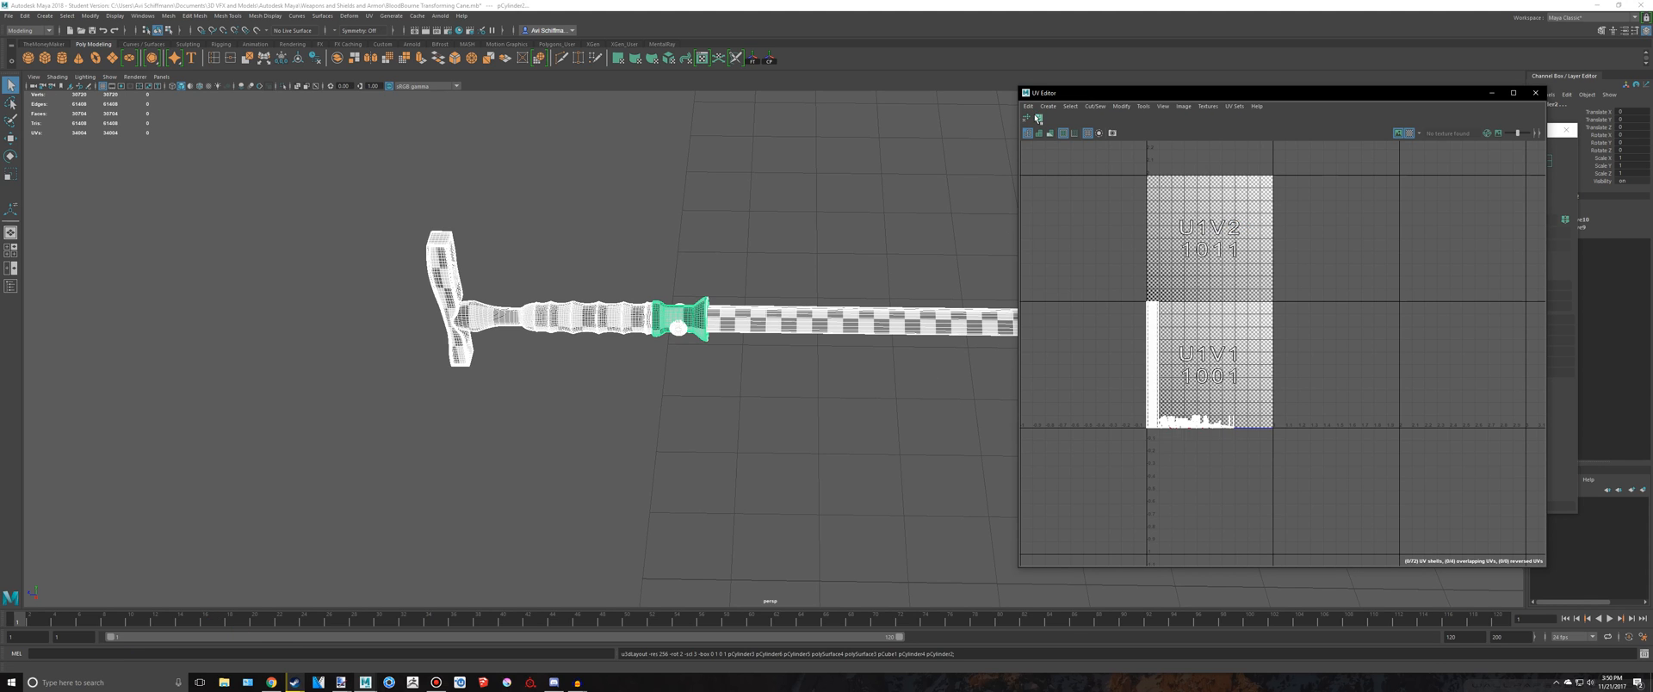
alt+drag(849, 258, 1016, 259)
scroll(679, 399, up, 3)
scroll(684, 394, down, 8)
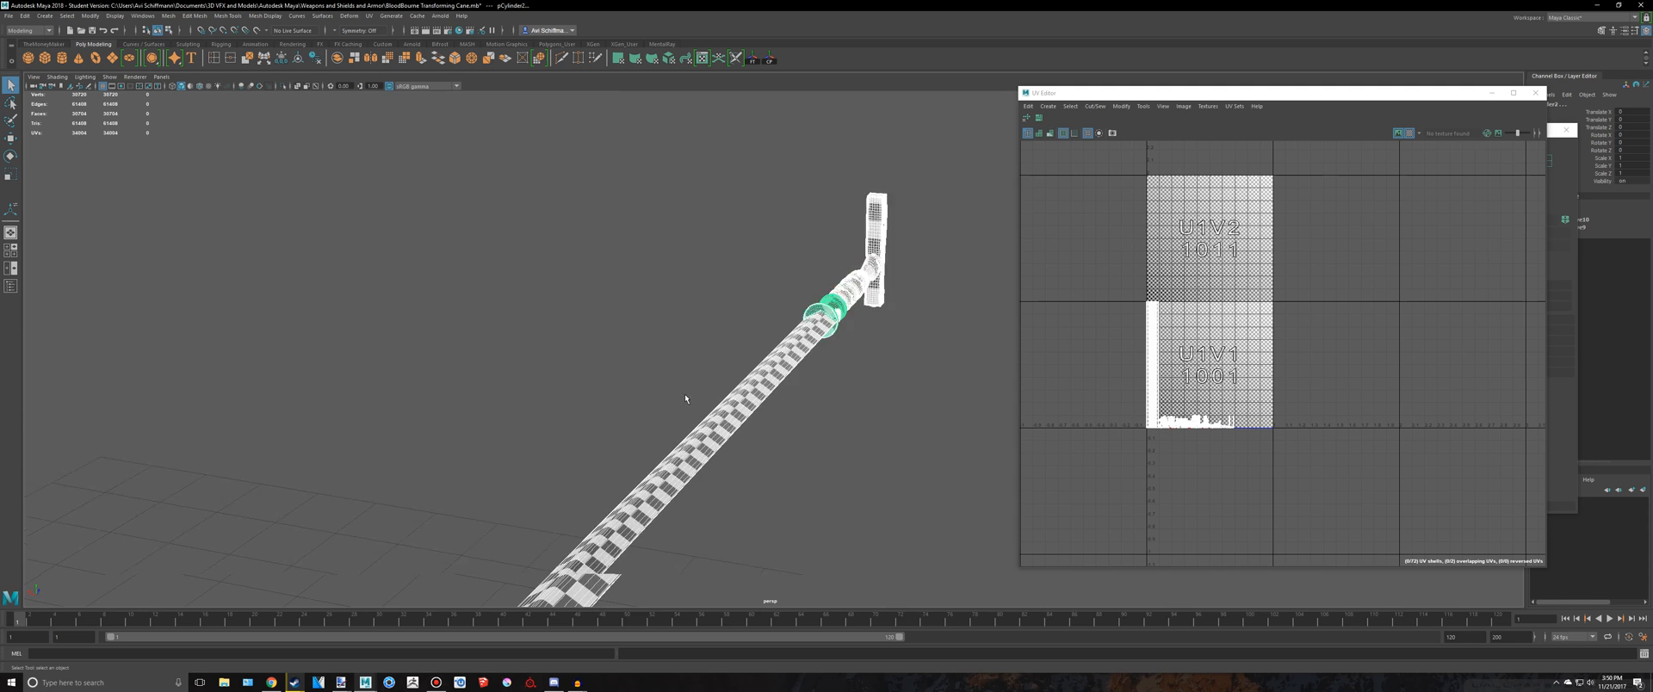
alt+middle_drag(684, 394, 859, 150)
scroll(808, 219, up, 3)
click(1539, 92)
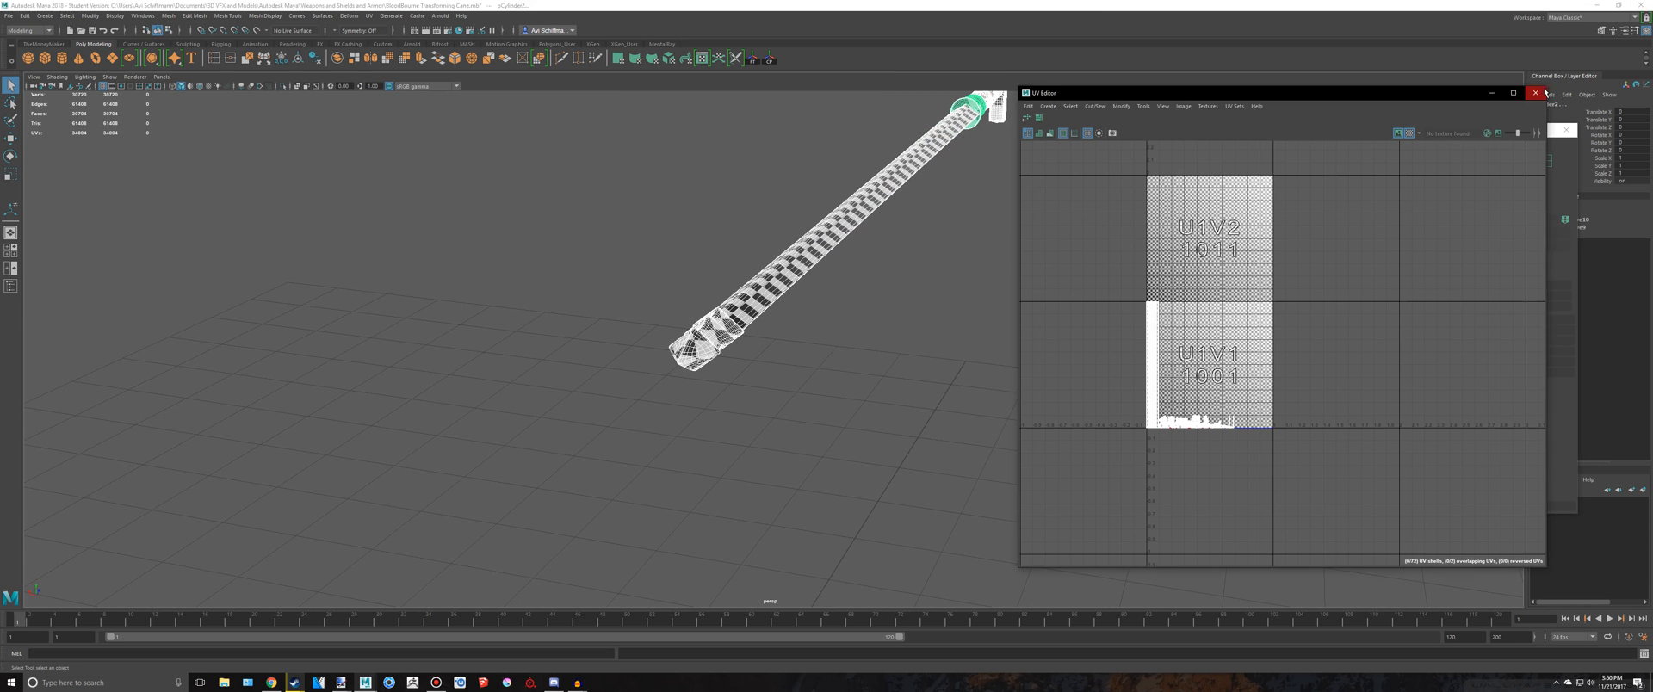
click(1563, 134)
alt+middle_drag(999, 134, 918, 229)
right_drag(912, 186, 954, 162)
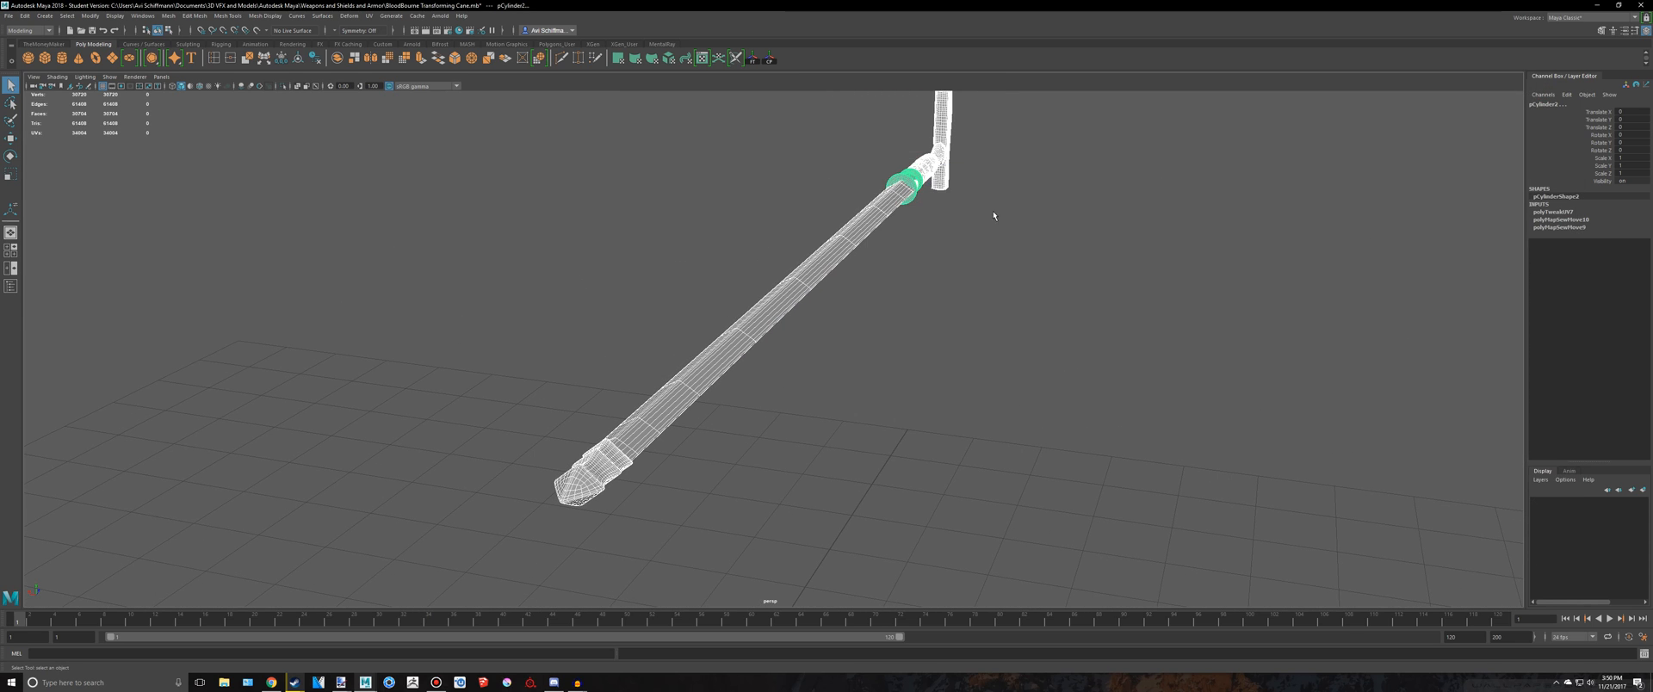
Select all parts of the cane and export the selection as TransformingCane_low.obj, replacing the existing file
click(992, 226)
scroll(974, 284, down, 8)
drag(1128, 468, 387, 142)
scroll(258, 107, up, 4)
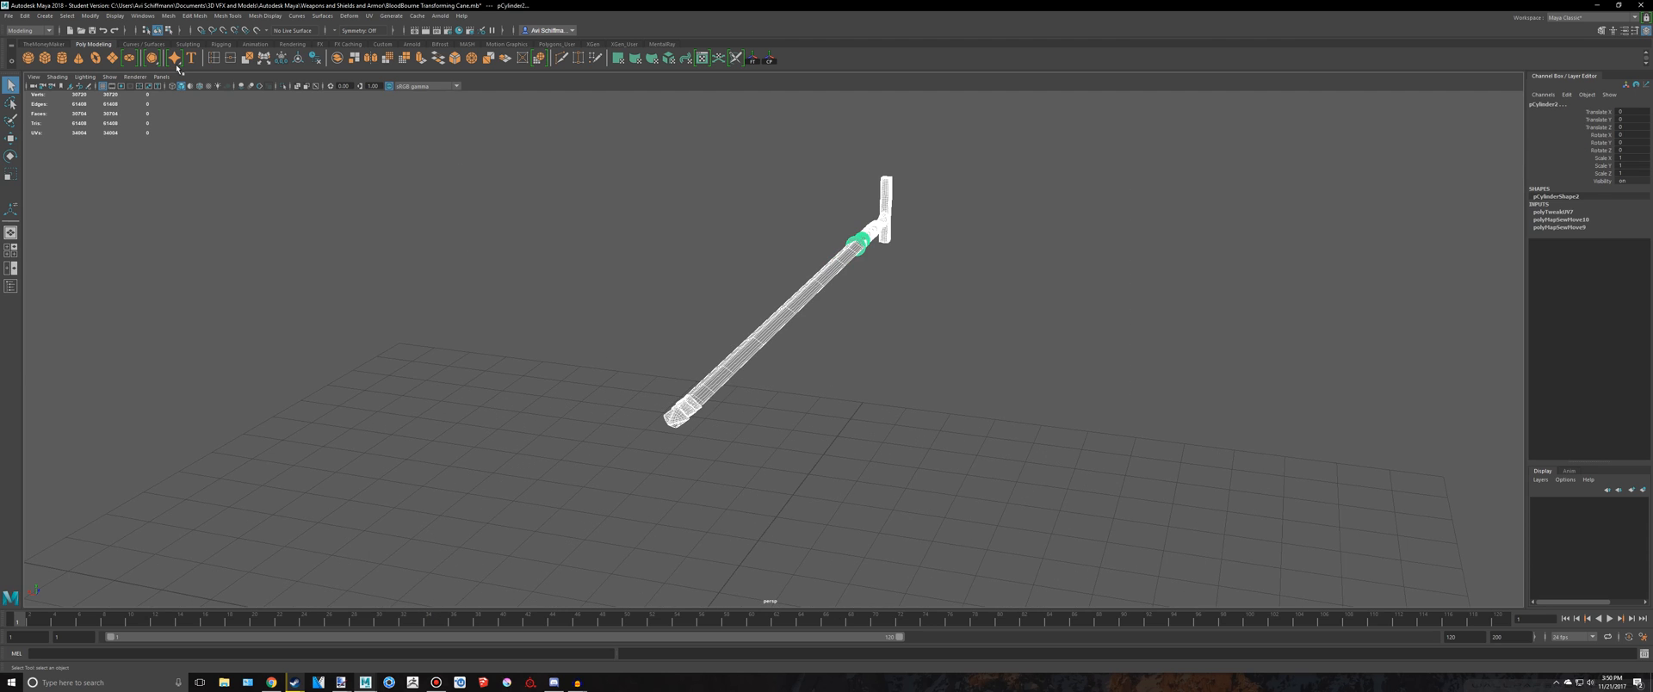
click(13, 18)
click(71, 145)
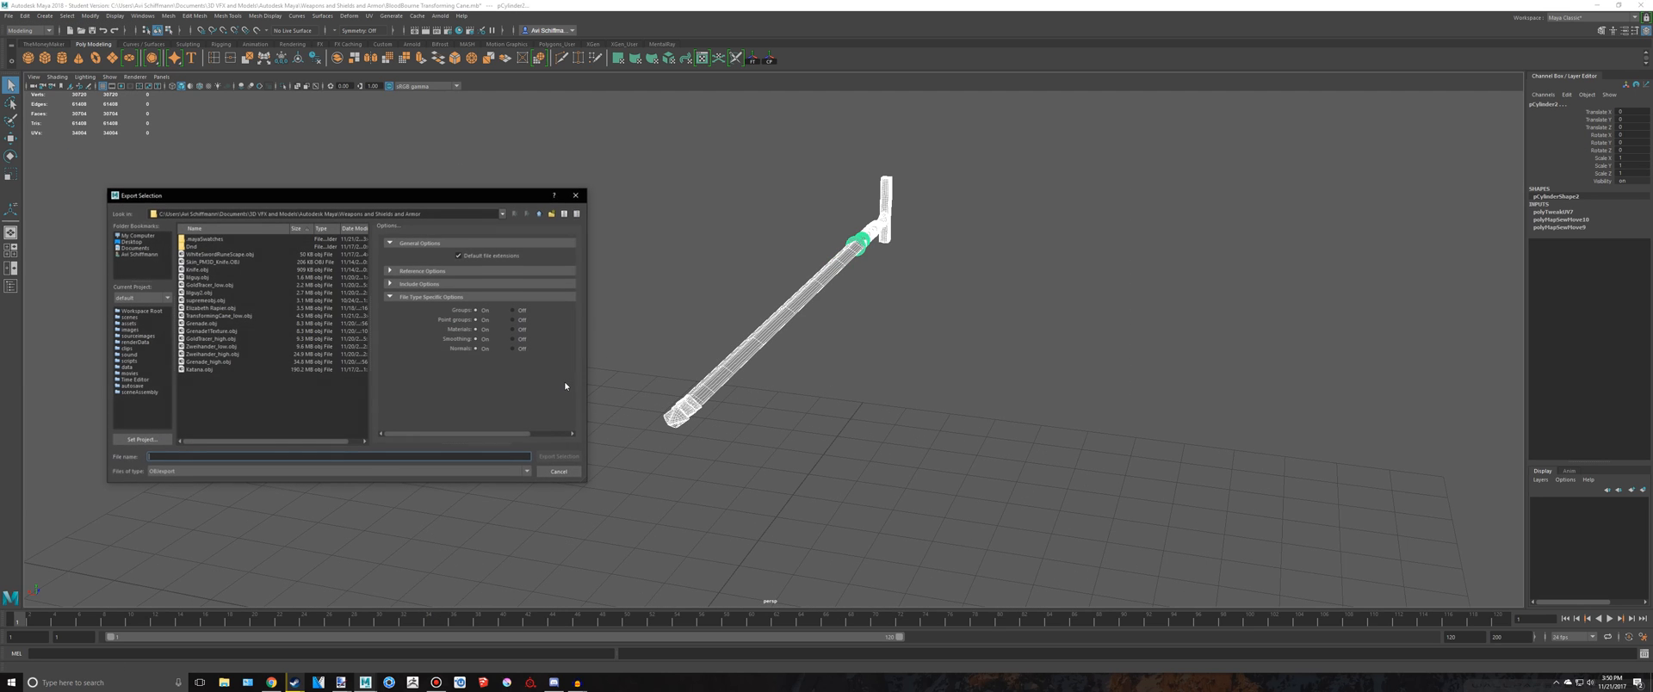
text(TransformingCane_low.obj)
key(Down)
key(Return)
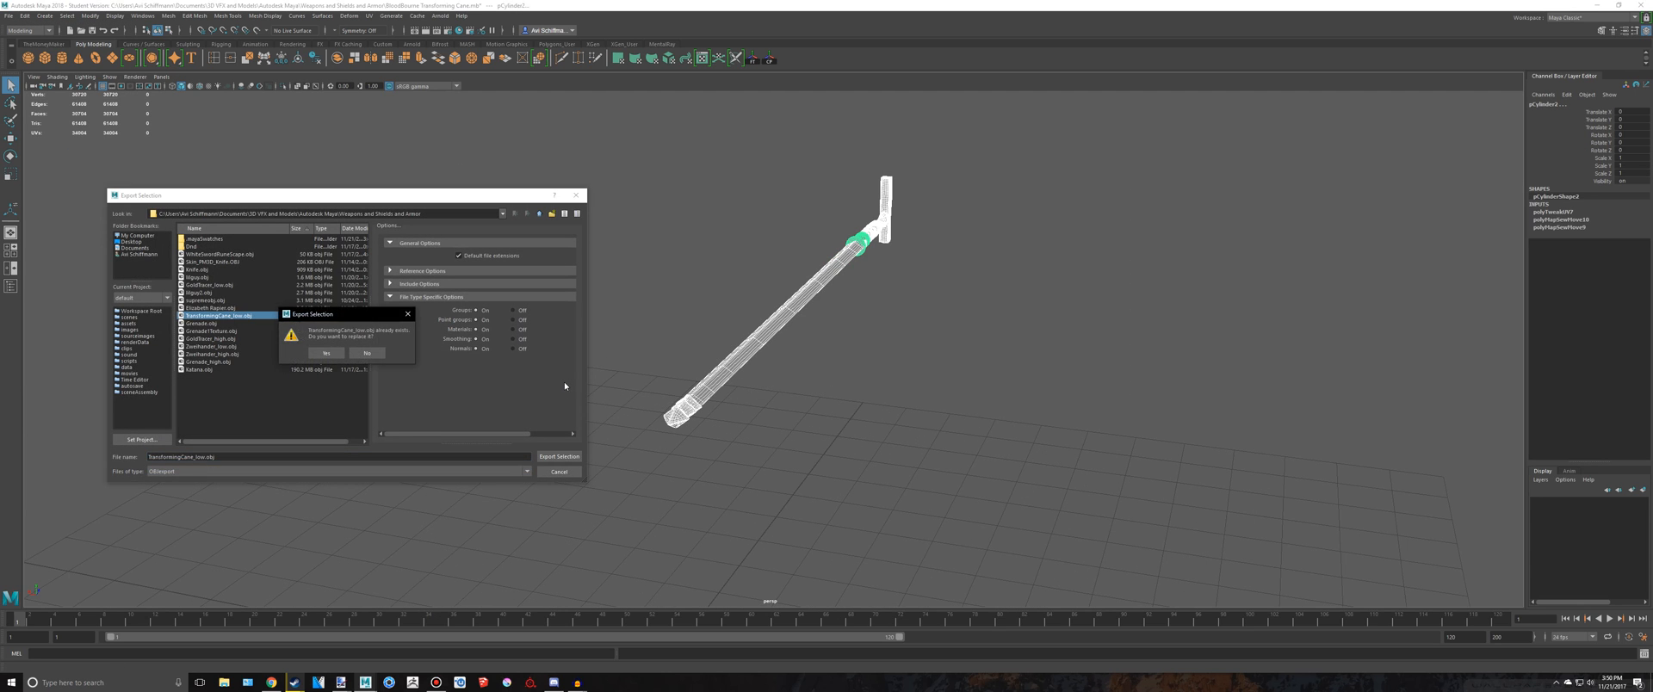
click(323, 353)
click(944, 359)
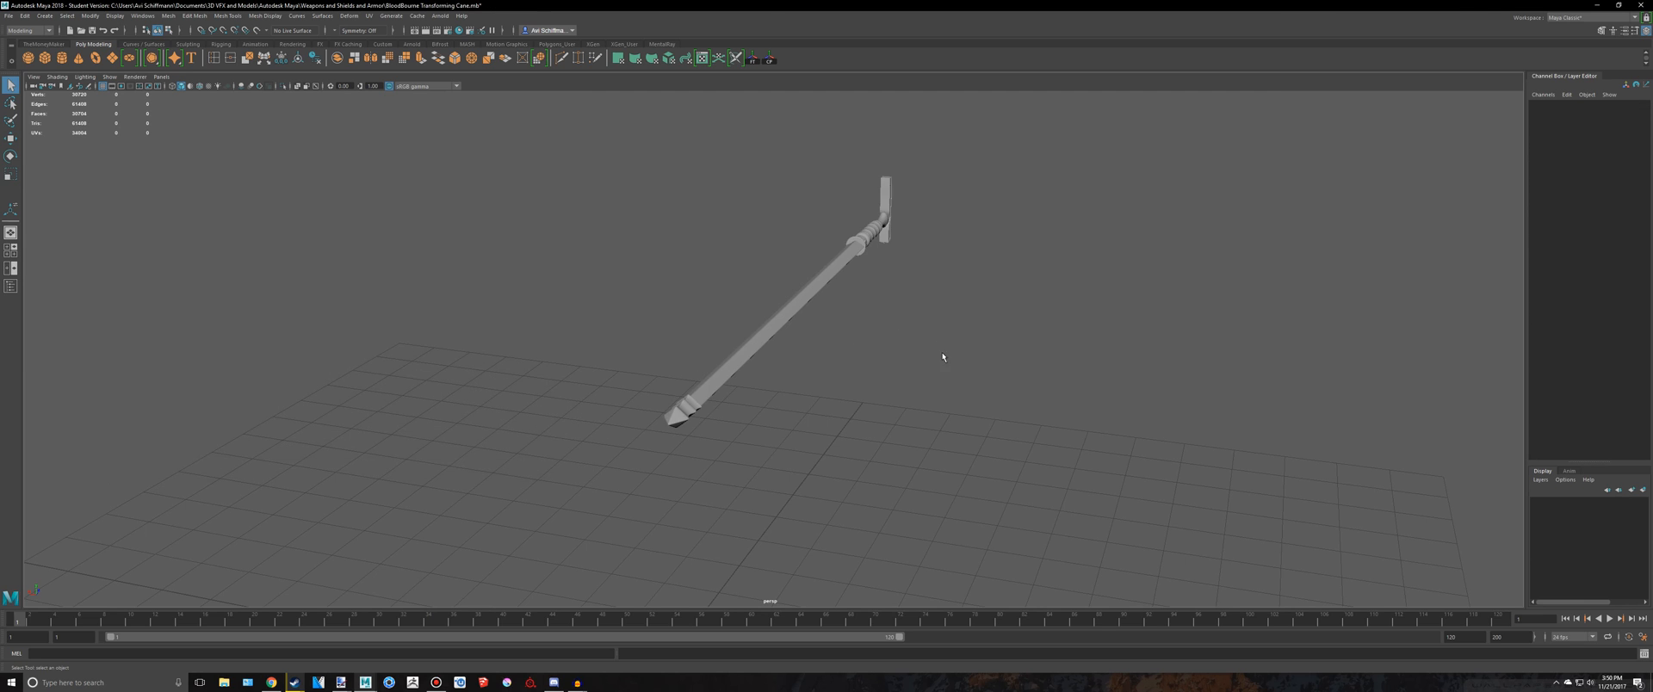
Select all parts of the cane, apply Smooth to their meshes and check the smoothed handle up close
mouse_move(945, 358)
alt+mouse_down()
mouse_move(923, 404)
mouse_move(942, 433)
alt+mouse_up()
scroll(1087, 370, up, 4)
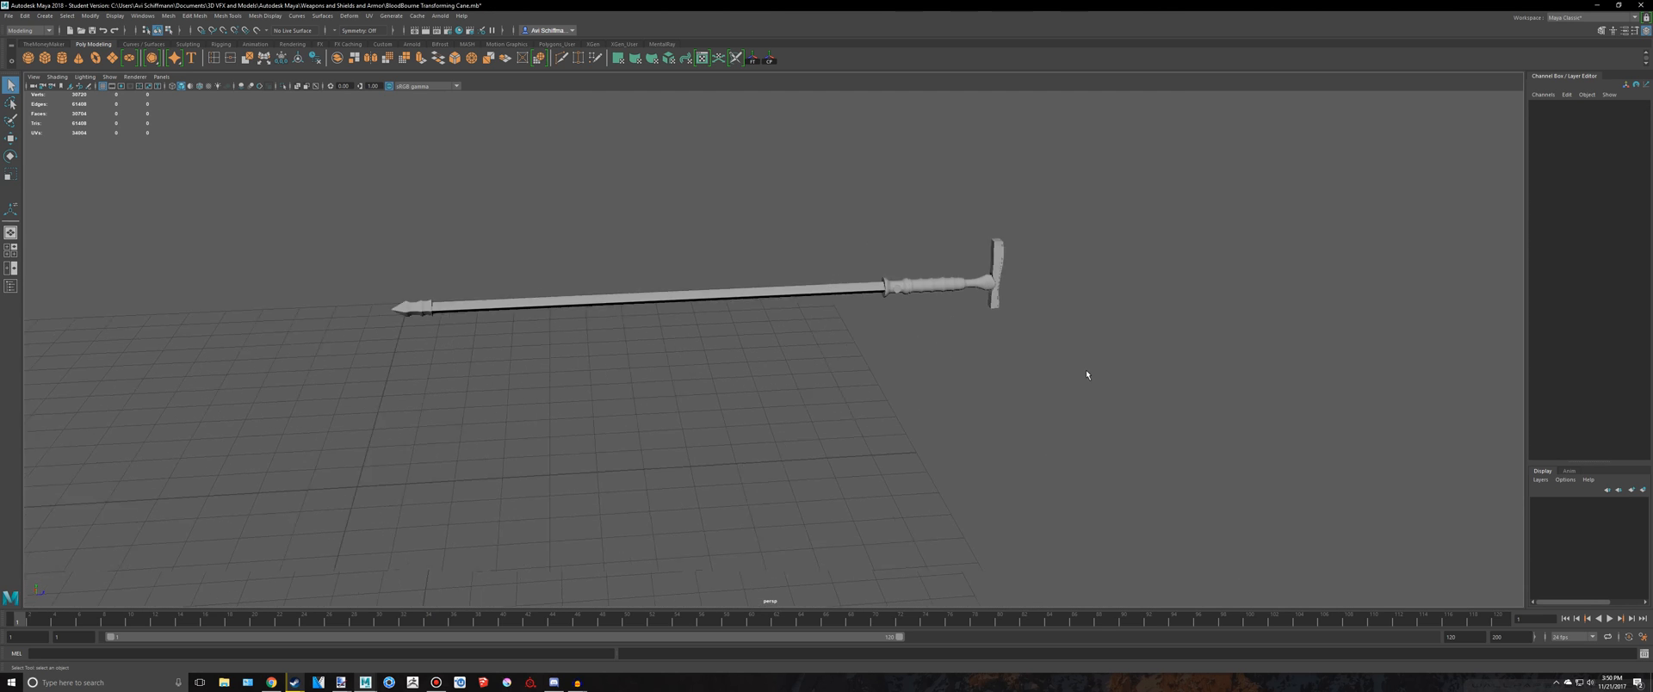
alt+drag(1086, 370, 1033, 374)
mouse_move(1150, 493)
mouse_down()
mouse_move(982, 456)
mouse_move(150, 148)
mouse_up()
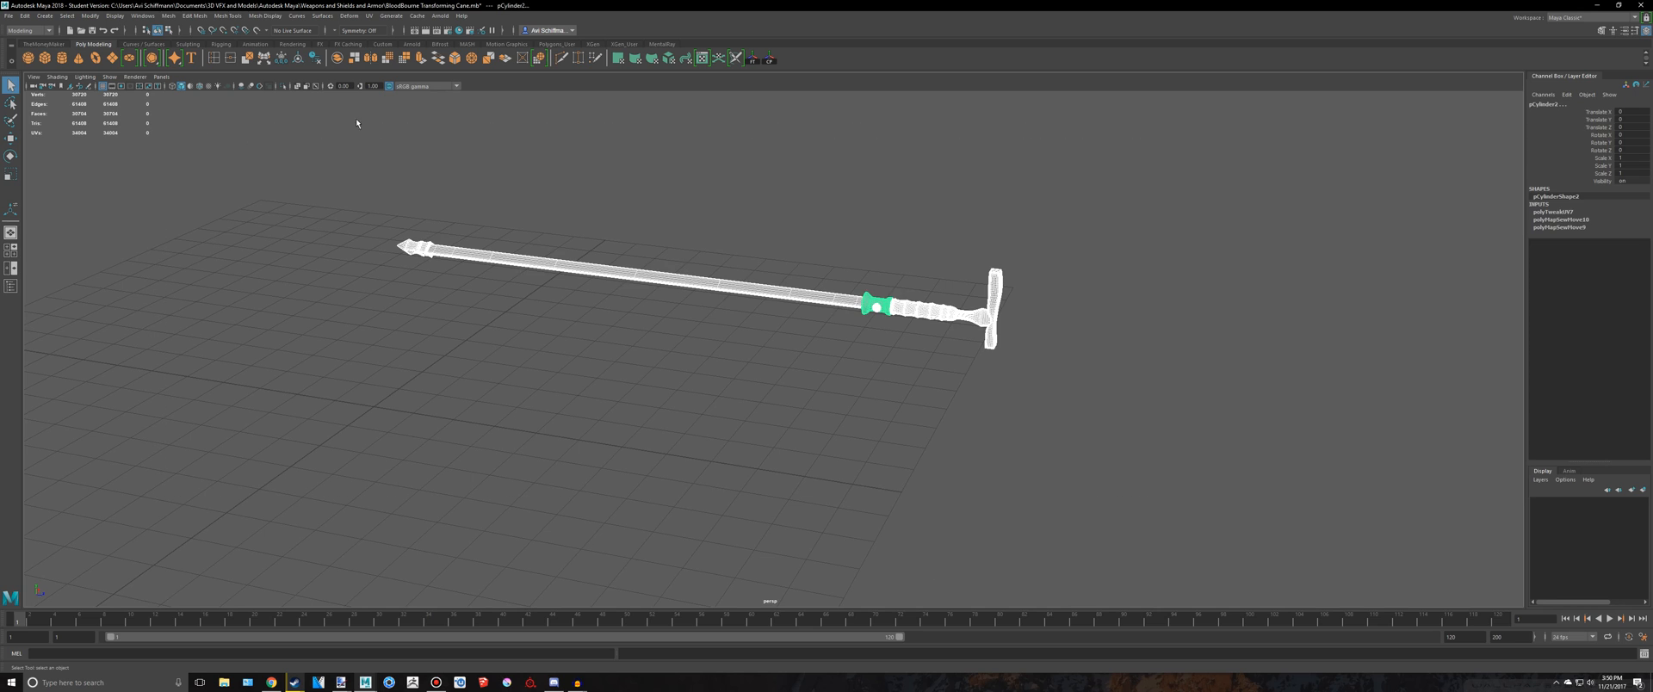
click(168, 16)
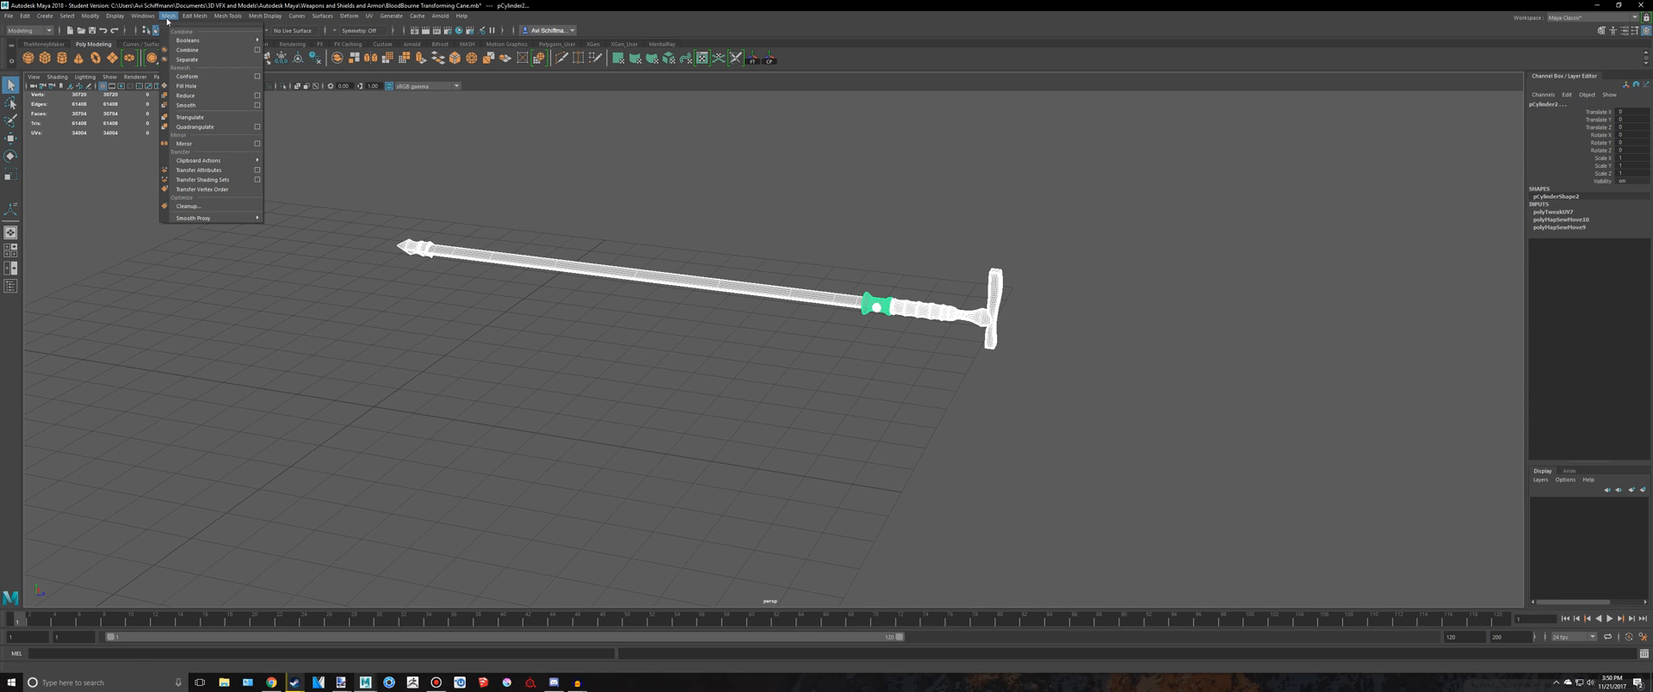
click(185, 104)
scroll(910, 379, up, 3)
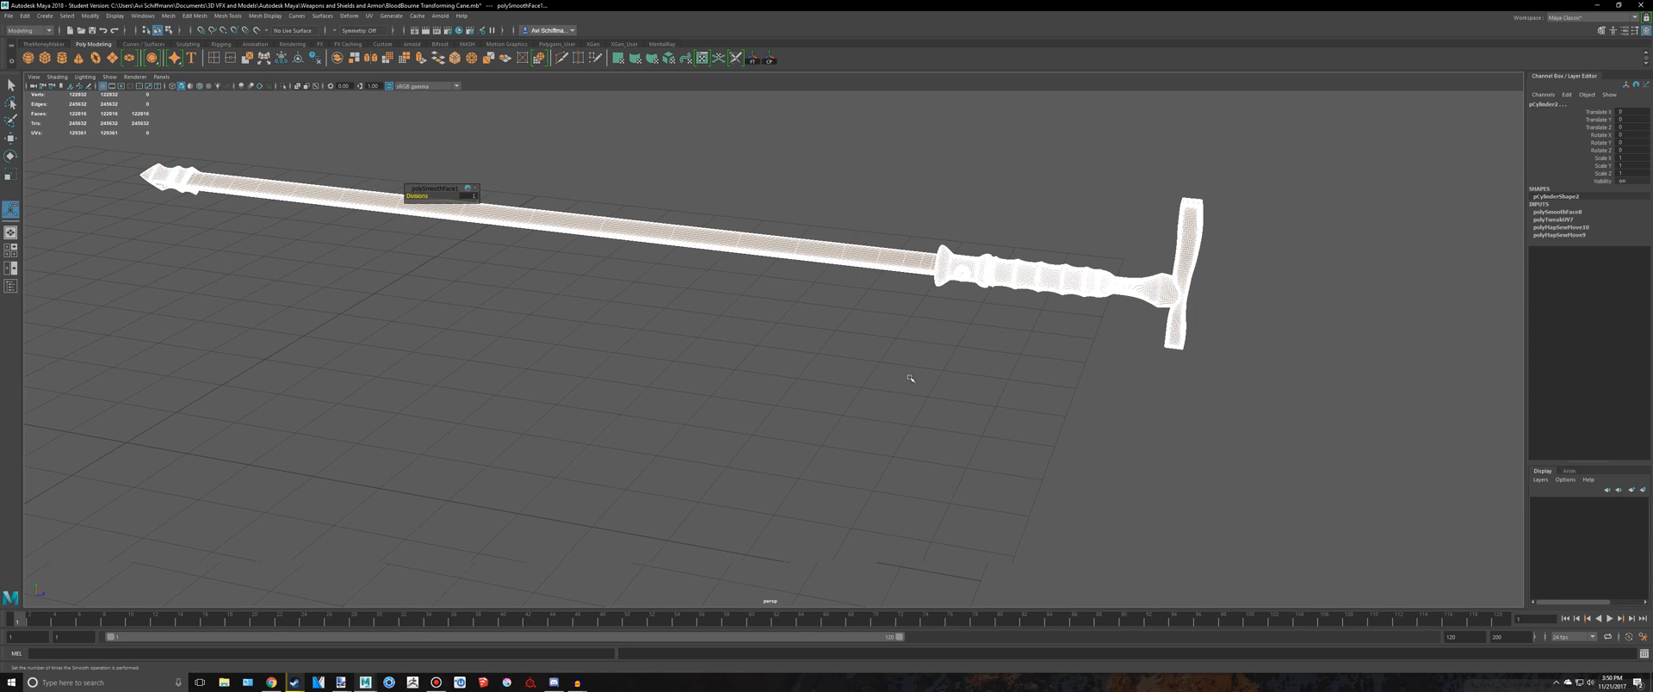
alt+middle_drag(910, 379, 829, 400)
click(862, 384)
alt+drag(862, 384, 814, 392)
click(808, 394)
click(947, 400)
Select all smoothed parts of the cane and export the selection as an OBJ file named TransformingCane_high
scroll(1014, 486, down, 3)
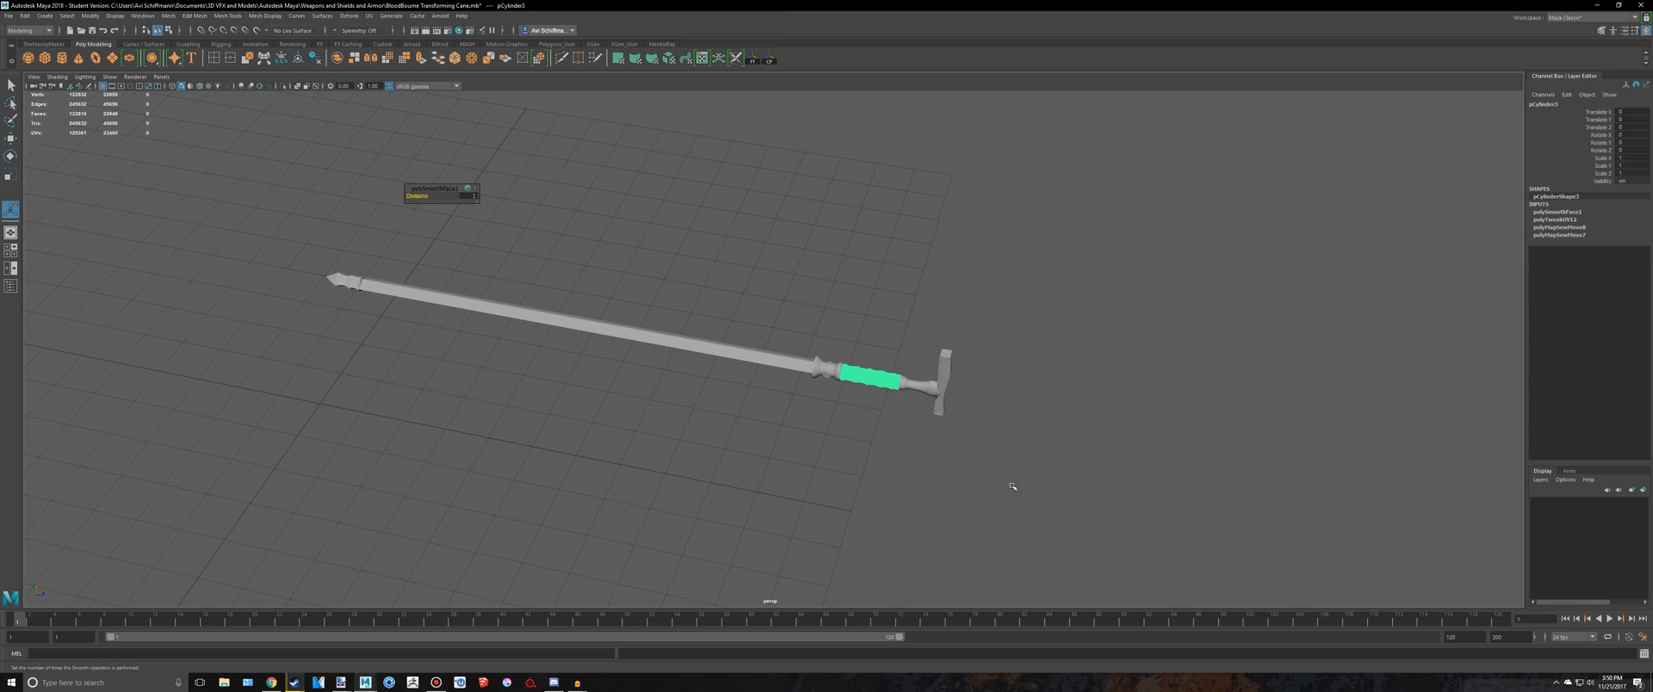
click(1015, 487)
scroll(1039, 497, down, 3)
drag(1042, 500, 230, 95)
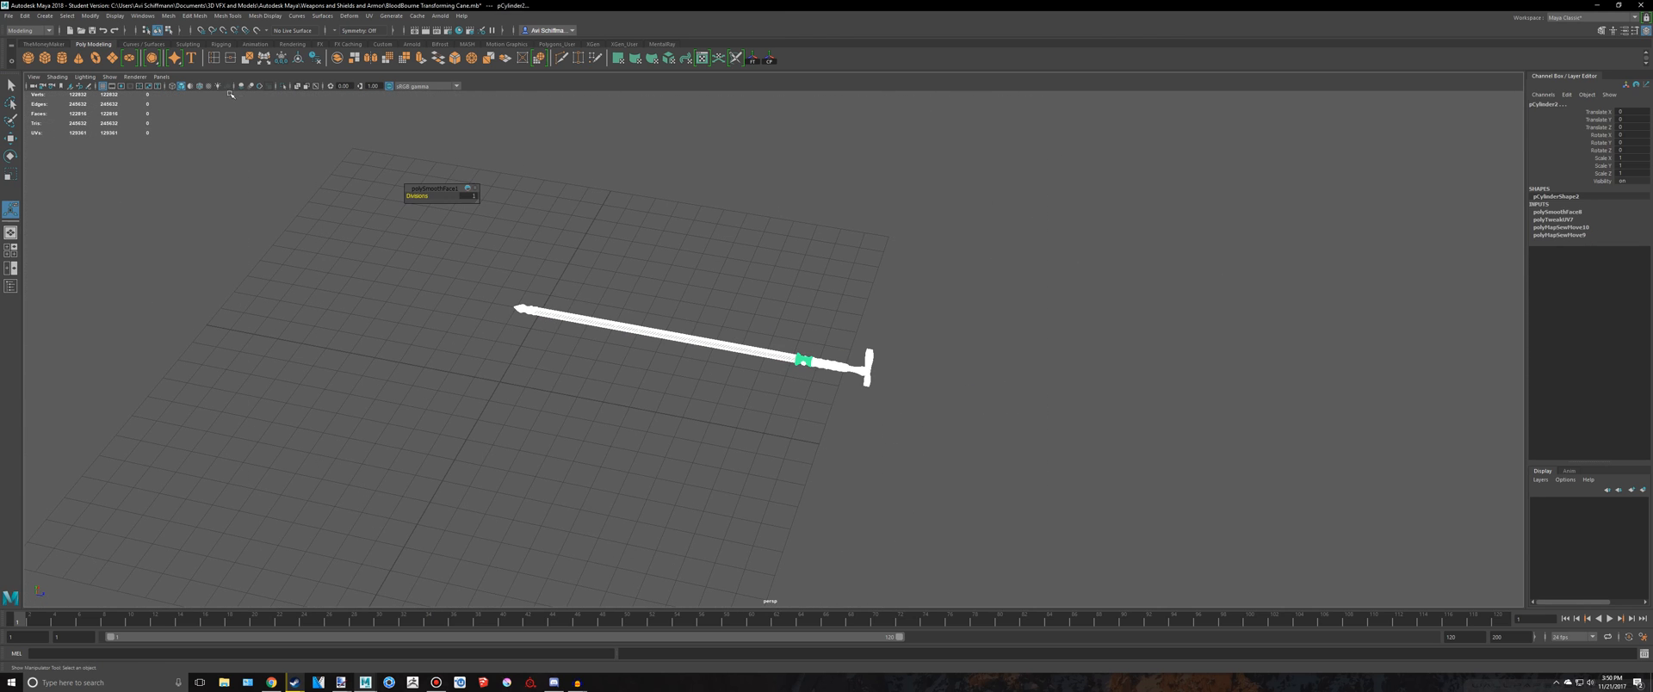
click(10, 15)
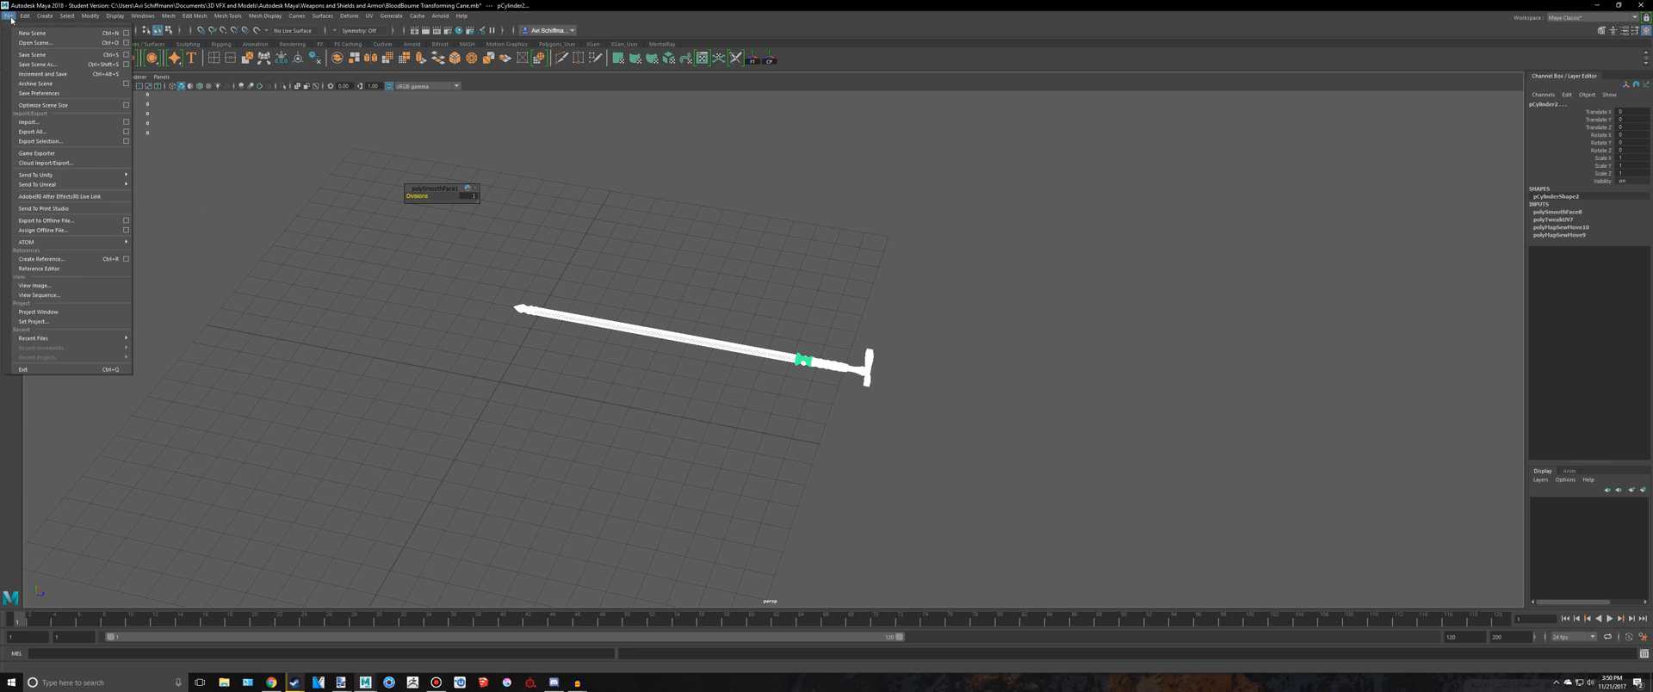
click(51, 141)
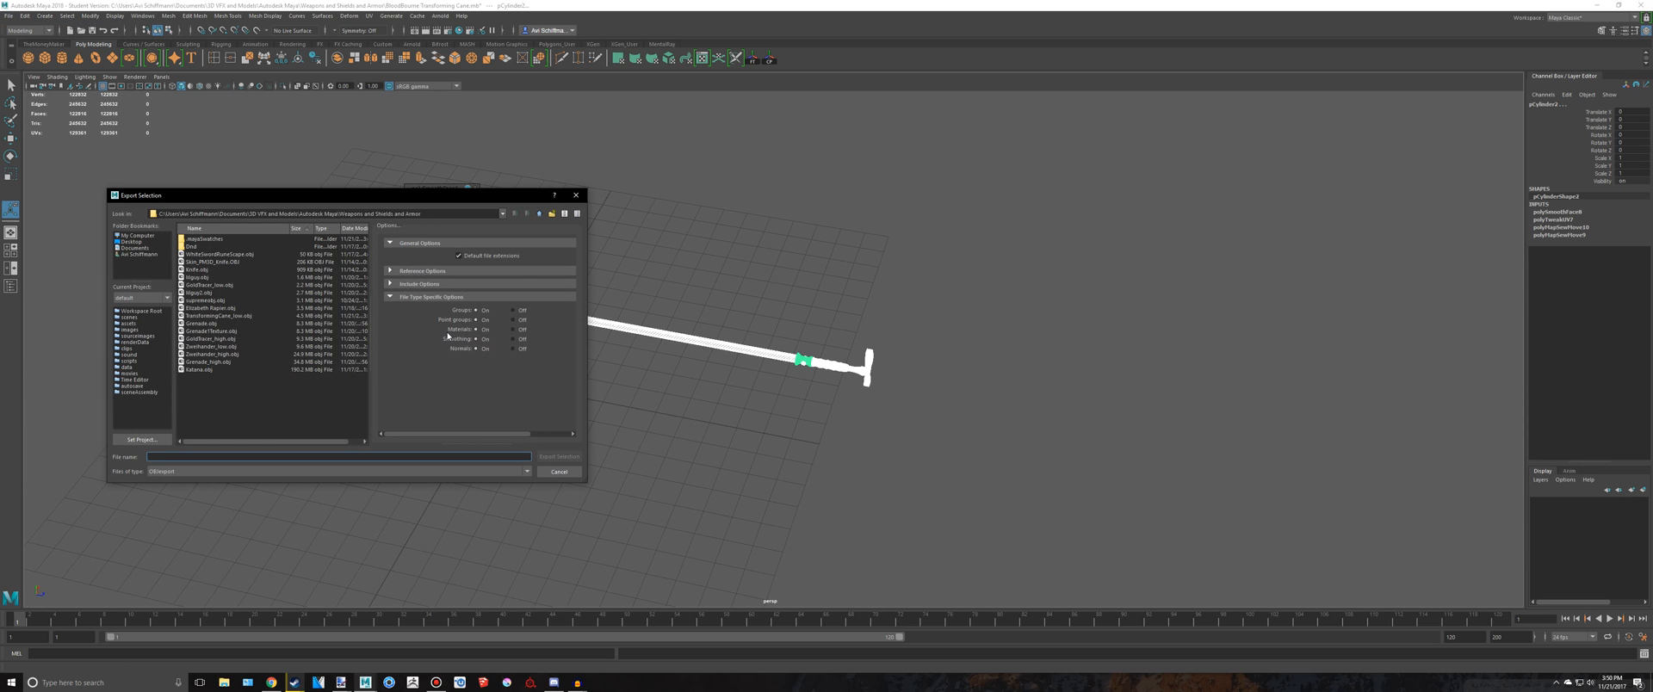
text(t)
key(Down)
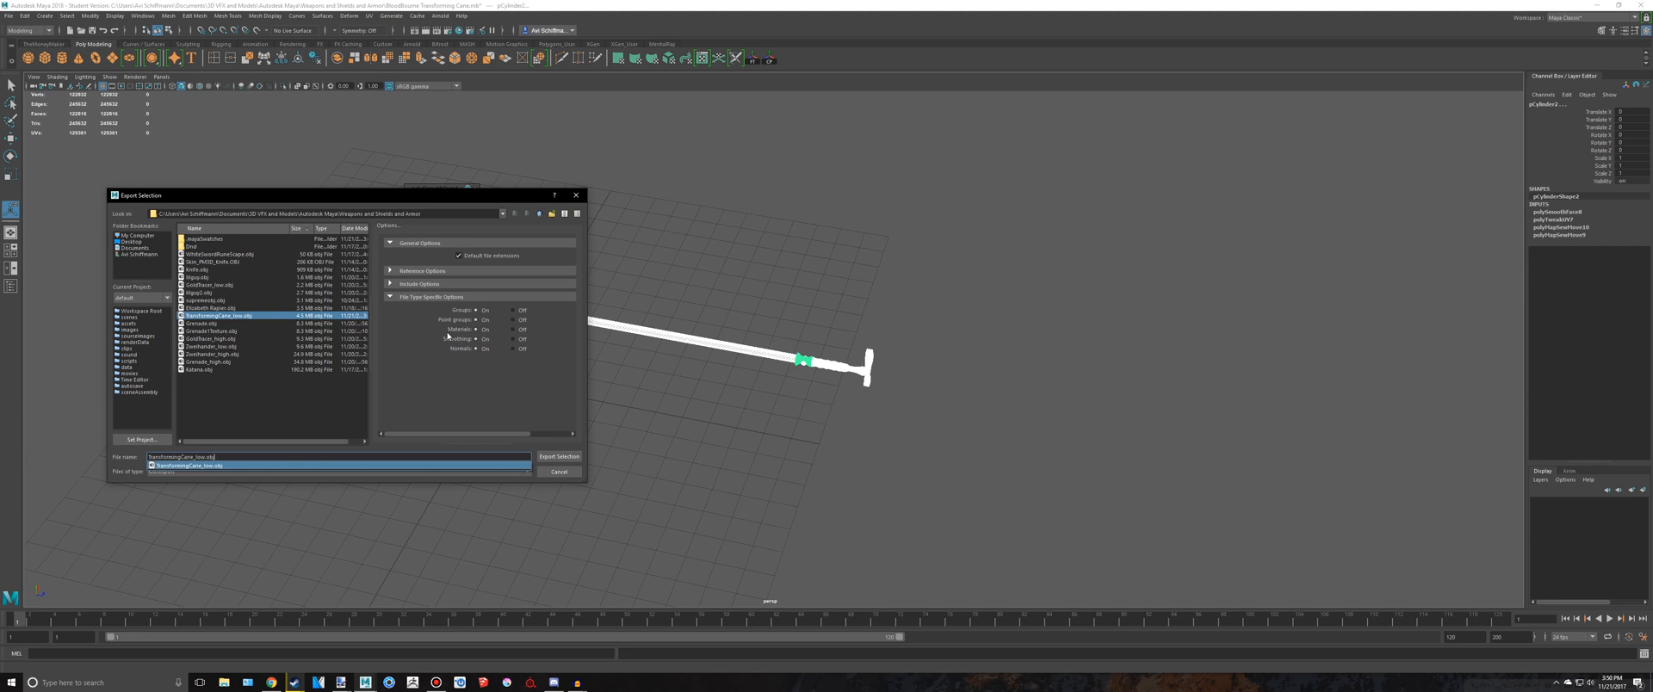
key(BackSpace)
key(BackSpace)
key(BackSpace)
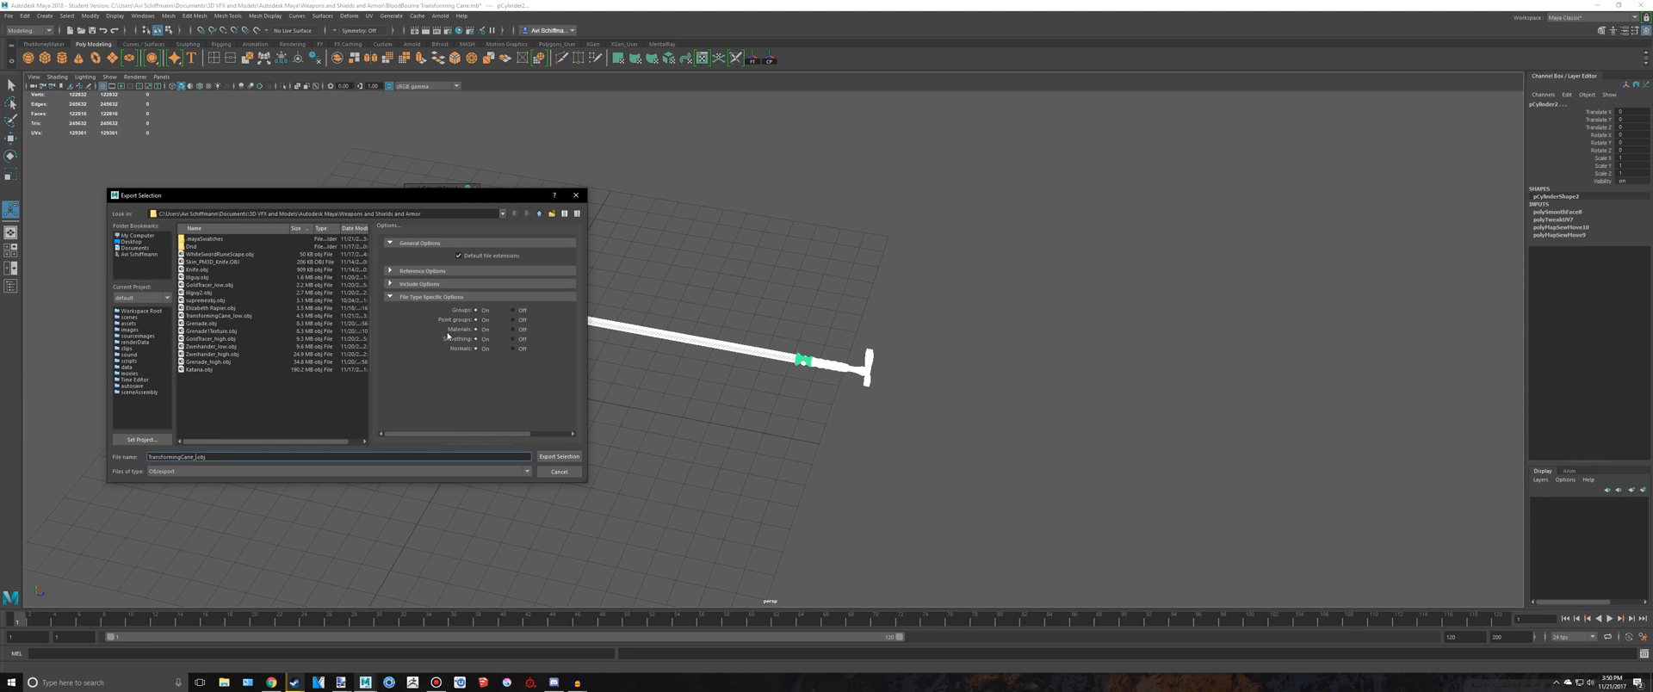
click(557, 456)
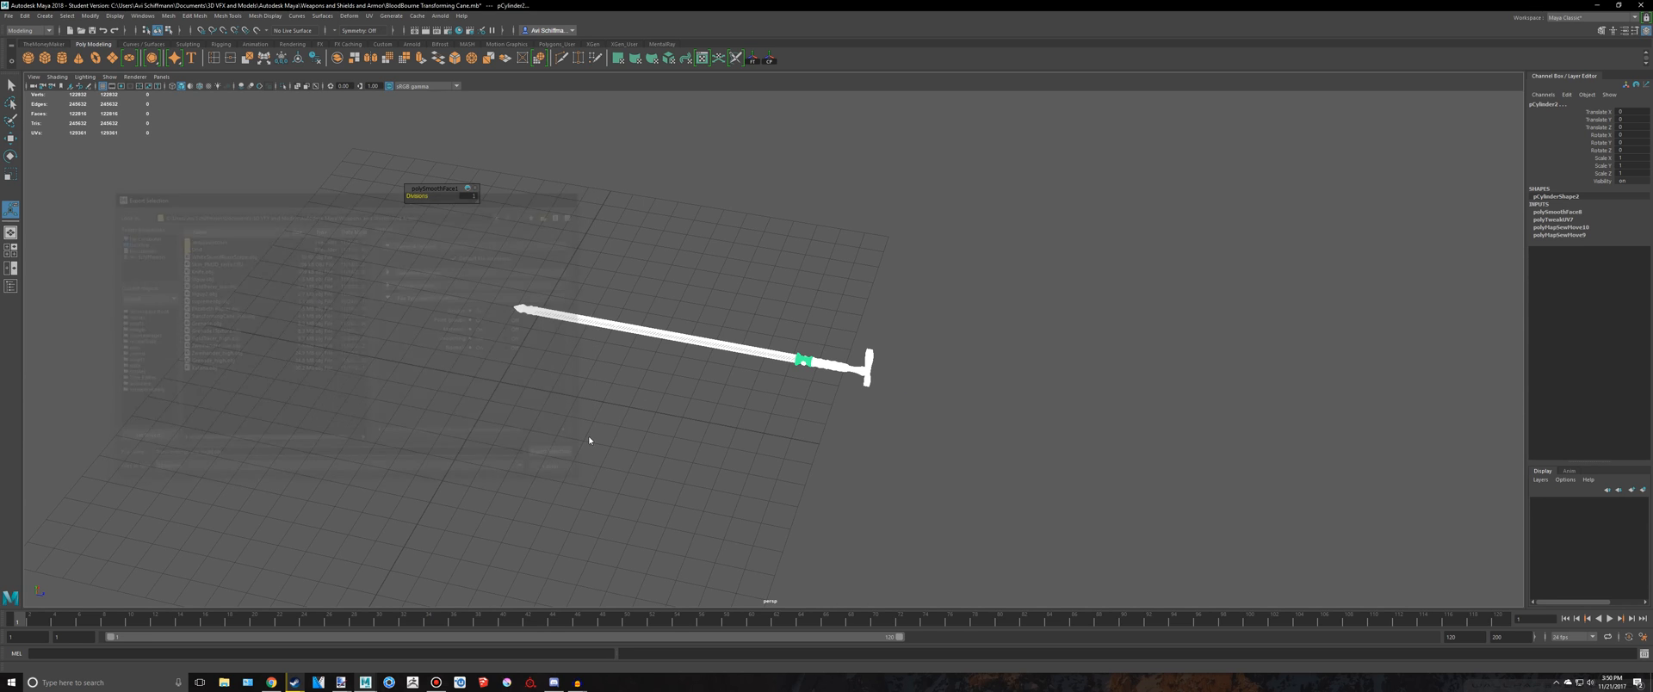
Deselect the cane and save the scene
click(759, 413)
scroll(760, 417, up, 3)
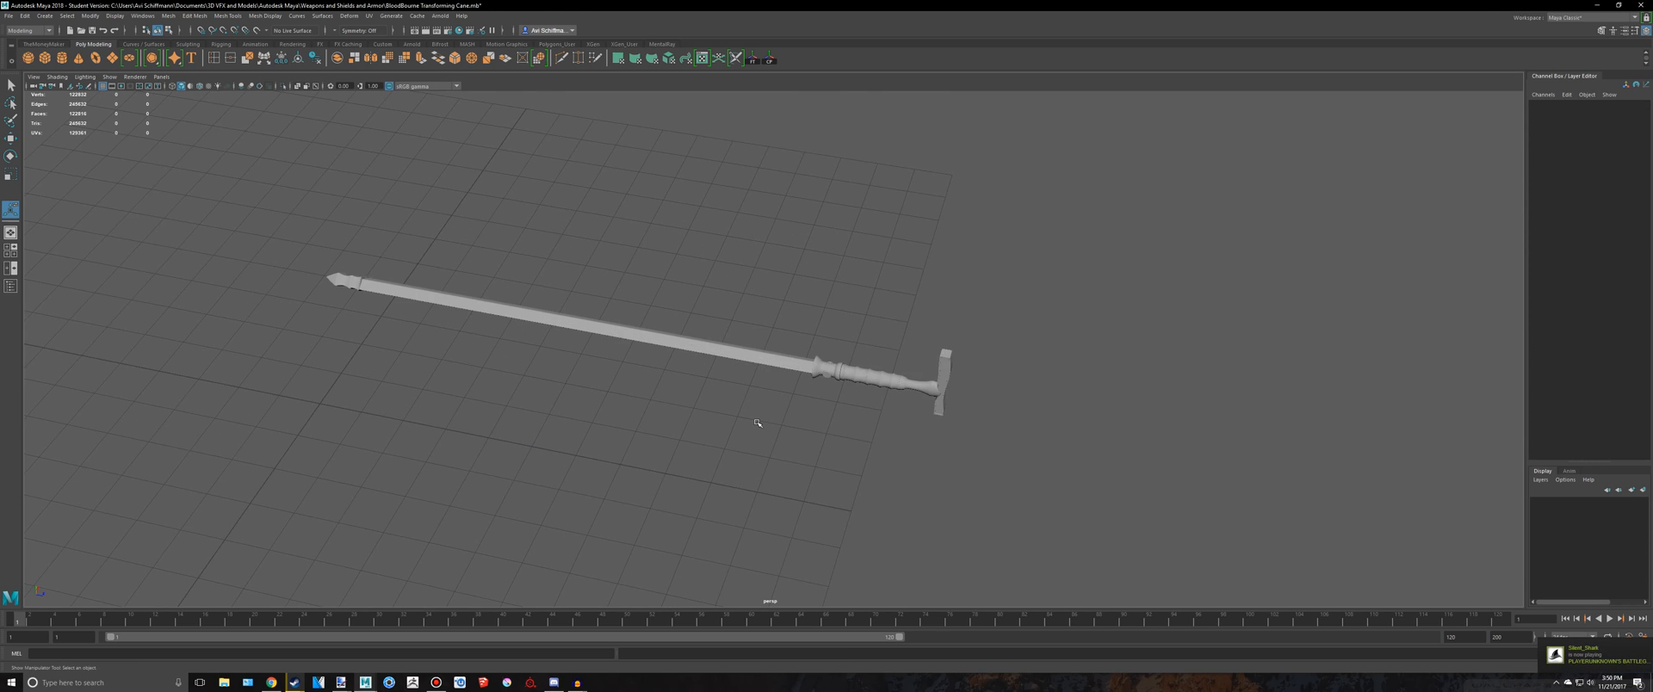
key(ctrl+s)
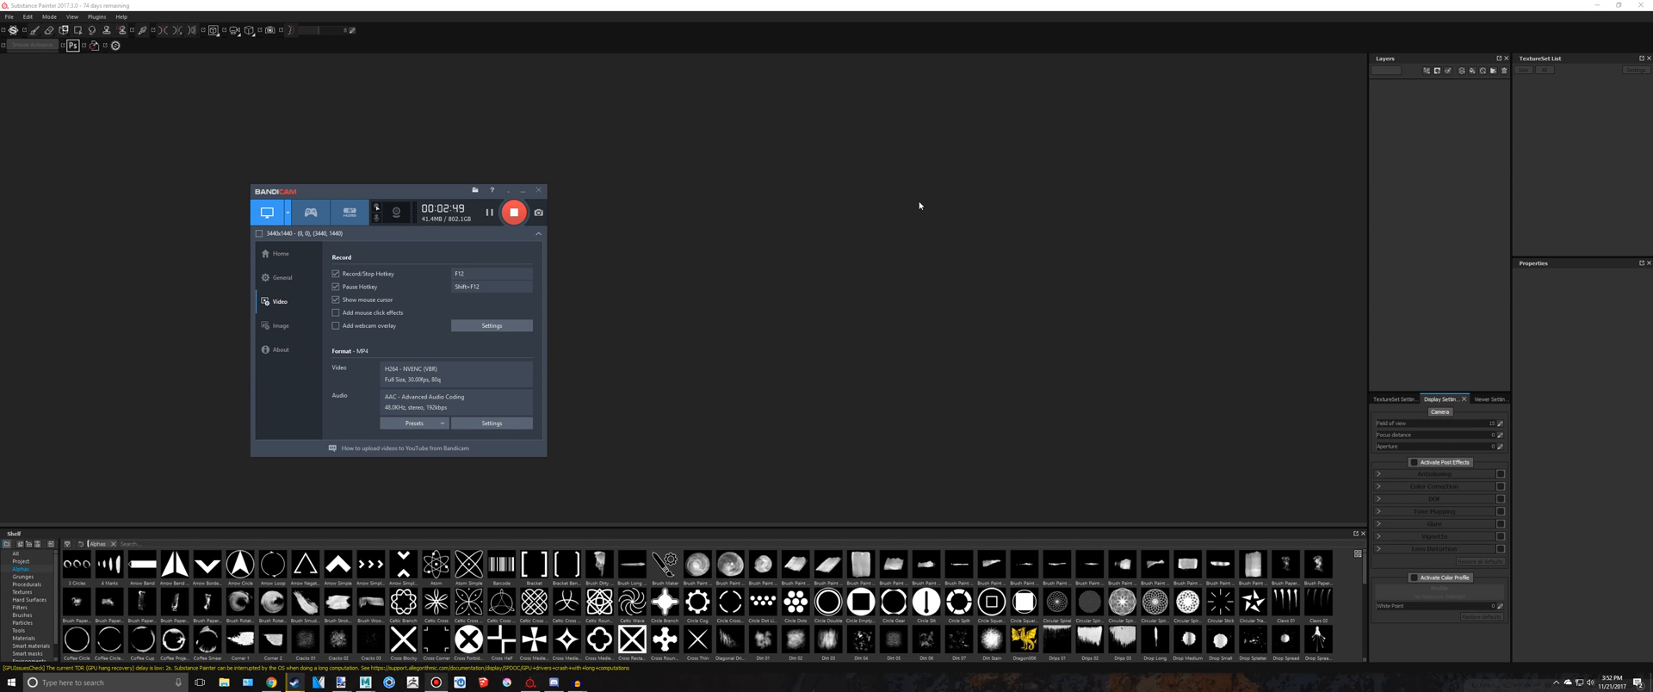
Switch to Substance Painter, start a new project and choose TransformingCane_low.obj as its mesh
click(919, 205)
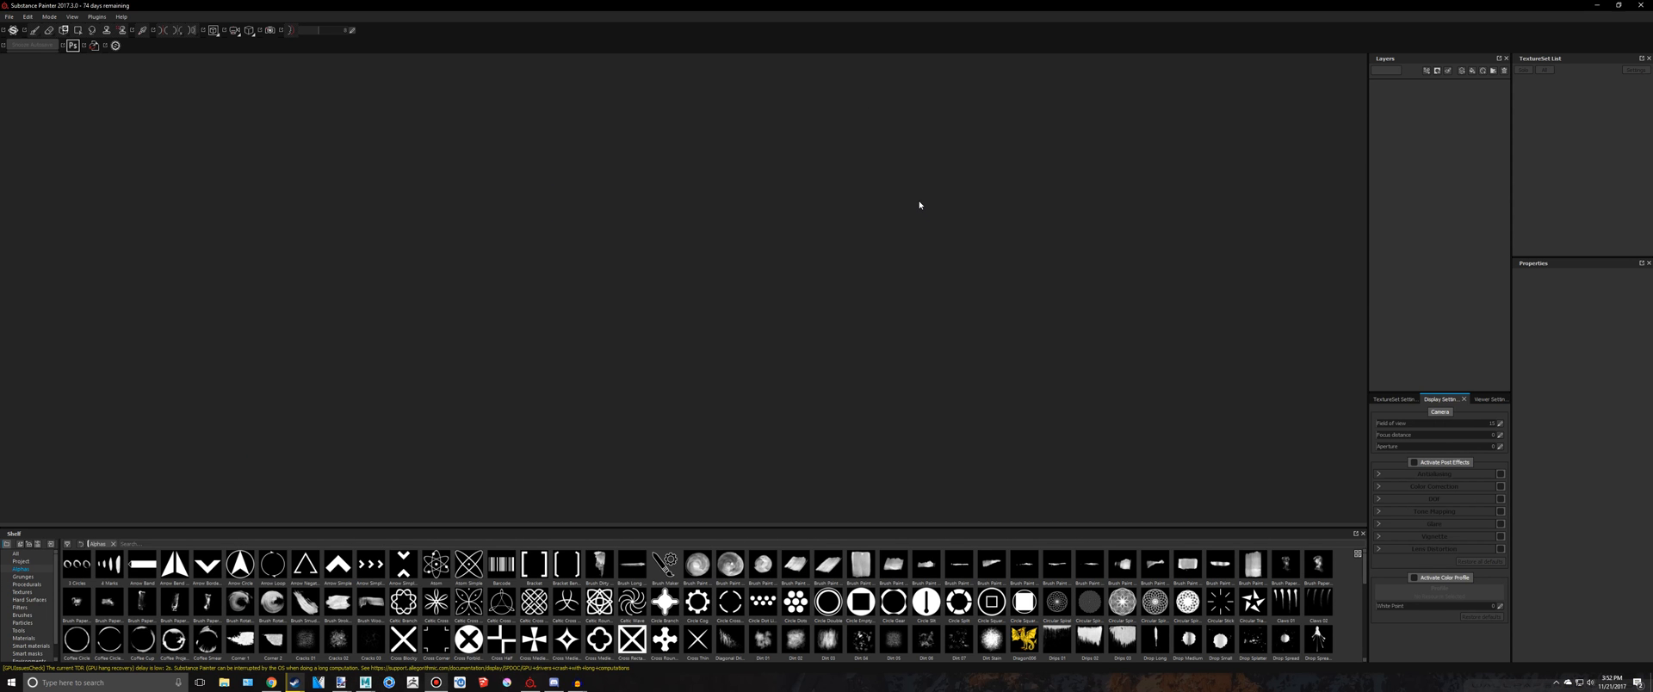
click(9, 17)
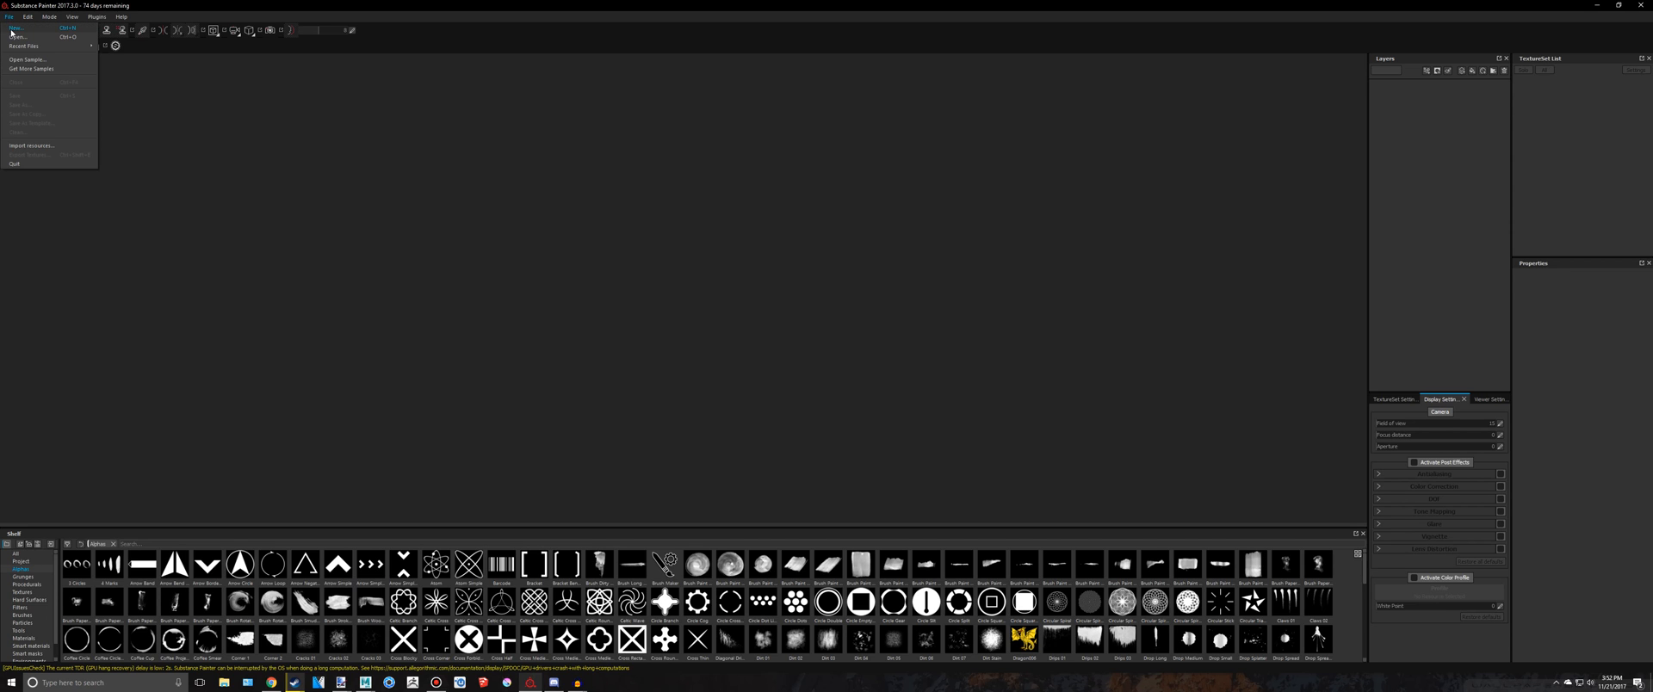
click(15, 28)
click(914, 252)
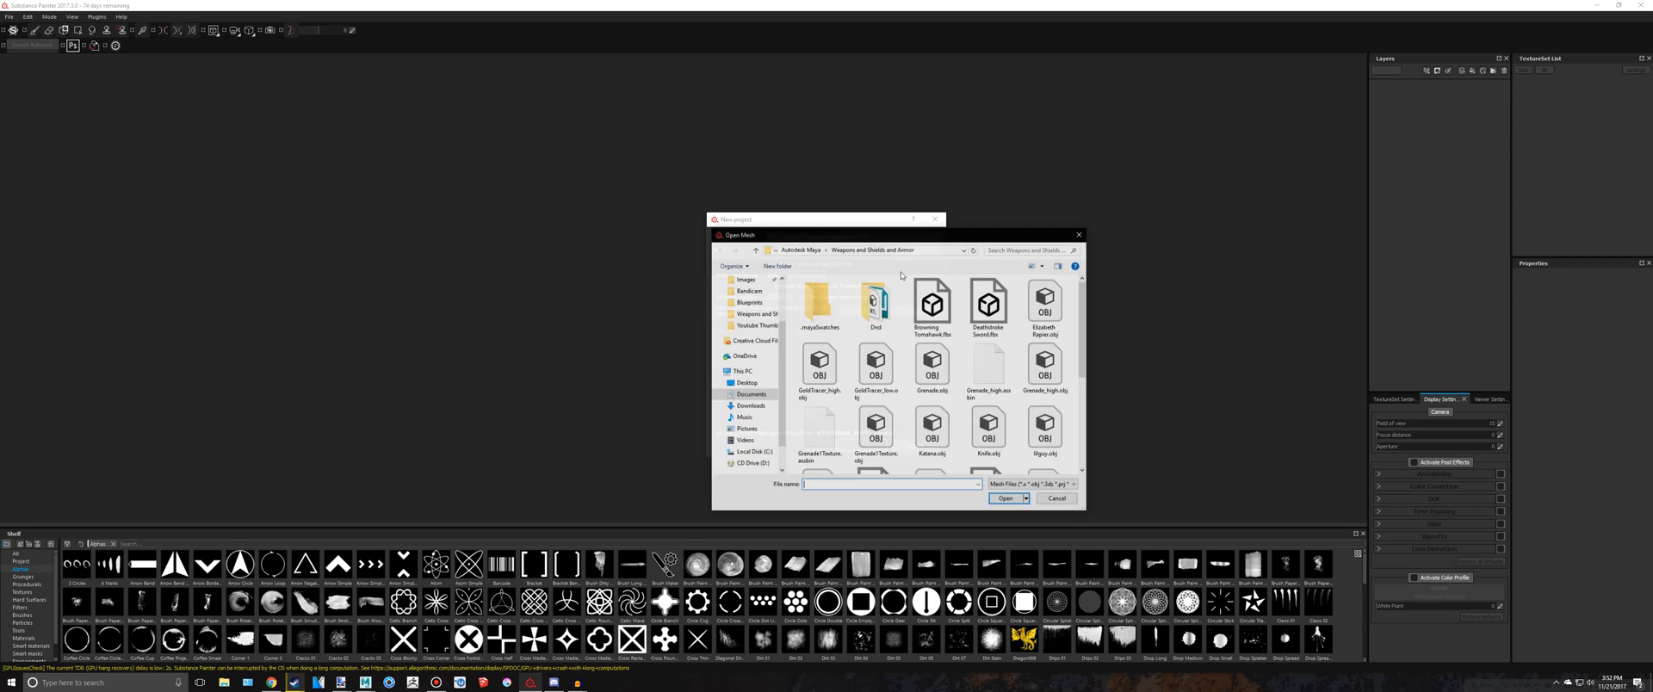
scroll(921, 374, up, 3)
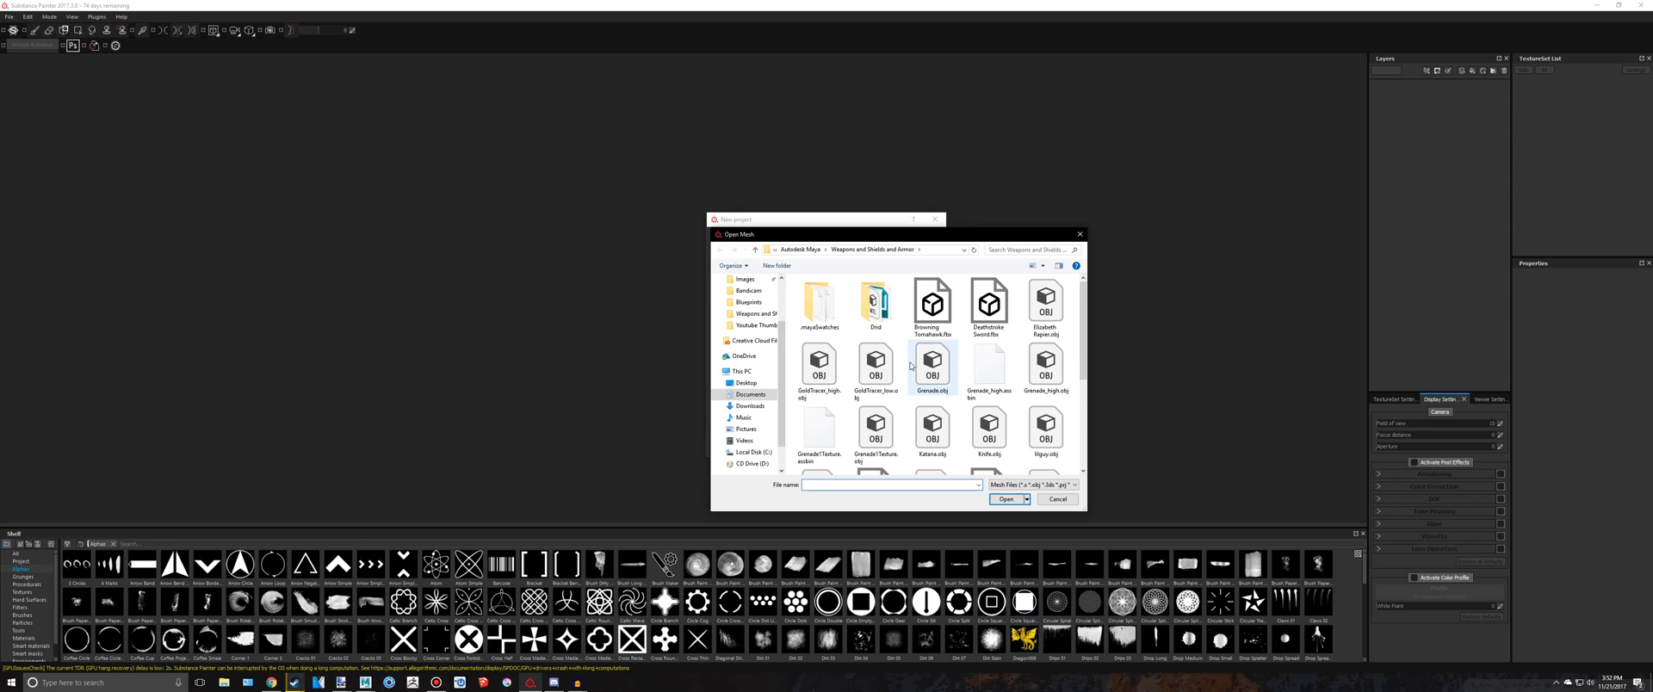
scroll(926, 370, down, 2)
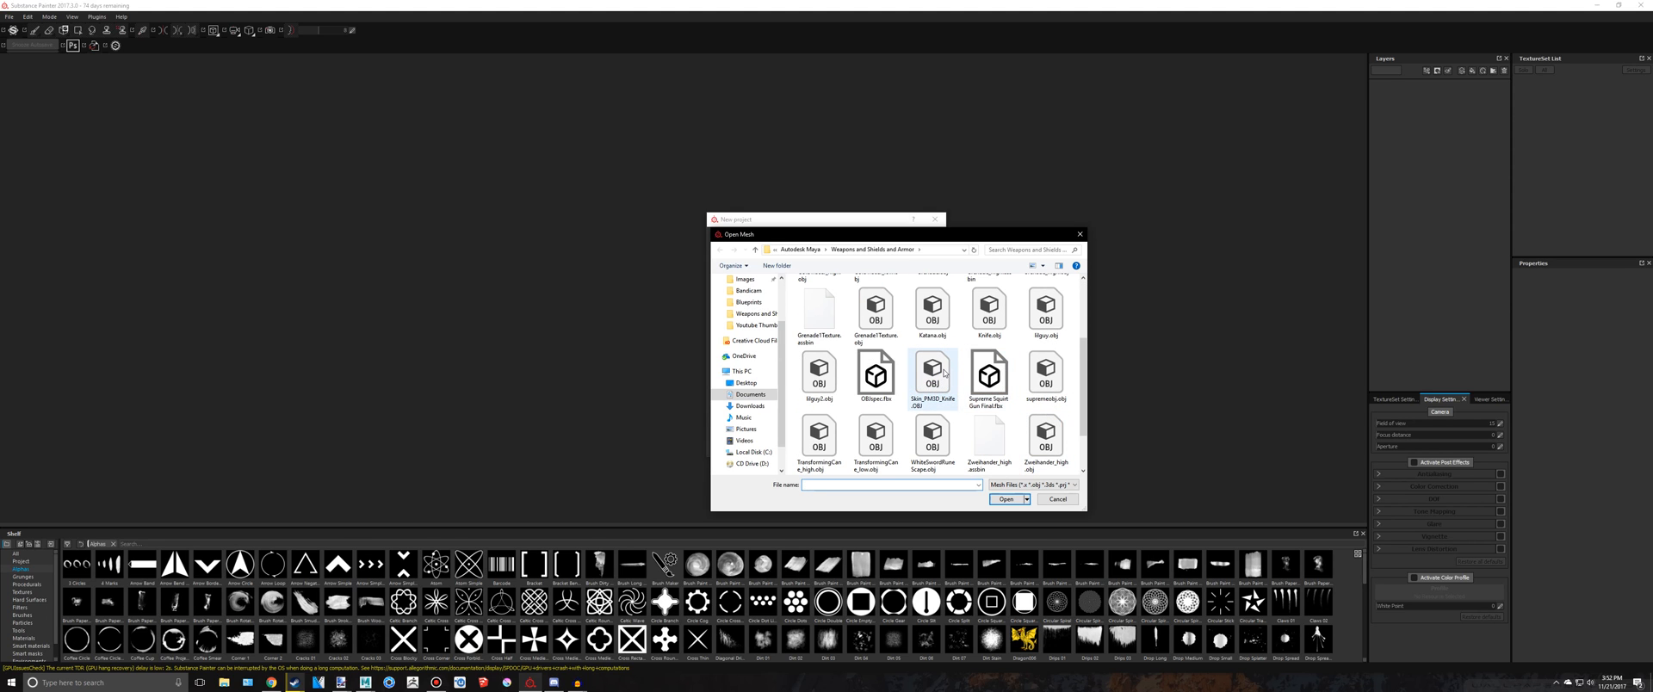
scroll(944, 372, down, 1)
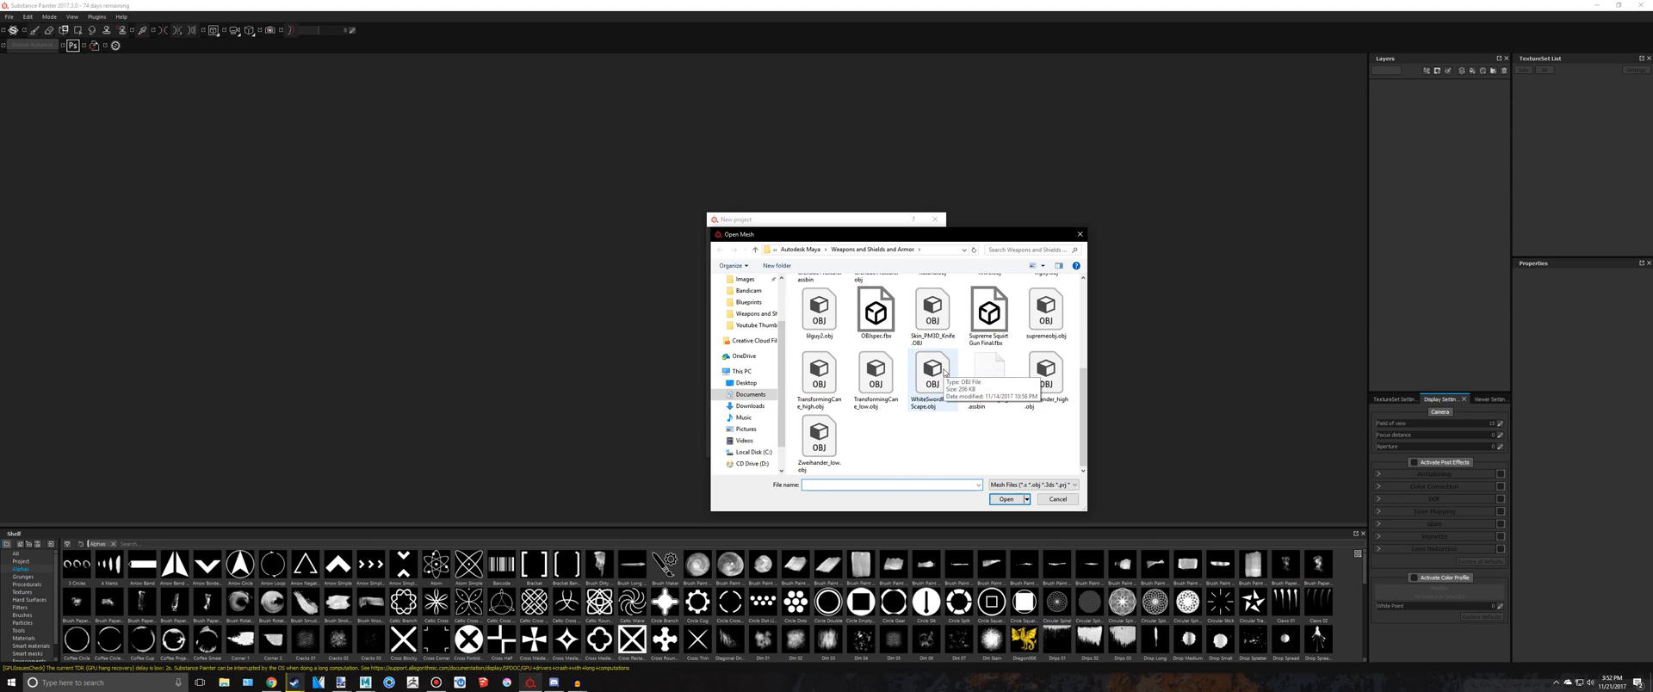
double_click(878, 389)
Set the document resolution to 2048, keep the PBR - Metallic Roughness template and create the project
click(781, 296)
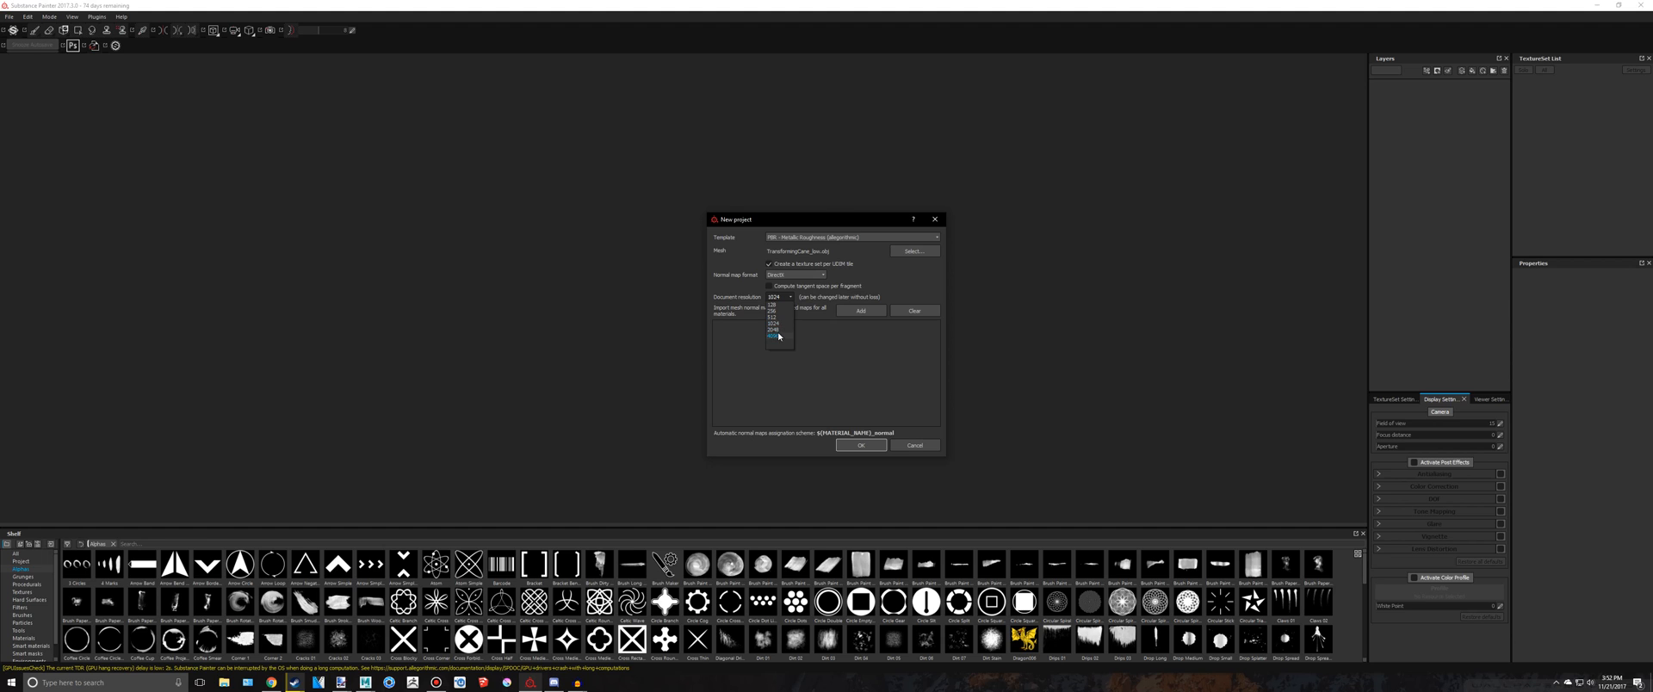
click(773, 329)
drag(822, 218, 649, 209)
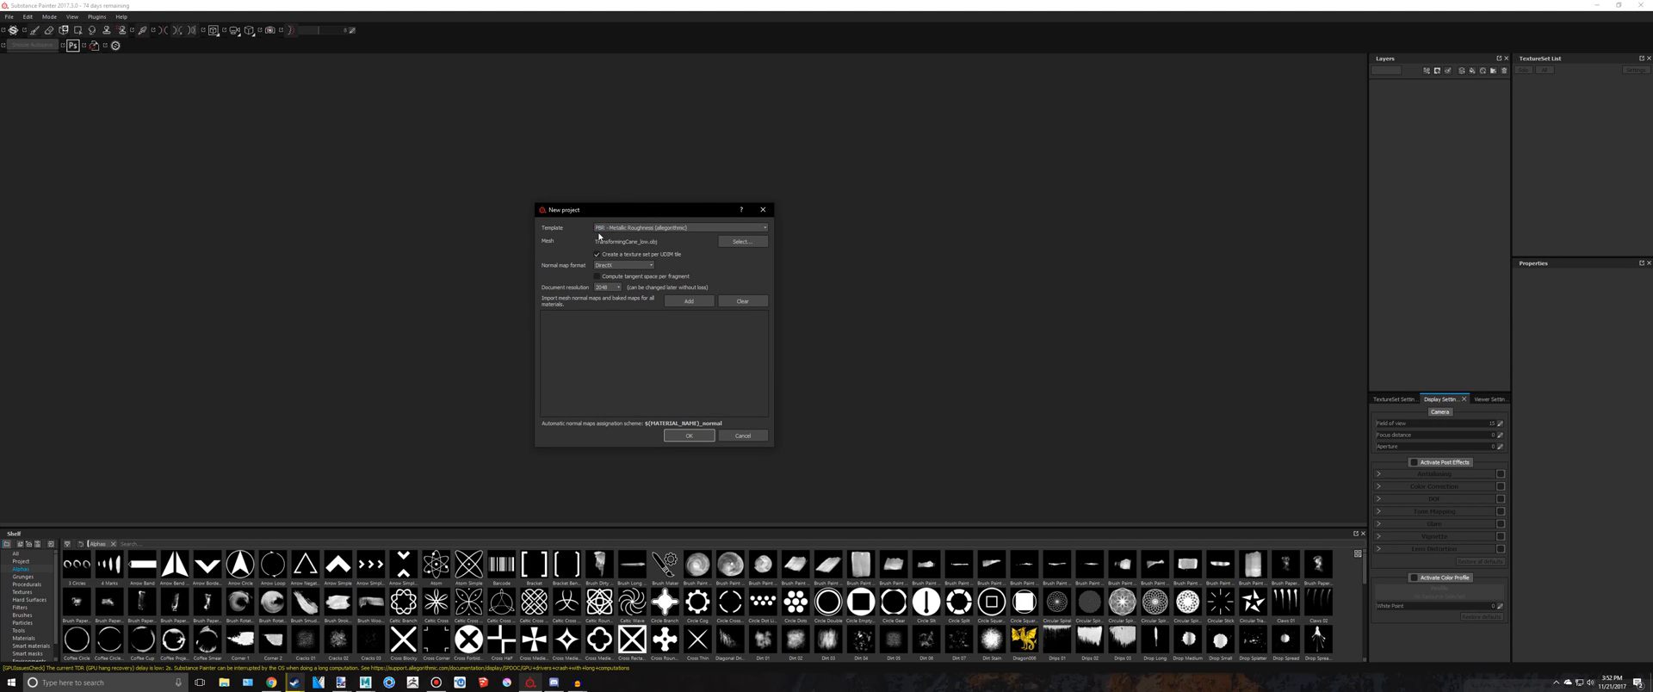
click(663, 228)
click(640, 390)
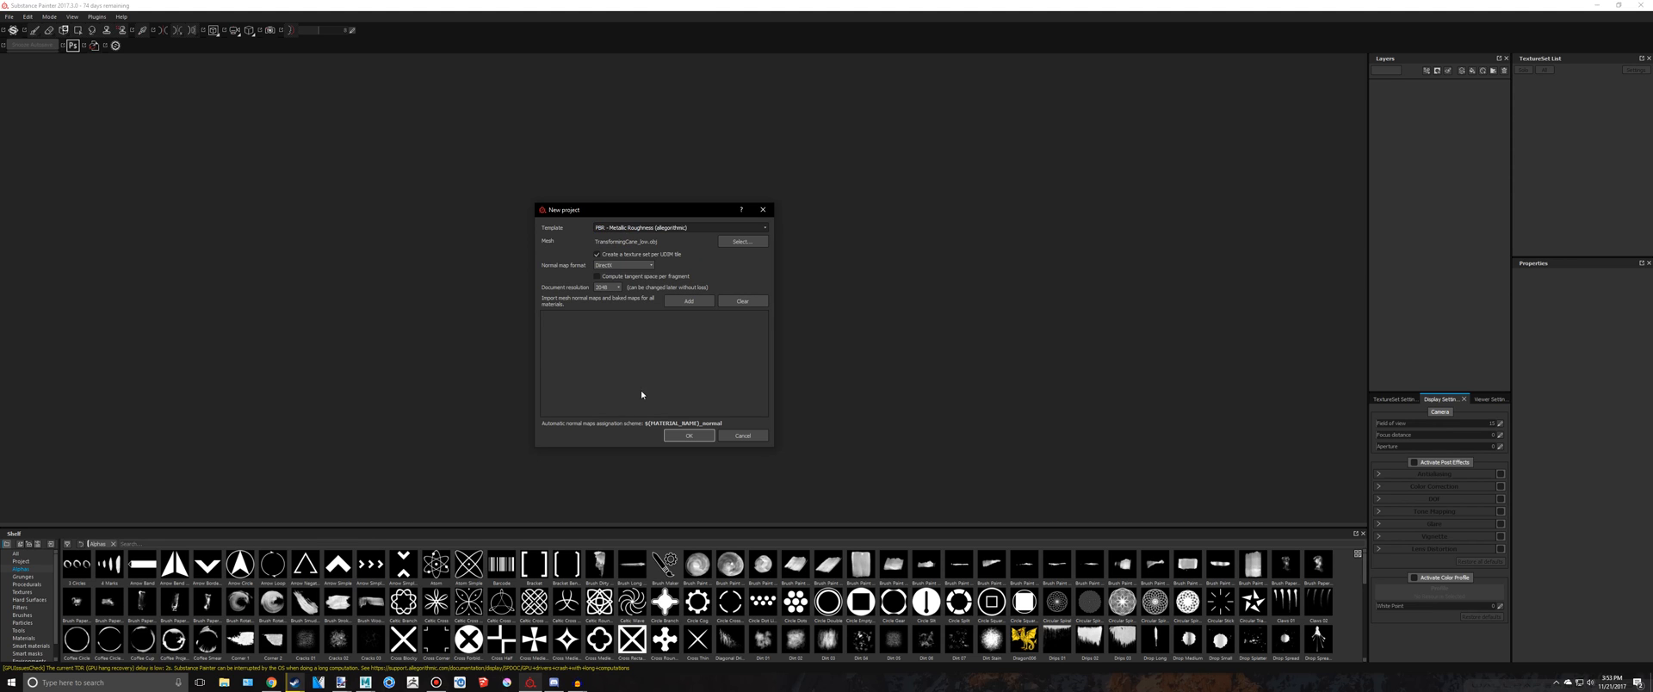
click(688, 435)
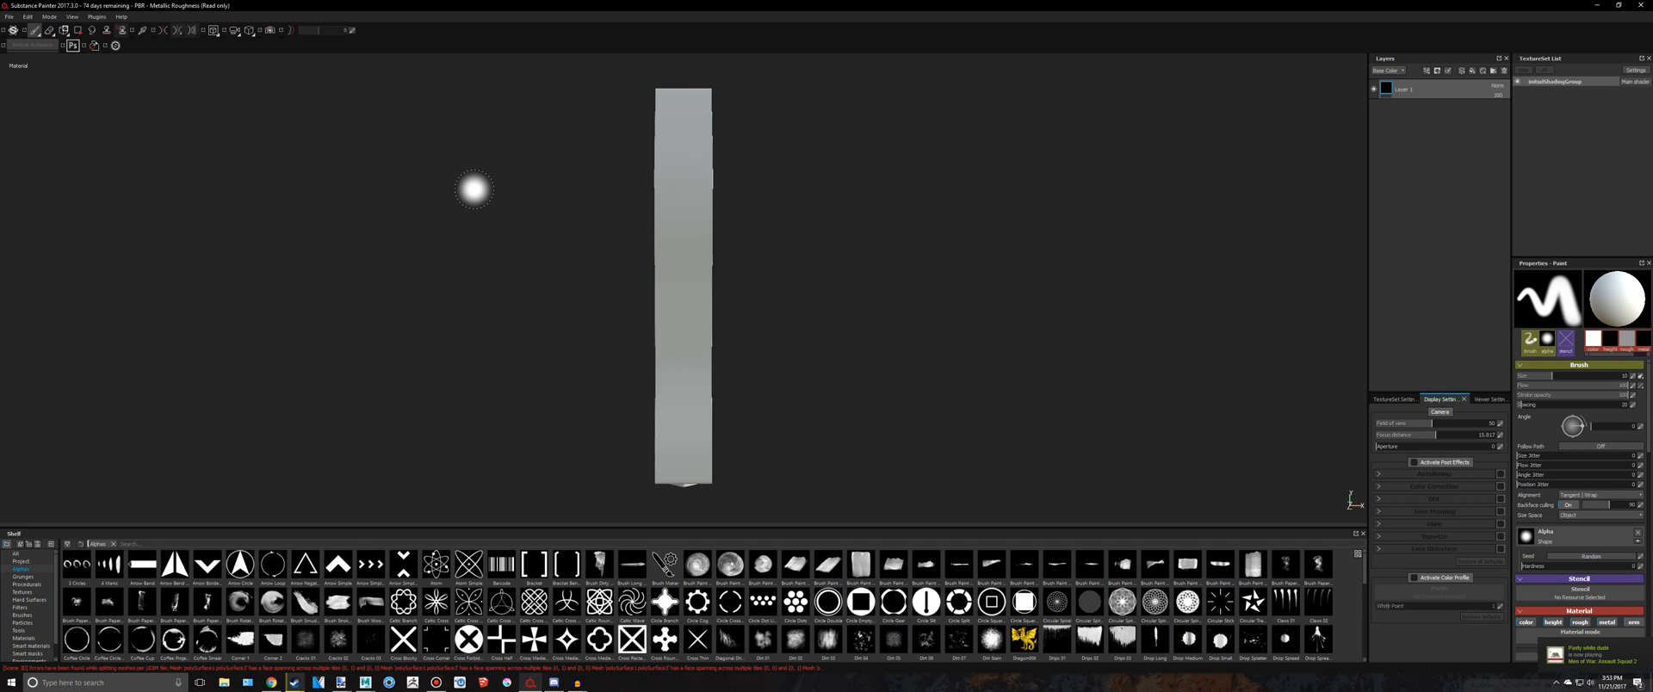
Examine the imported cane from several angles, covering the handle, the grip and the full shaft
alt+drag(489, 205, 498, 203)
scroll(499, 203, down, 6)
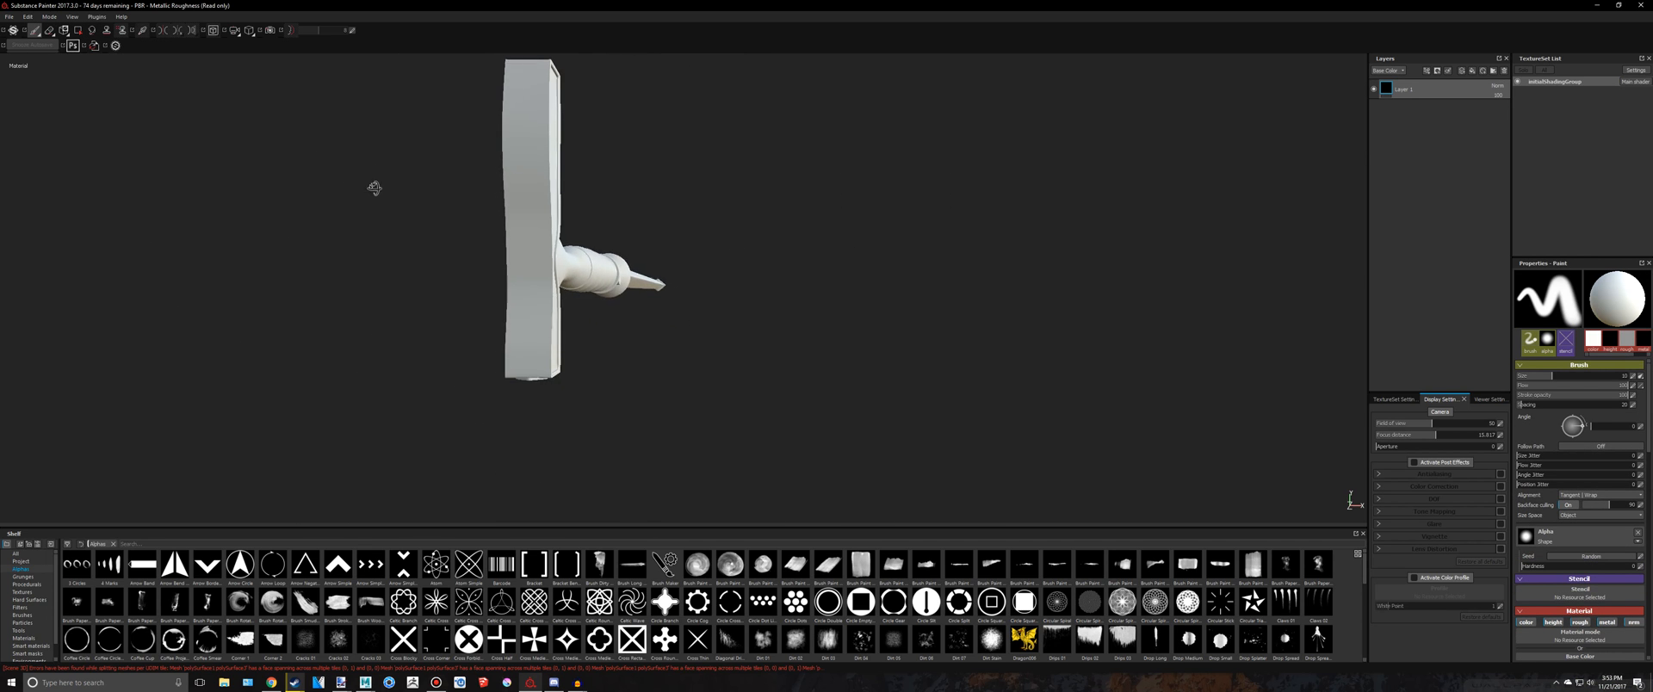
mouse_move(373, 188)
alt+mouse_down()
mouse_move(744, 242)
mouse_move(369, 229)
alt+mouse_up()
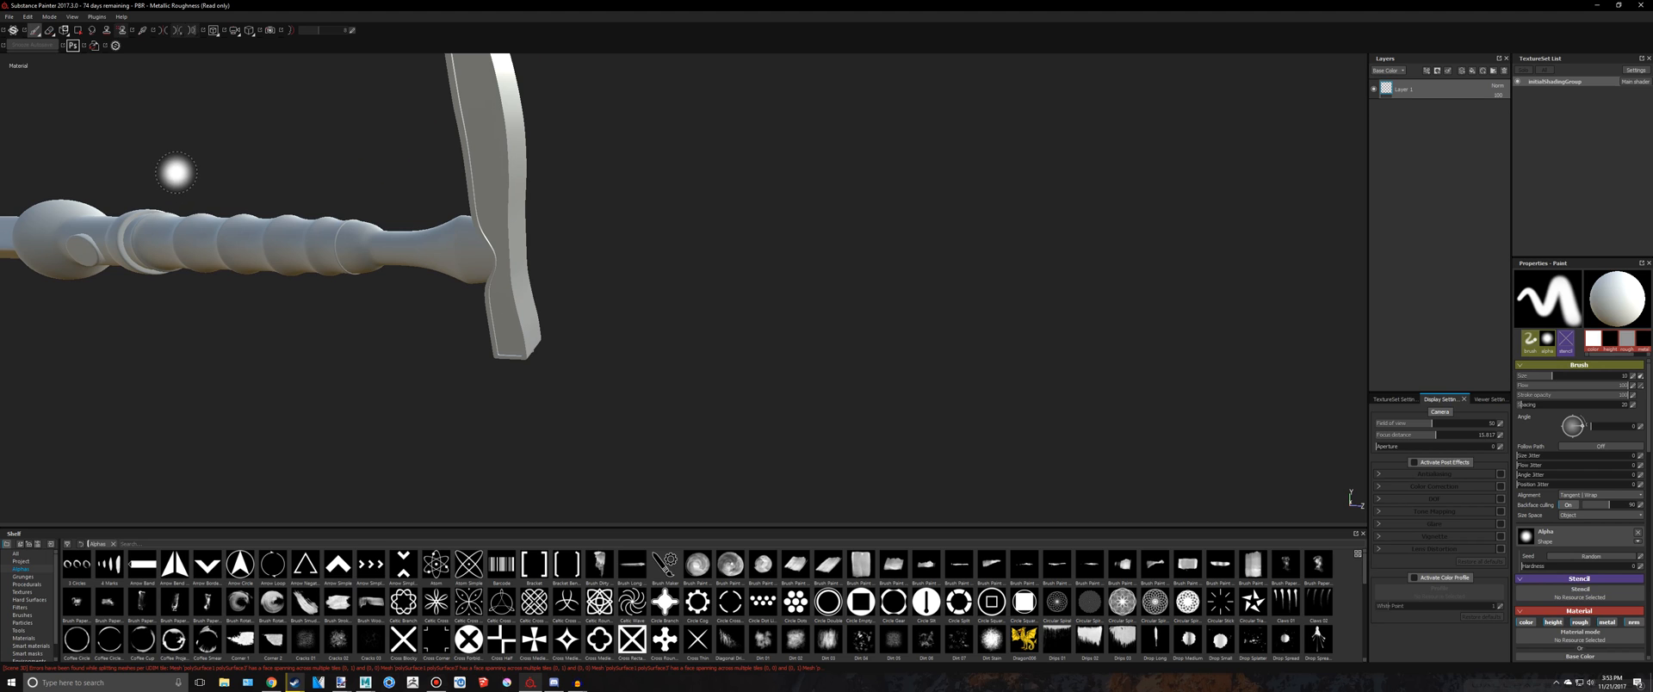
alt+middle_drag(210, 171, 1014, 261)
alt+middle_drag(365, 232, 1636, 234)
alt+drag(655, 196, 1147, 300)
key(f)
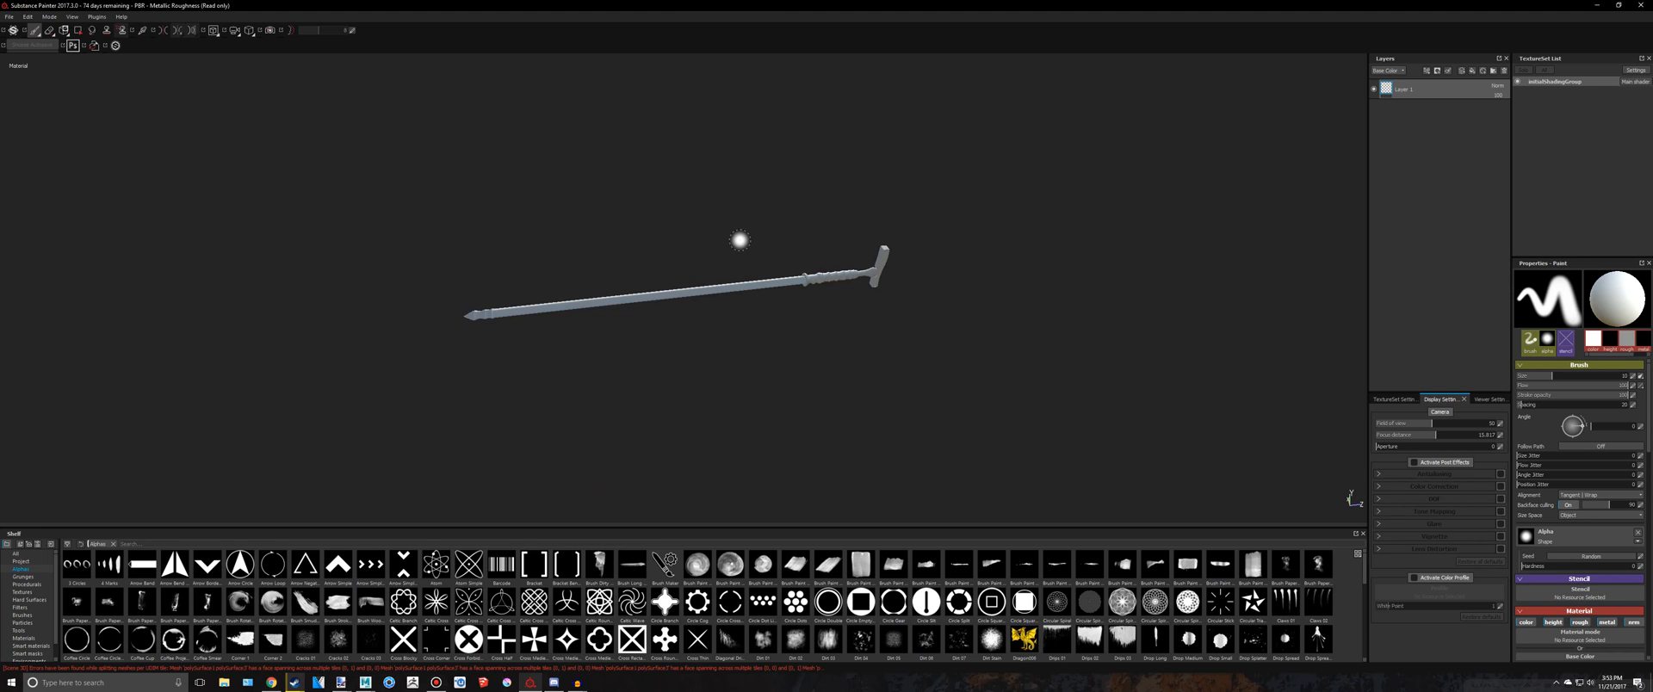
alt+drag(837, 269, 720, 158)
alt+middle_drag(721, 158, 833, 233)
scroll(798, 211, up, 3)
mouse_move(834, 235)
alt+mouse_down()
mouse_move(873, 233)
mouse_move(843, 299)
mouse_move(917, 349)
alt+mouse_up()
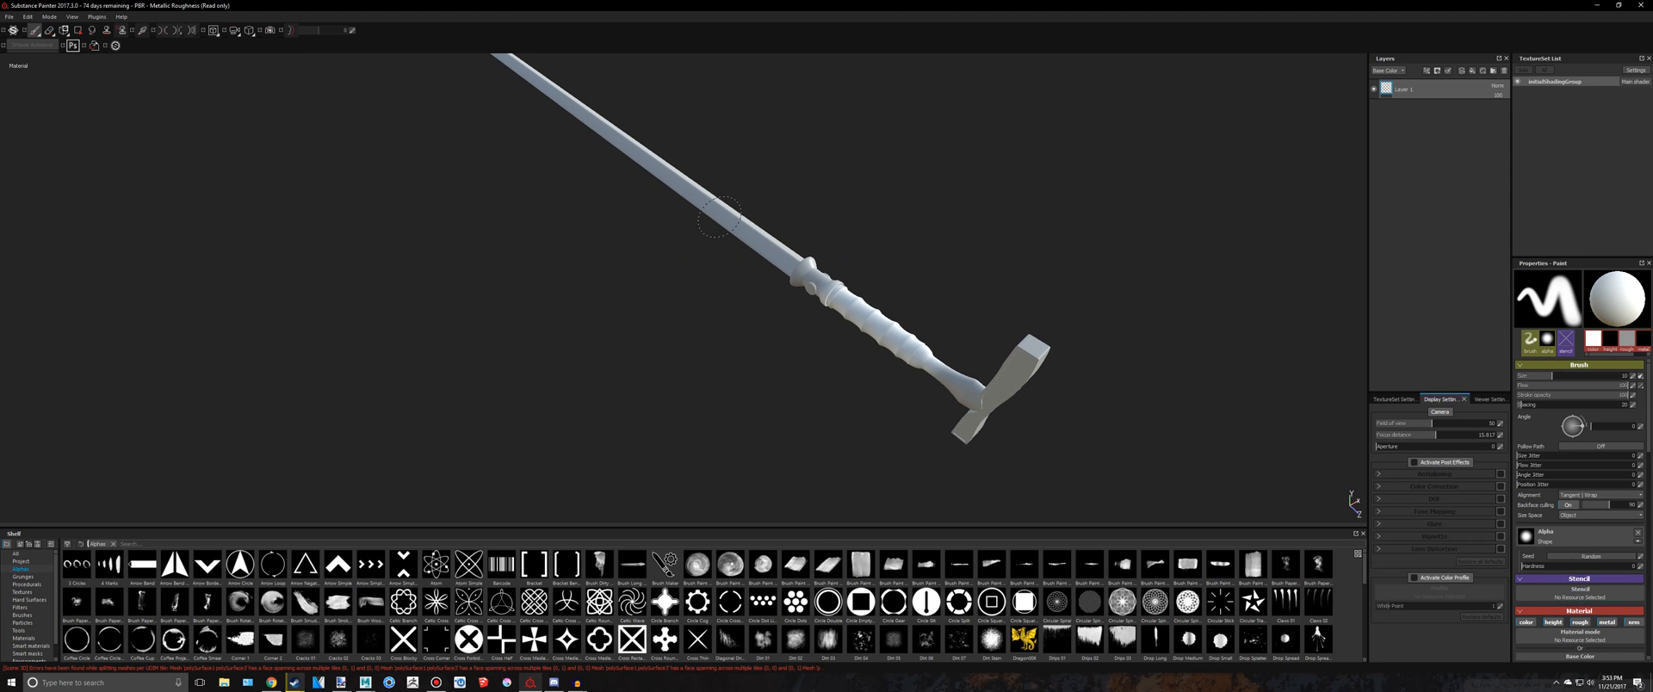
Add an ambient occlusion channel to the cane's texture set
alt+drag(704, 298, 704, 323)
alt+drag(704, 324, 887, 320)
alt+middle_drag(763, 379, 825, 337)
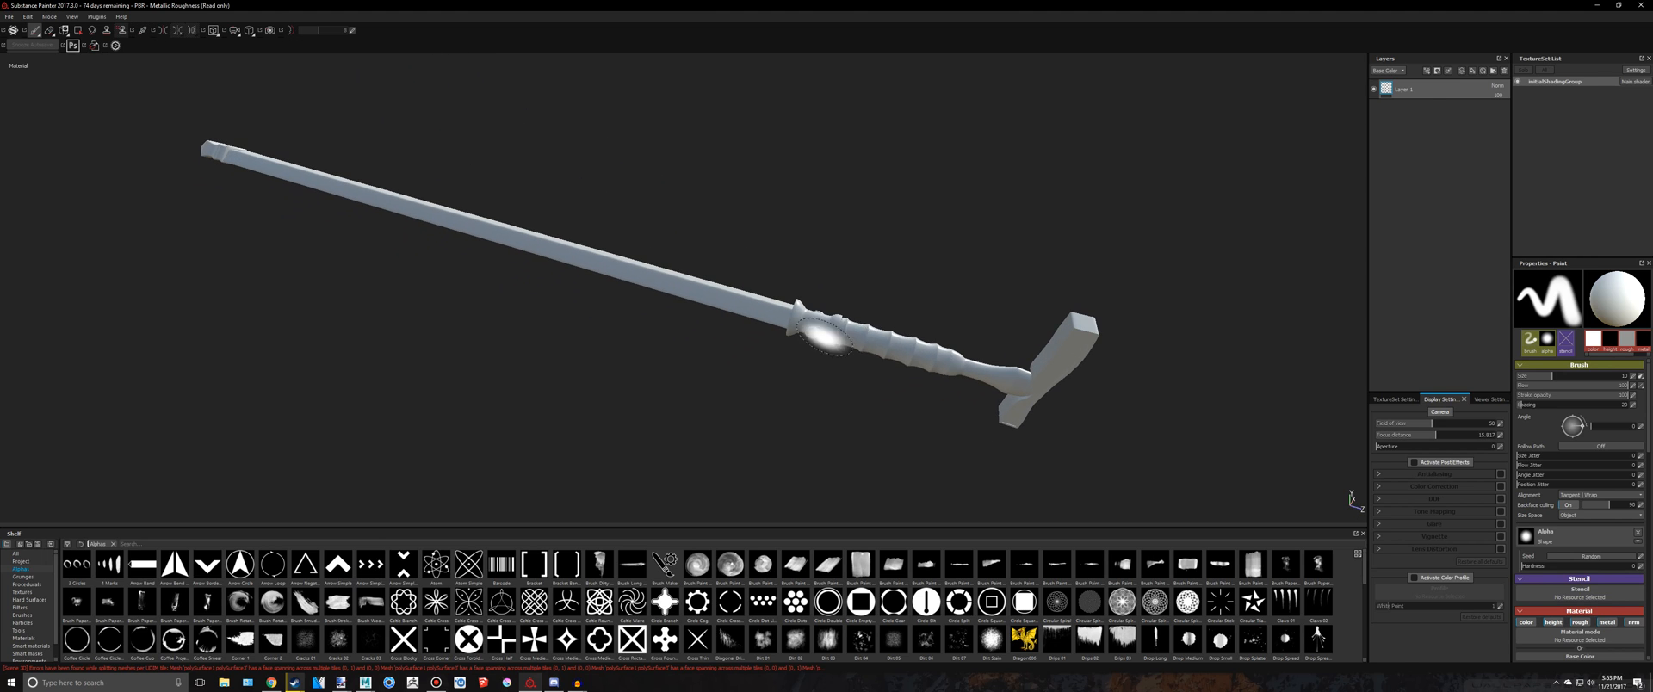
click(1395, 399)
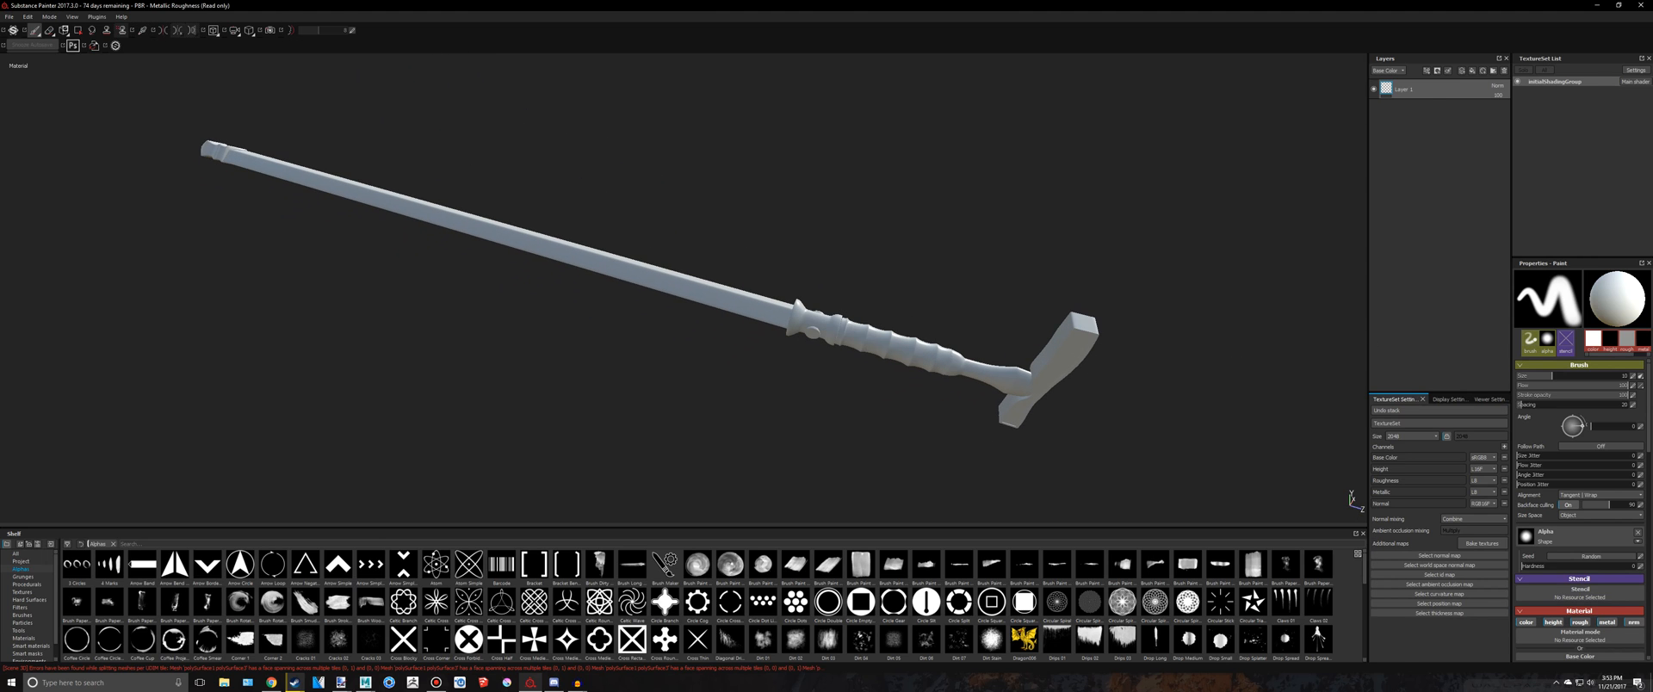
click(74, 16)
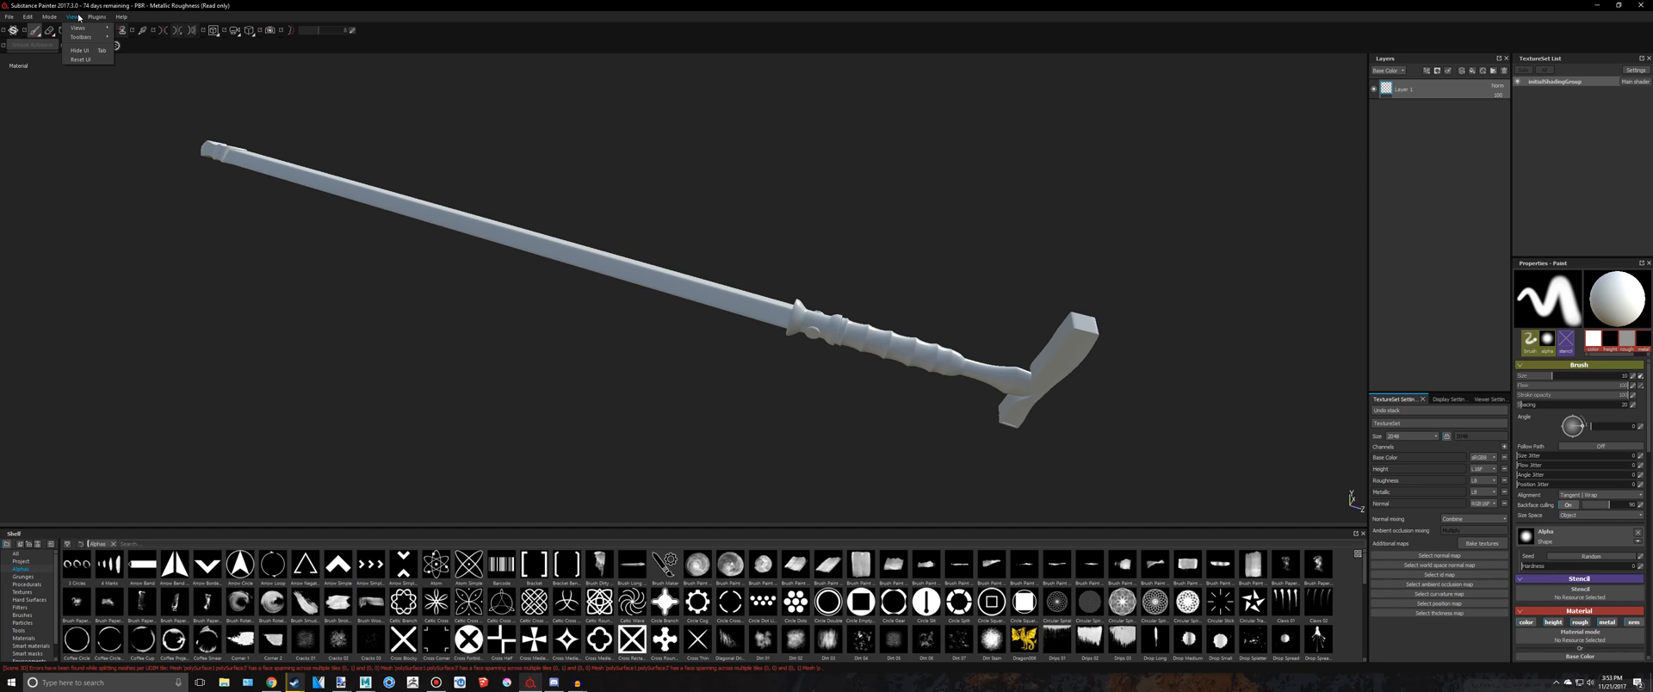
click(81, 61)
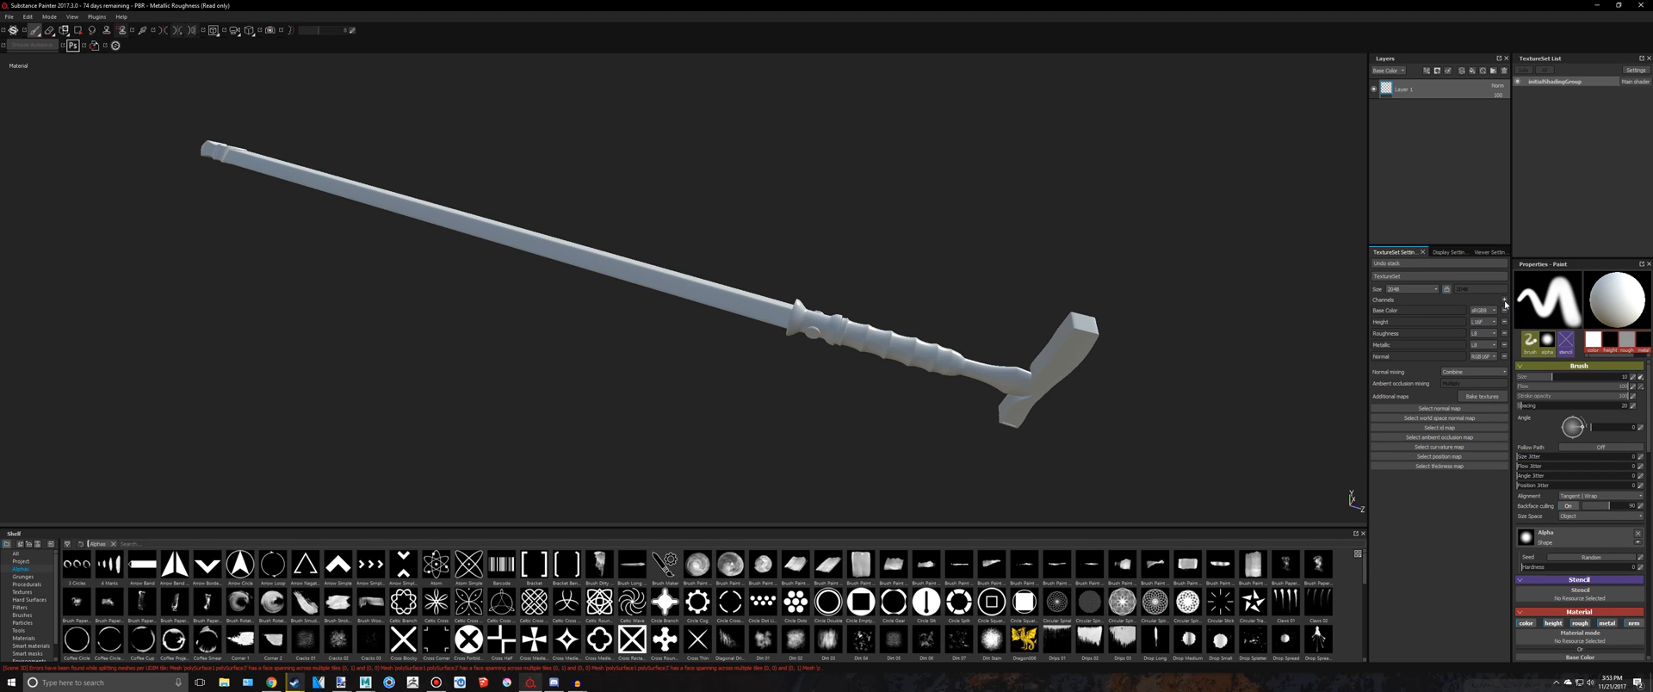
click(1504, 301)
click(1506, 308)
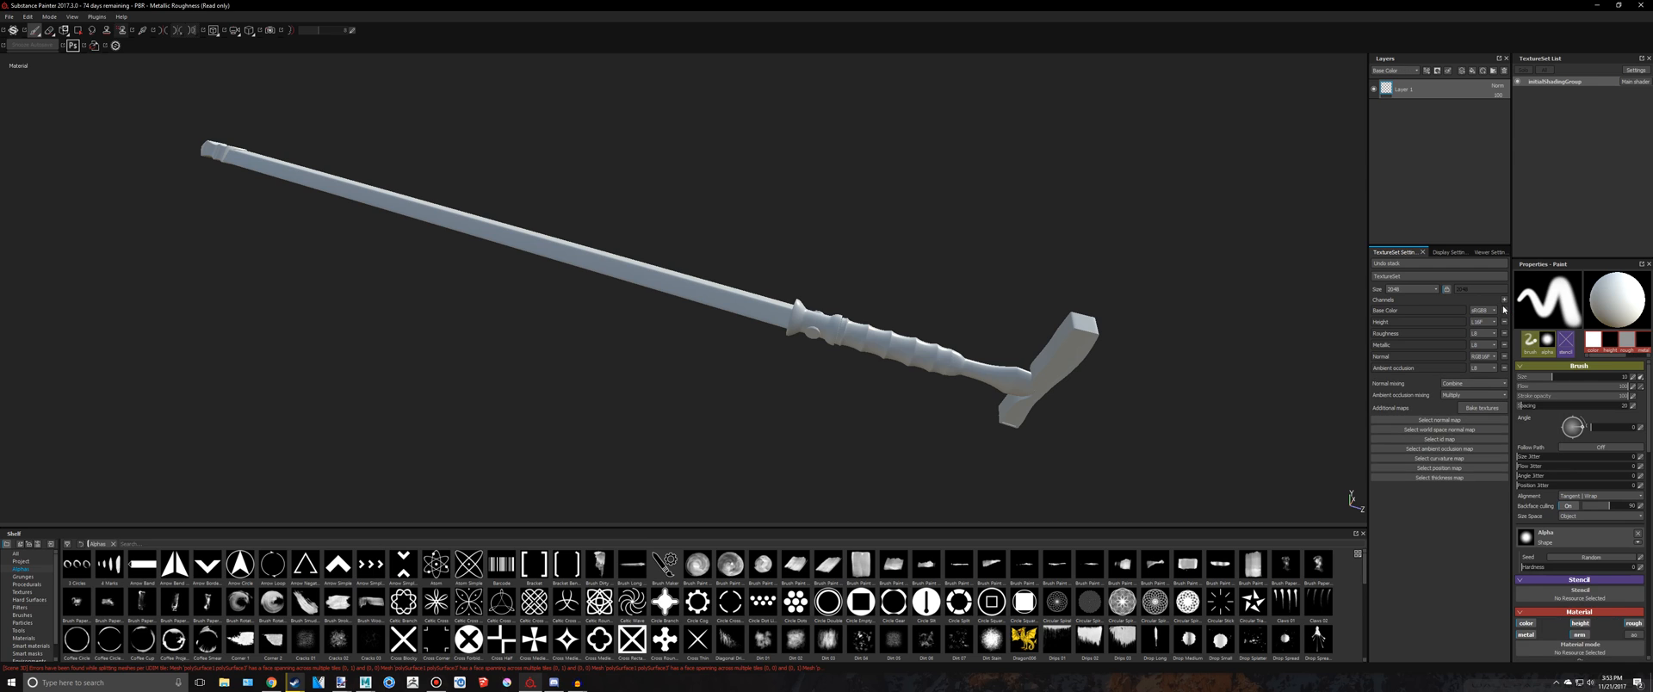
Open the texture baking settings and set the output size to 2048
click(1481, 407)
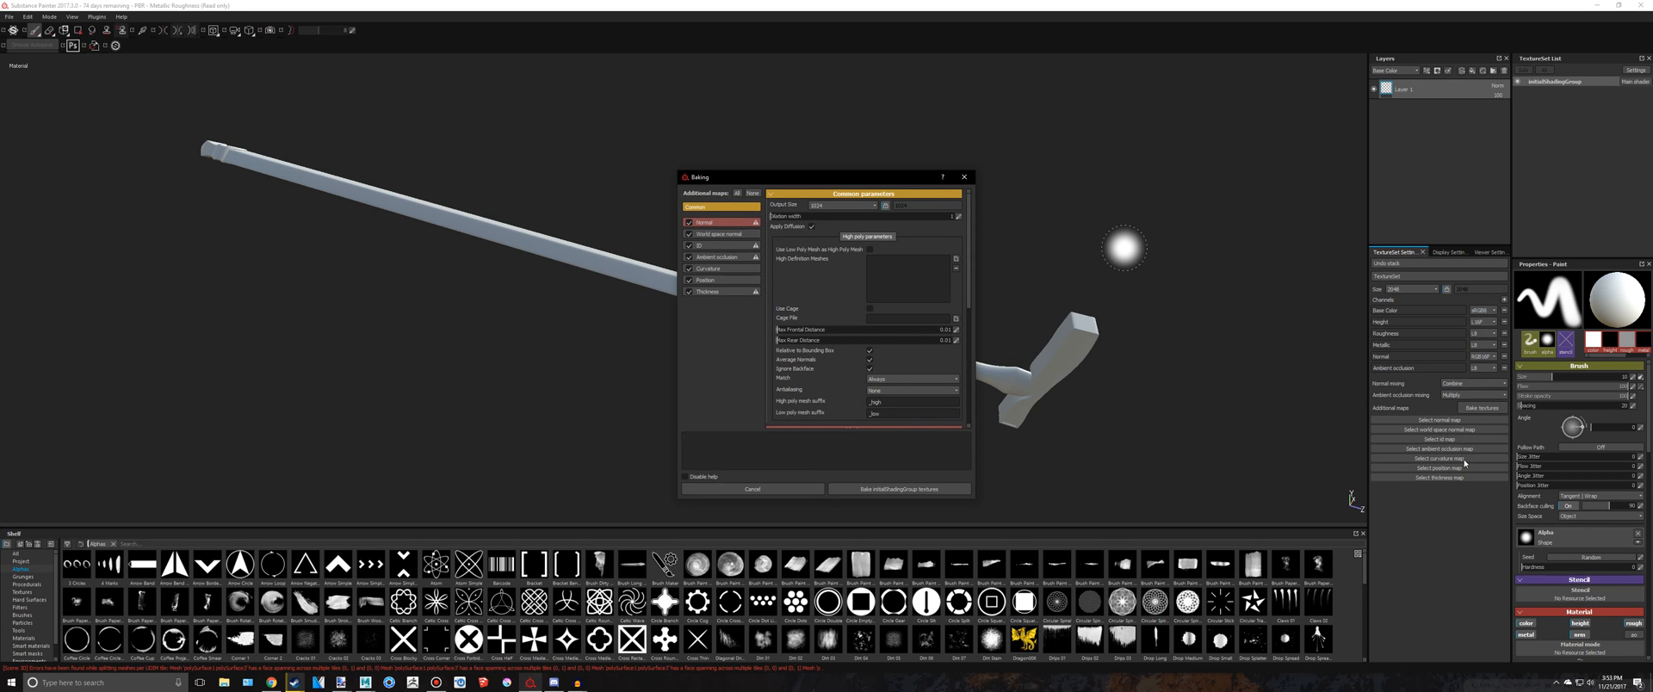
click(965, 177)
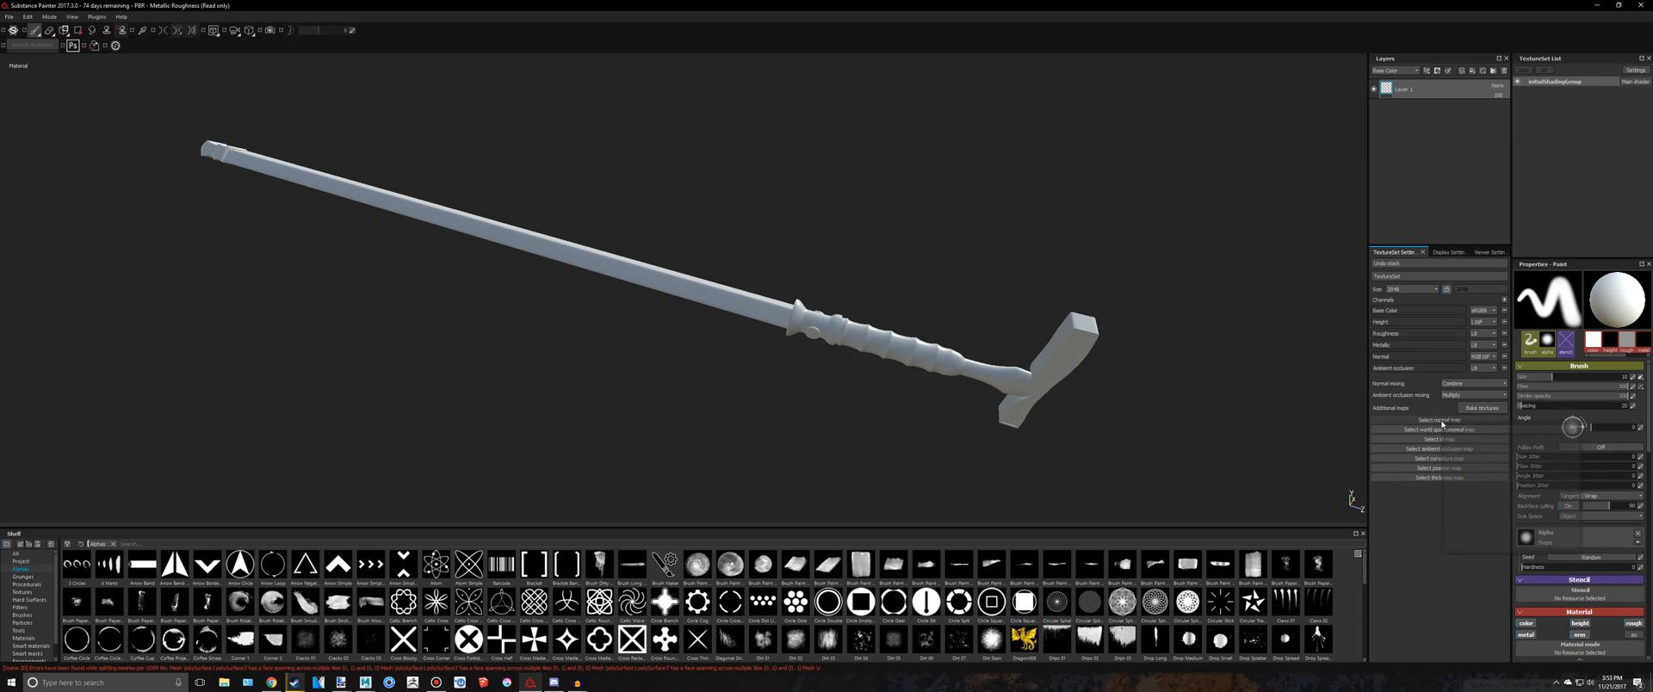
click(1482, 407)
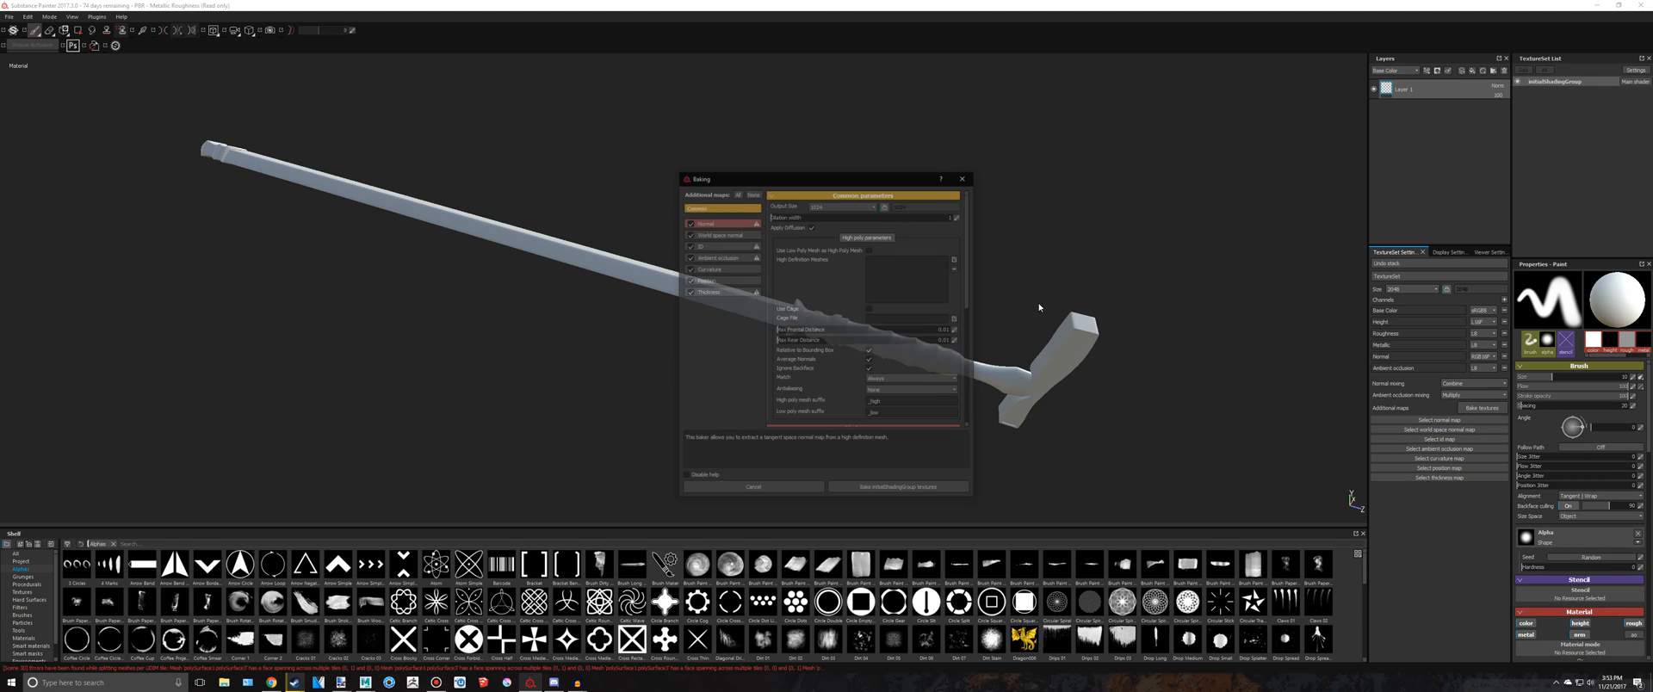
click(828, 206)
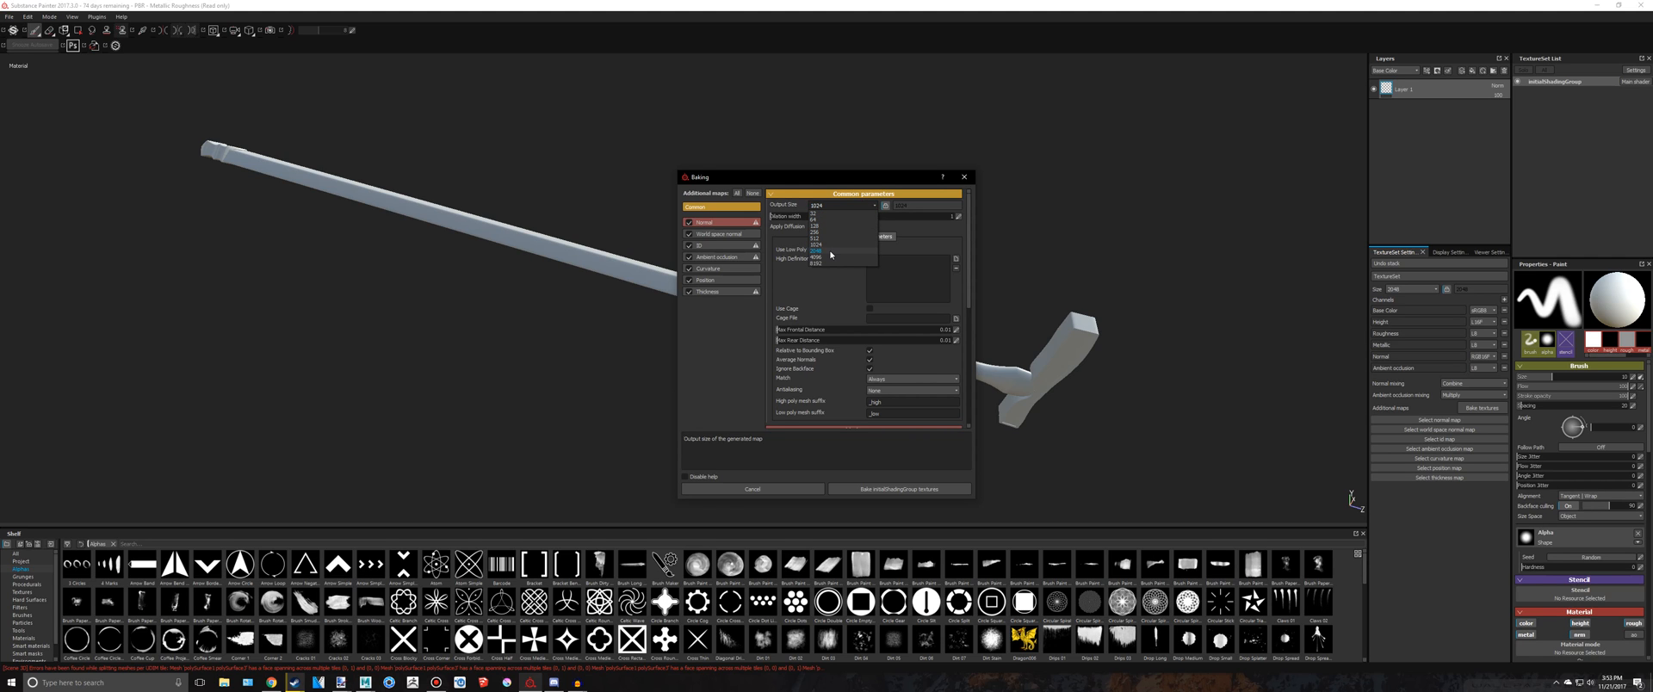
click(831, 251)
click(956, 259)
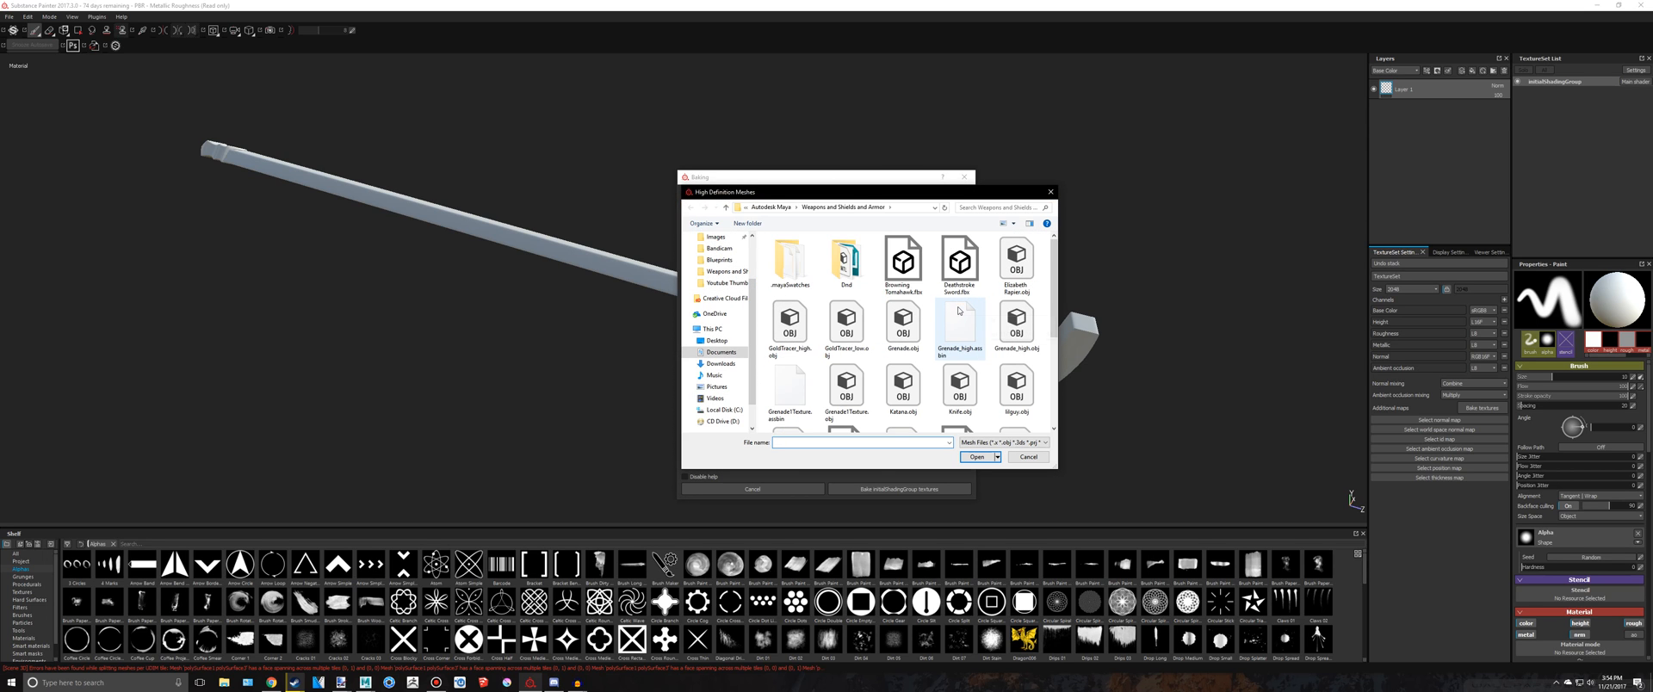
scroll(959, 311, down, 2)
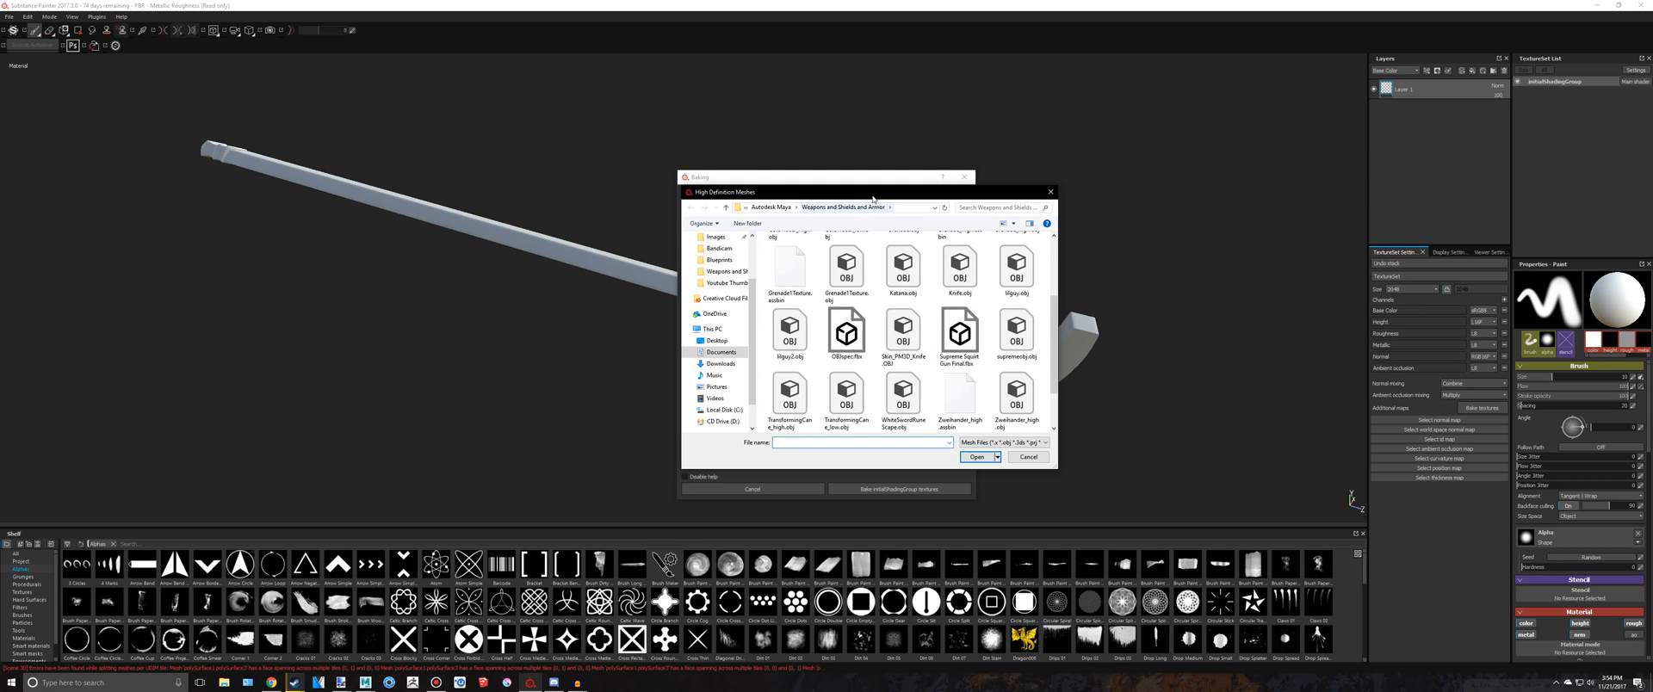
click(1050, 191)
Load TransformingCane_high.obj as the high definition mesh for baking
drag(823, 179, 664, 184)
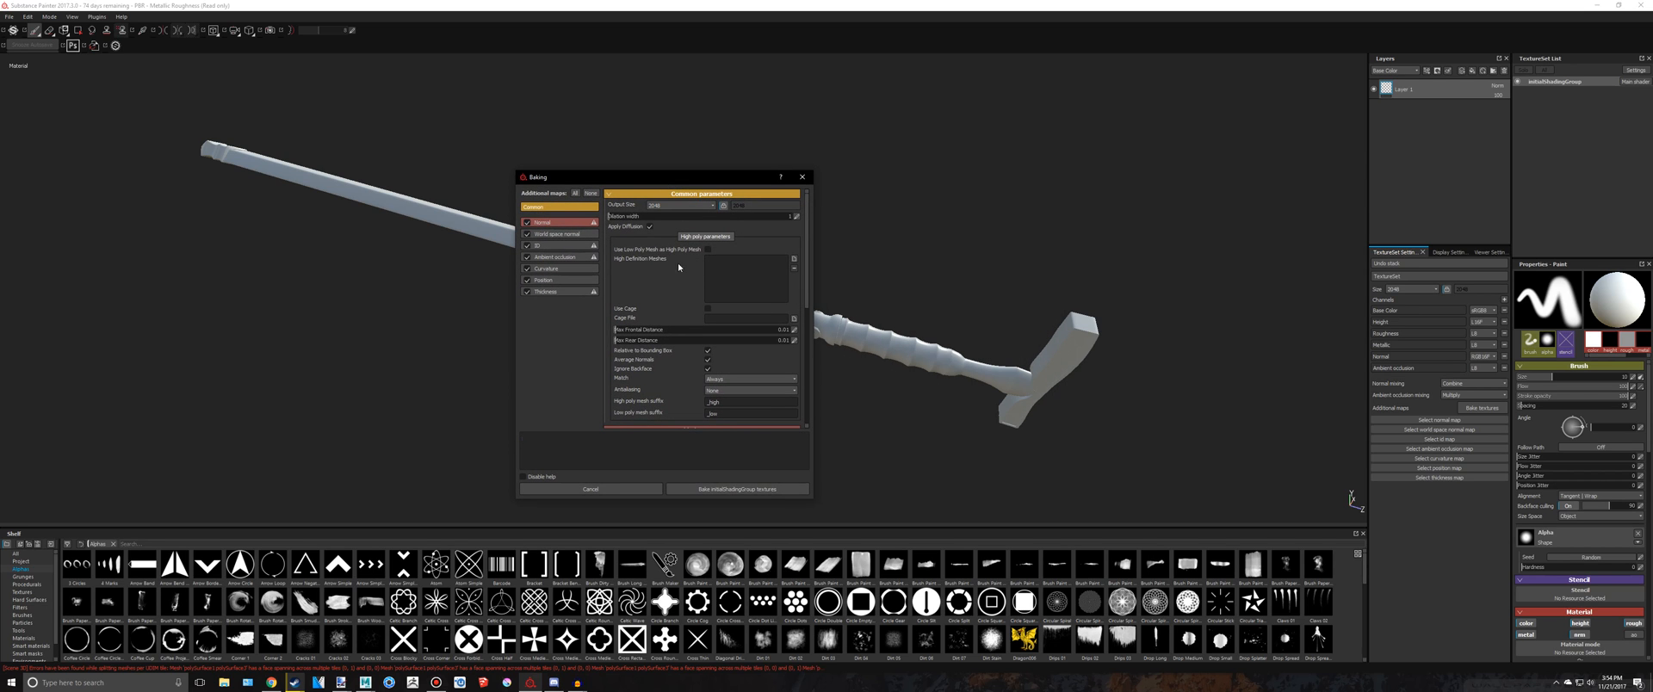
click(794, 260)
scroll(796, 299, down, 3)
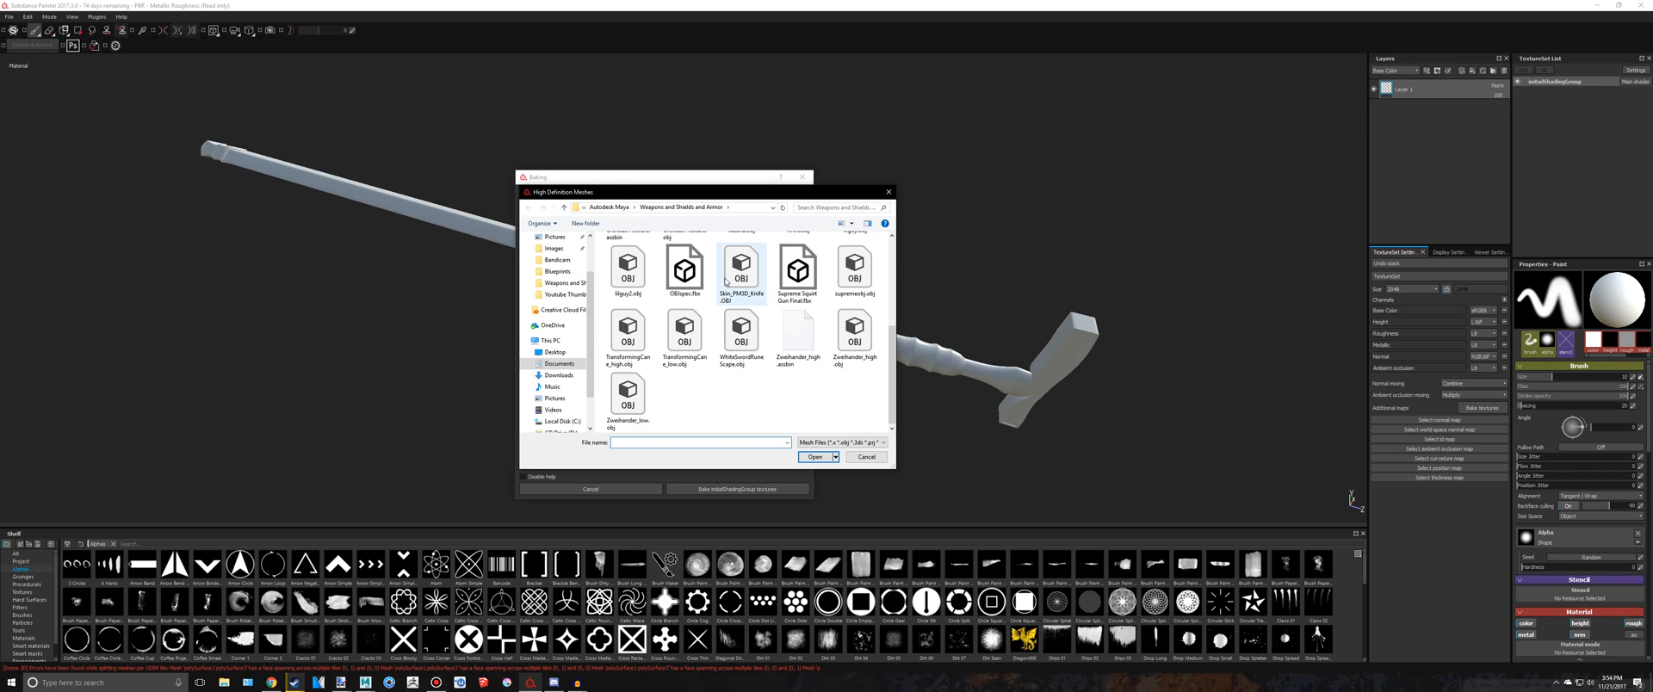
double_click(628, 336)
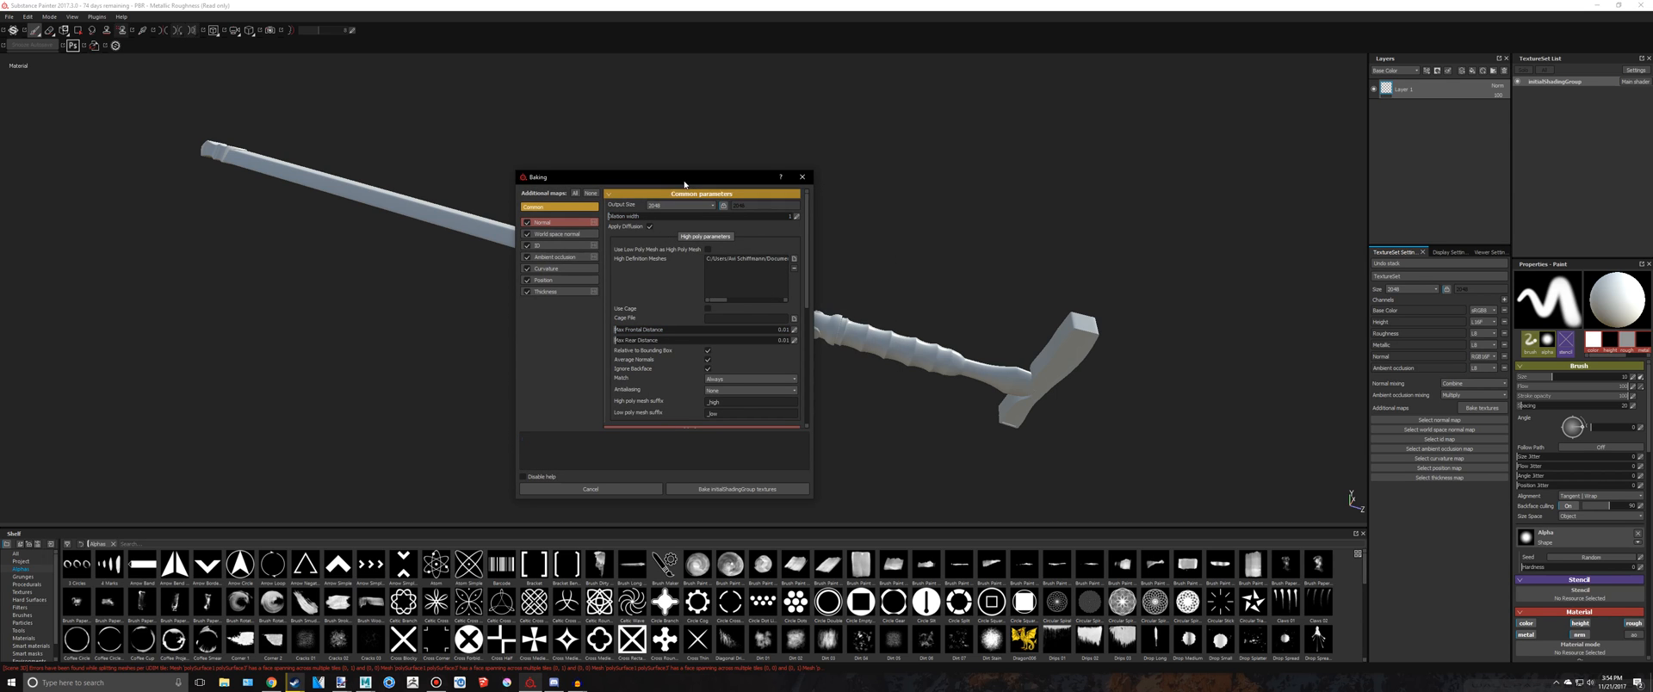
drag(685, 183, 746, 181)
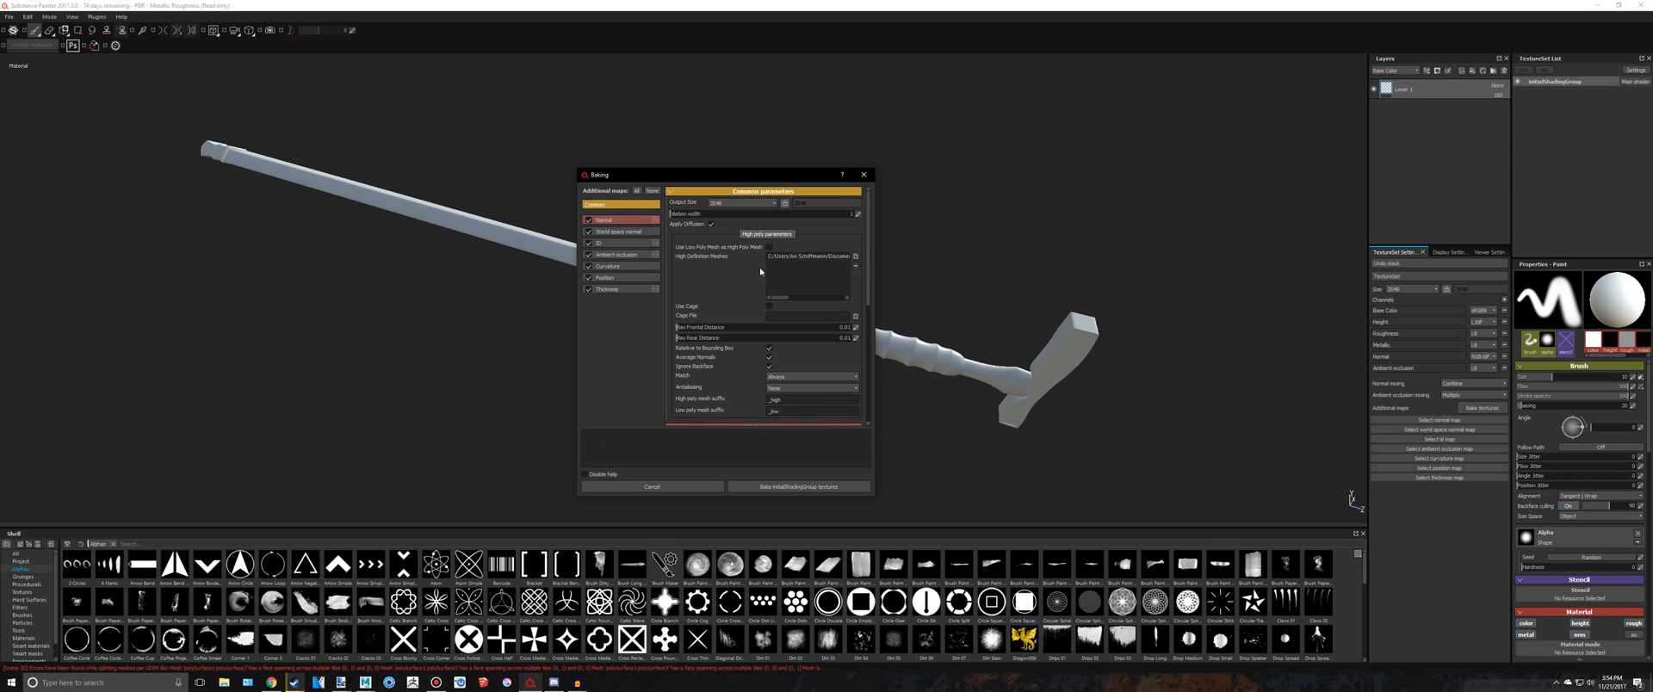
Turn off Average Normals, set antialiasing to Subsampling 2x2 and set mesh matching to By Mesh Name
click(769, 356)
click(792, 388)
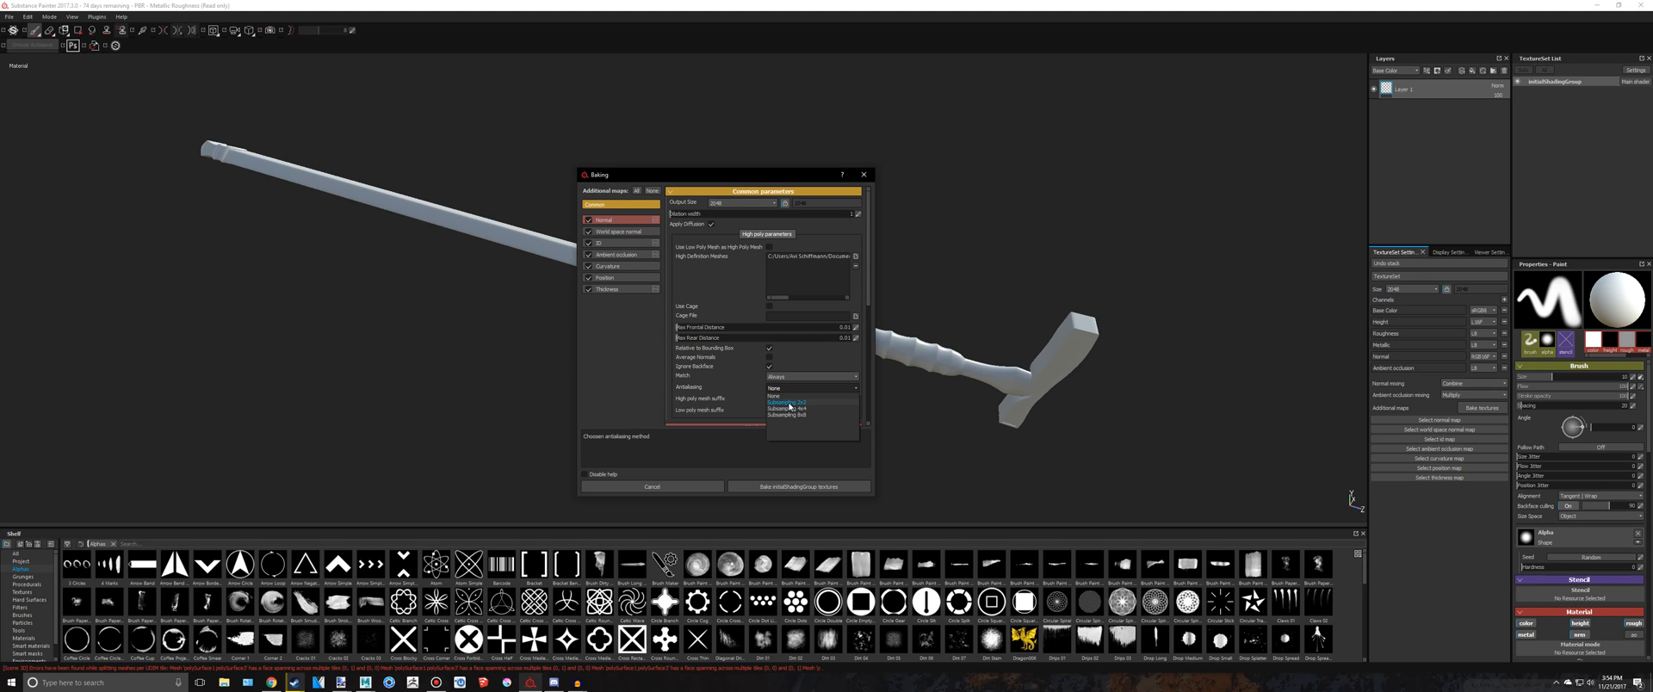
click(788, 403)
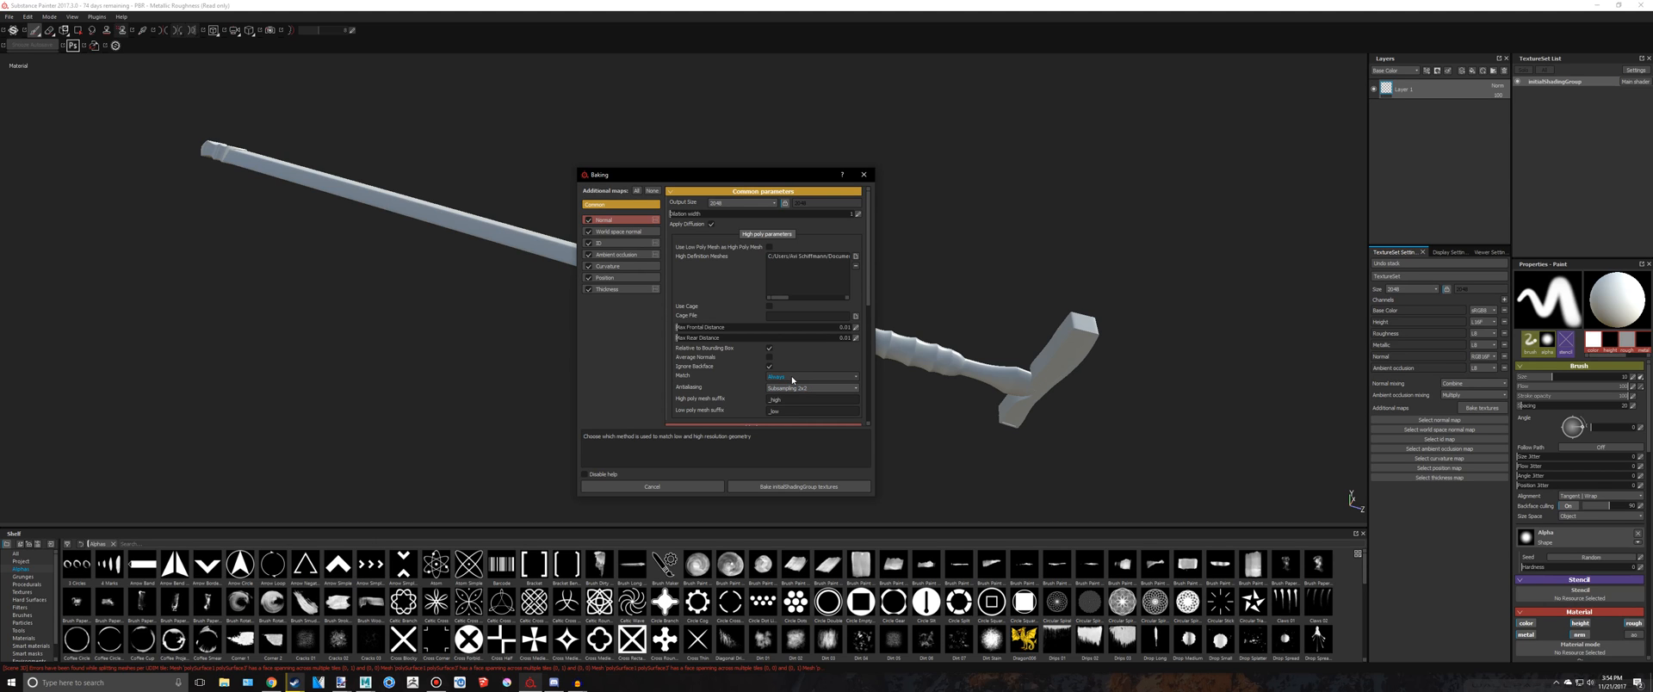
click(792, 377)
click(788, 397)
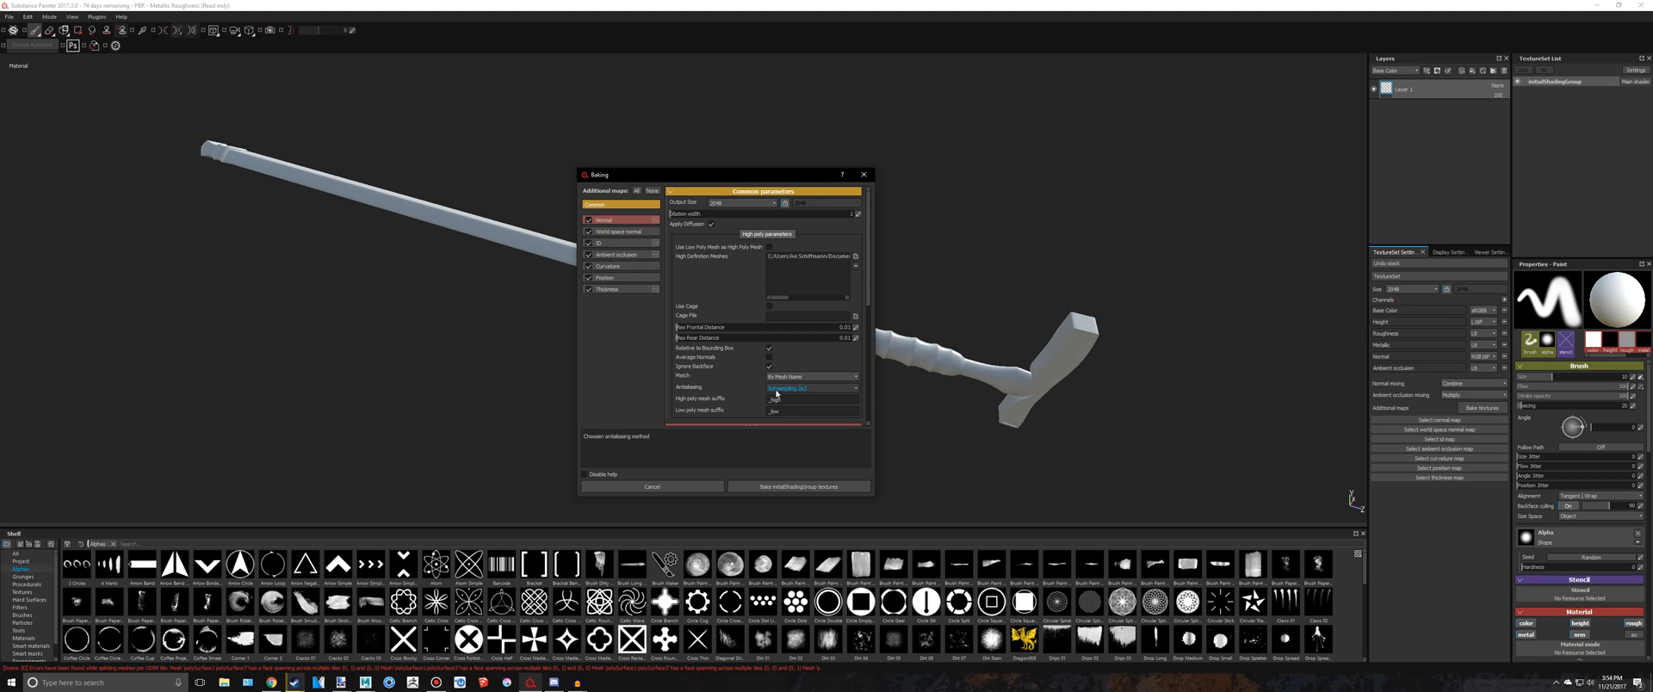
Set the ID baker's color source to Mesh ID and choose its color generator
click(619, 234)
click(619, 243)
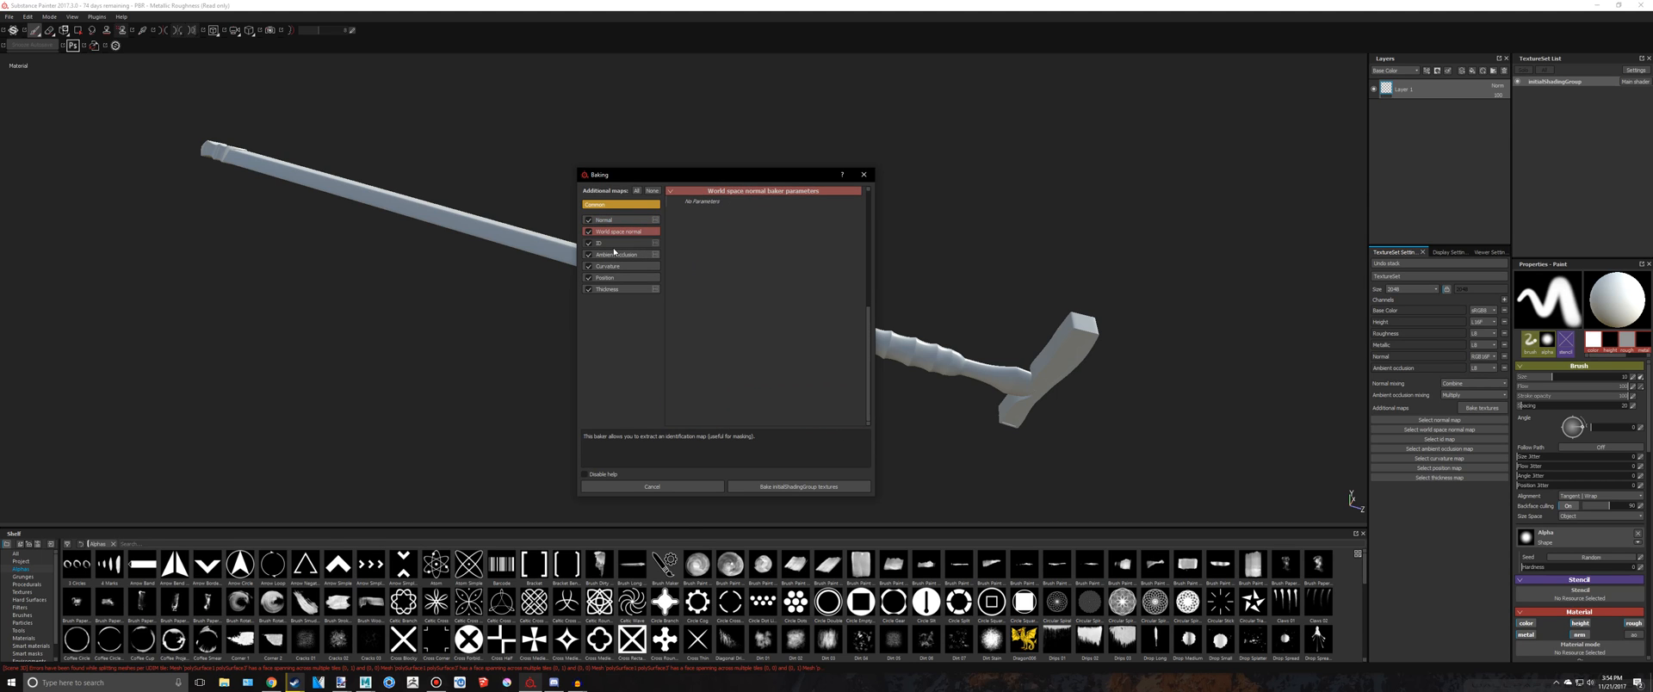
click(772, 205)
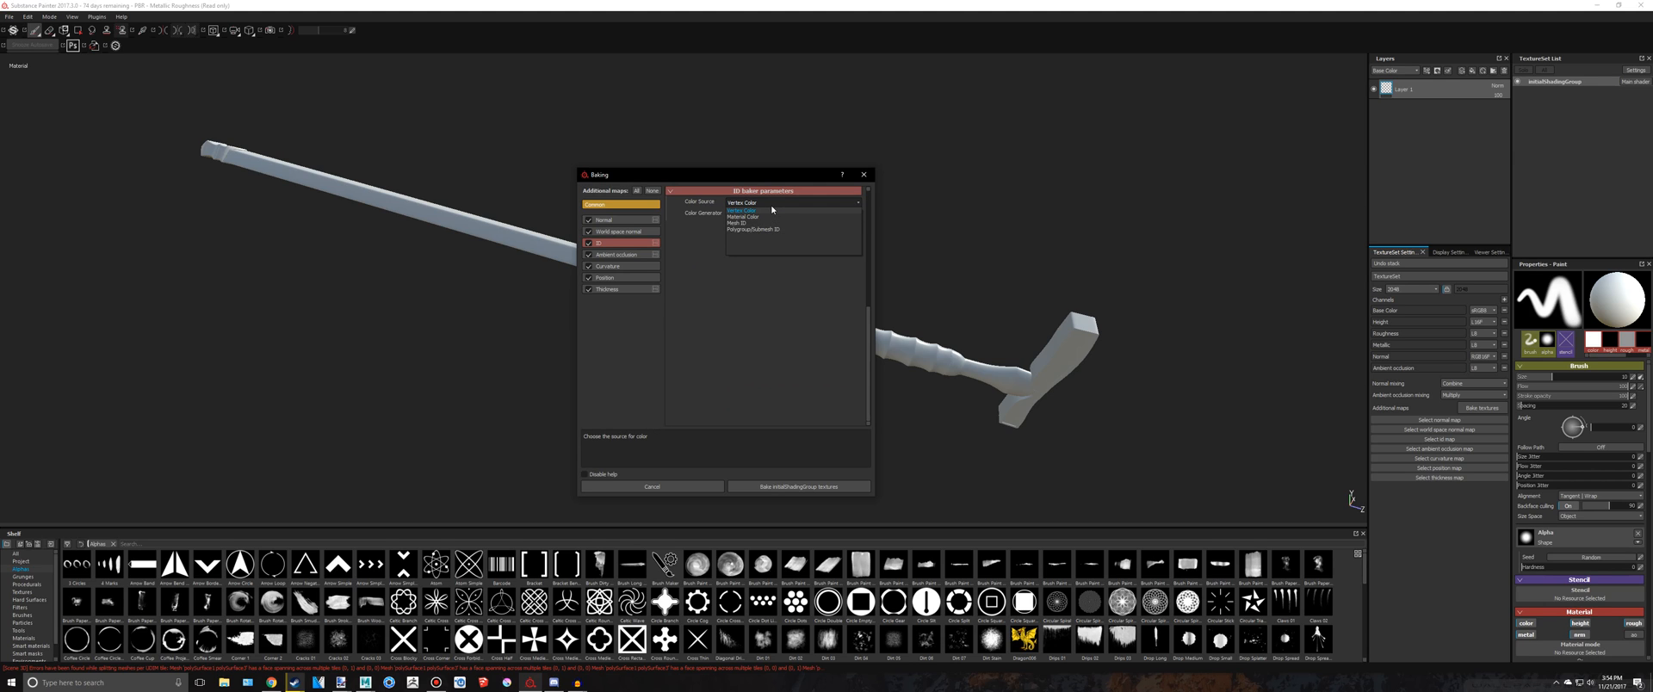
click(747, 224)
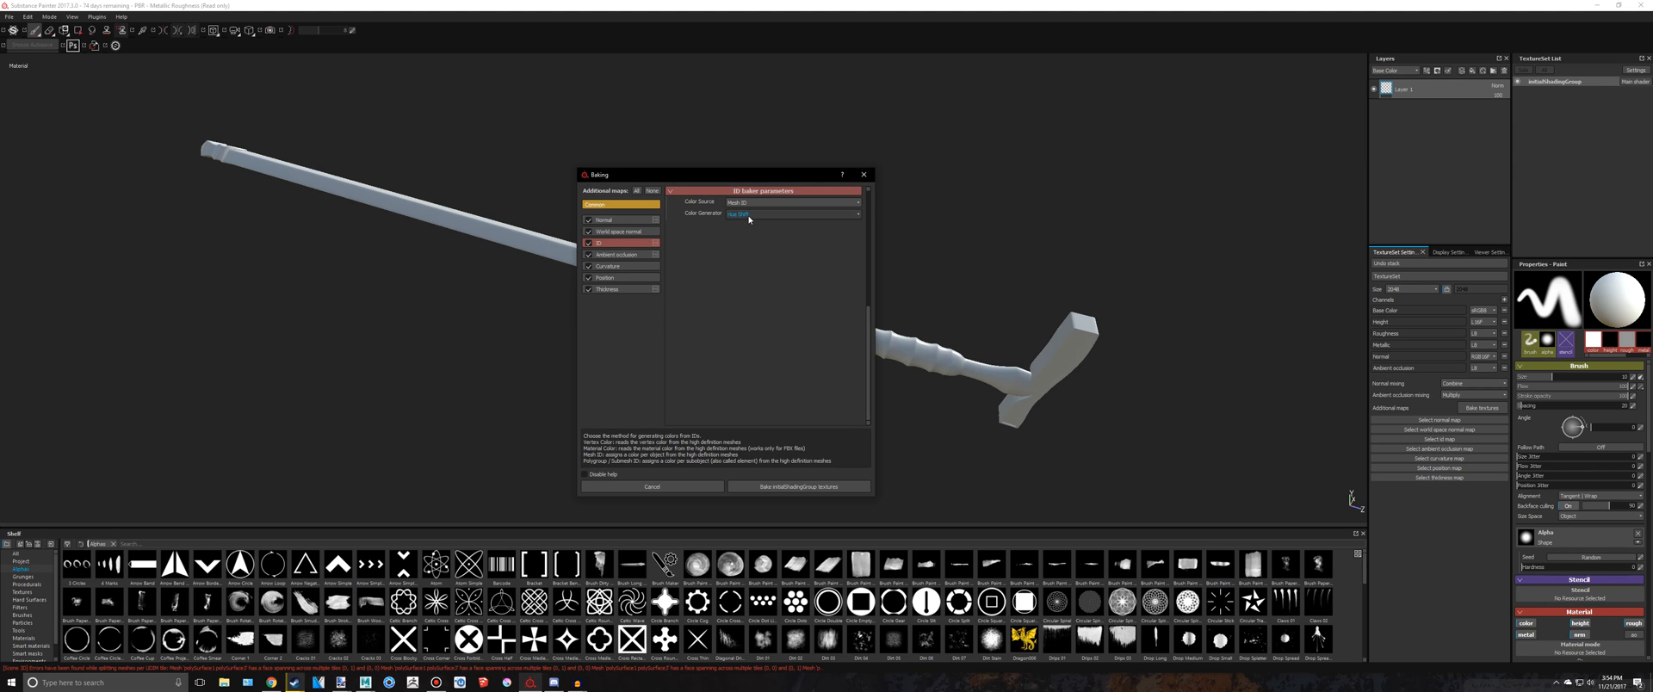
click(748, 215)
click(744, 223)
Set self occlusion to Only Same Mesh Name for ambient occlusion and thickness, and bake the texture set's maps
click(616, 256)
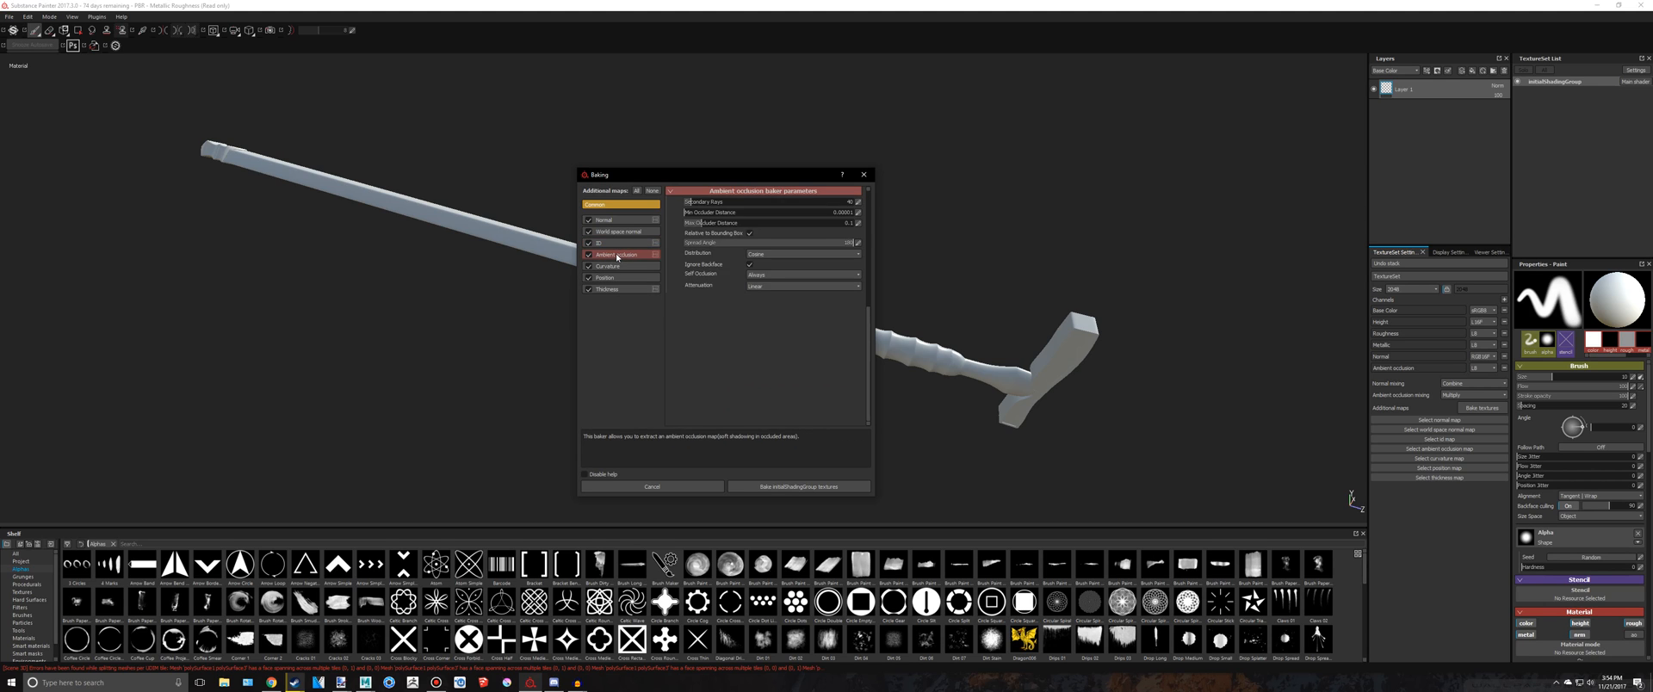
click(803, 275)
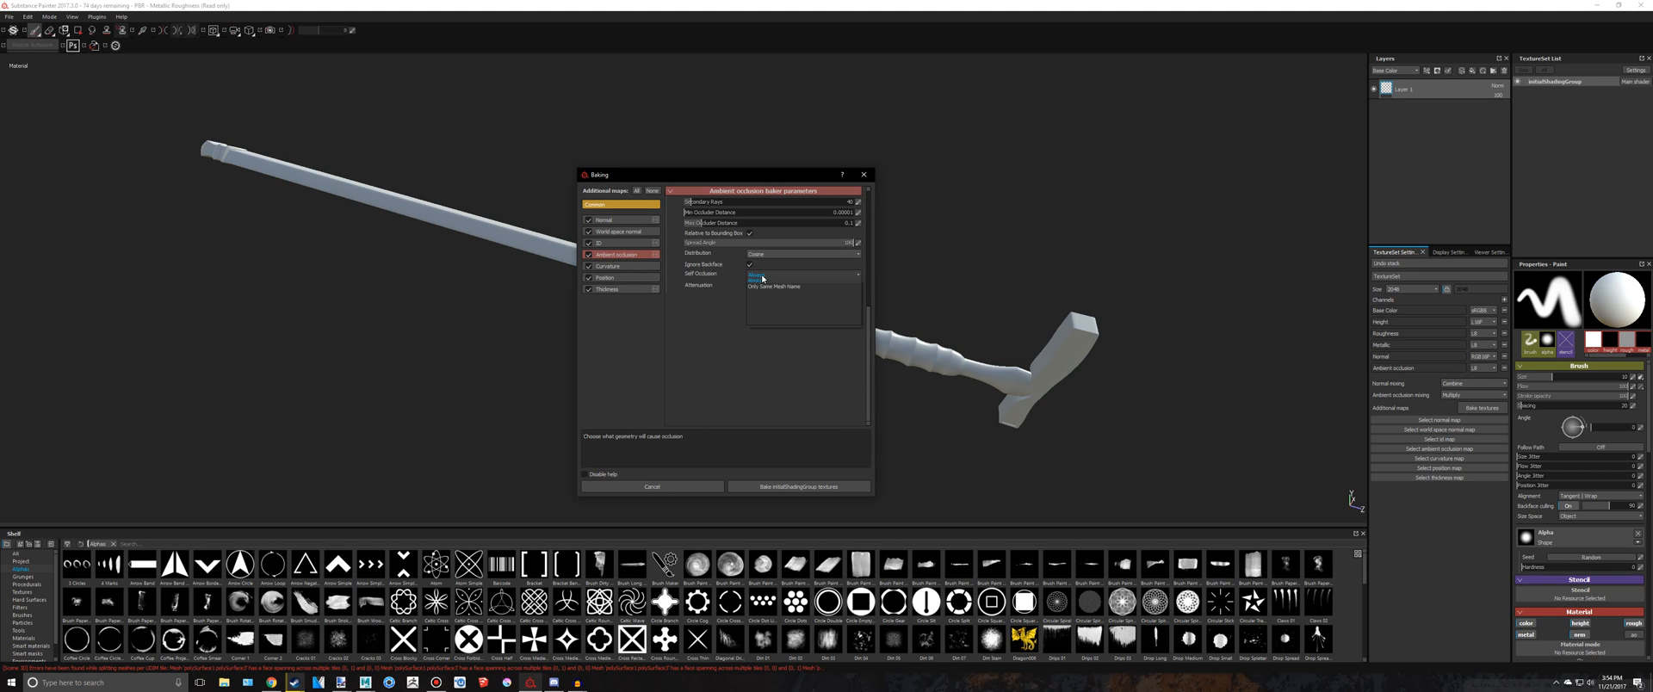
click(756, 289)
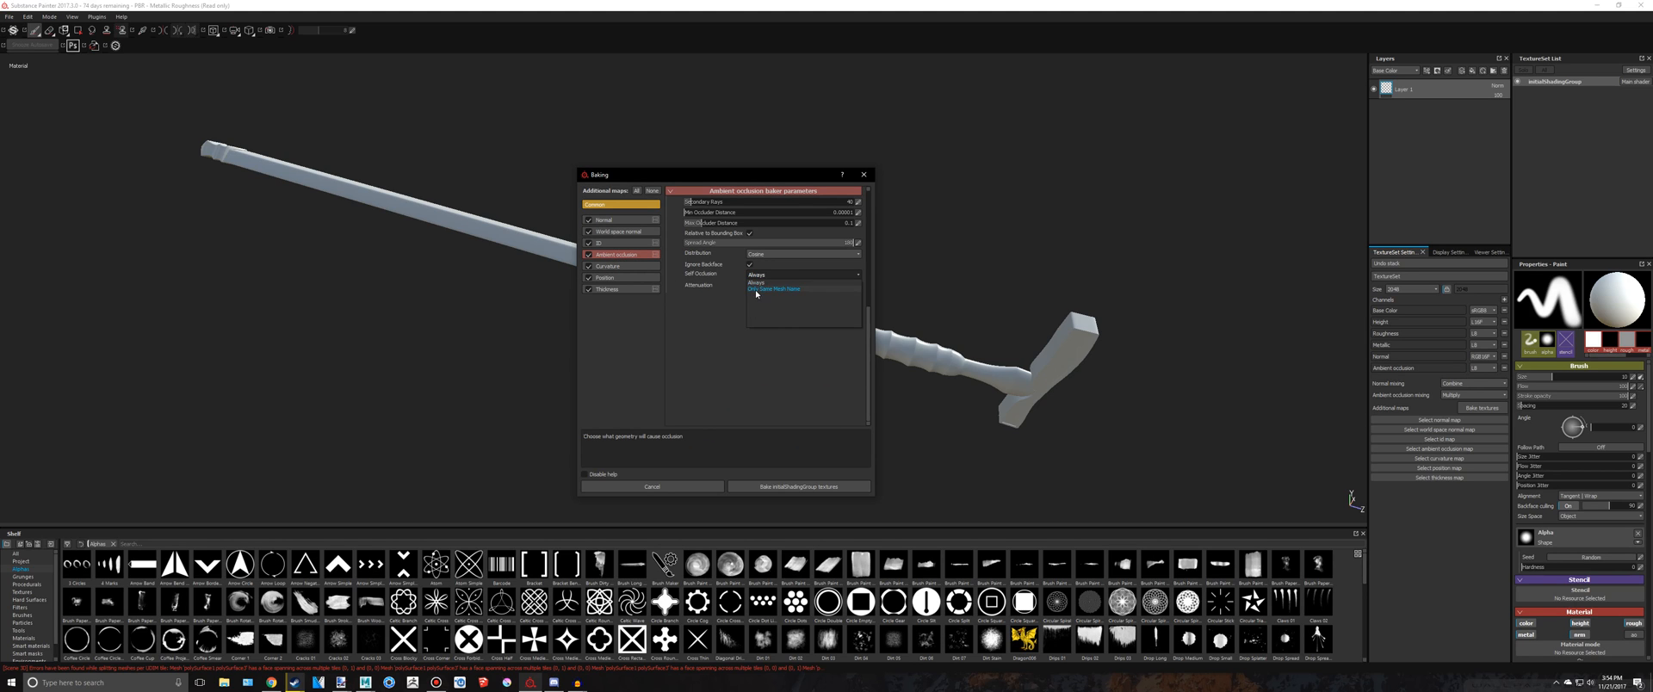
click(613, 277)
click(610, 290)
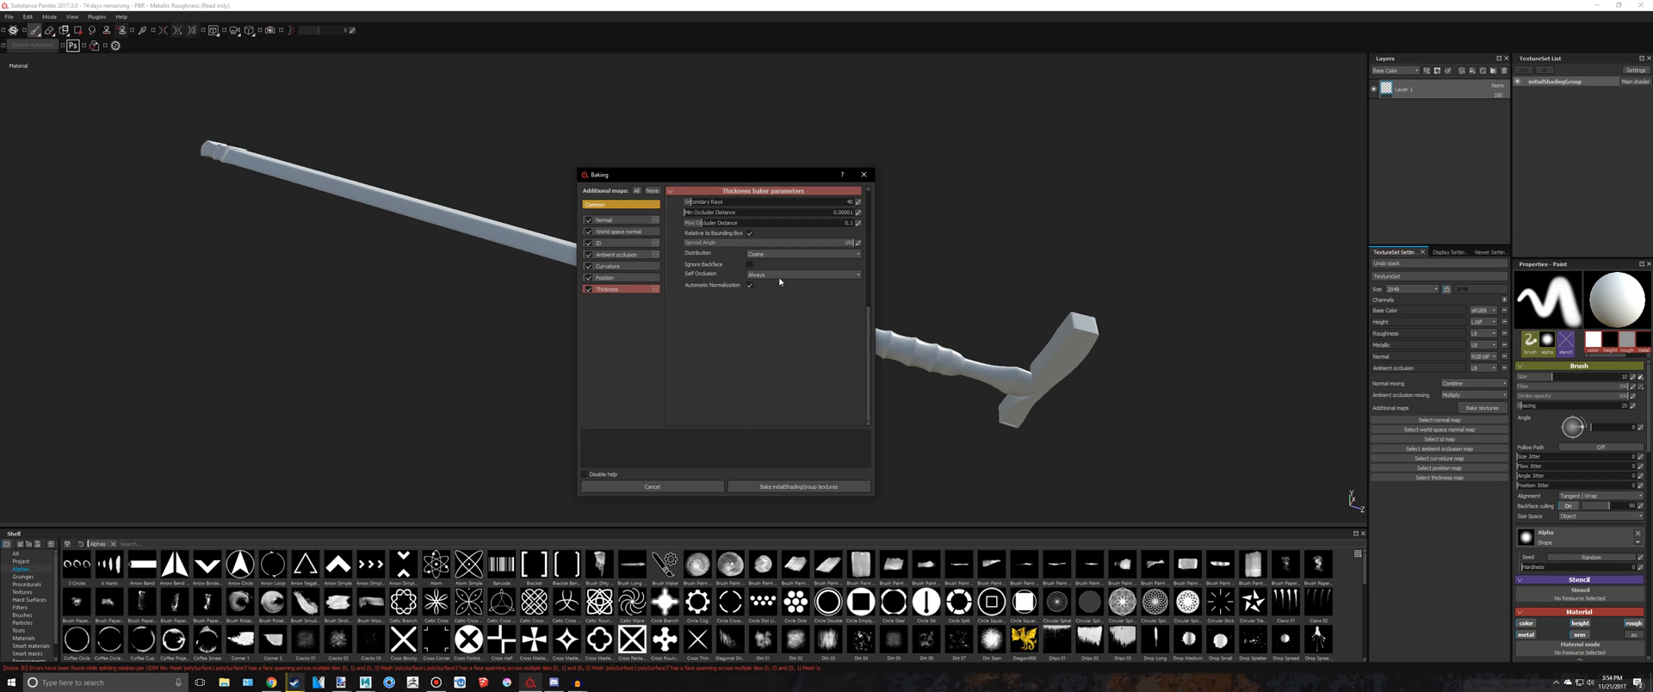
click(803, 275)
click(757, 287)
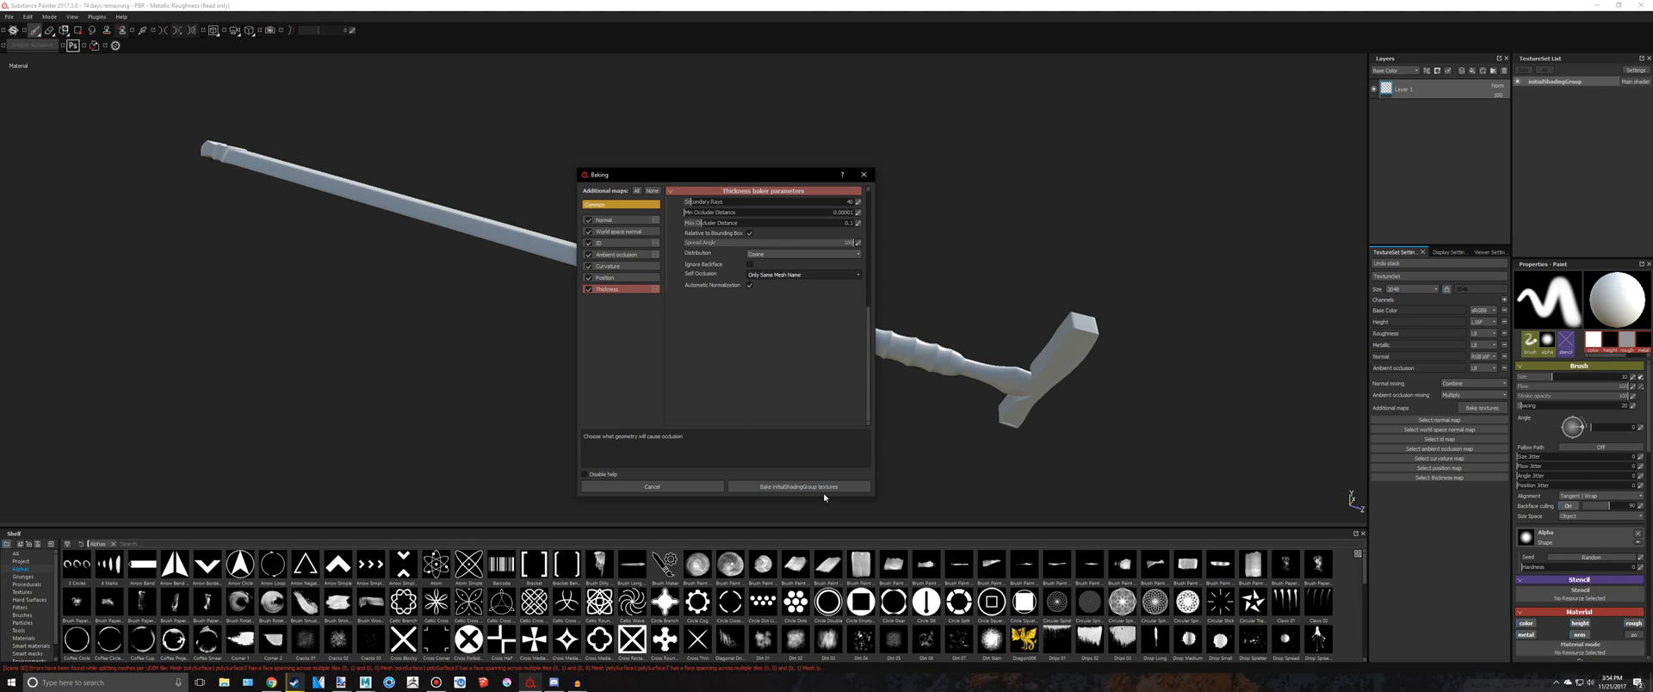
click(799, 486)
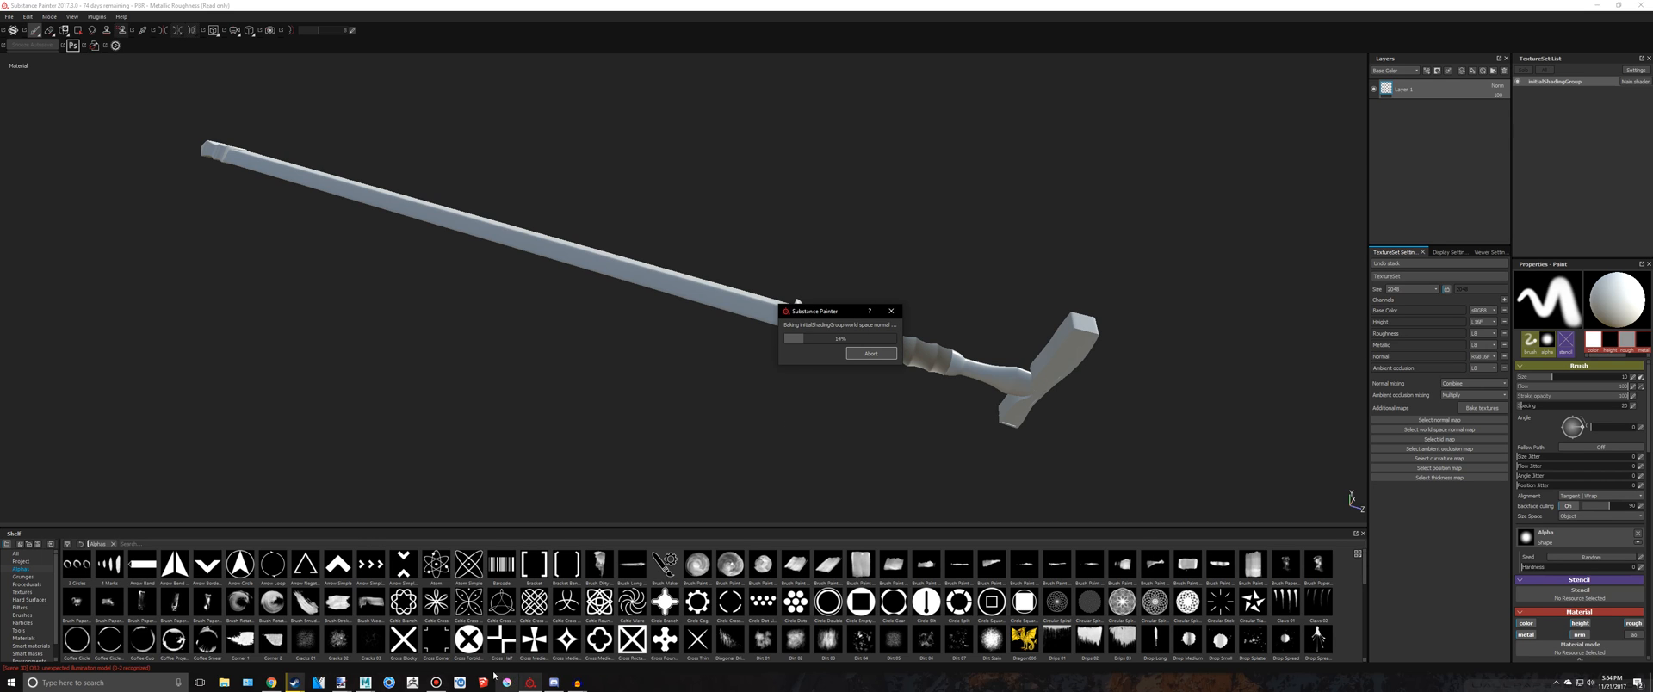
click(436, 683)
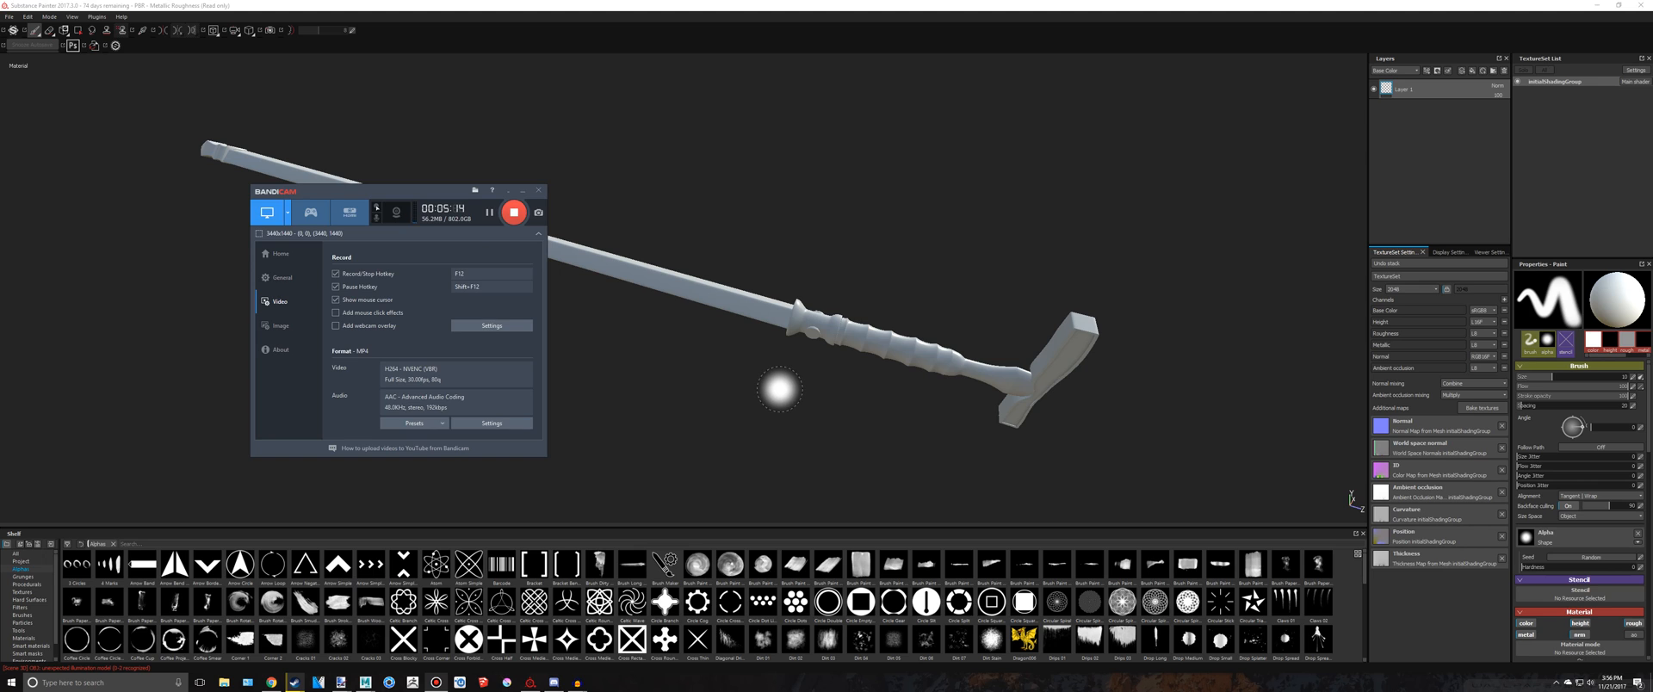
click(780, 389)
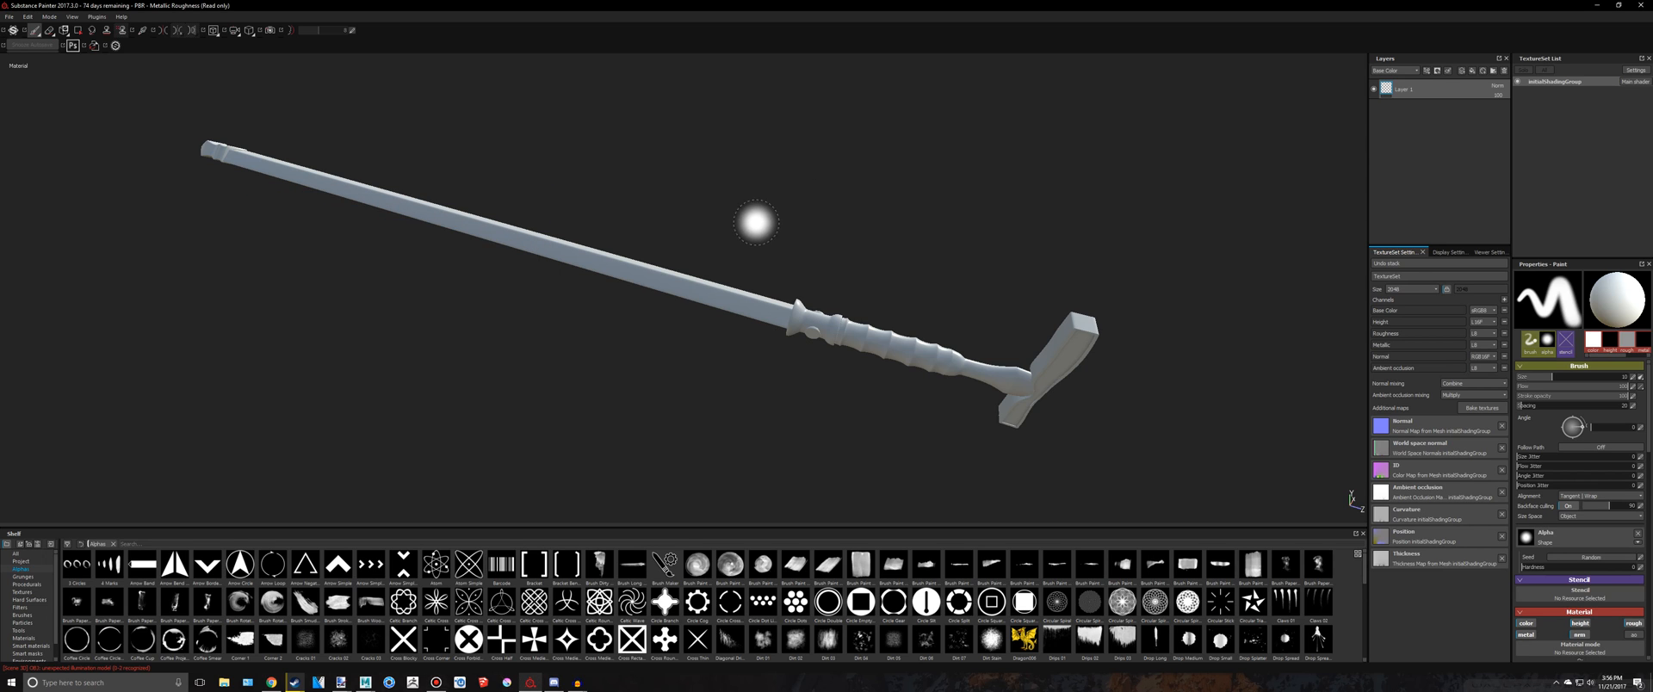
Examine the baked cane from several angles, including a close look at the handle, grip and collar
alt+drag(1037, 196, 928, 284)
alt+middle_drag(1207, 305, 535, 185)
alt+drag(587, 179, 734, 236)
alt+middle_drag(734, 236, 492, 279)
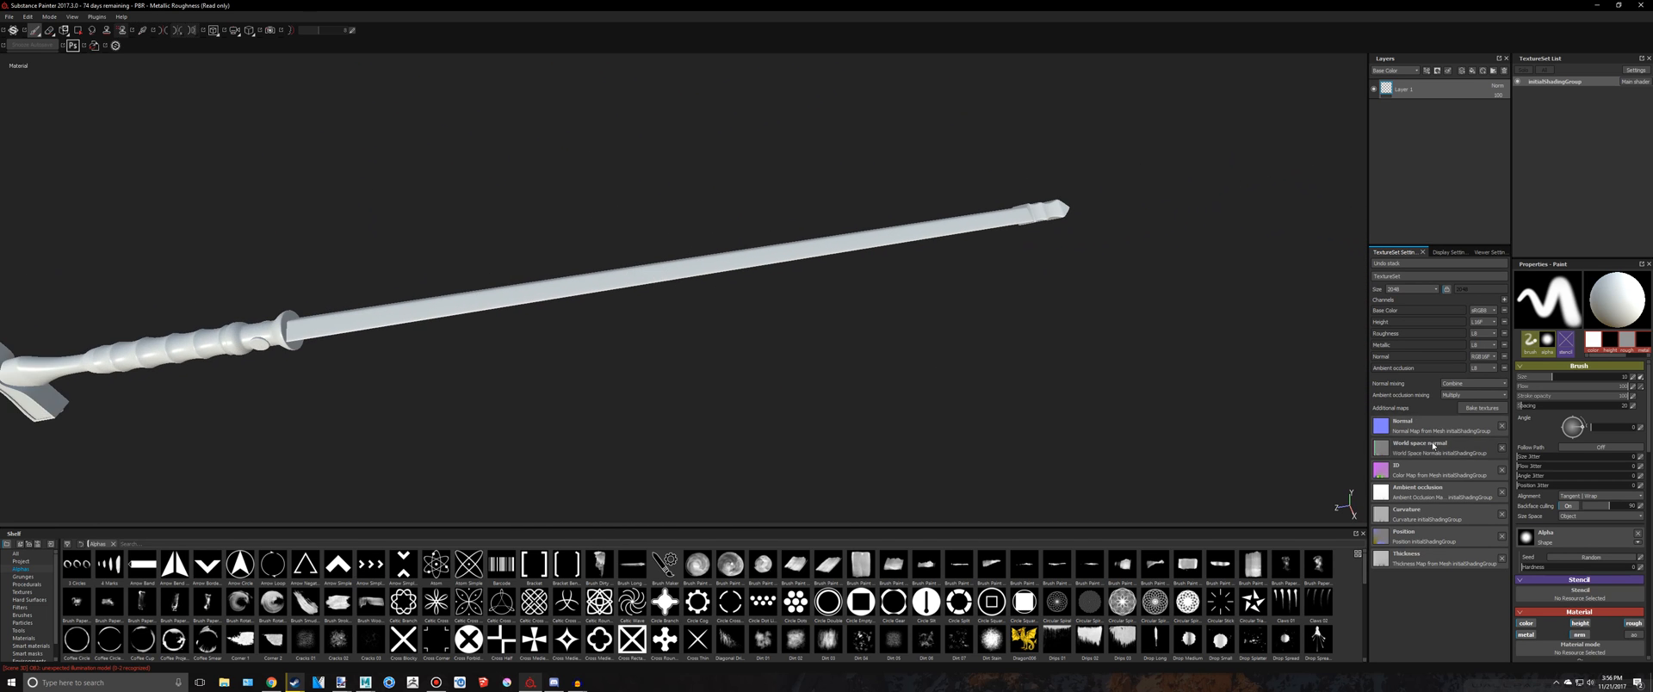
alt+middle_drag(600, 389, 1015, 299)
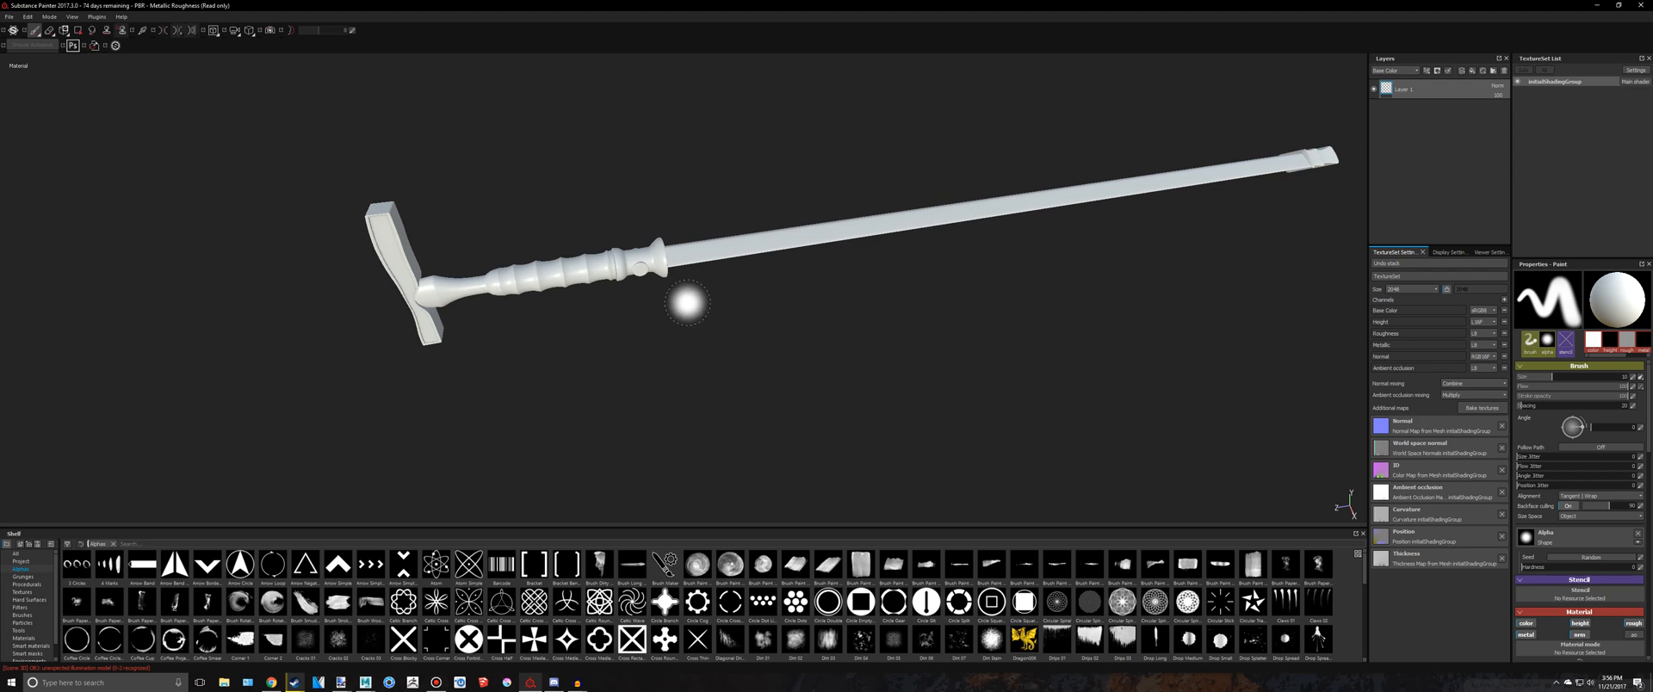
scroll(611, 281, up, 6)
shift+right_drag(650, 252, 943, 279)
key(ctrl+z)
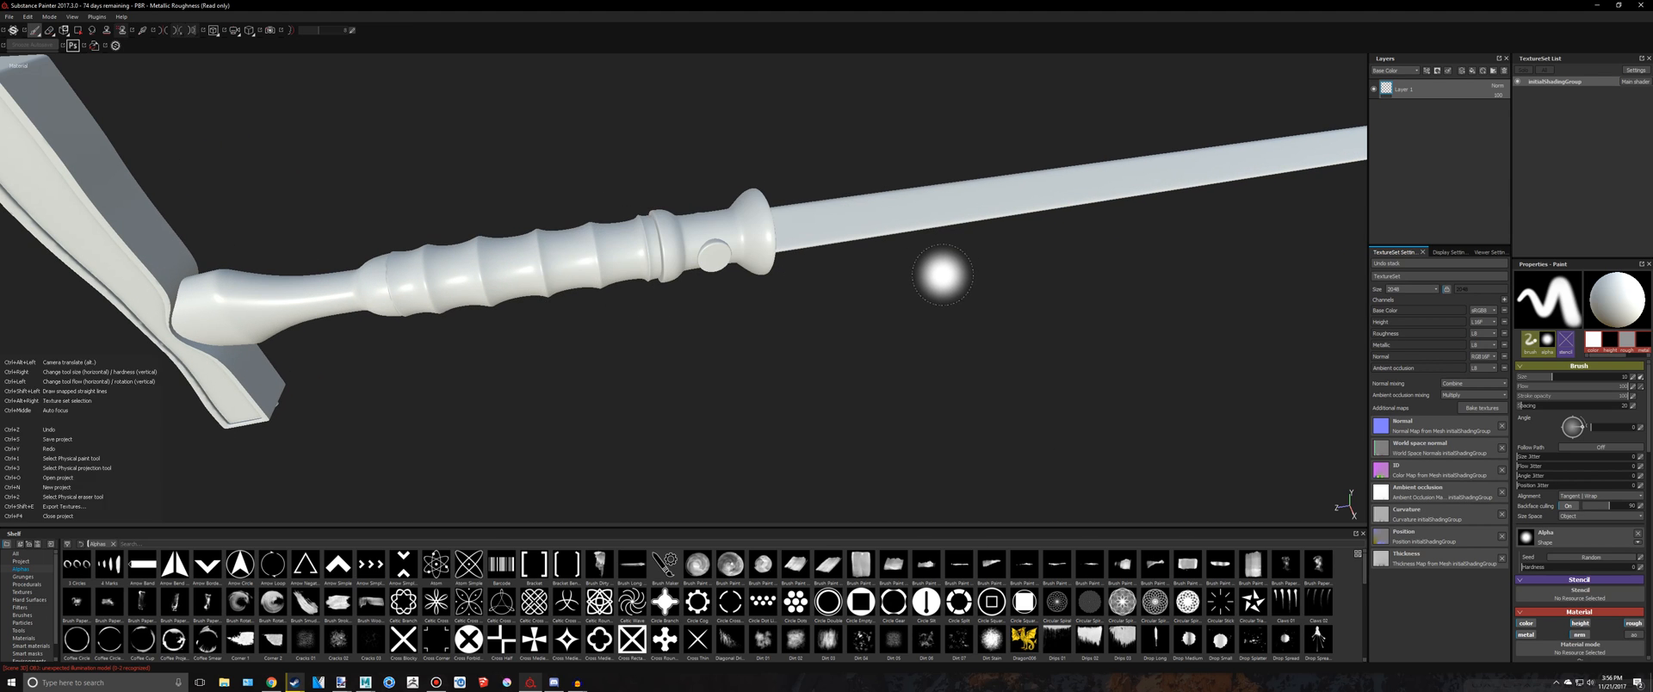
alt+middle_drag(886, 298, 705, 364)
scroll(705, 363, down, 5)
alt+drag(742, 355, 677, 359)
alt+middle_drag(775, 358, 545, 293)
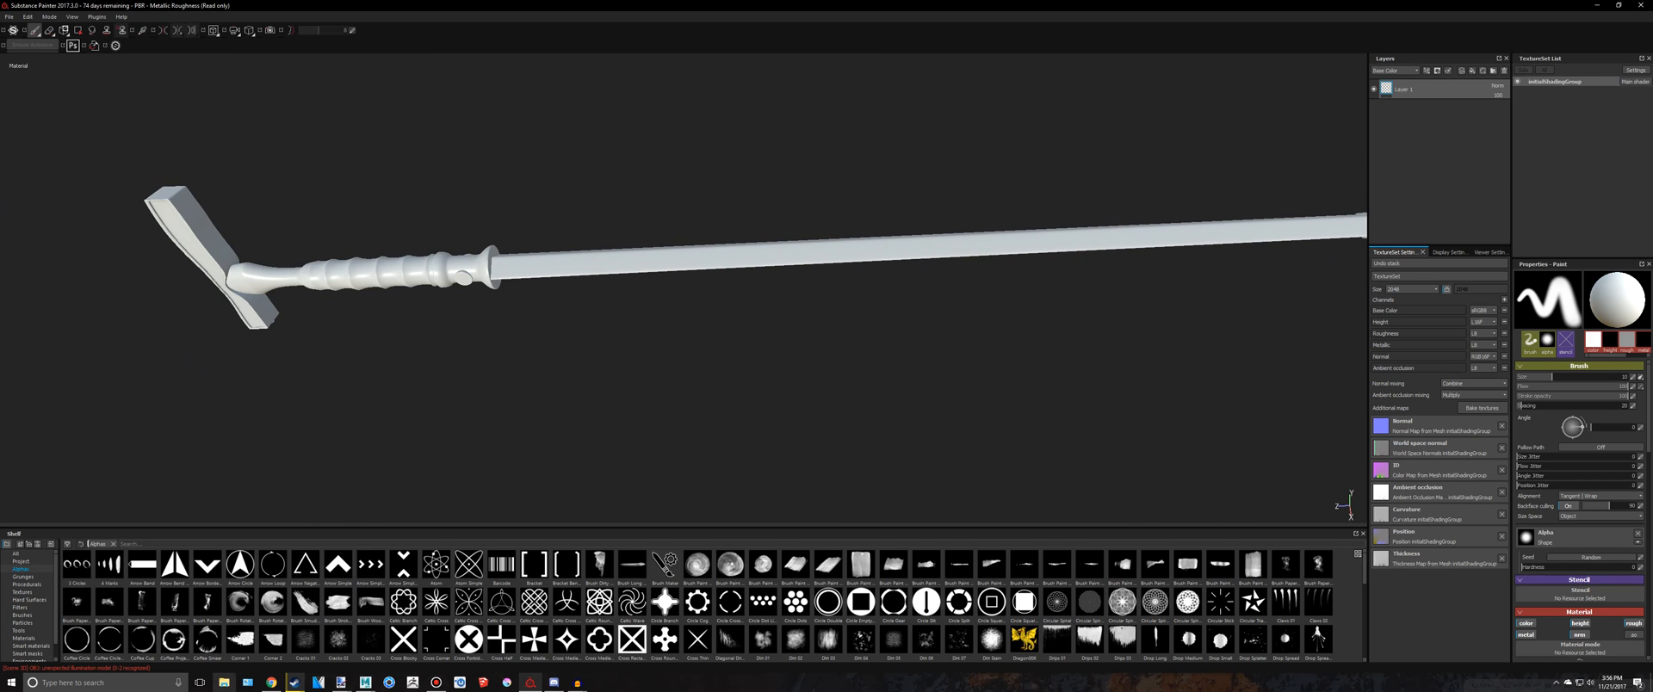
Switch to the browser and view the Threaded Cane reference images, enlarging the in-game shot of the hunter holding it
click(271, 682)
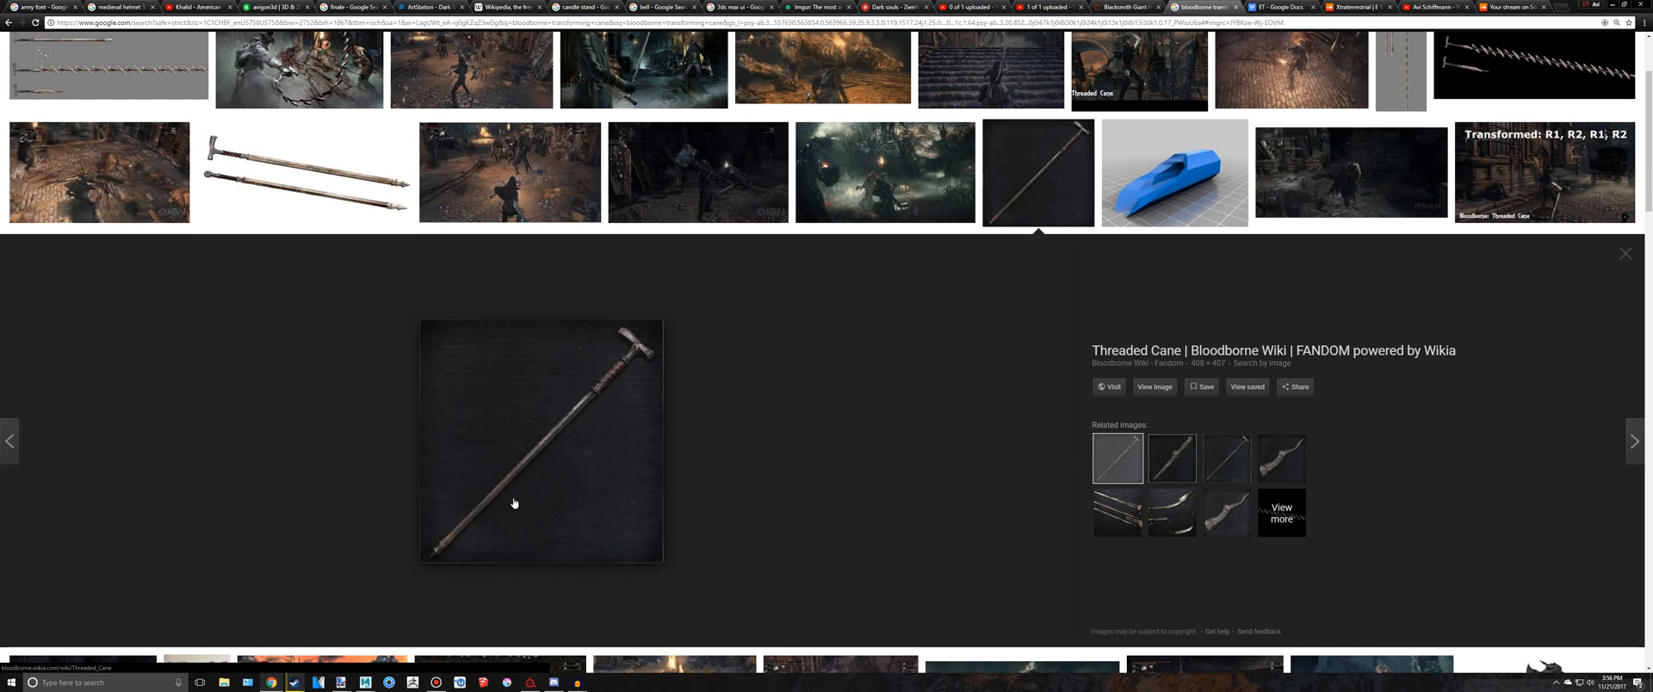
scroll(585, 241, up, 2)
click(626, 212)
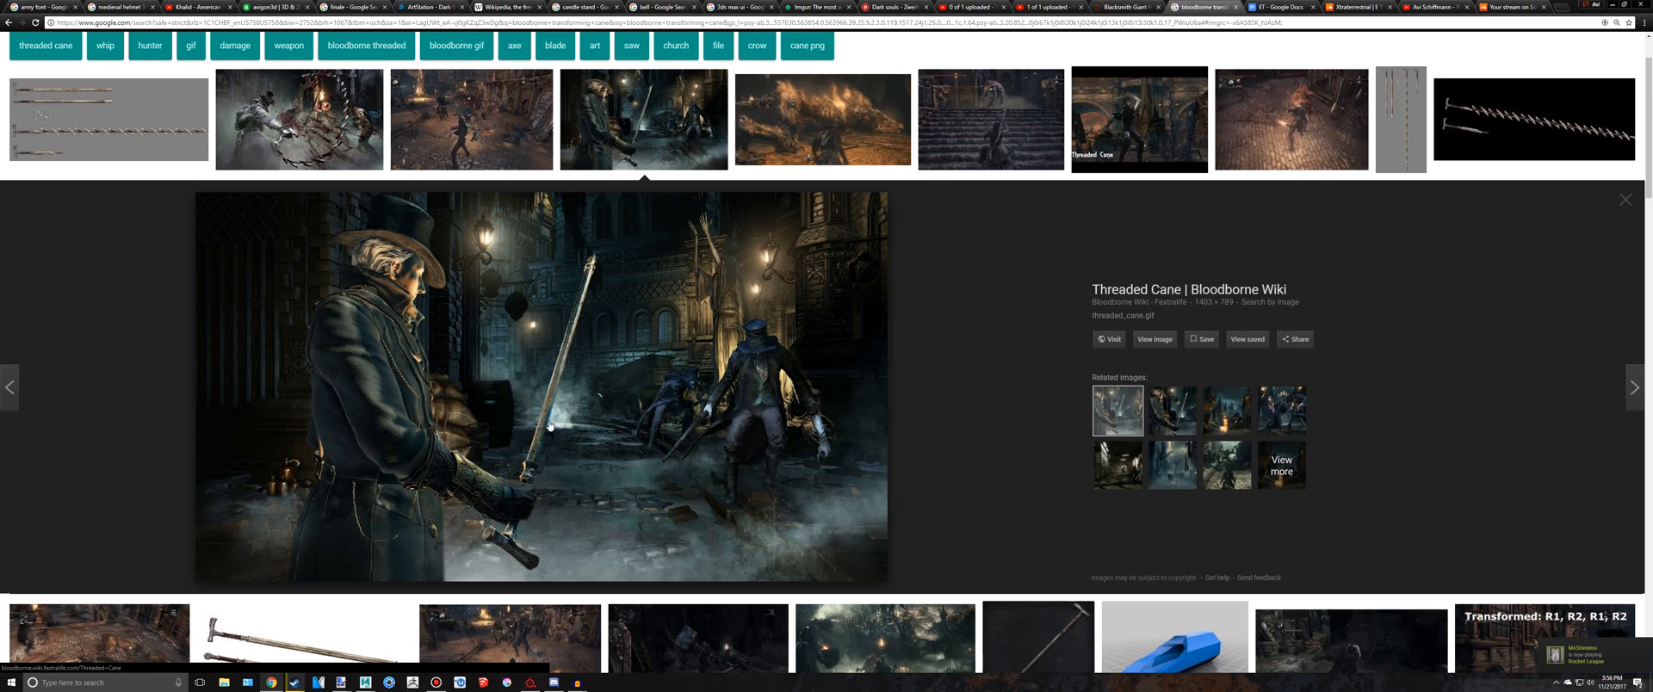
Return to Substance Painter, delete the default layer, and add a folder named Blade
key(alt+Tab)
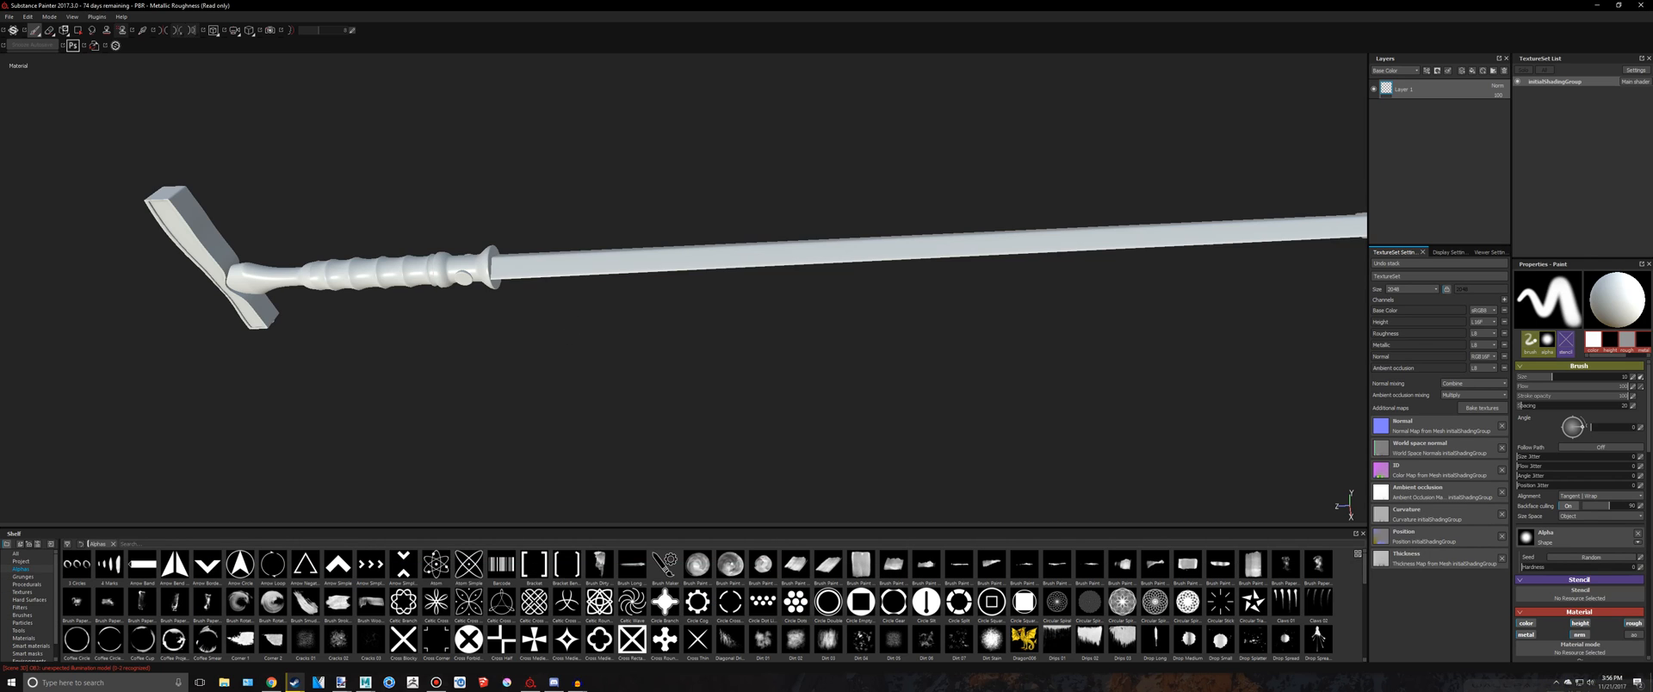
alt+drag(895, 221, 604, 268)
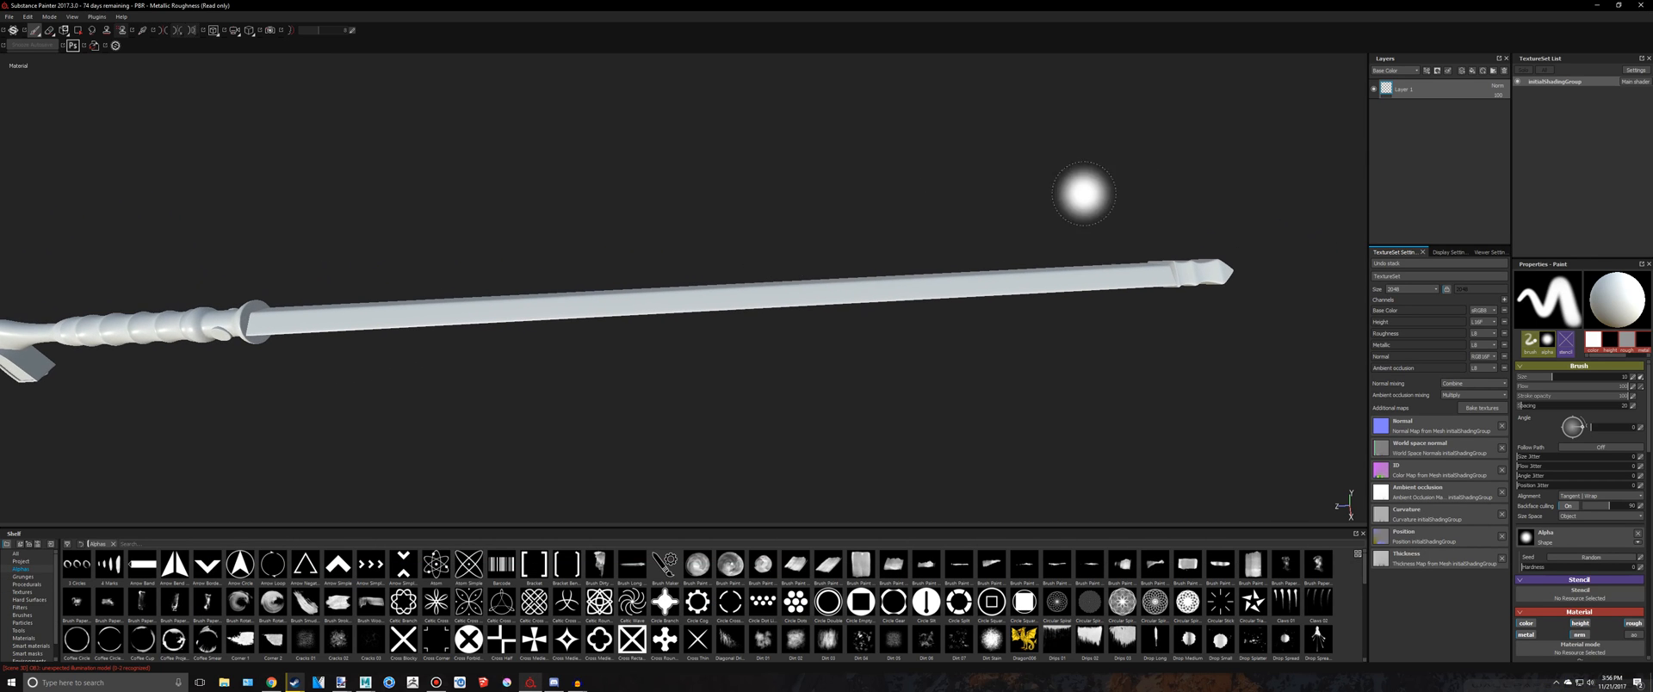
alt+middle_drag(1314, 138, 1429, 126)
key(Delete)
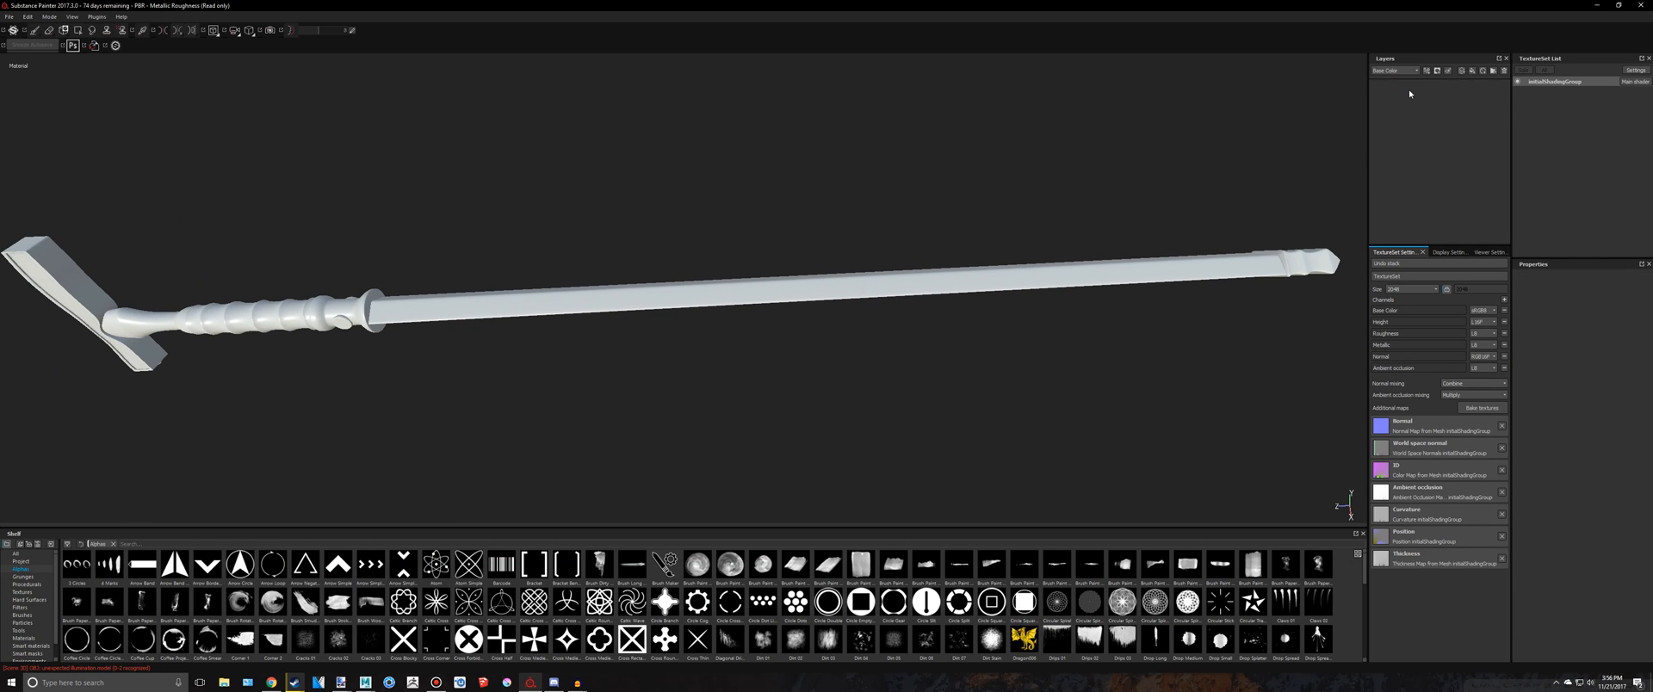
click(1502, 72)
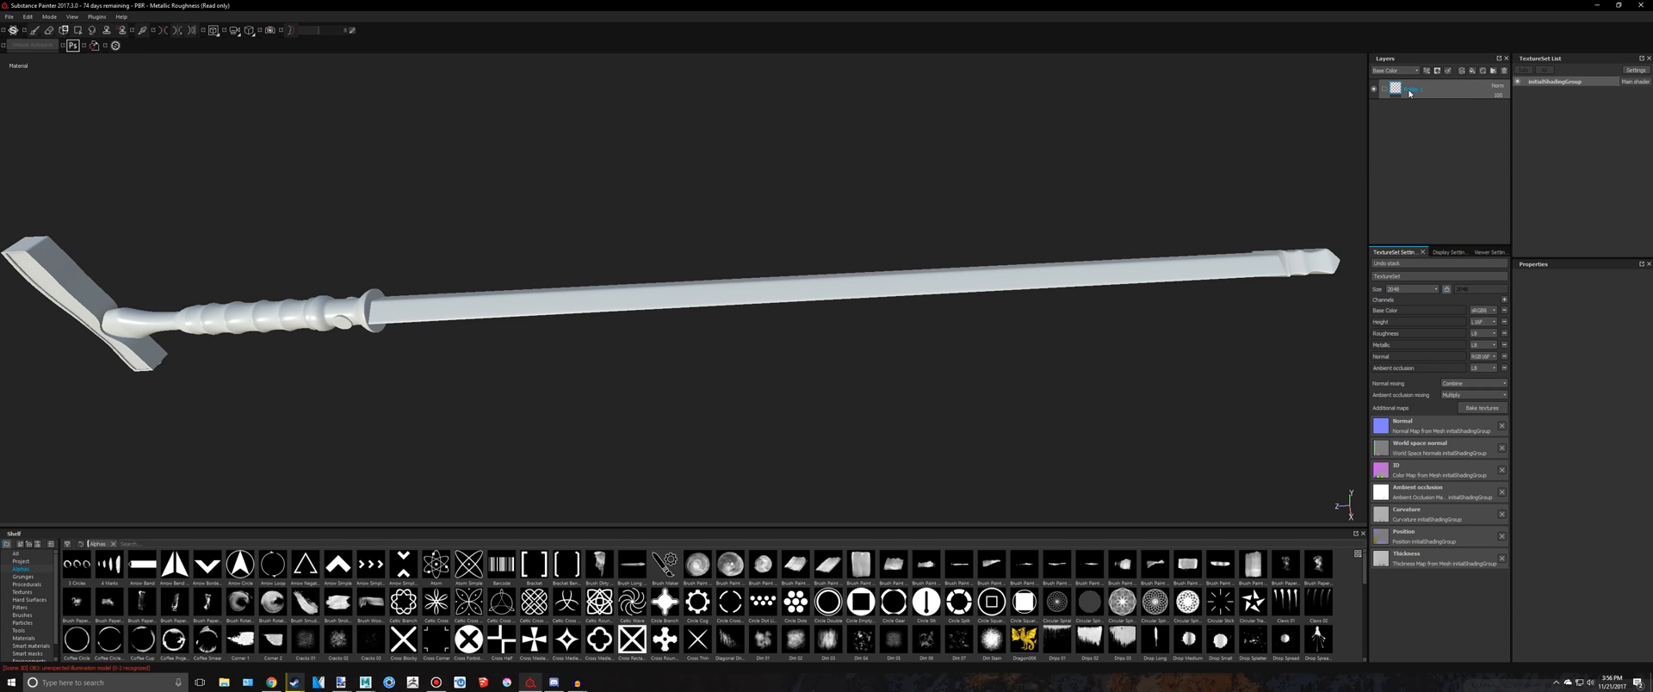
double_click(1411, 90)
key(Return)
Add a fill layer inside the Blade folder and rename it Wear and Tear
click(1472, 72)
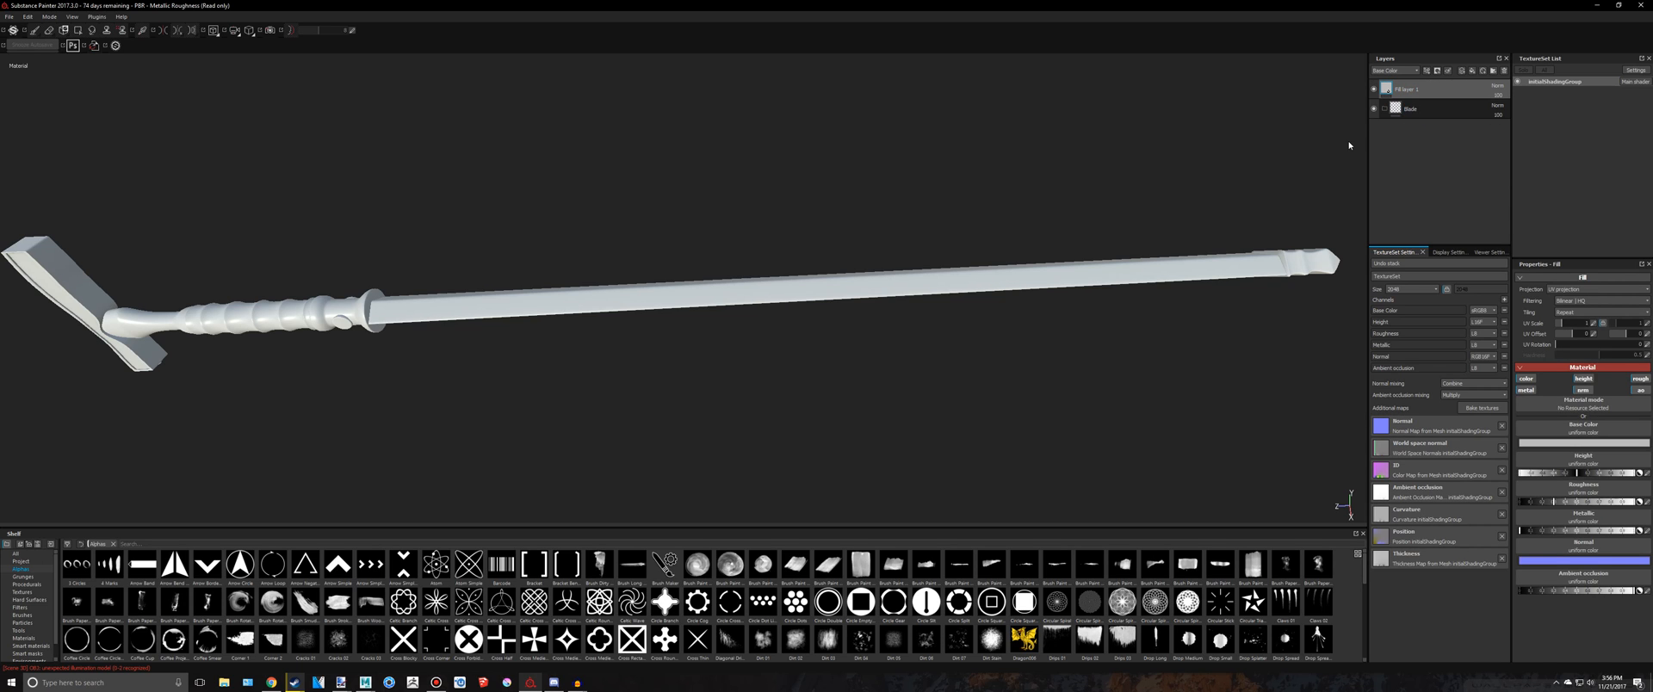
drag(1408, 91, 1412, 111)
double_click(1418, 109)
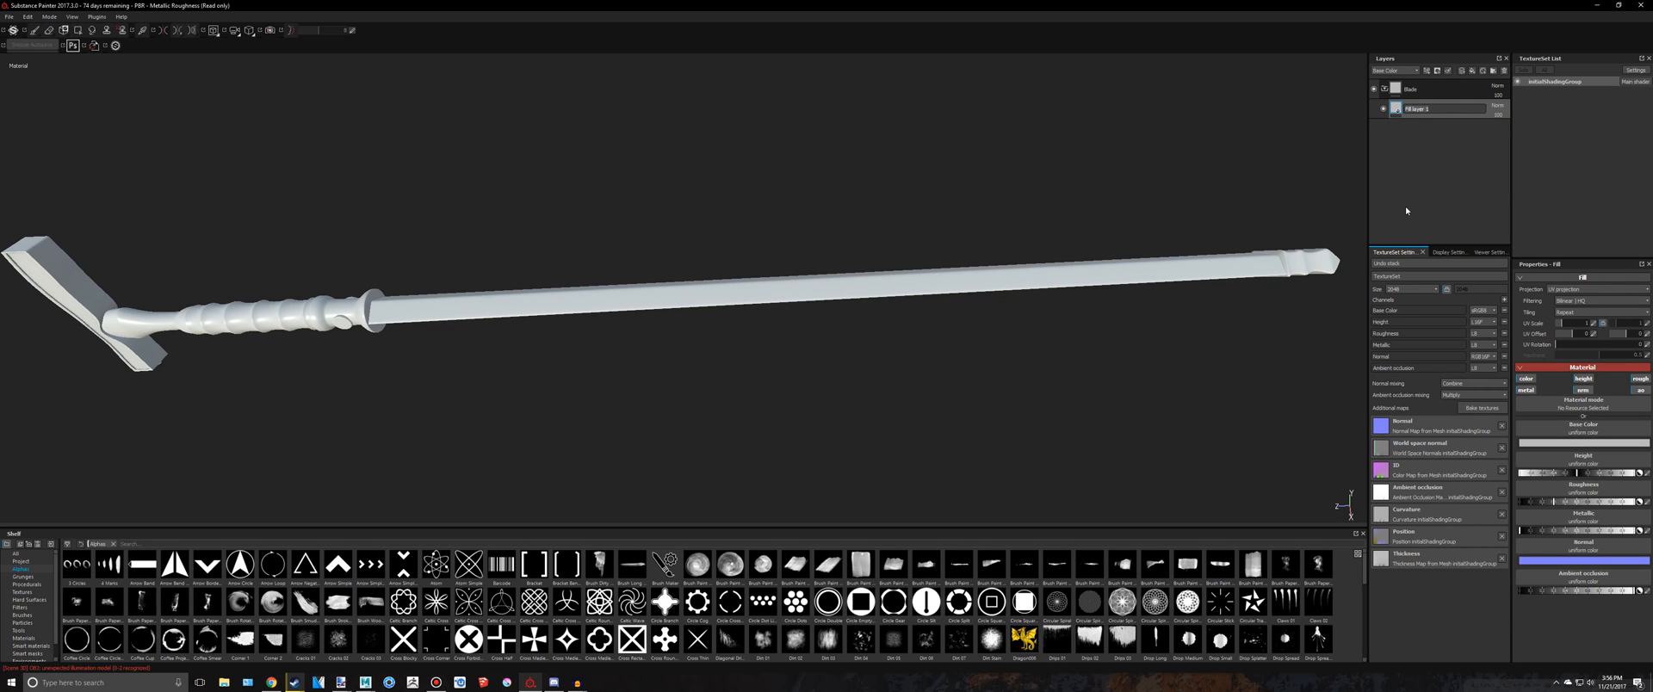
text(B)
text(Wear and Tear)
key(Return)
double_click(1436, 109)
key(f)
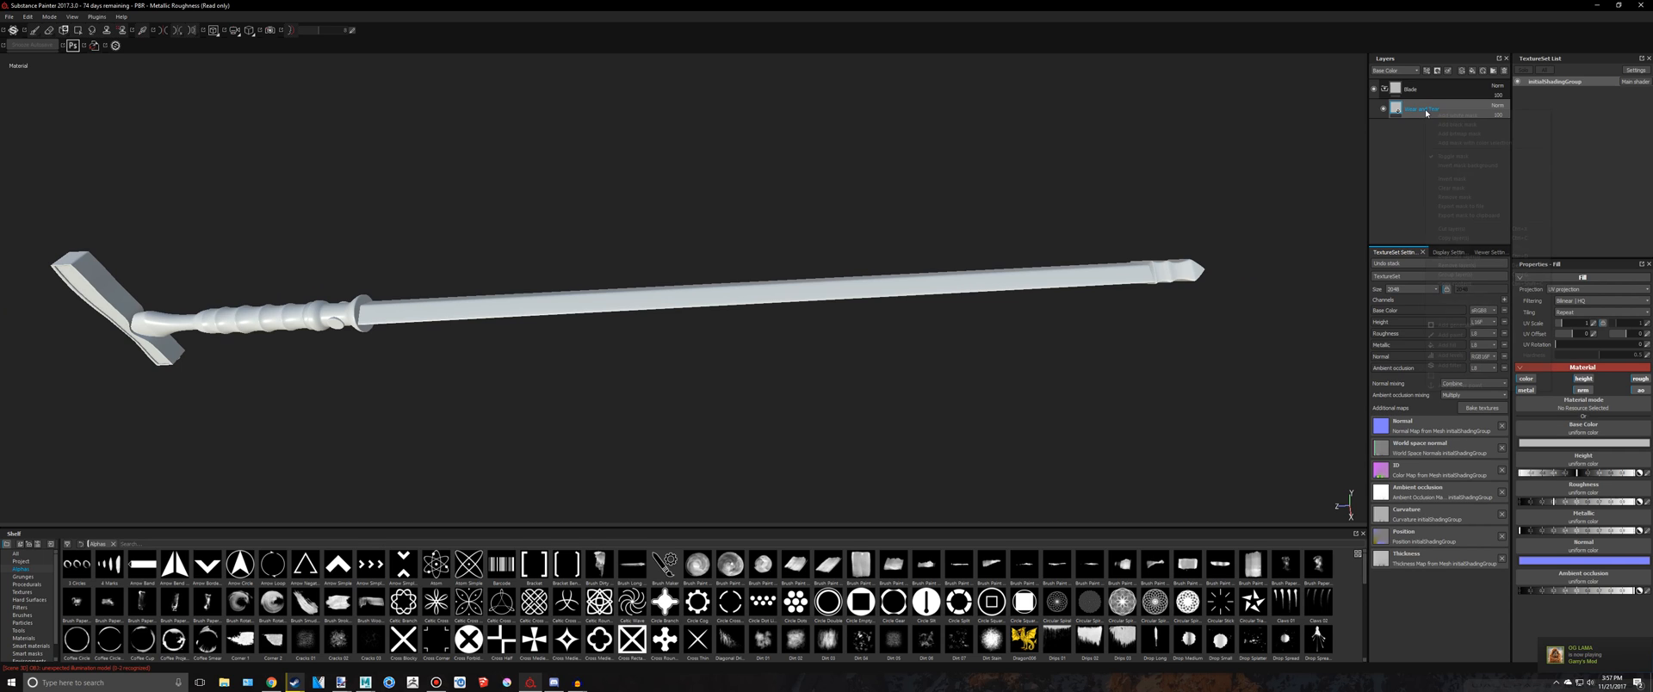
right_click(1425, 112)
click(1402, 137)
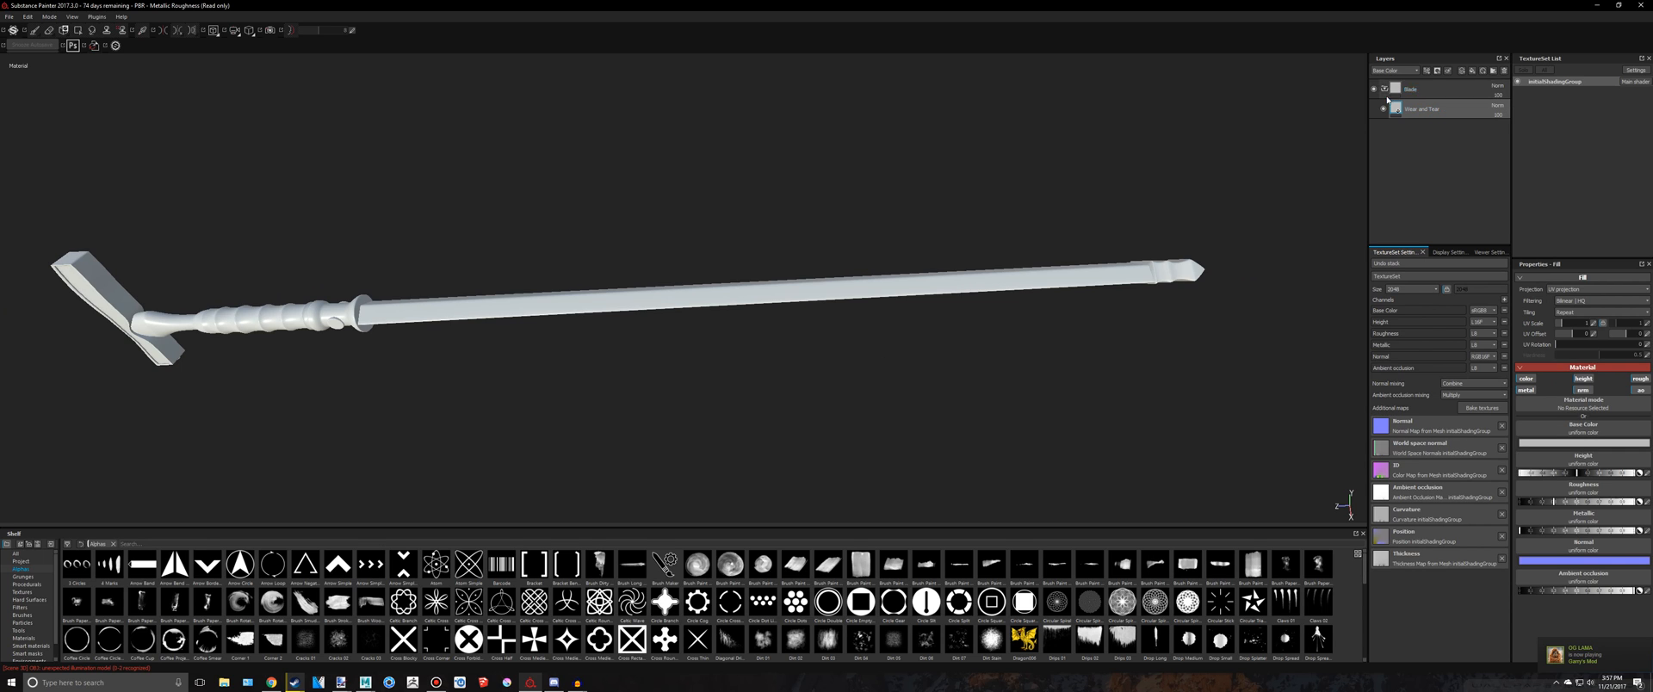
Apply the Steel Rough material to the Wear and Tear fill layer
click(22, 639)
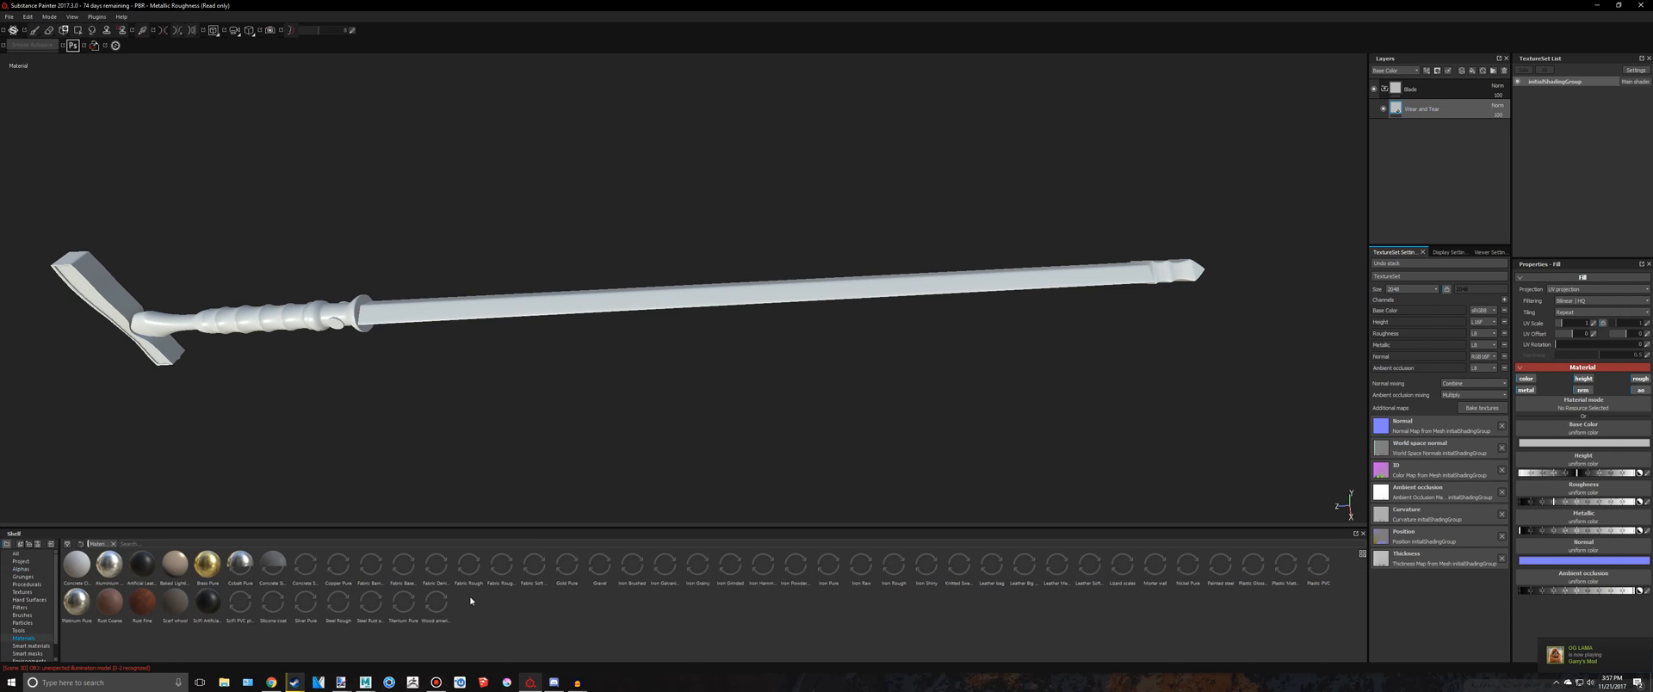
click(348, 607)
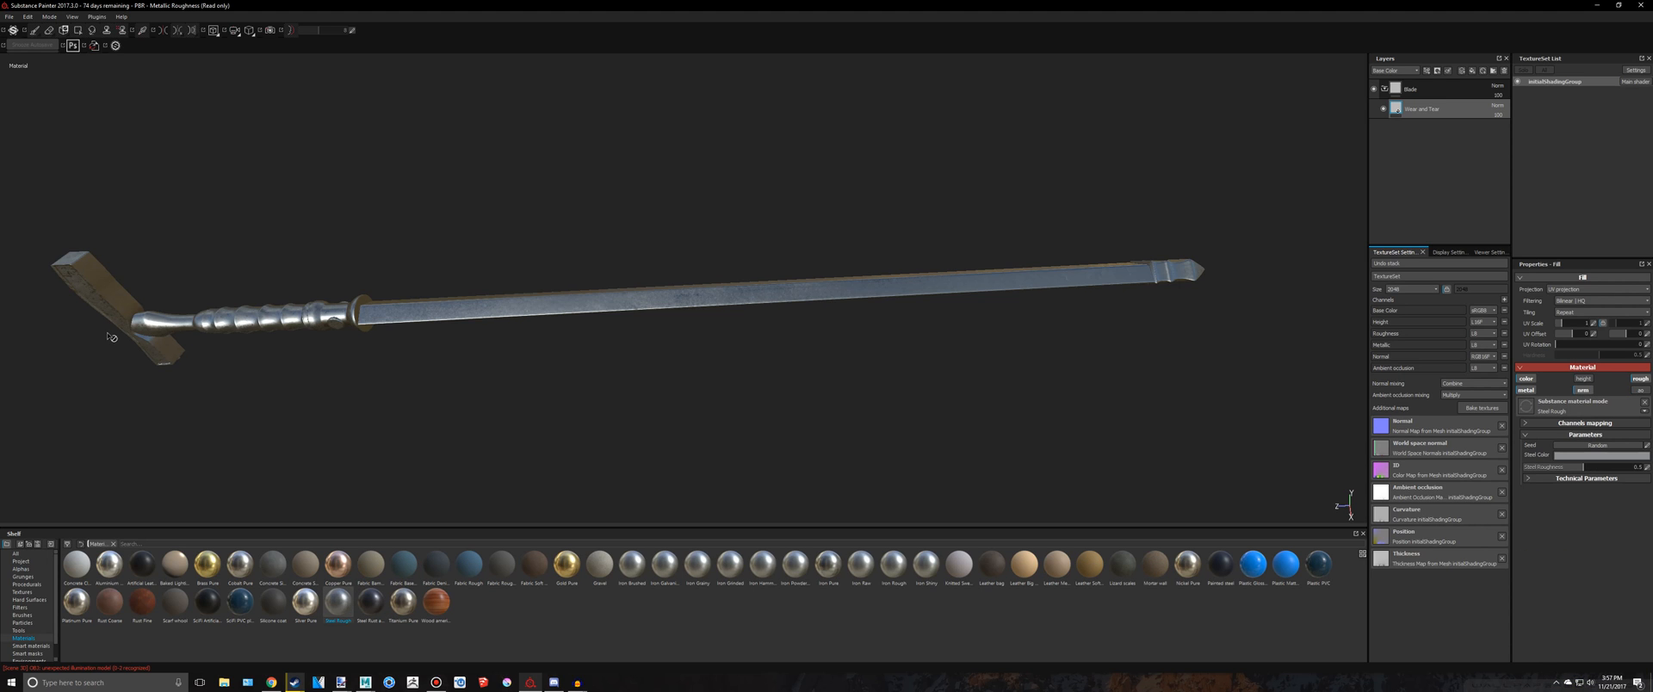
scroll(351, 352, up, 3)
alt+drag(351, 358, 981, 247)
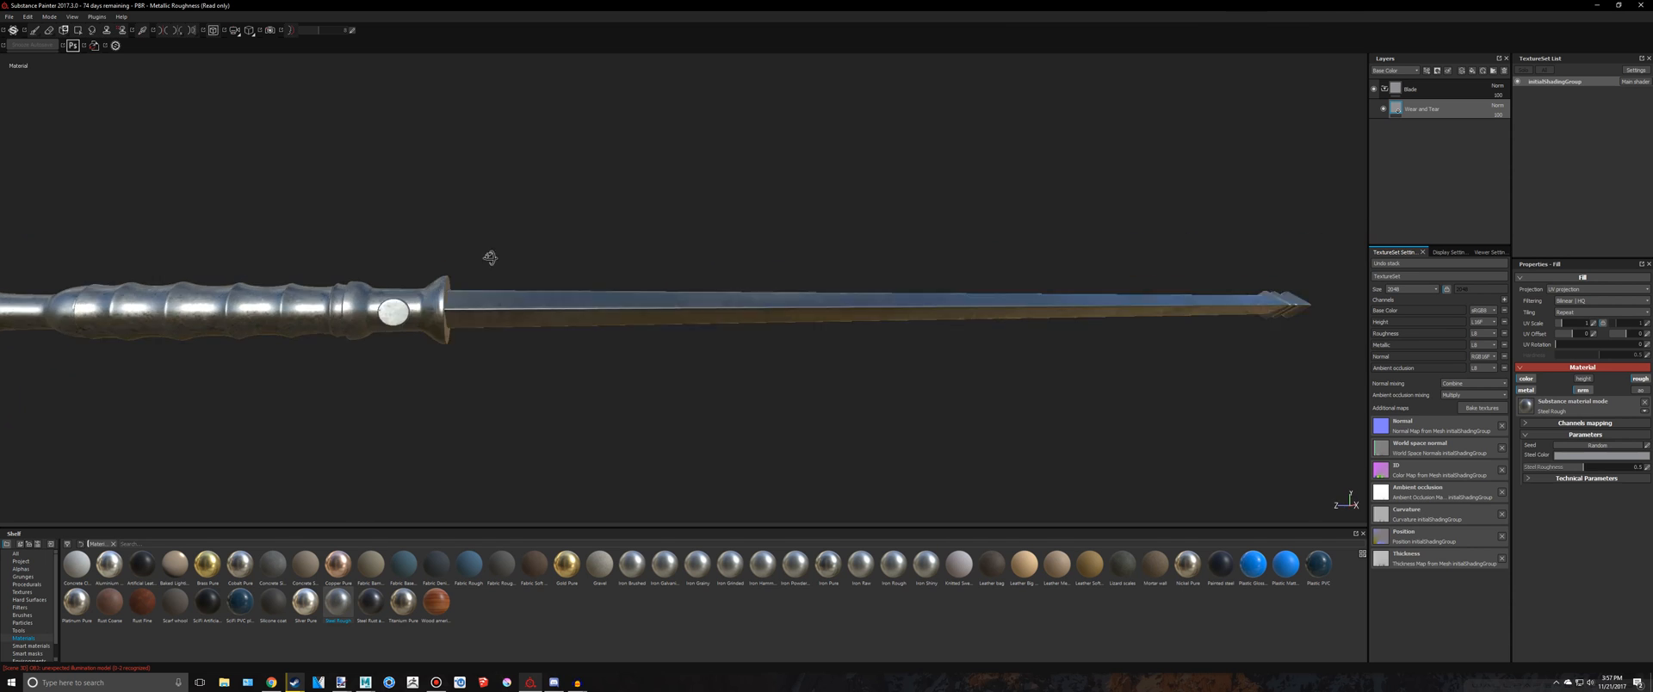
Add a black mask to the Blade folder and reveal only the cane's blade with mesh-mode Polygon Fill
double_click(1407, 88)
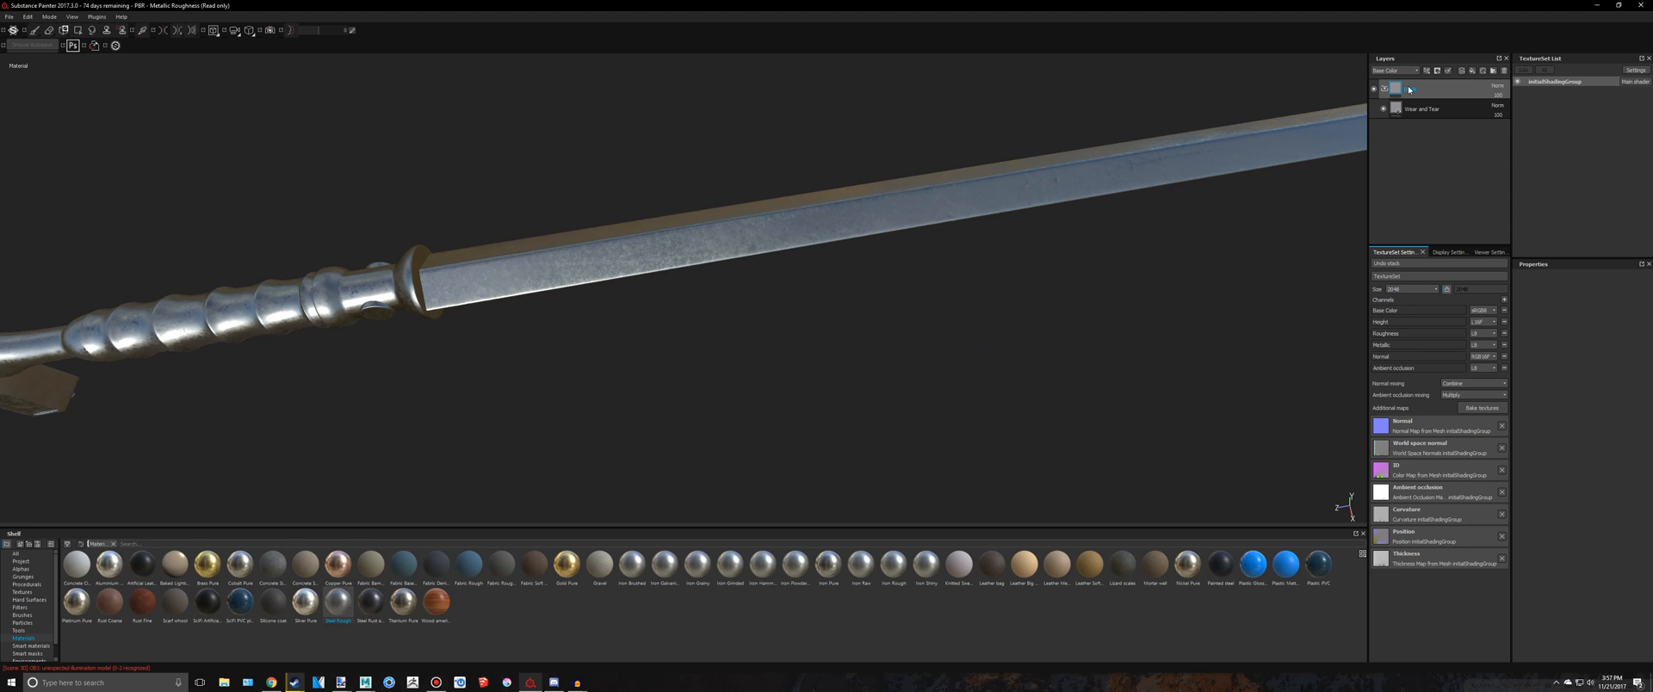
right_click(1409, 89)
click(1432, 103)
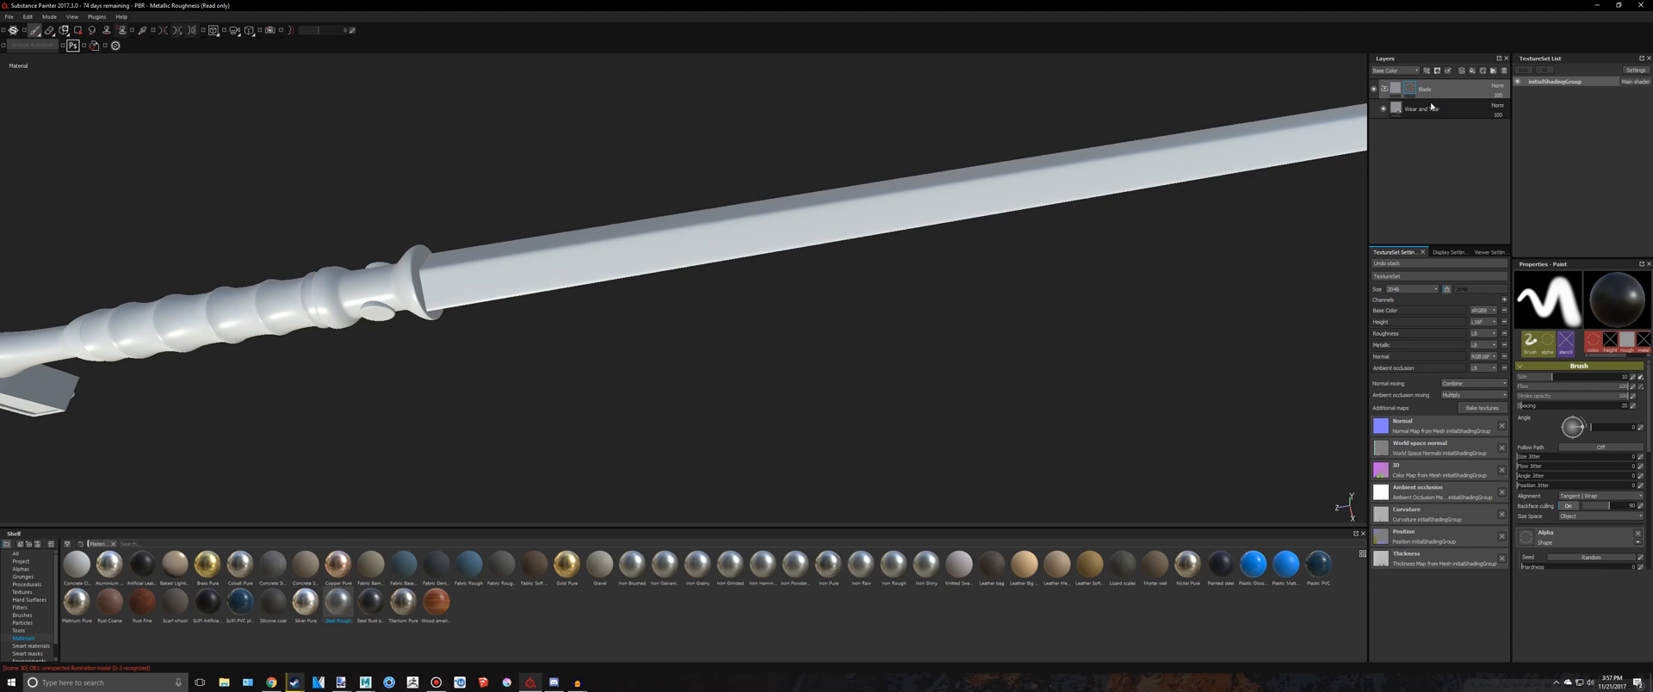
click(78, 30)
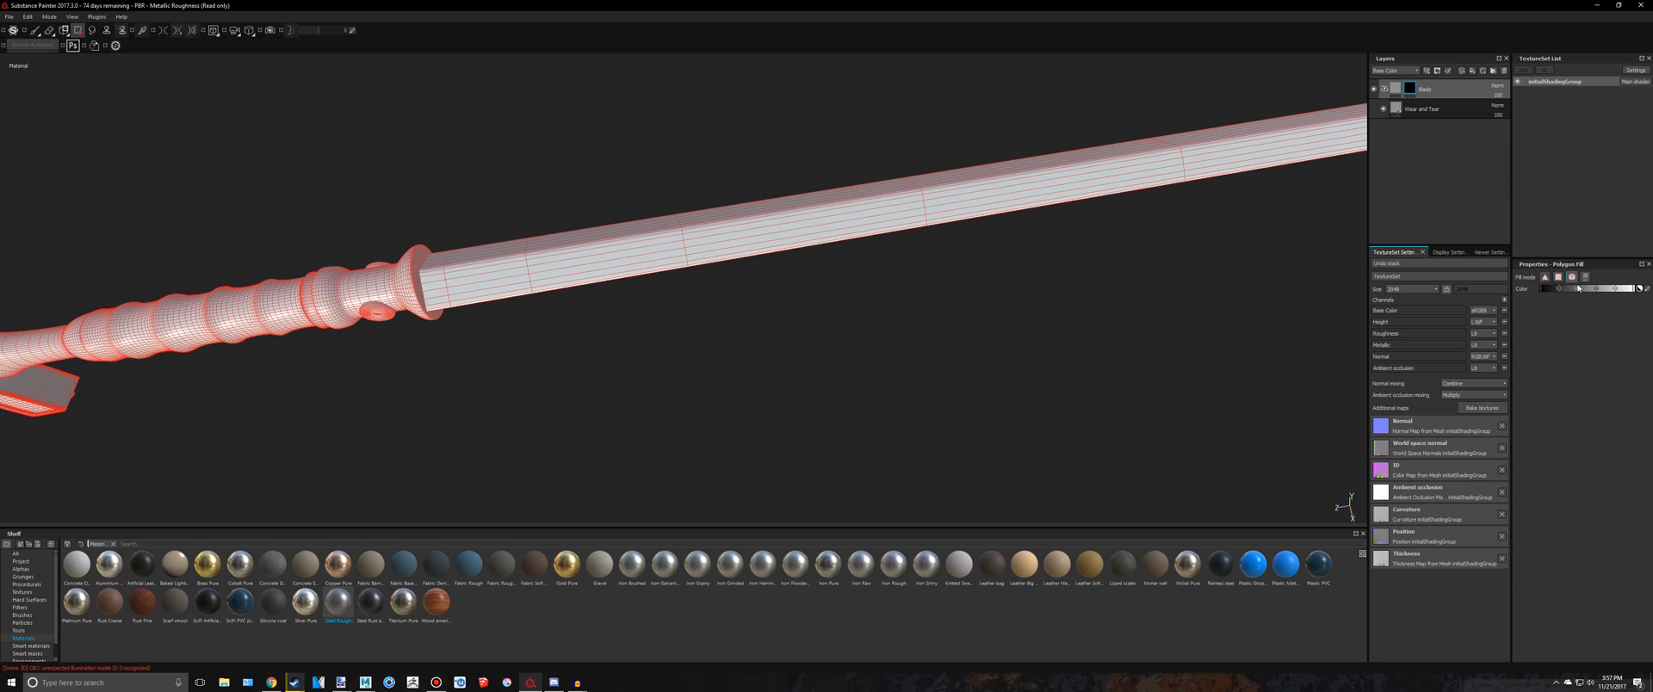
click(696, 221)
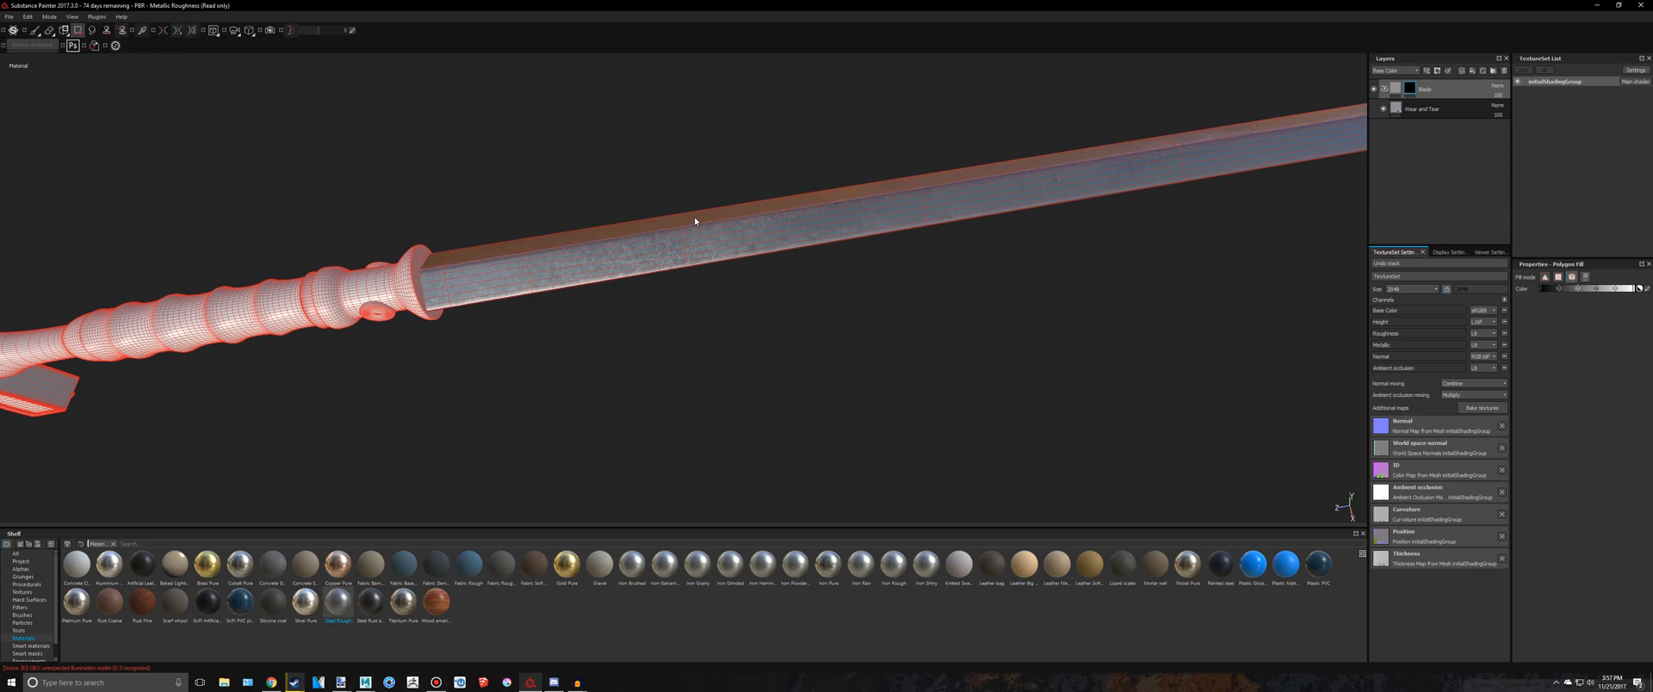
click(35, 35)
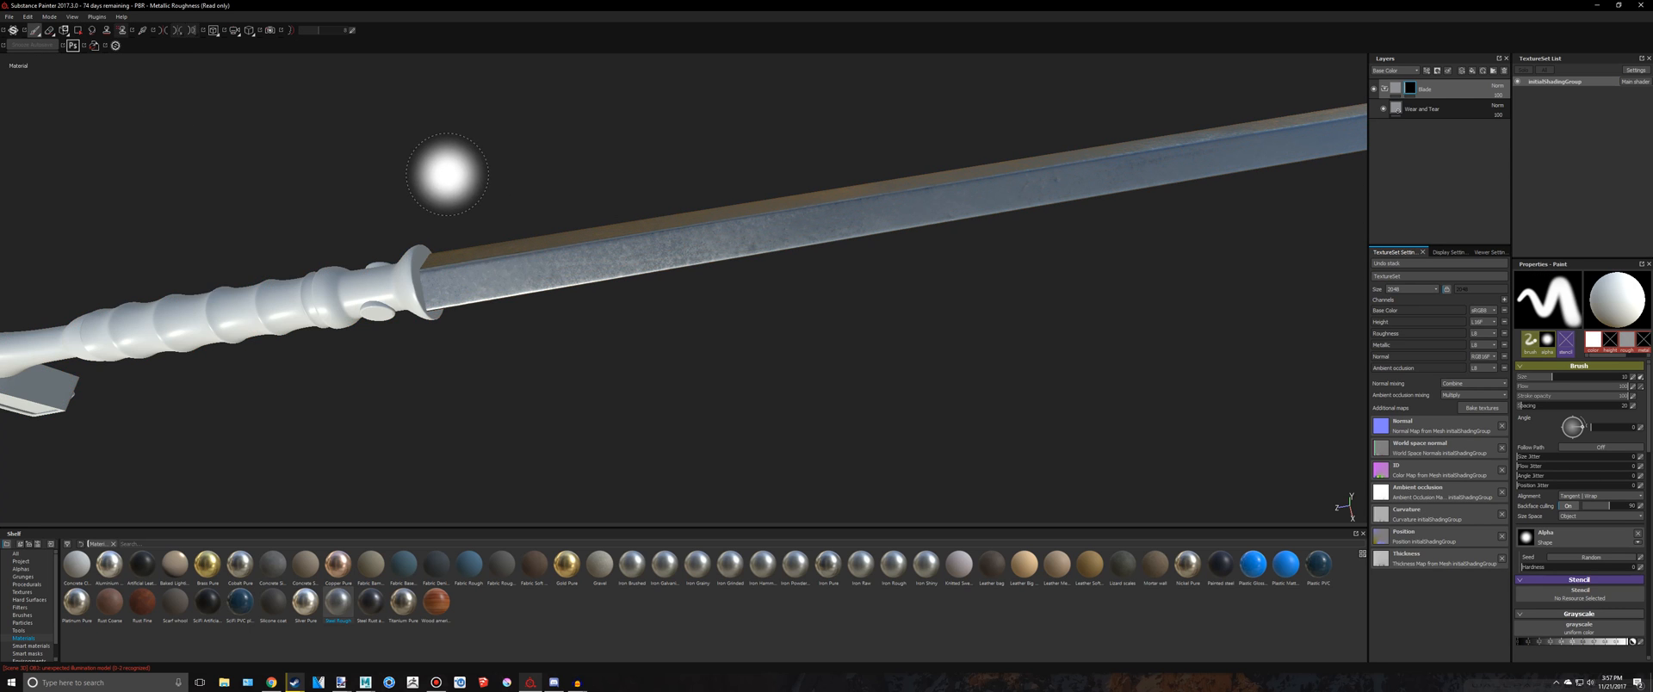
Inspect the steel blade up close and compare it with the Threaded Cane reference image in the browser
scroll(560, 140, down, 5)
mouse_move(644, 146)
alt+mouse_down()
mouse_move(698, 25)
mouse_move(660, 150)
mouse_move(613, 217)
mouse_move(555, 232)
mouse_move(603, 344)
mouse_move(680, 449)
mouse_move(723, 321)
mouse_move(723, 140)
alt+mouse_up()
scroll(615, 227, up, 5)
scroll(615, 227, up, 3)
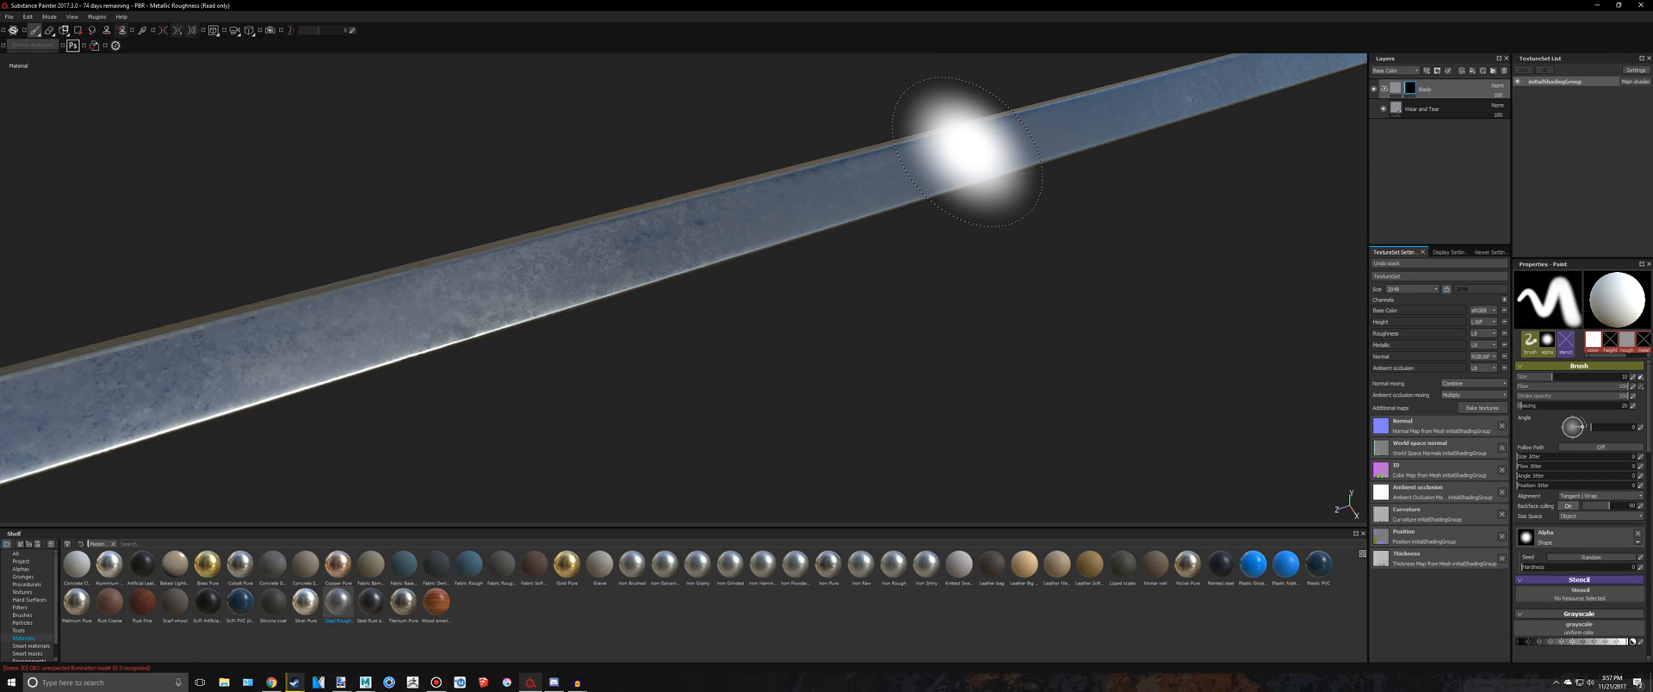
key(alt+Tab)
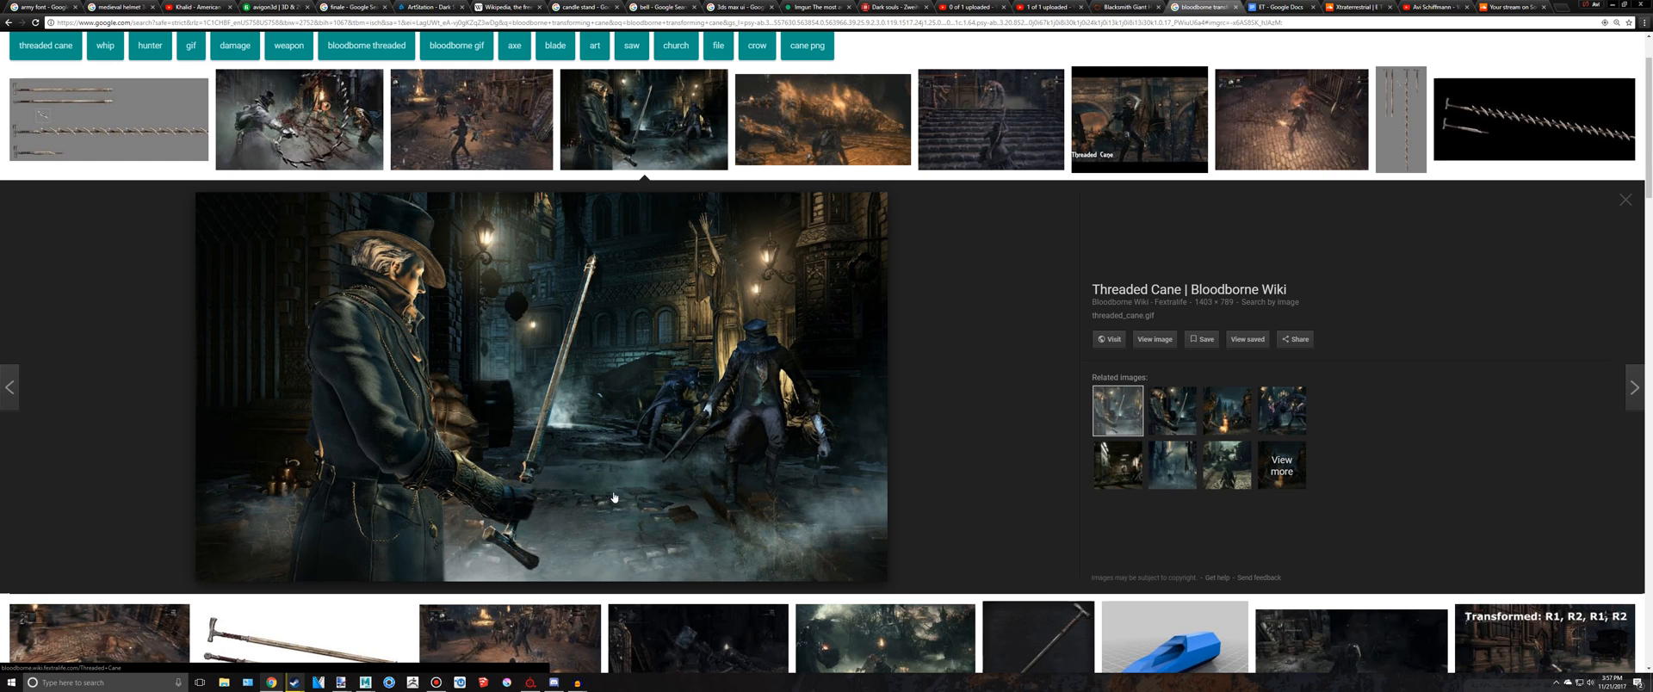
key(alt+Tab)
scroll(616, 379, down, 3)
mouse_move(687, 315)
alt+middle_down()
mouse_move(980, 318)
mouse_move(881, 269)
alt+middle_up()
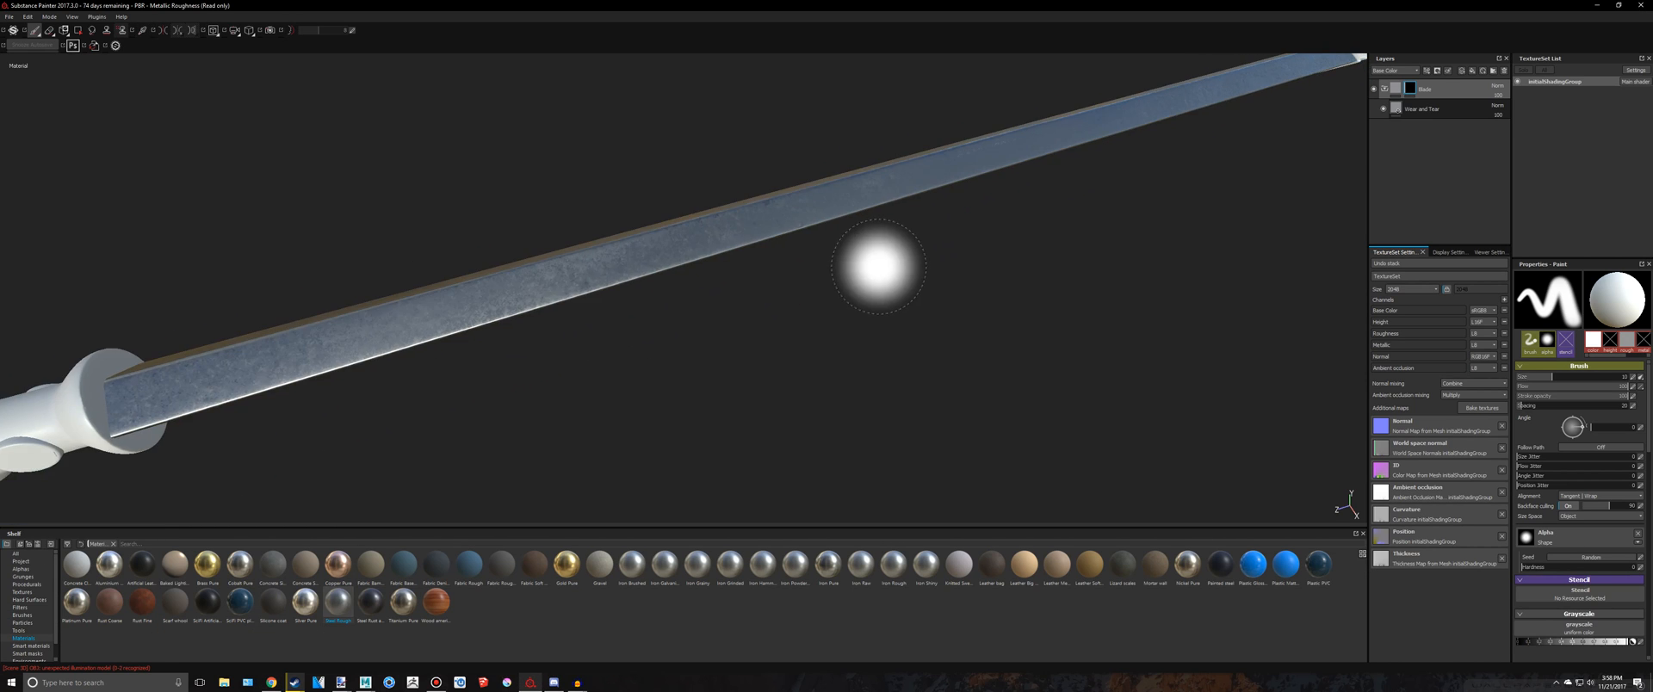
Add a paint layer beneath Wear and Tear in the Blade folder and give it a black mask
click(1466, 71)
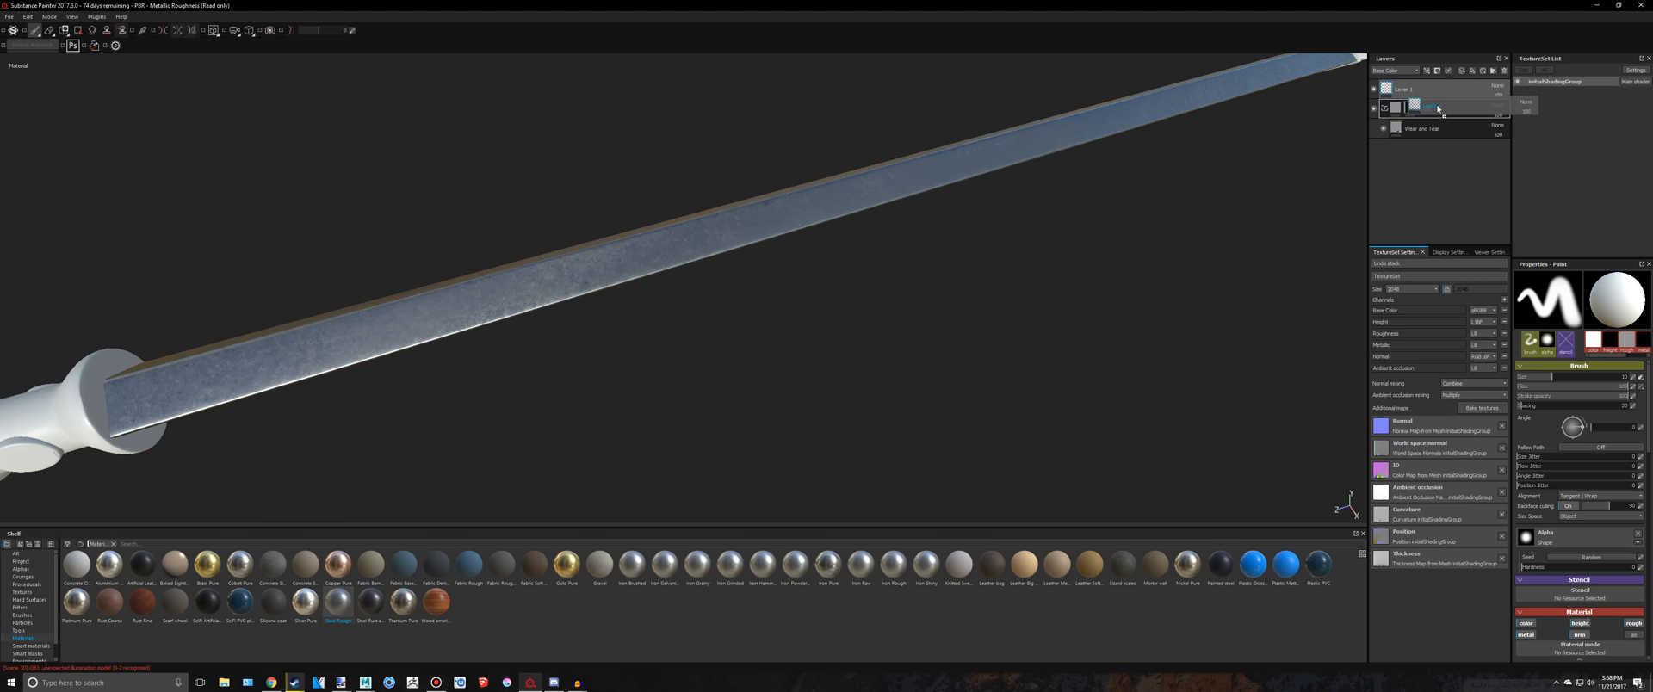
scroll(1138, 241, down, 5)
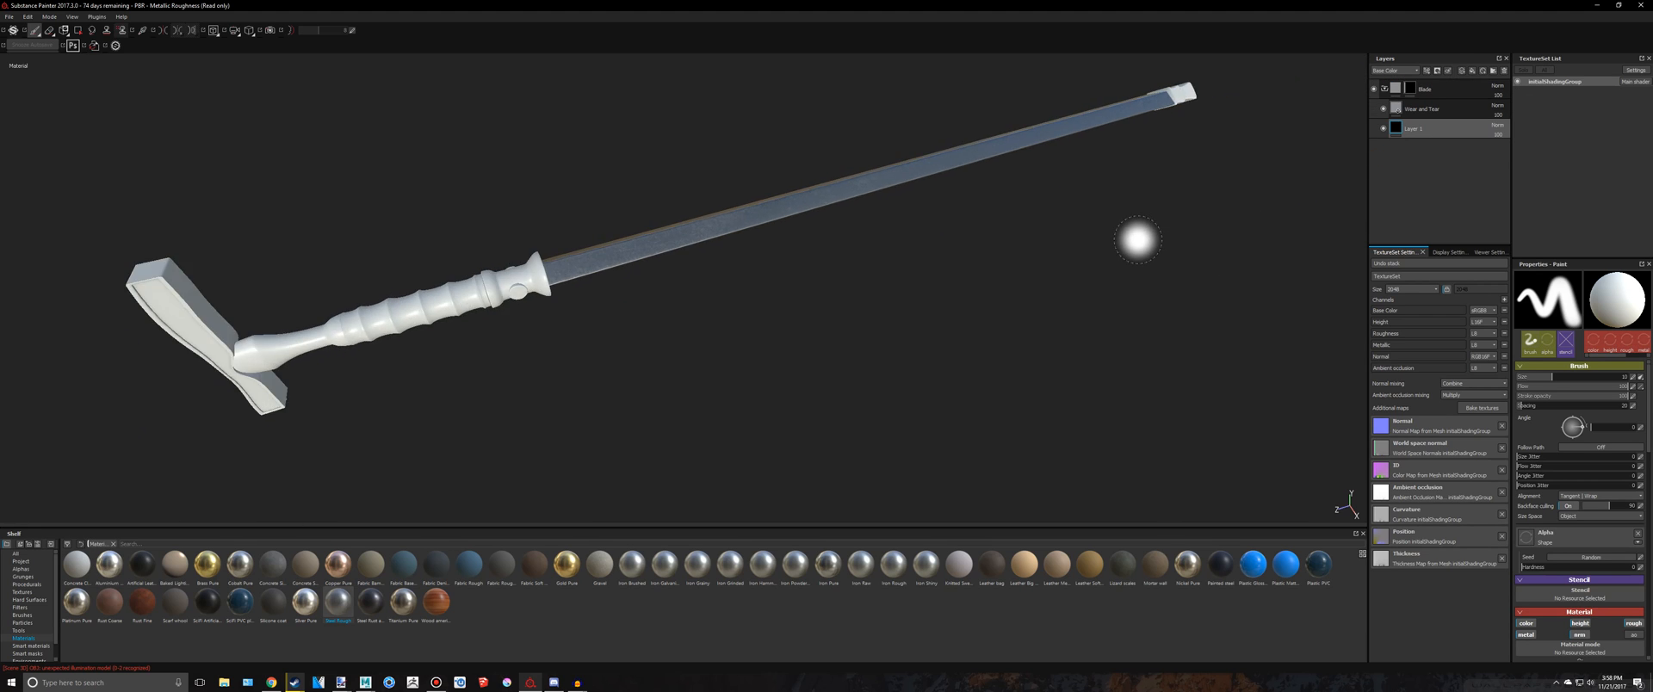
alt+middle_drag(1024, 243, 1084, 261)
scroll(1084, 261, up, 3)
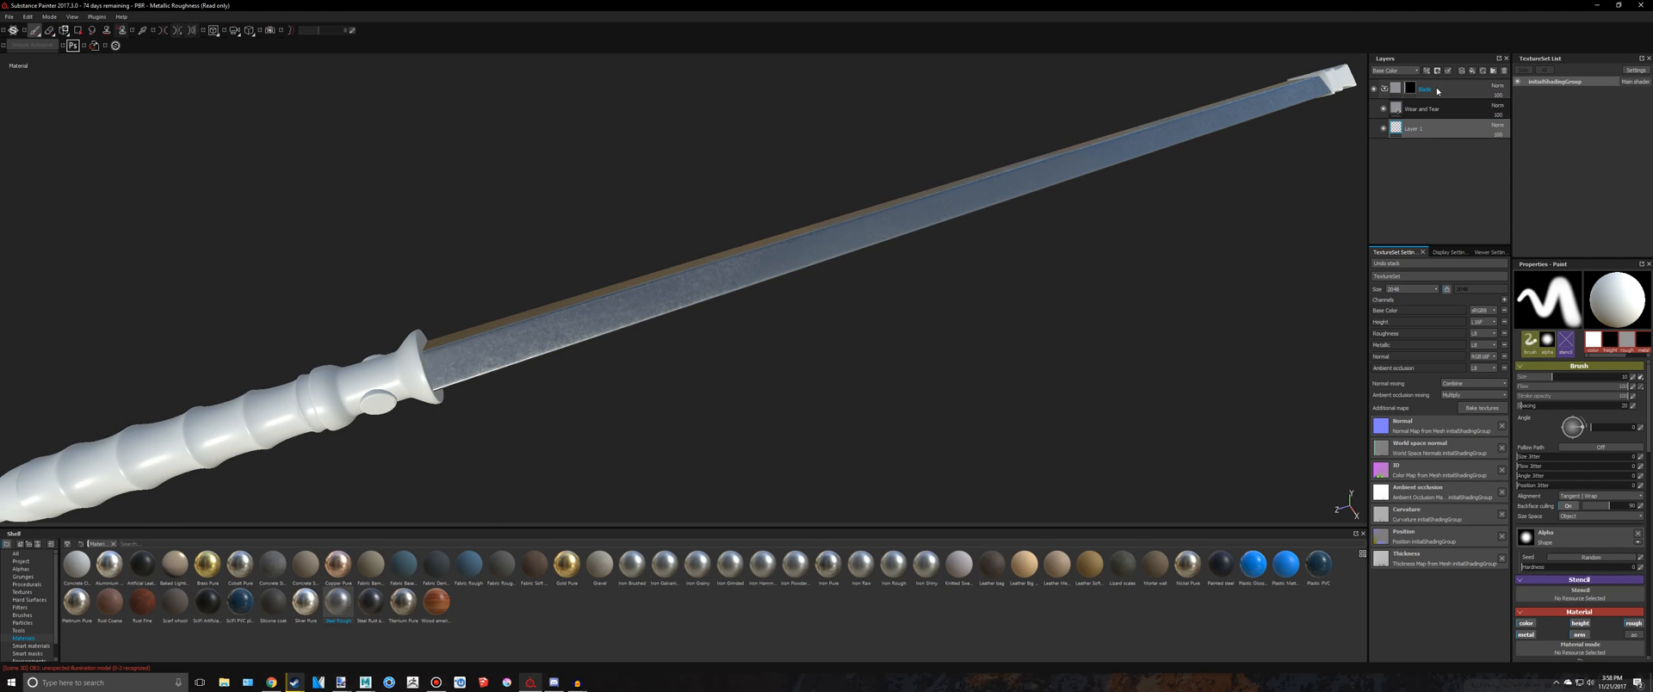
right_click(1417, 129)
click(1447, 141)
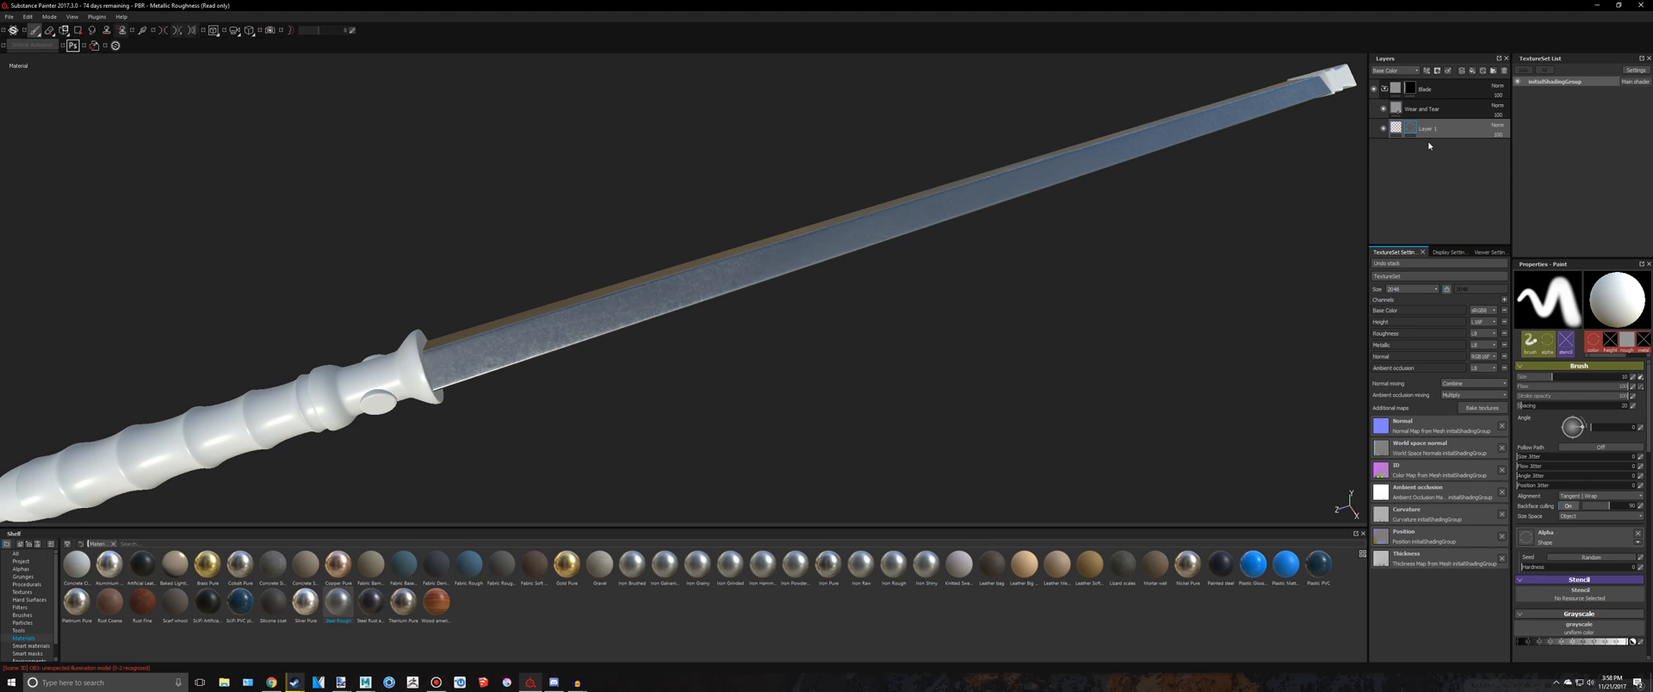
click(77, 30)
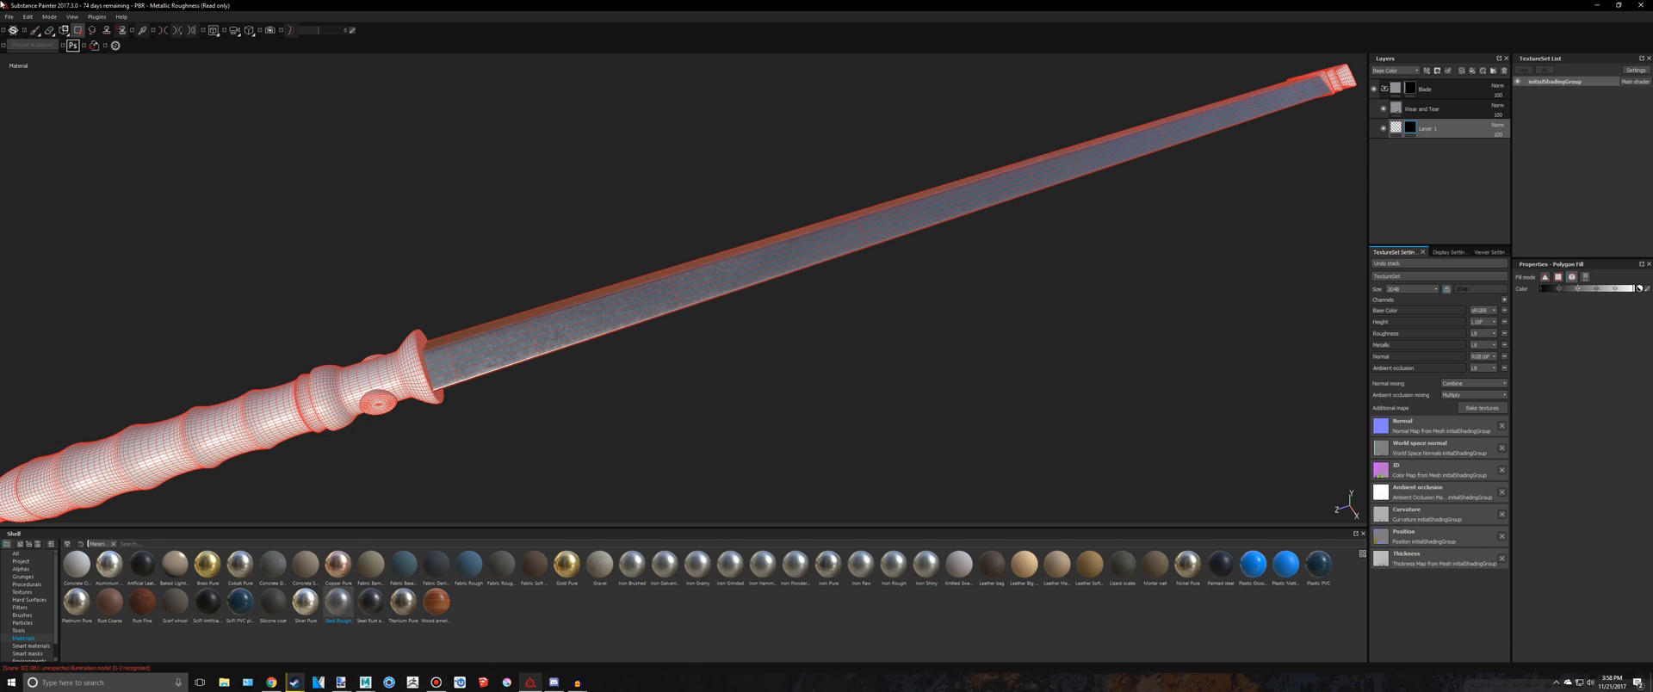
click(33, 31)
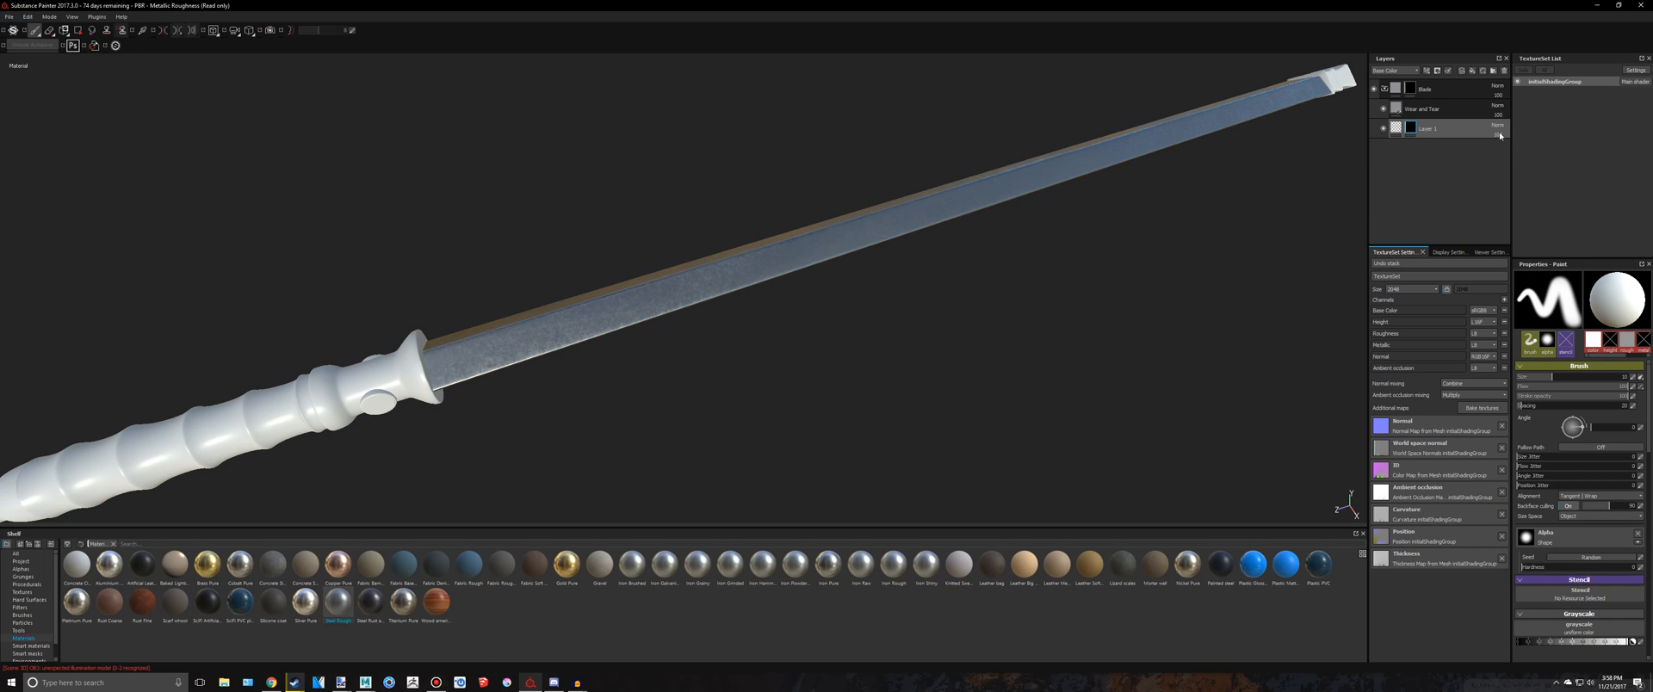
Add a fill to the new layer's mask and assign the Grunge Scratches Rough texture to its grayscale
right_click(1418, 132)
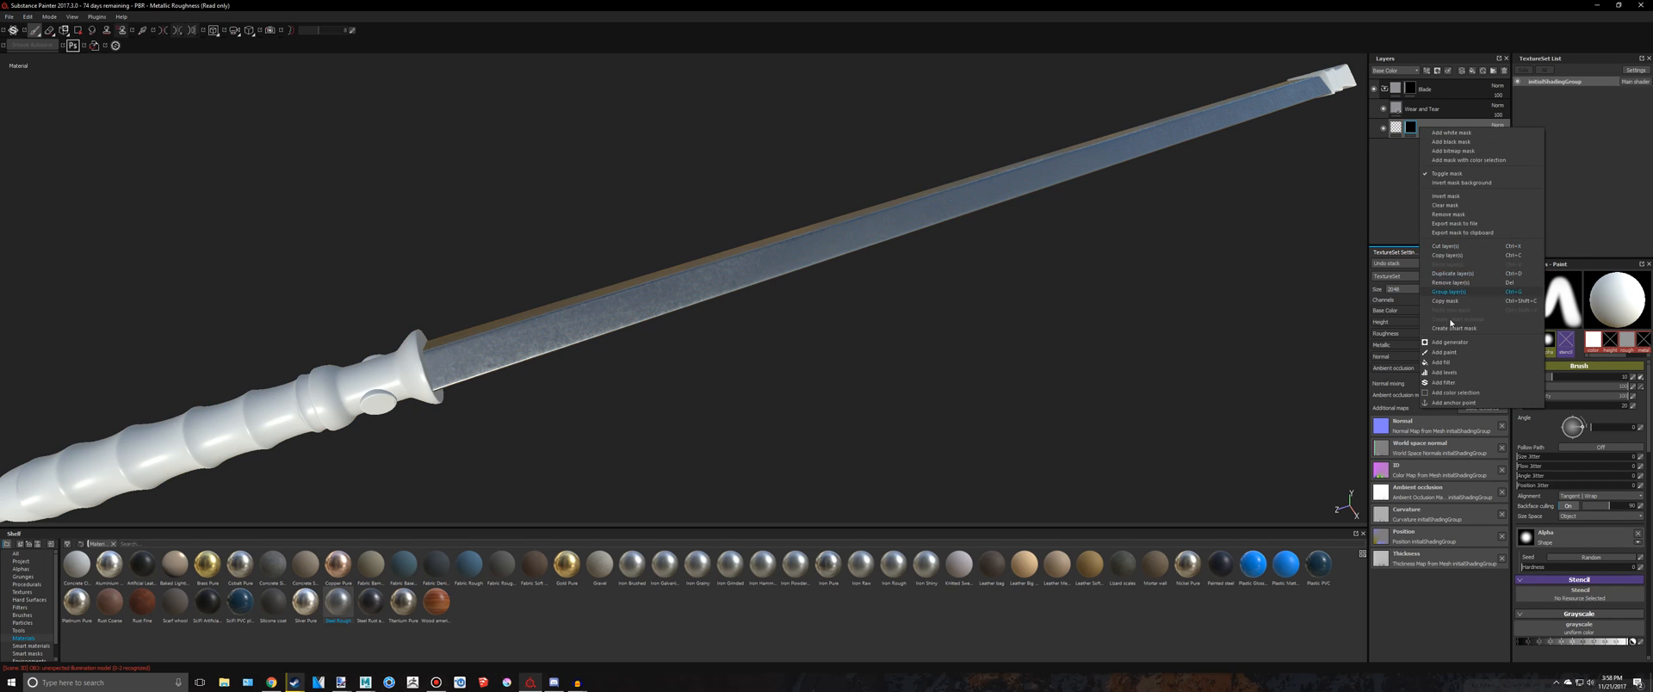
click(1445, 362)
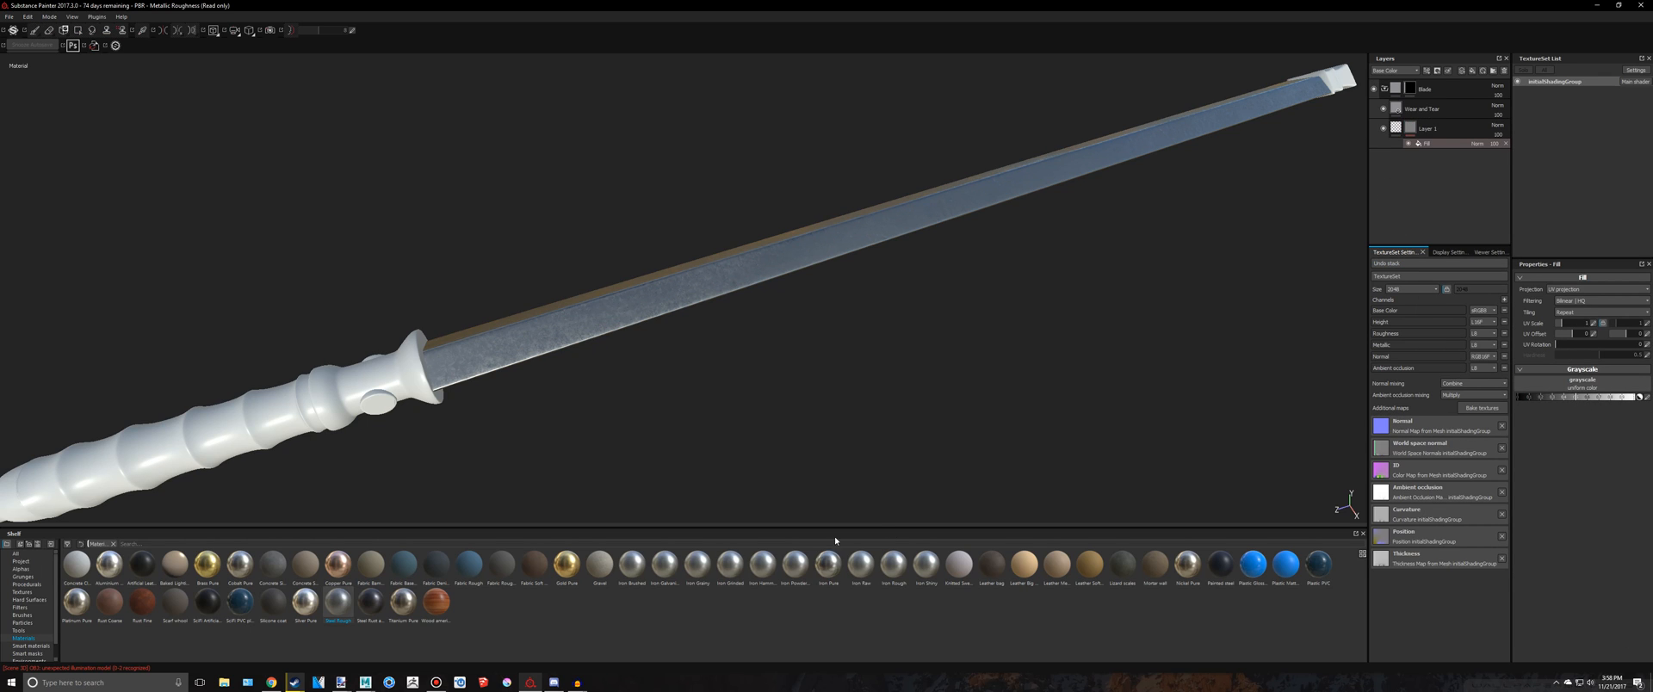
click(28, 578)
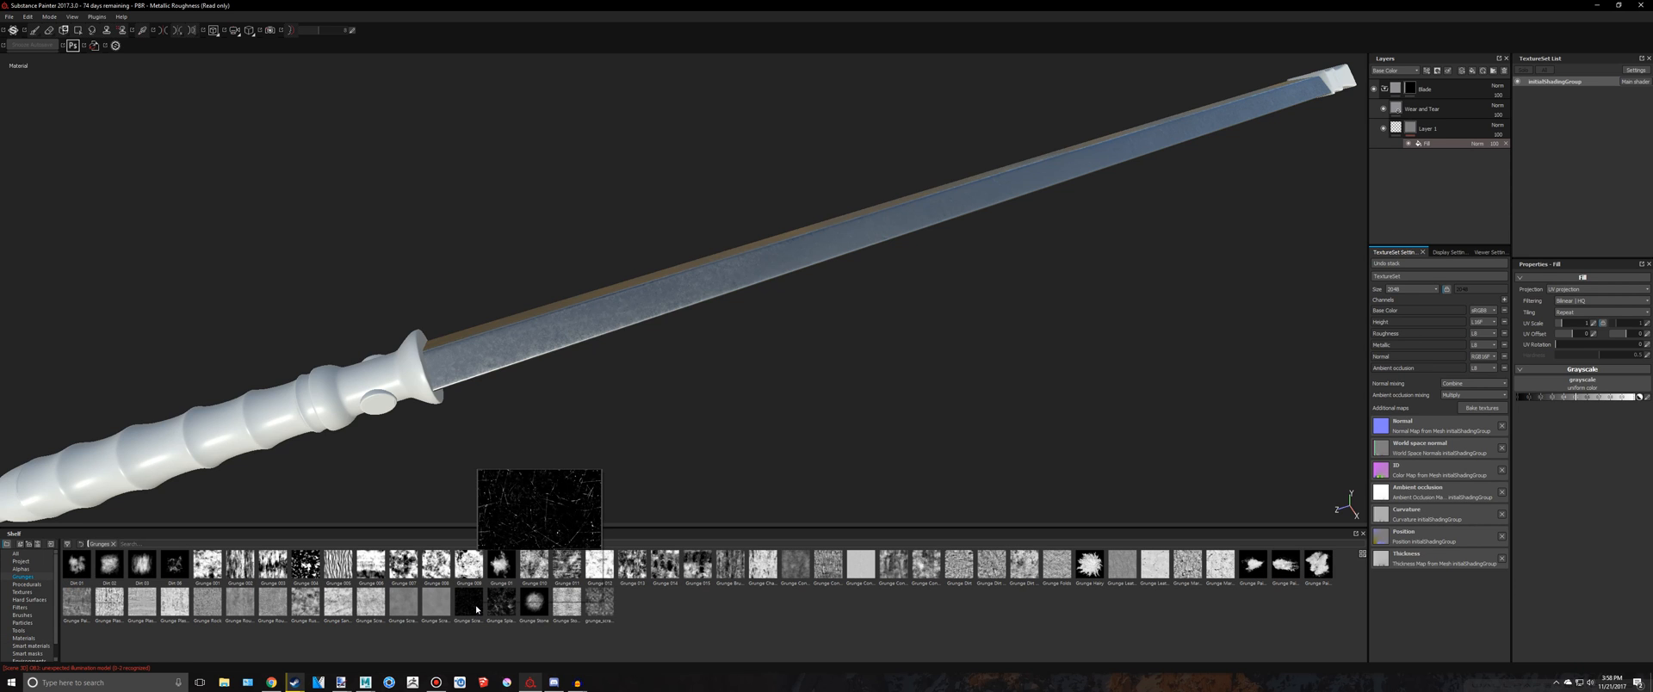
drag(478, 608, 1576, 384)
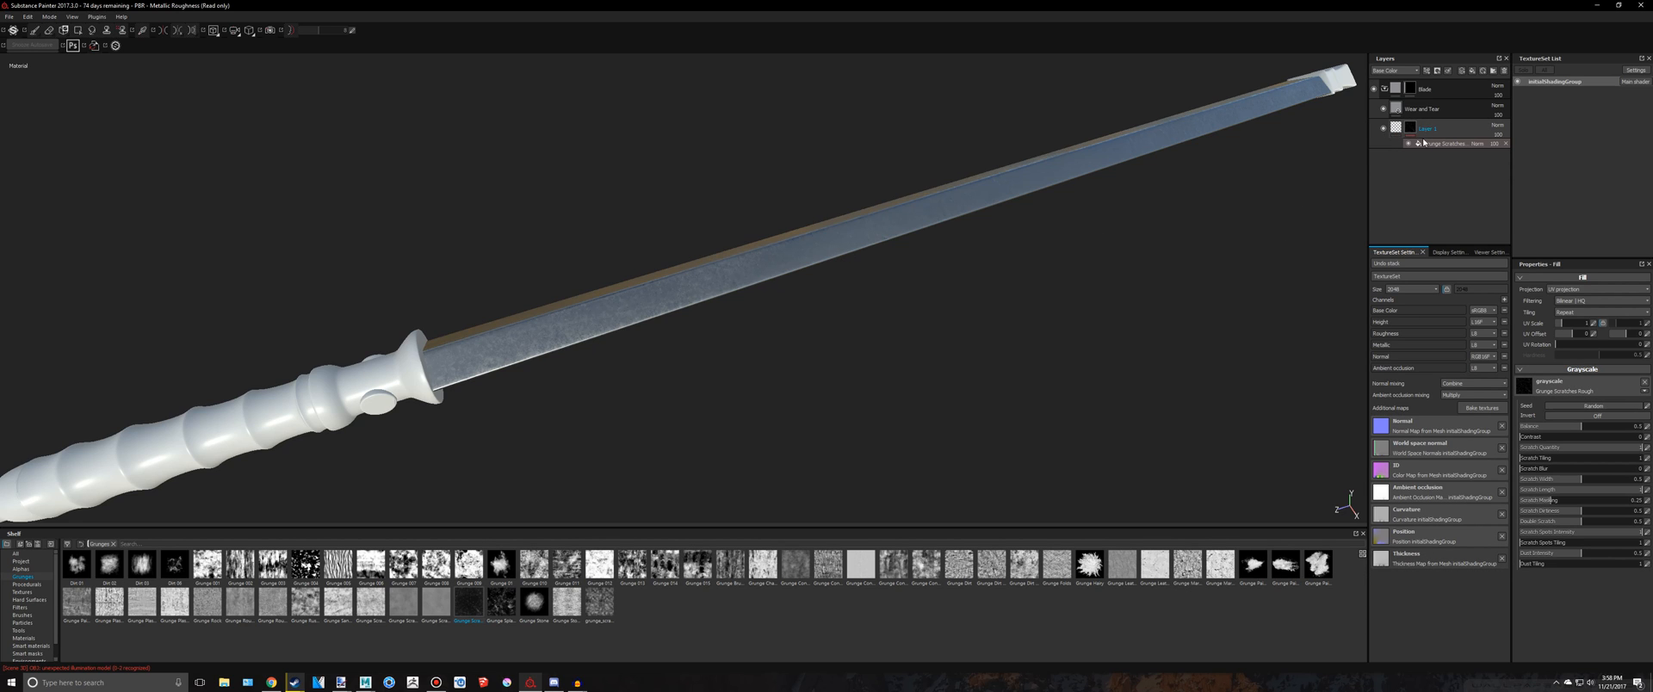
Move the masked paint layer above Wear and Tear and rename it Scratches
drag(1424, 136, 1439, 104)
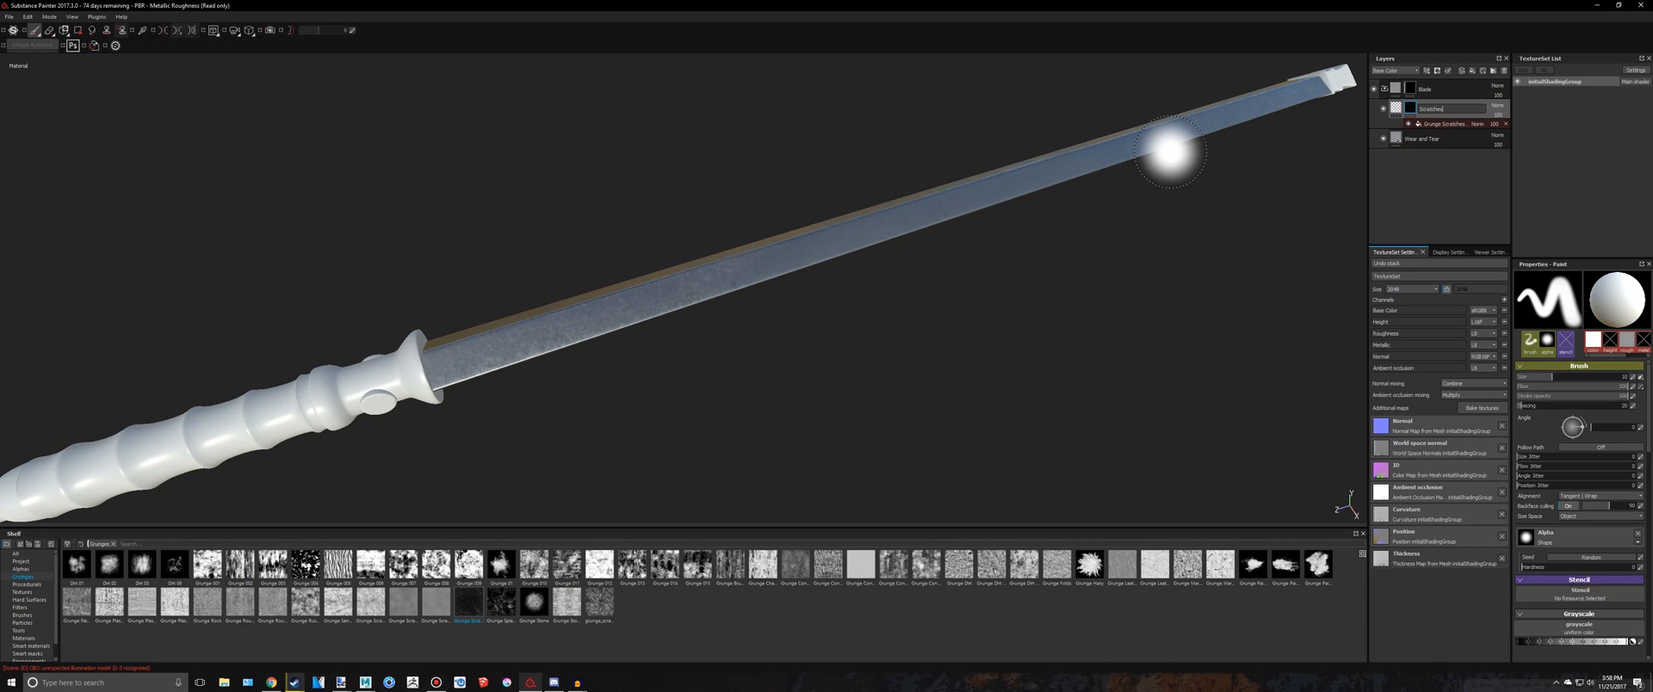
scroll(789, 313, up, 5)
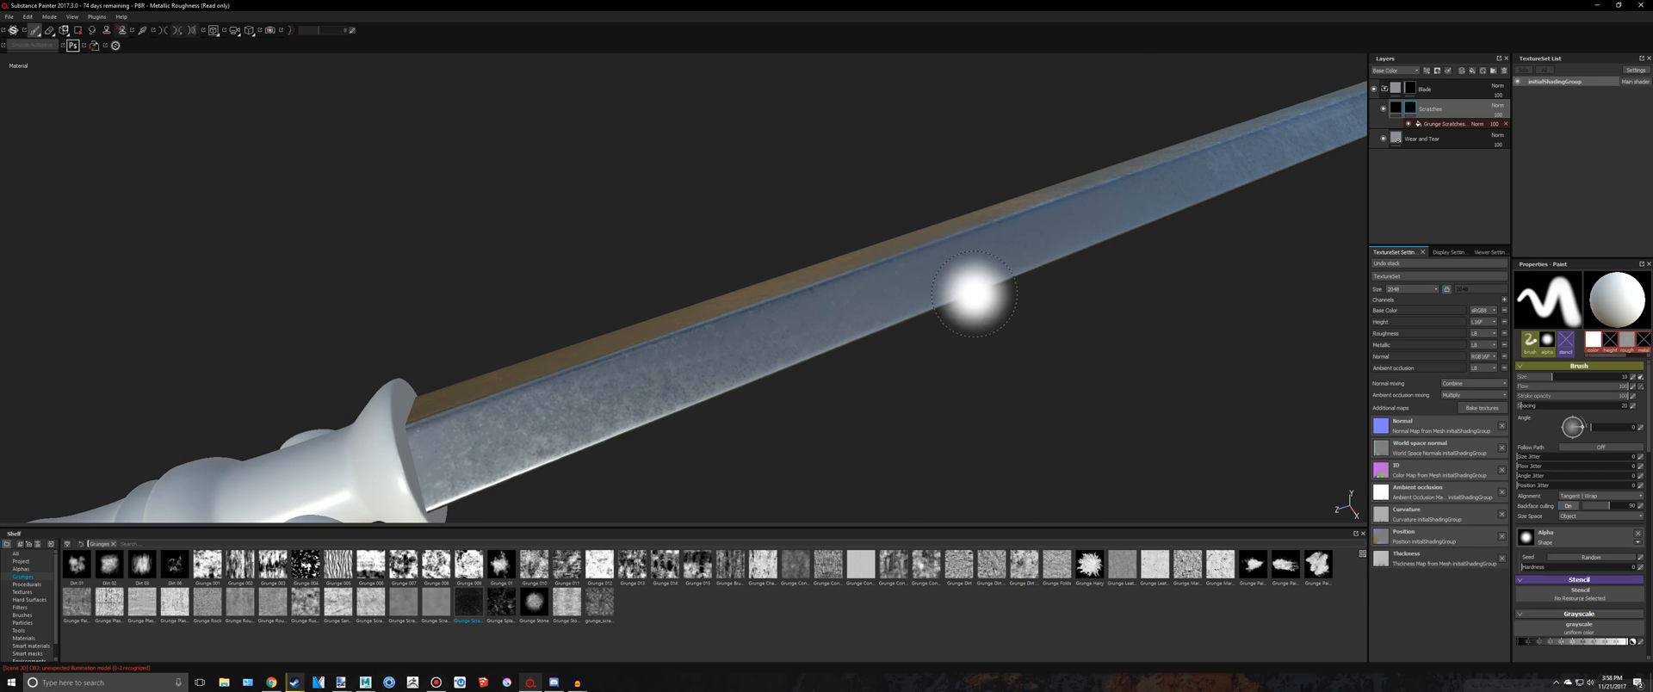
alt+drag(1014, 168, 861, 196)
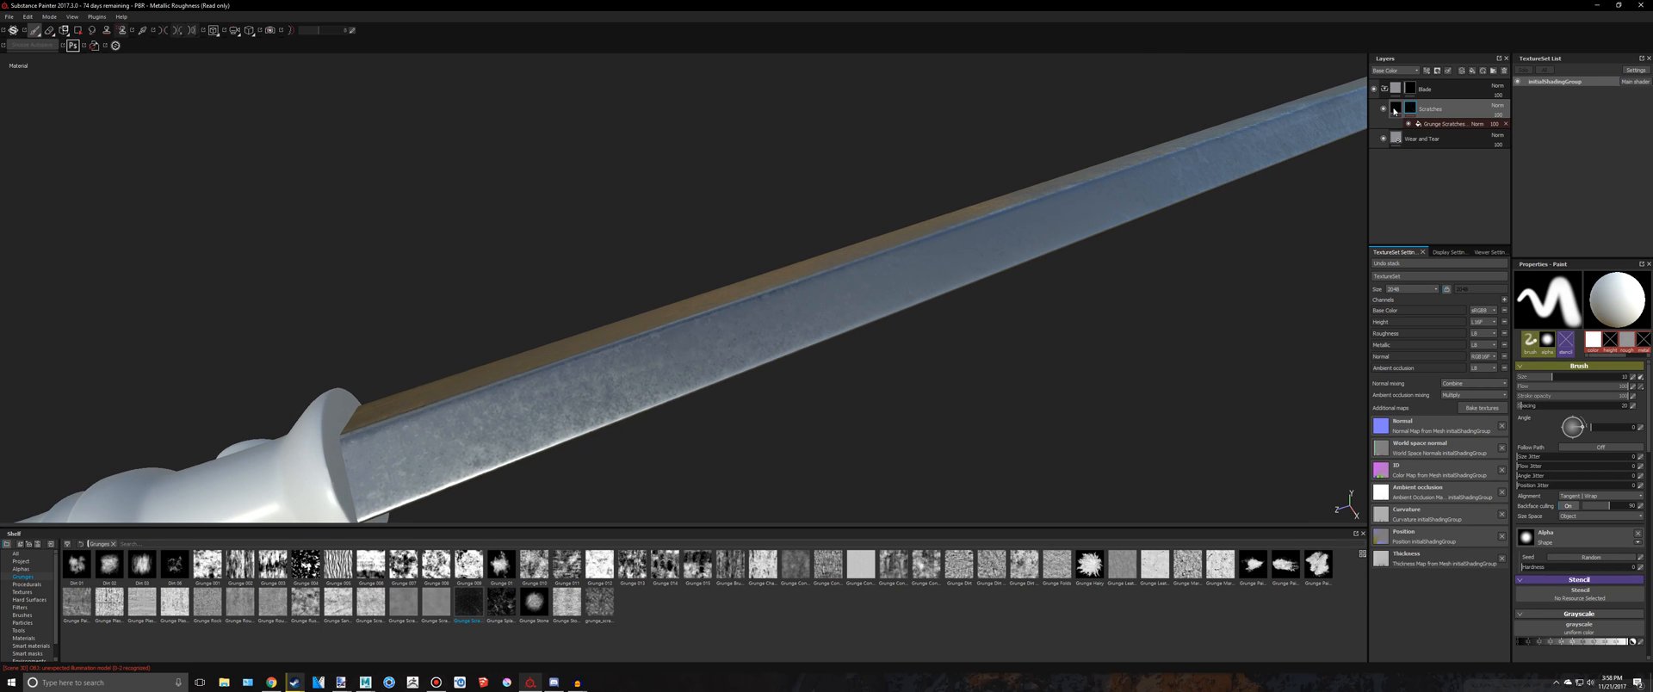
Select the Scratches layer's content and set its paint base color to black
click(1396, 109)
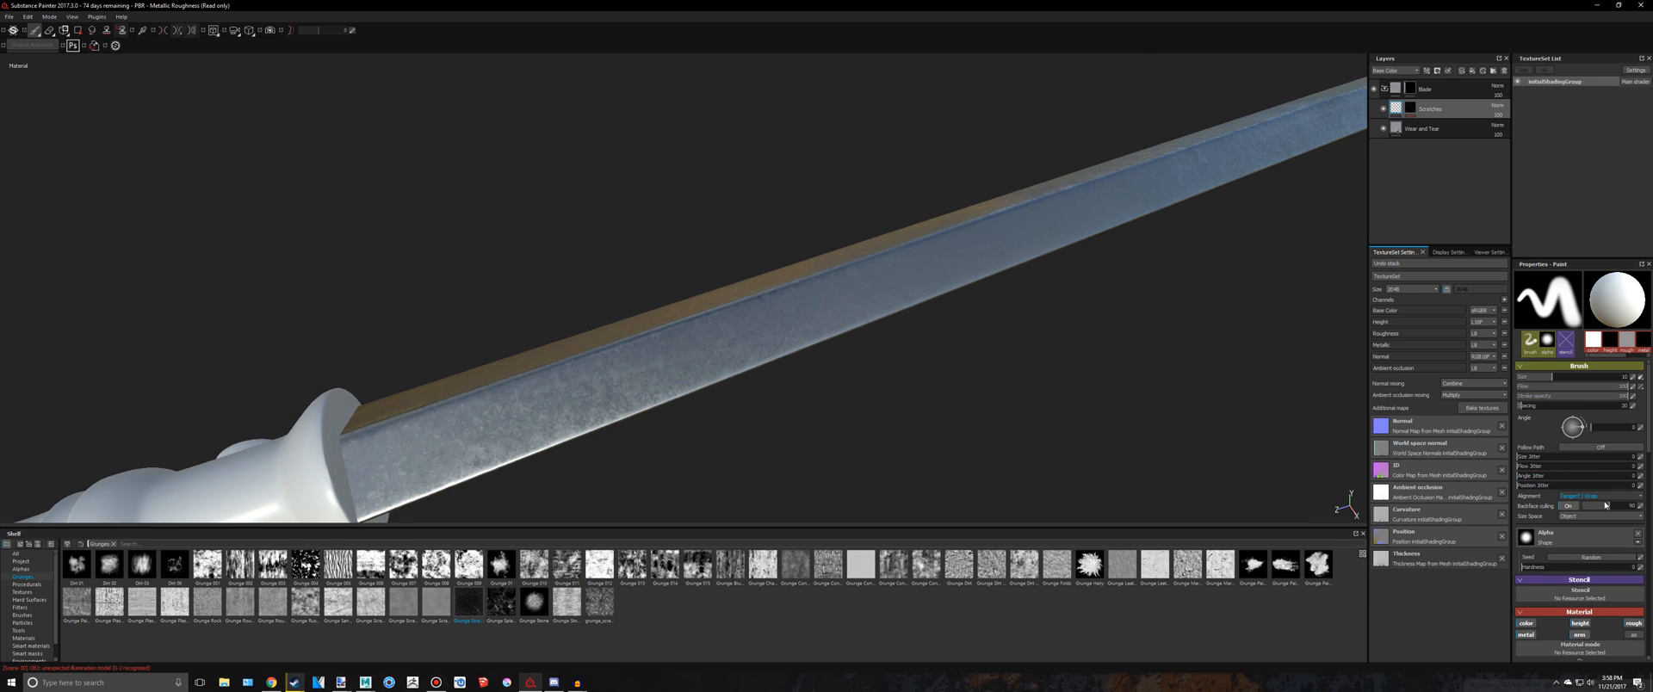
scroll(1605, 506, down, 3)
scroll(1604, 499, down, 3)
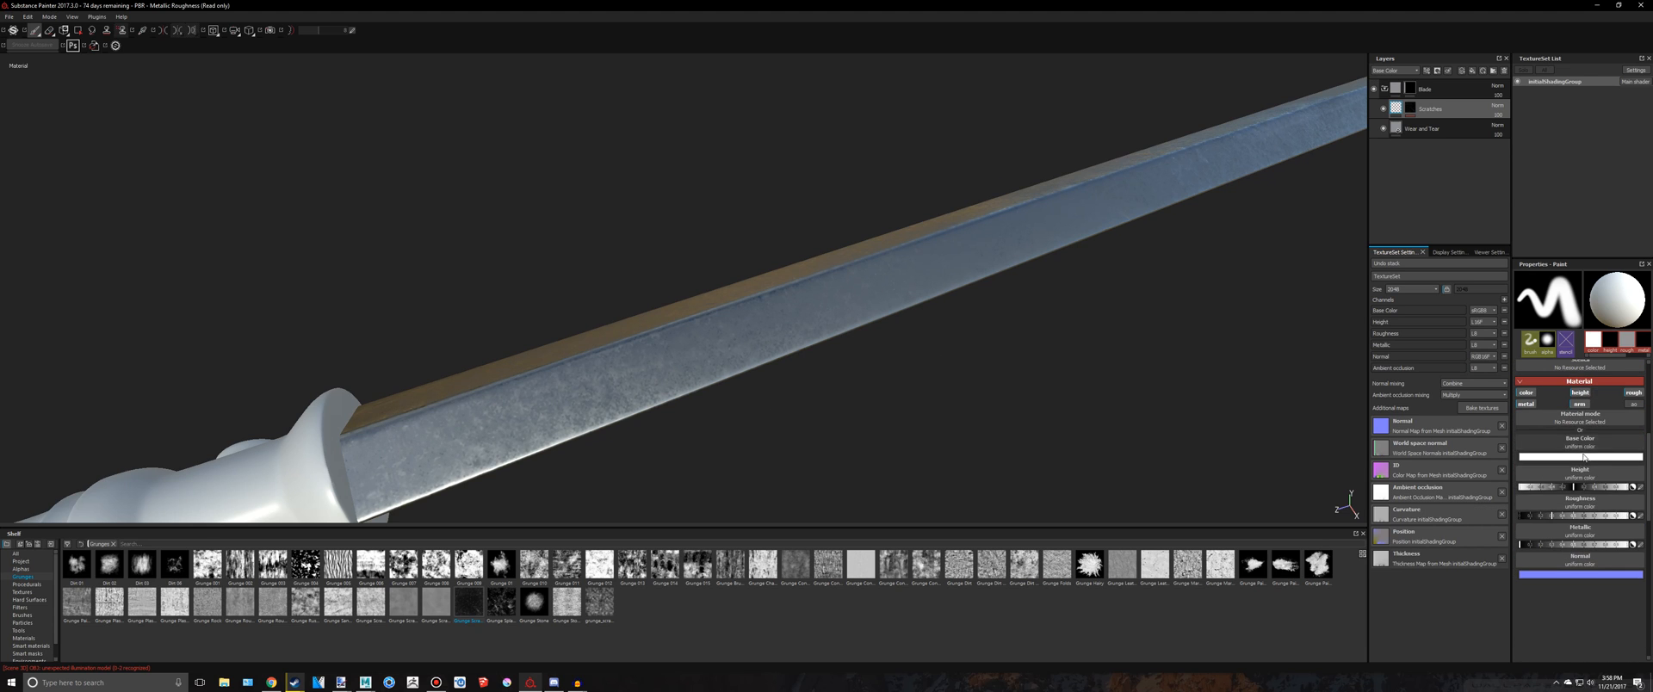
click(1602, 457)
click(1626, 475)
drag(1627, 477, 1629, 503)
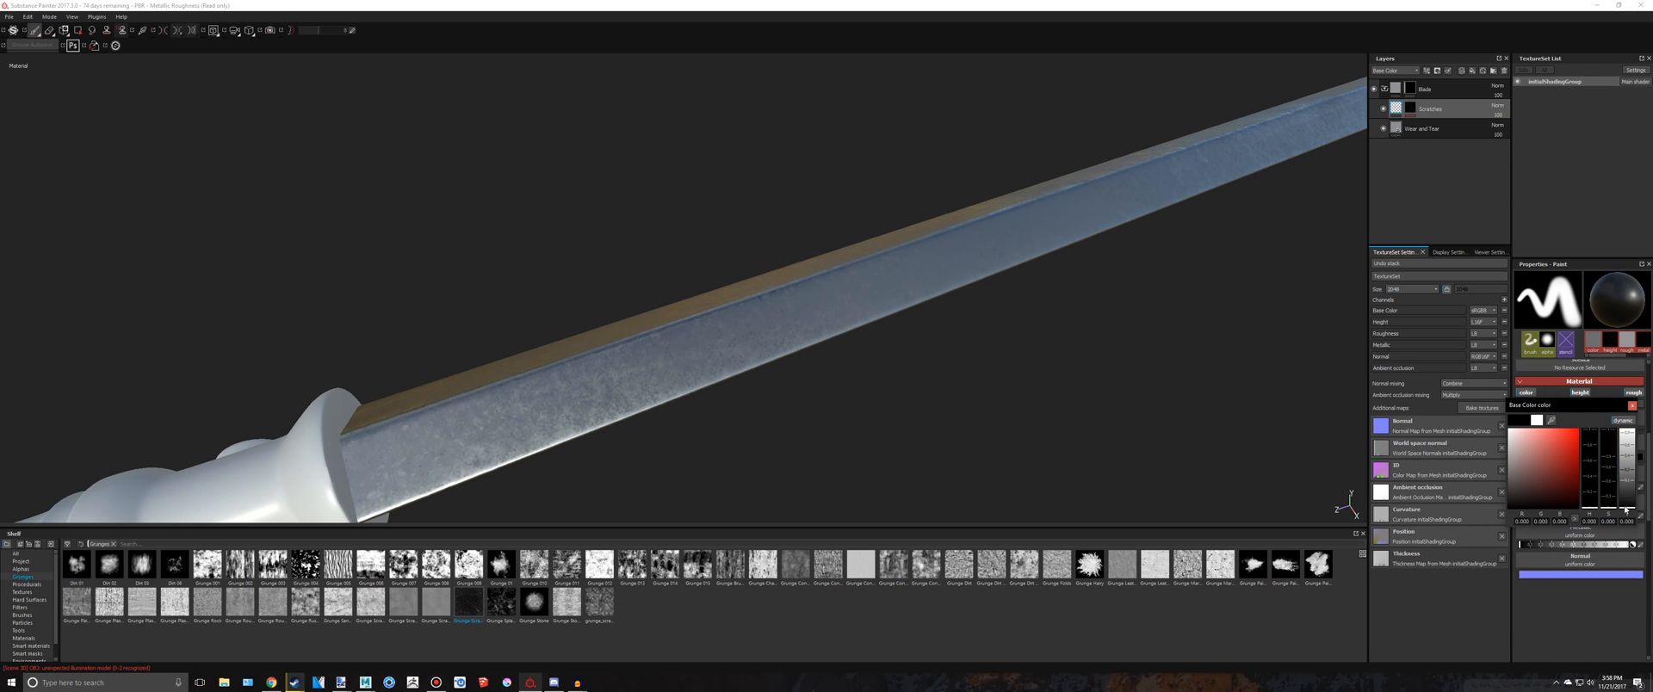
Polygon-fill the blade geometry with white on the Scratches layer, undoing the first fill and repeating it
click(1633, 406)
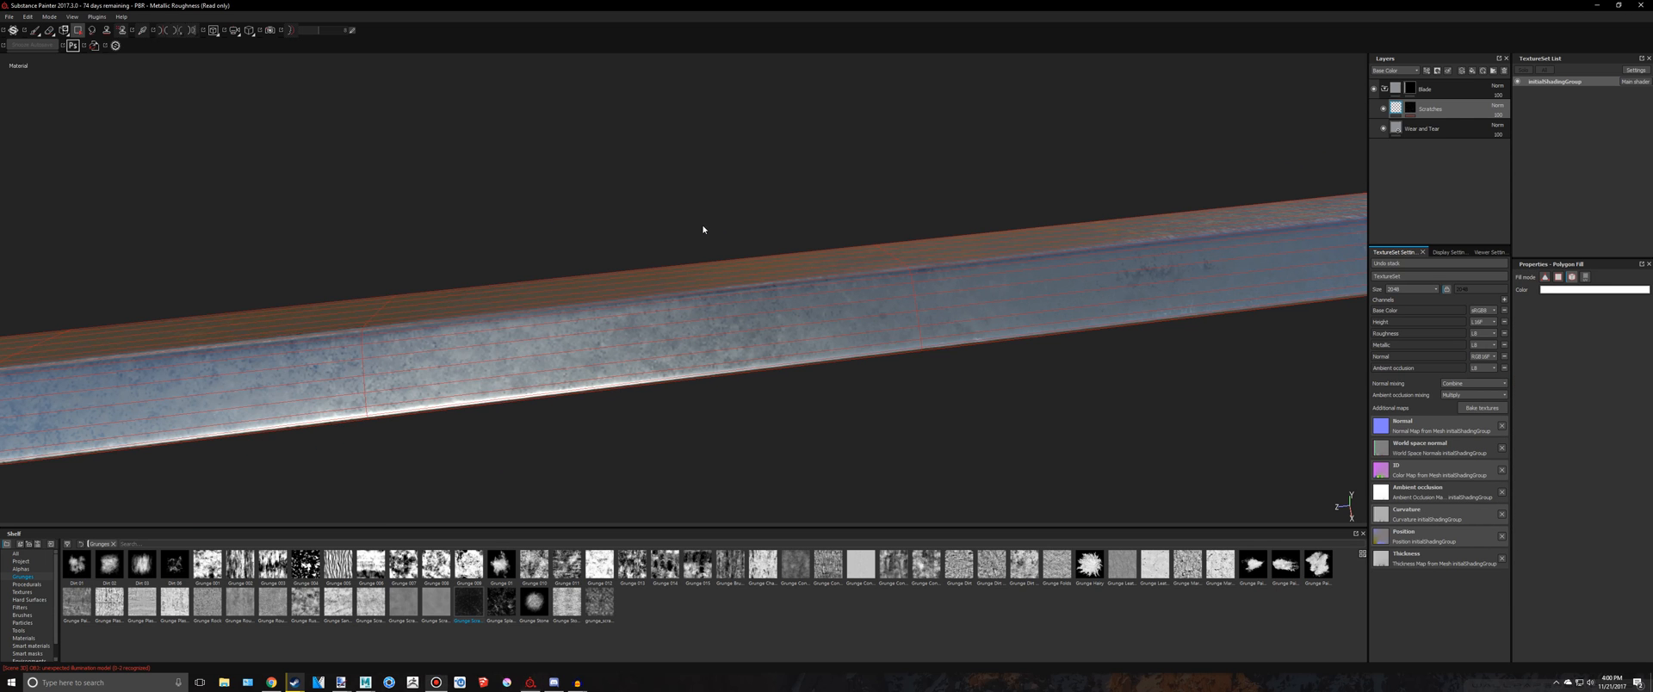
scroll(629, 390, down, 2)
alt+drag(576, 368, 511, 350)
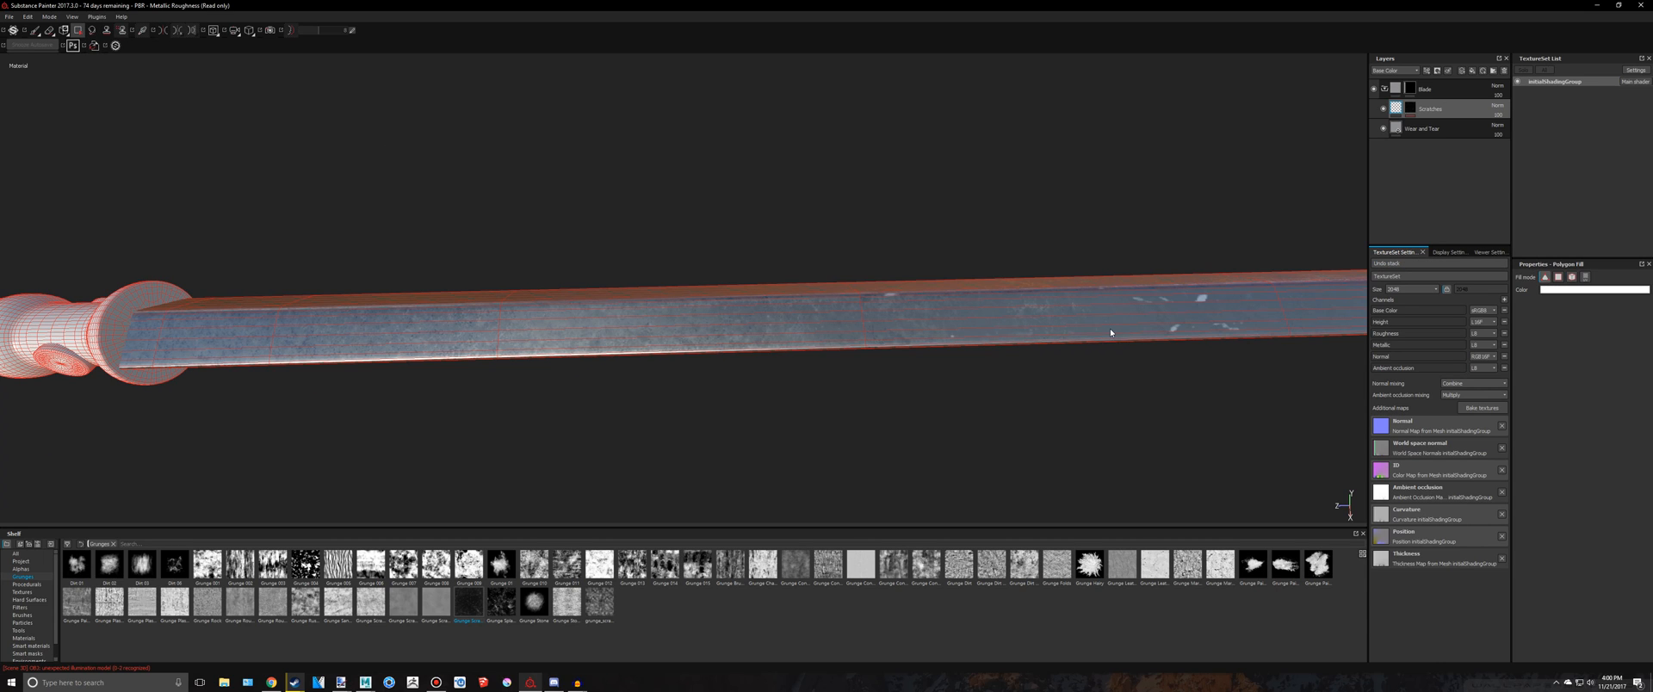
key(ctrl+z)
click(1189, 328)
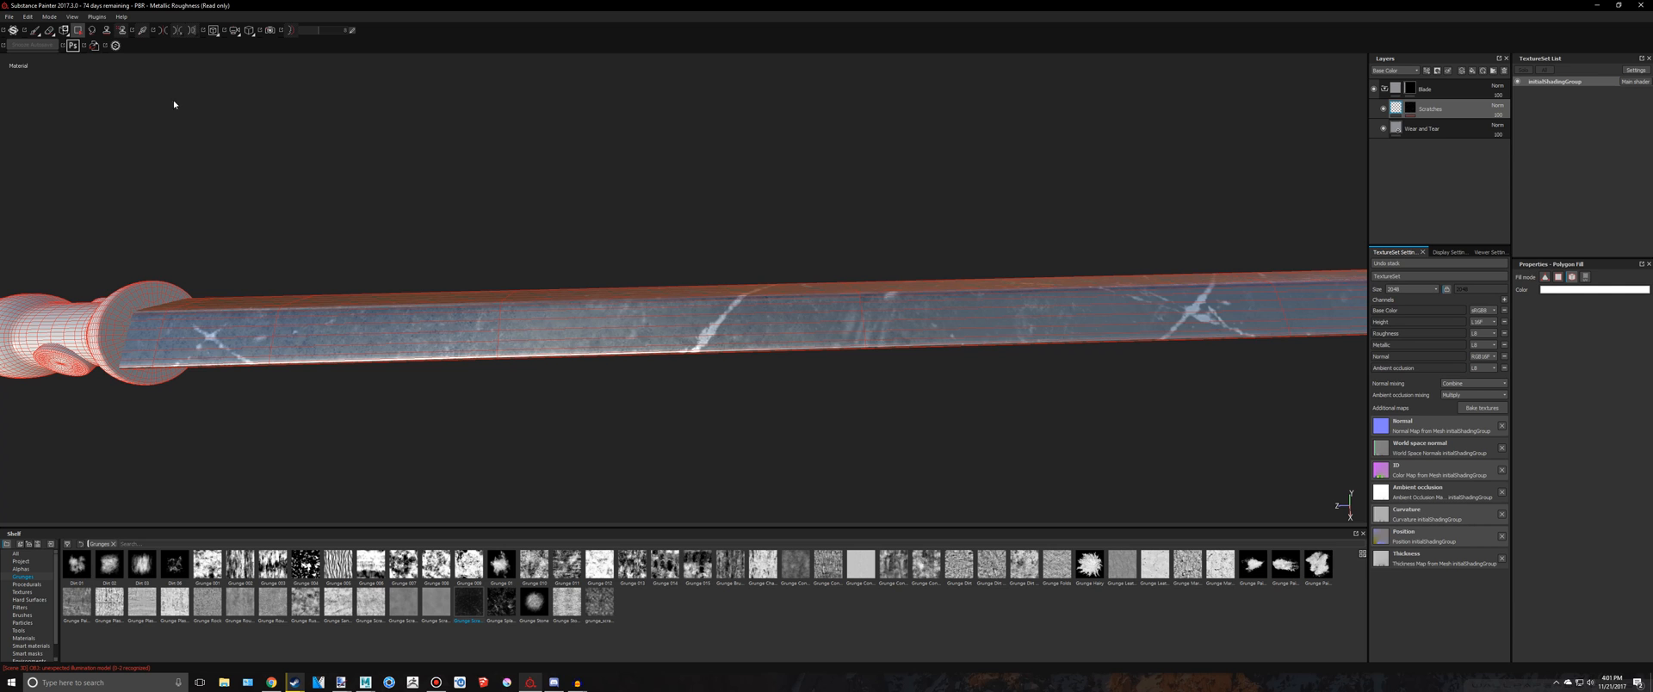
Switch to the Paint brush, set its base color to dark red and lower its height below neutral
click(35, 30)
mouse_move(605, 258)
alt+mouse_down()
mouse_move(853, 306)
mouse_move(1291, 258)
alt+mouse_up()
scroll(559, 290, down, 3)
alt+middle_drag(600, 252, 958, 401)
alt+drag(959, 401, 927, 408)
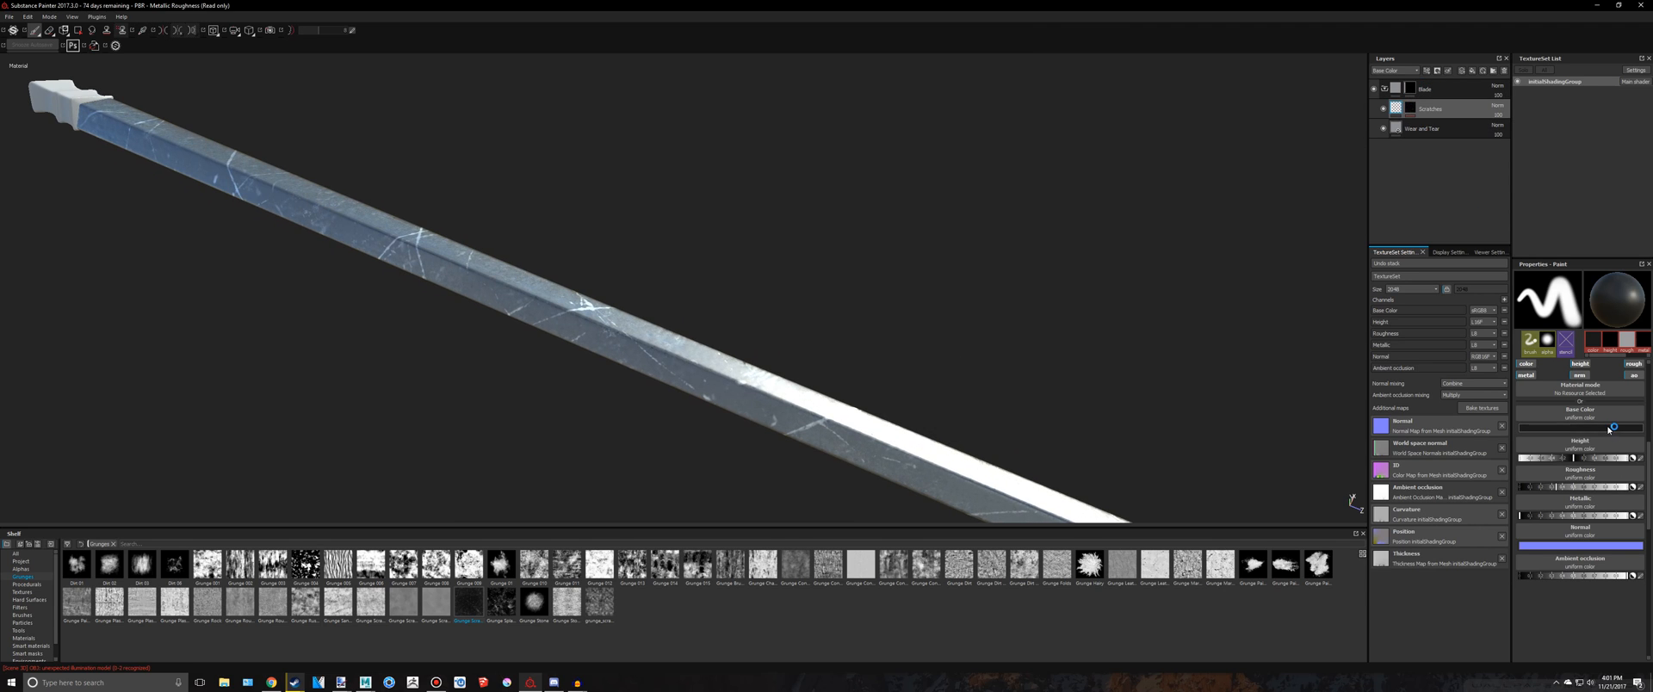
click(1580, 428)
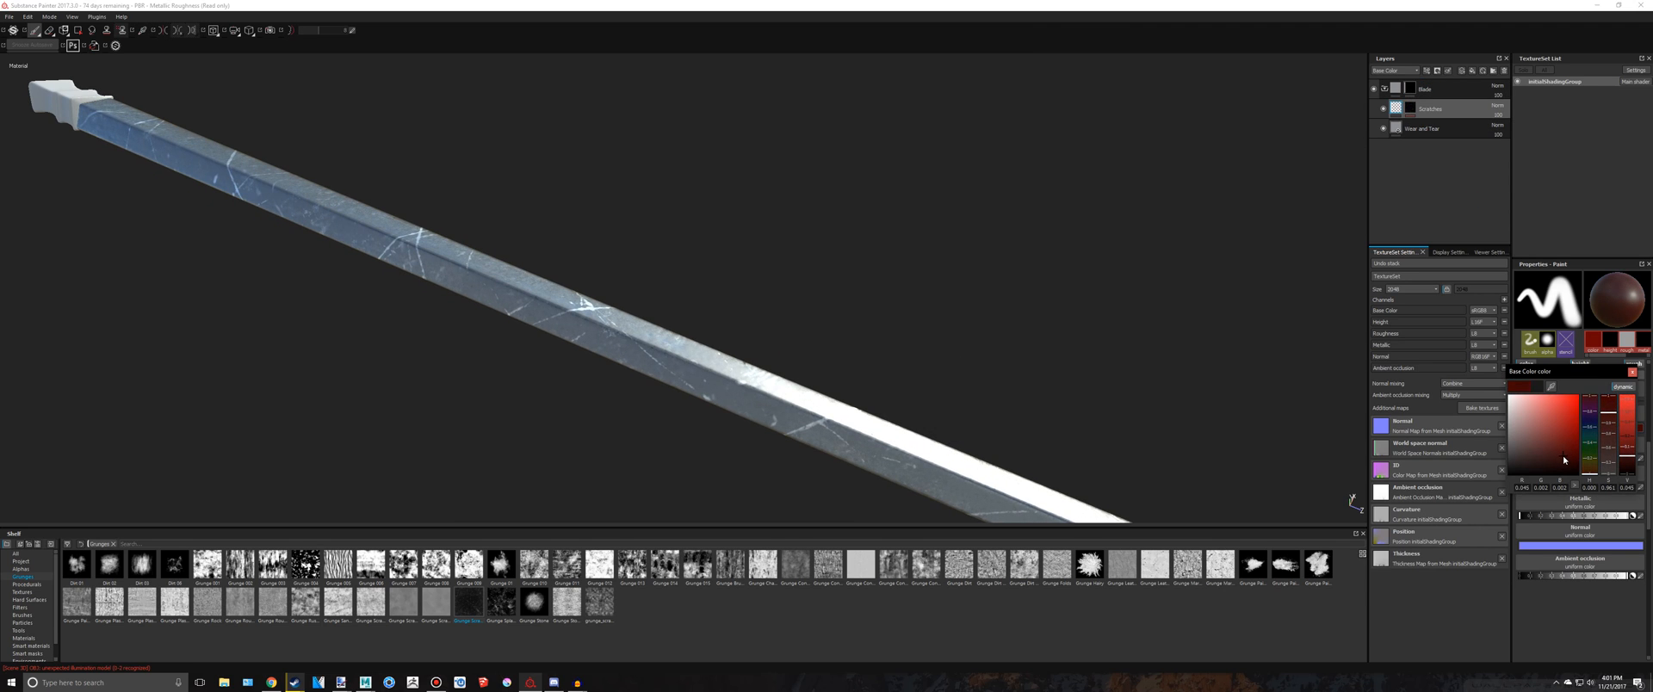
click(1633, 374)
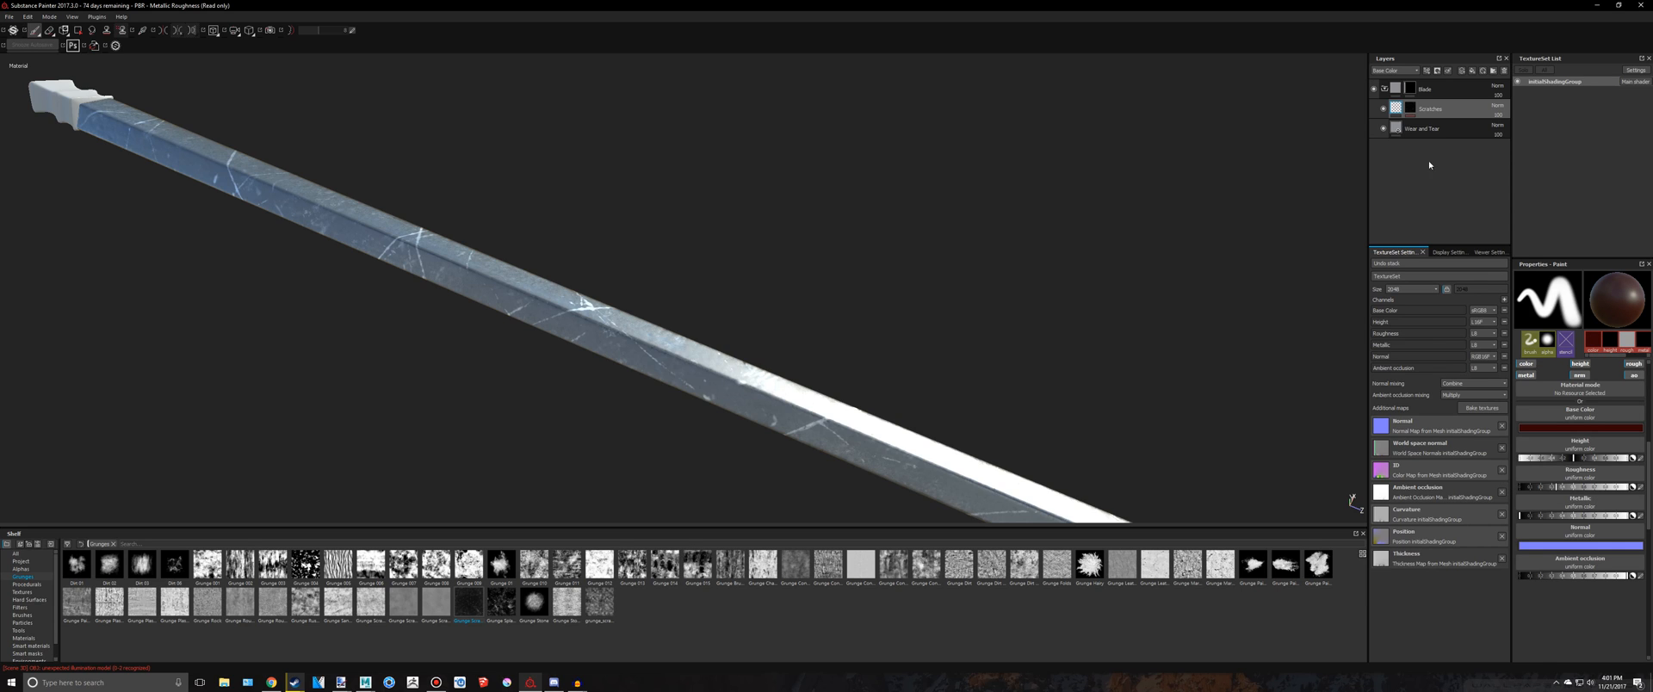
click(1557, 458)
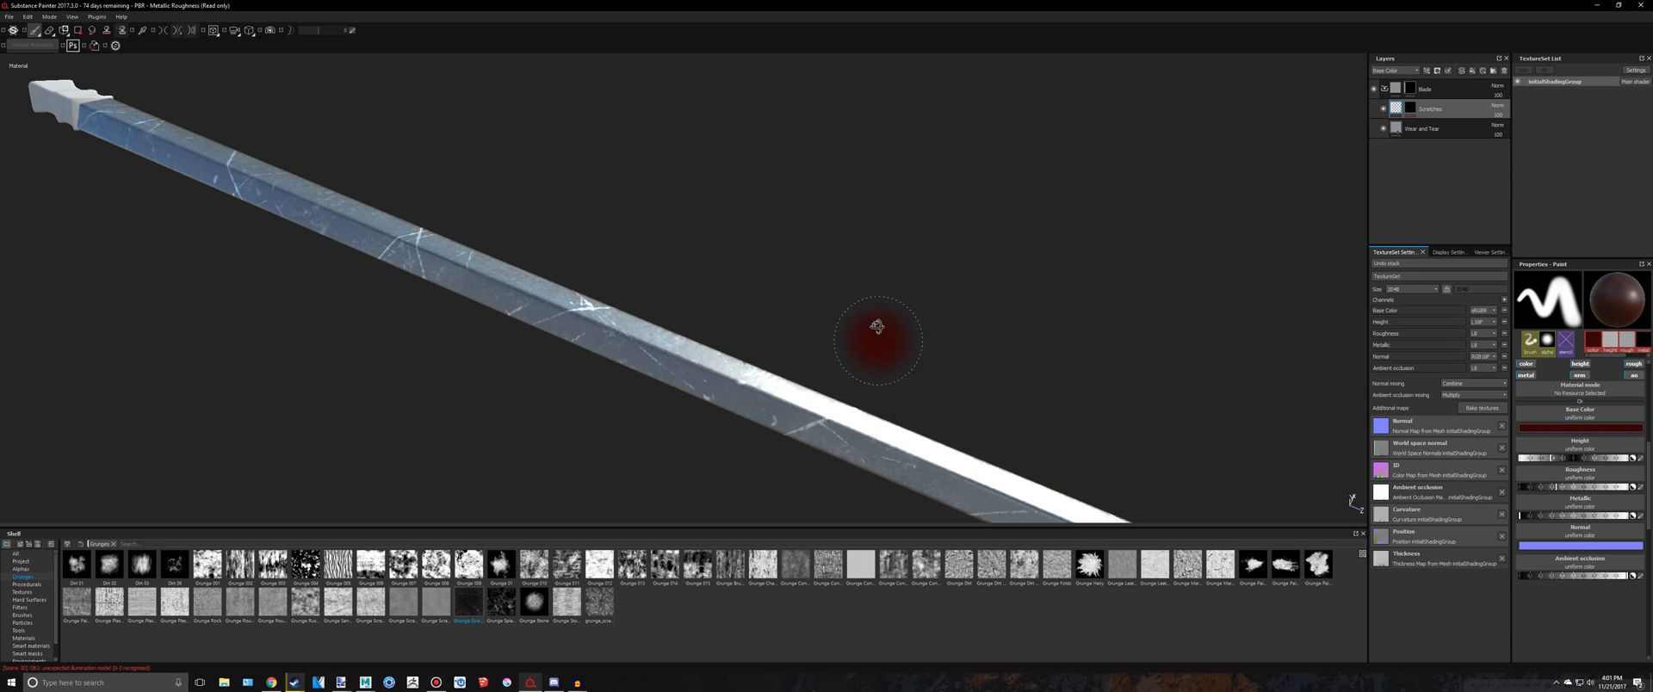
mouse_move(875, 339)
alt+mouse_down()
mouse_move(875, 214)
mouse_move(831, 324)
mouse_move(569, 379)
mouse_move(753, 489)
mouse_move(373, 234)
mouse_move(818, 456)
alt+mouse_up()
scroll(831, 324, up, 5)
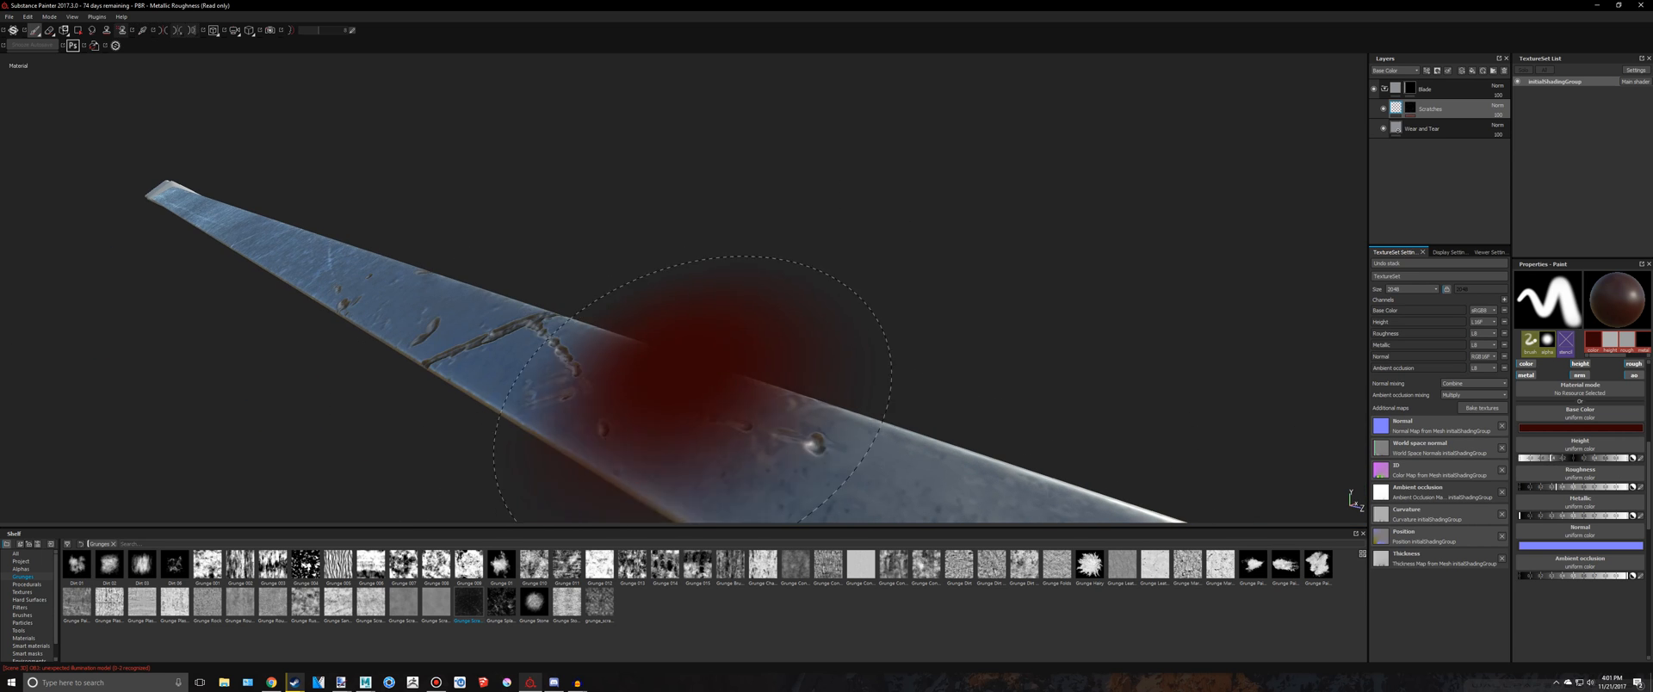
key(ctrl+z)
alt+drag(697, 271, 771, 332)
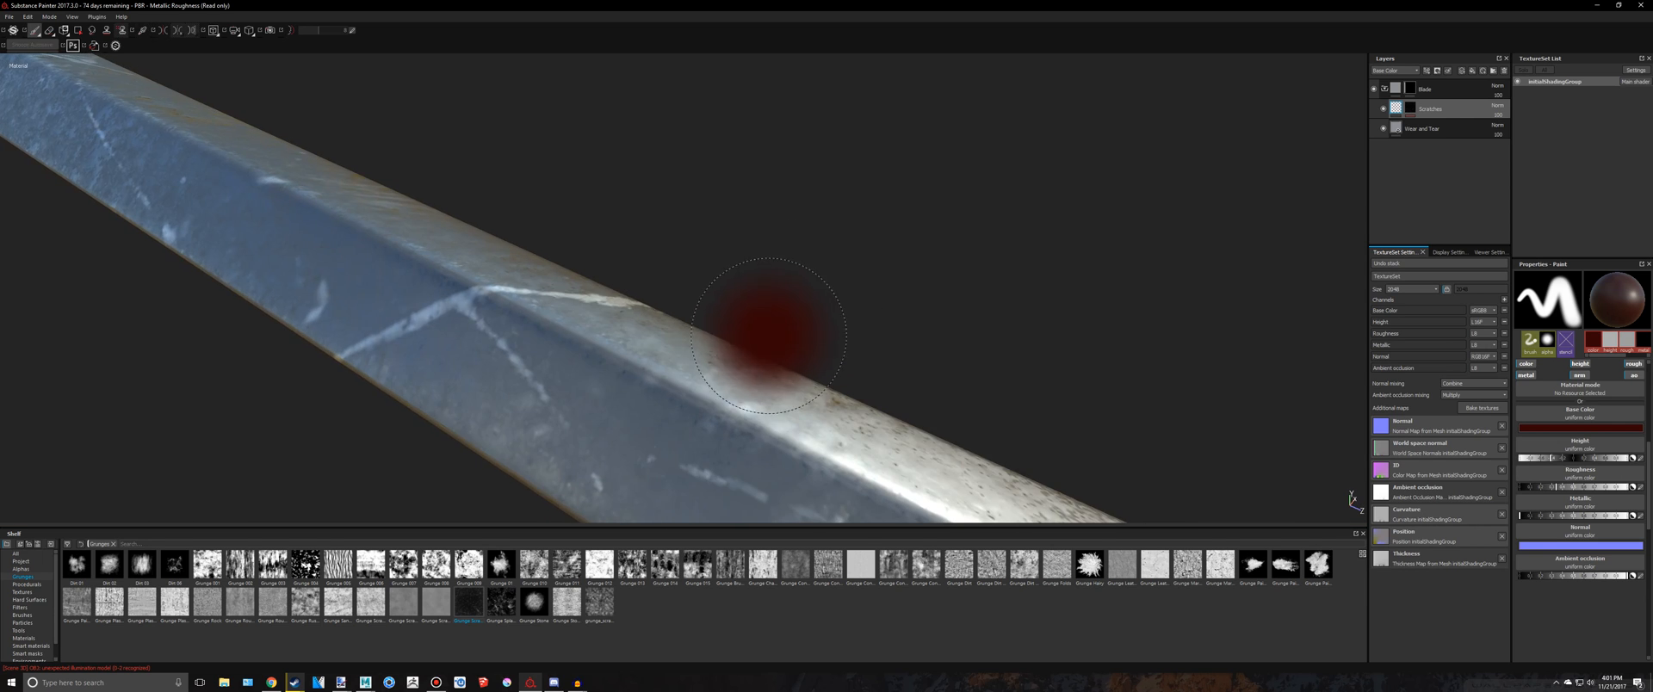
alt+middle_drag(772, 332, 901, 306)
click(1409, 112)
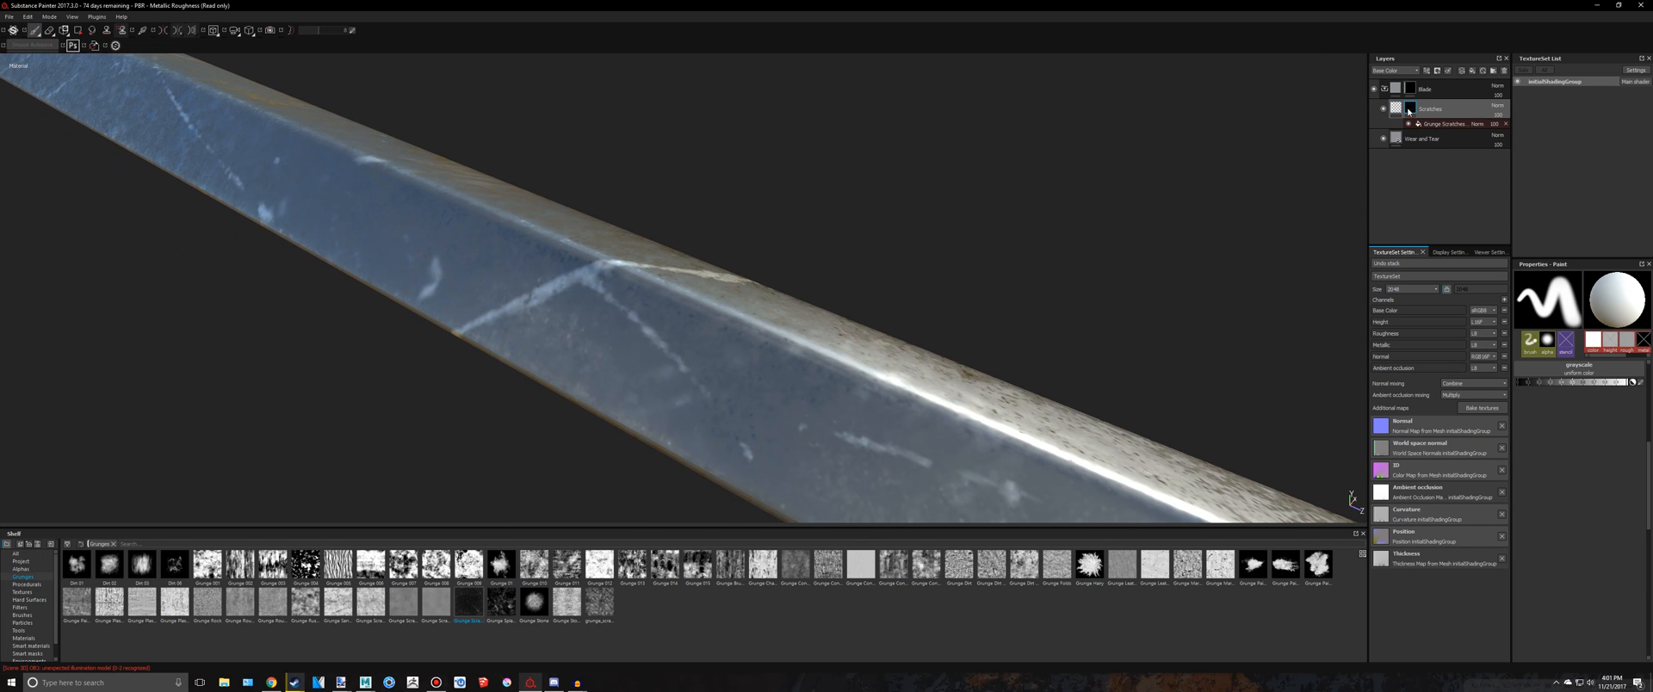
click(1396, 108)
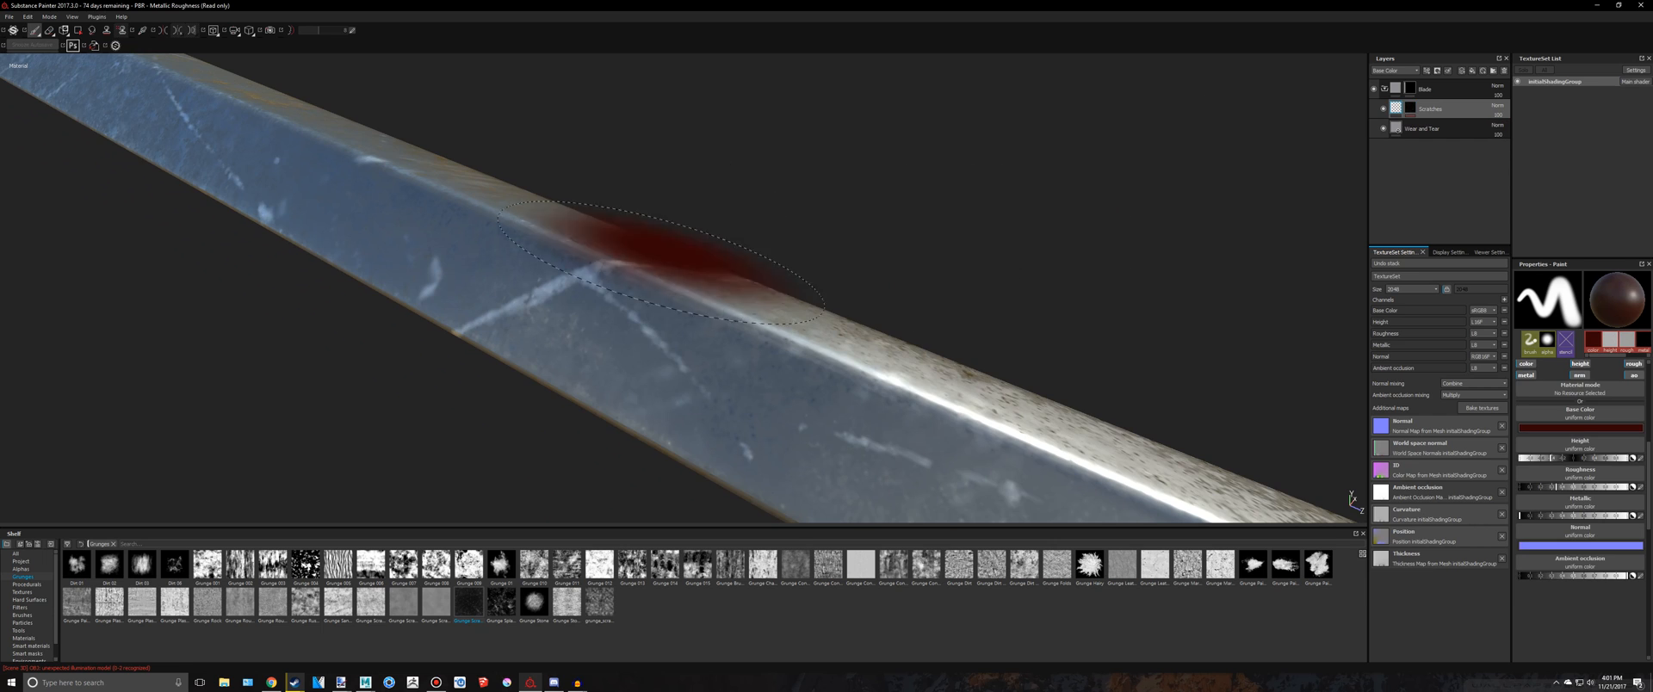
Enlarge the brush to its maximum size and paint dark, recessed scratches across the blade on the Scratches layer
scroll(675, 241, down, 6)
scroll(769, 273, down, 4)
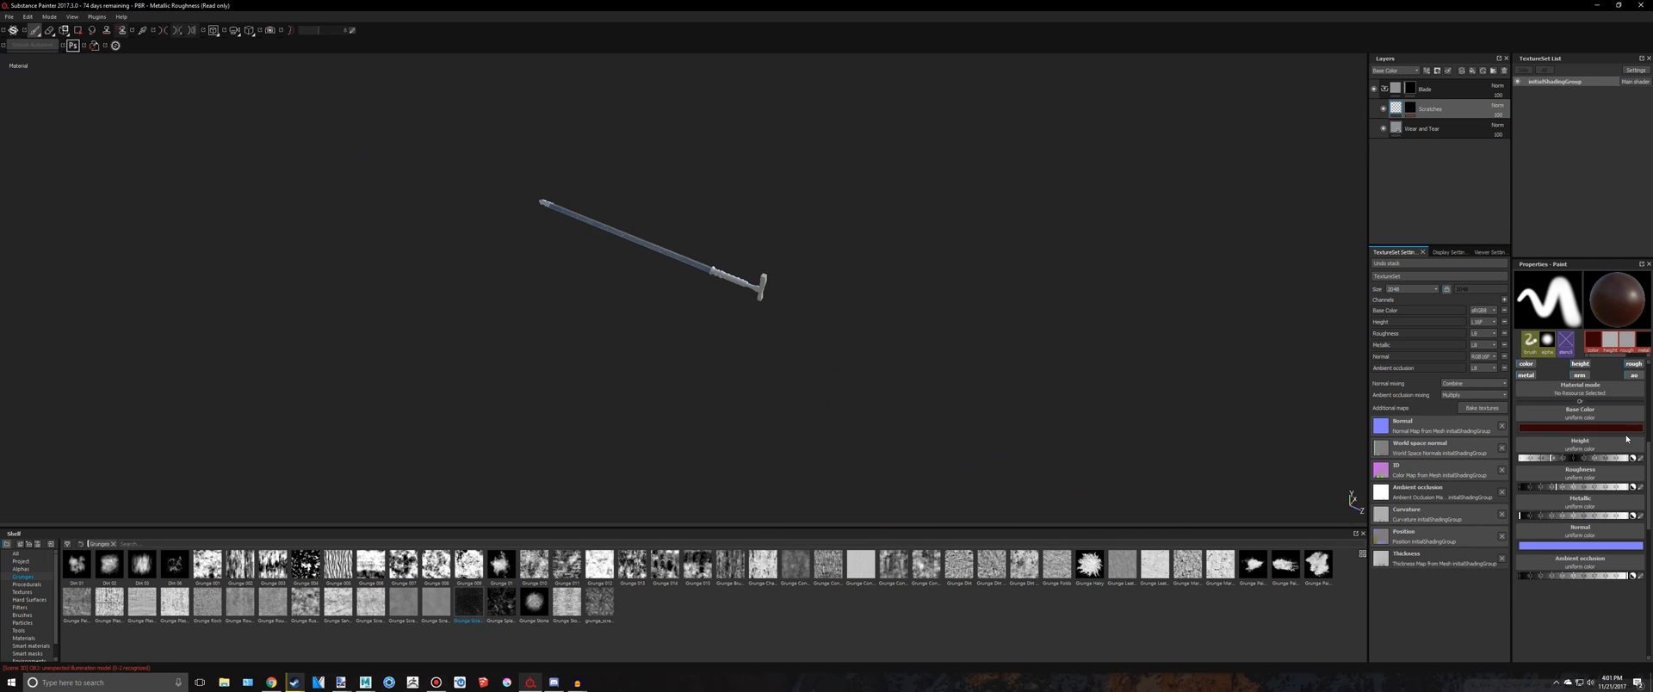
scroll(1583, 399, up, 5)
drag(1569, 381, 1630, 379)
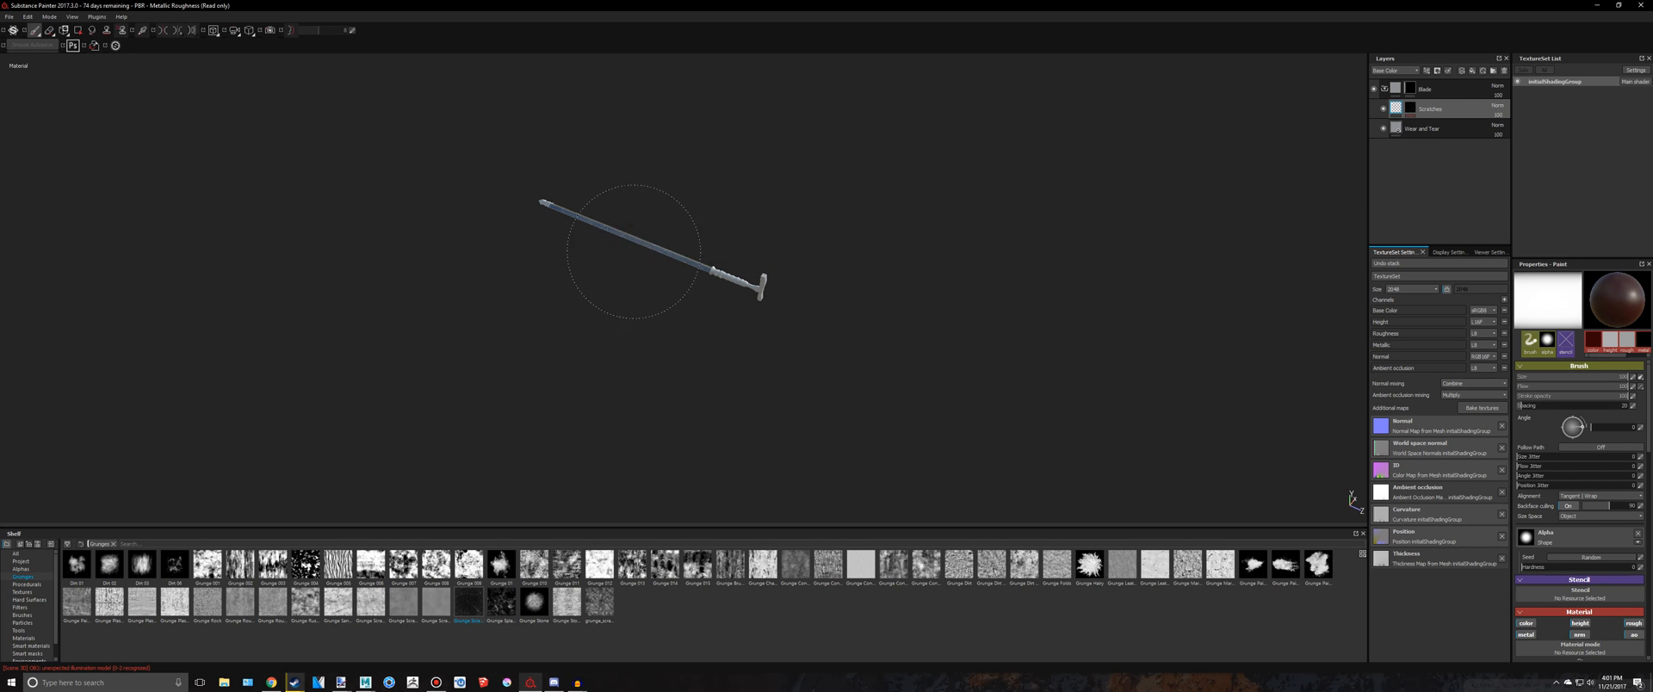
scroll(683, 258, up, 8)
mouse_move(805, 275)
mouse_down()
mouse_move(842, 435)
mouse_move(905, 433)
mouse_up()
alt+middle_drag(690, 221, 1066, 390)
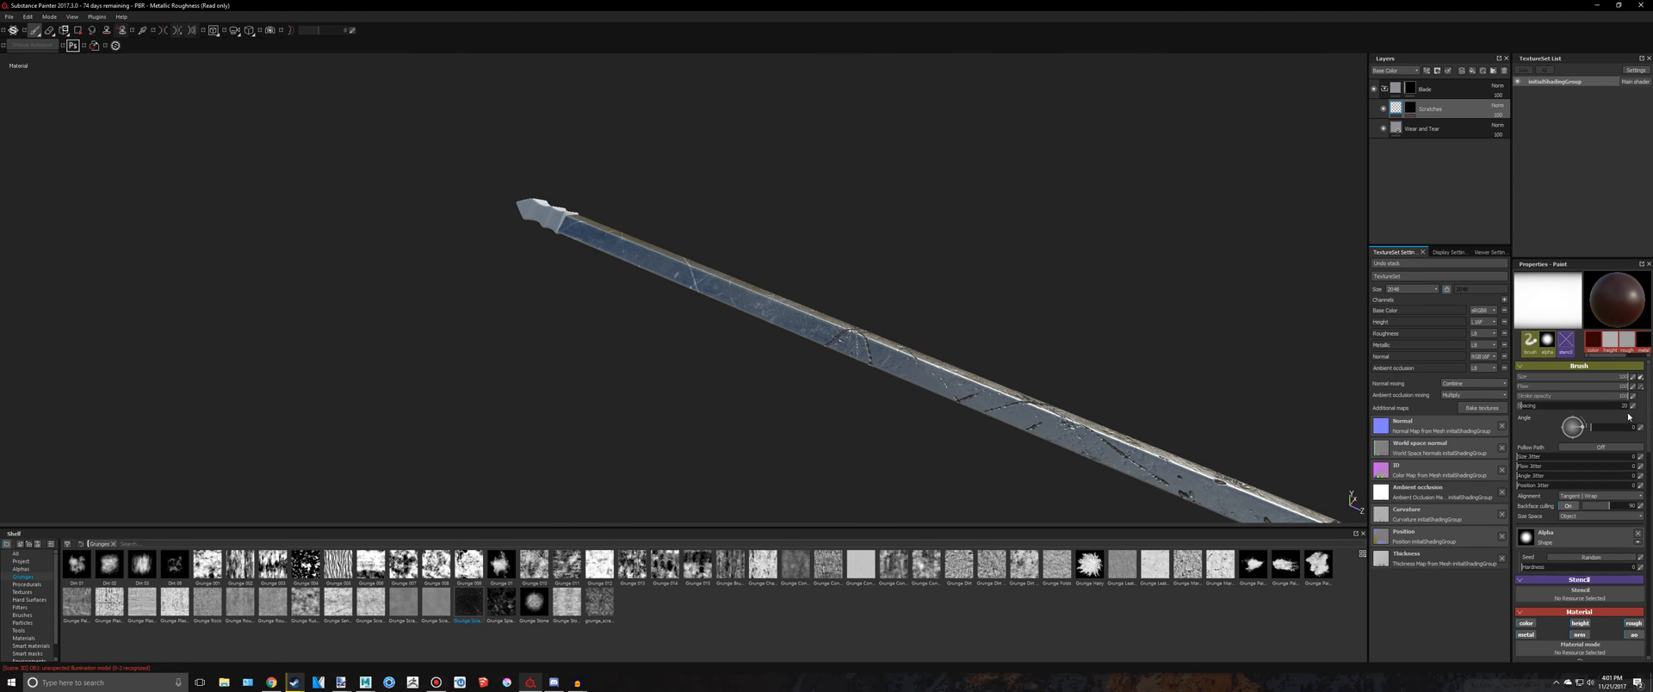
Reduce the brush size to about 25 and paint the scratches on the blade sections from the tip toward the middle
click(1573, 377)
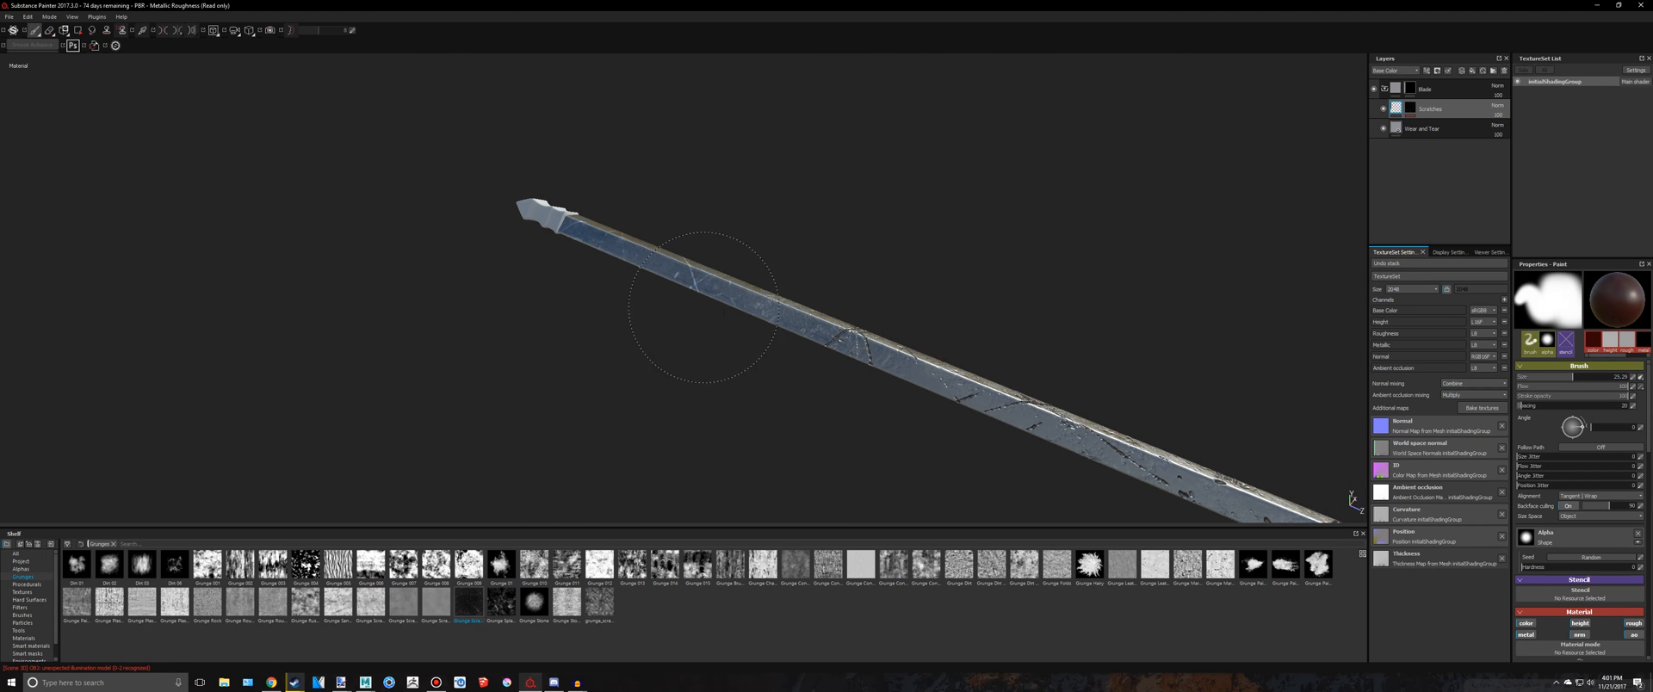
alt+right_drag(775, 320, 694, 283)
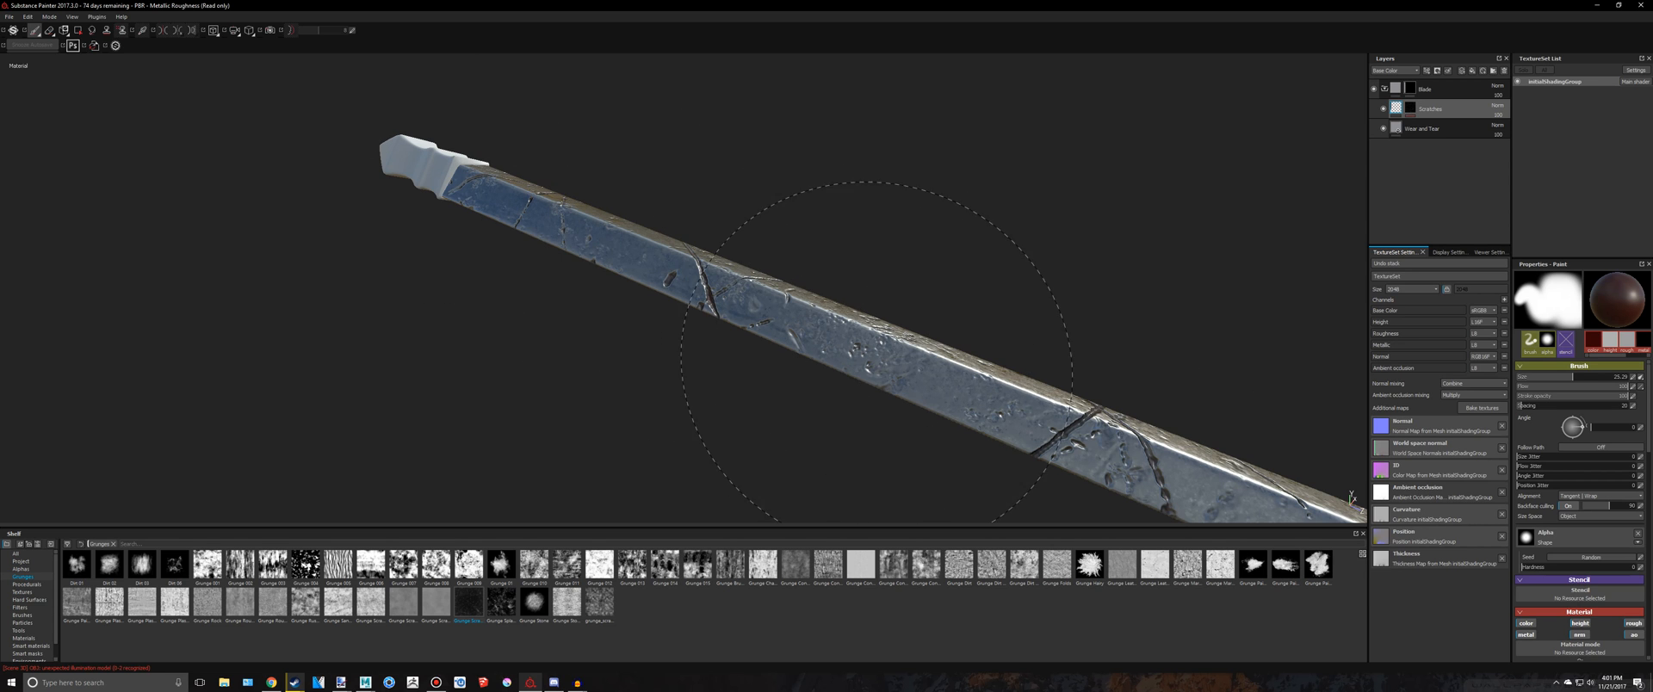
mouse_move(877, 353)
alt+mouse_down()
mouse_move(849, 276)
mouse_move(819, 399)
alt+mouse_up()
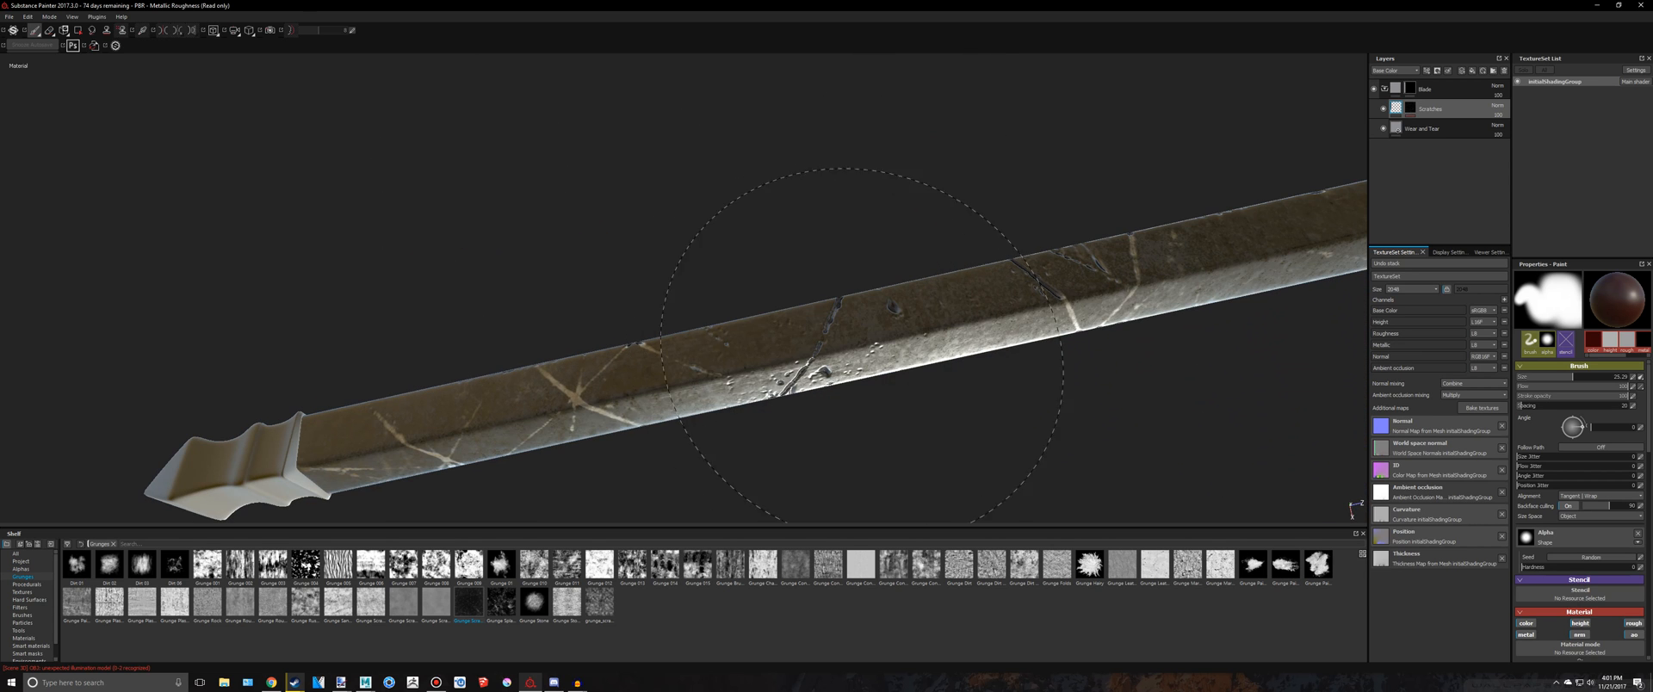
click(369, 464)
alt+middle_drag(1029, 129, 615, 54)
click(699, 156)
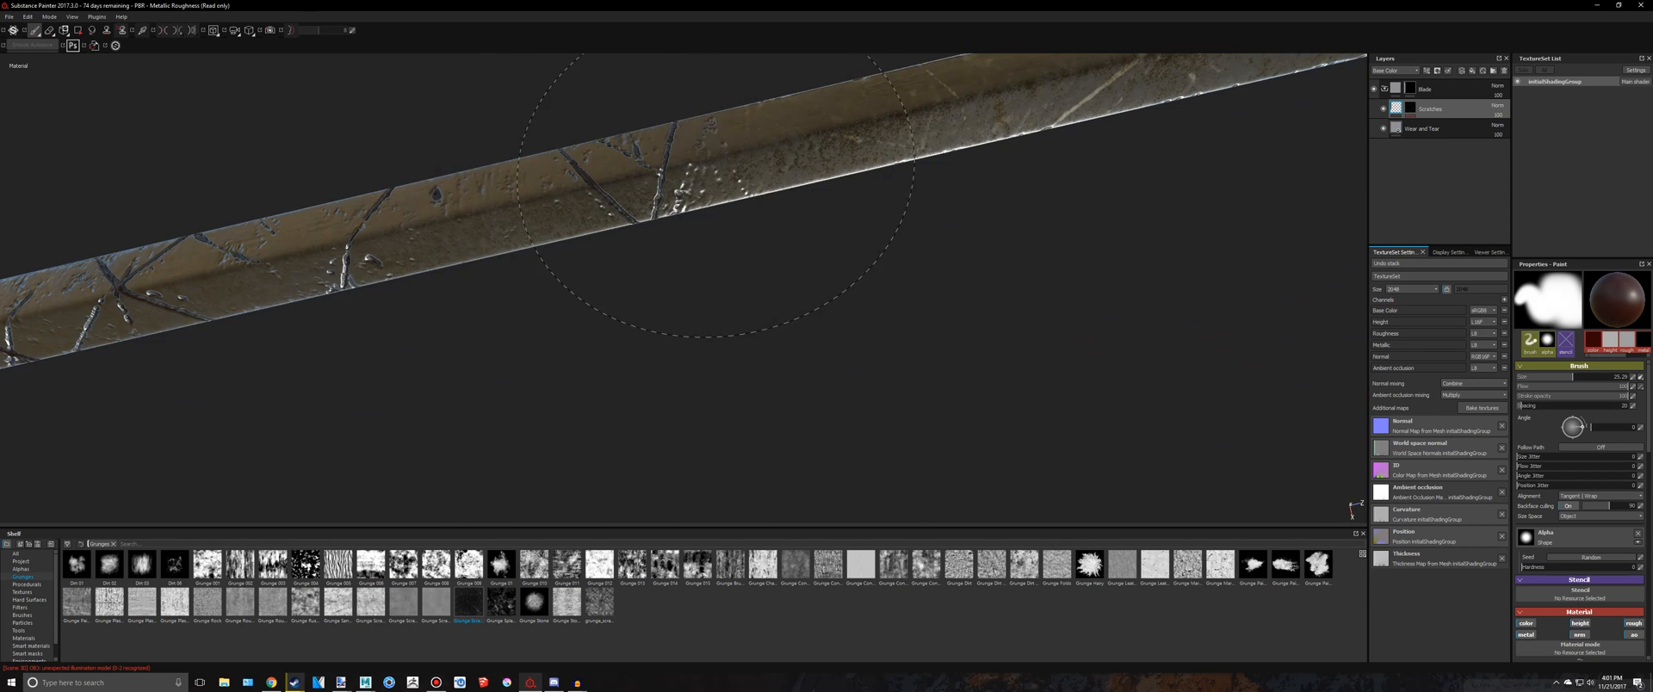
click(1061, 95)
alt+drag(1122, 48, 937, 300)
click(968, 152)
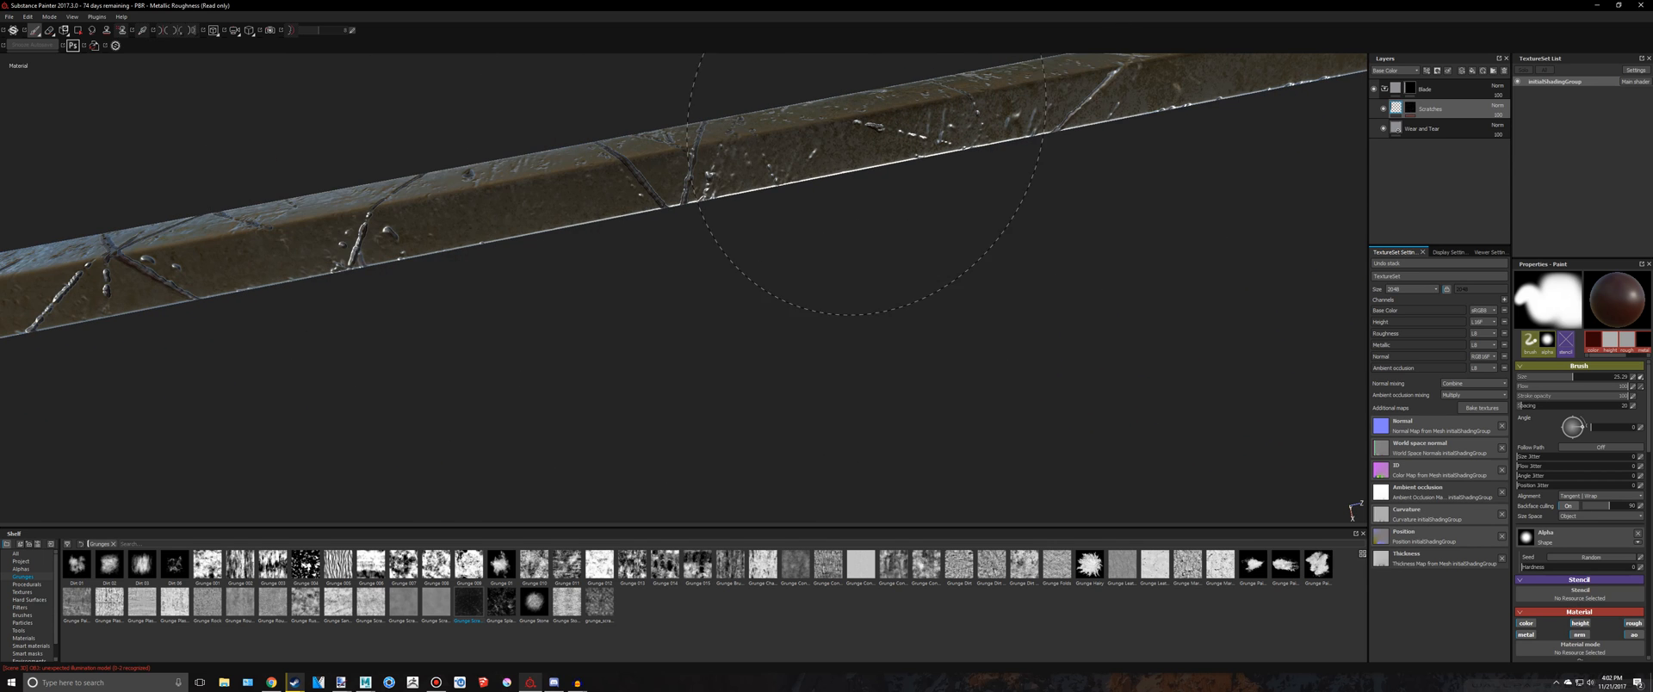
Paint the scratches along the rest of the blade up to the handle and its other sides, and shrink the brush to about 3
alt+middle_drag(1076, 182, 796, 384)
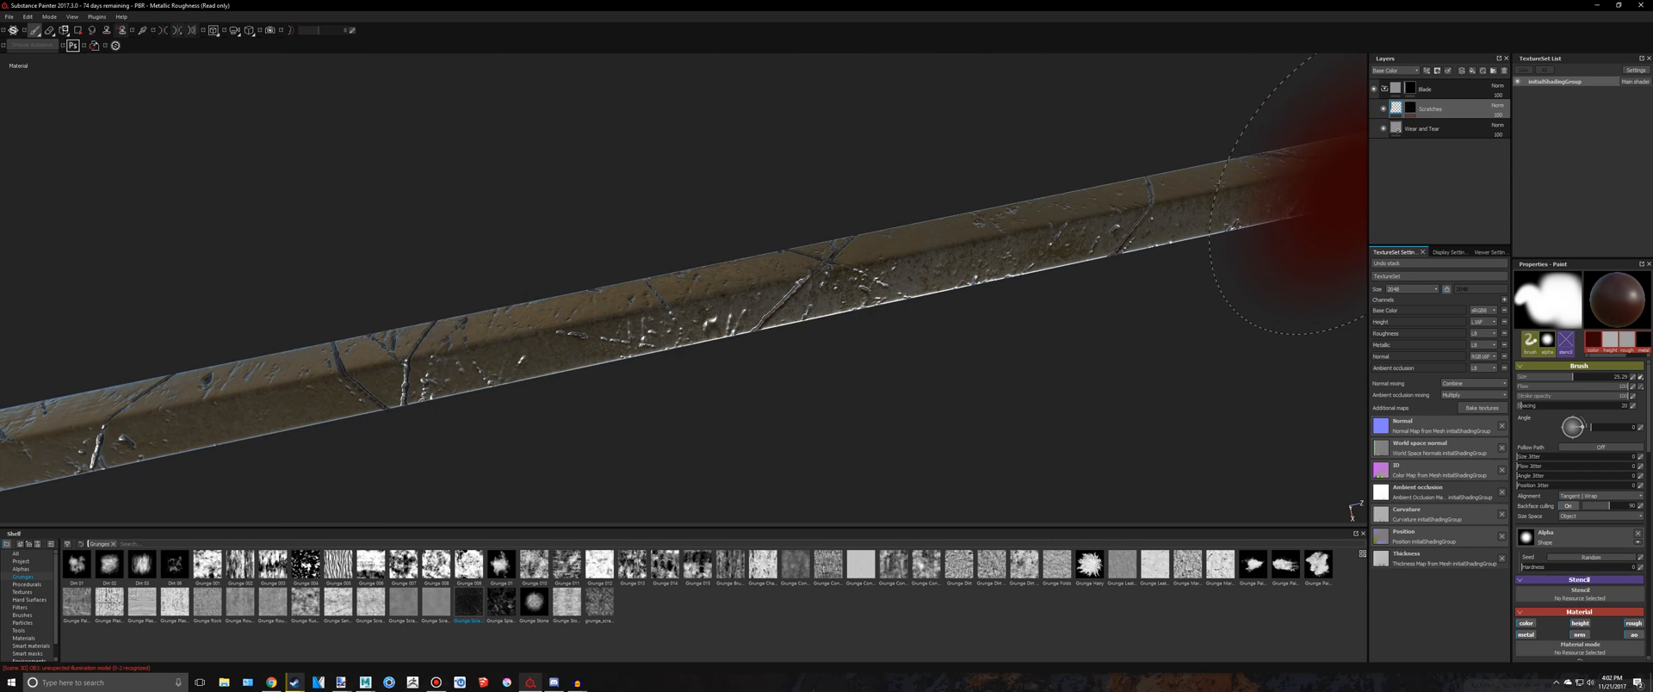
mouse_move(1214, 206)
alt+middle_down()
mouse_move(676, 327)
mouse_move(250, 366)
alt+middle_up()
click(225, 371)
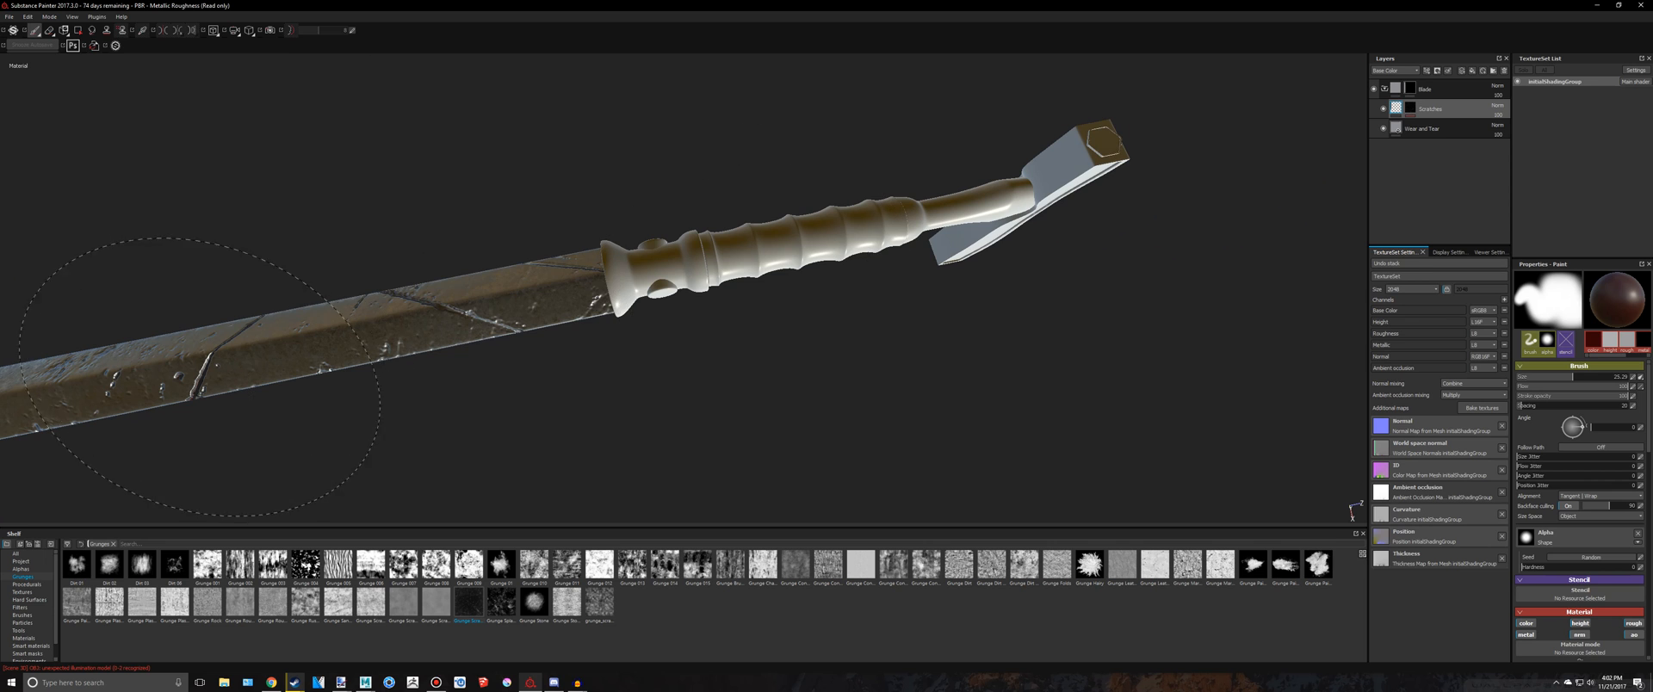
mouse_move(200, 377)
alt+mouse_down()
mouse_move(385, 356)
mouse_move(441, 530)
mouse_move(482, 465)
alt+mouse_up()
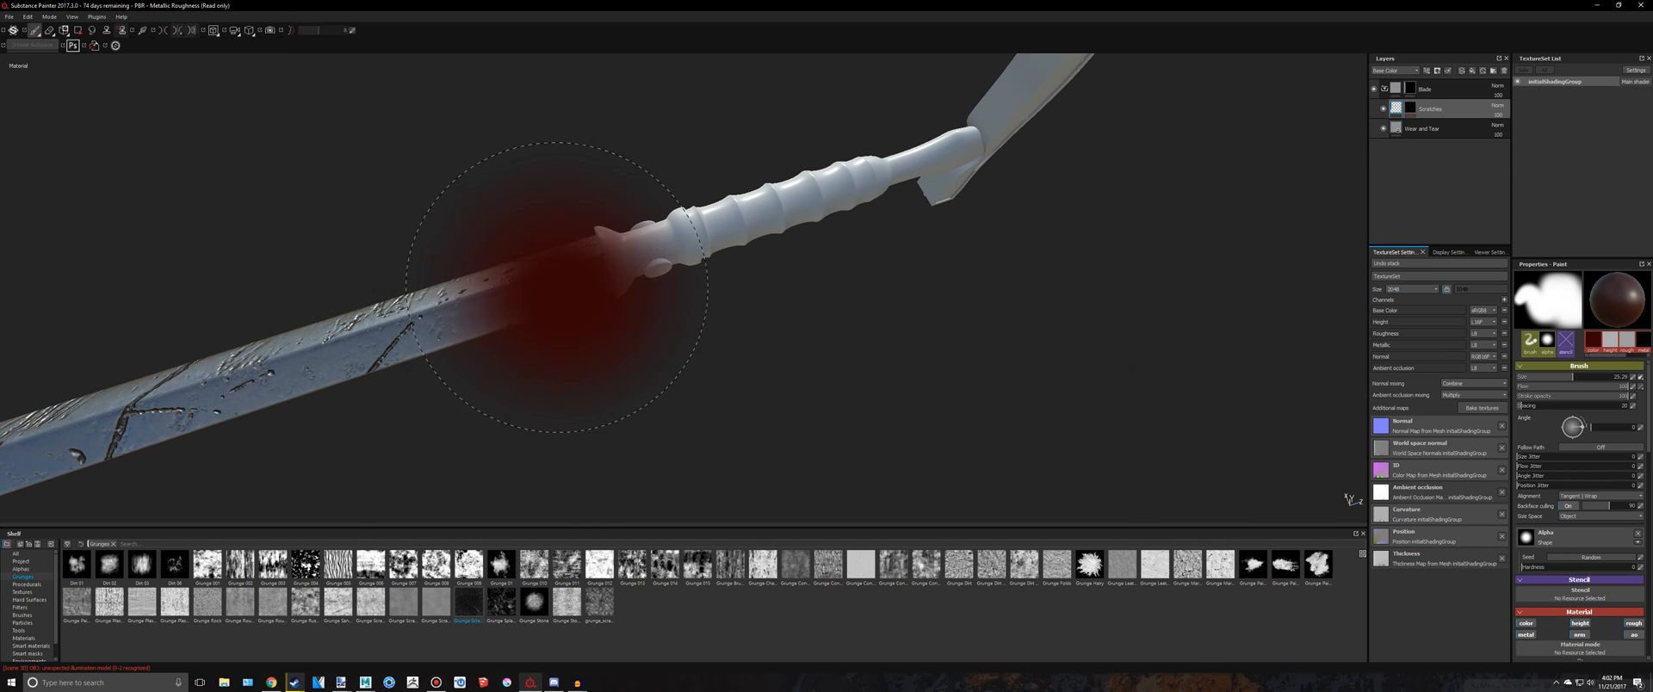
alt+middle_drag(281, 360, 843, 194)
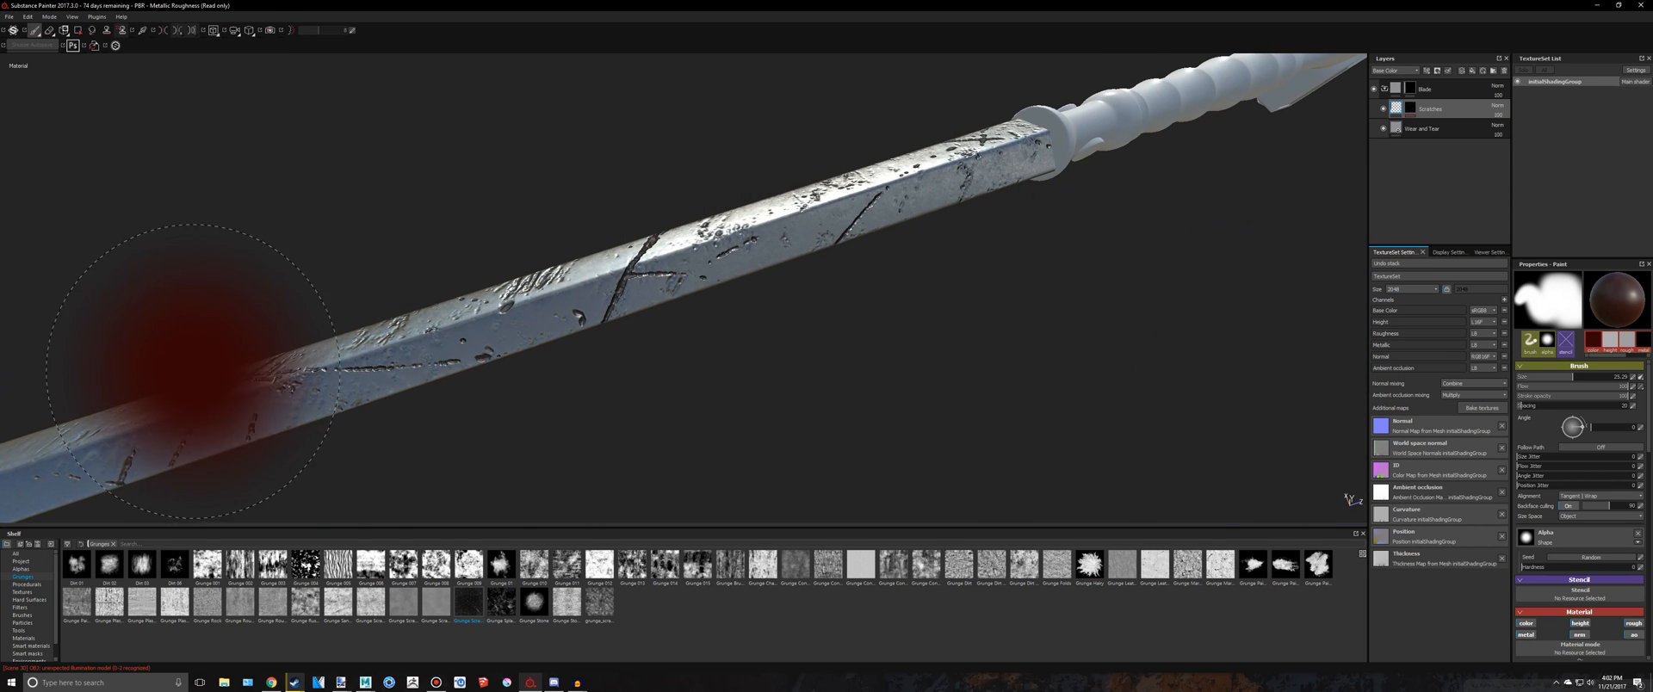
alt+middle_drag(300, 348, 1119, 129)
scroll(560, 324, down, 3)
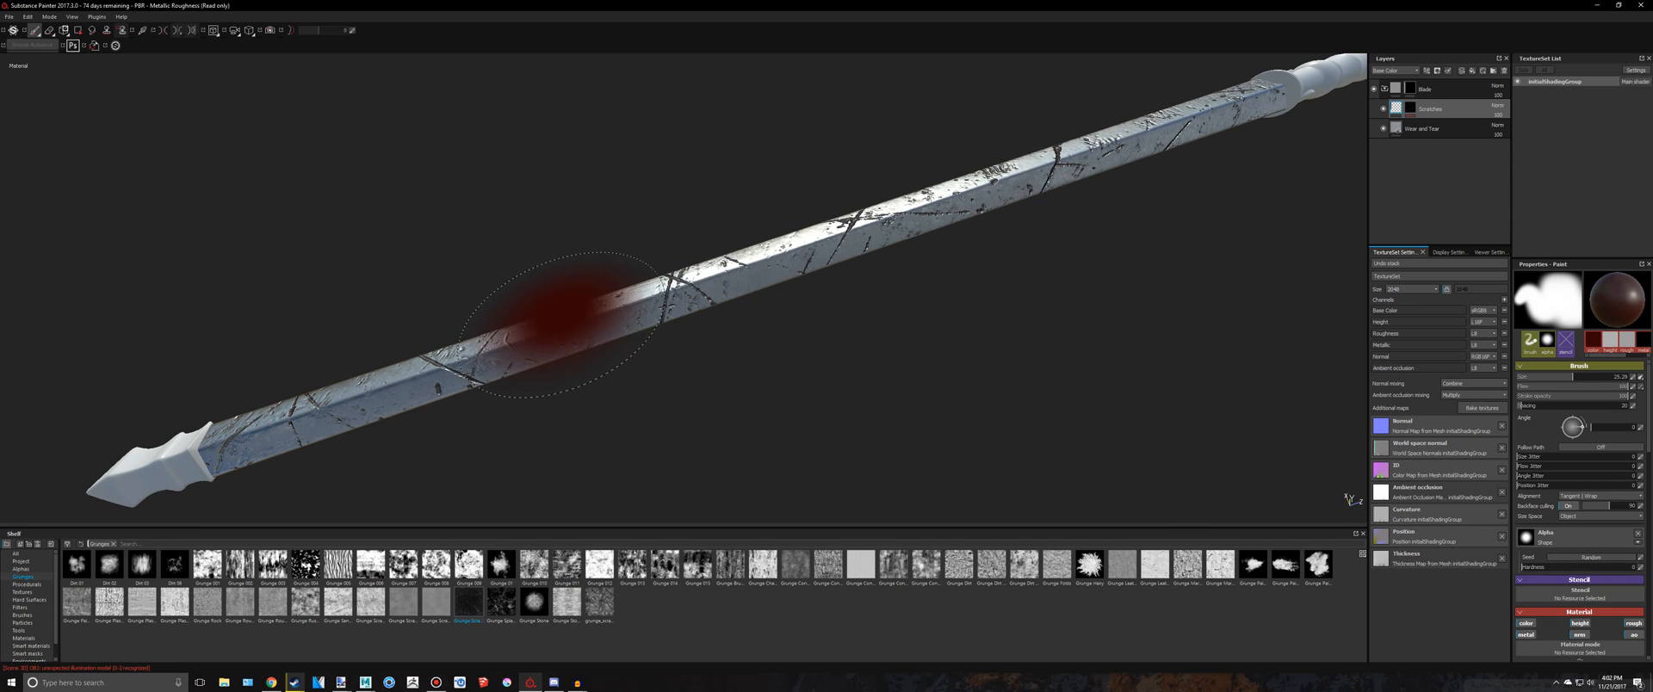
mouse_move(482, 323)
alt+mouse_down()
mouse_move(618, 258)
mouse_move(766, 220)
alt+mouse_up()
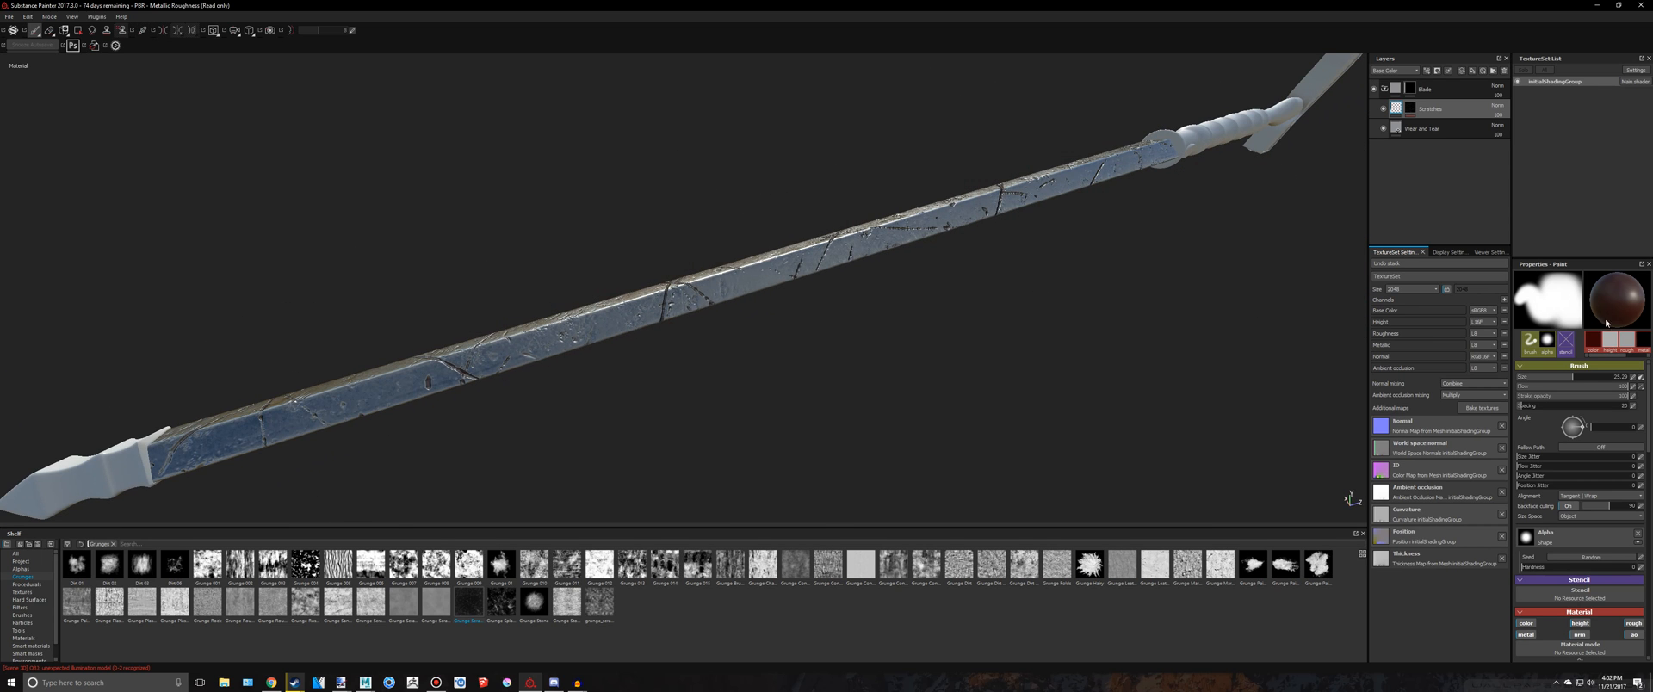
drag(1559, 376, 1541, 376)
Examine the painted scratches along the whole blade, up close and from a distance on its different sides
mouse_move(1007, 347)
alt+mouse_down()
mouse_move(1090, 329)
mouse_move(1295, 336)
mouse_move(524, 302)
mouse_move(852, 334)
mouse_move(896, 263)
alt+mouse_up()
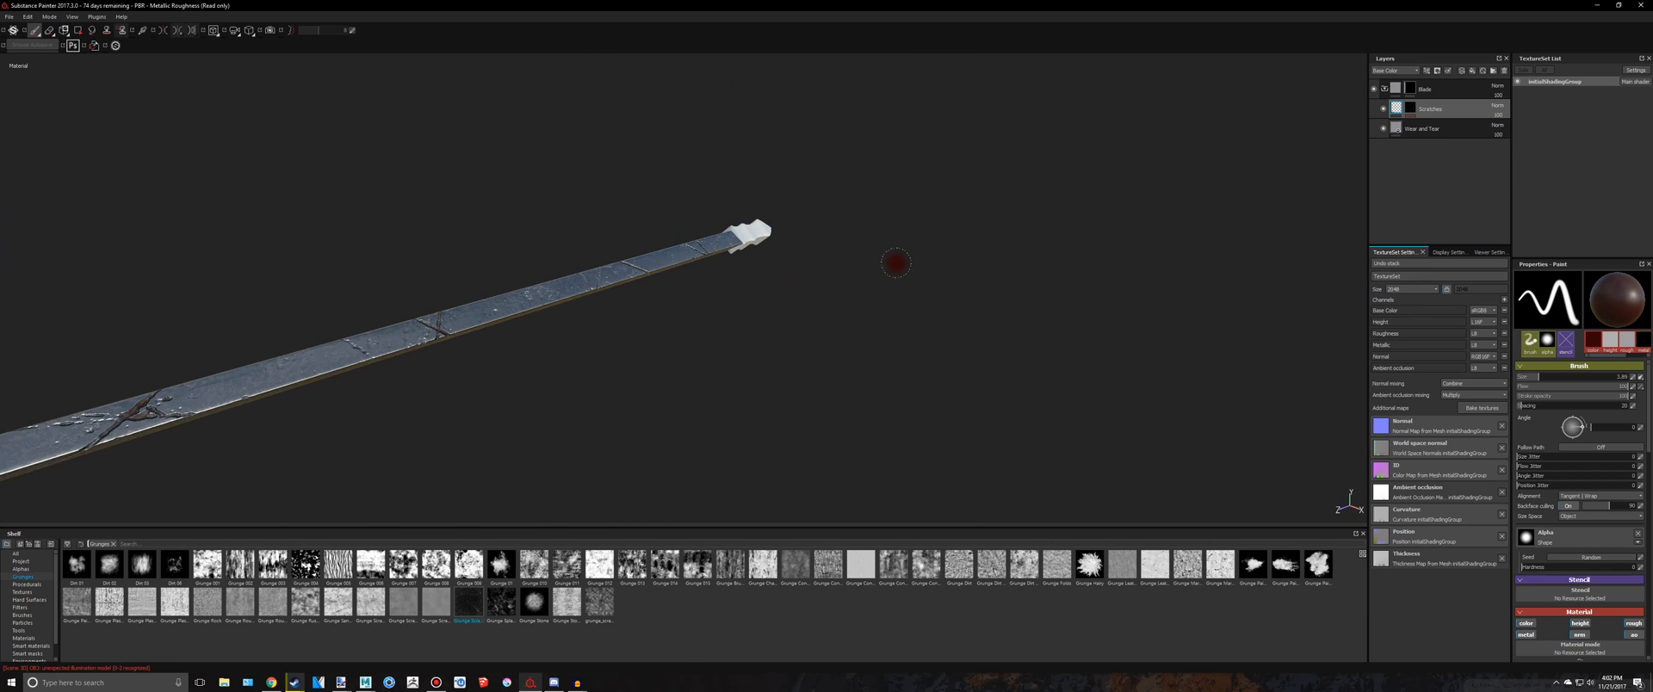
scroll(629, 178, up, 4)
scroll(618, 178, up, 2)
alt+drag(628, 184, 679, 203)
alt+middle_drag(495, 271, 869, 199)
scroll(868, 199, down, 8)
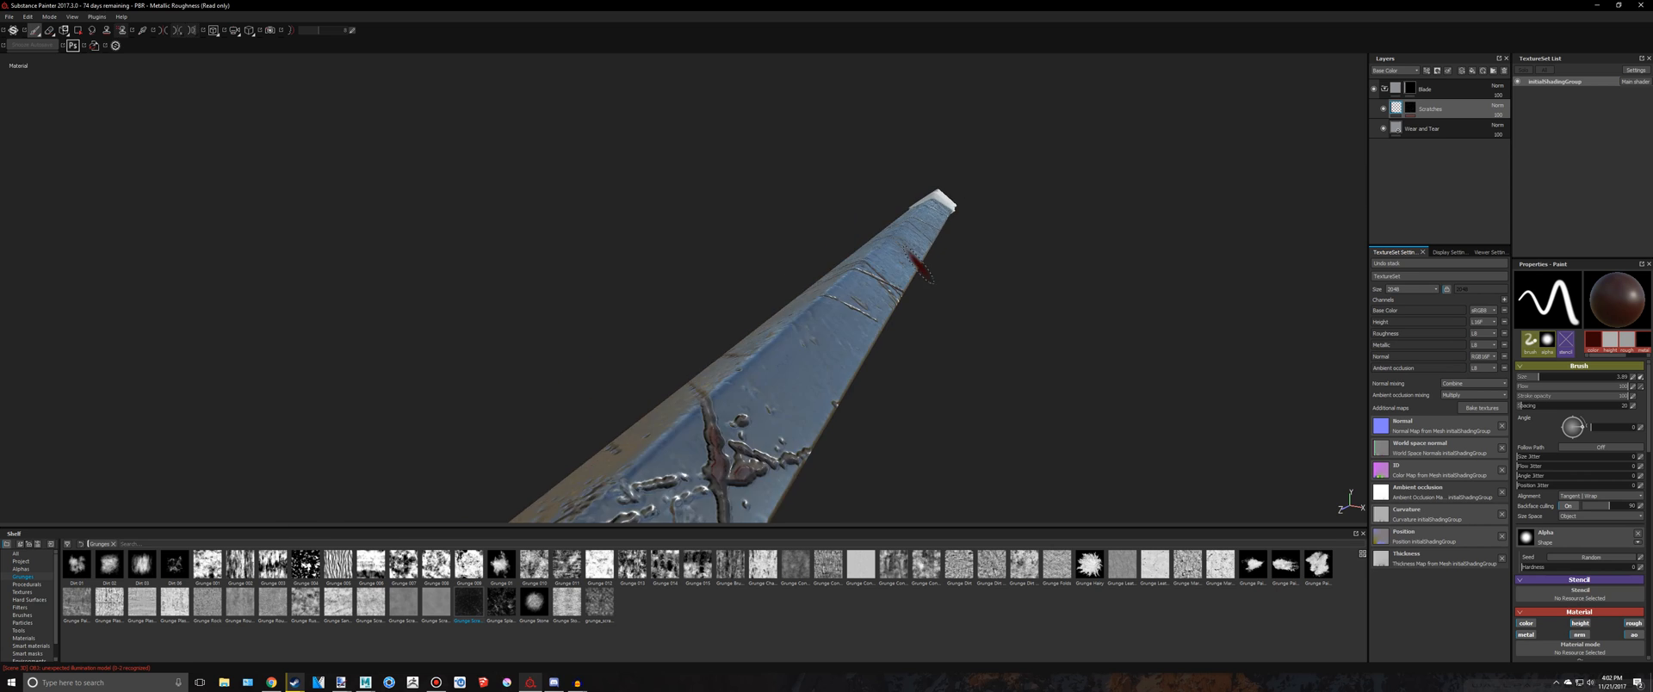
alt+drag(915, 269, 737, 358)
alt+middle_drag(736, 357, 1023, 182)
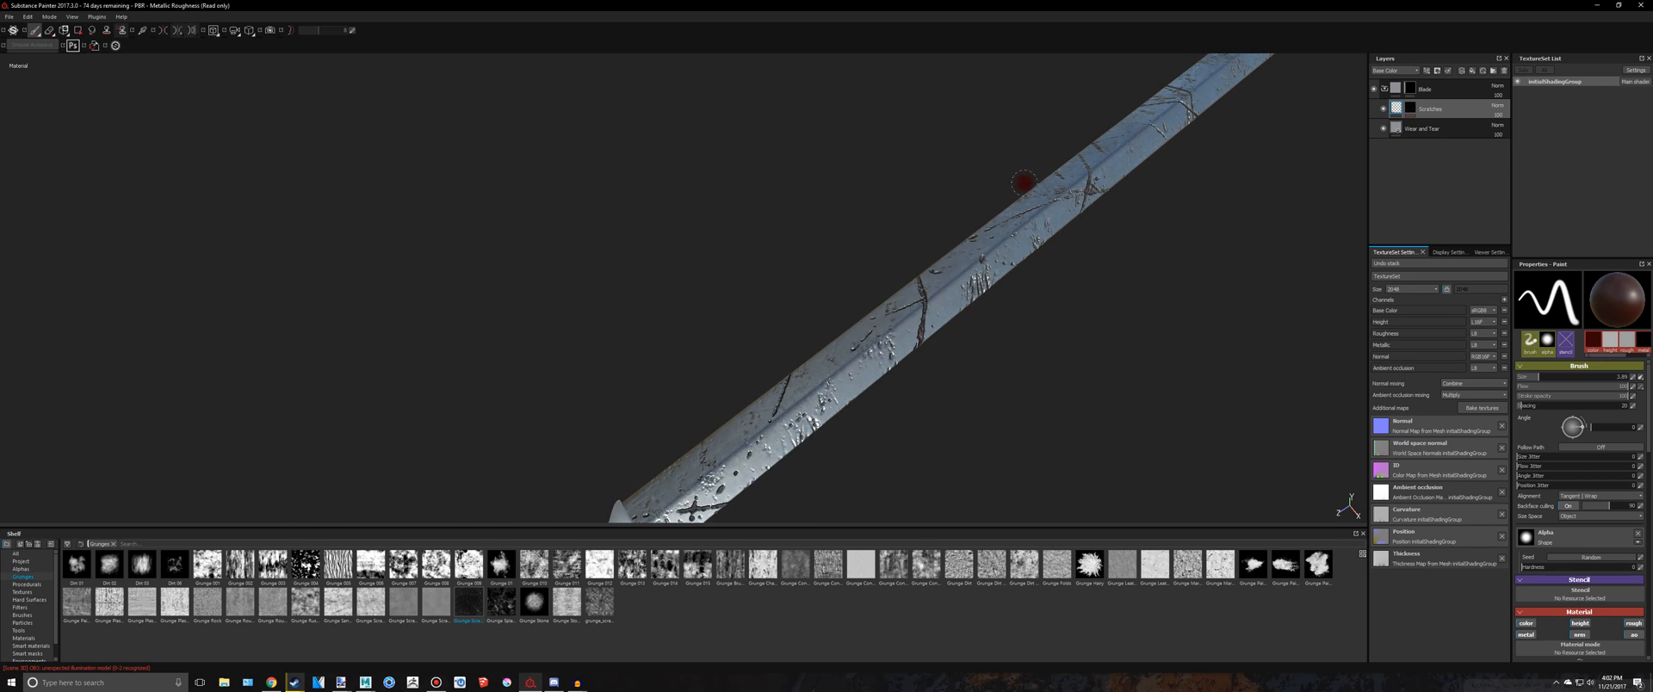
scroll(672, 351, down, 5)
scroll(637, 340, down, 4)
alt+middle_drag(969, 237, 750, 389)
alt+drag(747, 386, 1505, 387)
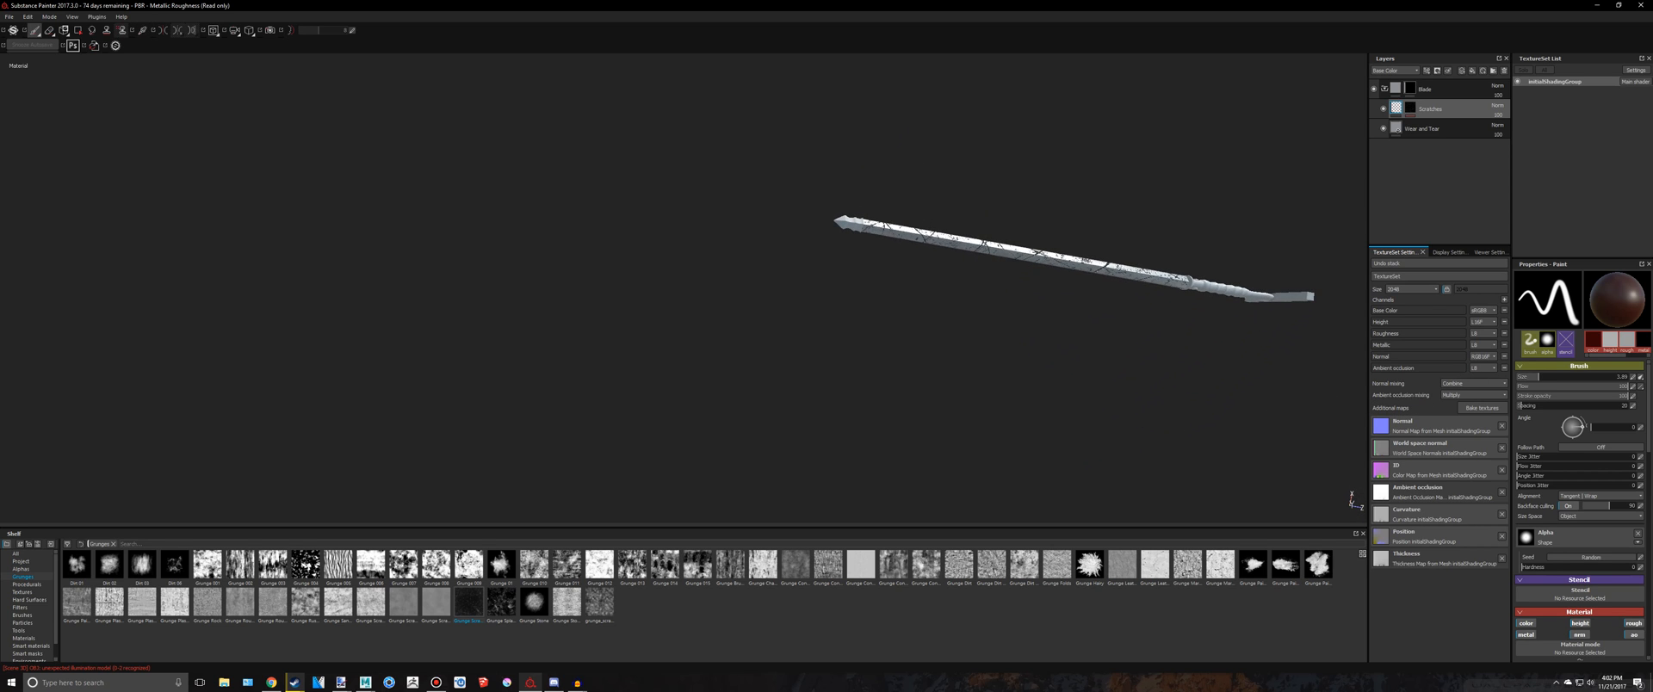
alt+middle_drag(1057, 231, 906, 235)
scroll(1092, 158, up, 10)
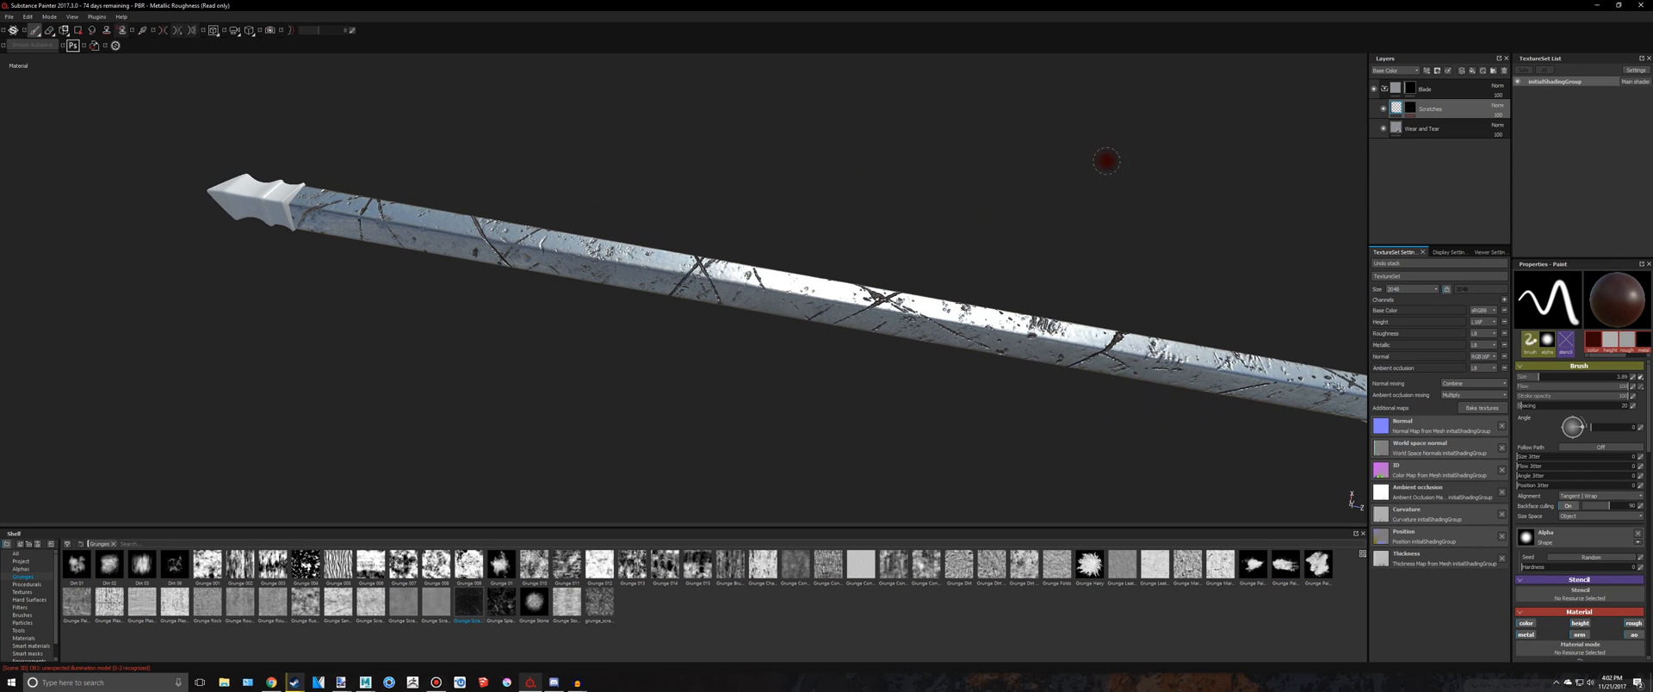
Set the scratch quantity of the Scratches mask's grunge fill to 0.4 and lower its dust and scratch spots intensities
click(1411, 109)
click(1415, 123)
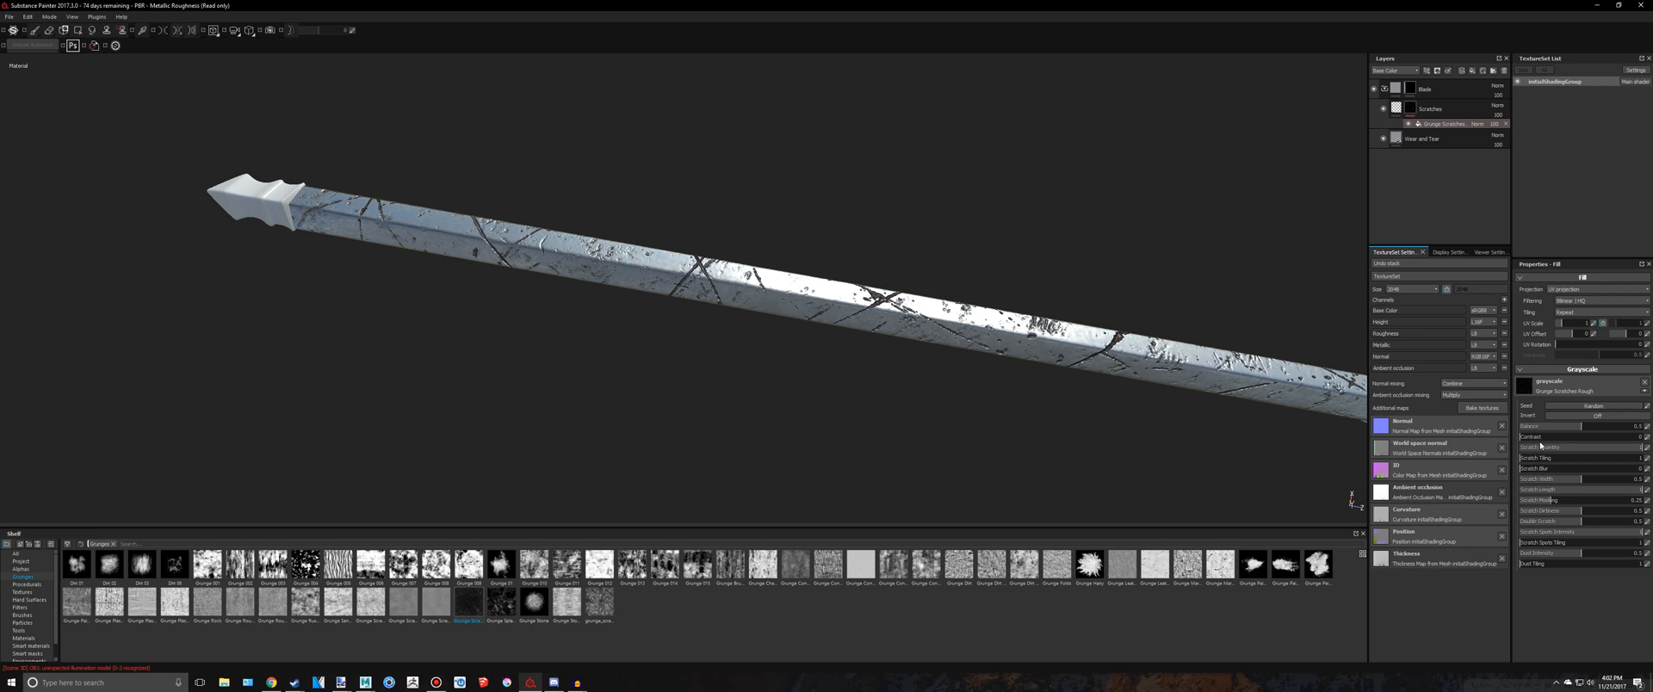
drag(1592, 448, 1568, 456)
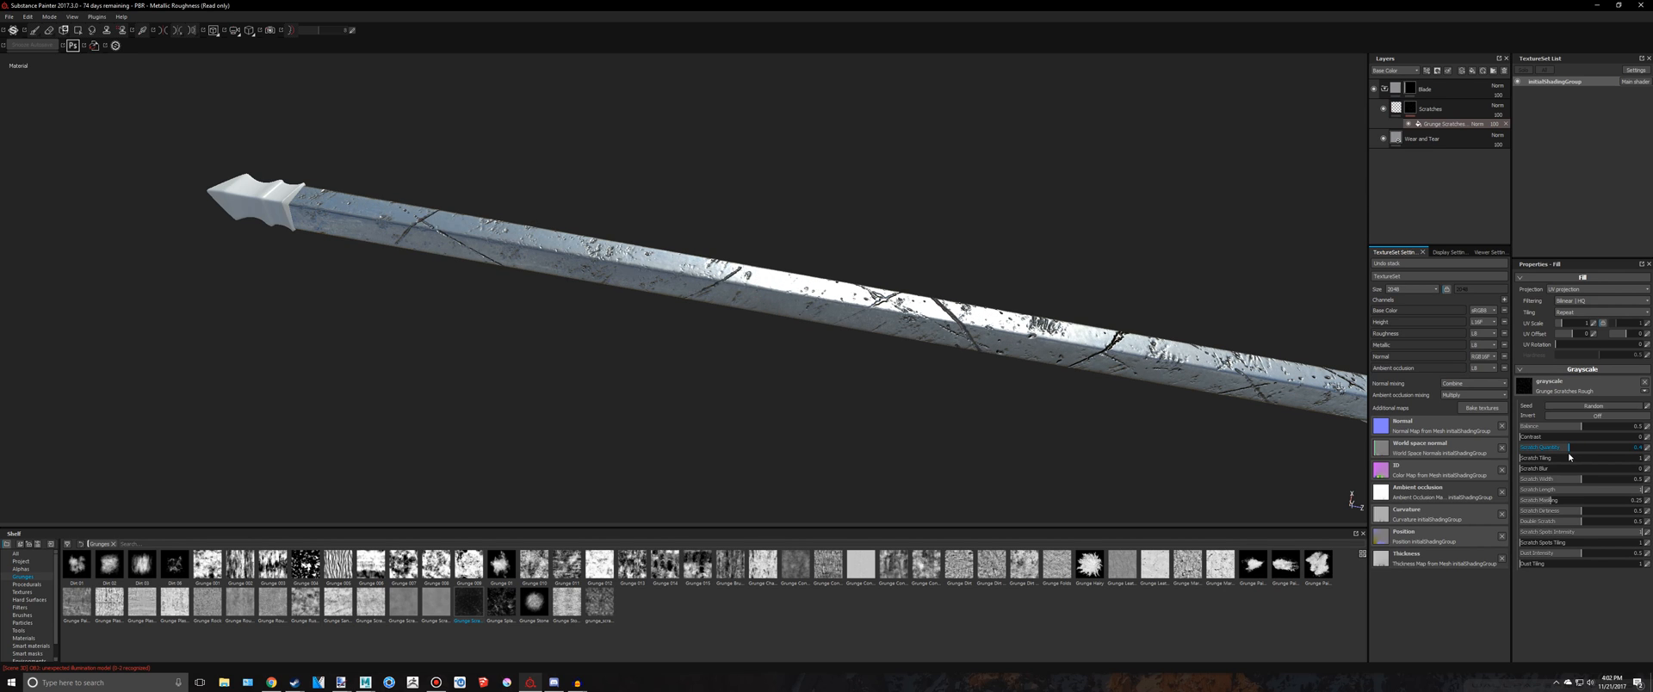
click(1558, 555)
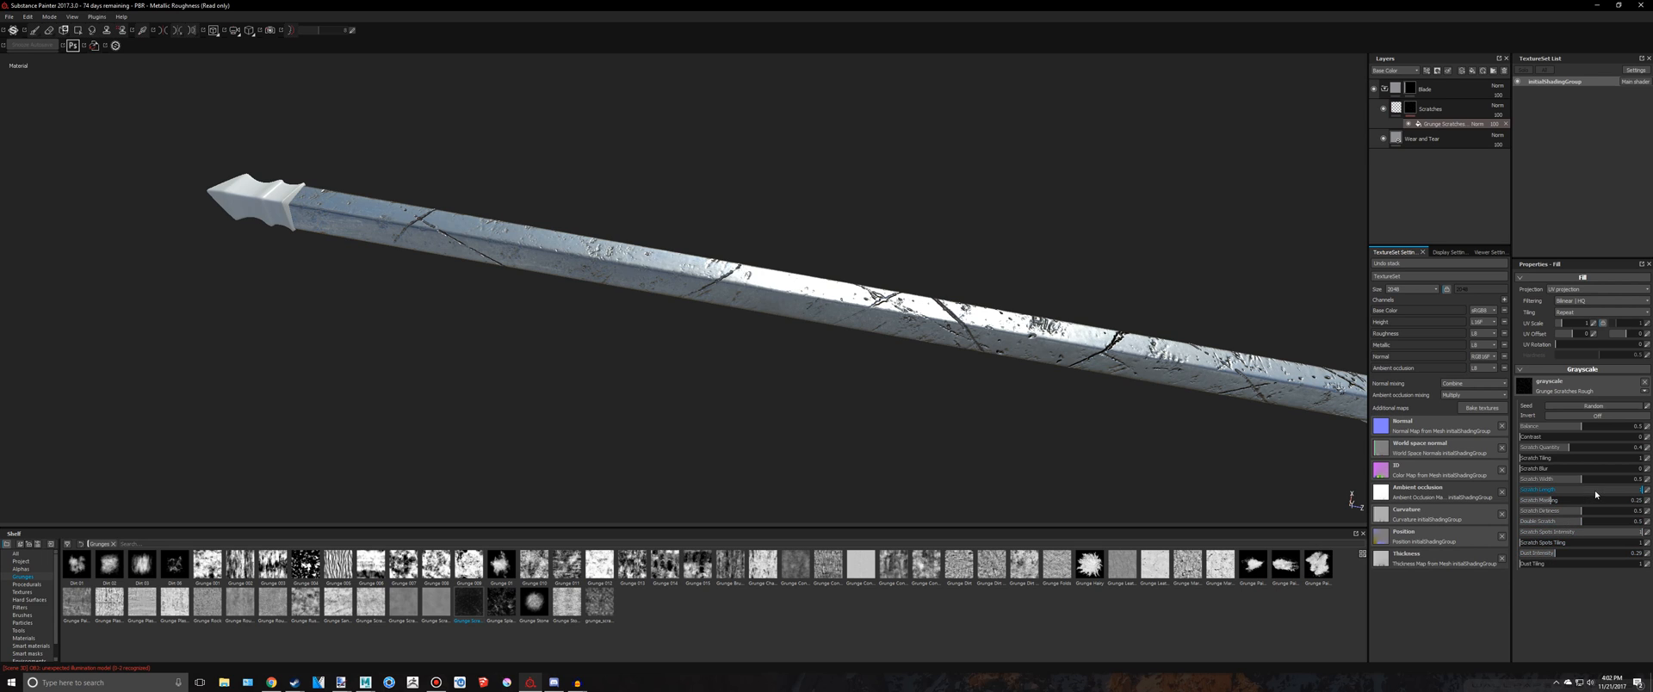
drag(1599, 536, 1593, 534)
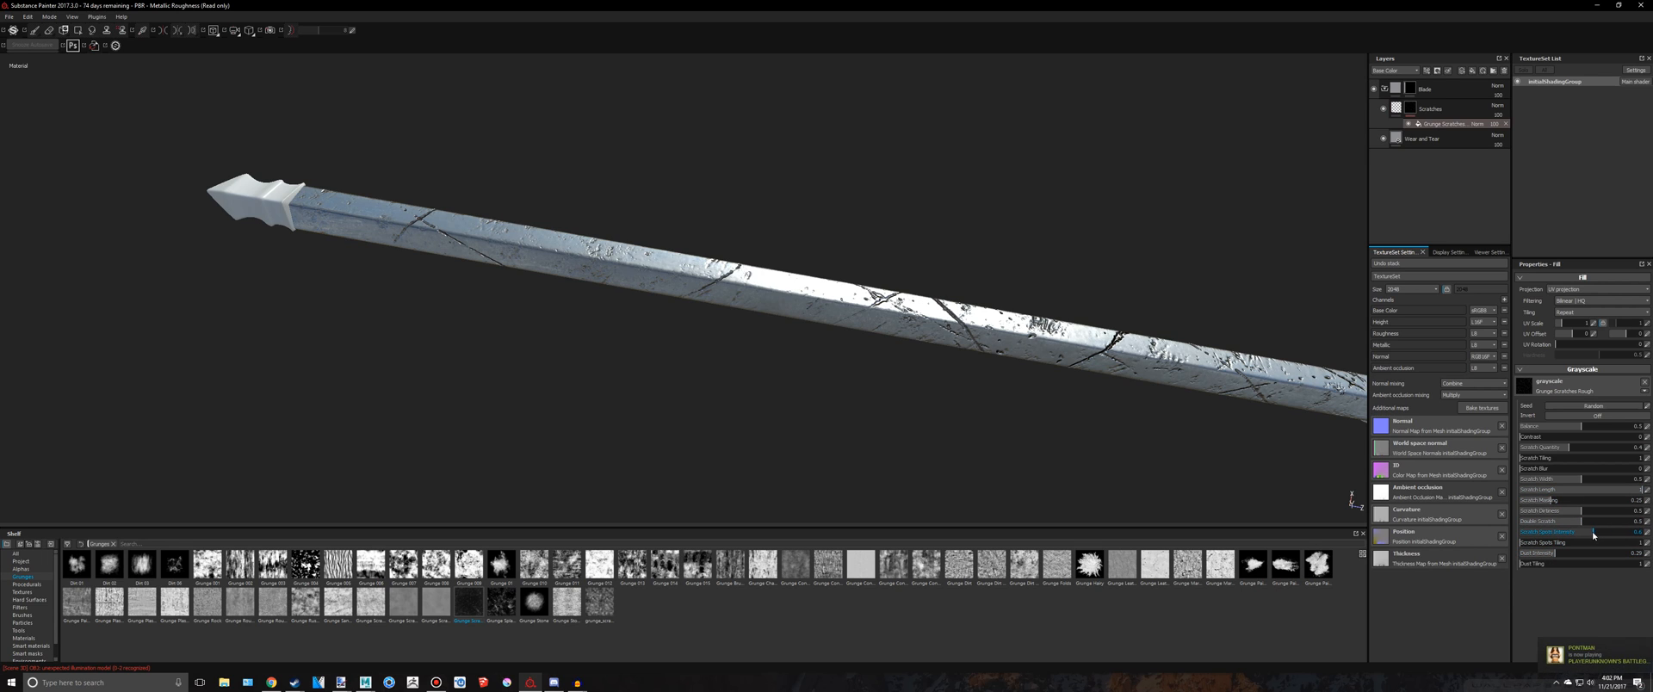
scroll(1197, 391, up, 3)
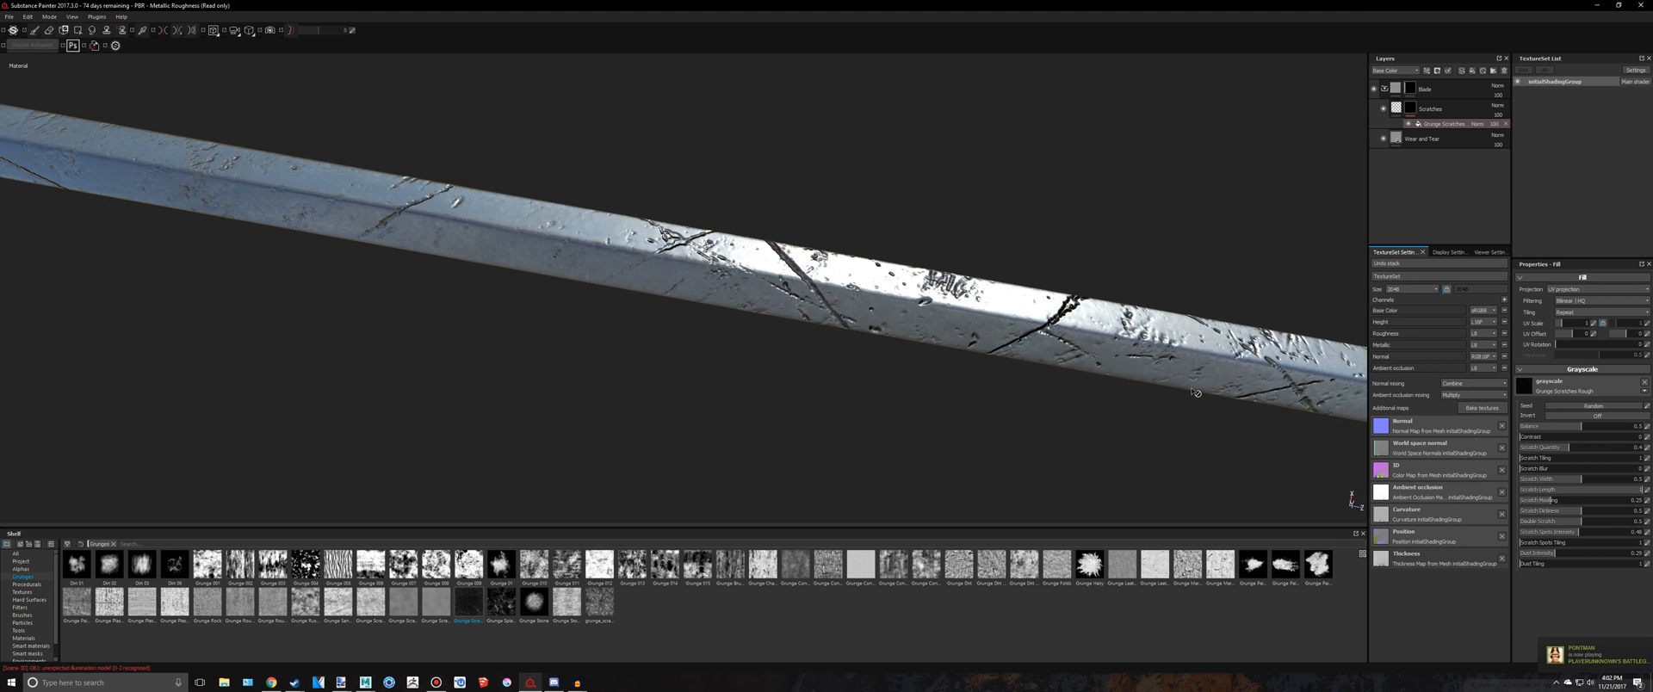
Randomize the seed of the Scratches mask's grunge fill several times to try different scratch layouts along the blade
scroll(1197, 391, down, 6)
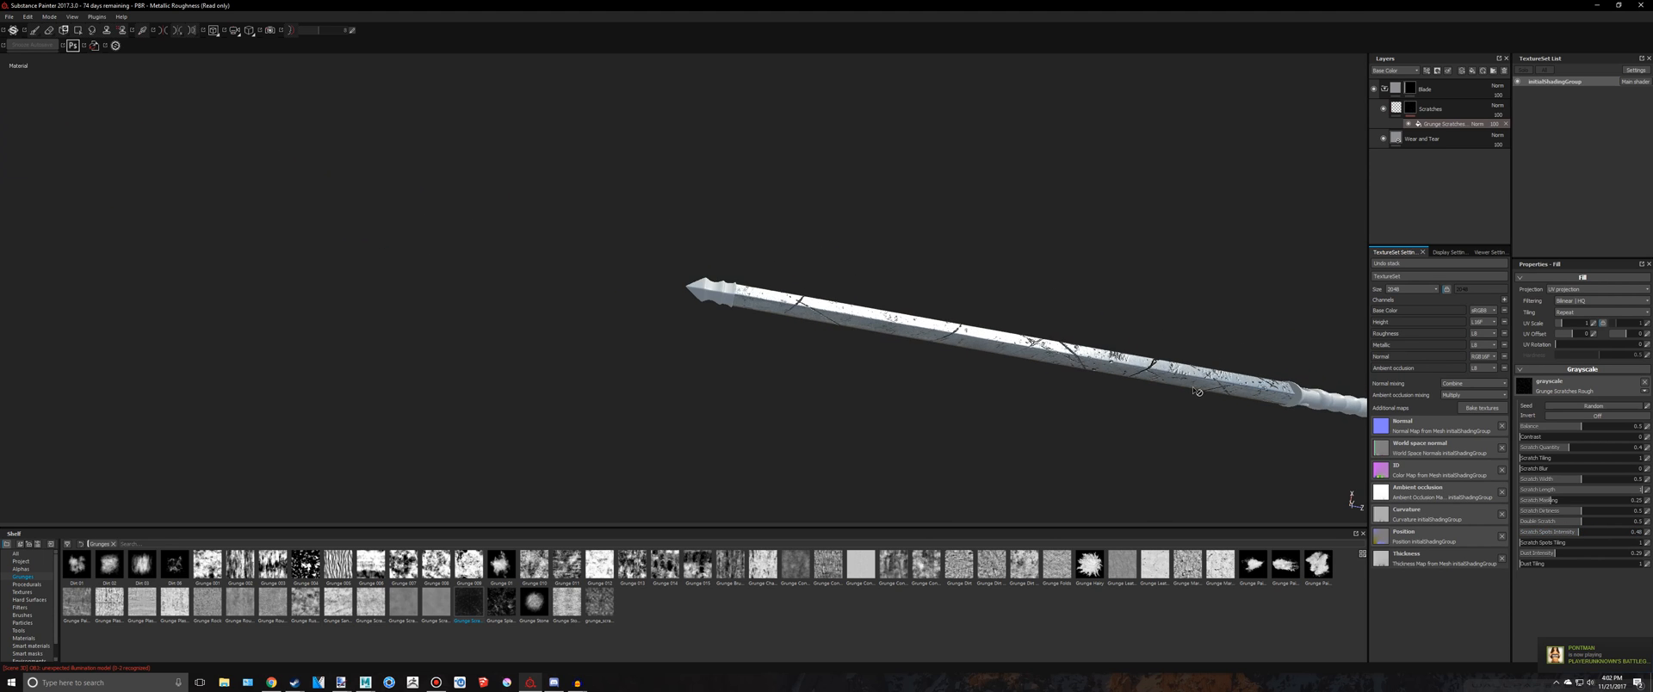
scroll(1197, 392, up, 2)
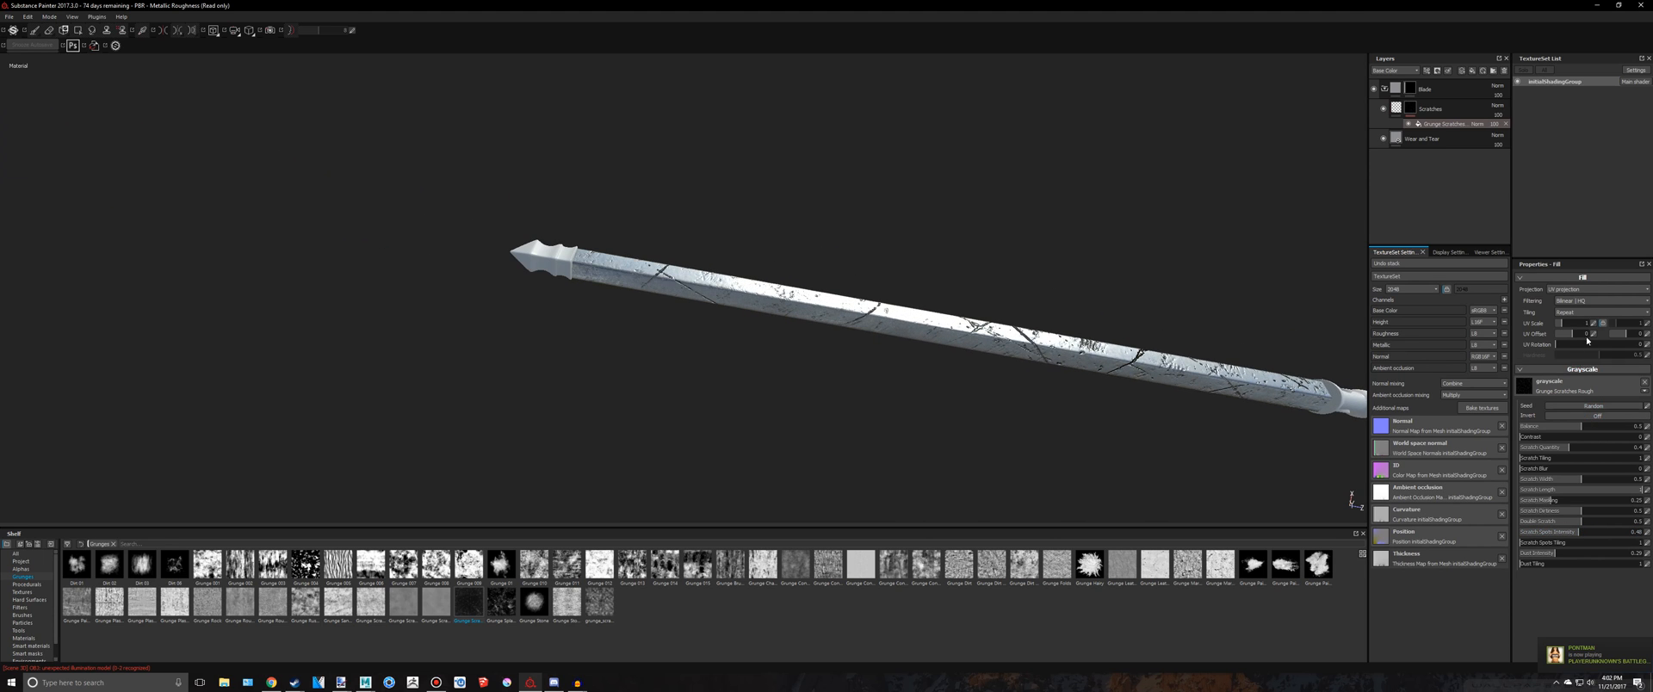
click(1579, 408)
click(1580, 408)
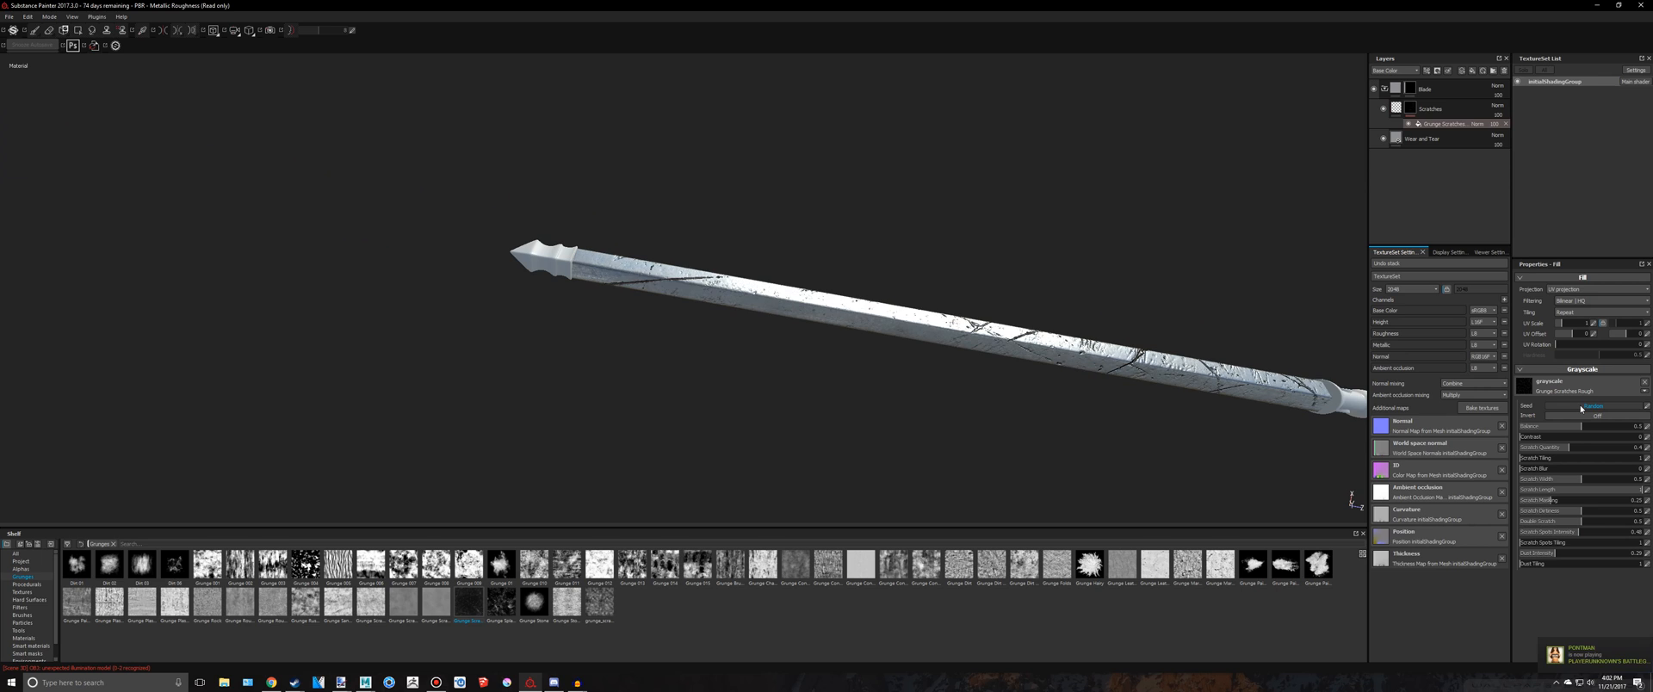
click(1581, 408)
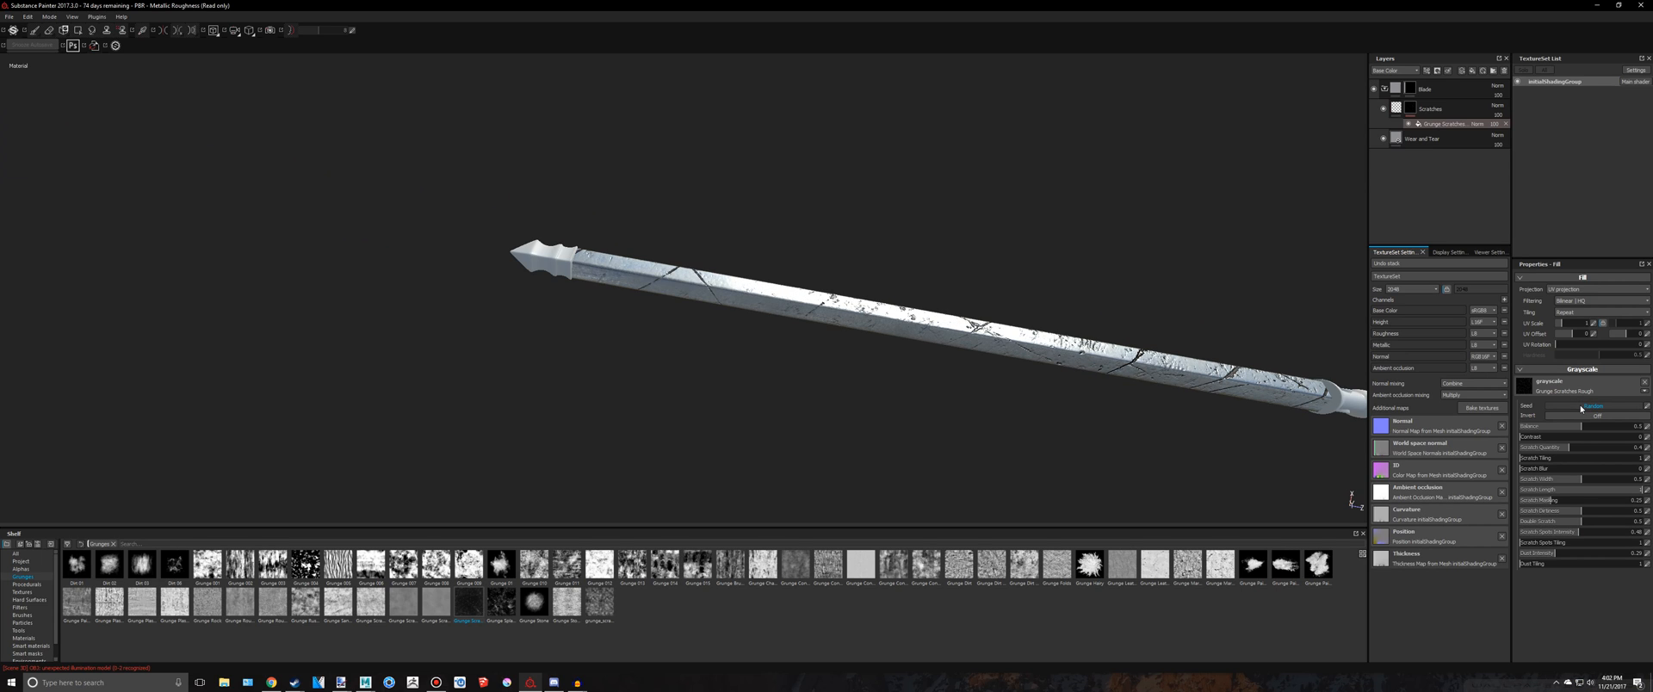
click(1581, 408)
click(1580, 408)
click(1581, 409)
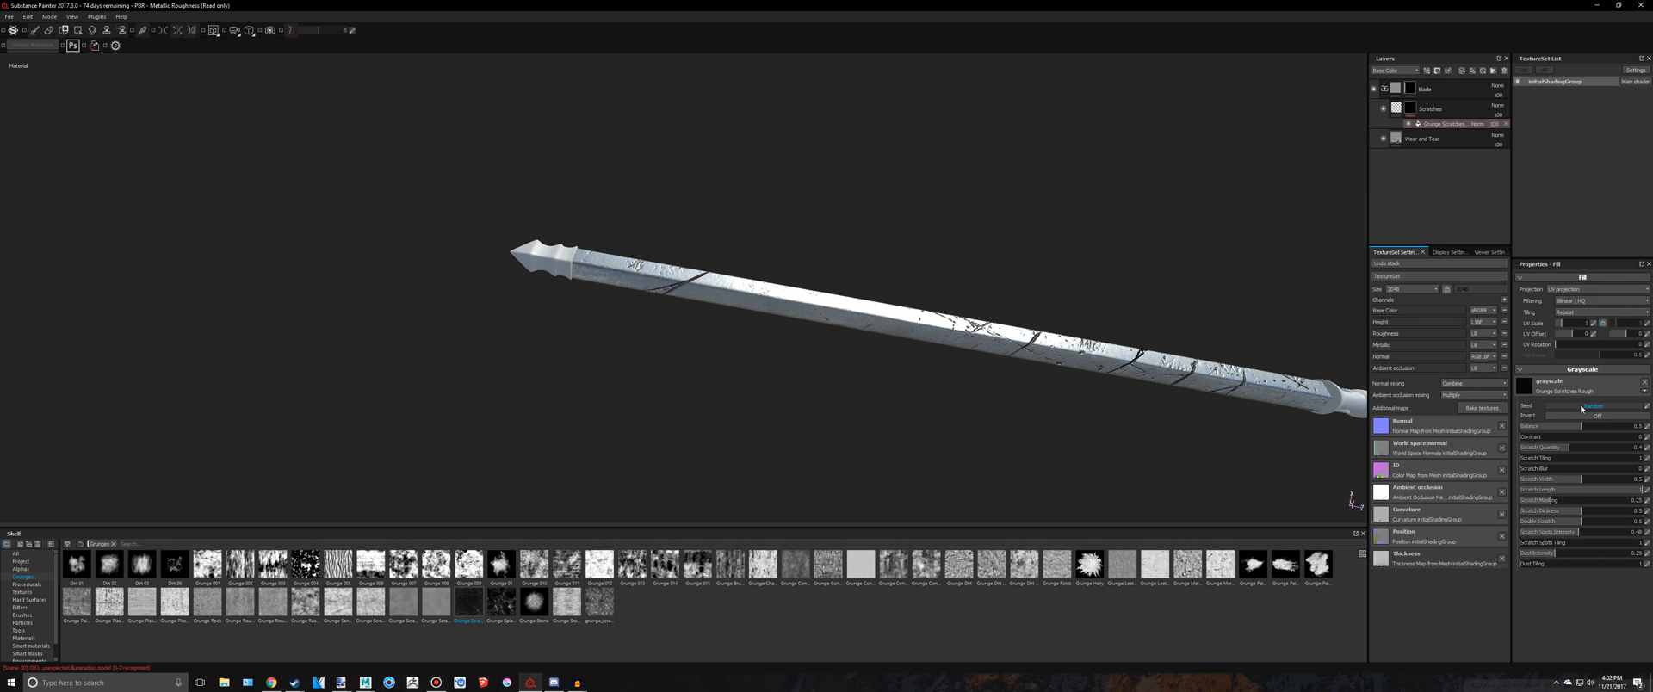
click(1580, 408)
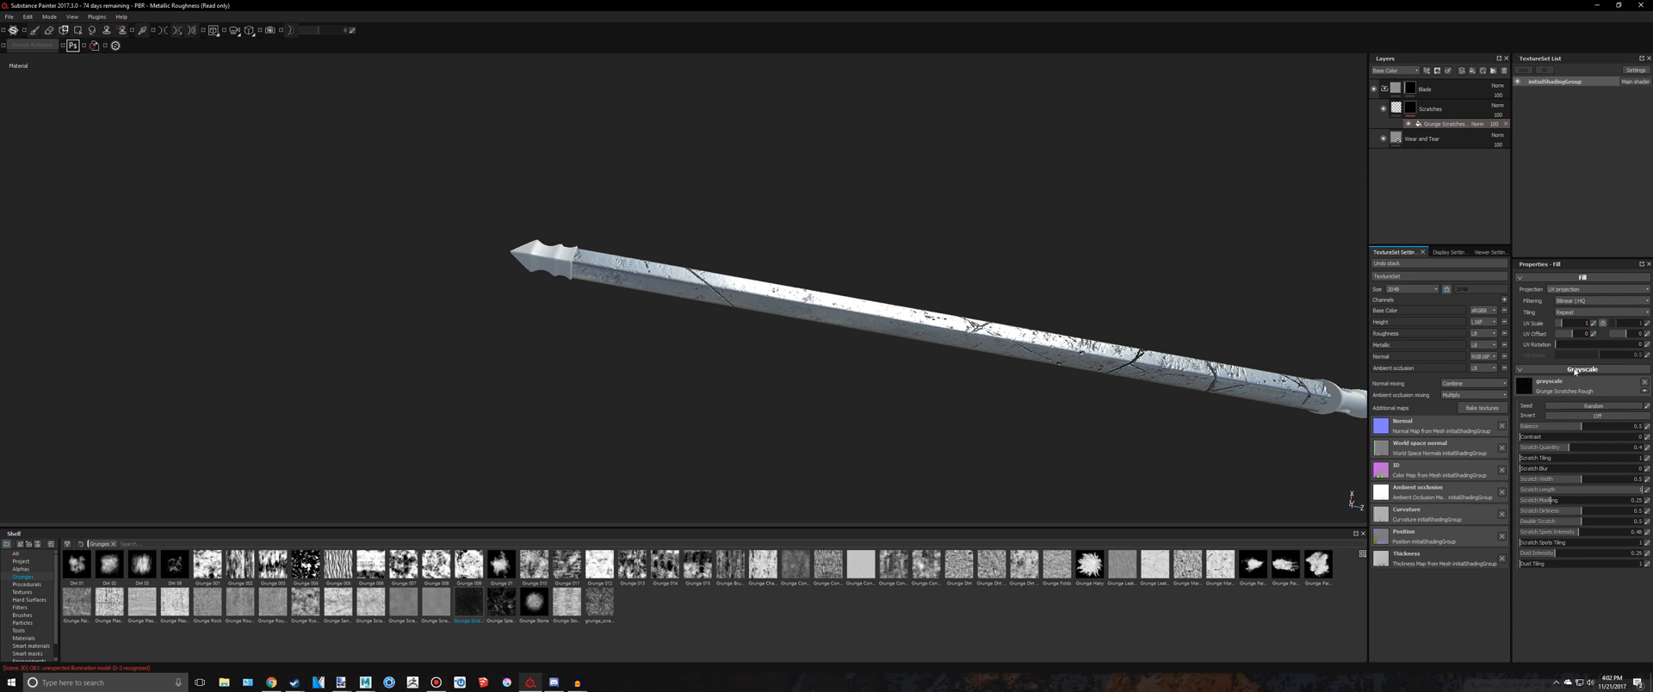
click(1597, 409)
Generate another random seed for the grunge fill and check the new scratch layout on the blade's different sides
alt+drag(1065, 416, 986, 378)
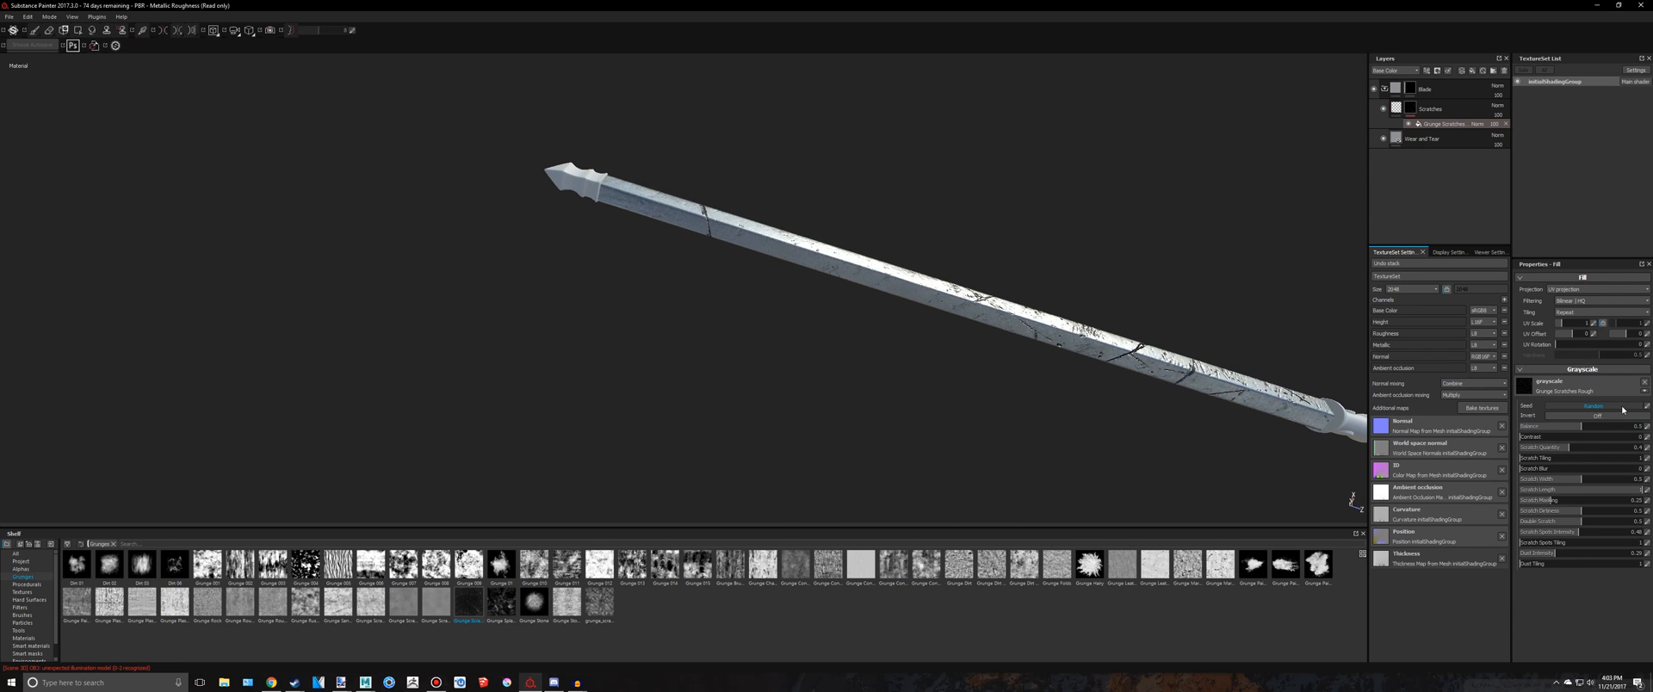
alt+drag(970, 217, 792, 138)
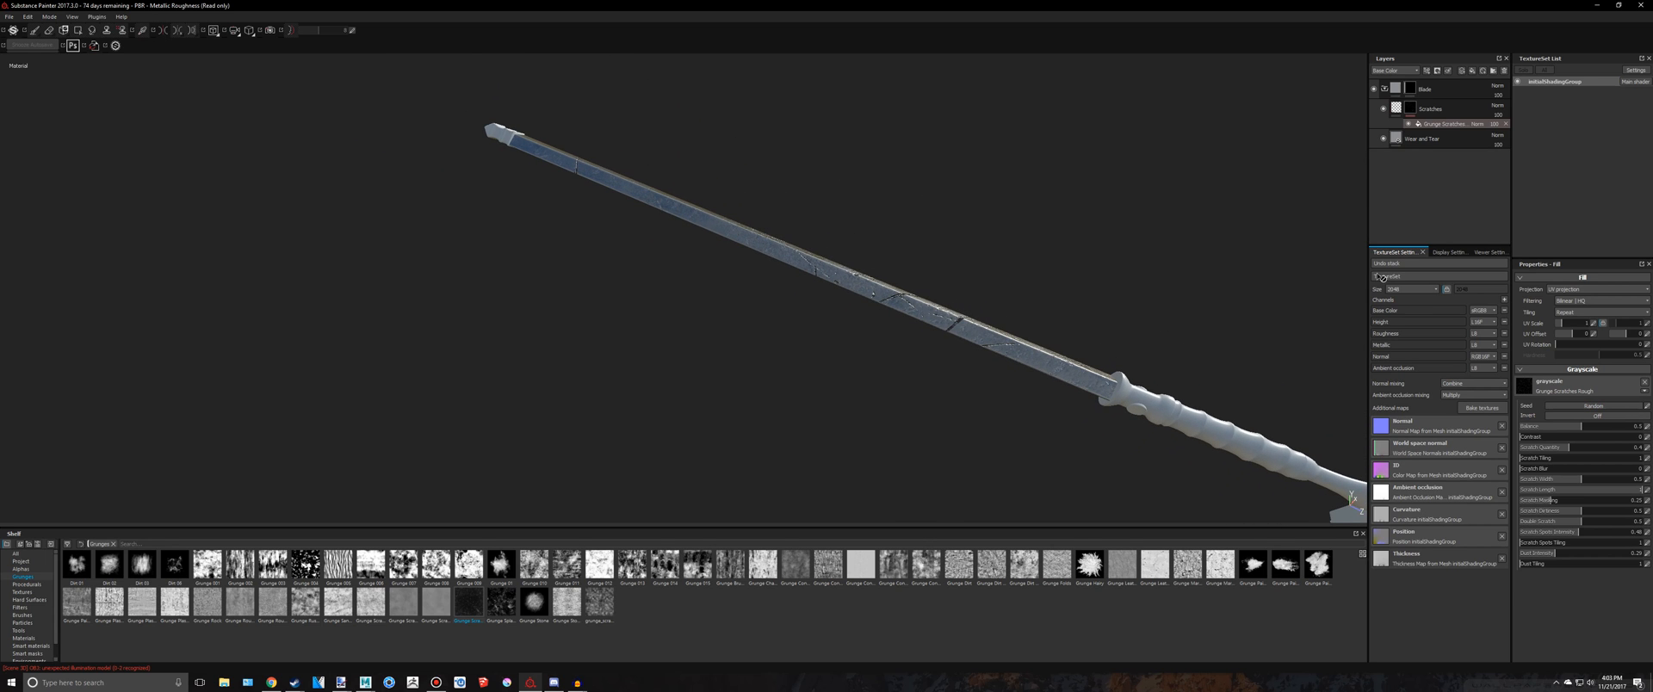
alt+drag(779, 181, 1103, 303)
click(1595, 407)
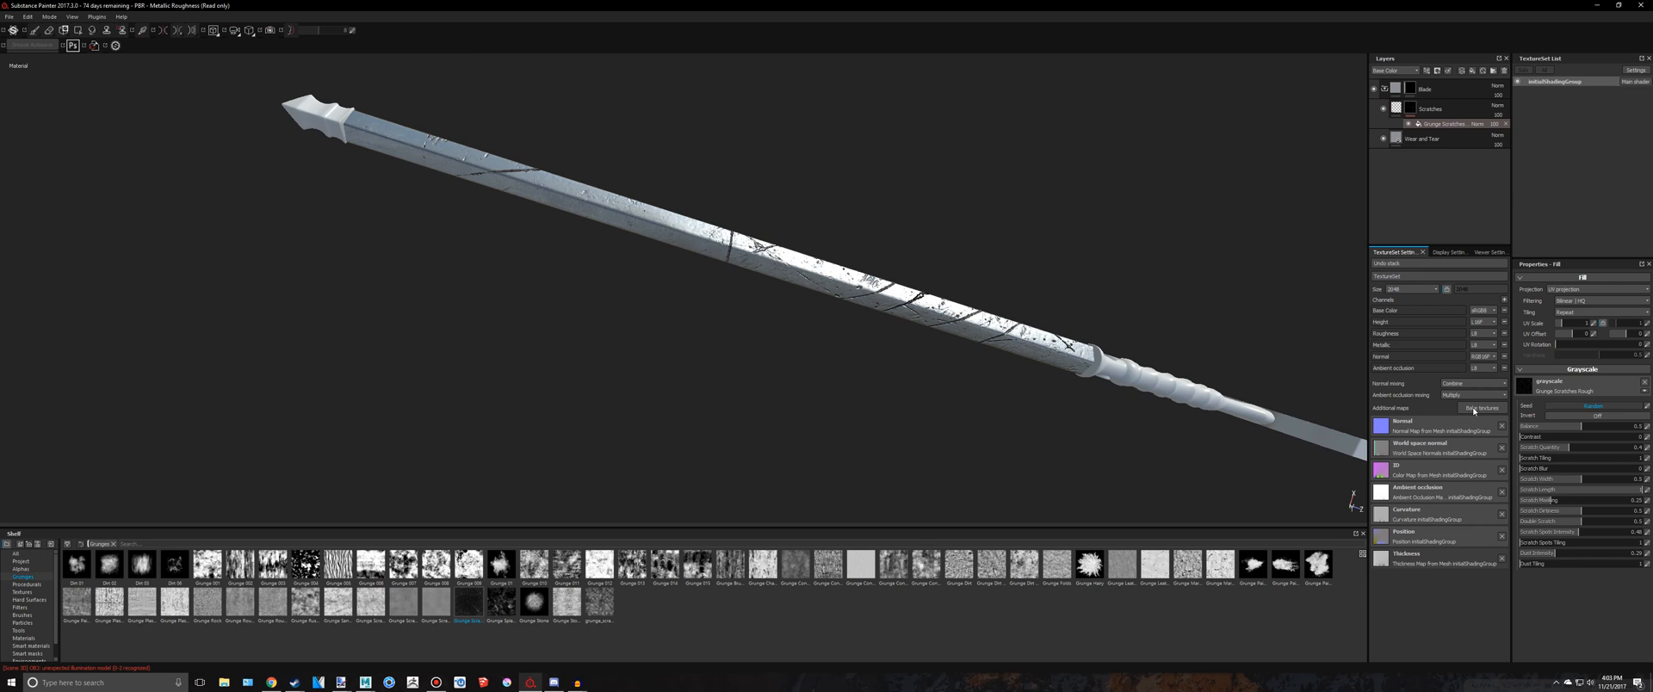
alt+drag(982, 315, 964, 207)
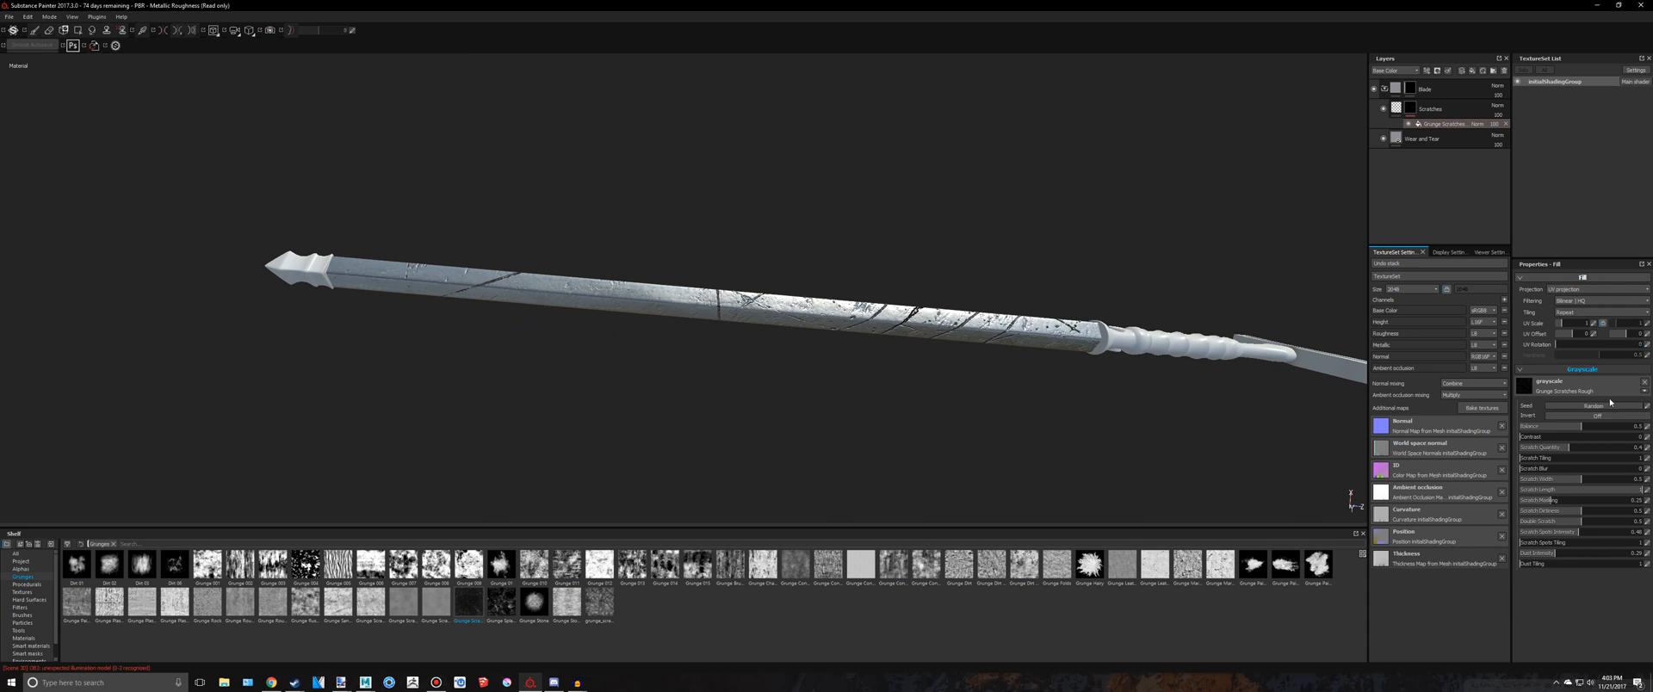
alt+drag(982, 324, 970, 173)
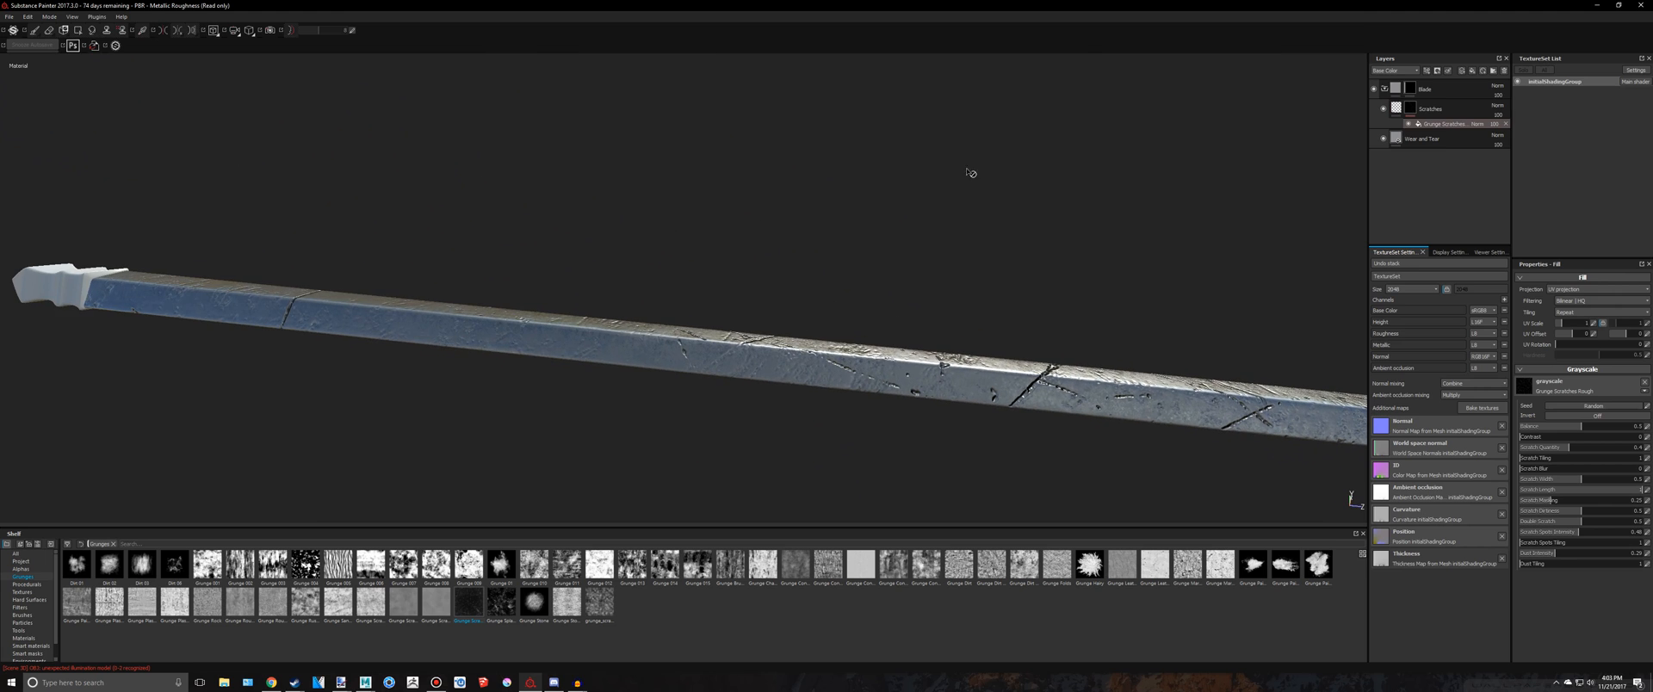
Add a Sharpen filter above the grunge fill in the Scratches mask and raise its sharpen intensity
right_click(1434, 111)
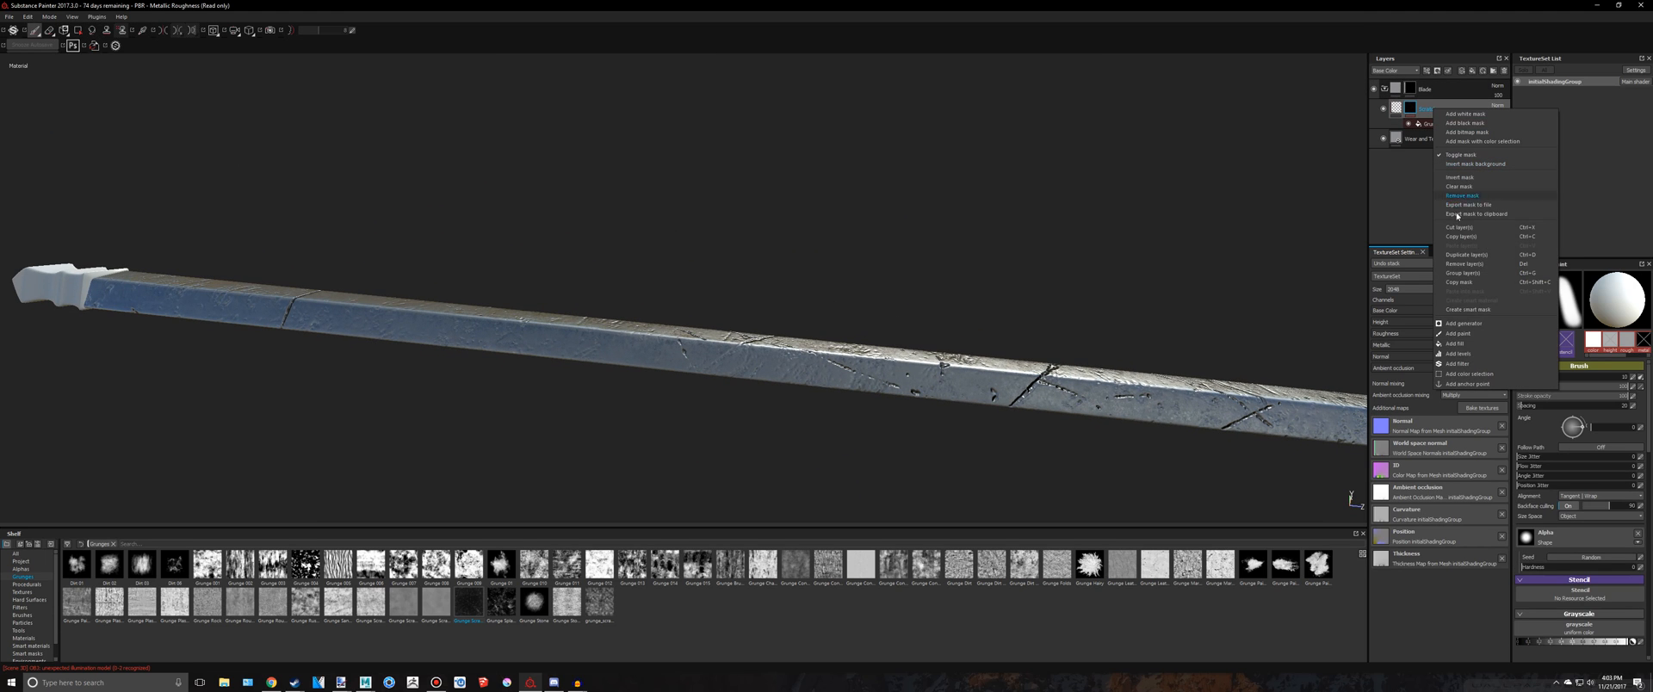
click(1457, 364)
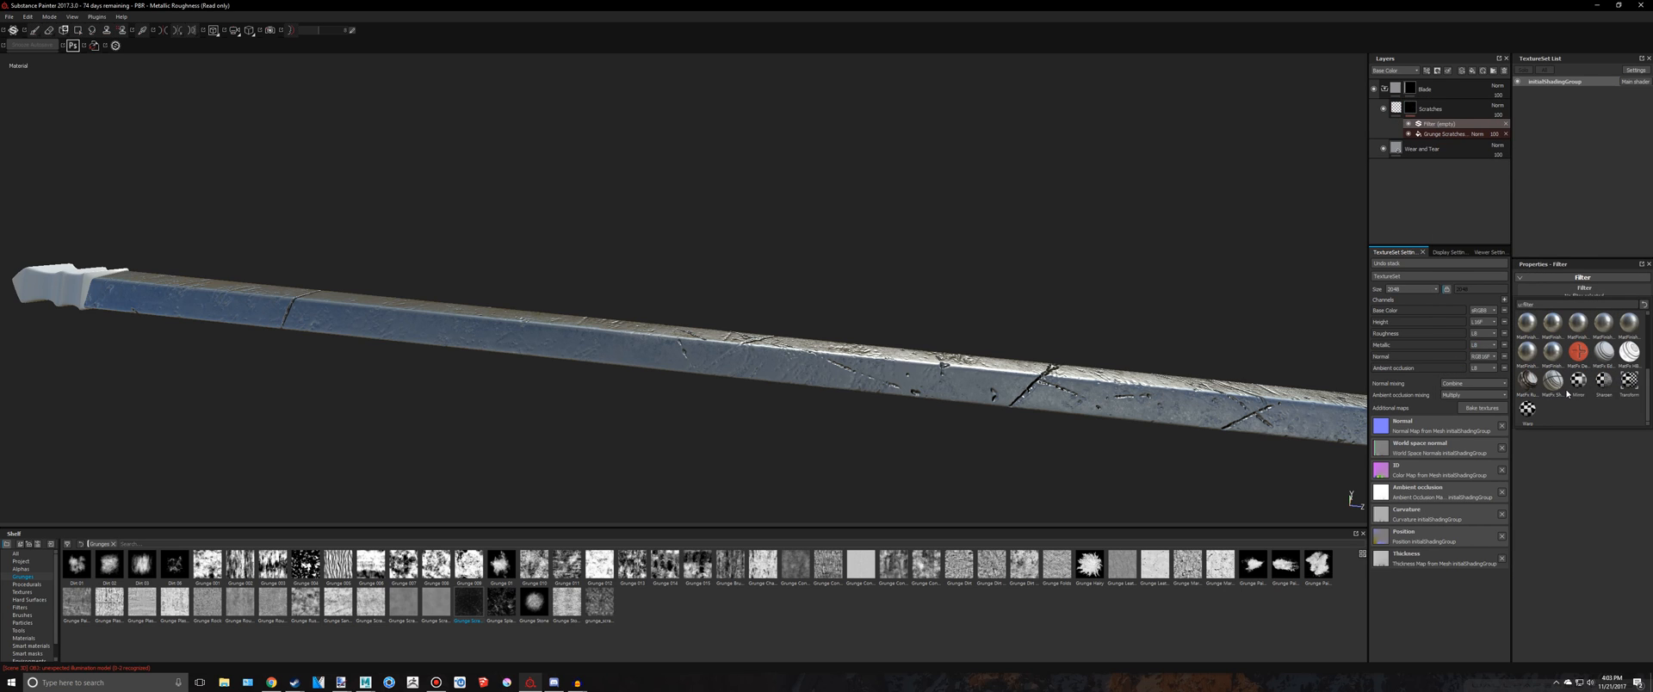
click(1604, 379)
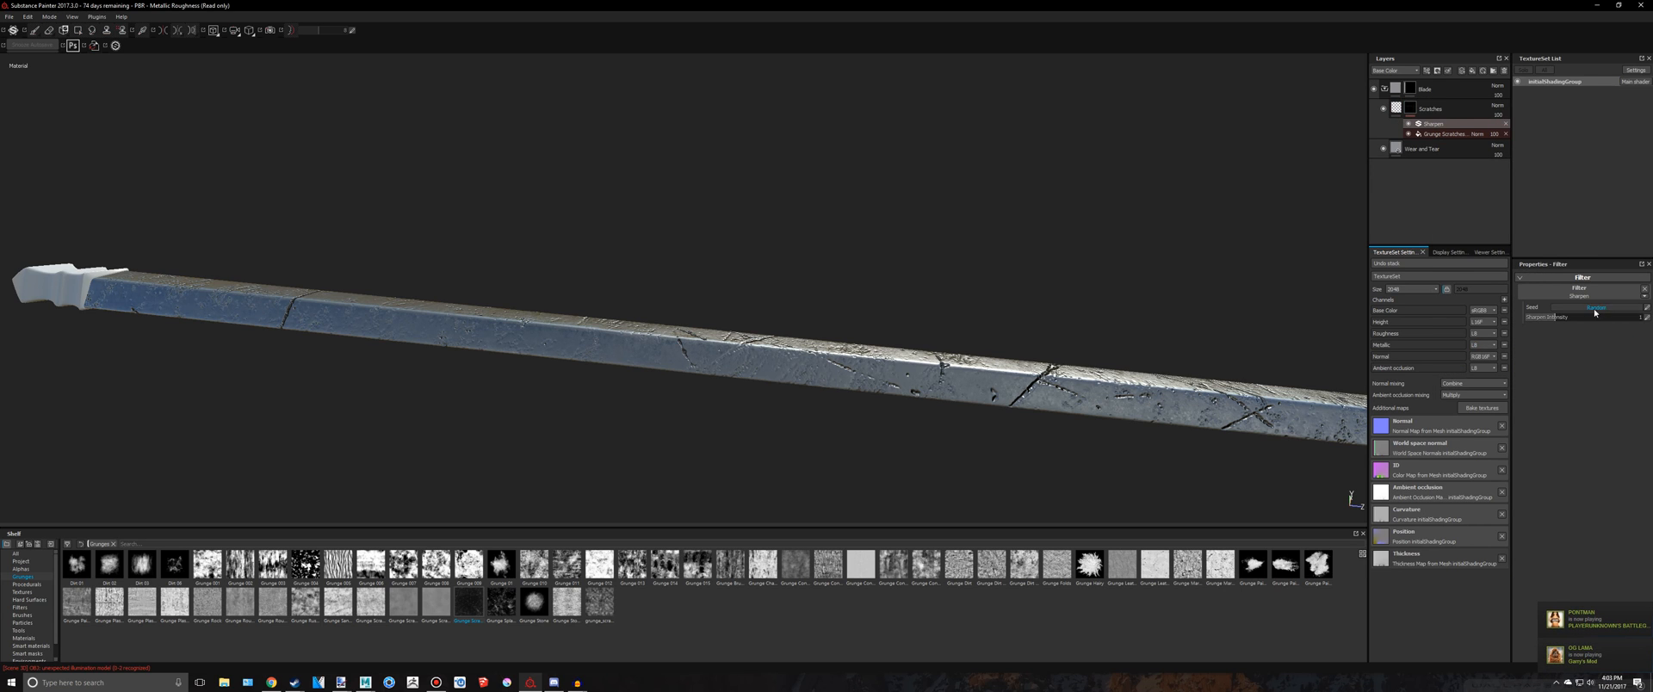
drag(1620, 323, 1630, 322)
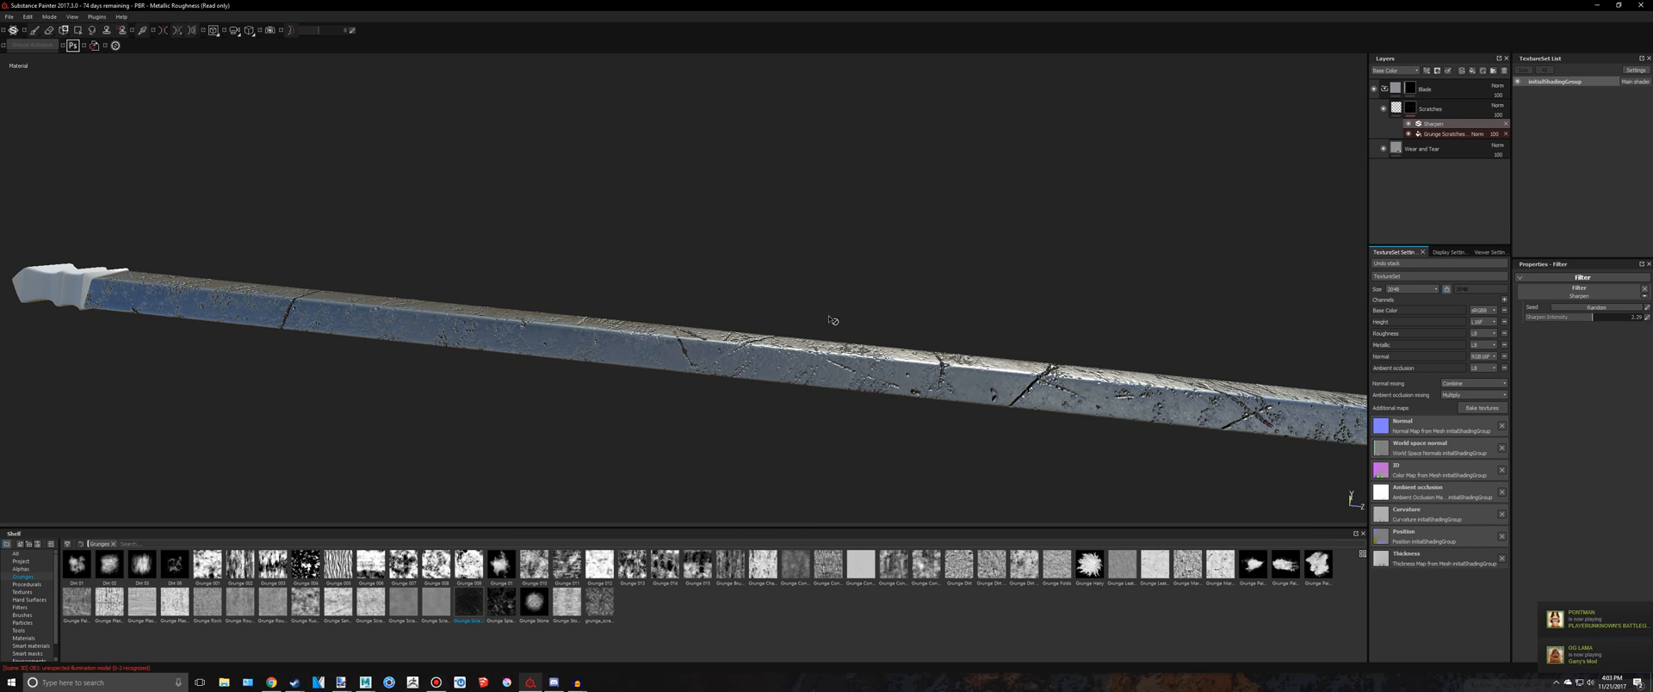
Compare the scratches near the handle with the Sharpen filter hidden and shown, leaving it enabled
alt+middle_drag(1156, 344, 726, 260)
alt+right_drag(727, 260, 1325, 298)
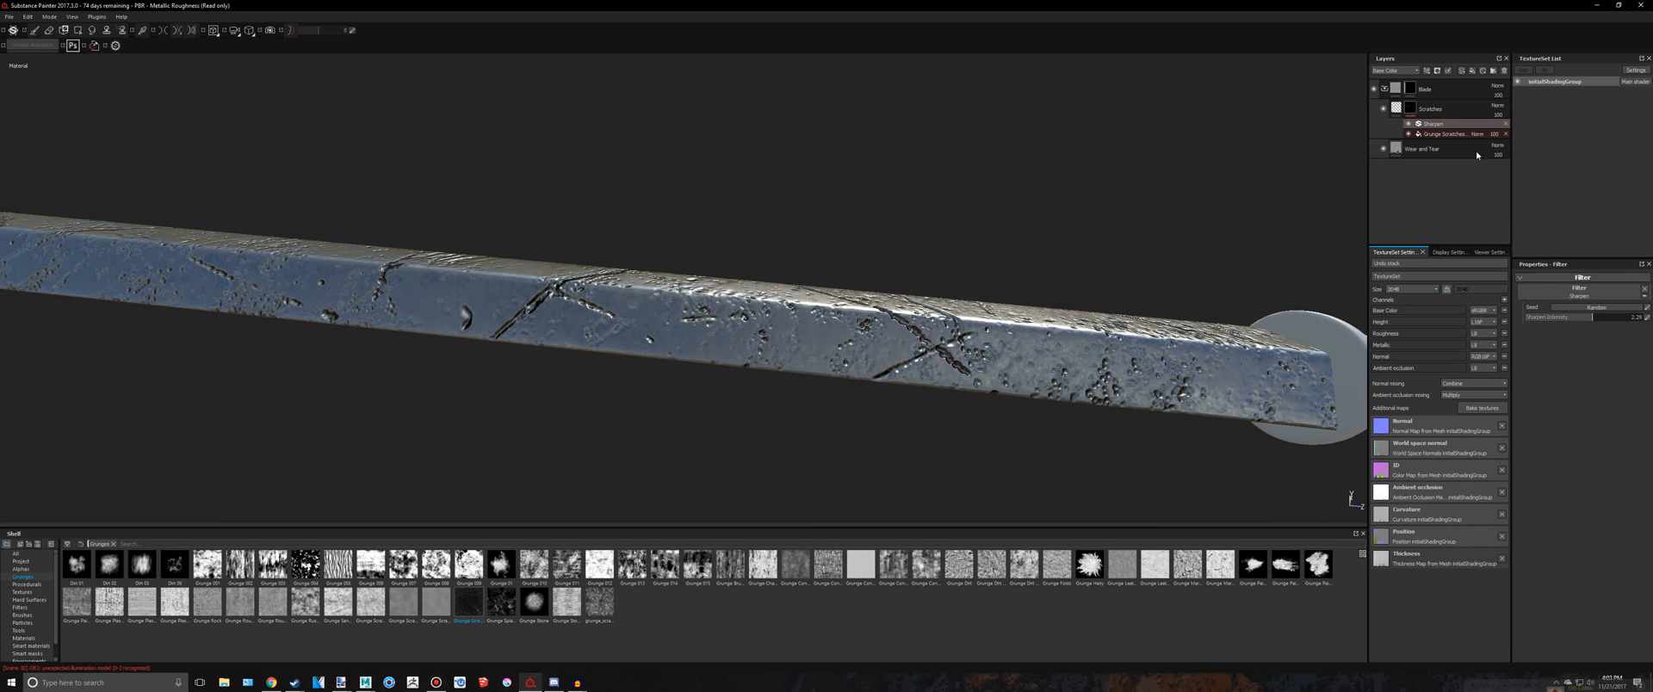
click(1408, 124)
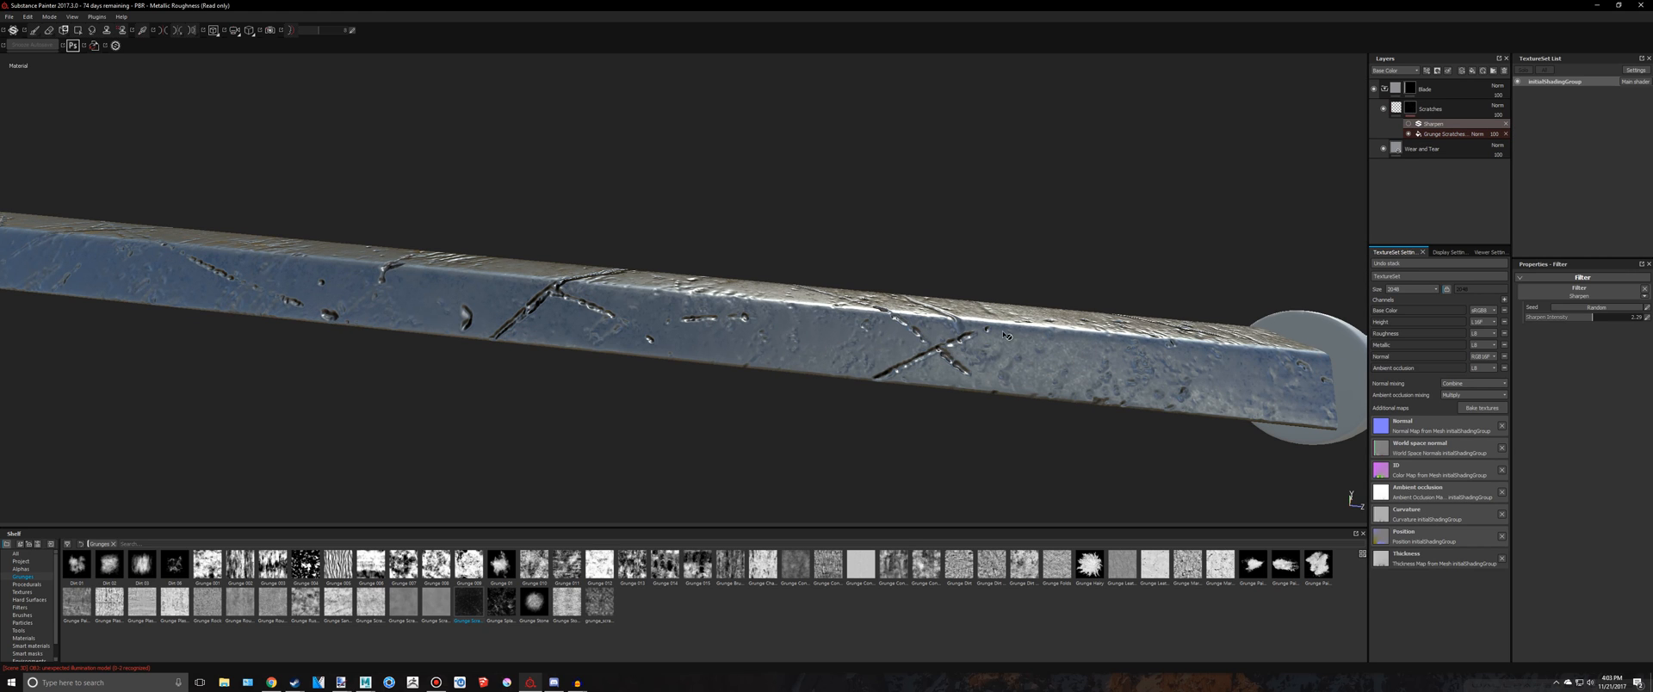
click(1409, 124)
Increase the texture set's resolution and examine the sharpened scratches up close and along the blade
scroll(1040, 207, down, 6)
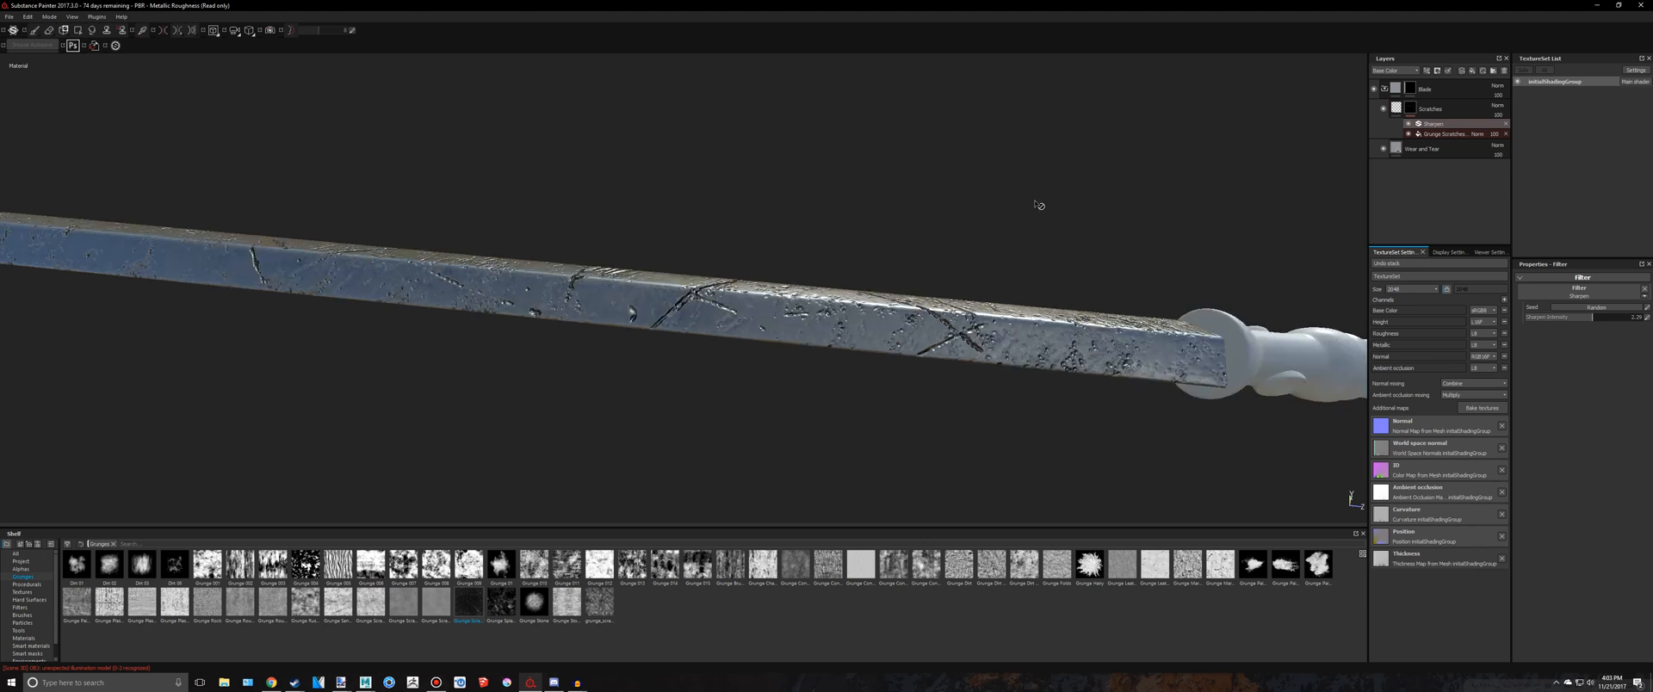
alt+drag(1035, 183, 1051, 265)
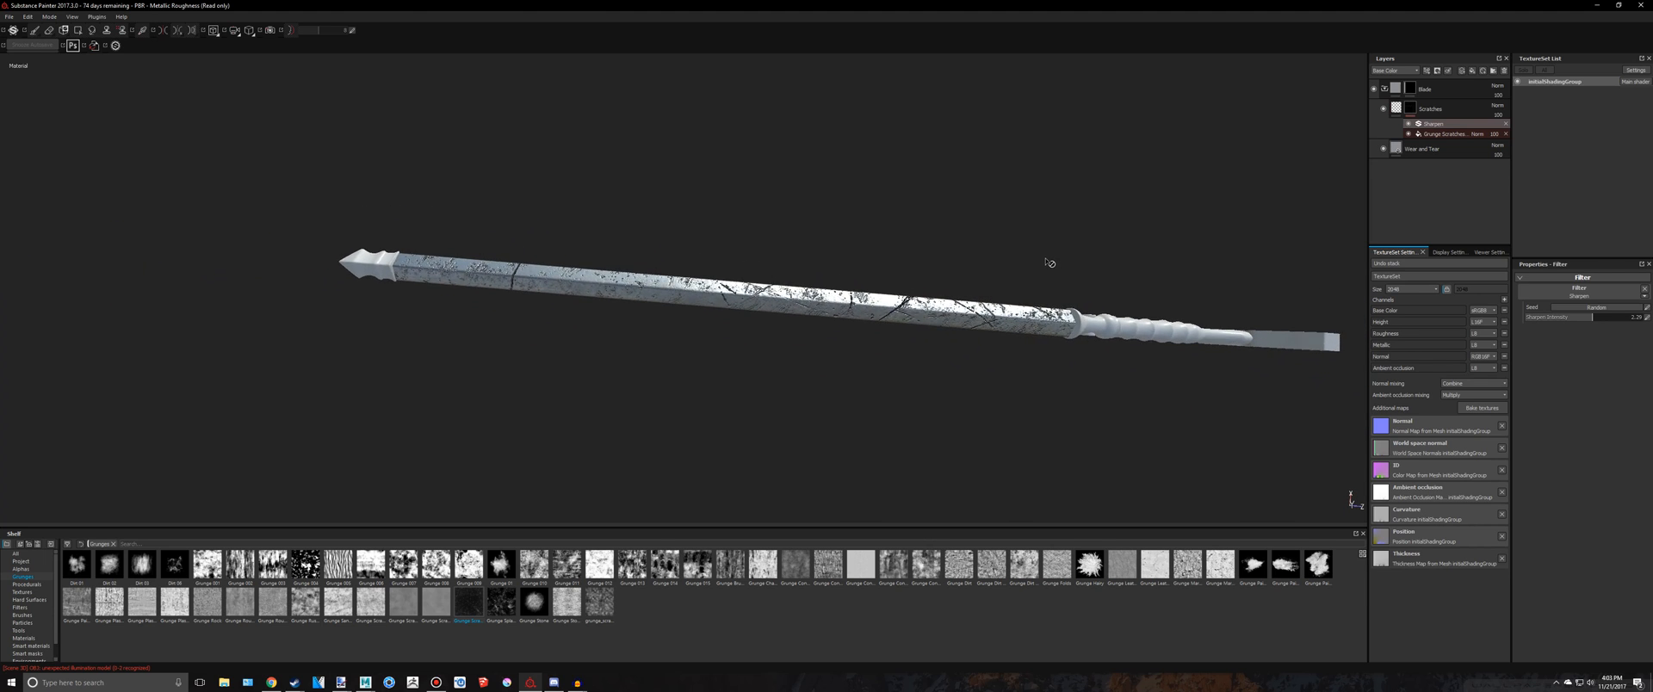
scroll(1046, 263, up, 4)
scroll(987, 174, up, 6)
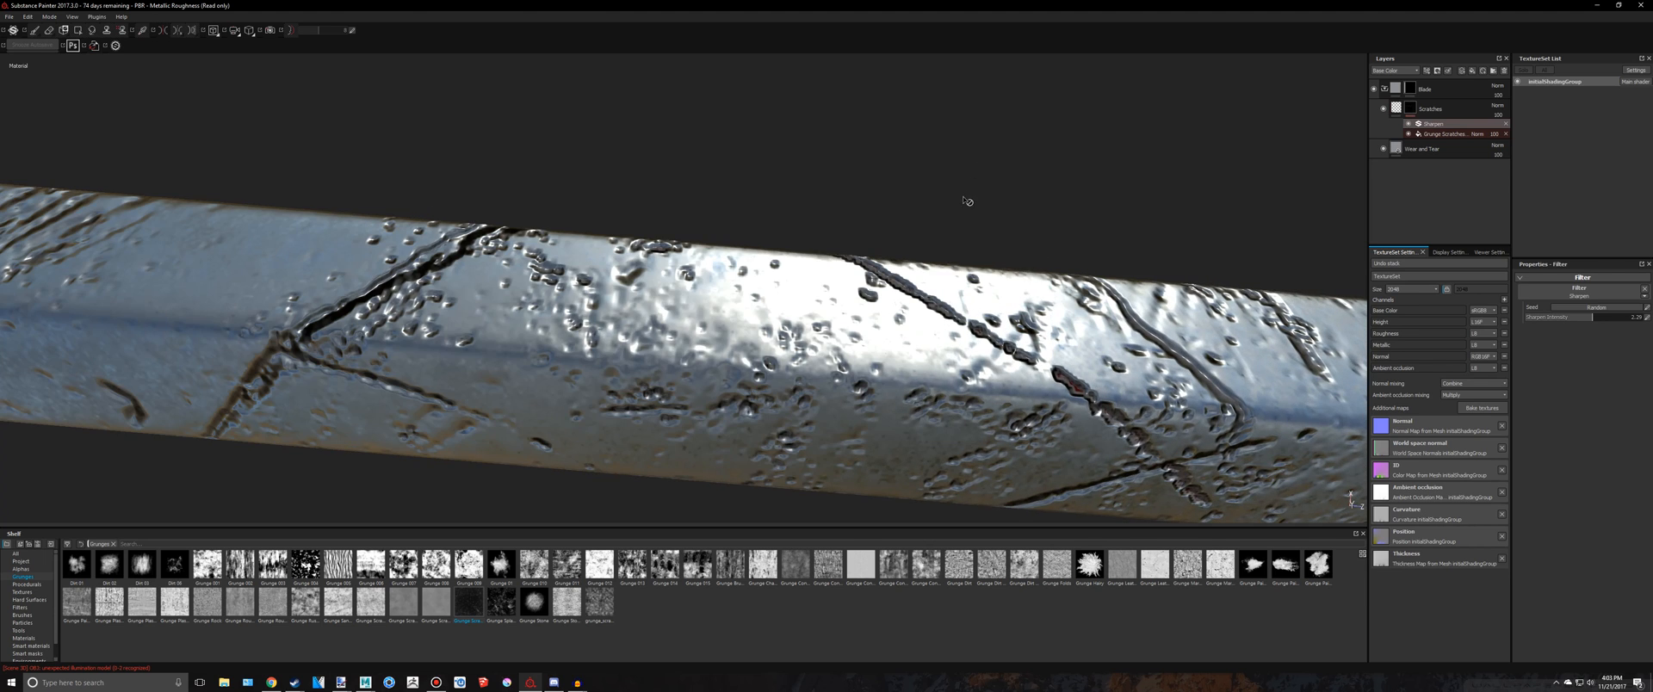
alt+drag(965, 200, 1175, 249)
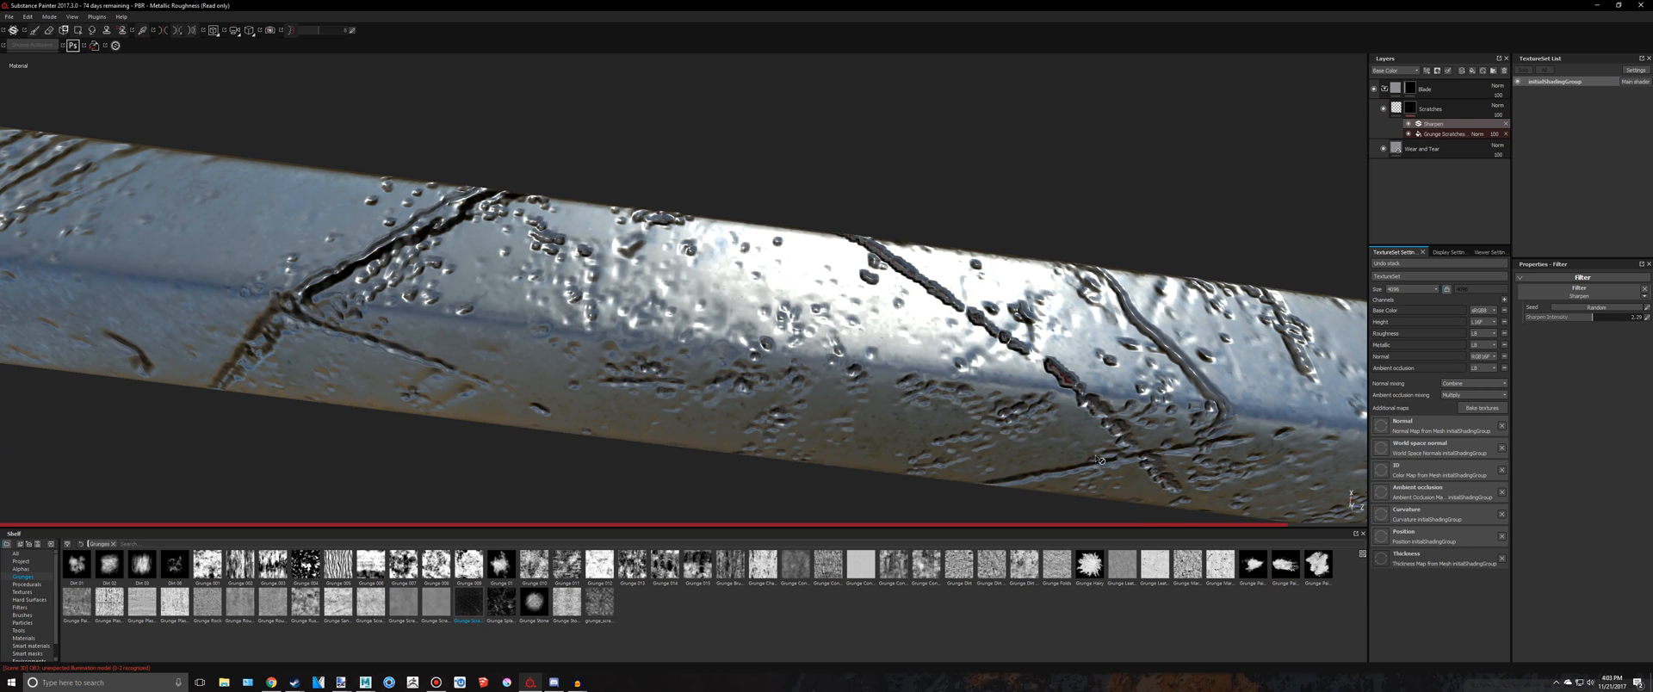
scroll(850, 384, down, 3)
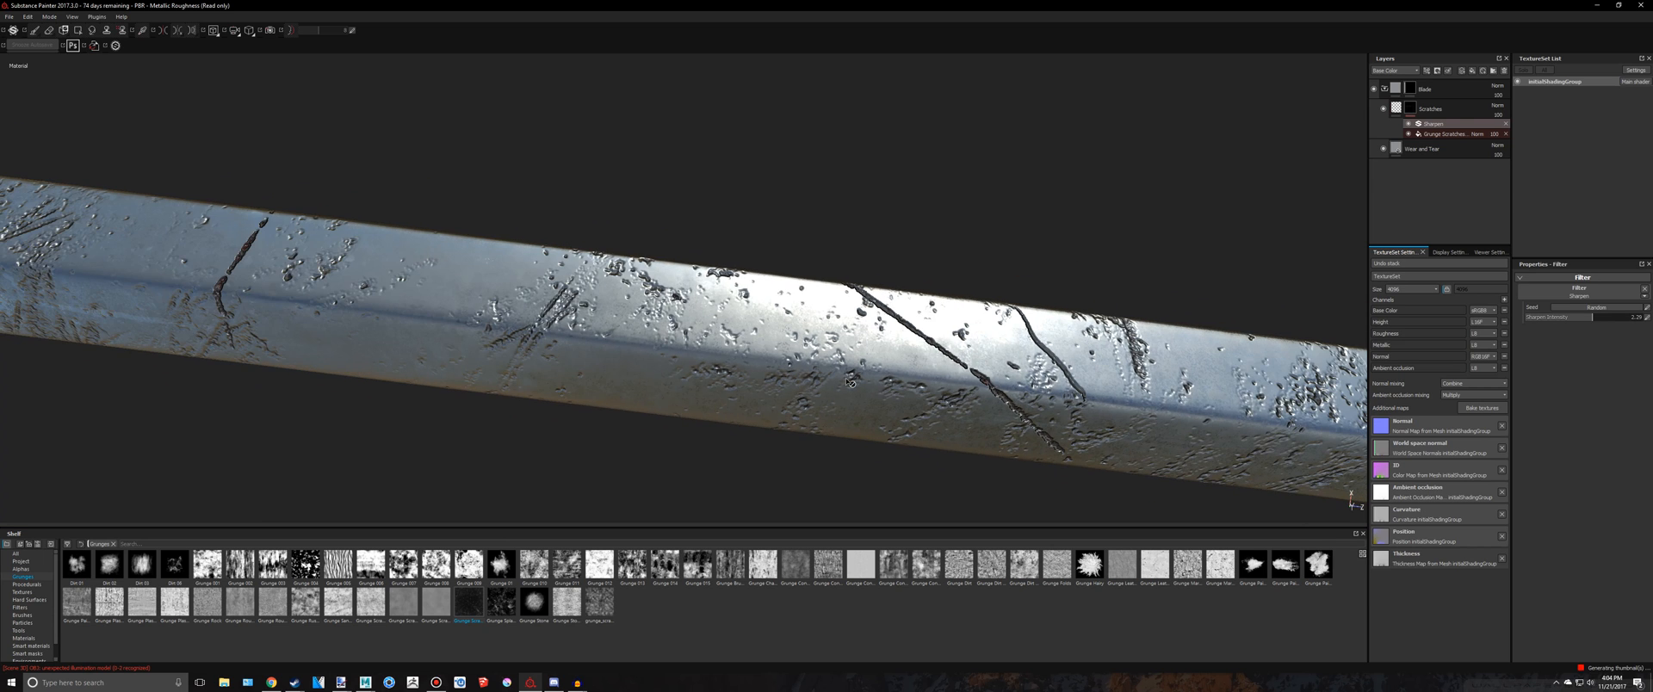
alt+drag(862, 349, 1033, 259)
scroll(913, 280, down, 6)
scroll(1047, 272, up, 4)
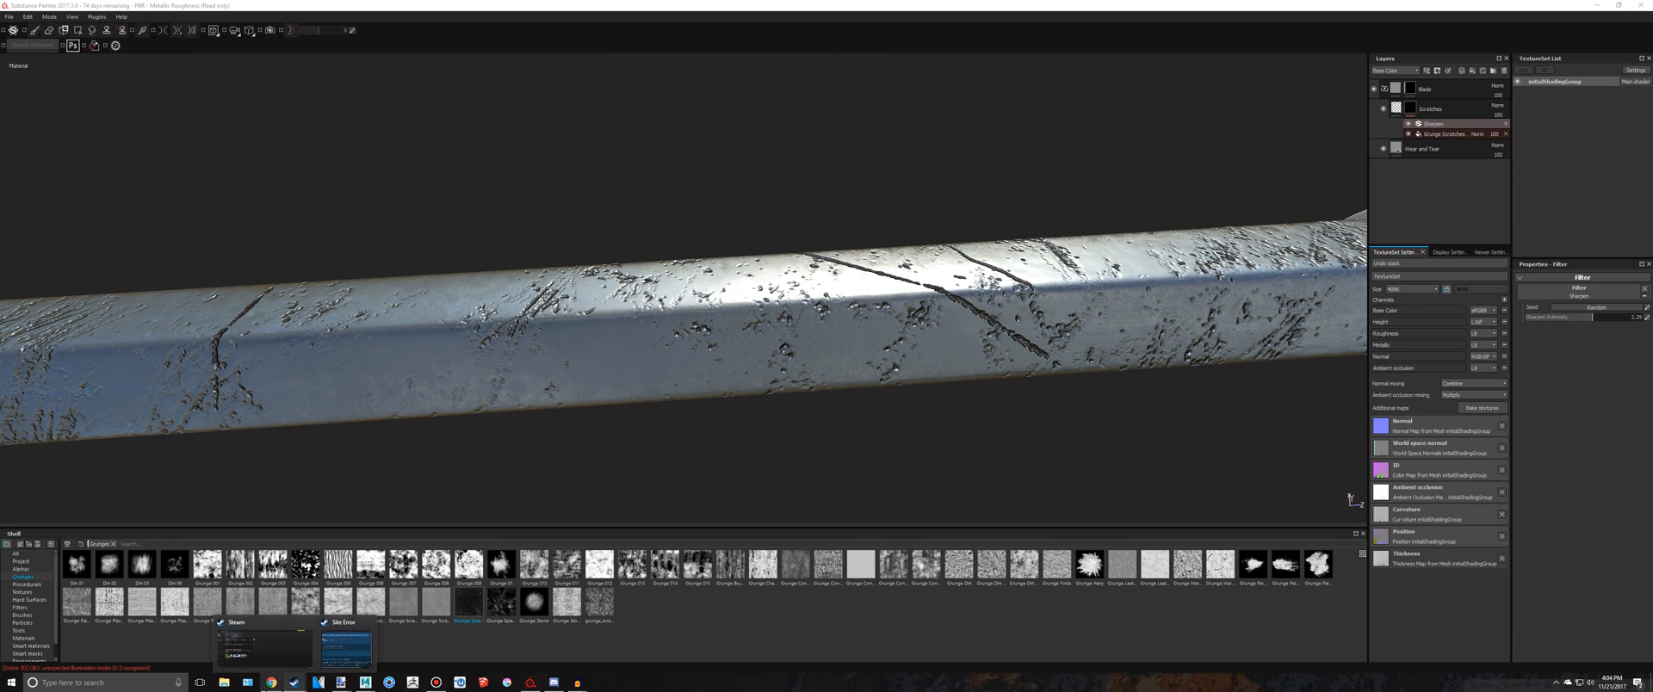
click(272, 683)
click(288, 663)
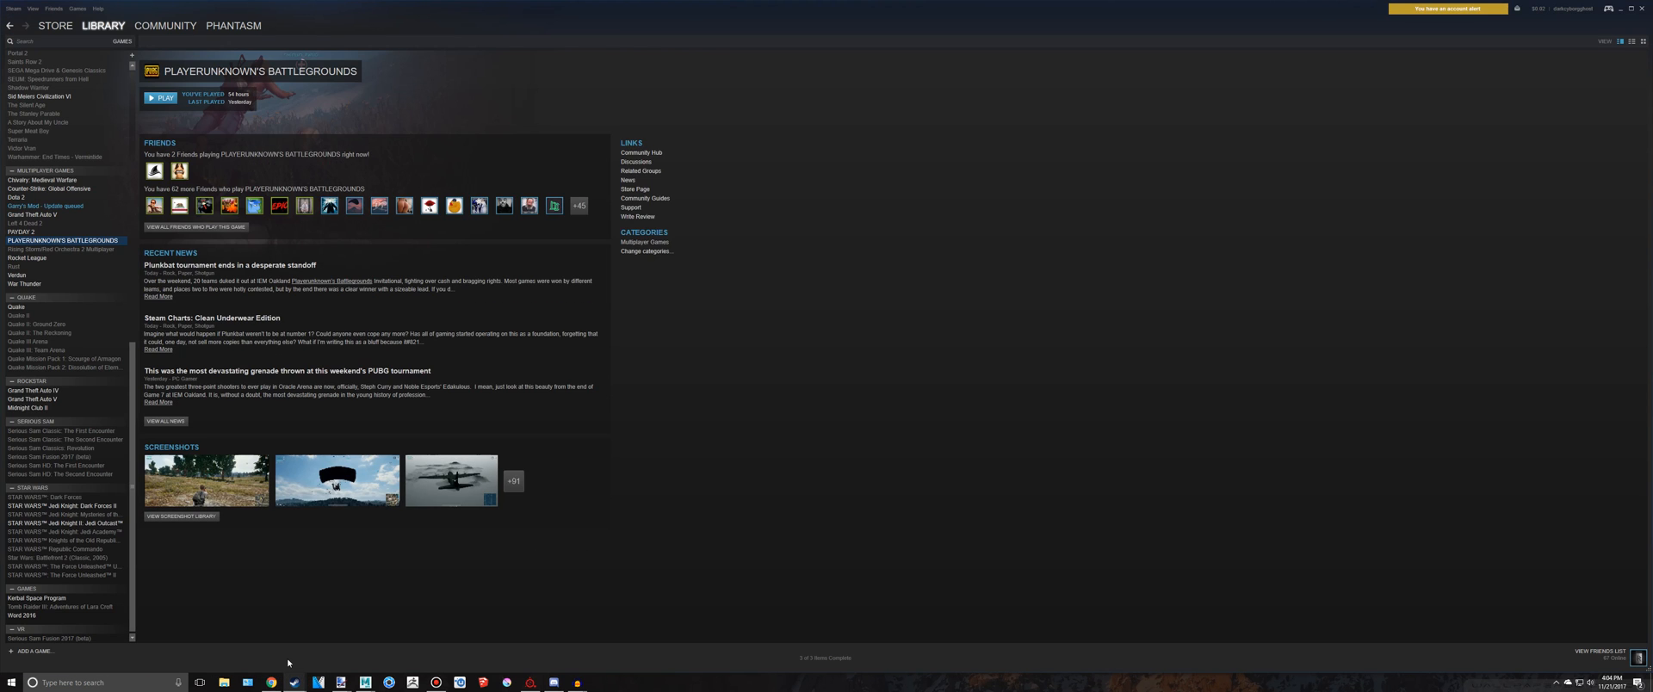
click(1425, 10)
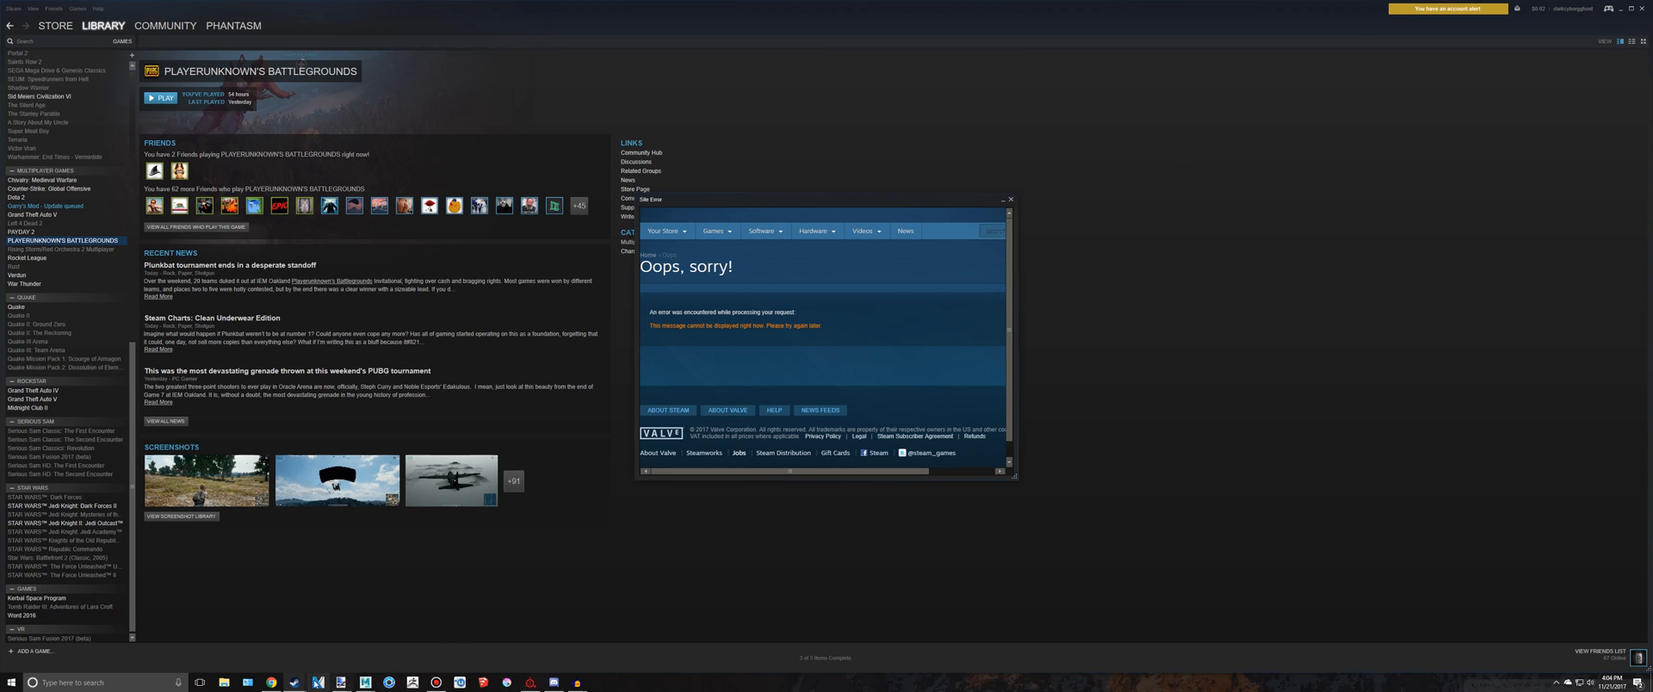
Switch to Chrome to study the Threaded Cane reference image and compare it with the whole scratched blade in Substance Painter
click(272, 682)
scroll(623, 447, up, 2)
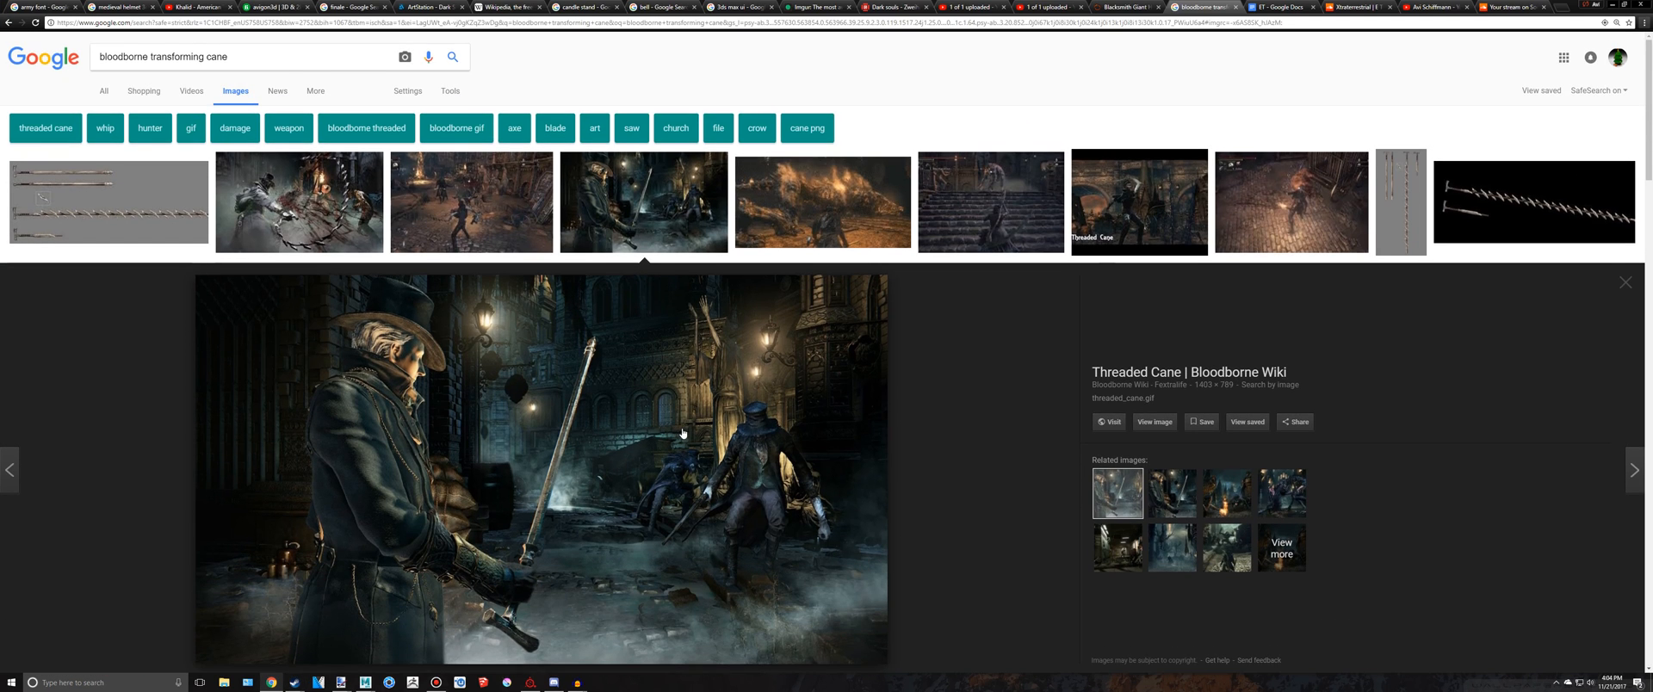
scroll(639, 495, down, 1)
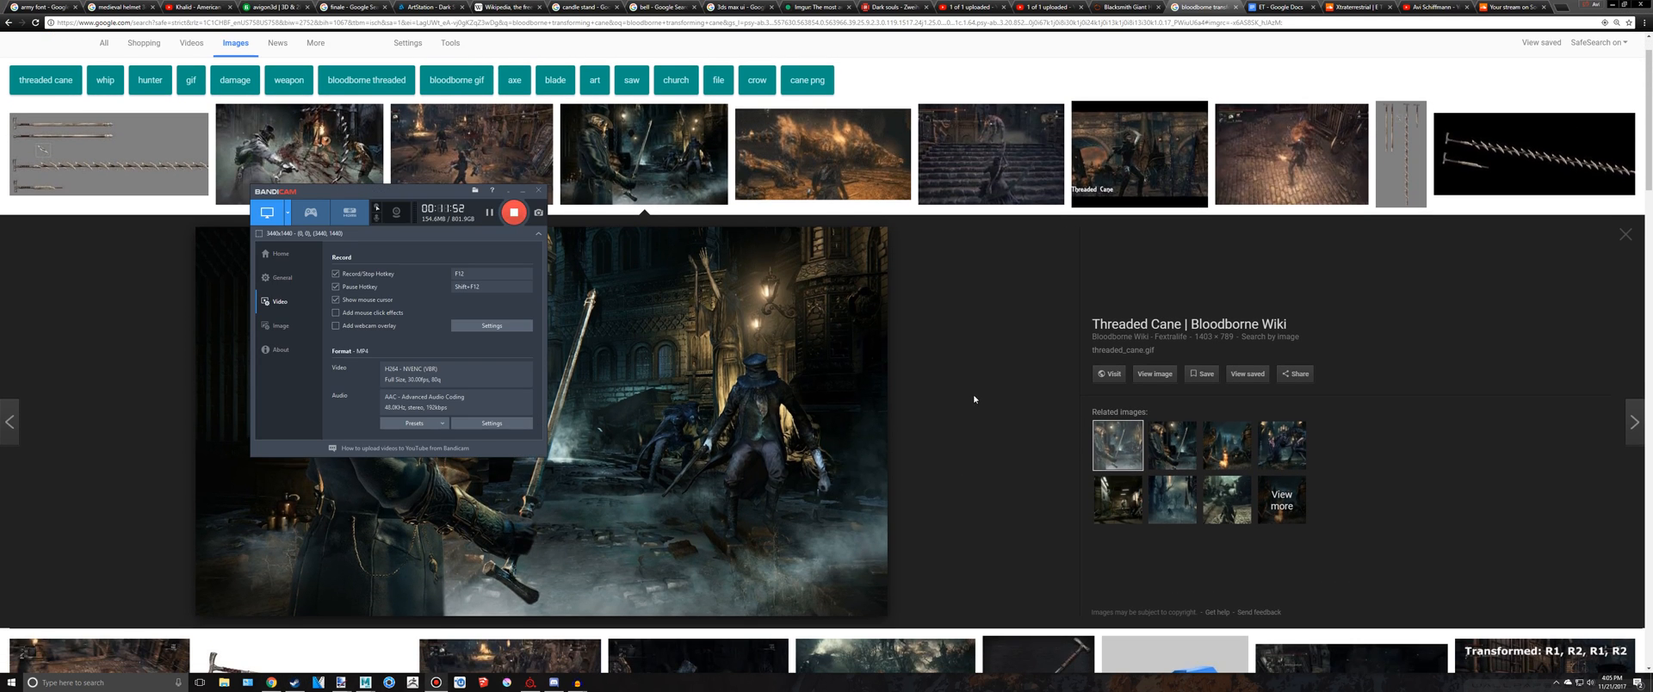
scroll(963, 405, down, 1)
scroll(963, 406, up, 1)
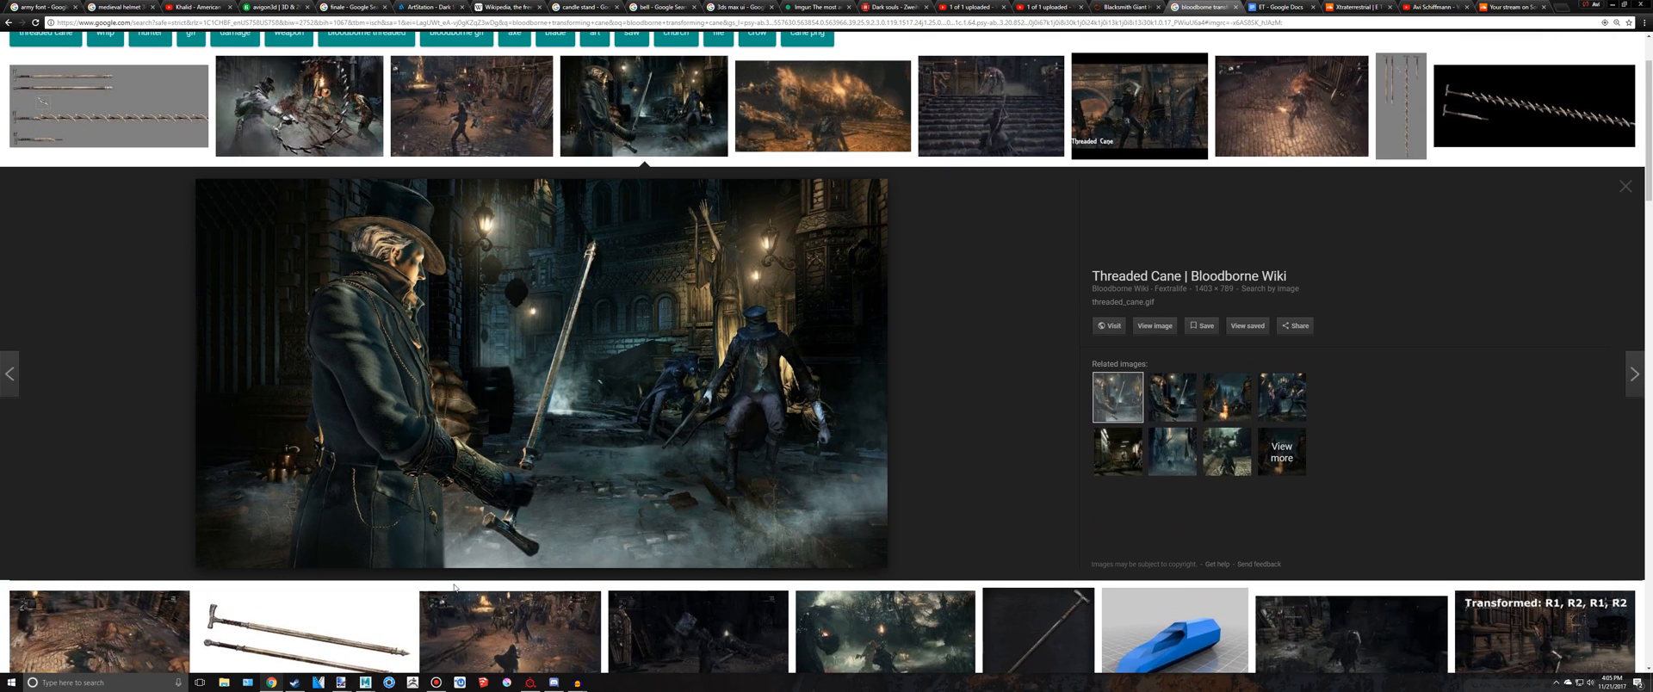
click(531, 683)
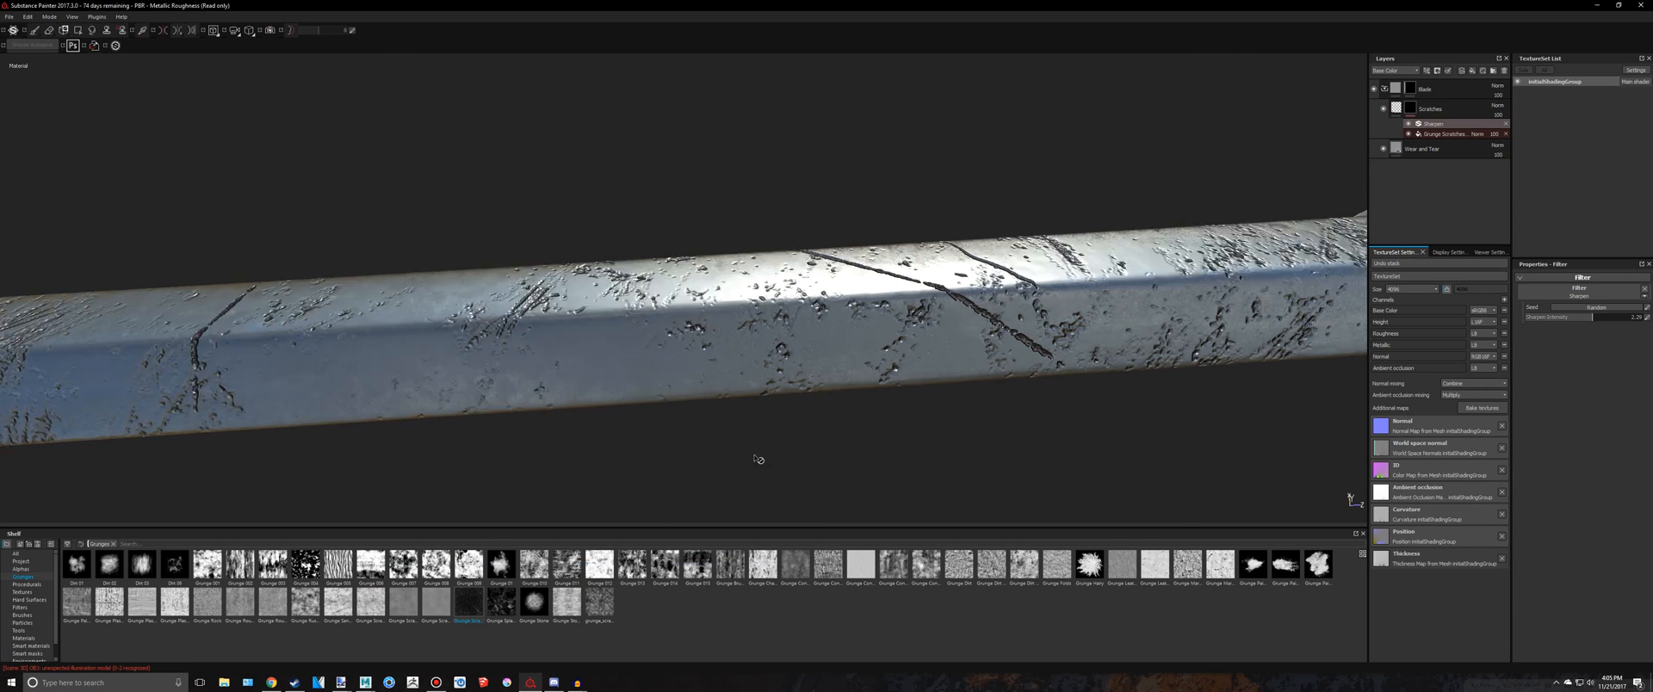
key(alt+Tab)
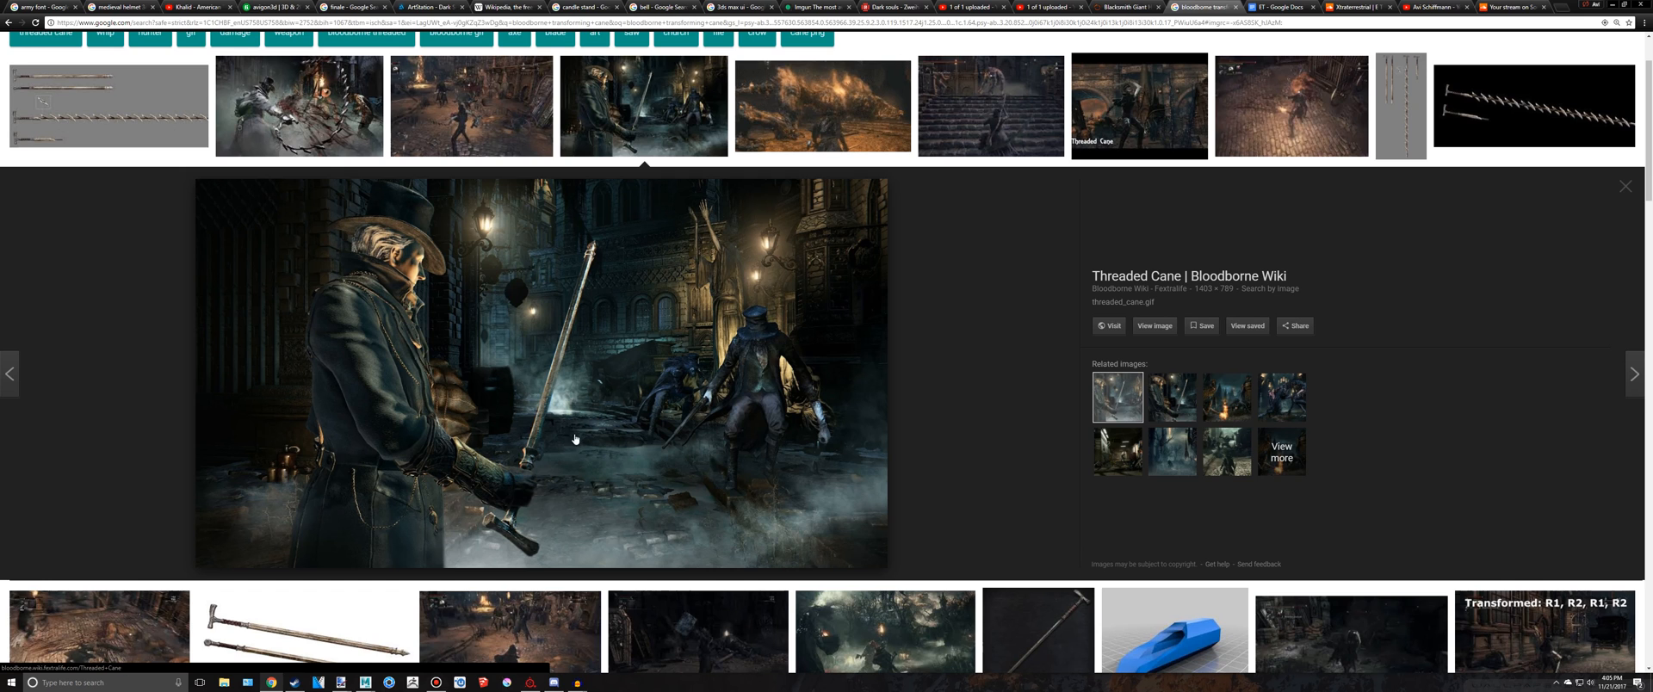
key(alt+Tab)
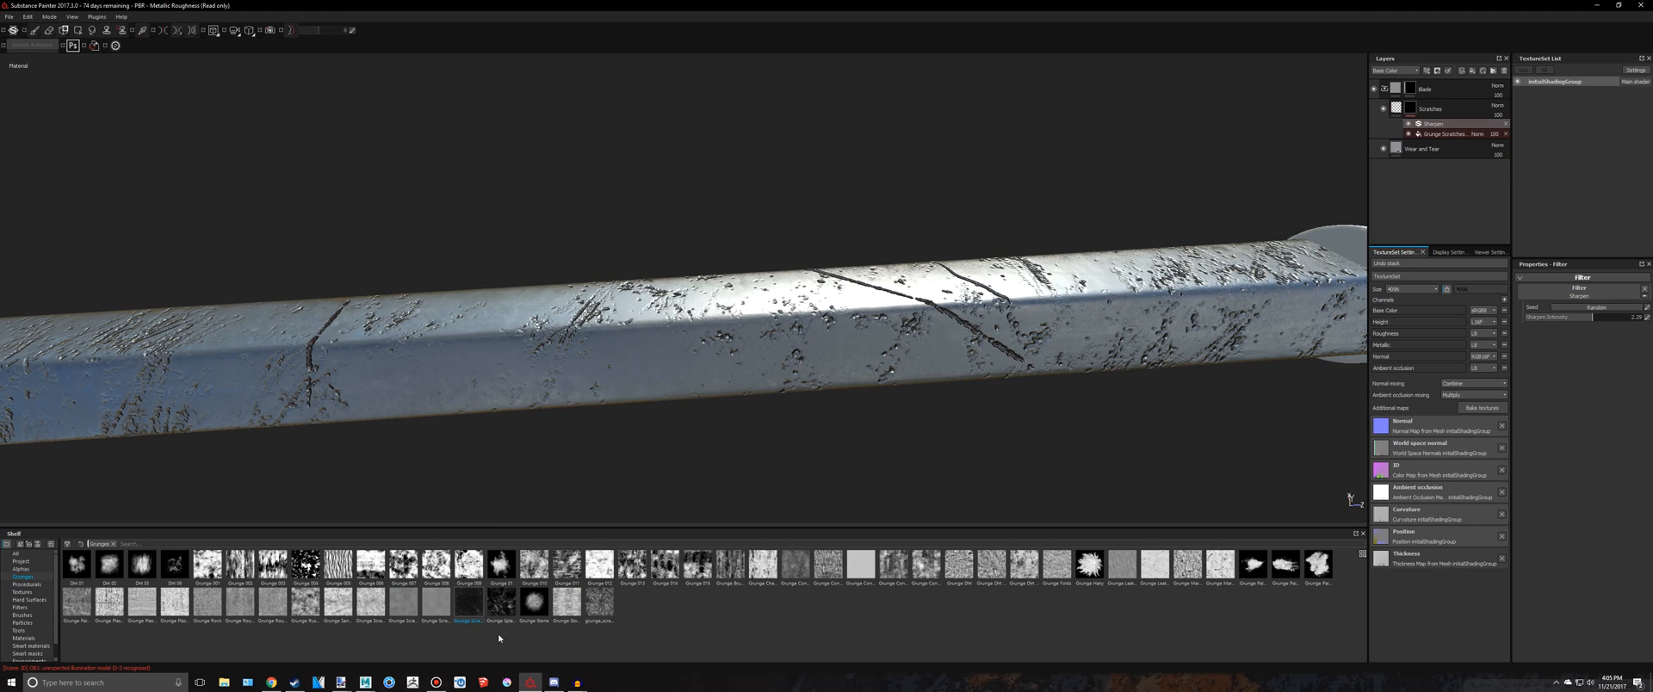
scroll(583, 404, down, 10)
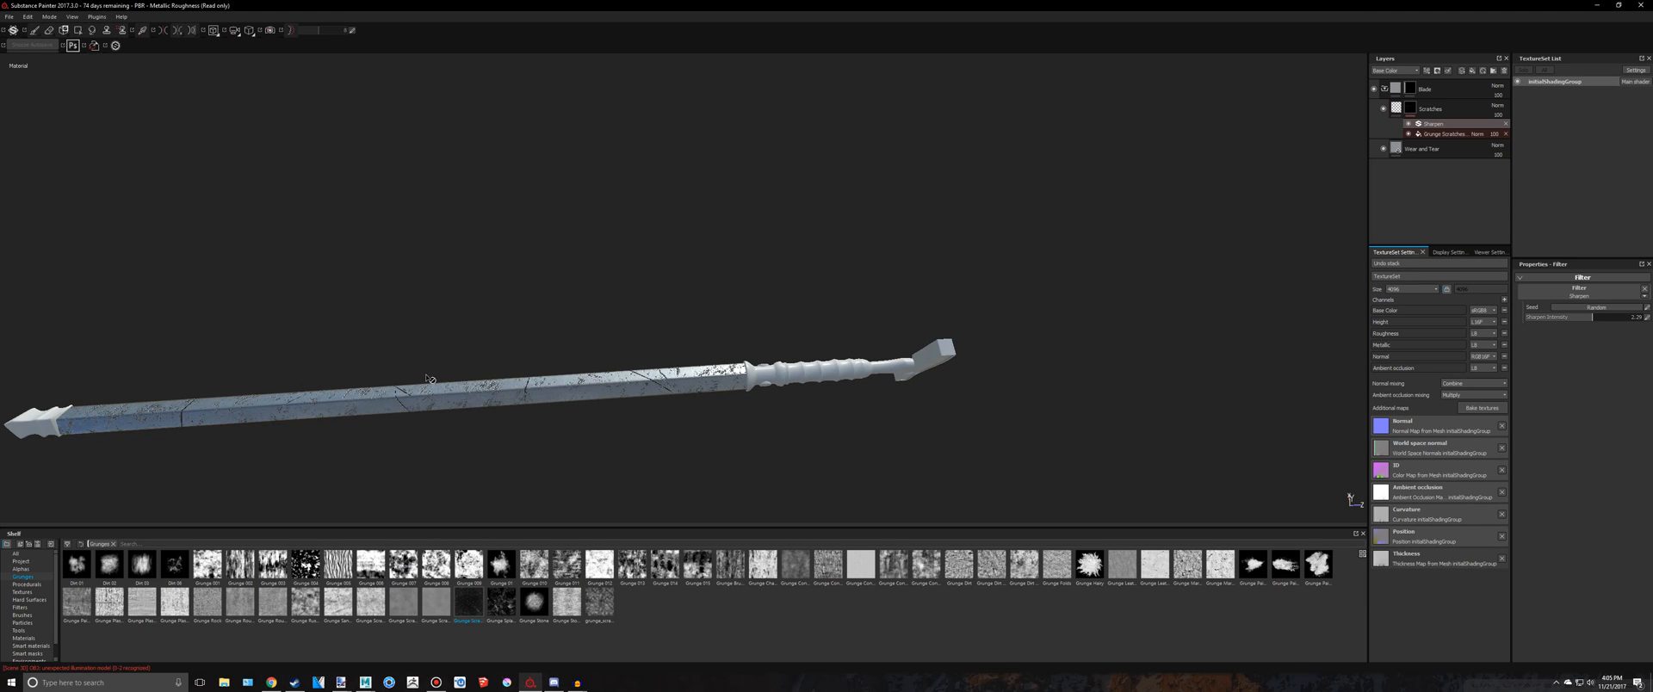
alt+middle_drag(494, 370, 725, 363)
scroll(749, 332, up, 3)
click(1557, 684)
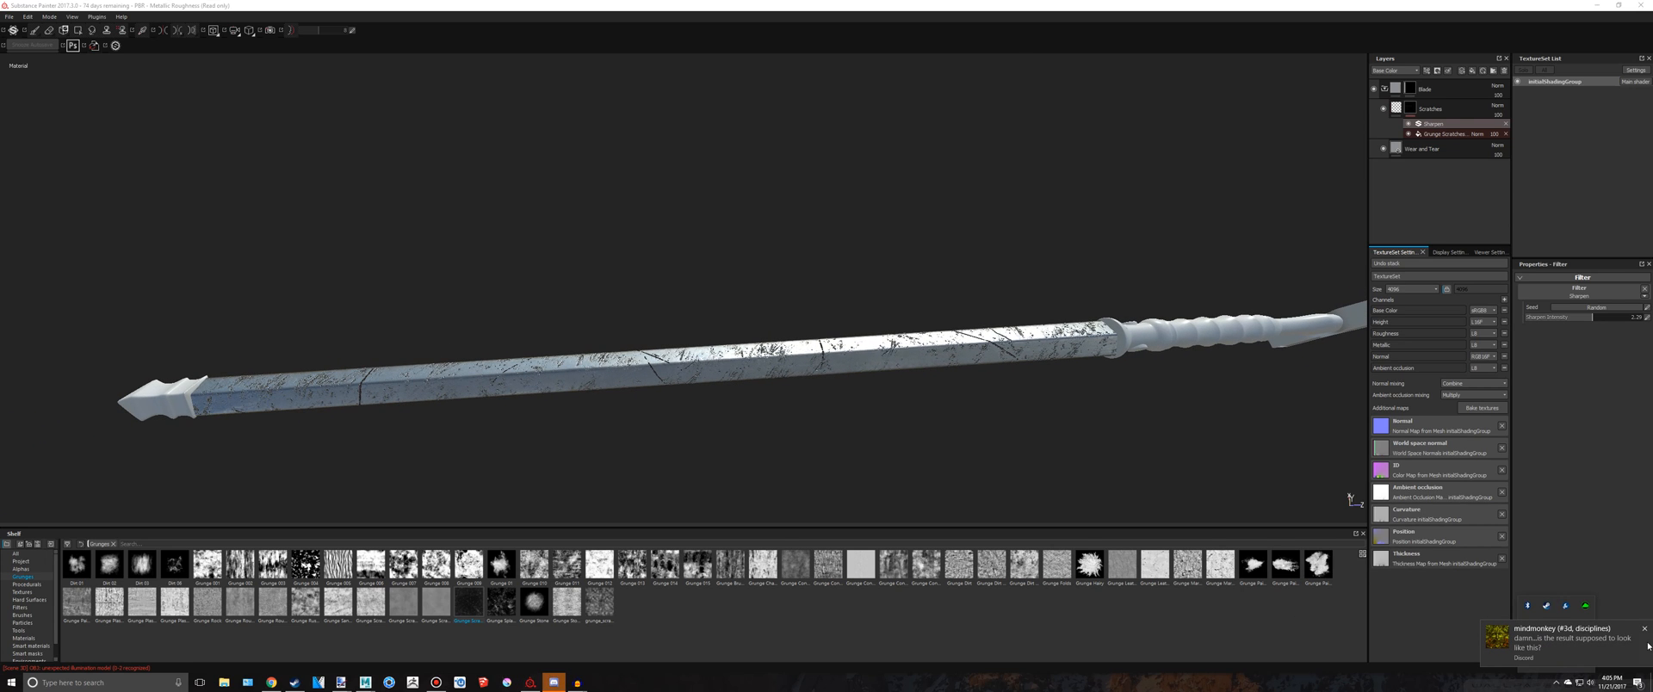
click(1560, 647)
click(1557, 684)
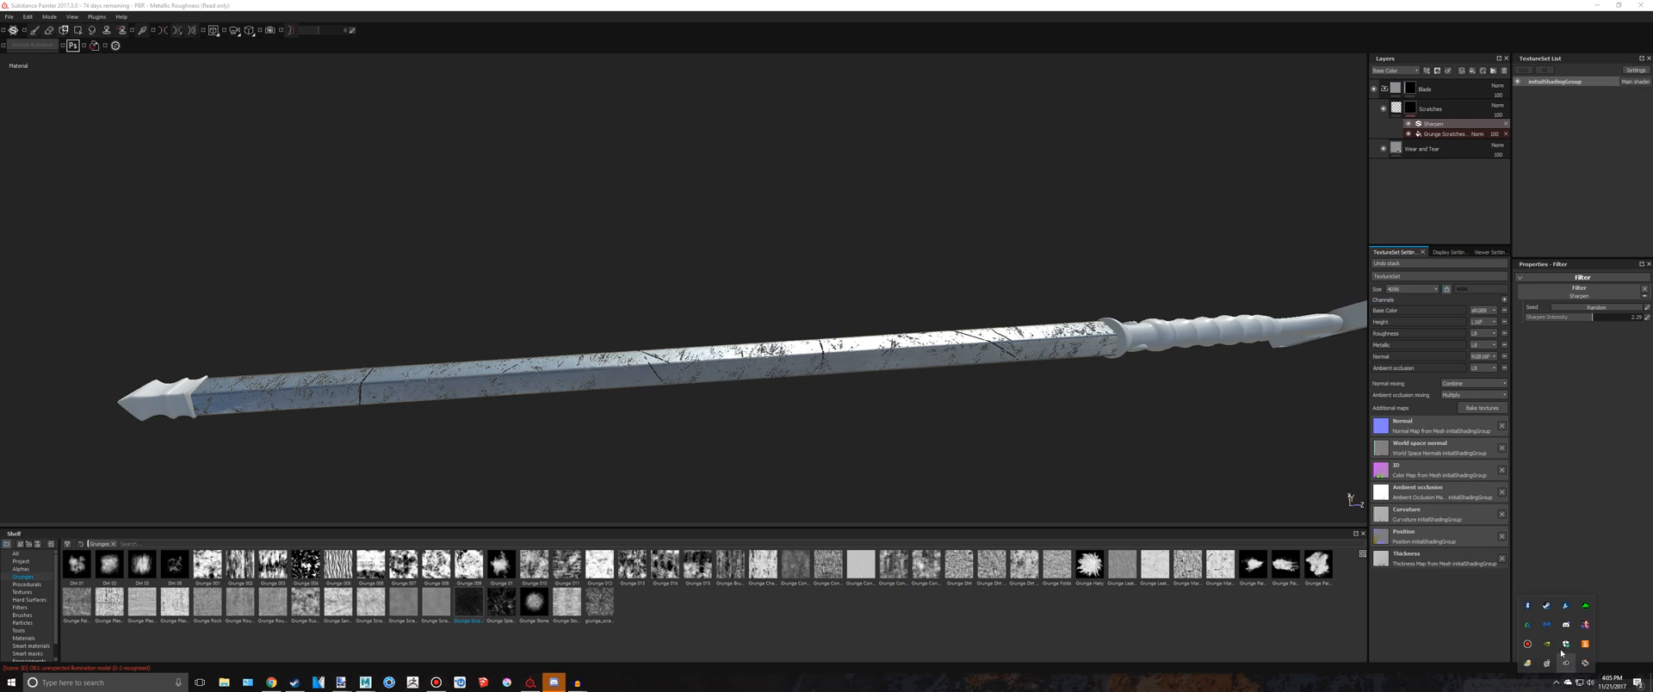
right_click(1566, 626)
click(1561, 665)
click(271, 682)
click(436, 682)
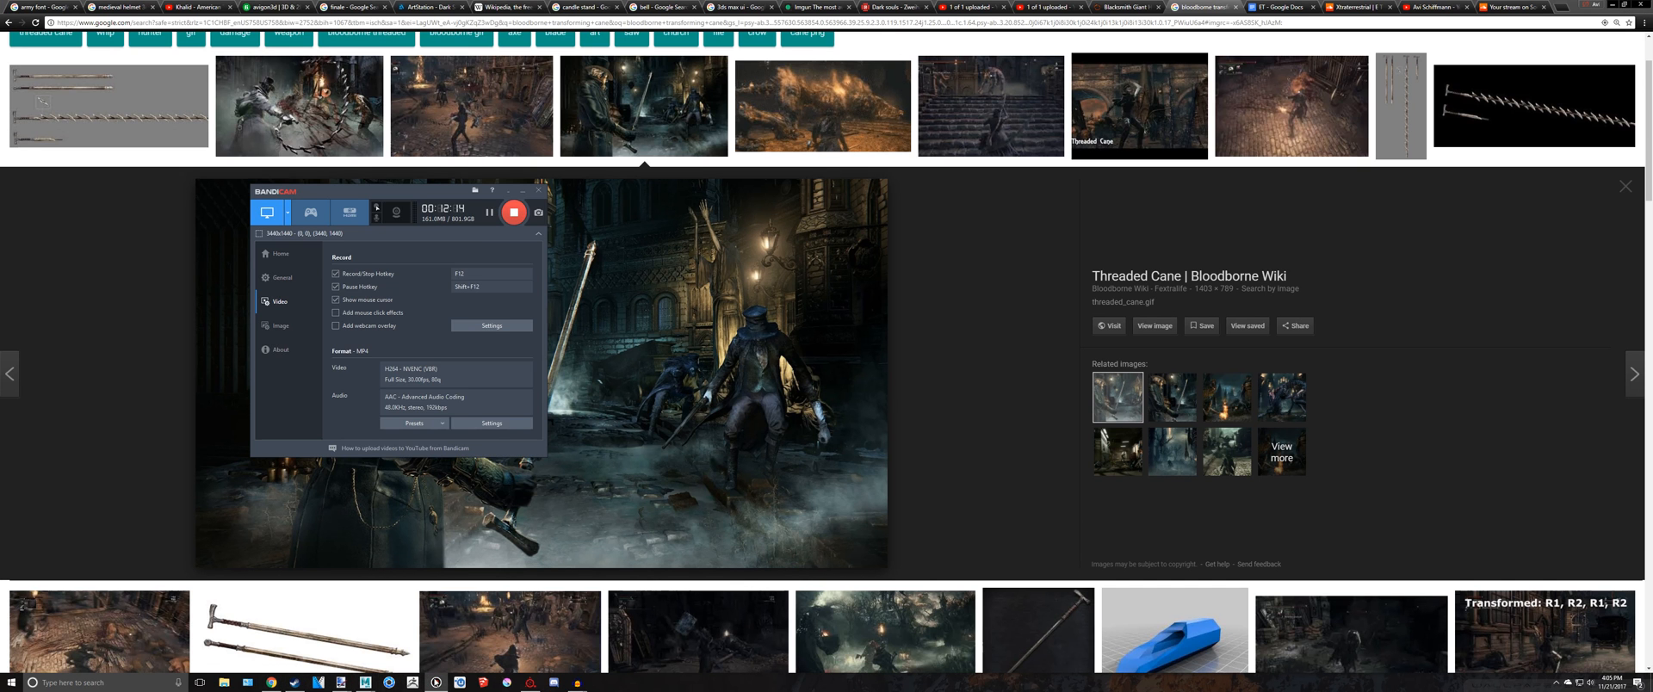
Switch back from the cane reference in the browser to Substance Painter
click(987, 455)
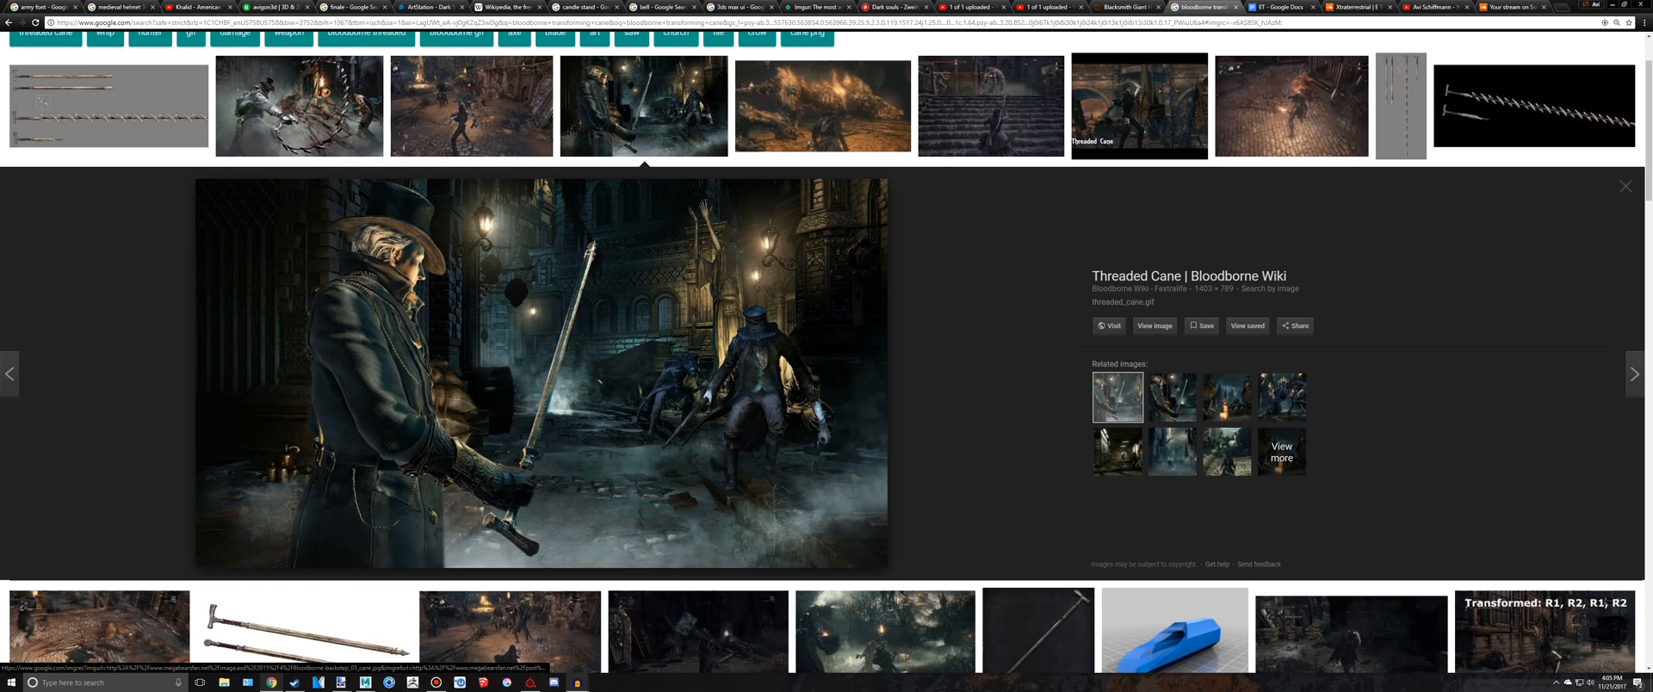
key(alt+Tab)
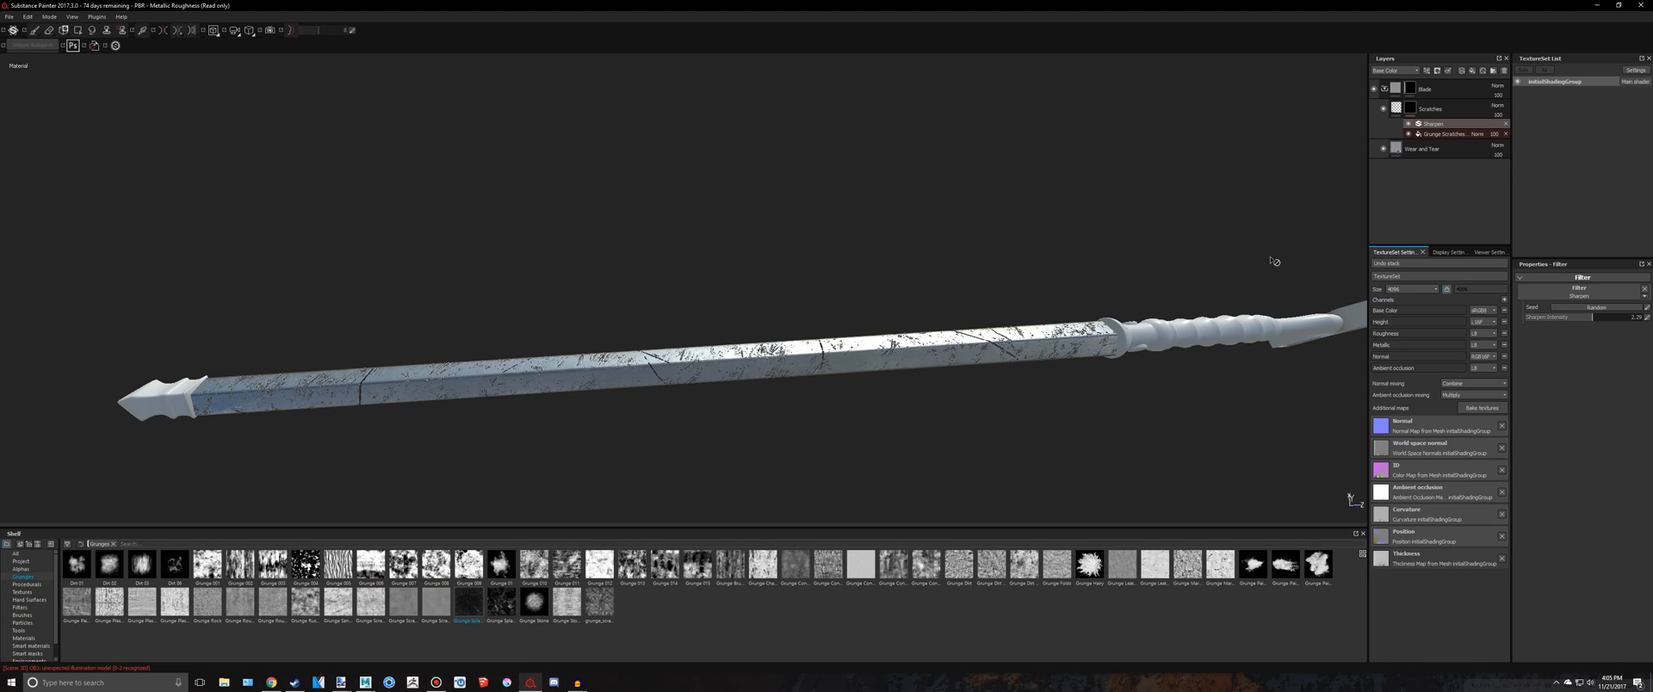
click(1465, 72)
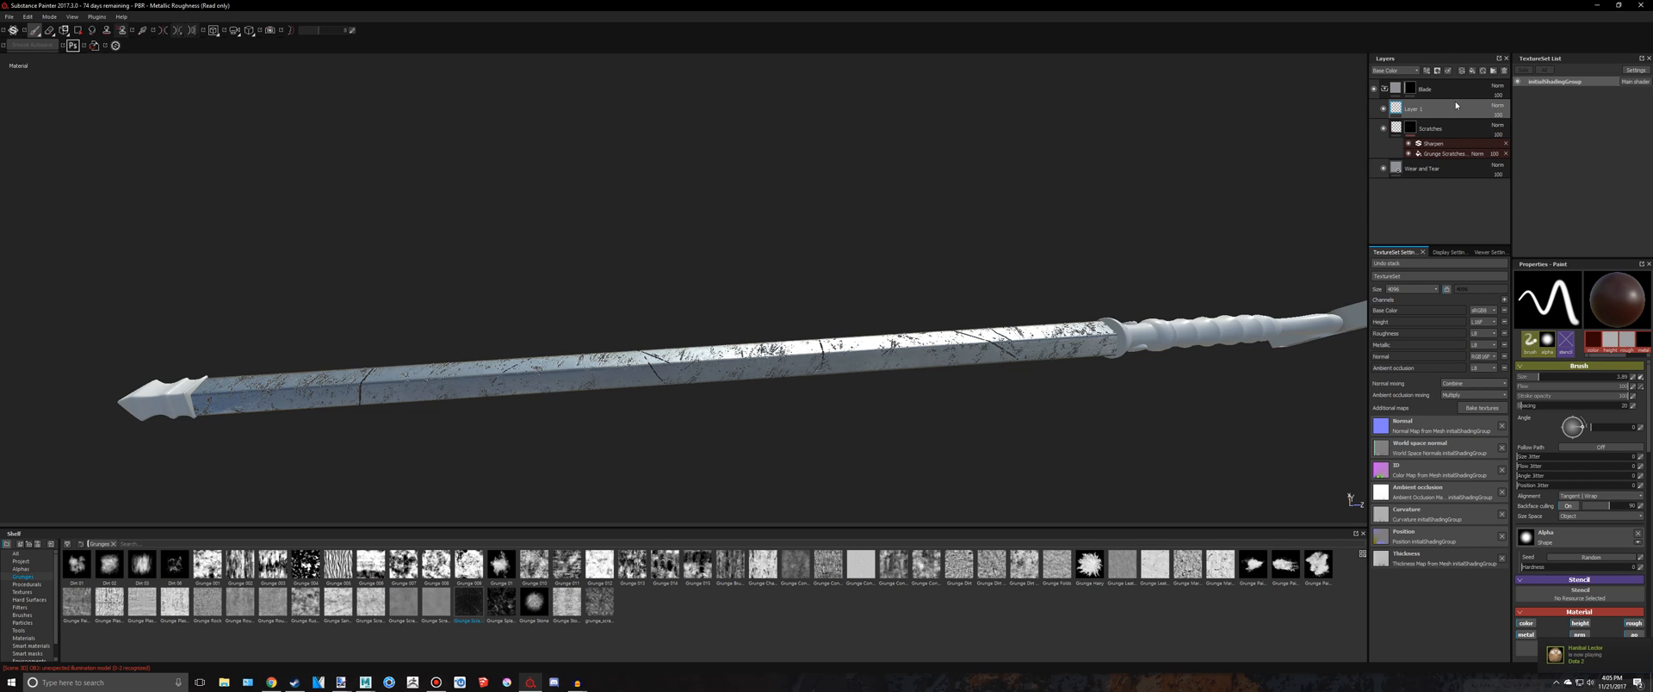
key(super)
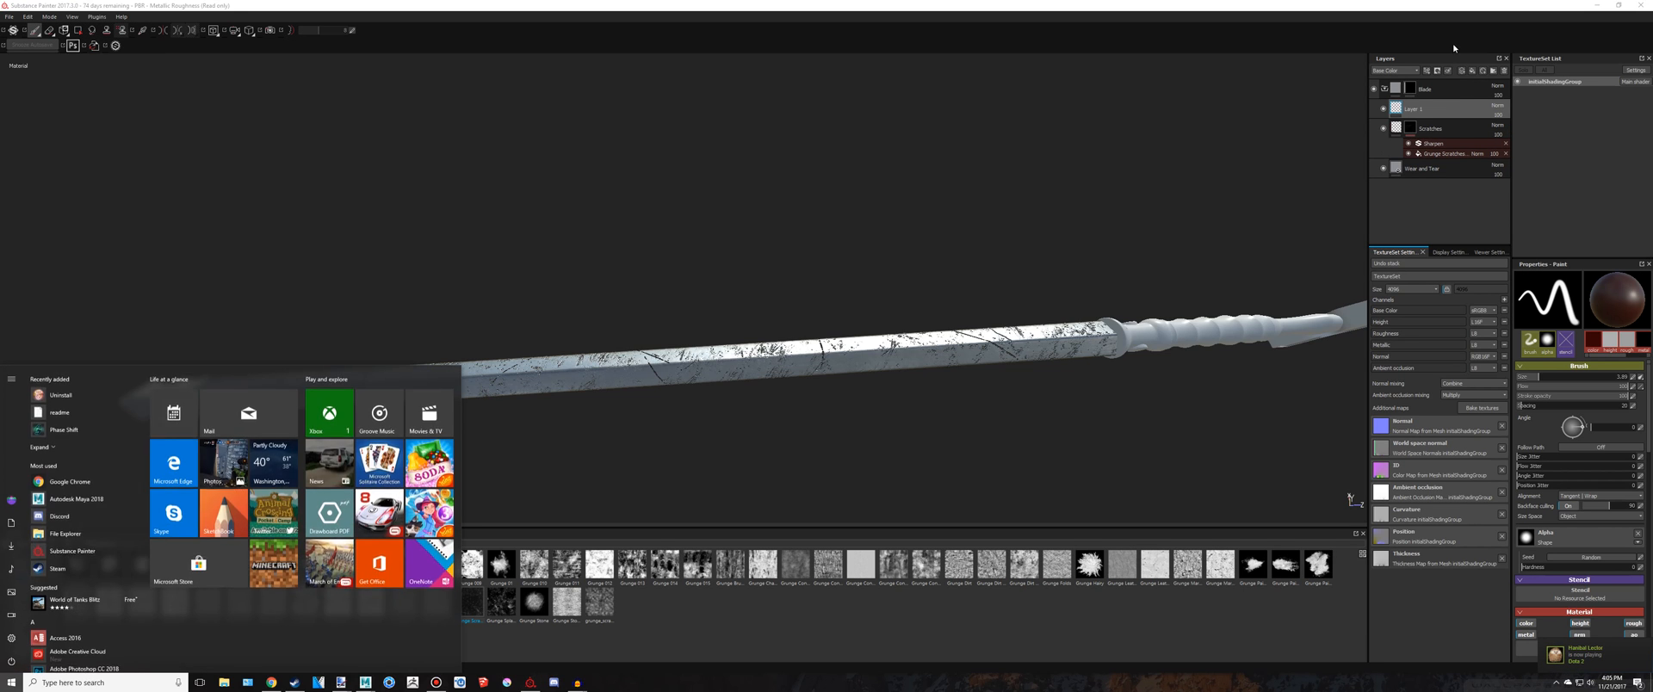
click(1457, 59)
key(ctrl+z)
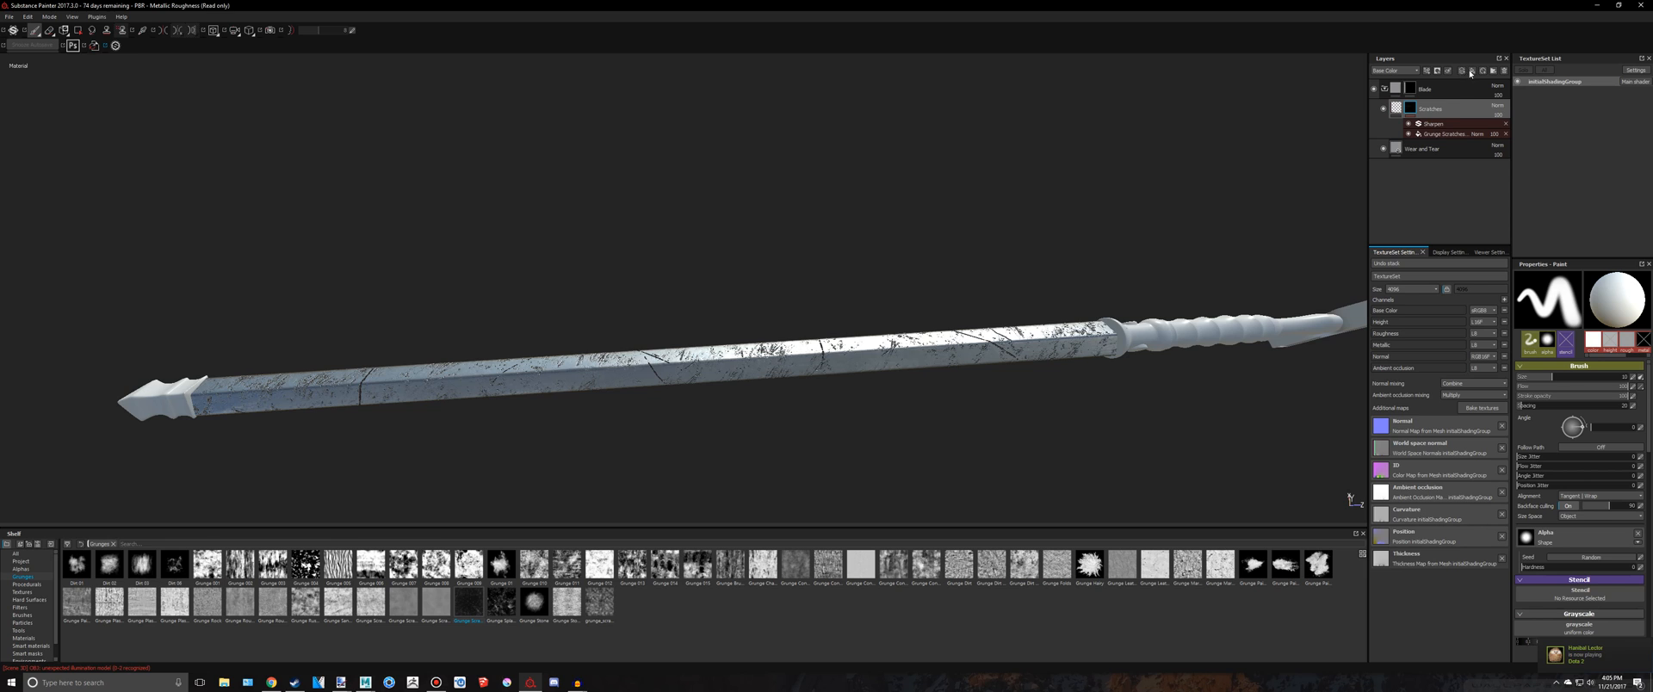
Add a fill layer above Scratches with a black mask, and add a fill to the mask using the Dirt 01 texture
click(1472, 71)
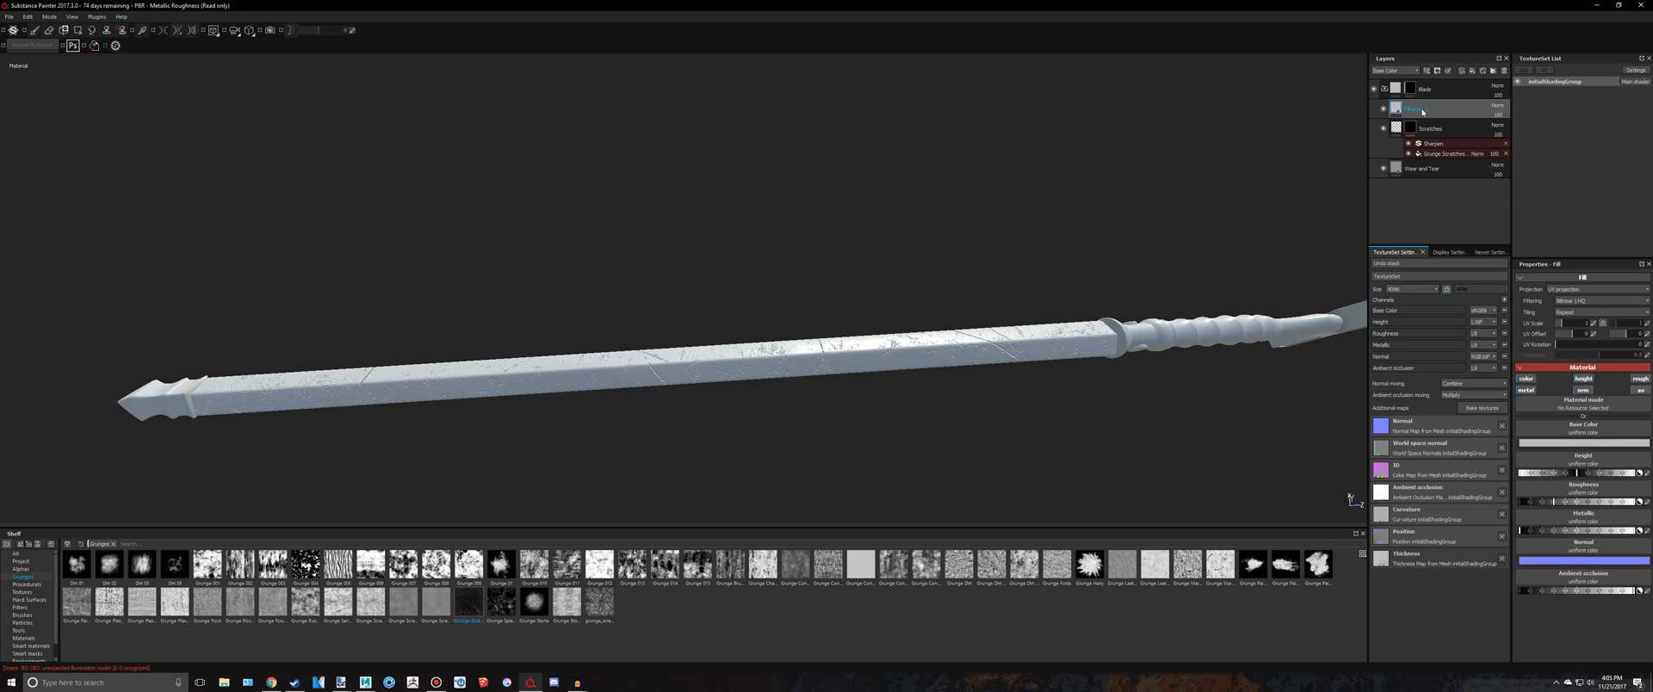
right_click(1421, 110)
click(1437, 124)
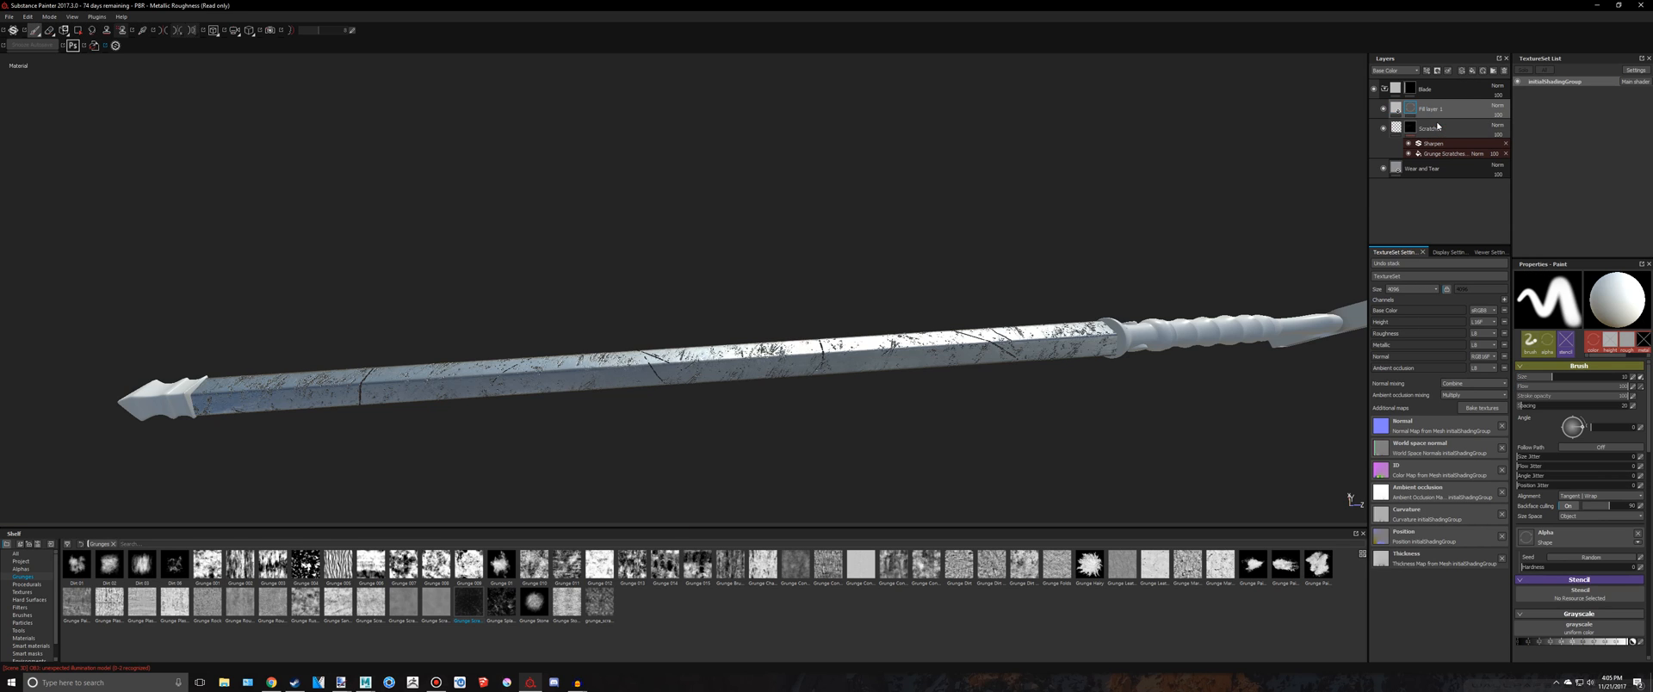
click(78, 30)
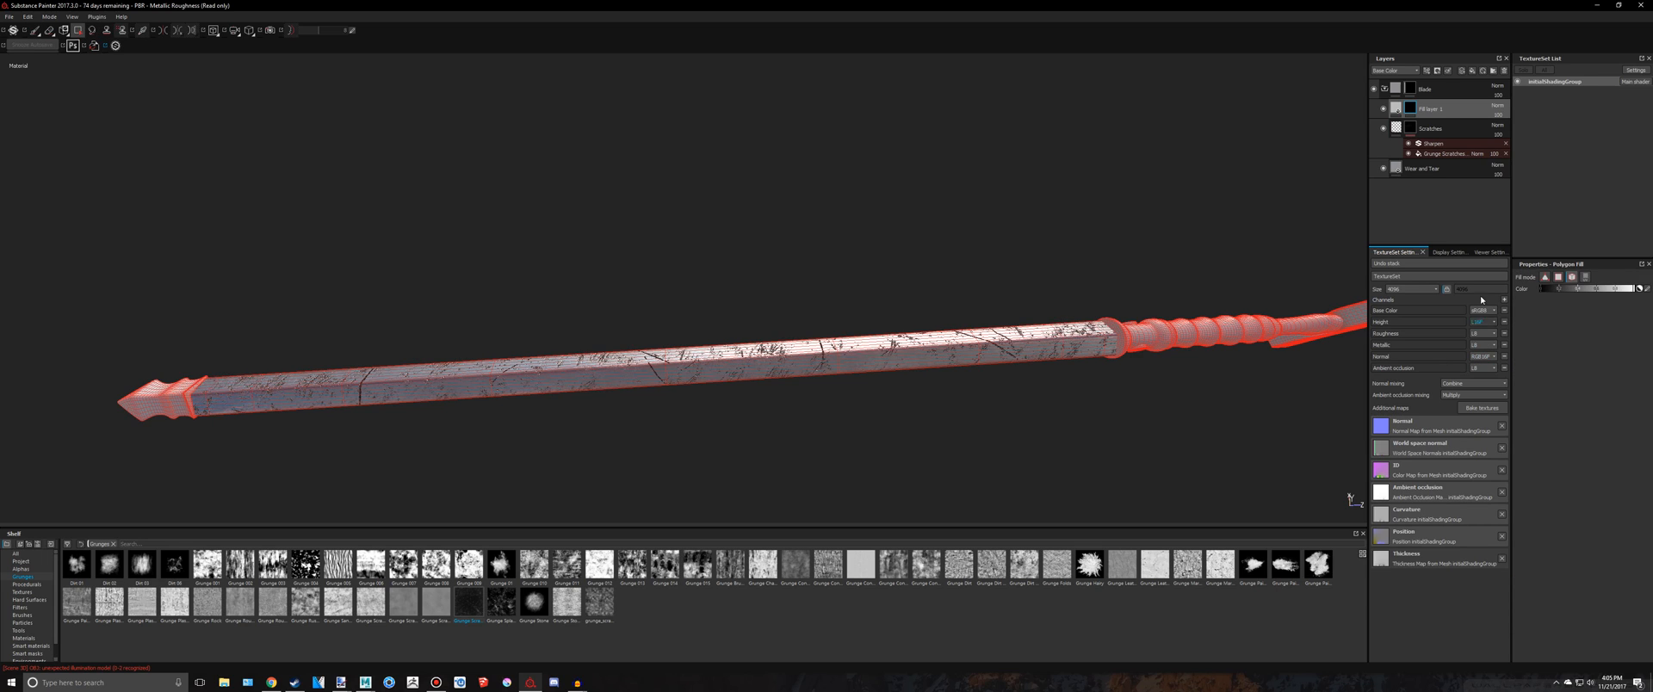
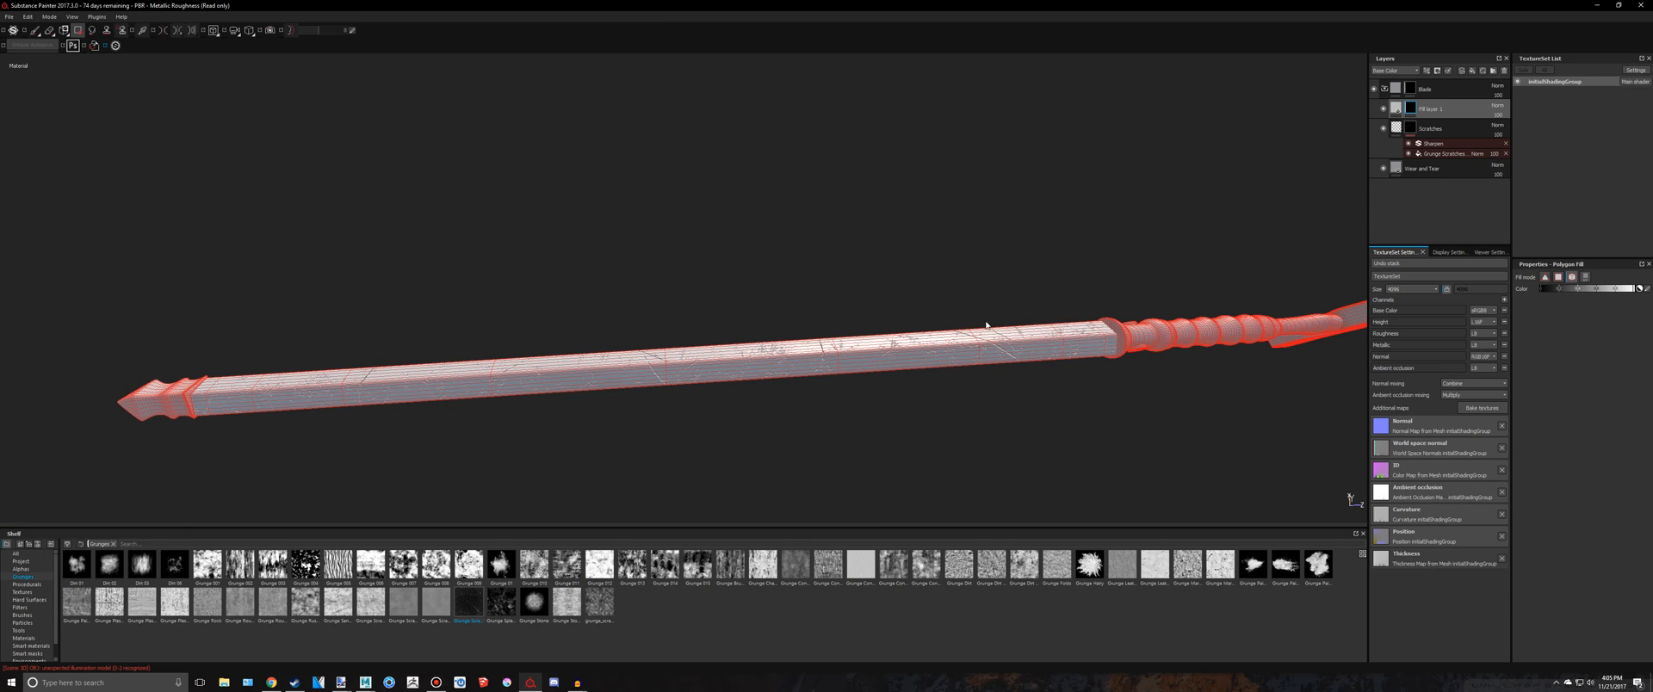
right_click(1427, 109)
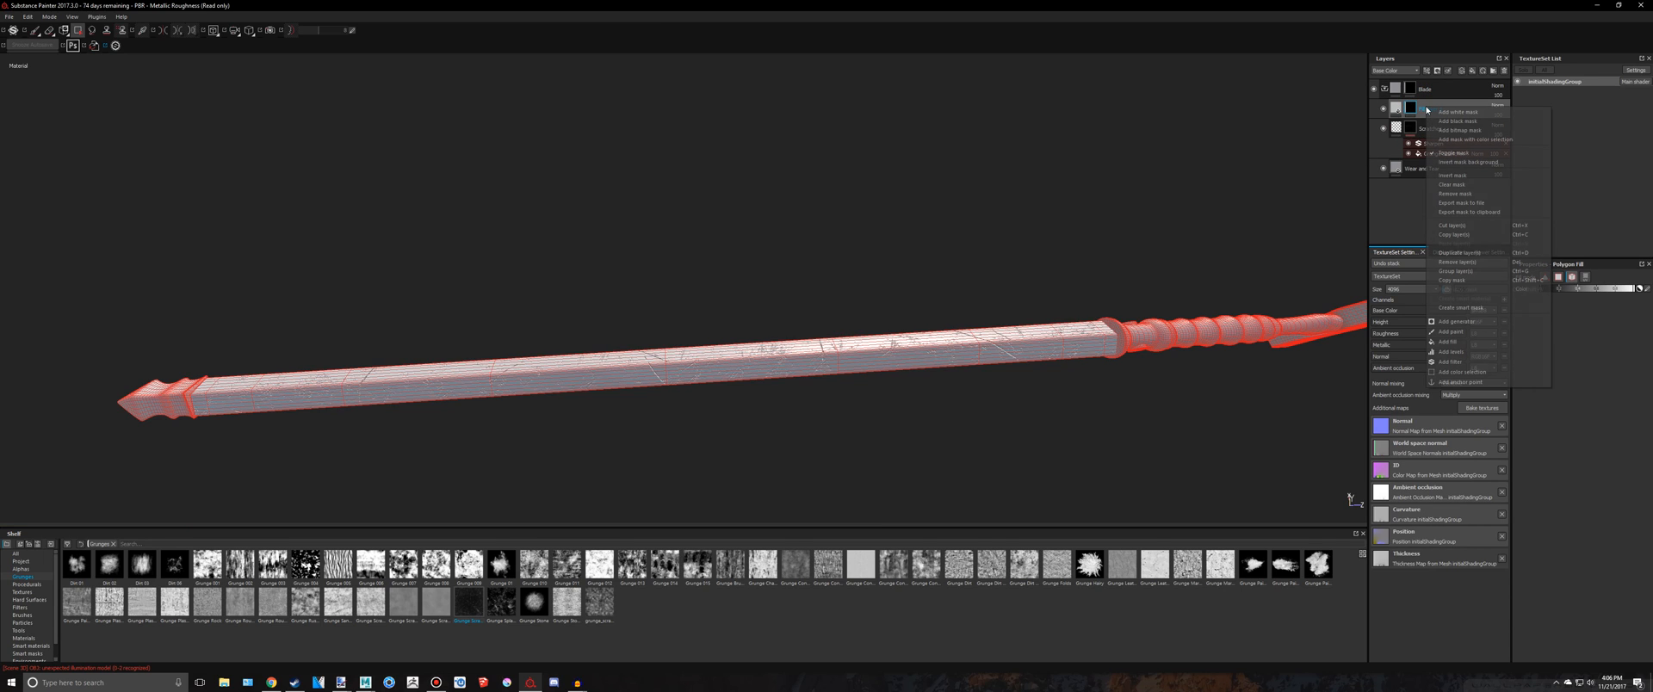
click(1449, 342)
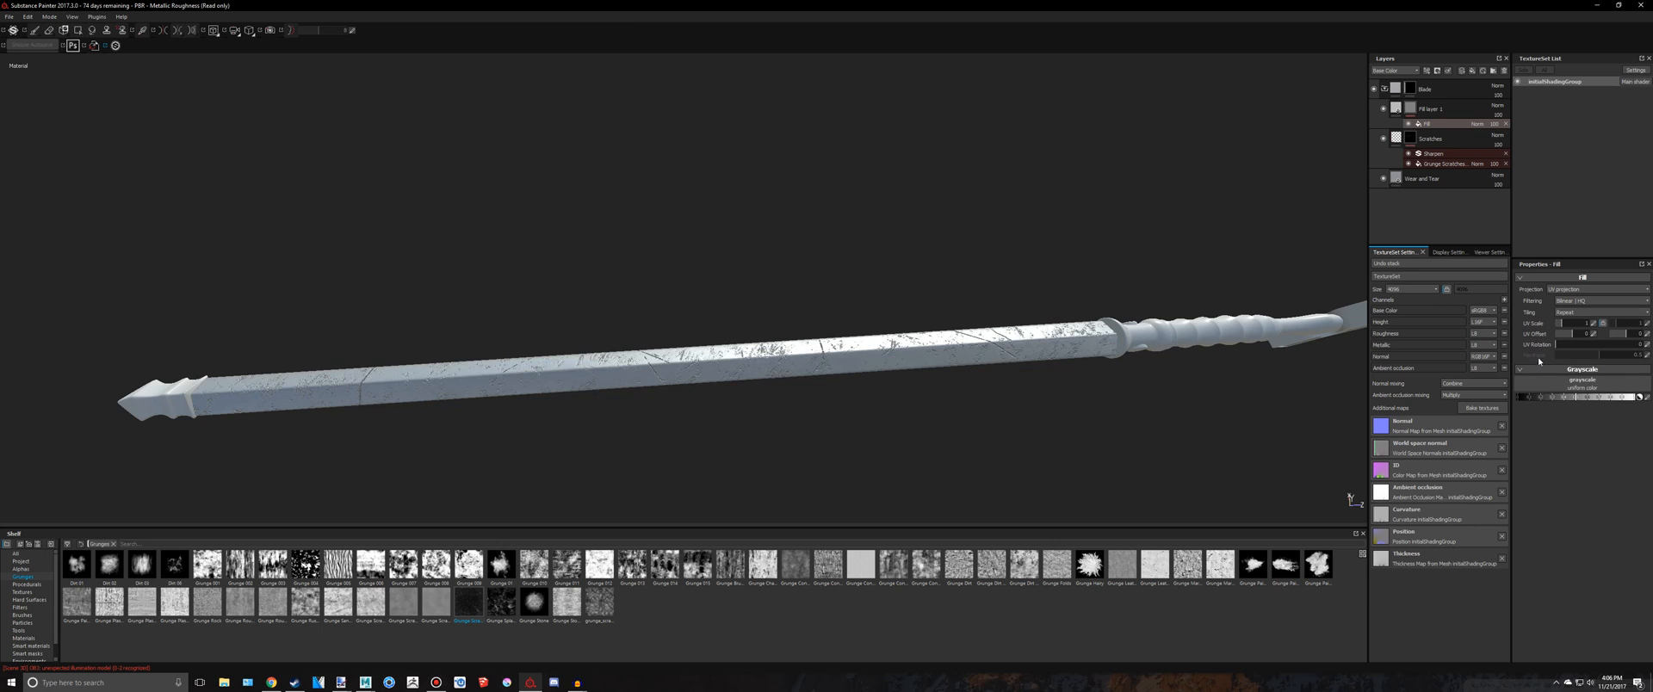
alt+drag(1222, 191, 982, 344)
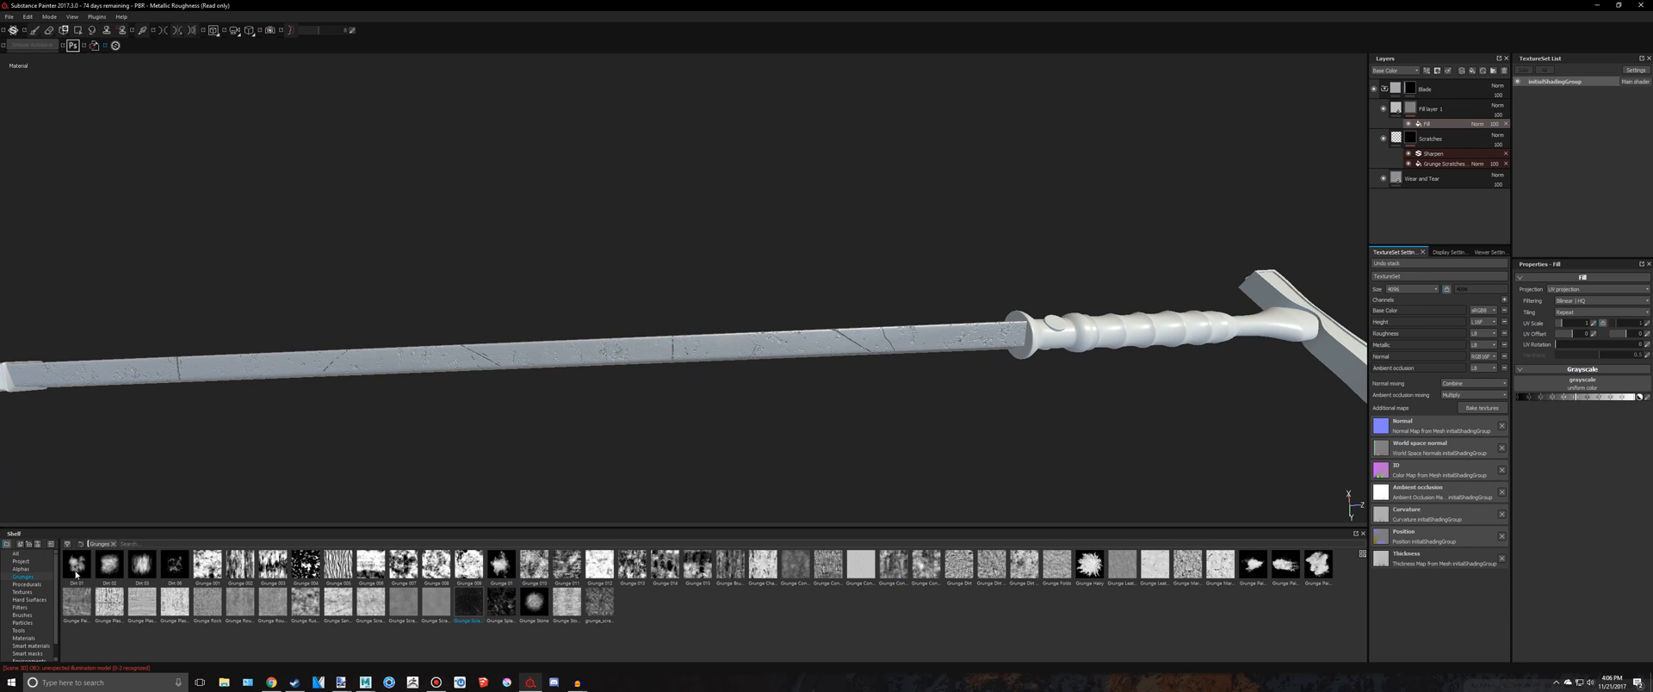
drag(85, 569, 1627, 380)
Examine the dirt layer on the blade from the handle end to the tip
alt+drag(1107, 368, 1081, 264)
scroll(1063, 289, down, 4)
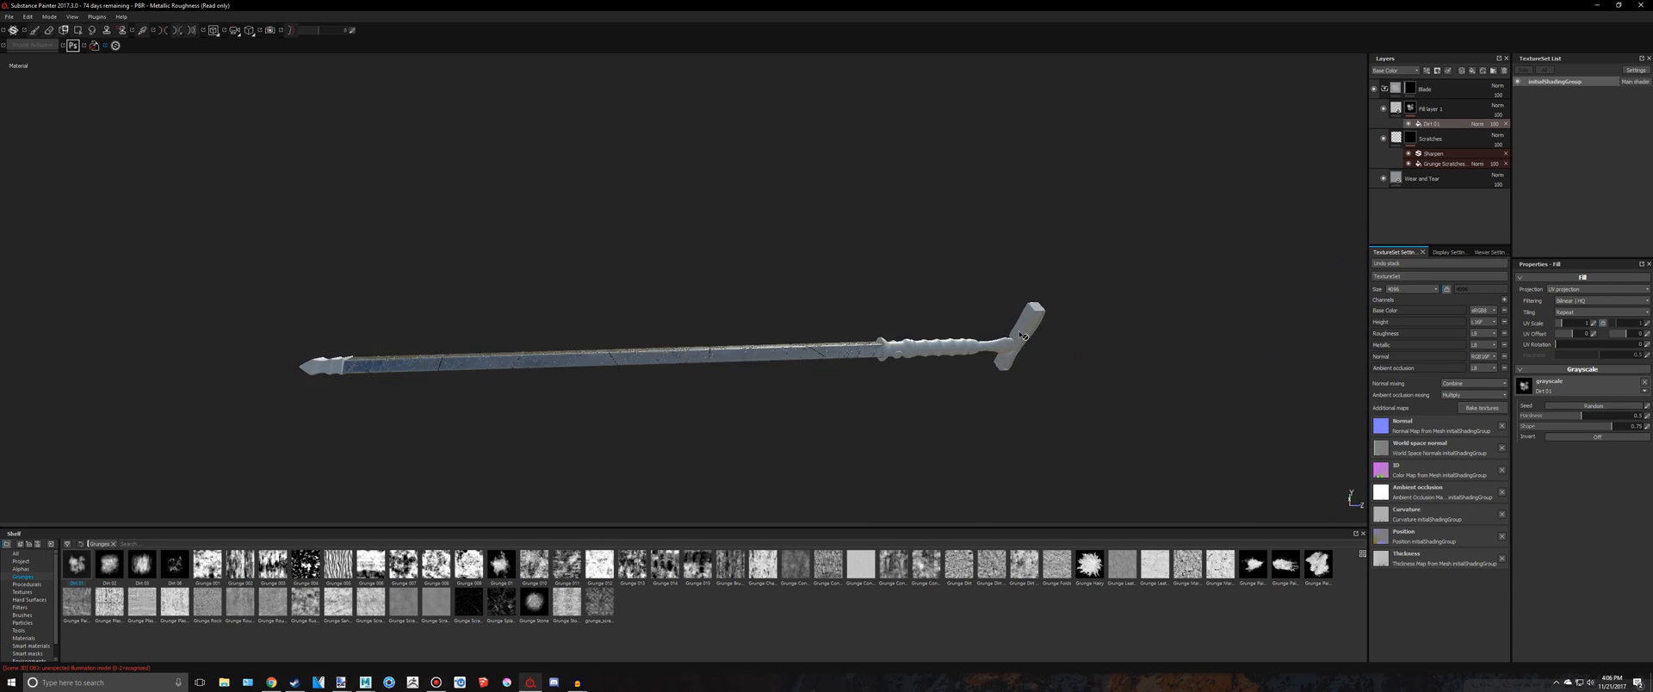
scroll(1023, 335, up, 4)
scroll(1023, 335, up, 4)
alt+middle_drag(812, 273, 1343, 216)
alt+middle_drag(668, 281, 1012, 262)
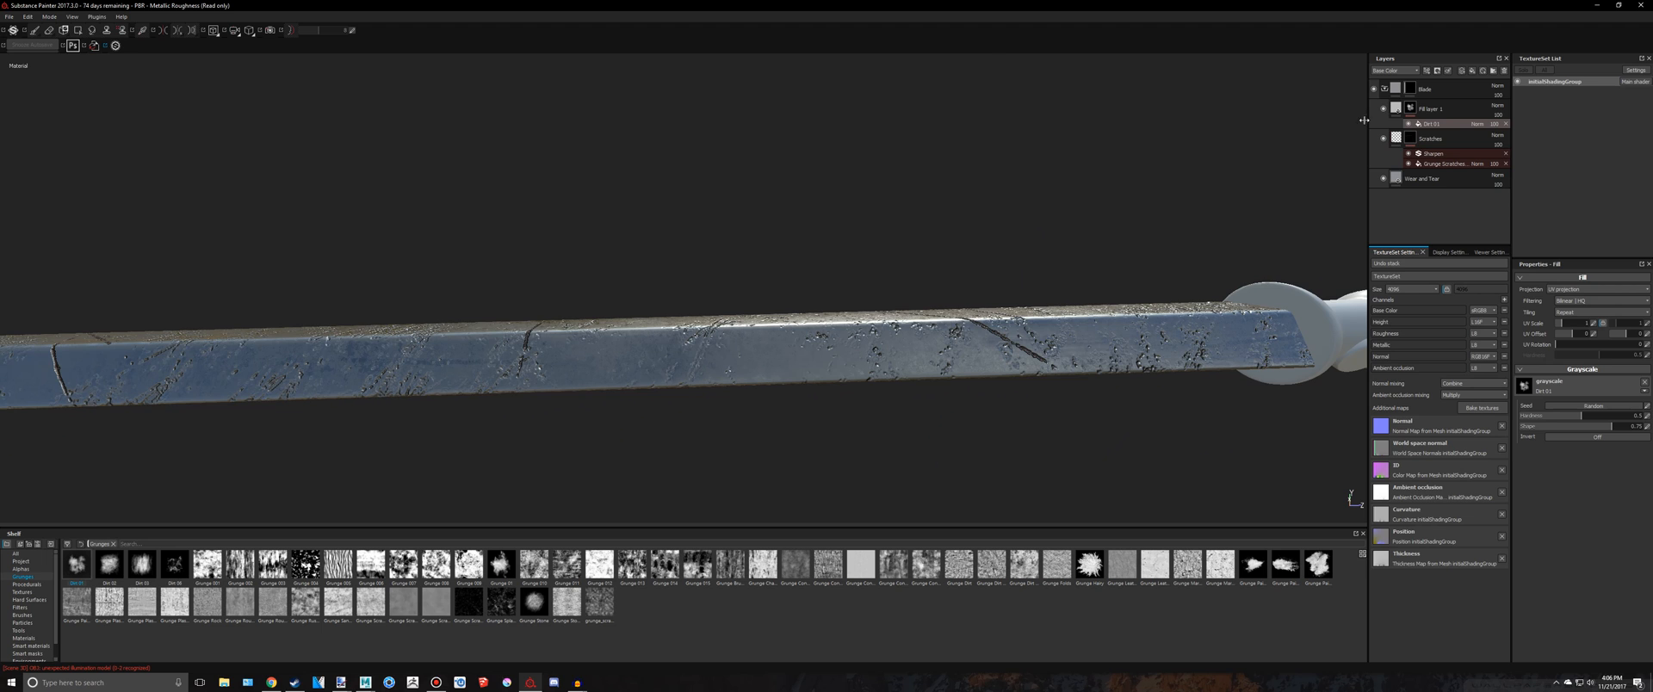
scroll(1008, 291, down, 3)
alt+drag(1052, 244, 1299, 181)
alt+middle_drag(1141, 217, 1303, 269)
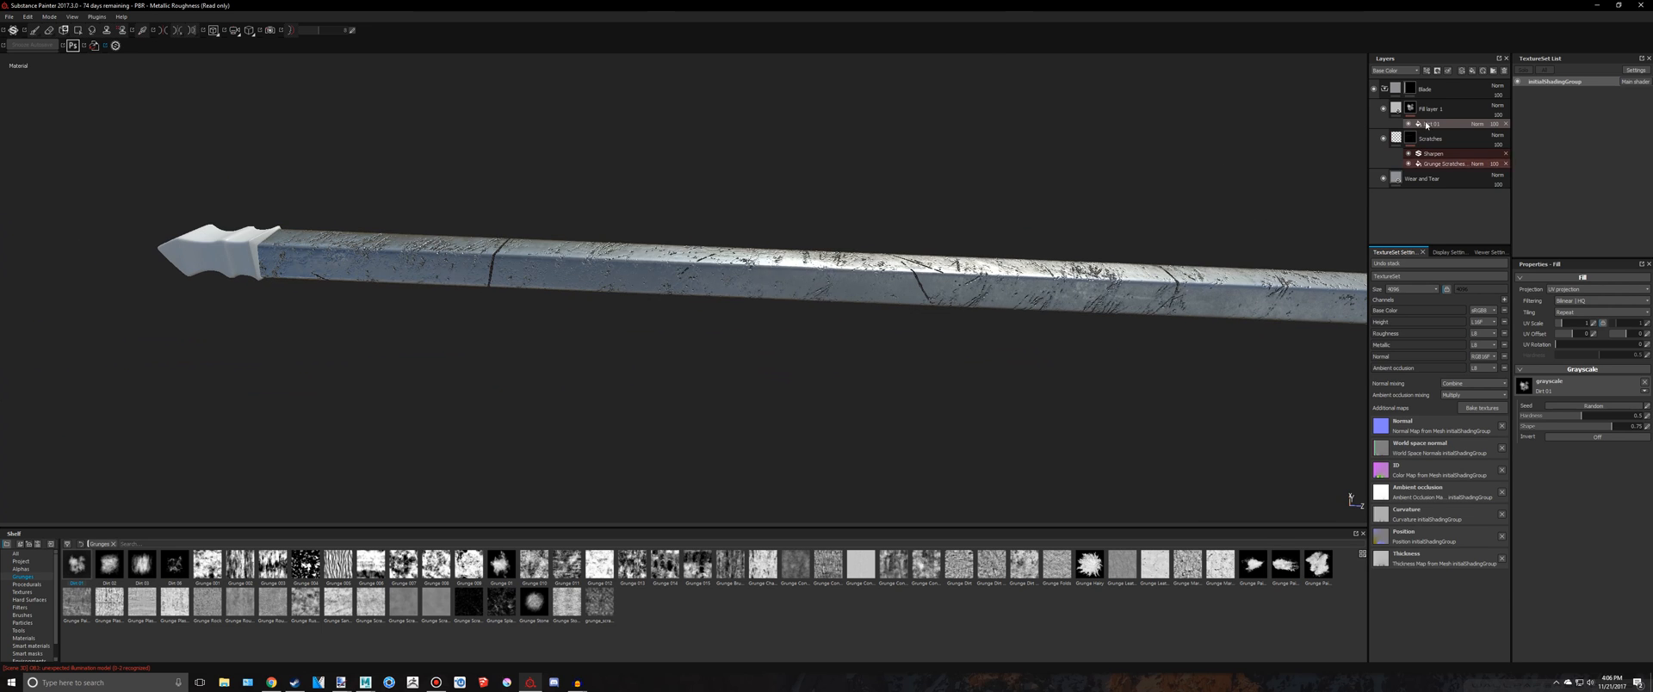
Set the dirt fill layer's base color to a blue-grey sampled from the Wear and Tear layer, darkened to near black
click(1395, 108)
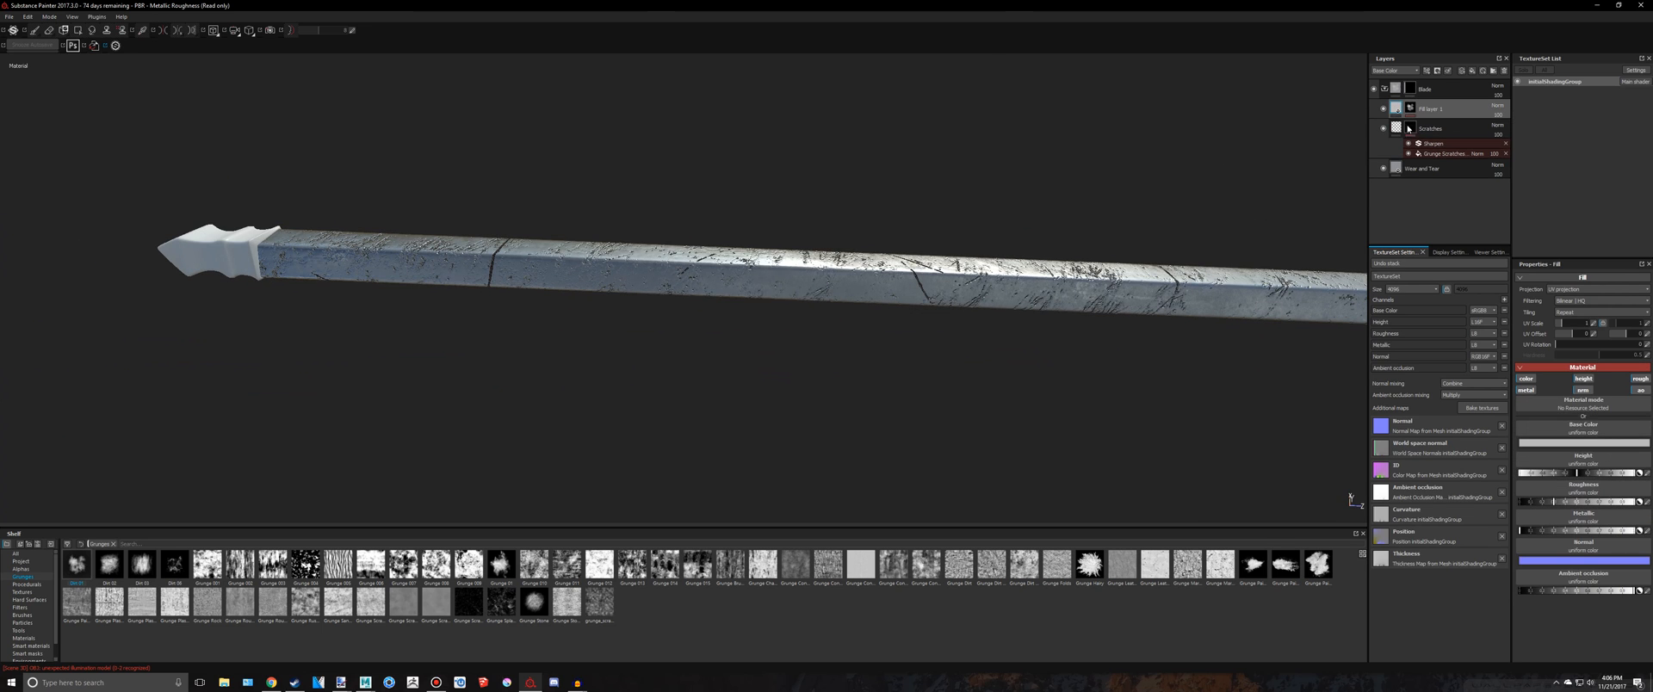
click(1526, 390)
click(1526, 389)
click(1568, 442)
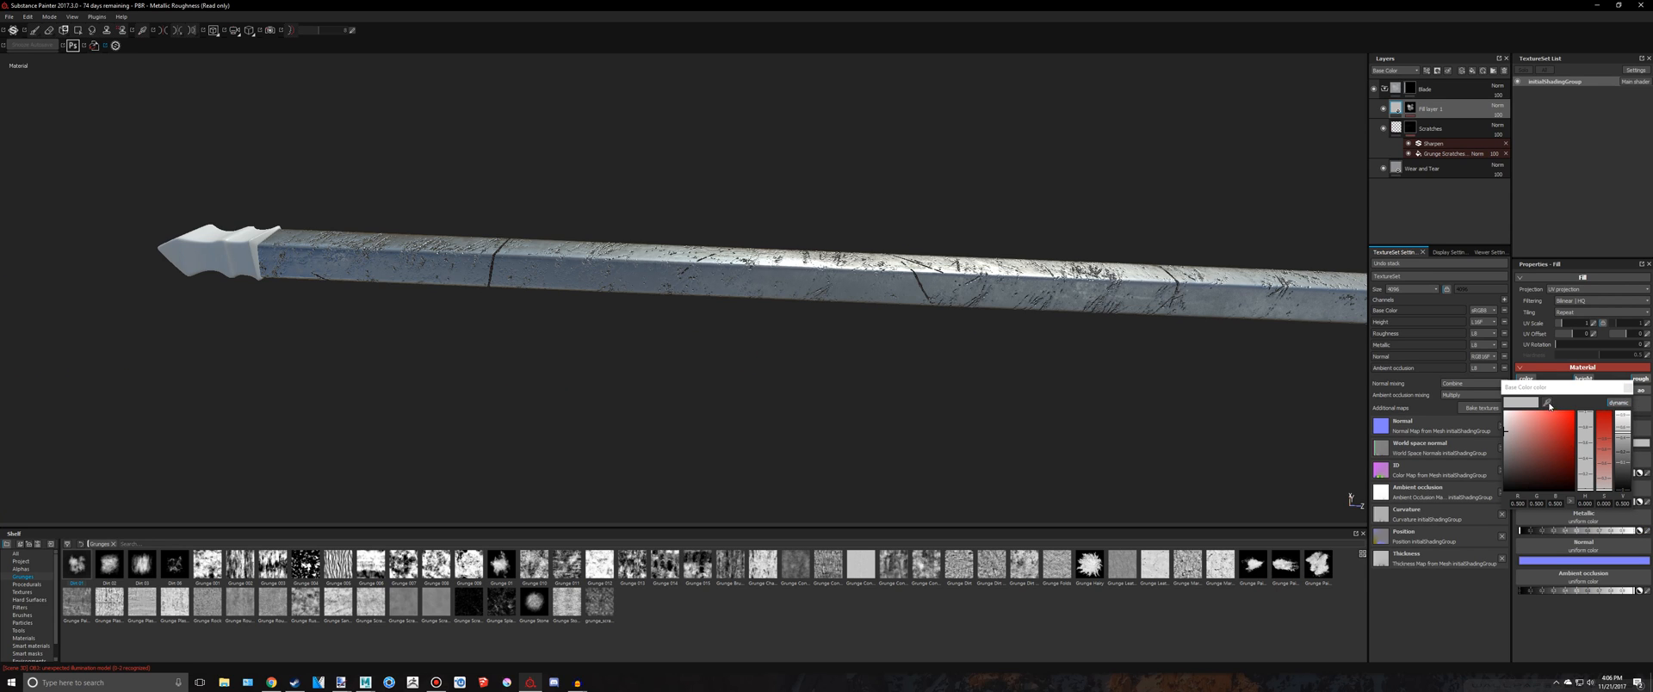
click(1549, 404)
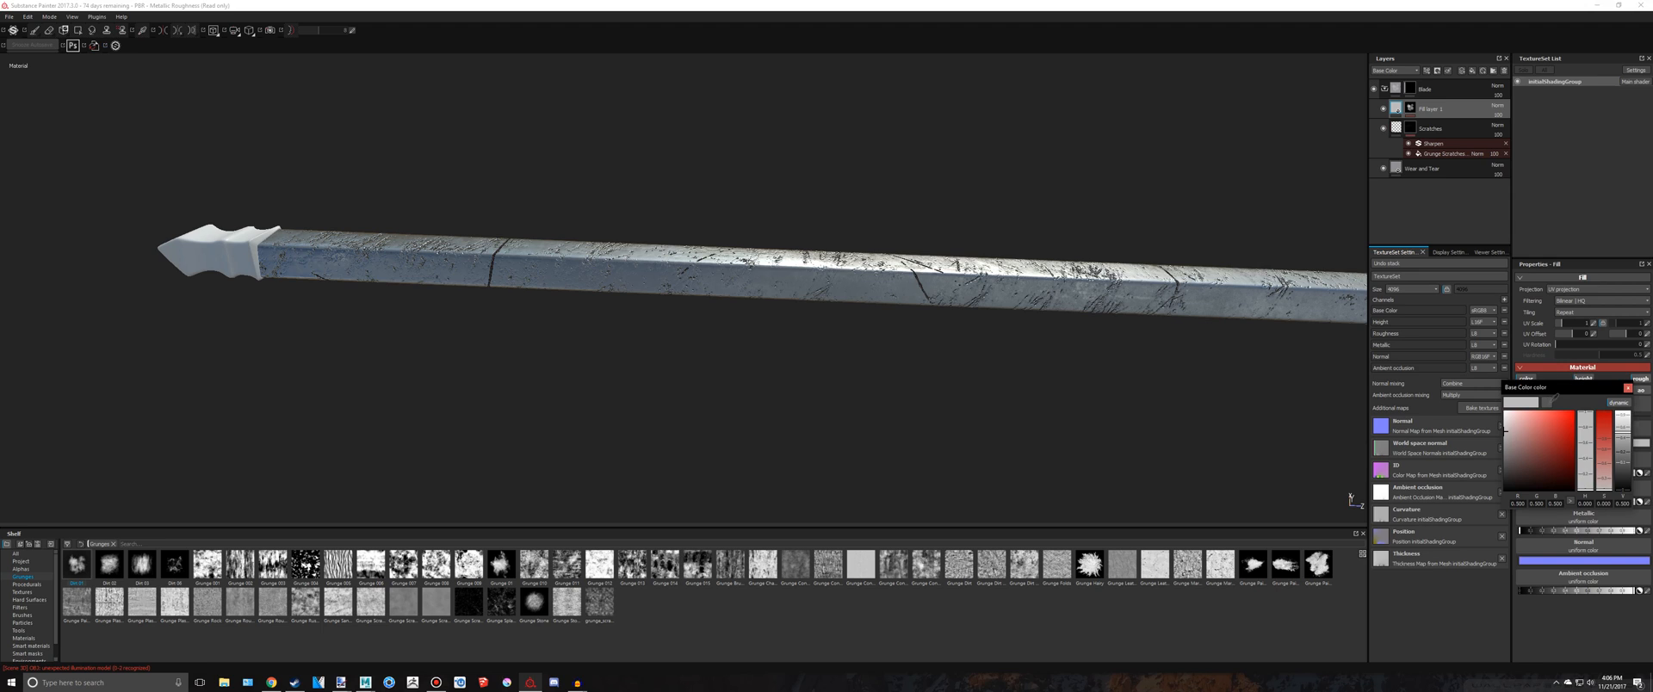
click(1398, 168)
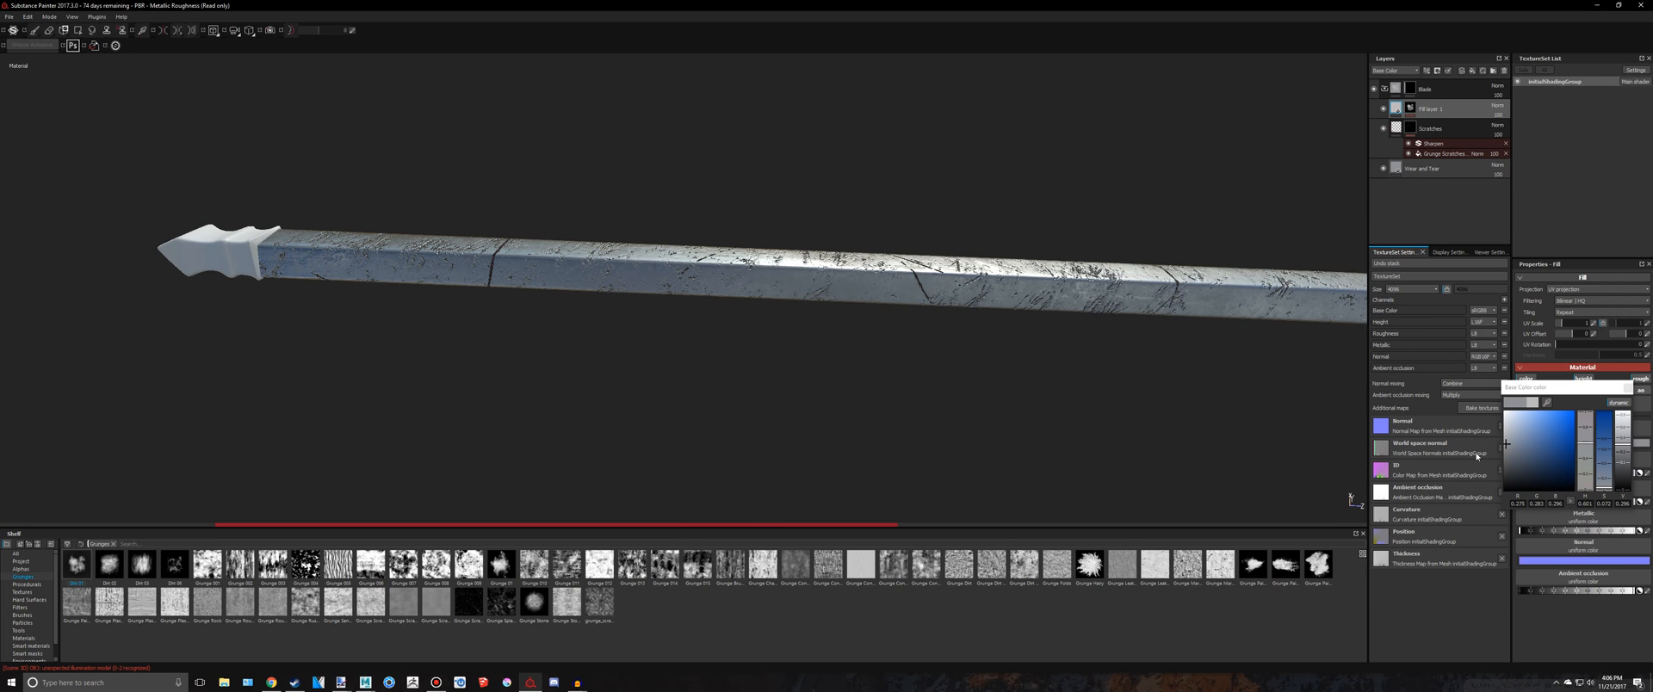
drag(1625, 459, 1624, 476)
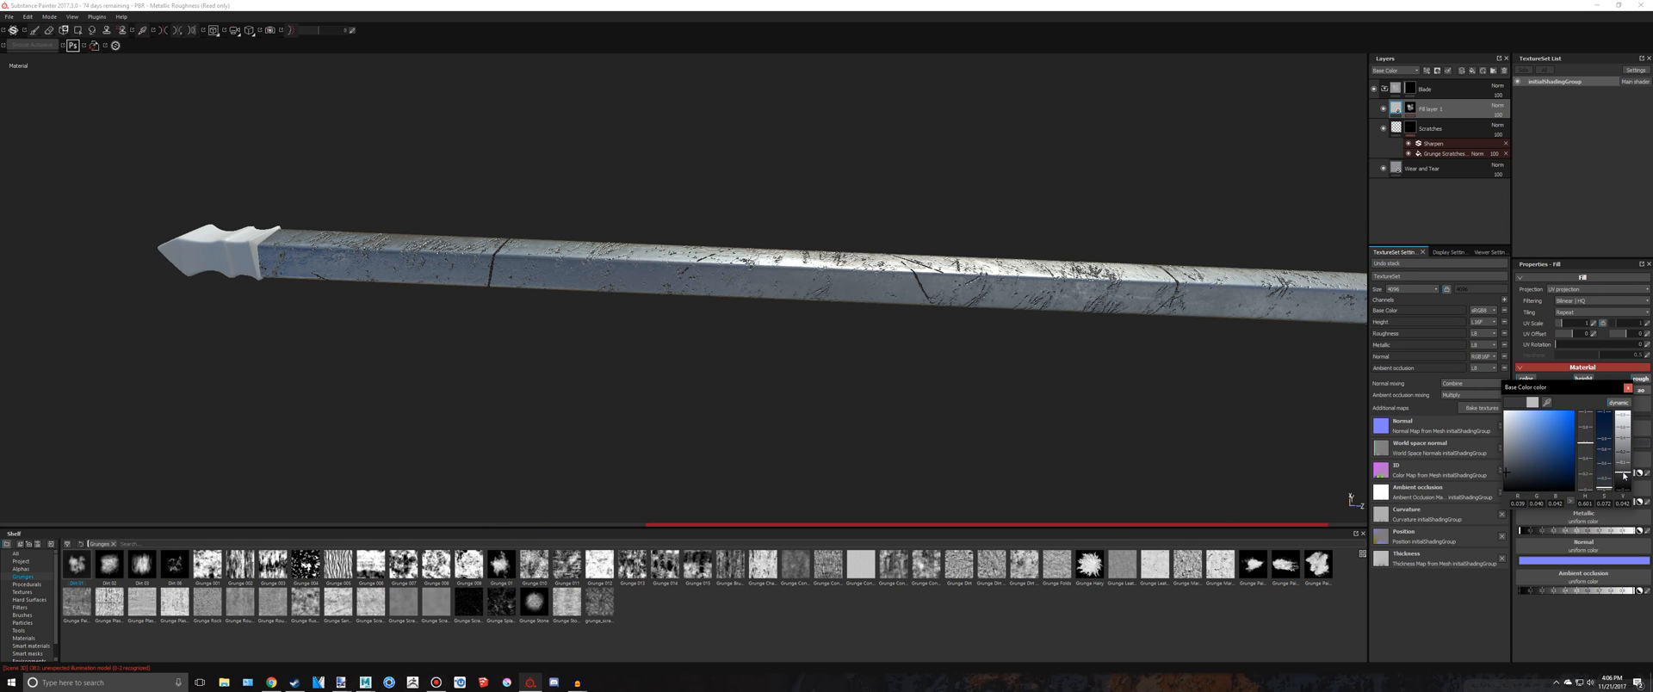
click(1627, 388)
Examine the darkened dirt on the blade's faces and edges up close and from a distance
alt+drag(1020, 297, 1027, 344)
mouse_move(1087, 297)
alt+mouse_down()
mouse_move(954, 240)
mouse_move(952, 192)
alt+mouse_up()
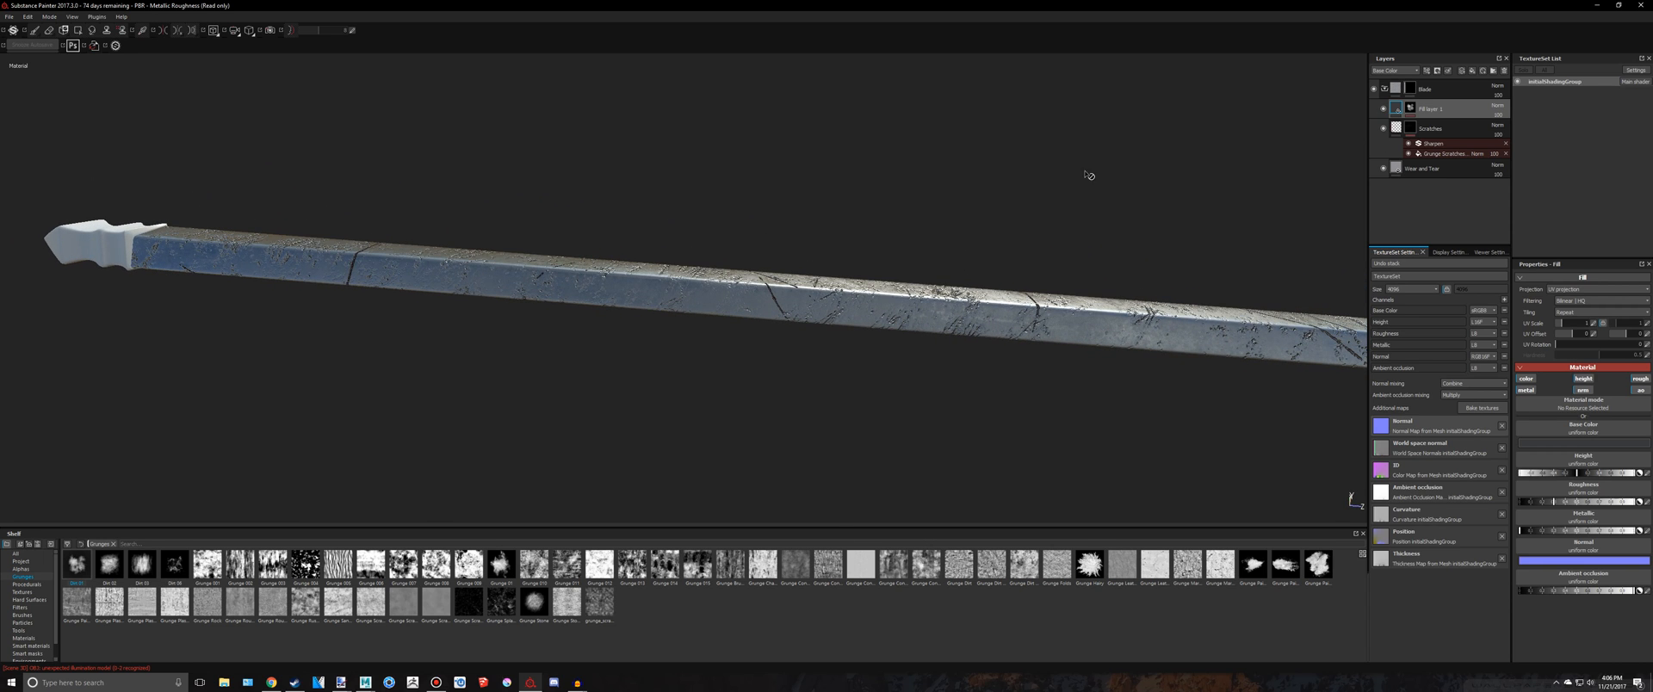
alt+right_drag(1086, 175, 1166, 160)
alt+middle_drag(1166, 160, 719, 56)
alt+right_drag(719, 55, 985, 148)
alt+middle_drag(985, 147, 701, 129)
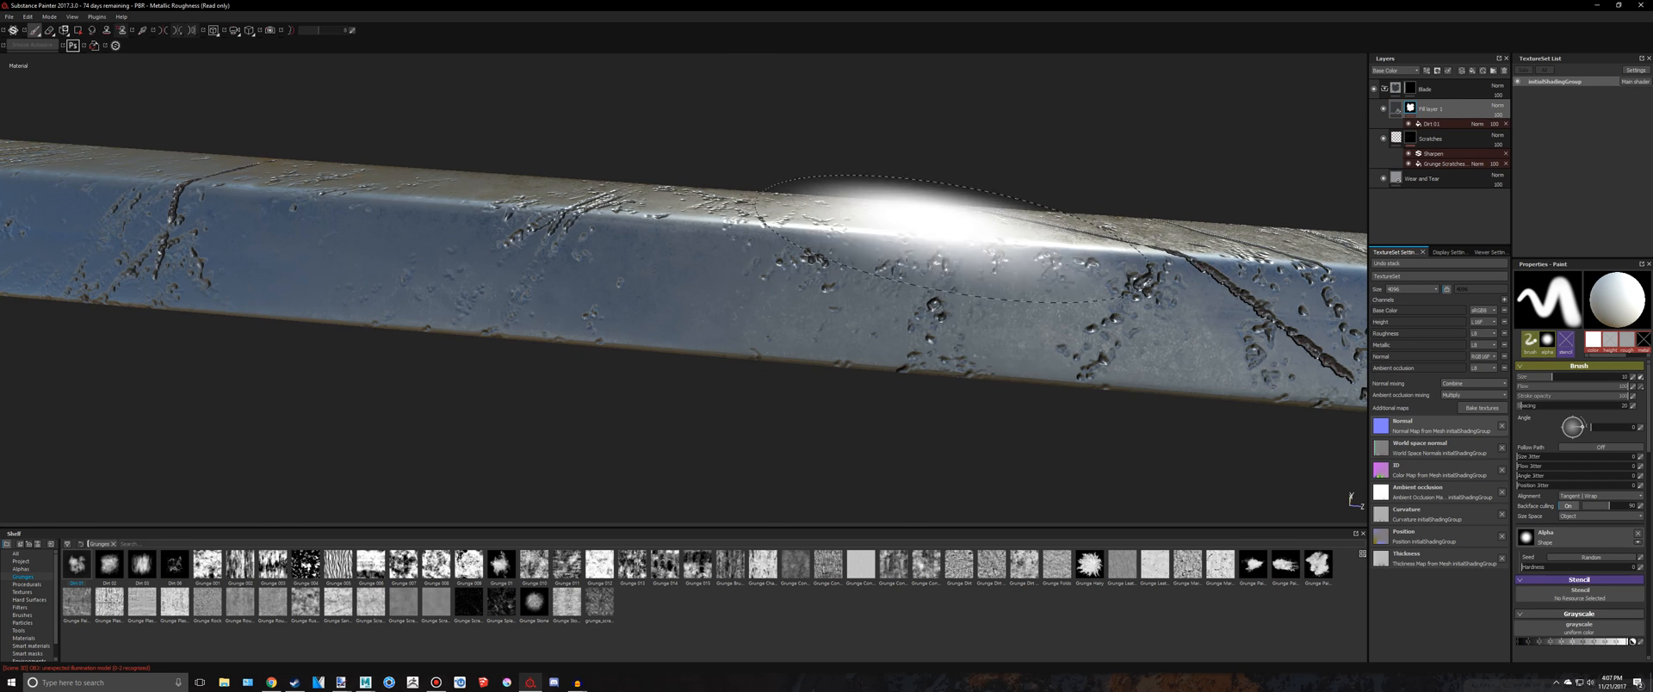
scroll(839, 275, down, 3)
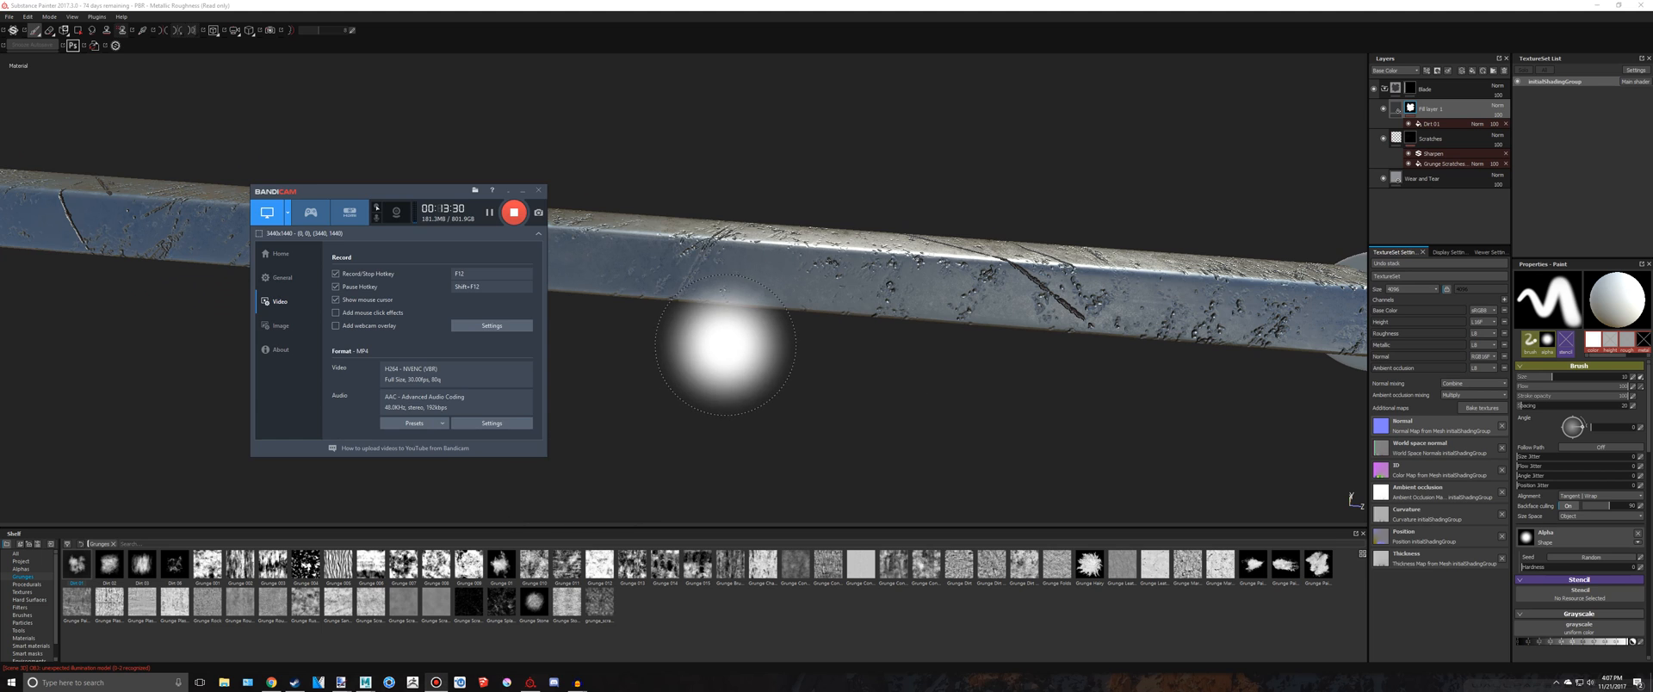
alt+middle_drag(724, 347, 823, 435)
alt+right_drag(846, 373, 854, 272)
alt+drag(852, 273, 891, 295)
alt+middle_drag(628, 236, 943, 128)
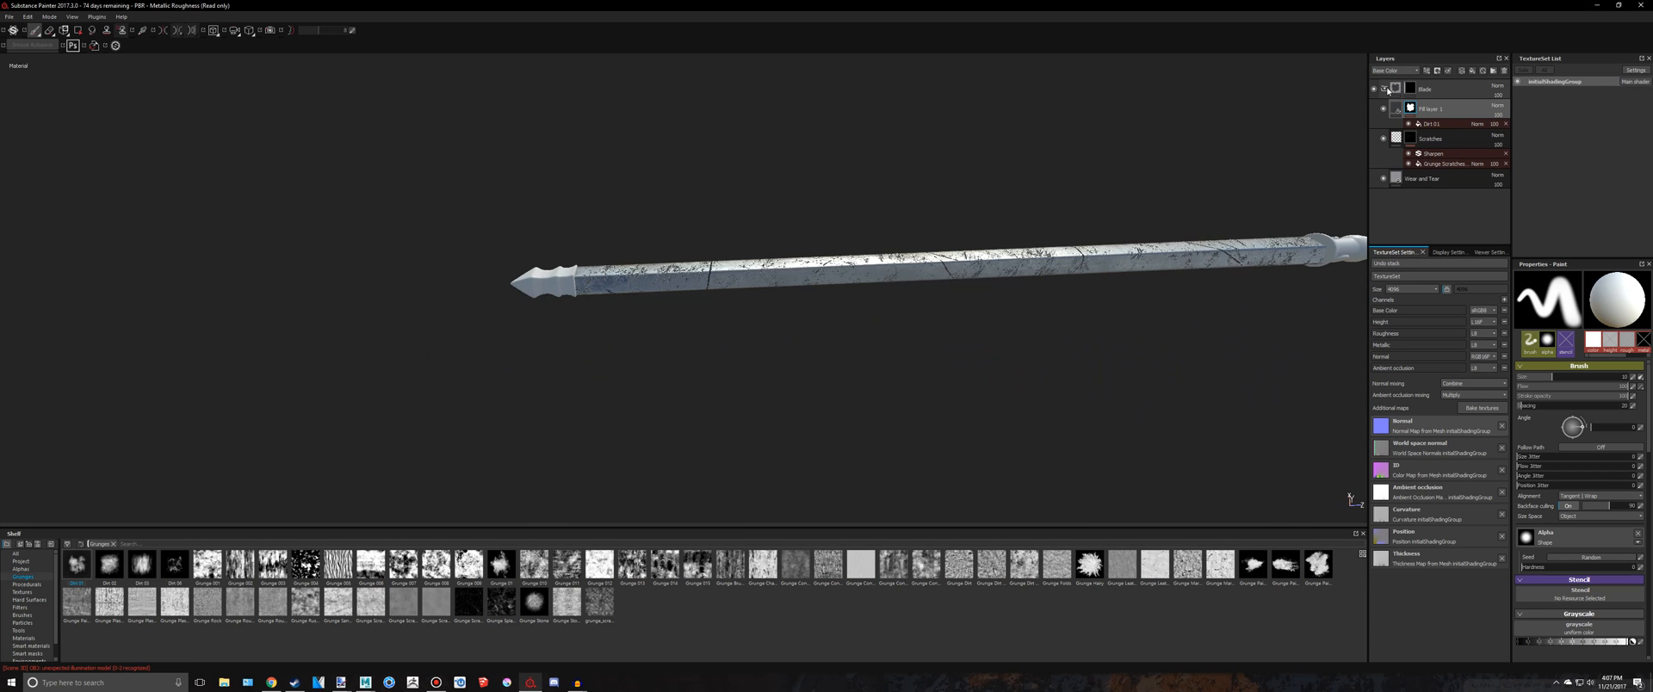
Create a new folder, move it above the Blade folder at the top level, and collapse Blade
click(1484, 71)
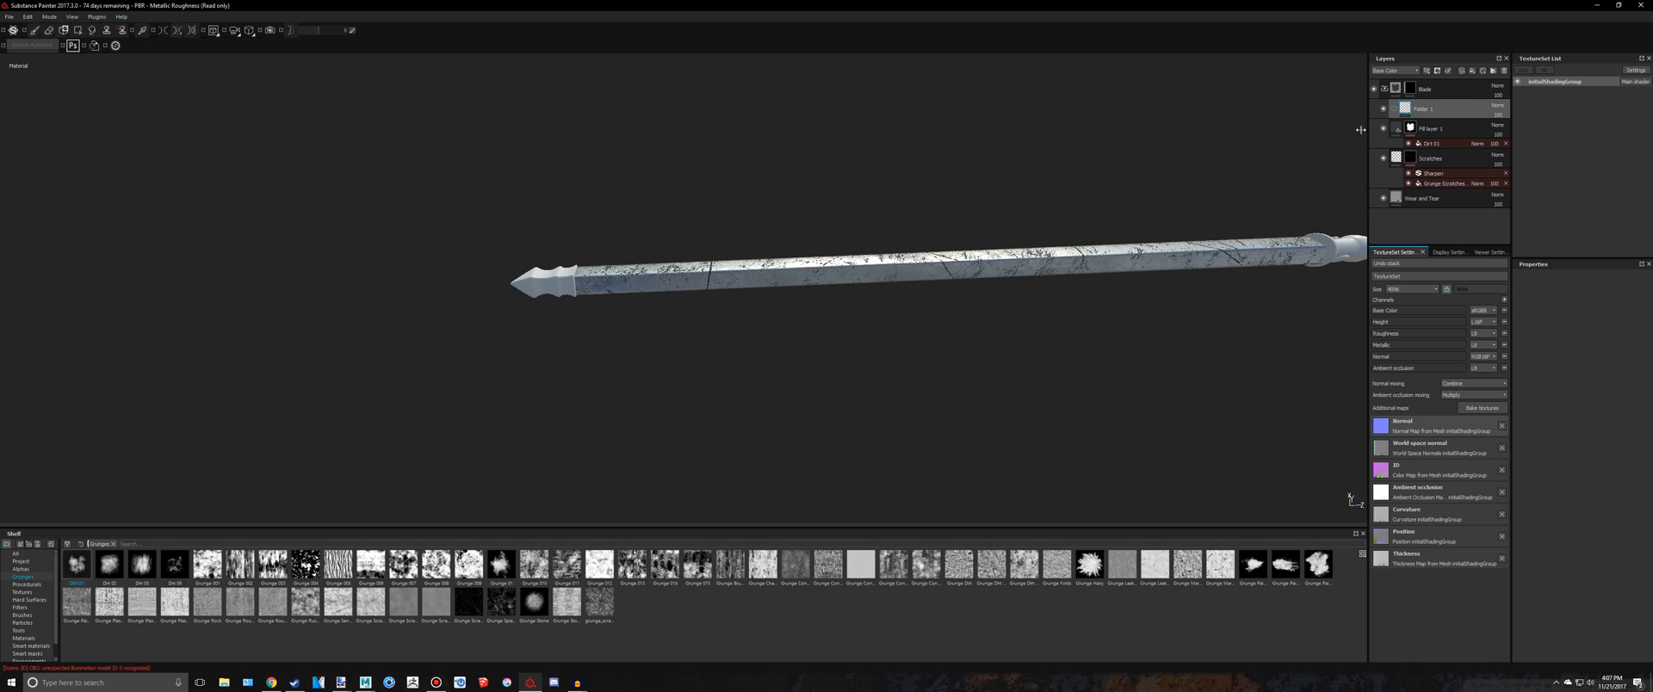
alt+drag(1059, 153, 1093, 118)
alt+right_drag(1094, 118, 1006, 164)
alt+middle_drag(720, 199, 1207, 117)
alt+middle_drag(830, 192, 1213, 162)
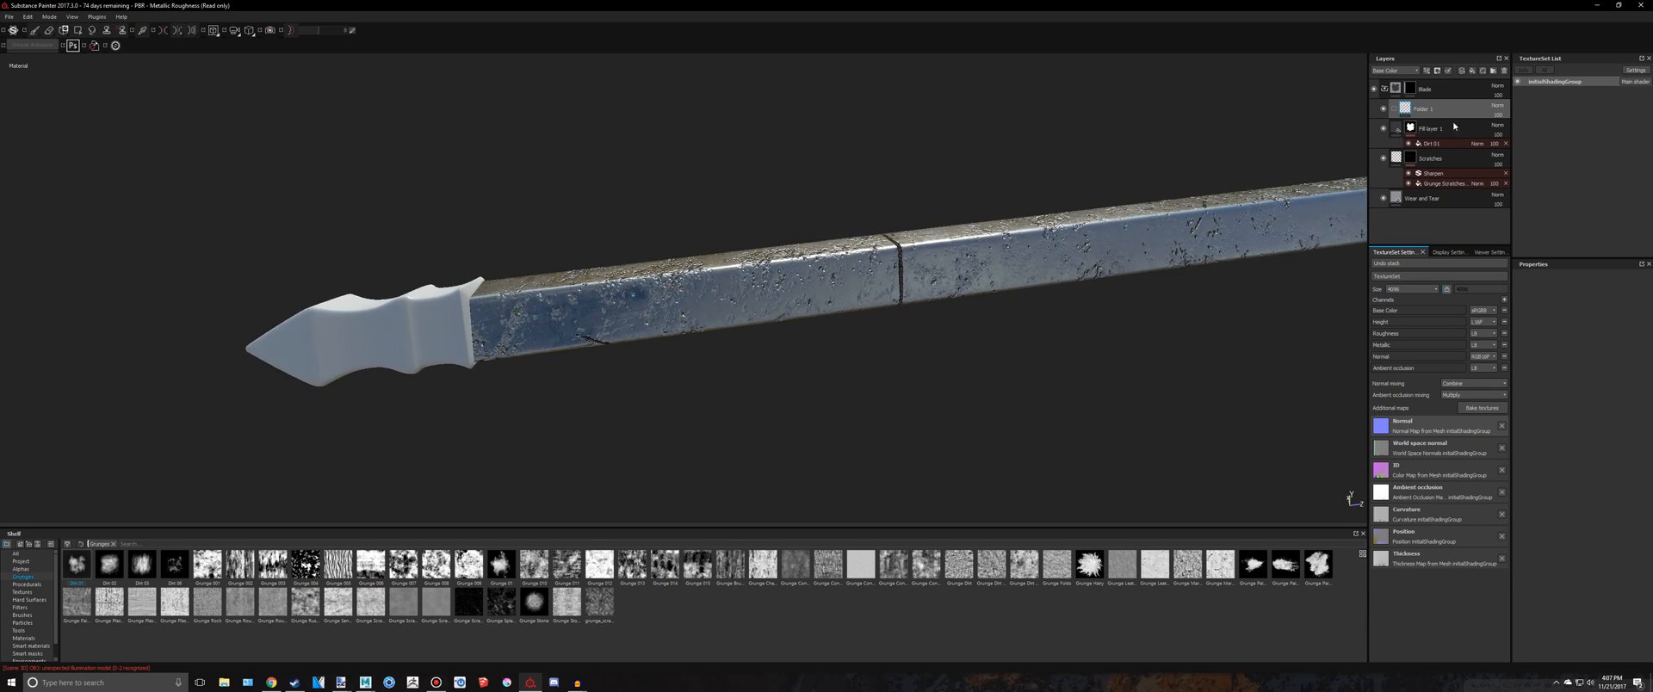
drag(1420, 109, 1403, 83)
click(1384, 108)
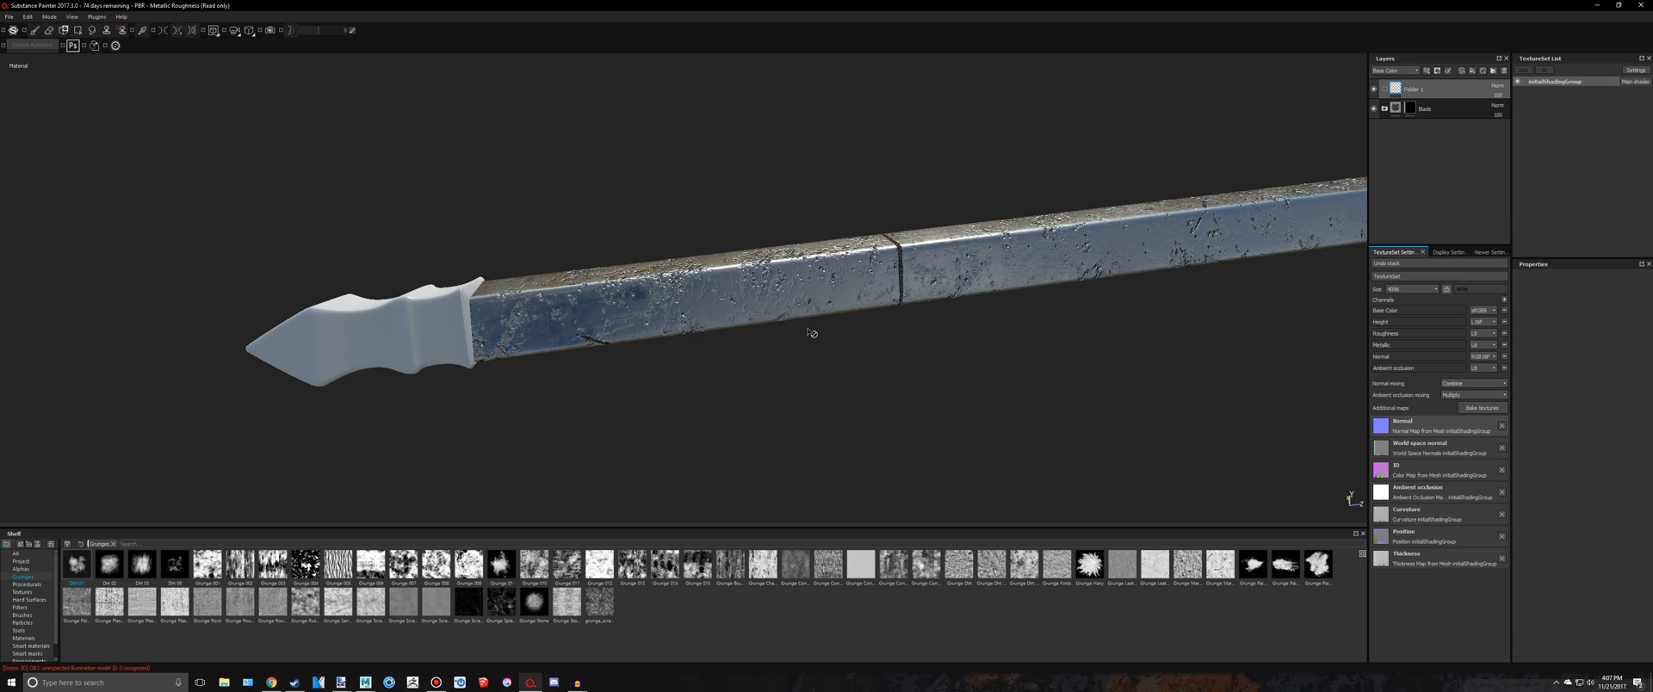
Rename the new top folder as Pommel
alt+middle_drag(697, 265, 987, 211)
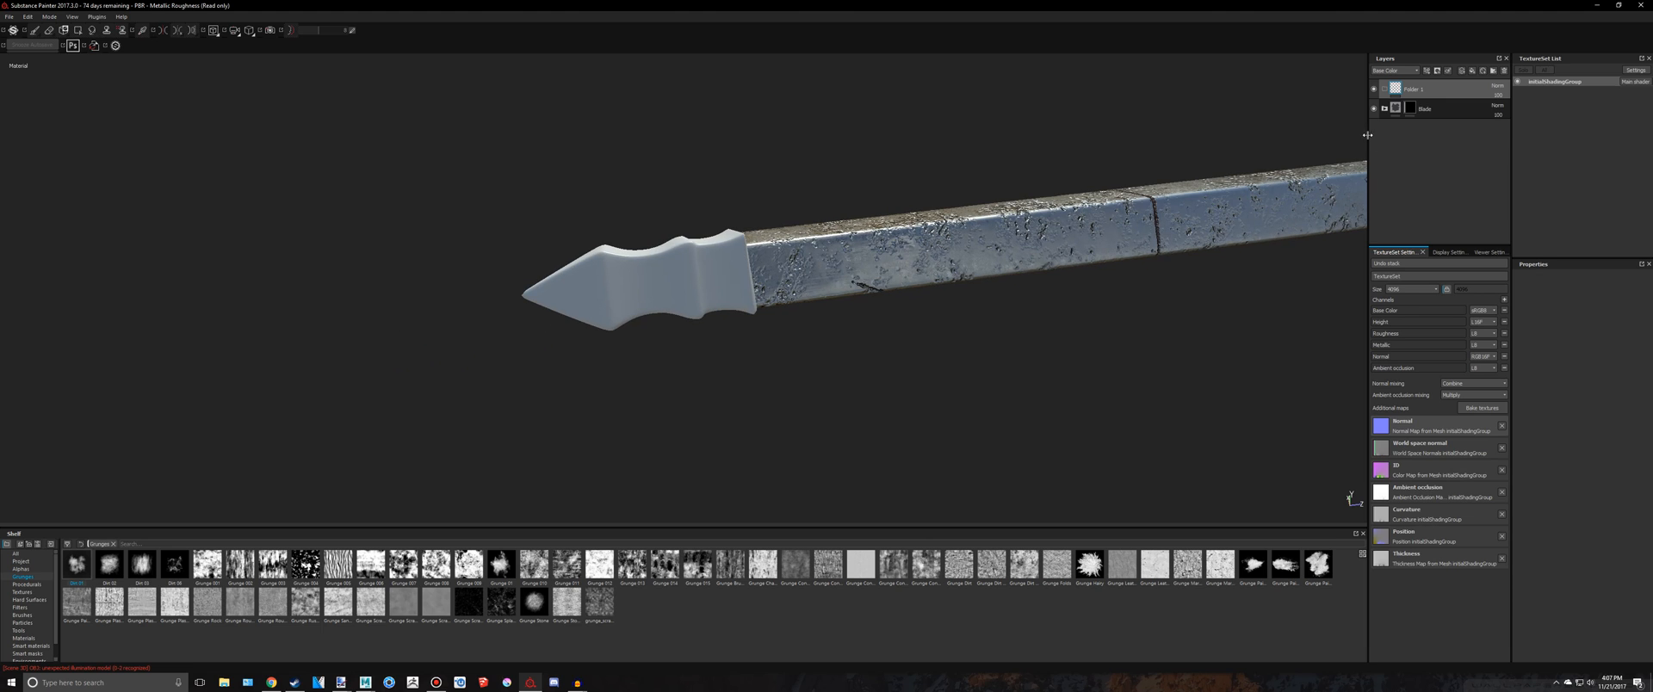
right_click(1418, 91)
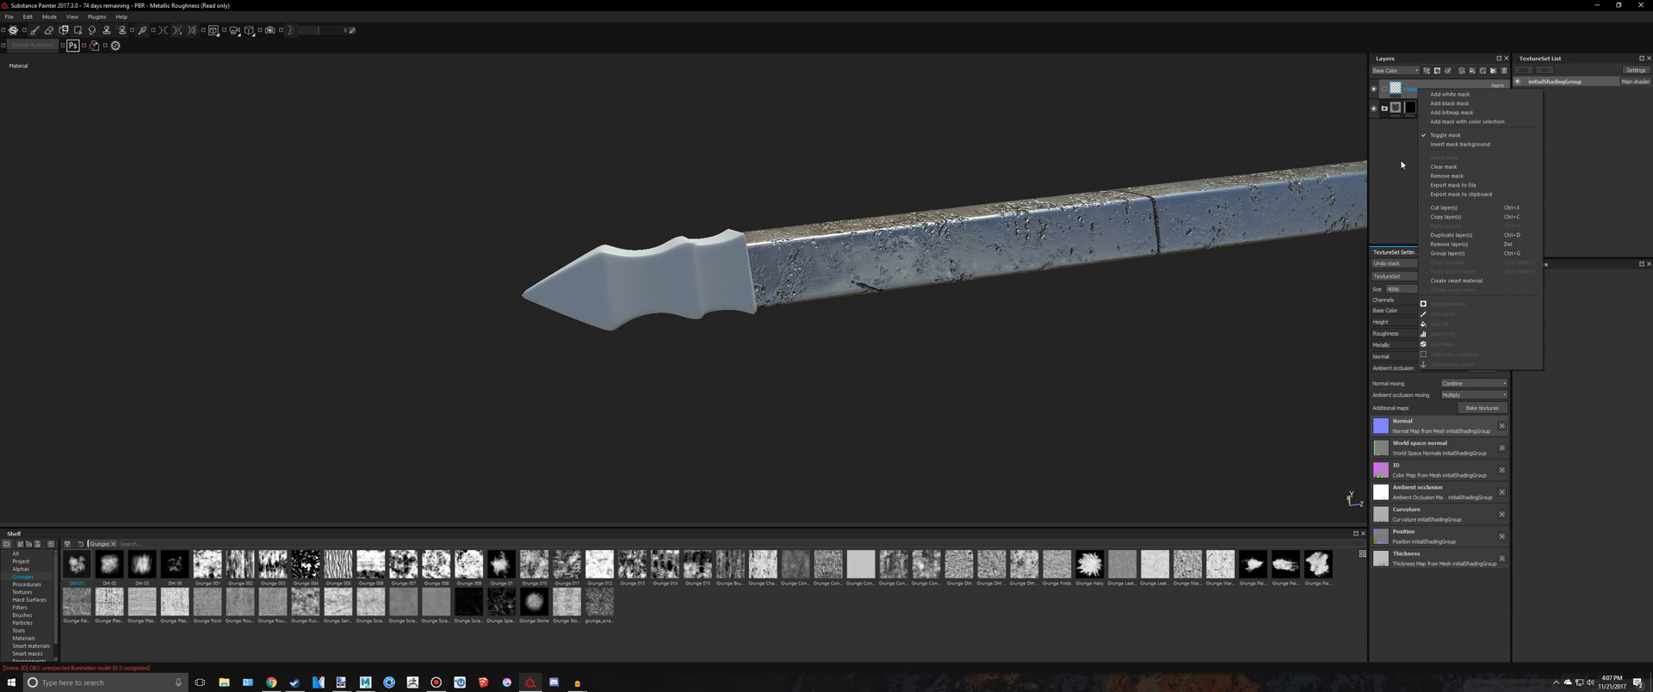
click(1417, 91)
double_click(1418, 91)
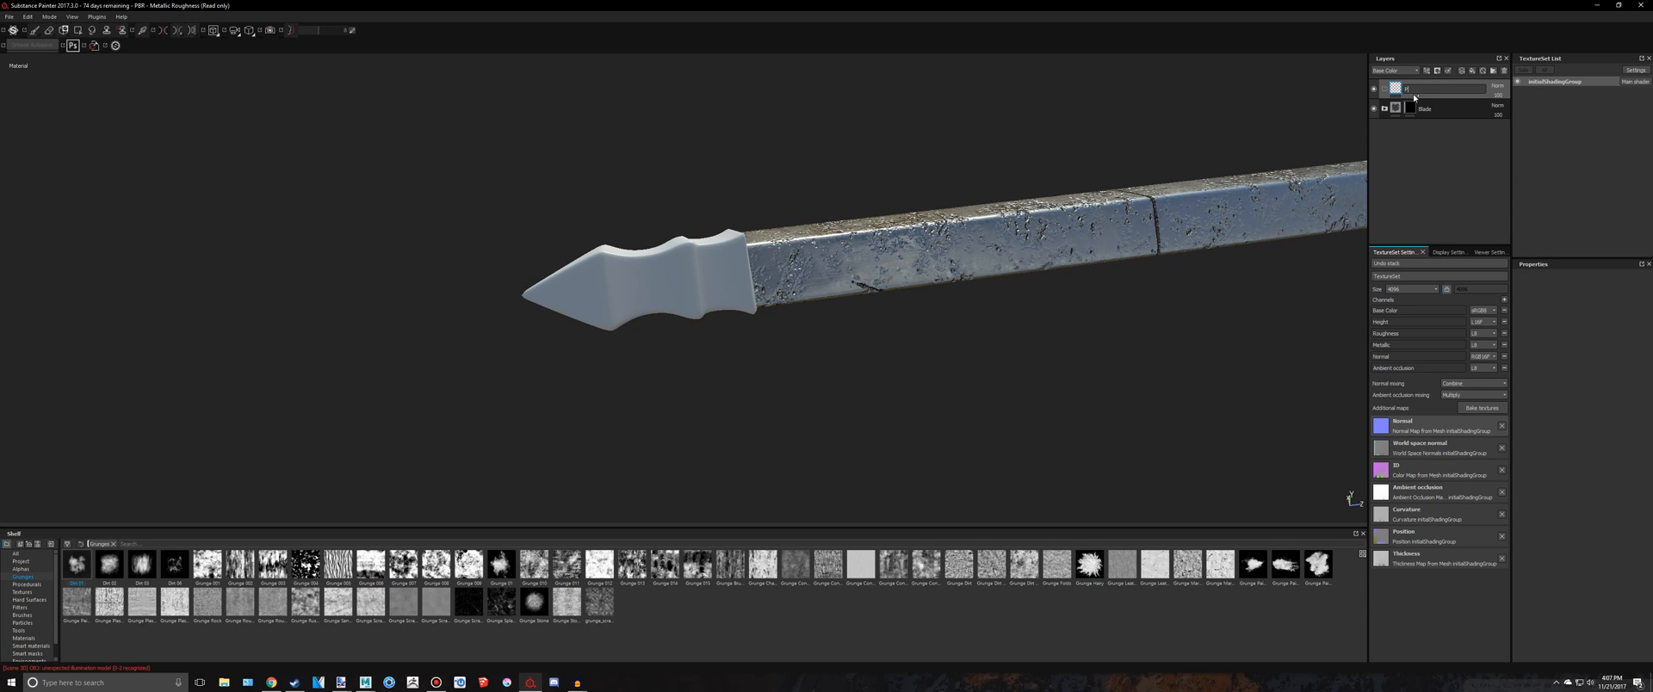
text(Pommel)
key(Return)
Switch to Chrome, search Google Images for "blade pommel", and preview the medieval sword result
key(alt+Tab)
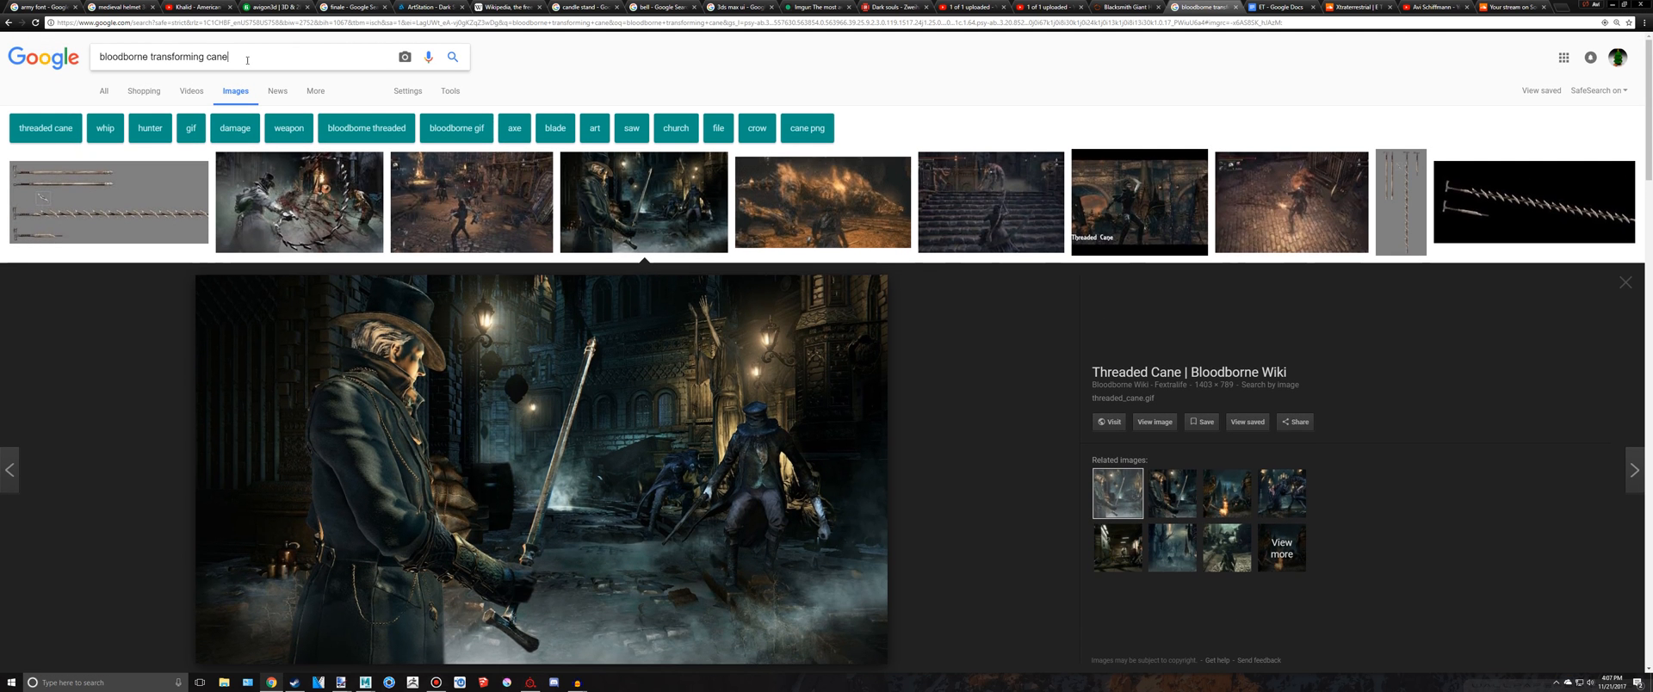
triple_click(247, 60)
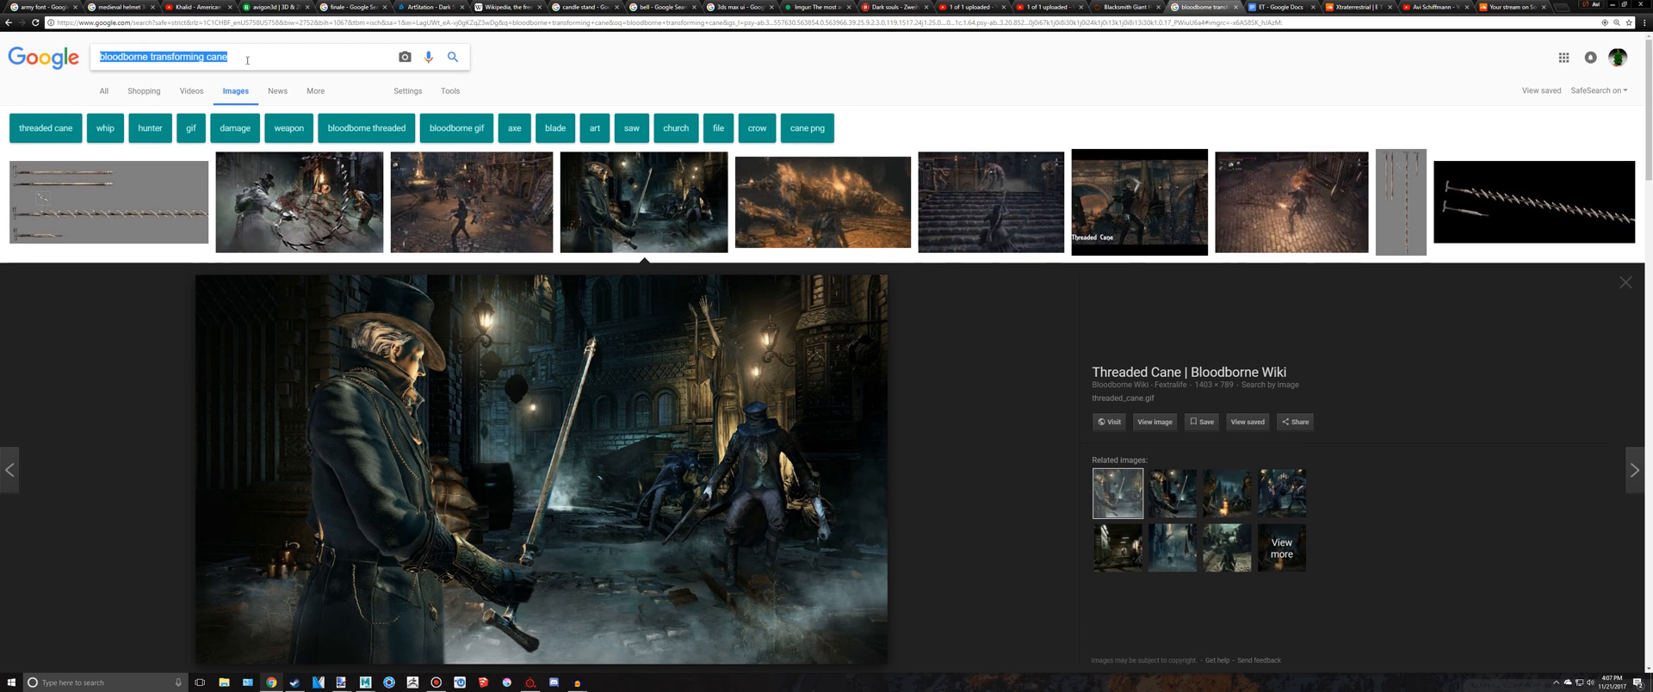
text(blade pommel)
key(Return)
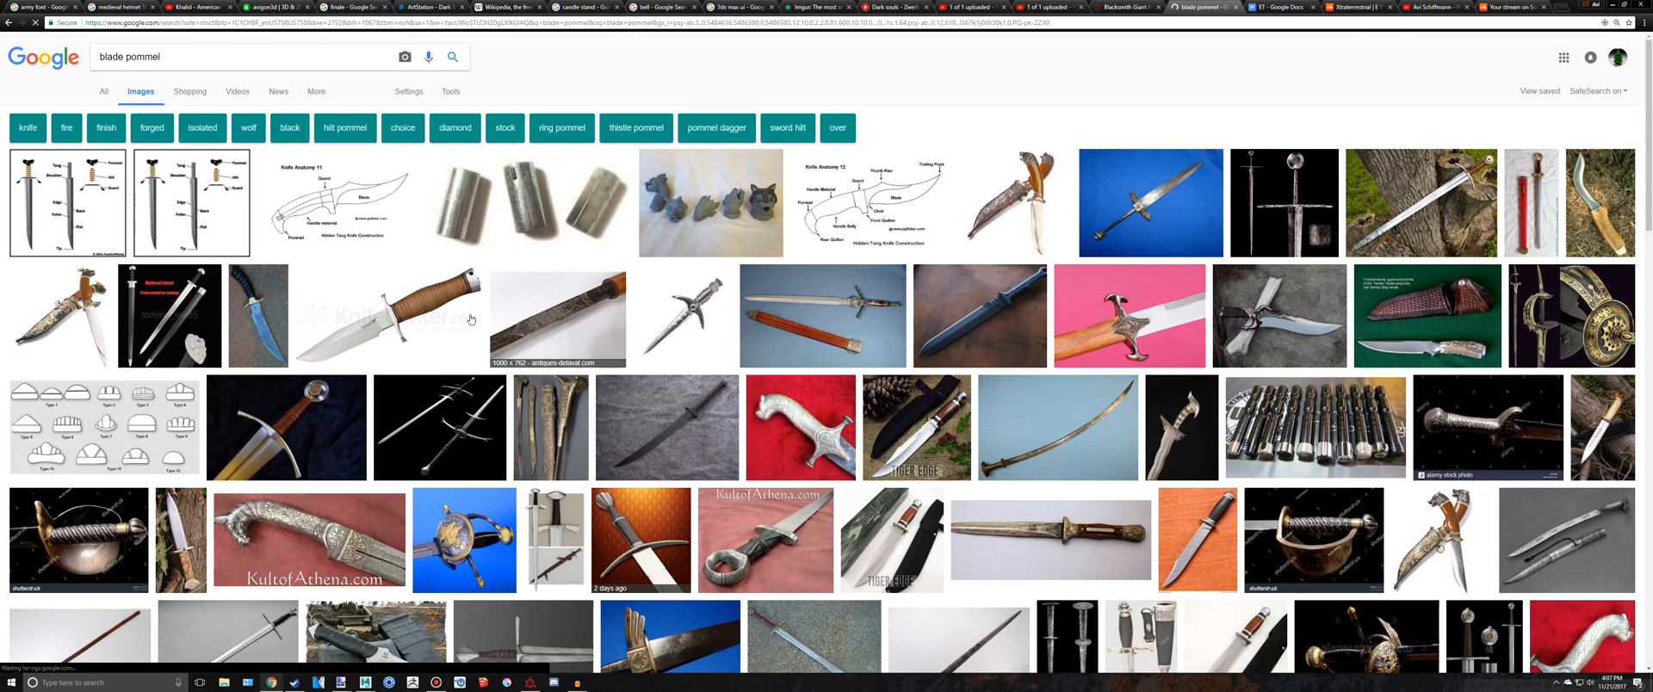
click(172, 314)
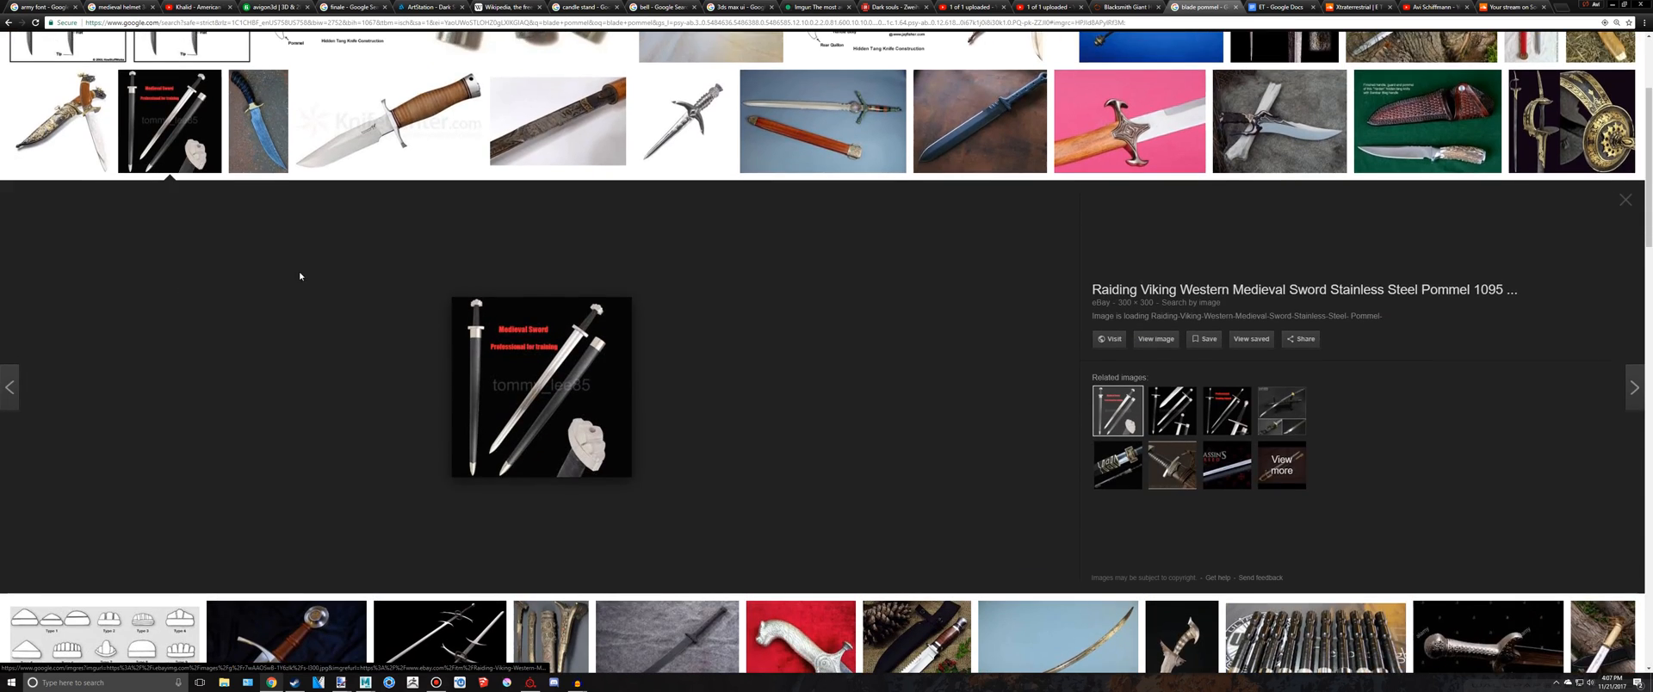
scroll(699, 268, up, 5)
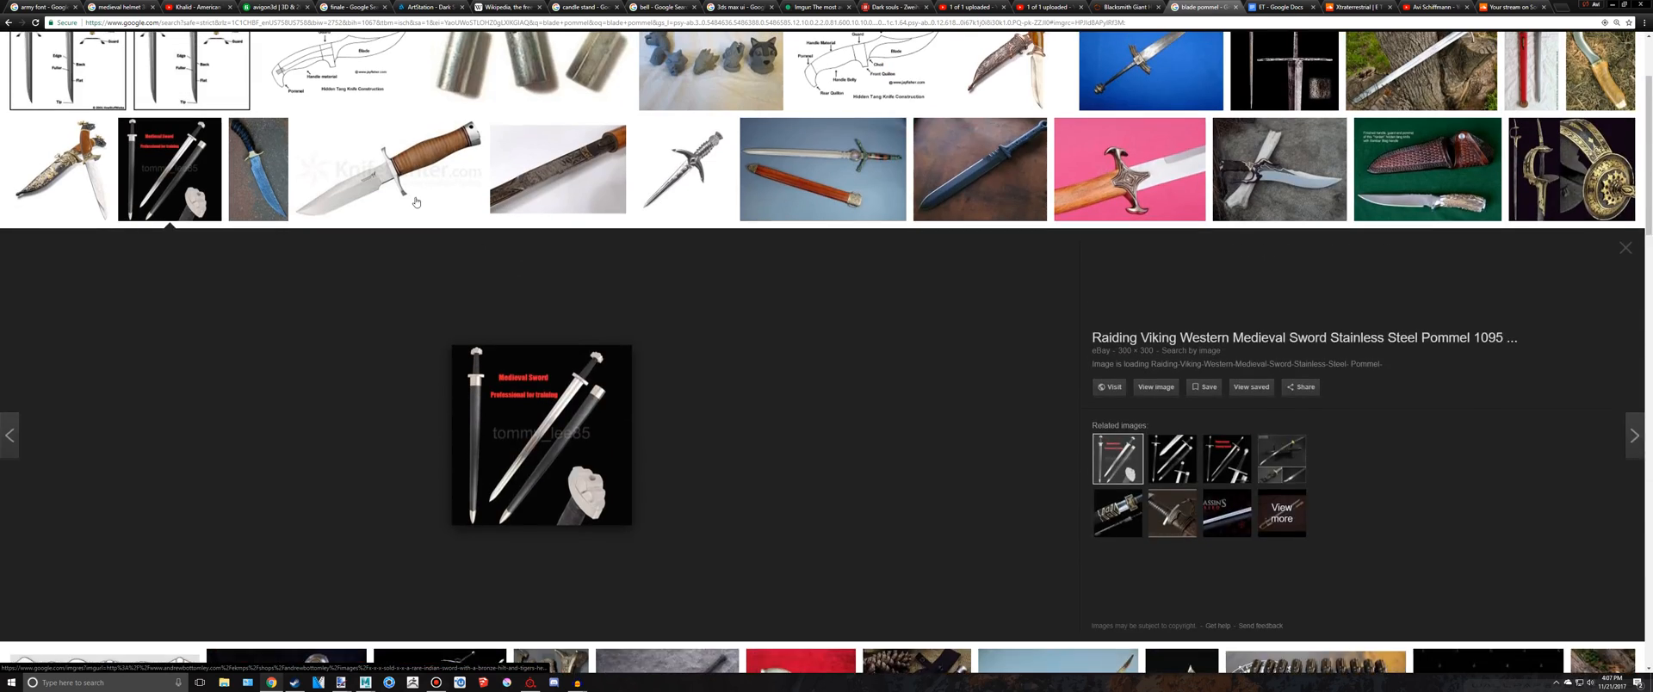
Preview the Knife Anatomy 11 diagram, return to the "bloodborne transforming cane" image results, and switch back to Substance Painter
click(336, 207)
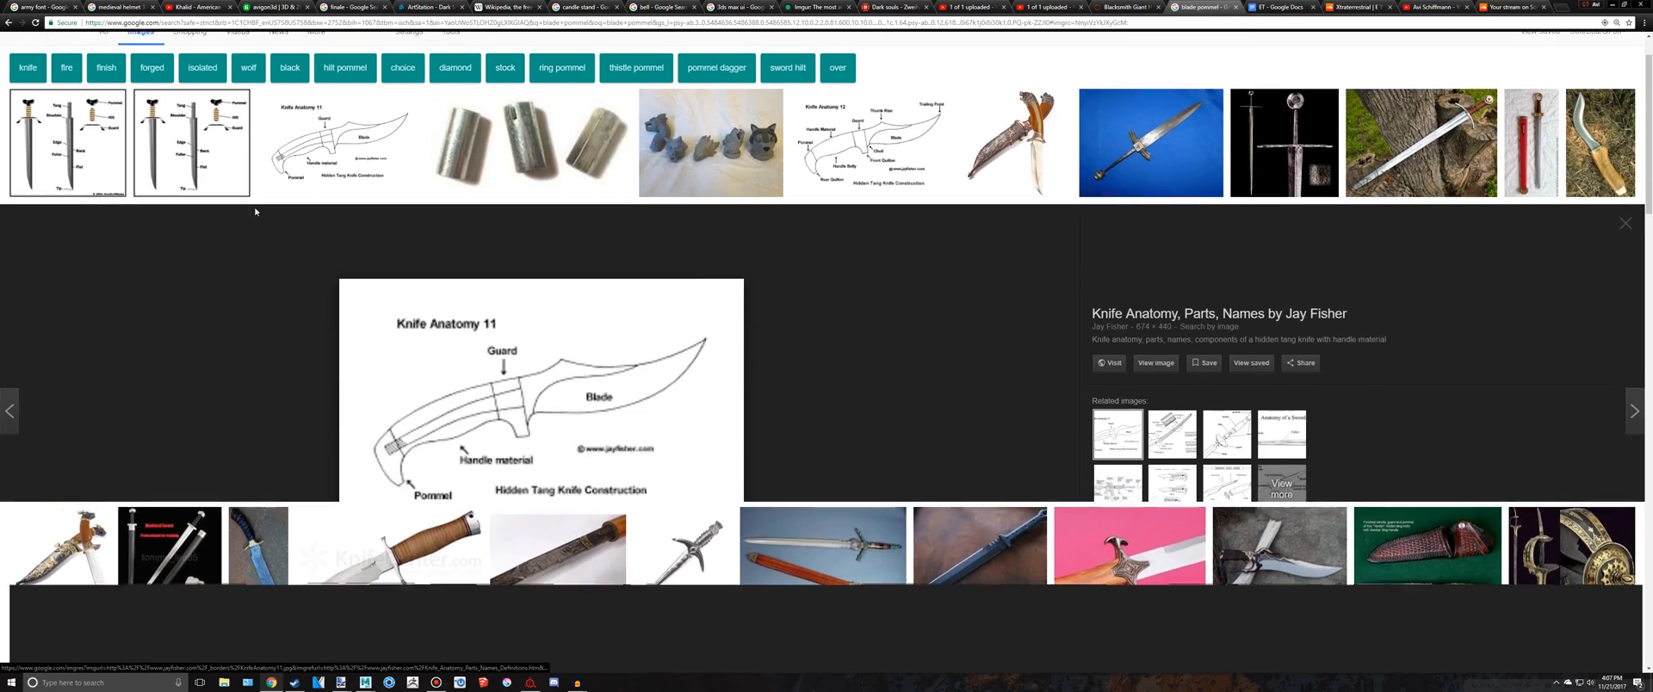
click(5, 23)
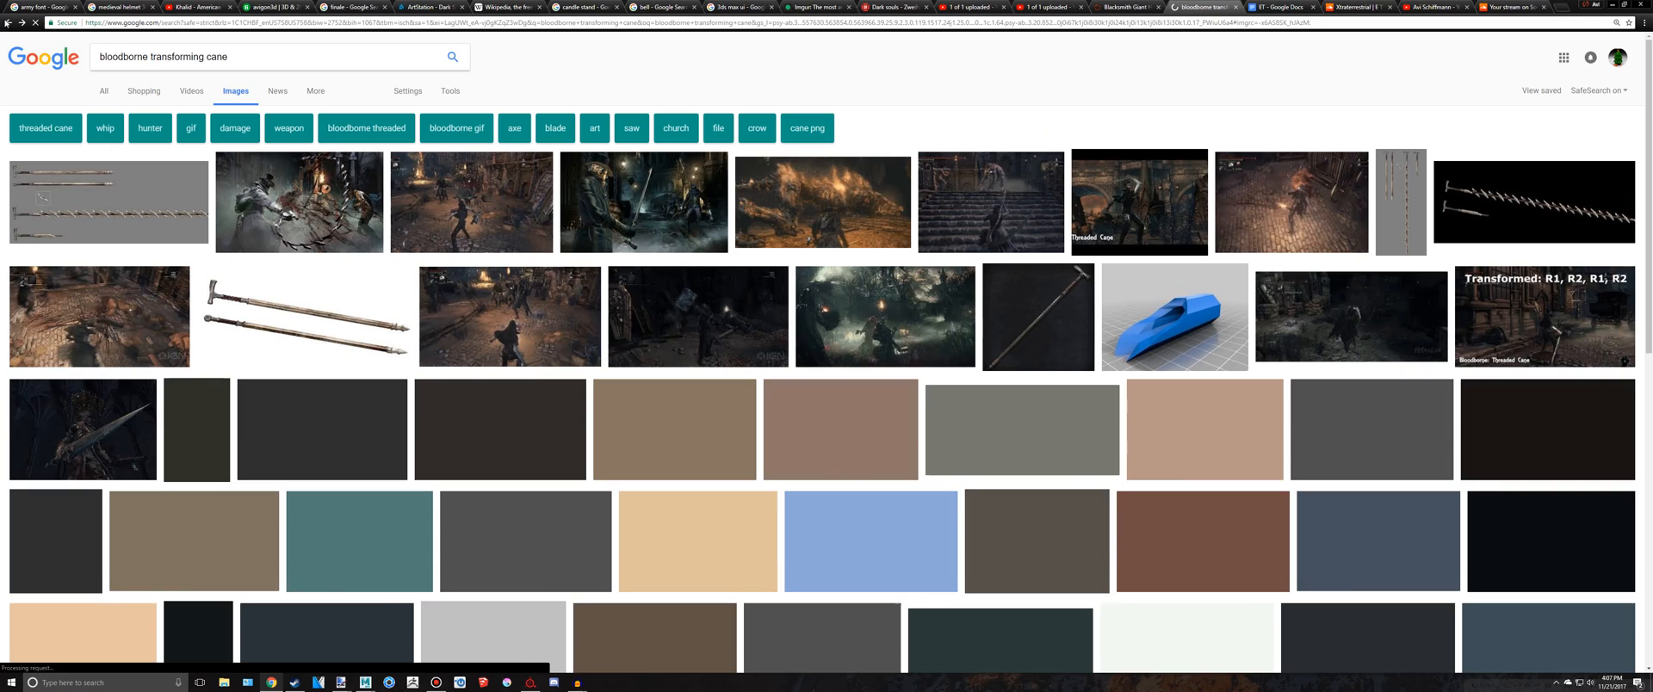
key(alt+Tab)
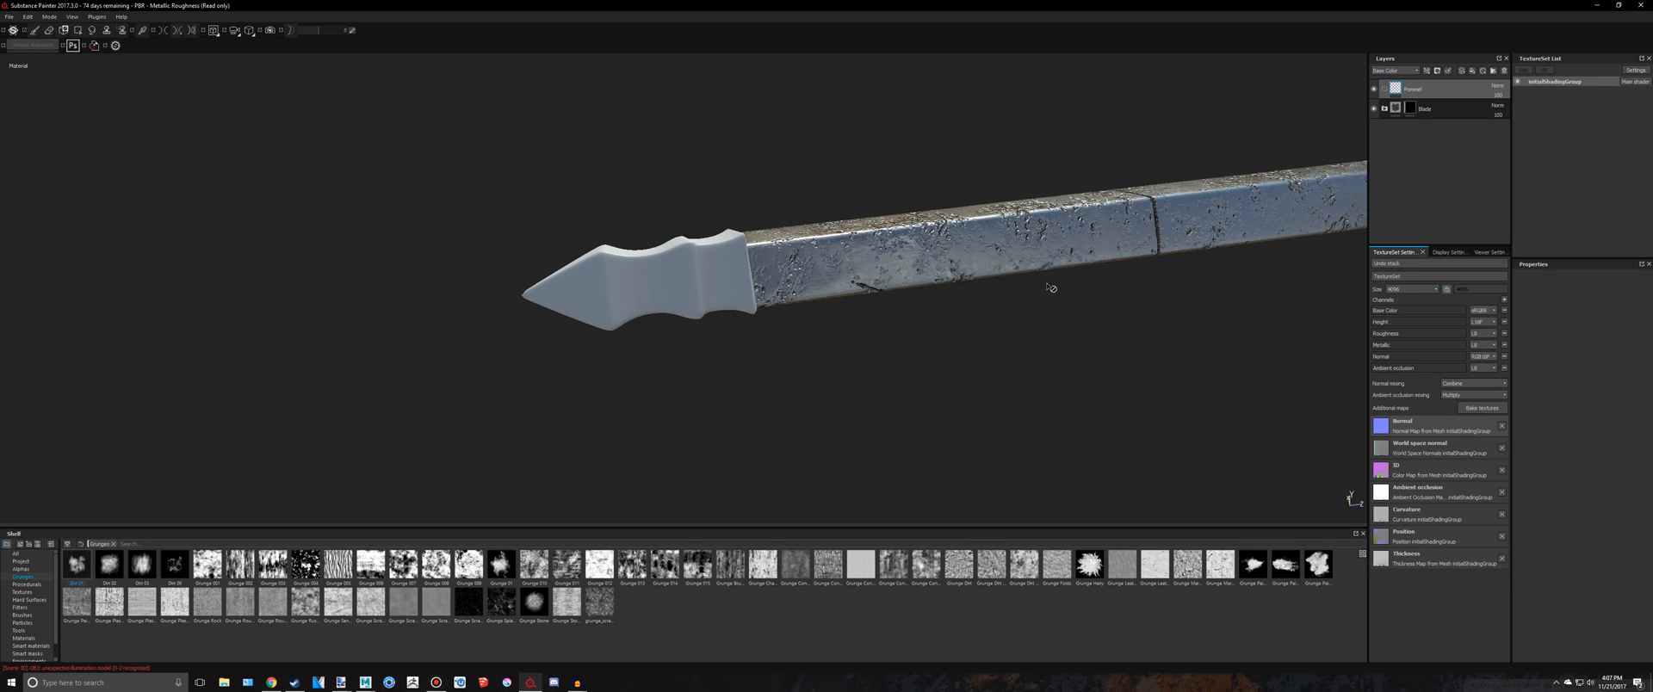
Check the layers inside the Blade folder, collapse it, and delete the existing Pommel layer
click(1385, 108)
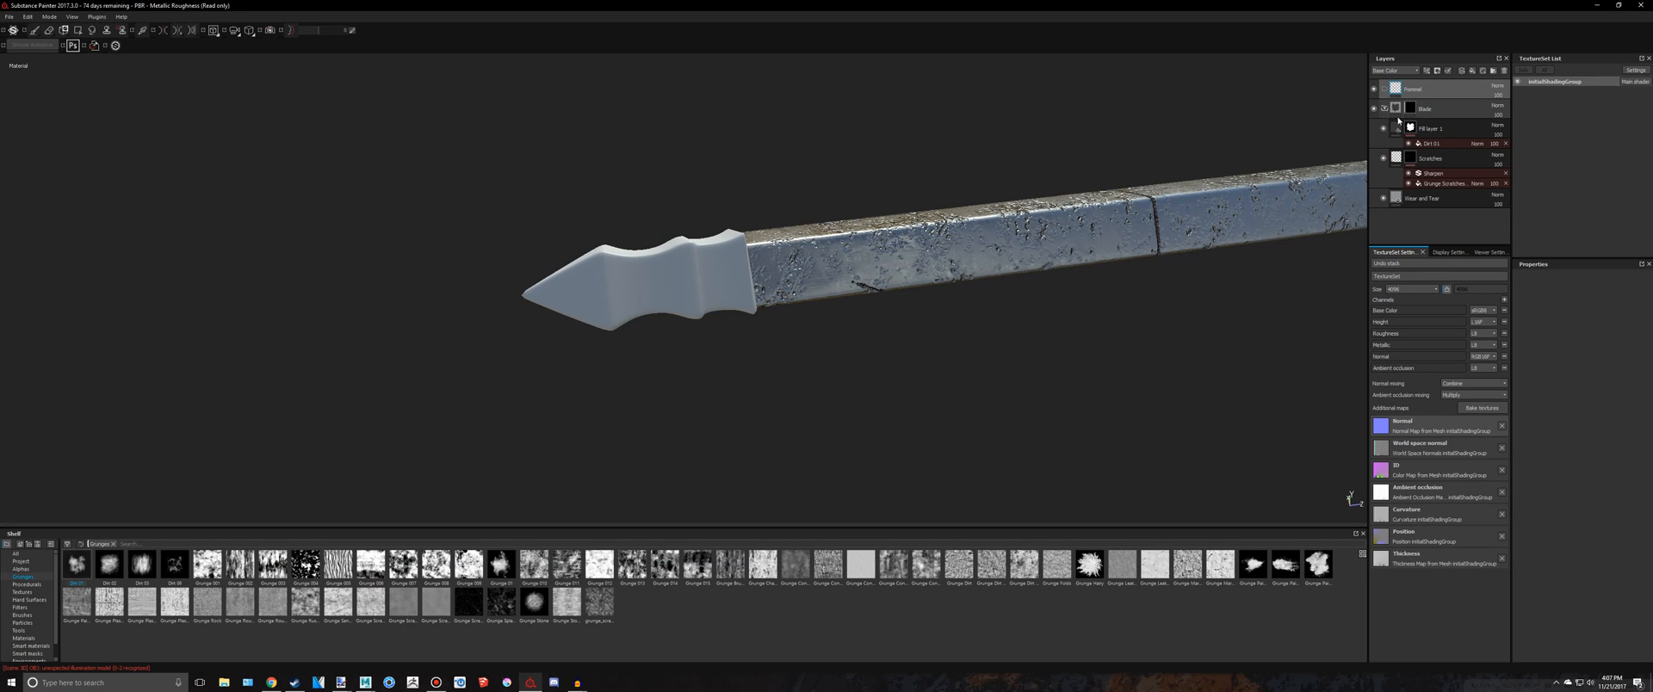
click(1445, 160)
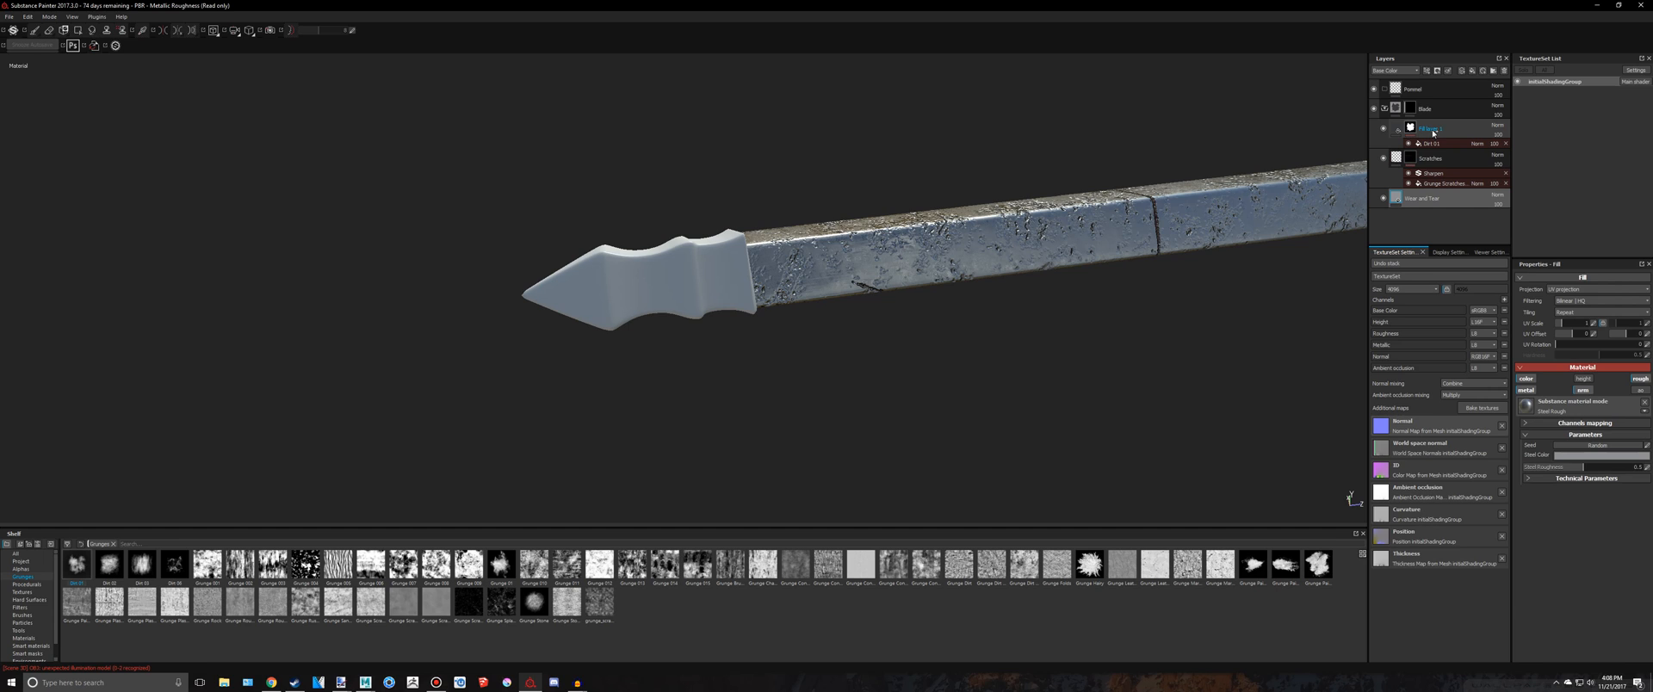
click(1384, 108)
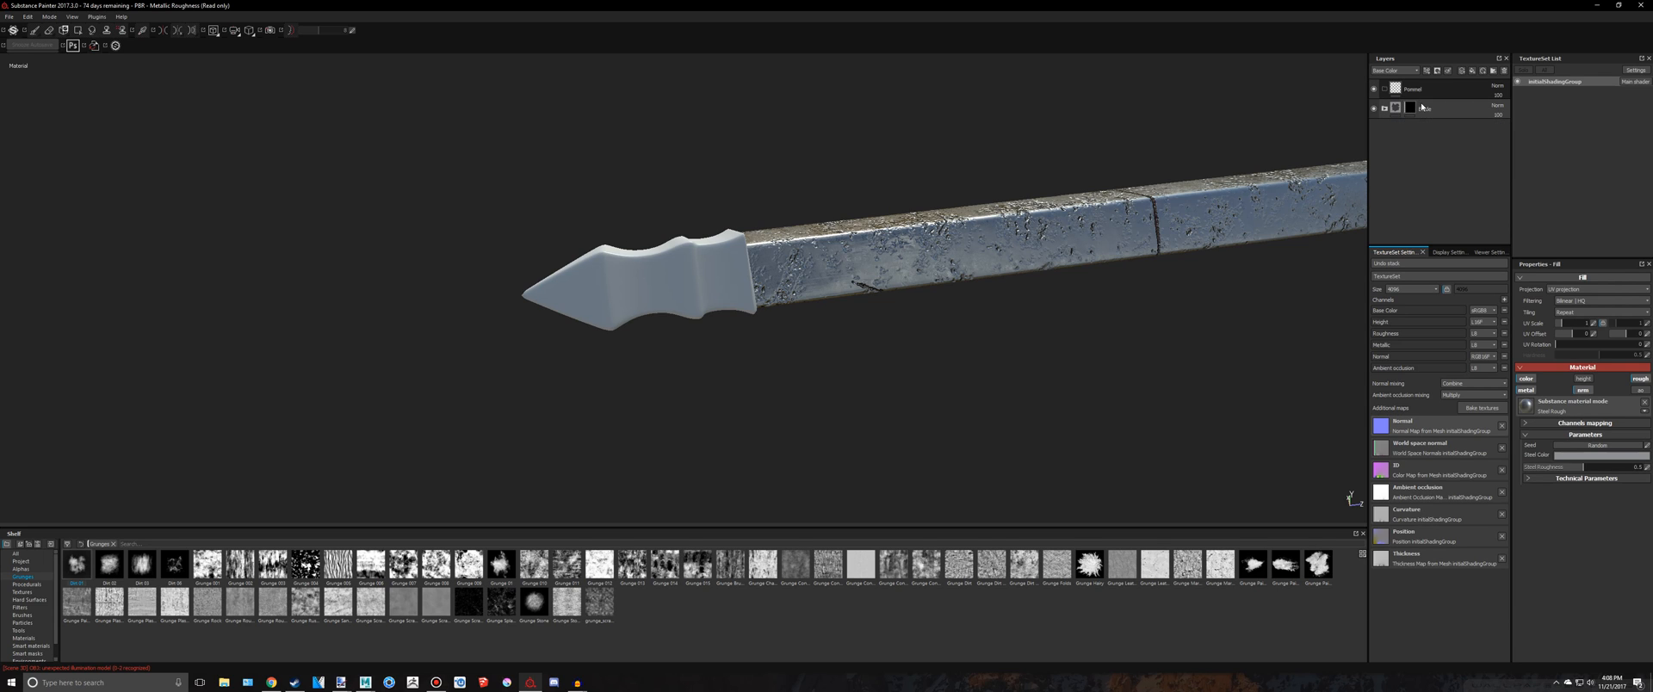
click(1419, 109)
double_click(1411, 90)
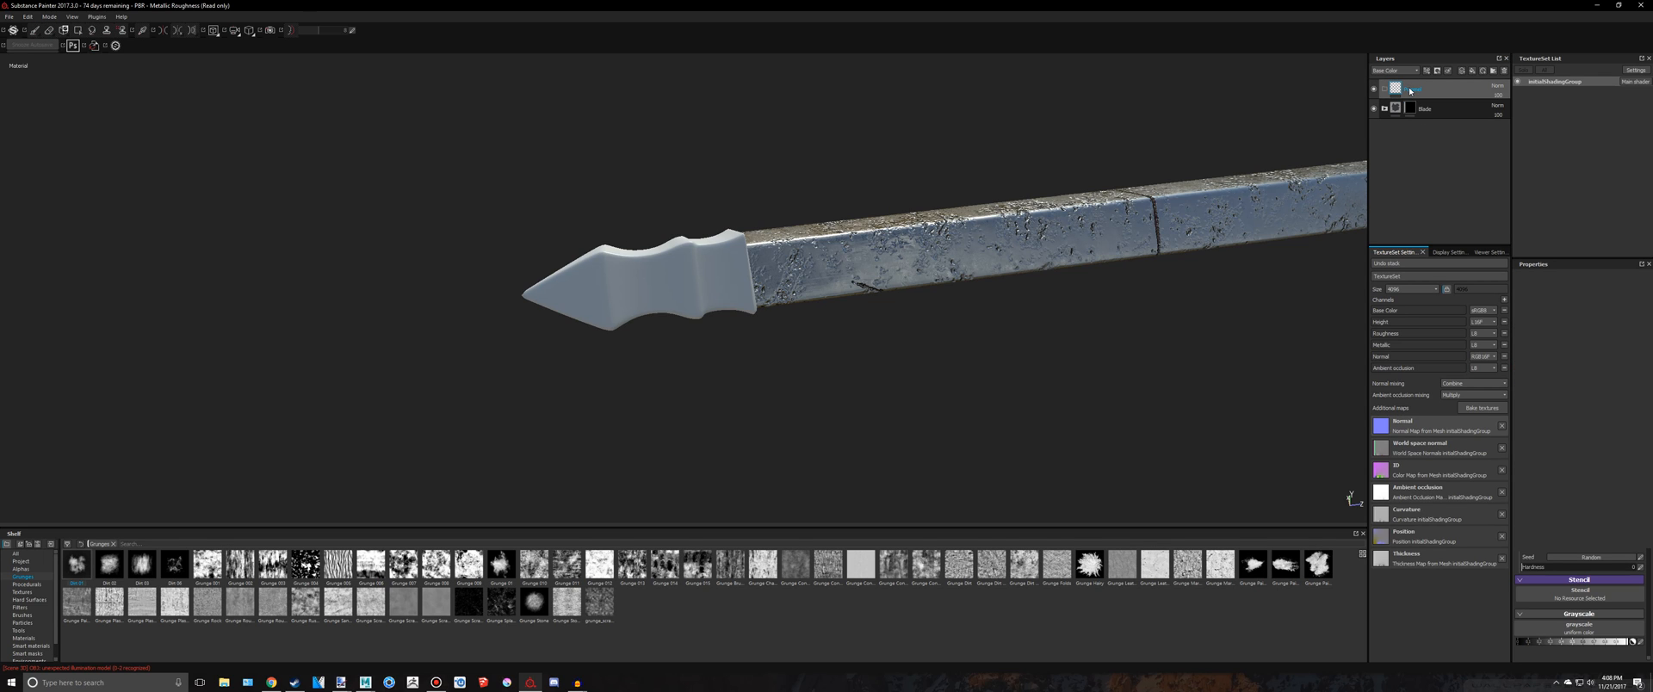
key(Delete)
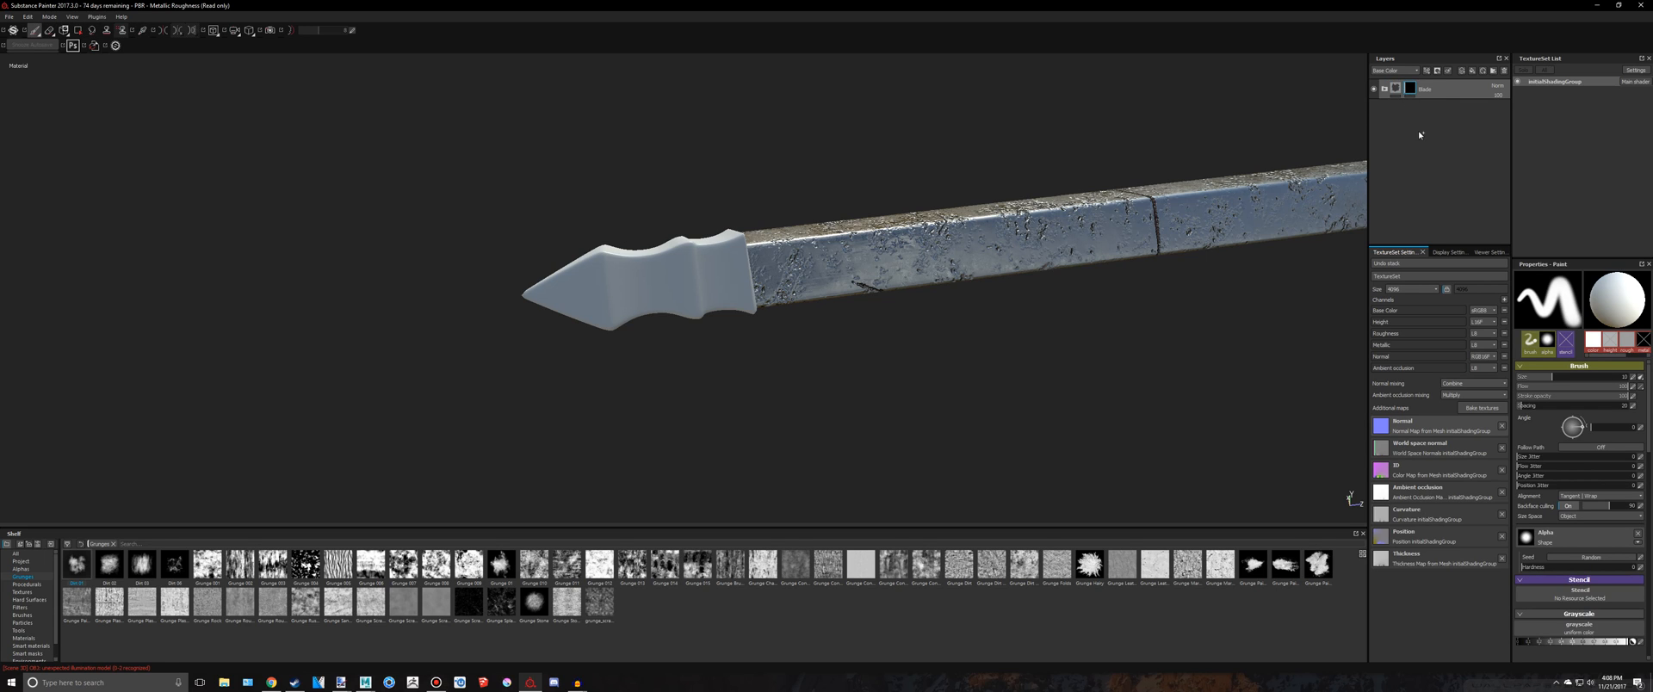
Duplicate the Blade folder and rename the upper copy as Pommel
key(ctrl+d)
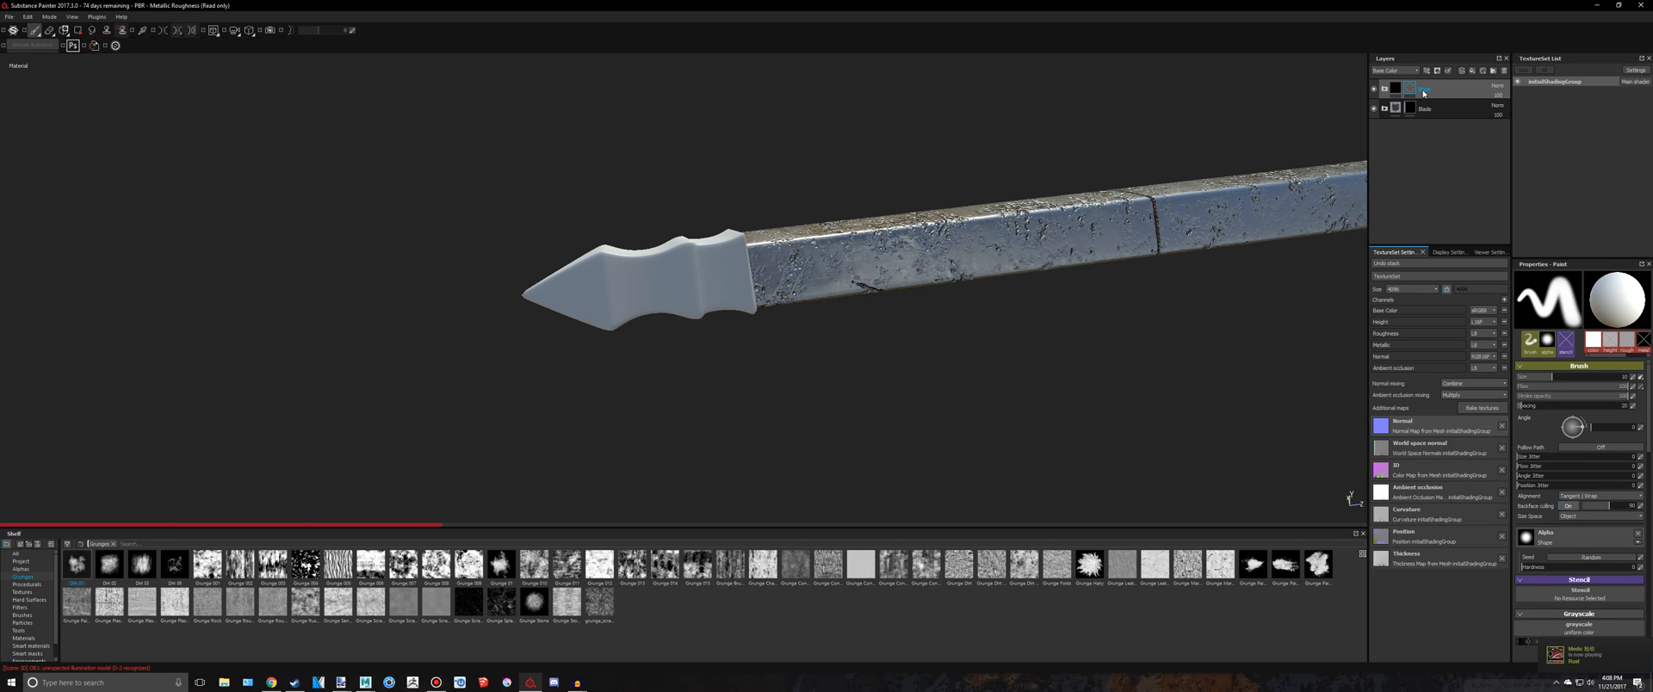
double_click(1424, 89)
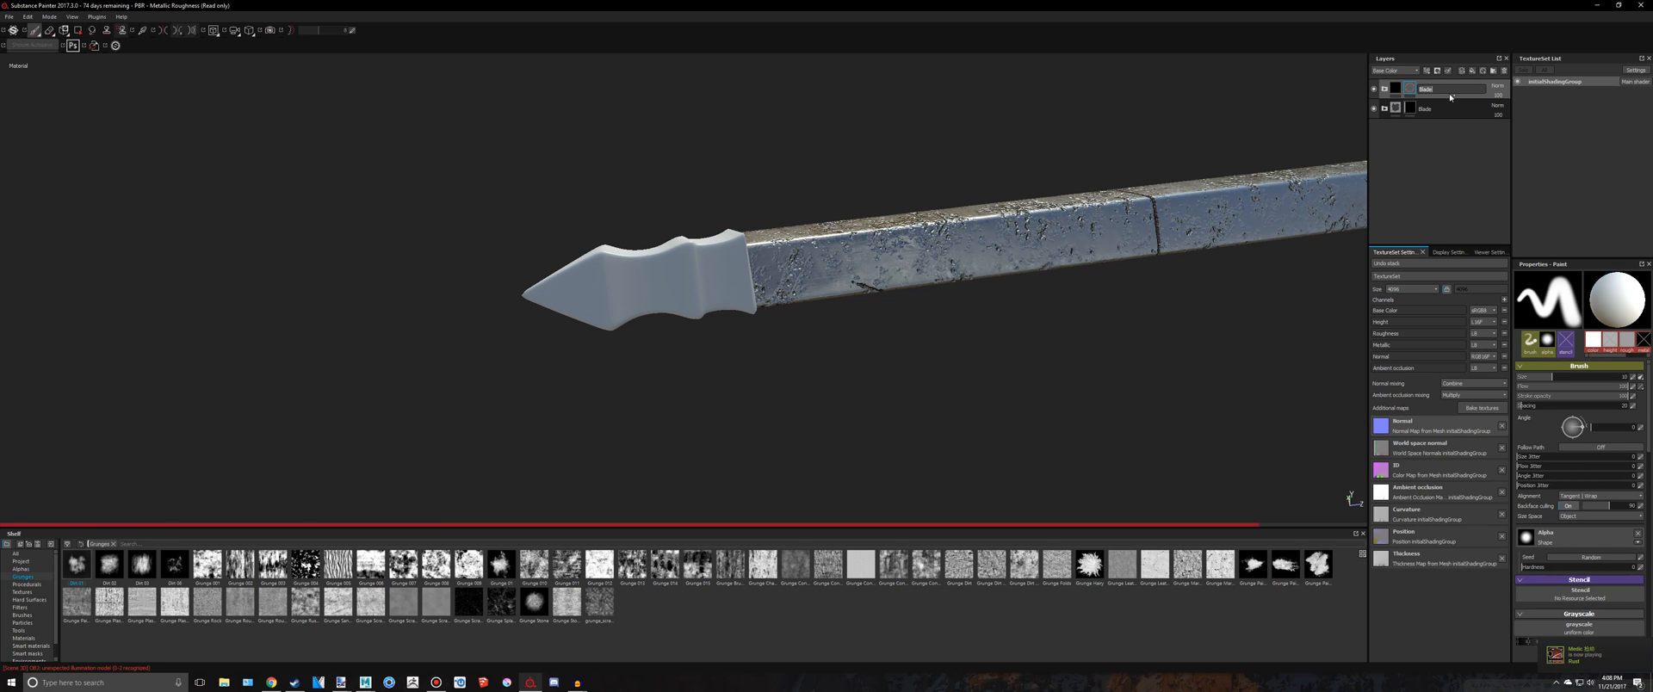
text(Pommel)
key(Return)
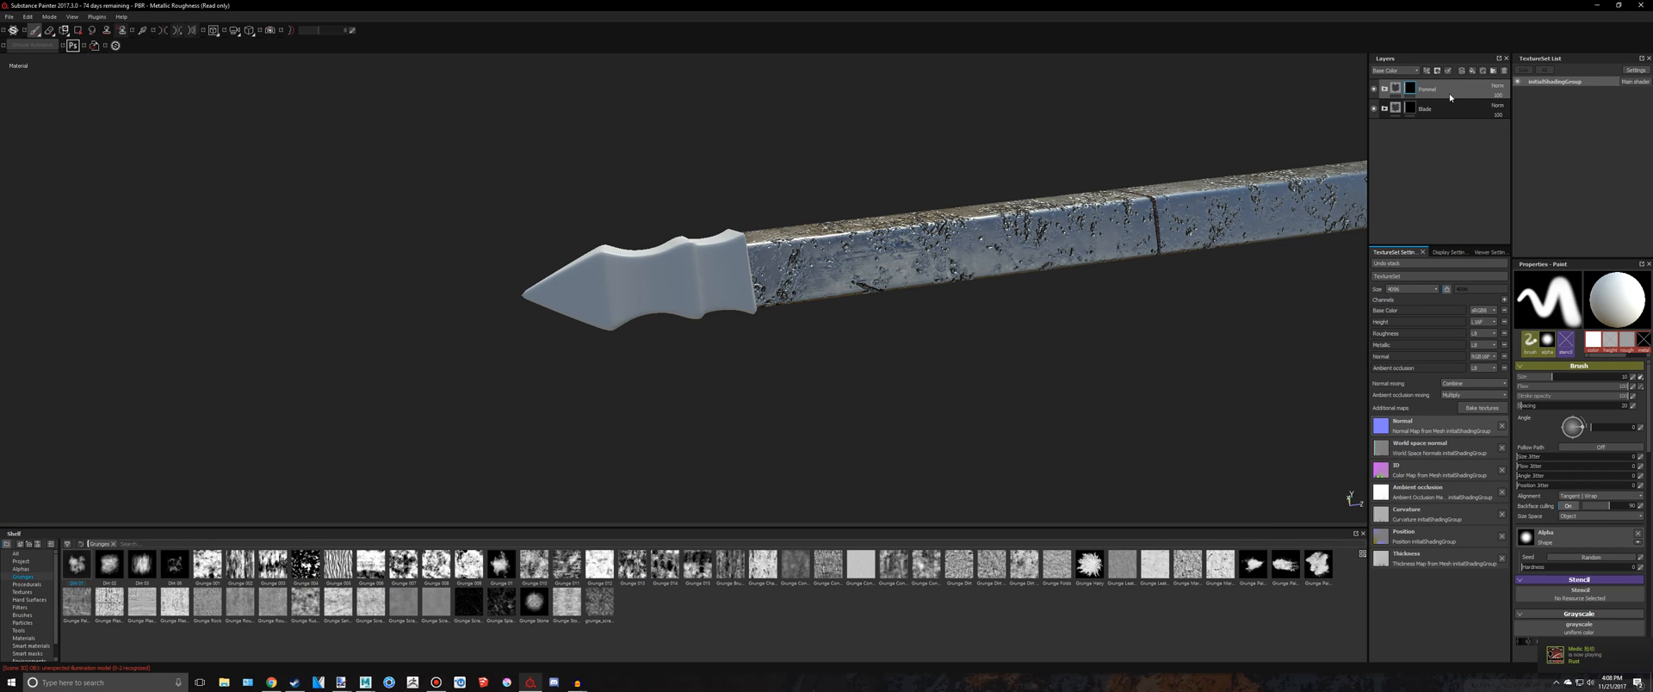
Reset the mask of Fill layer 1 inside the Pommel folder to a plain black mask
click(1384, 89)
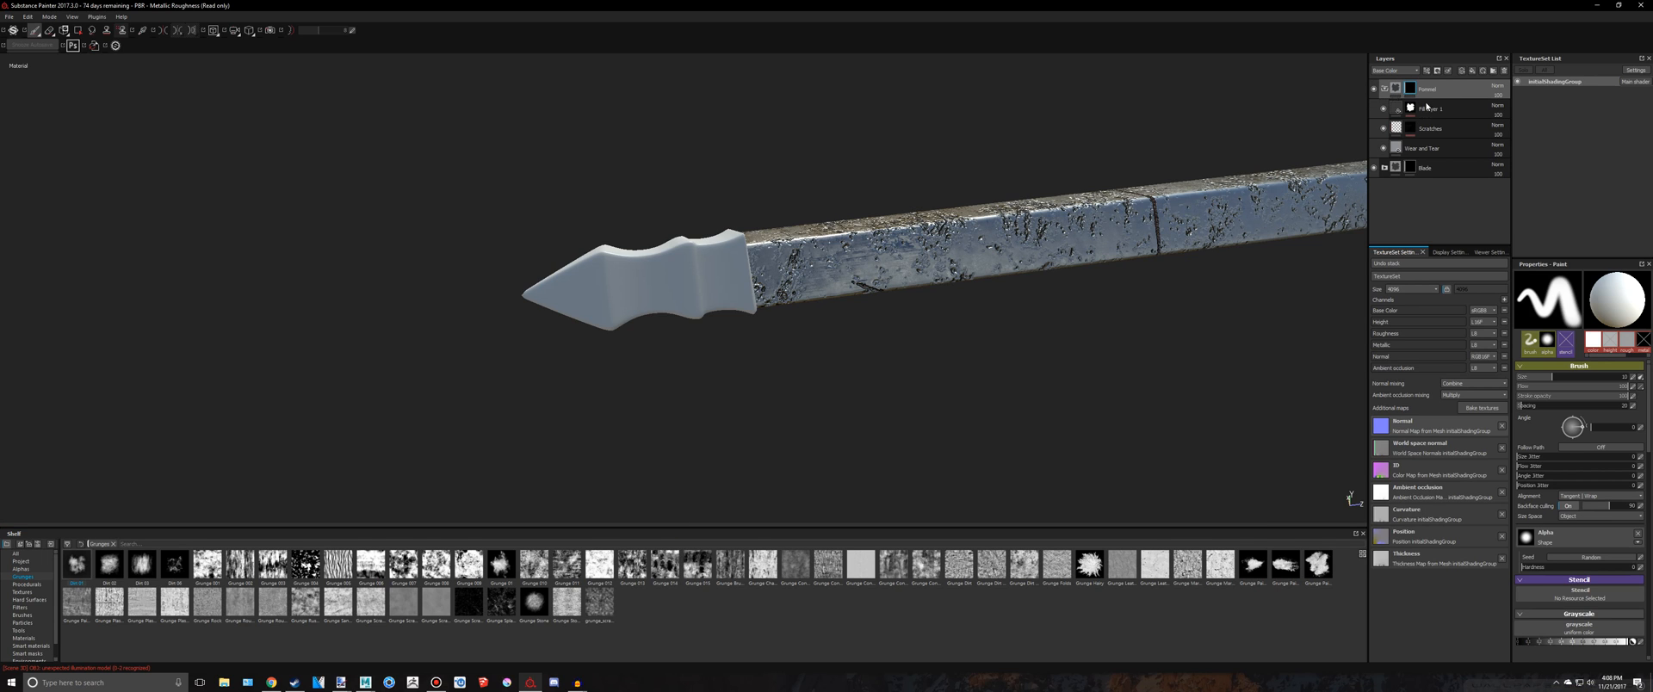
right_click(1426, 110)
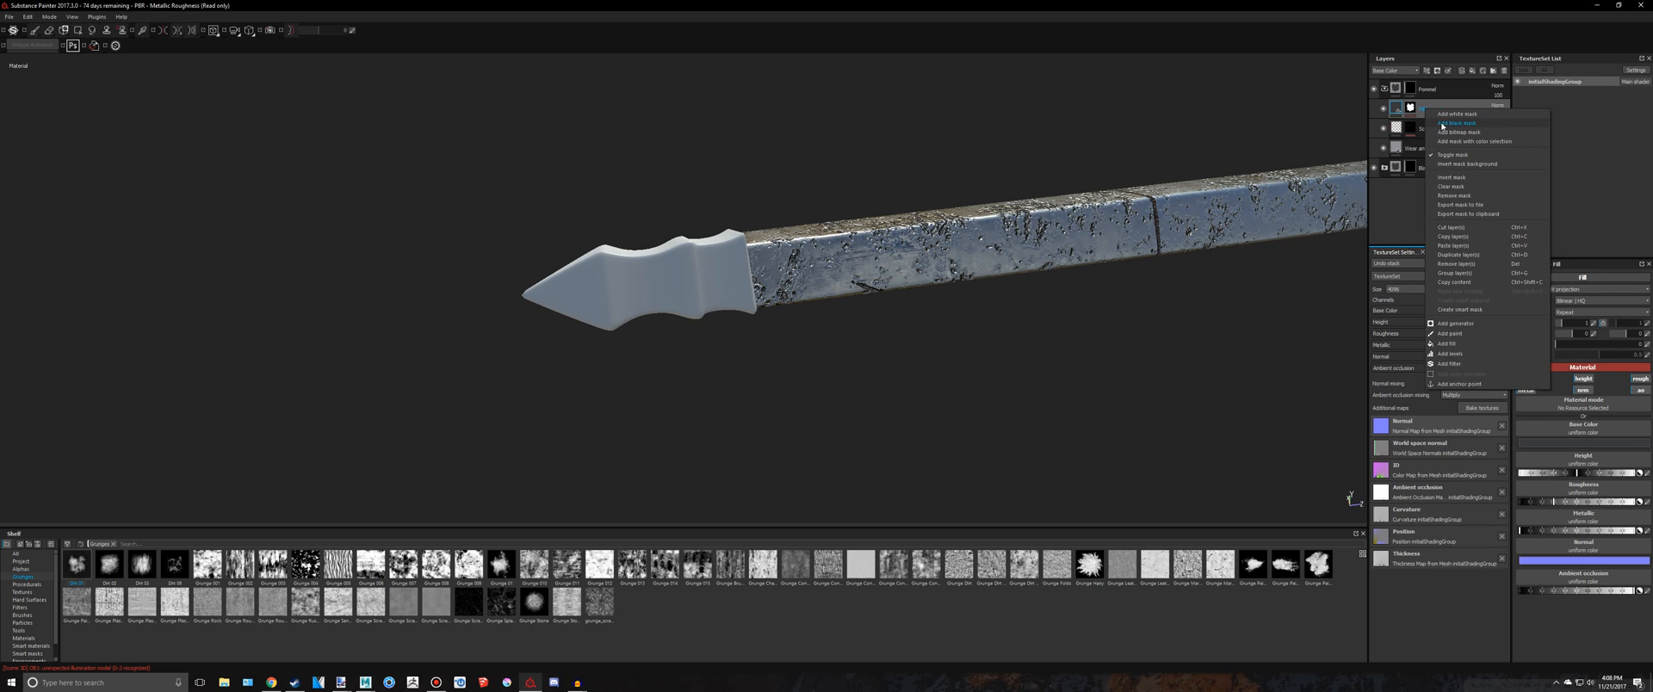
click(1455, 123)
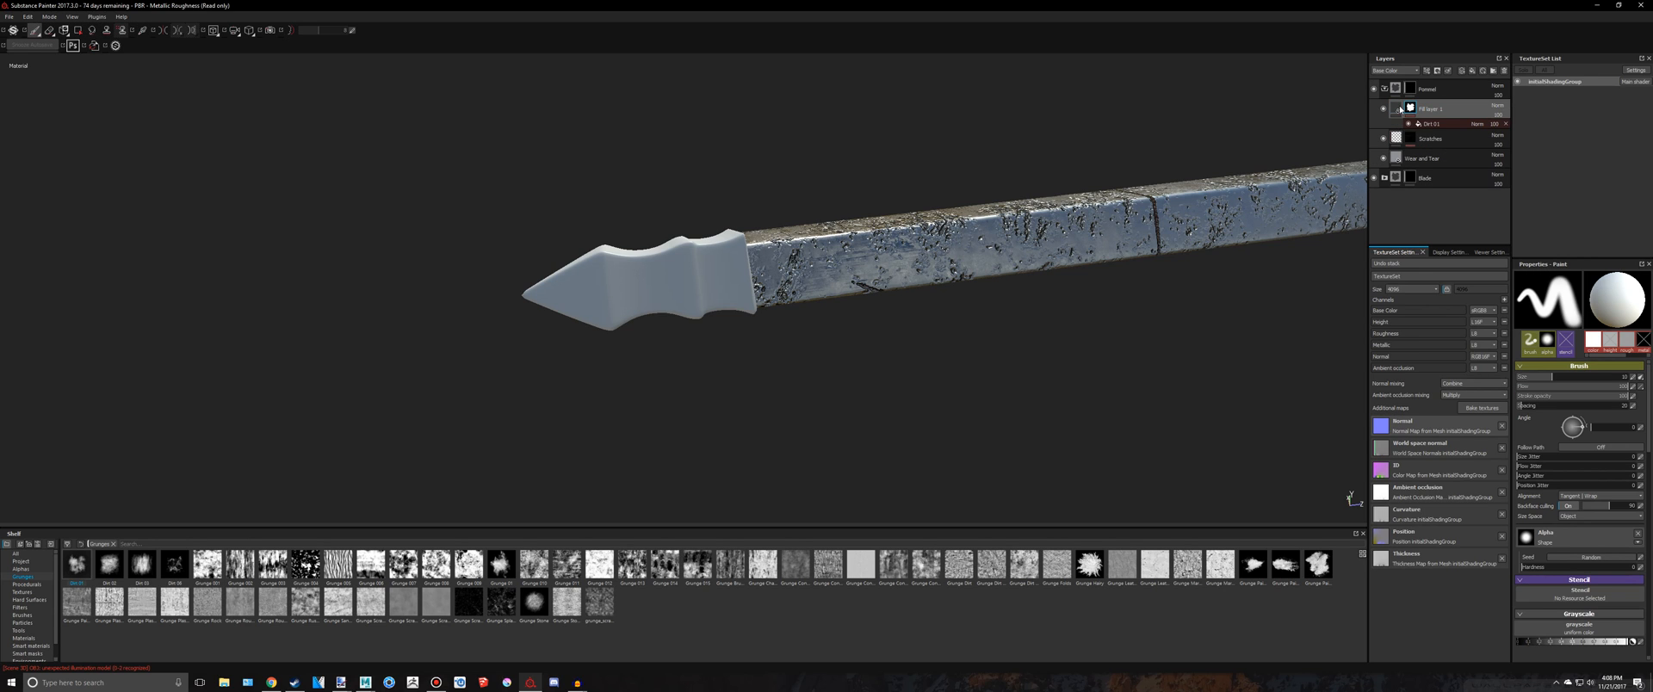
right_click(1410, 107)
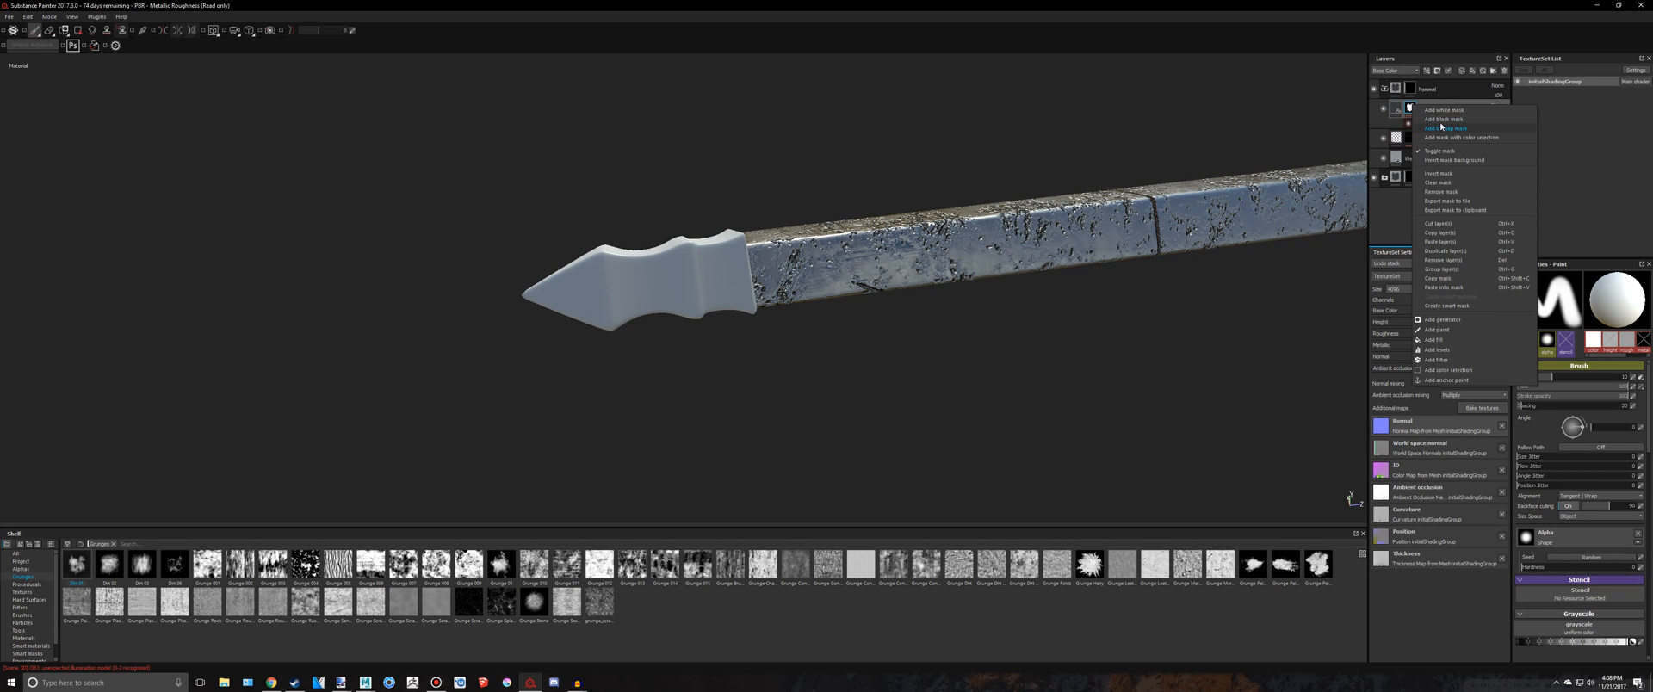
click(1440, 121)
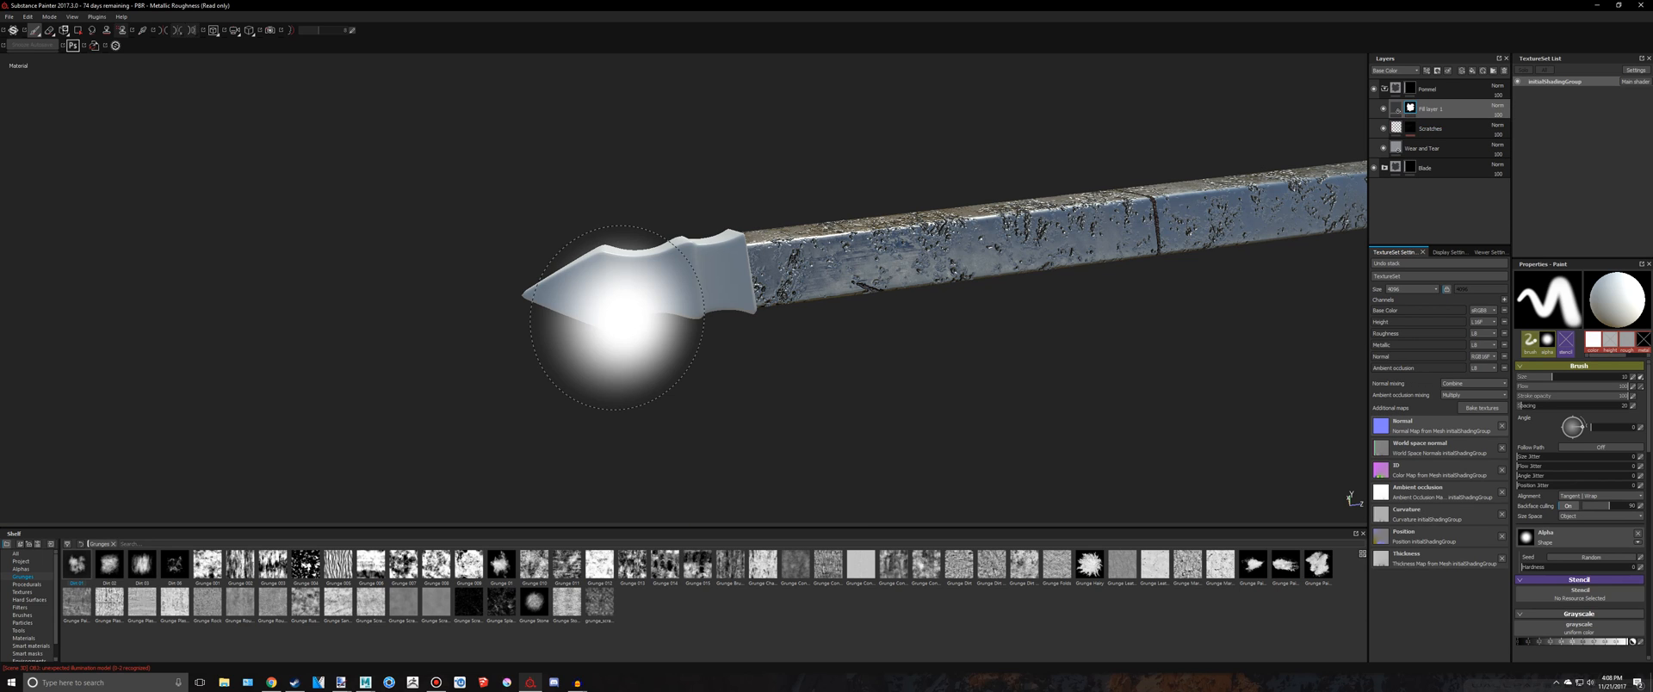
Try to fill the pommel geometry in Fill layer 1's mask with the Polygon Fill tool
click(79, 31)
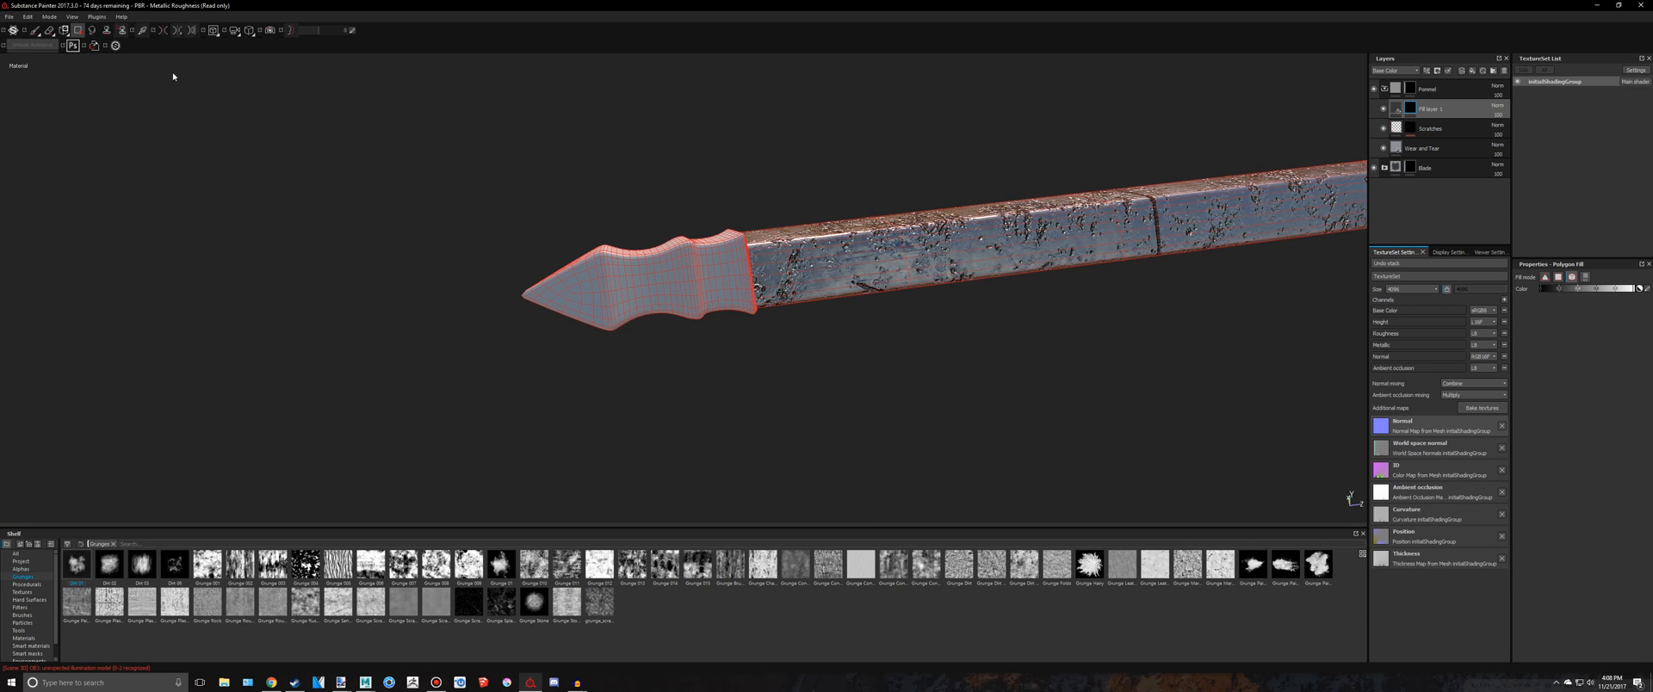
click(671, 260)
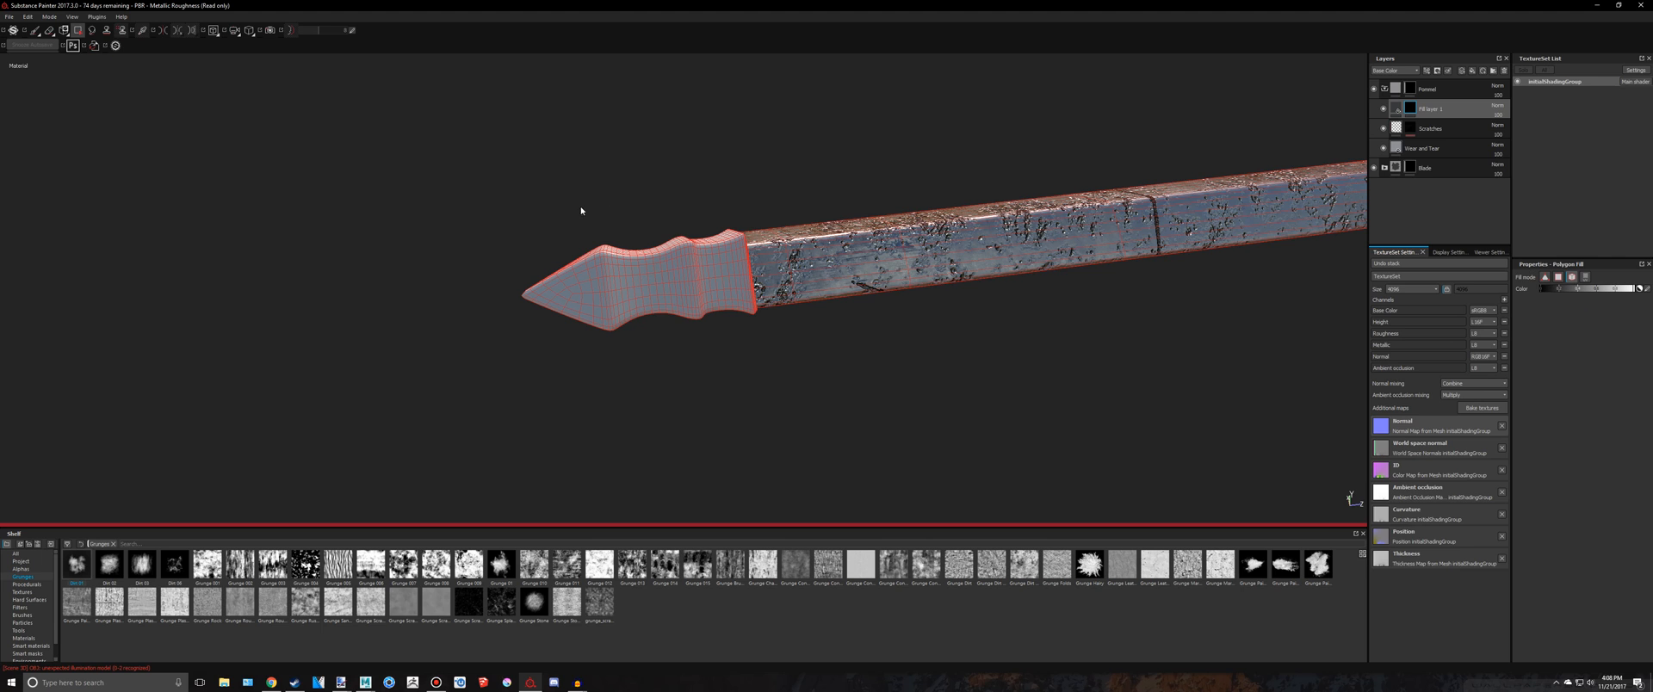
alt+middle_drag(654, 204, 755, 204)
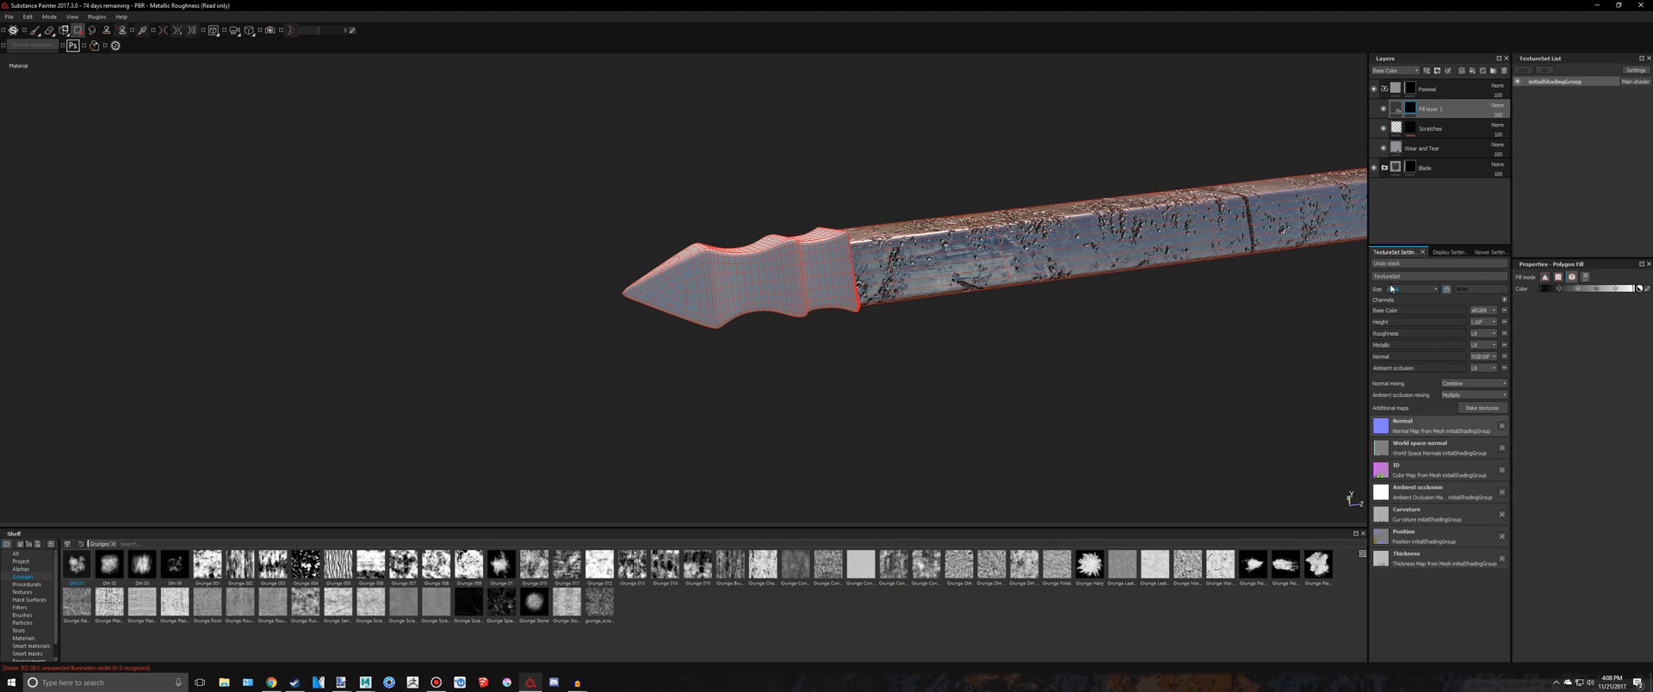
Set the texture set size to 2048 and frame the pommel close up
click(1399, 289)
click(1397, 328)
scroll(562, 156, up, 5)
alt+middle_drag(612, 161, 980, 153)
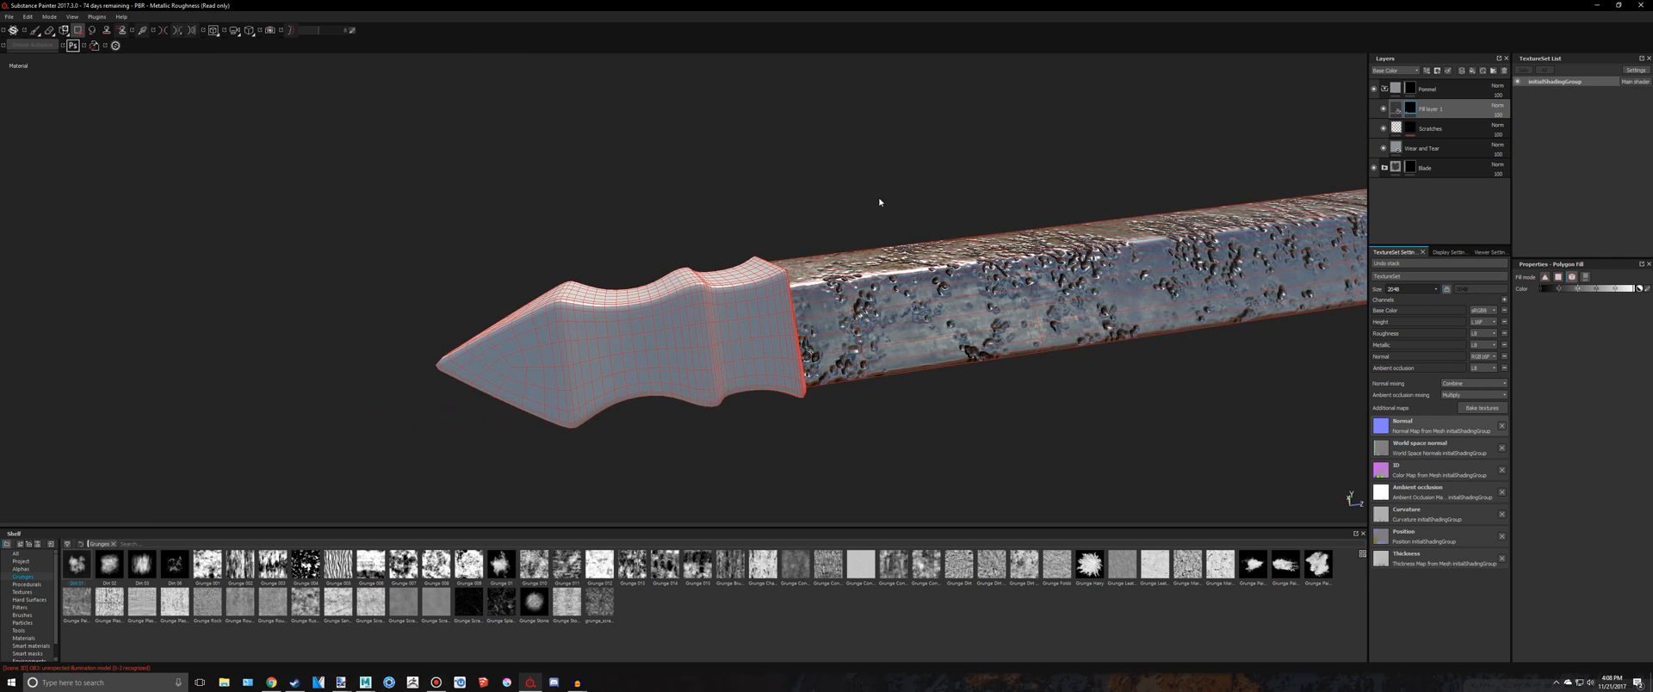
alt+drag(879, 202, 909, 176)
alt+middle_drag(901, 178, 1062, 154)
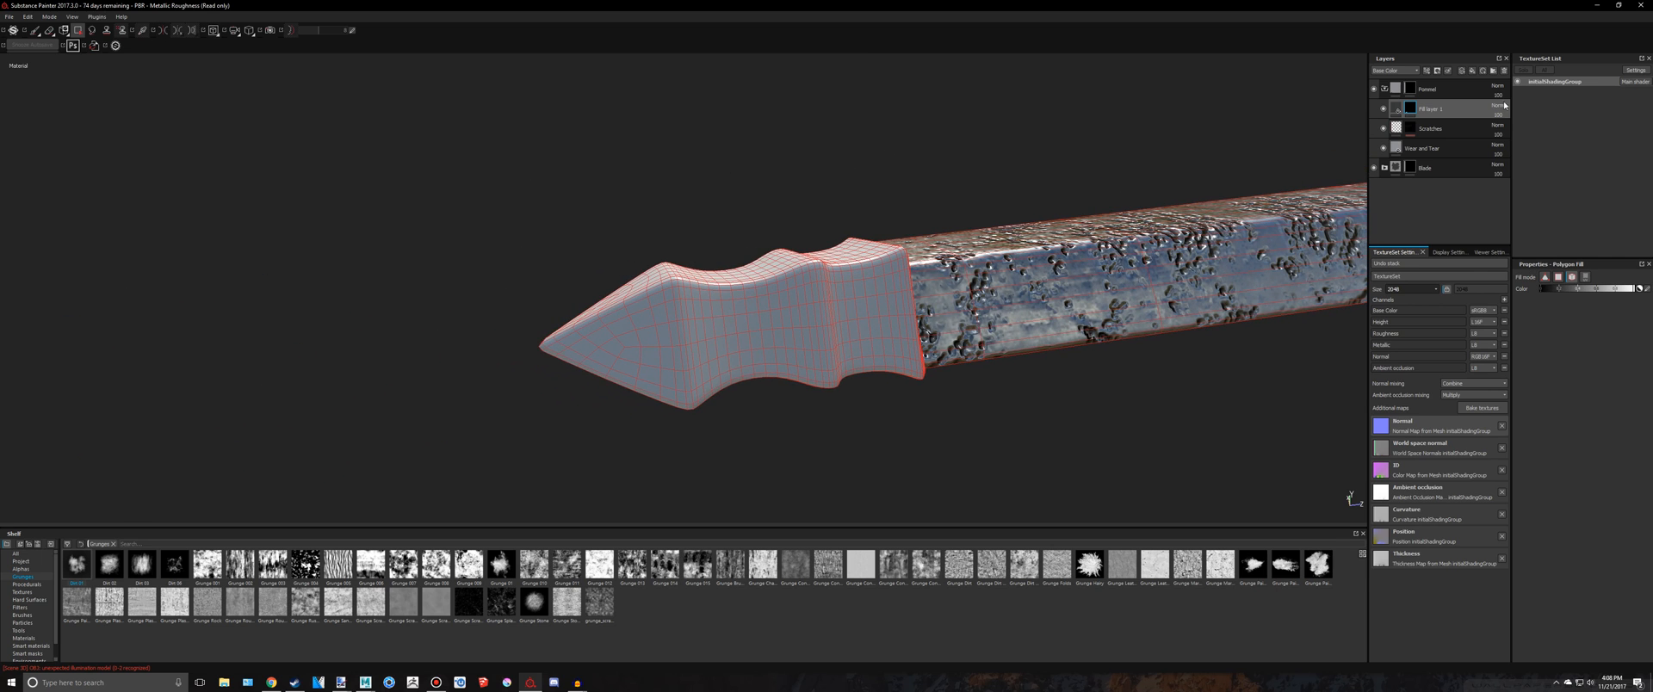
Try a Dirt 01 grunge fill on the mask of the Pommel folder's Fill layer 1, and undo it
right_click(1433, 111)
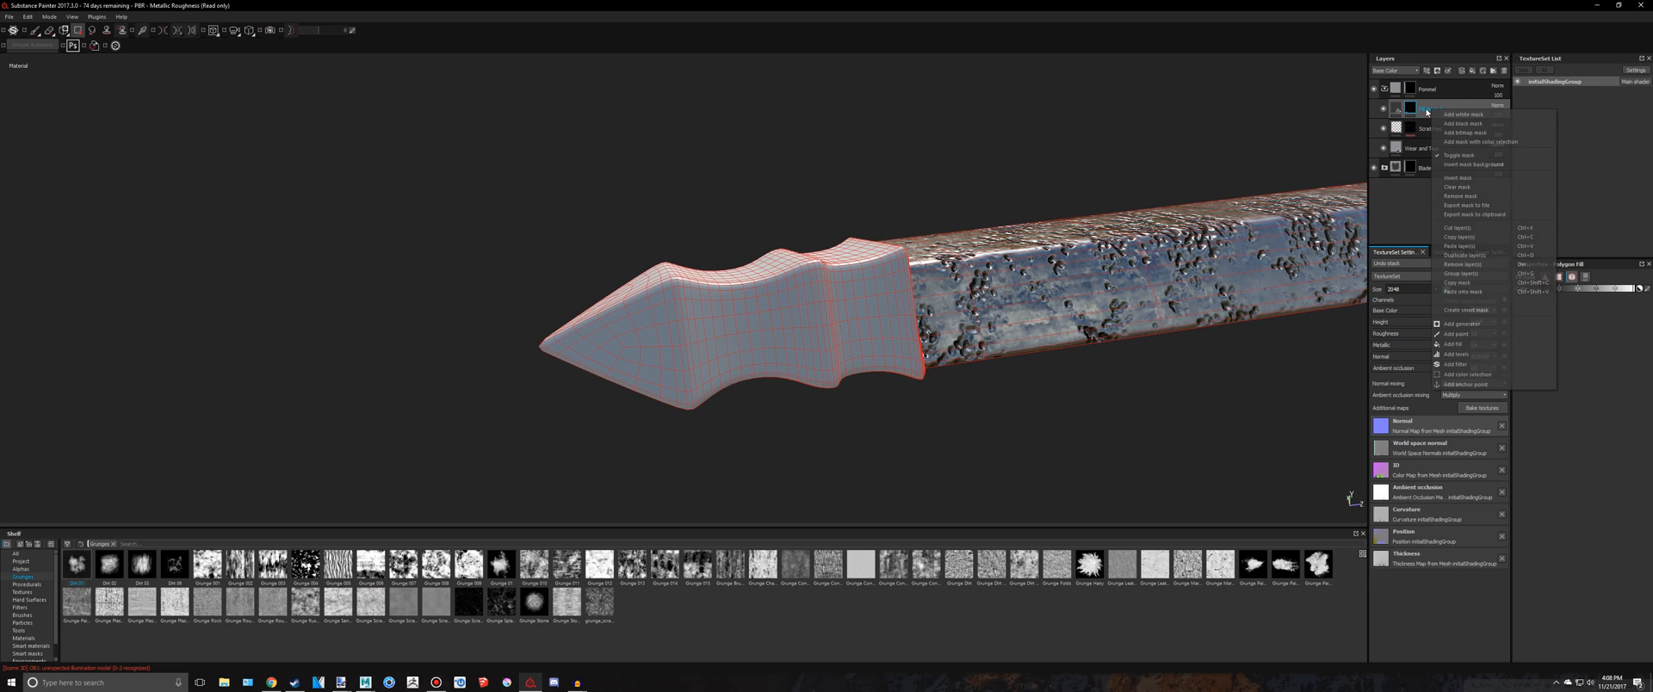
click(1454, 343)
click(1384, 178)
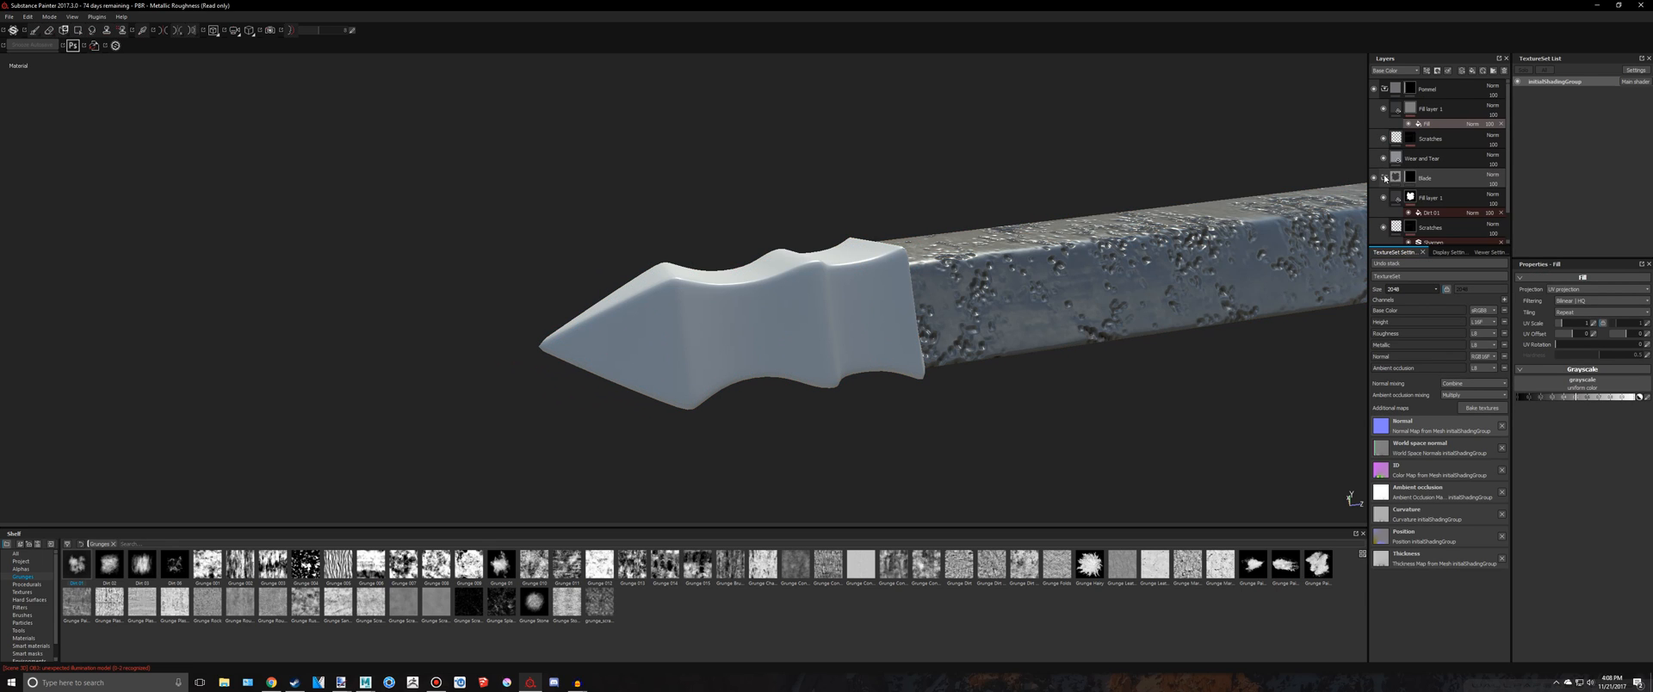
click(1384, 178)
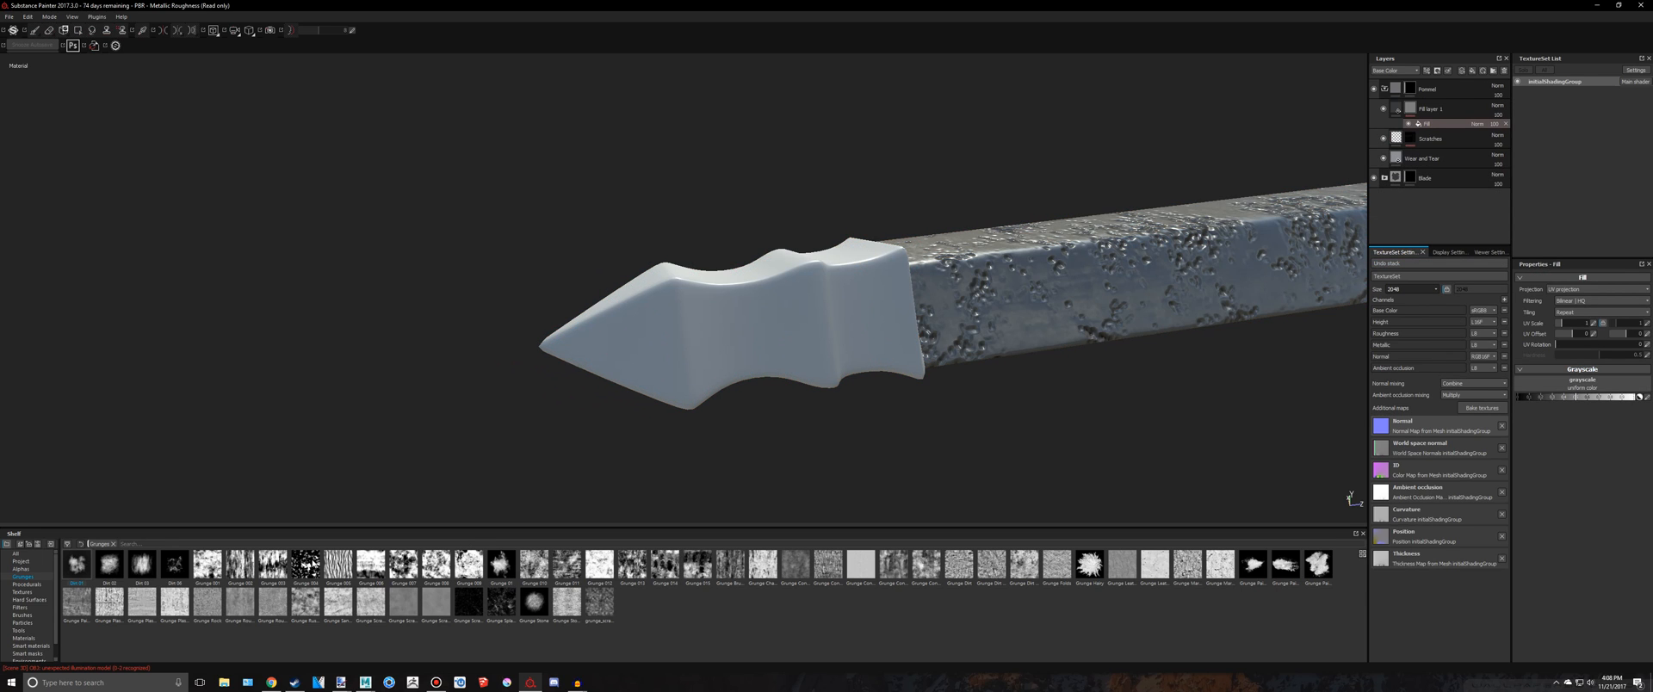
drag(84, 582, 1588, 383)
key(ctrl+z)
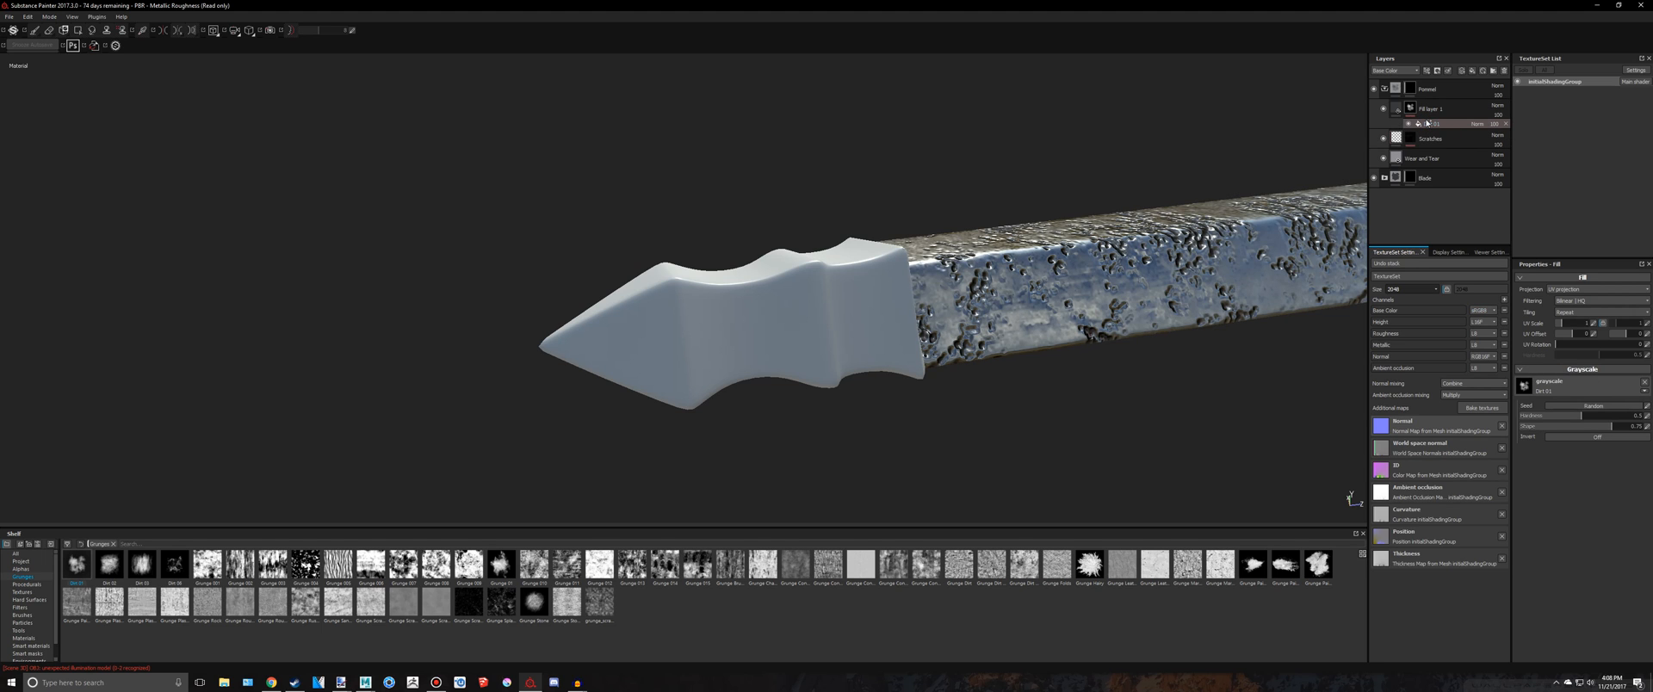
key(ctrl+z)
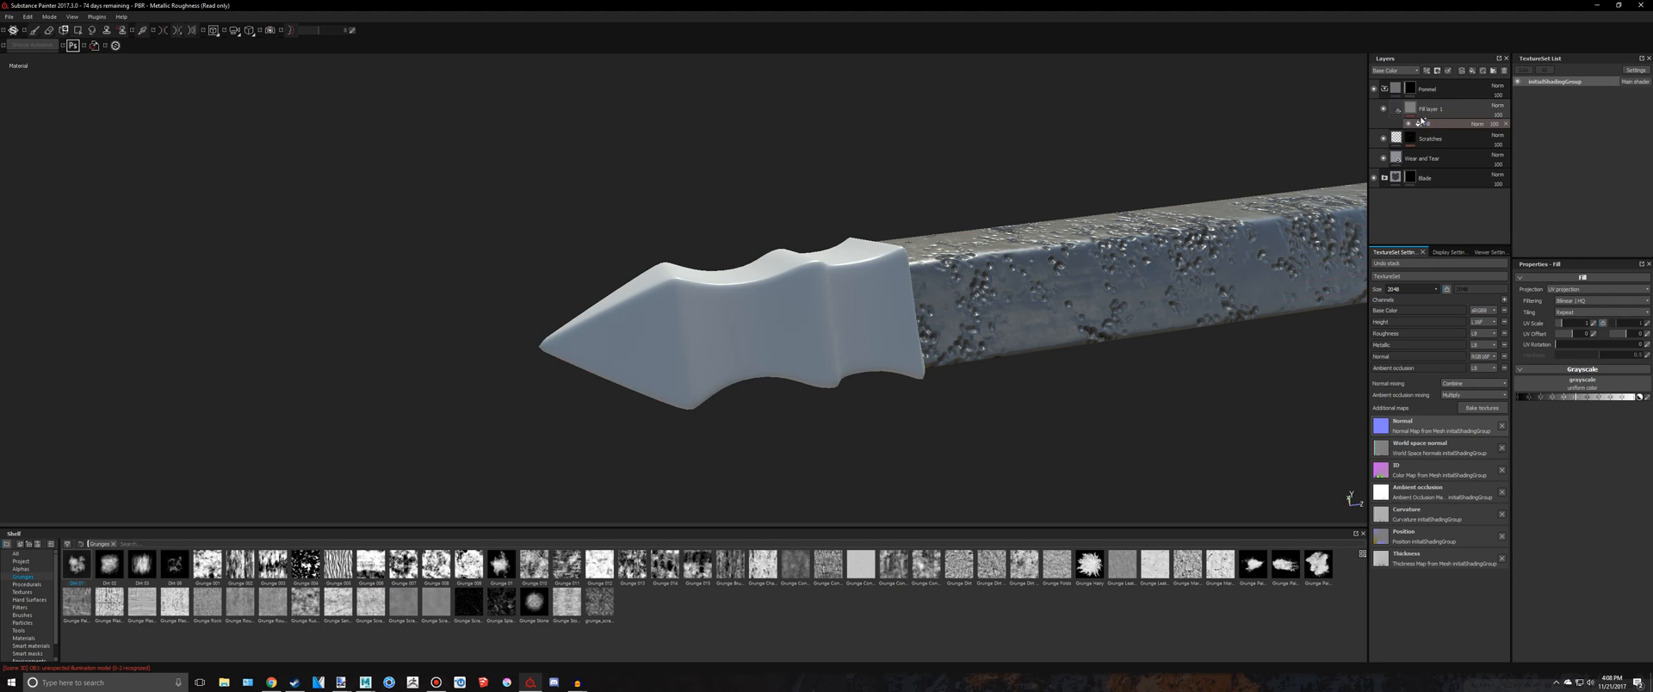
Replace Fill layer 1 in the Pommel folder with a new fill layer that has a black mask
right_click(1411, 108)
click(1425, 123)
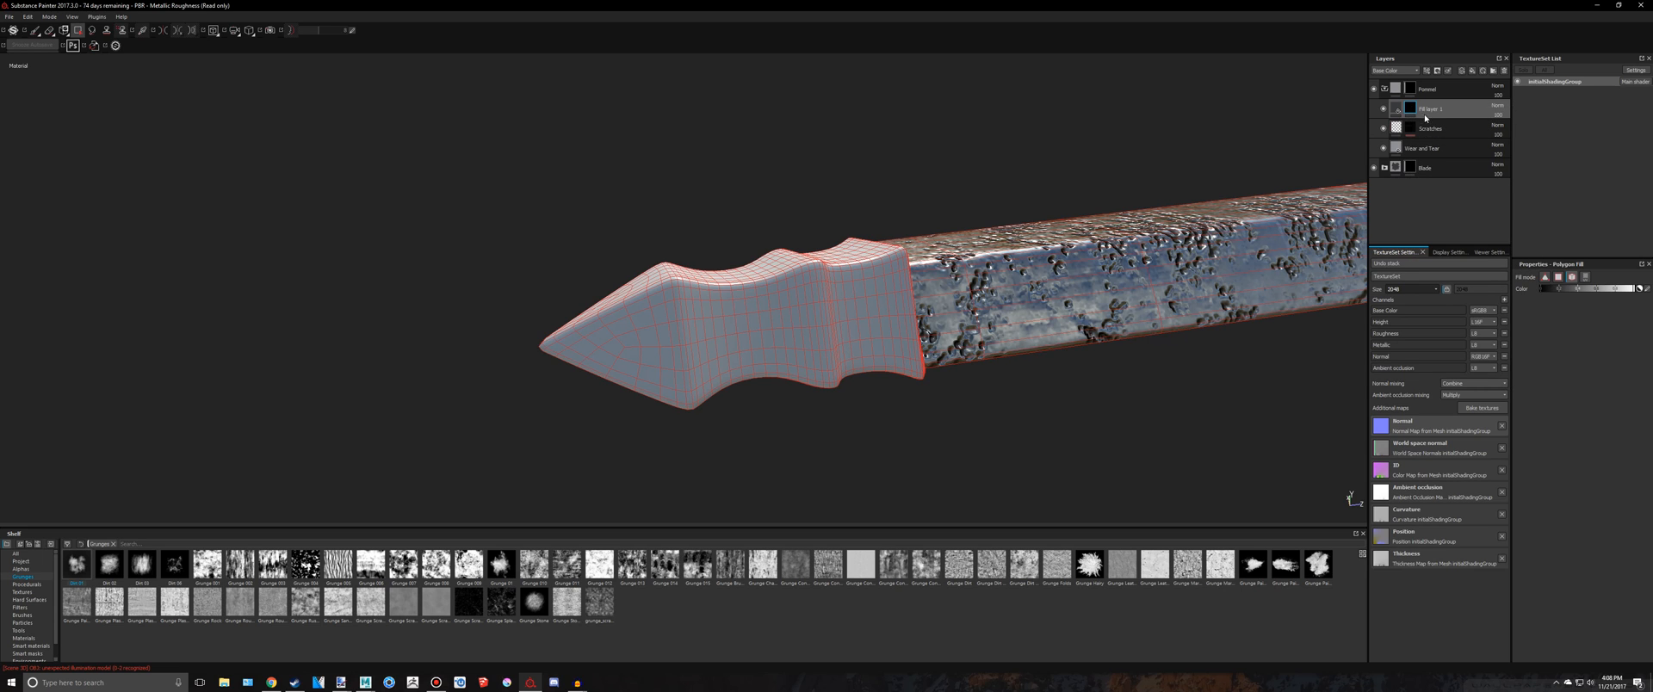
key(Delete)
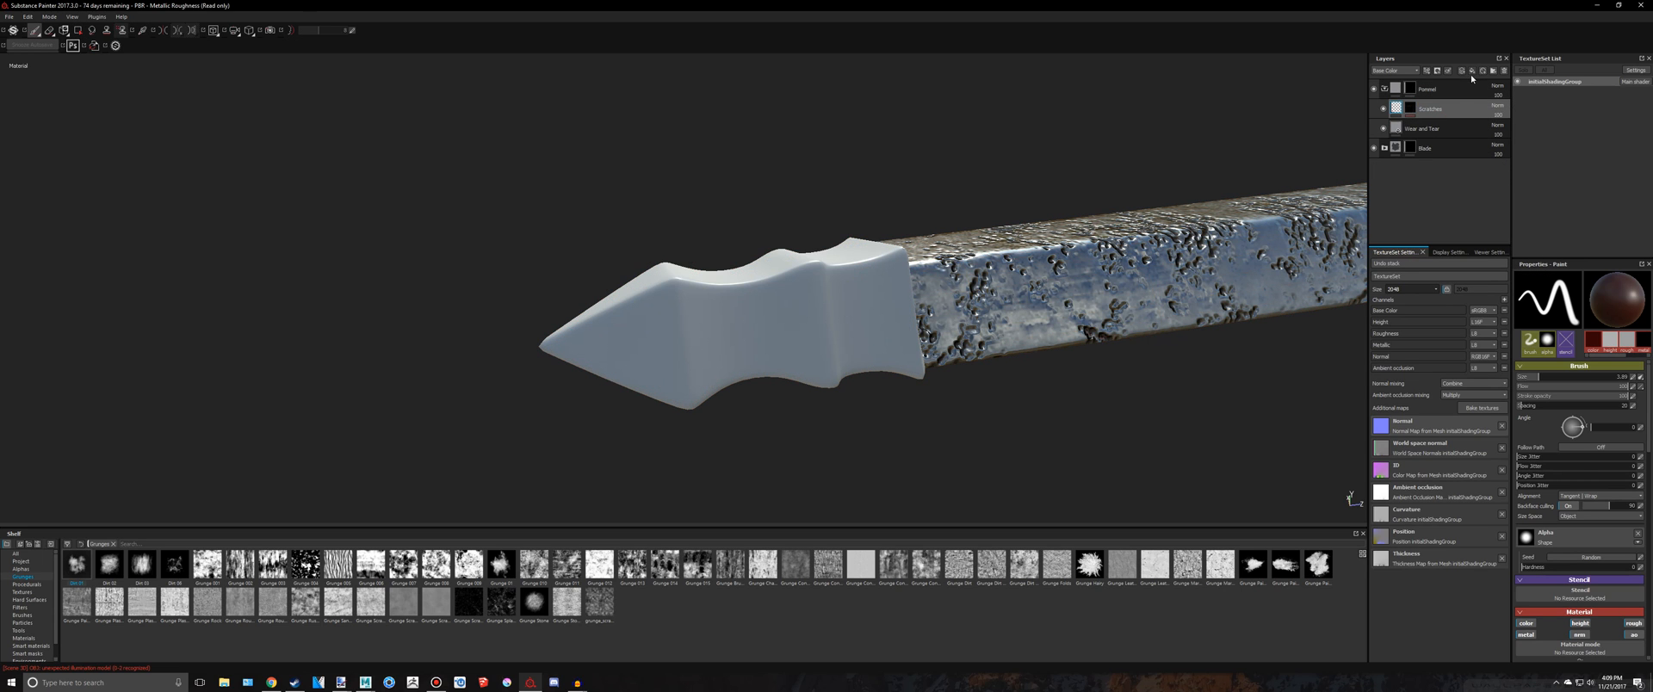
click(1473, 72)
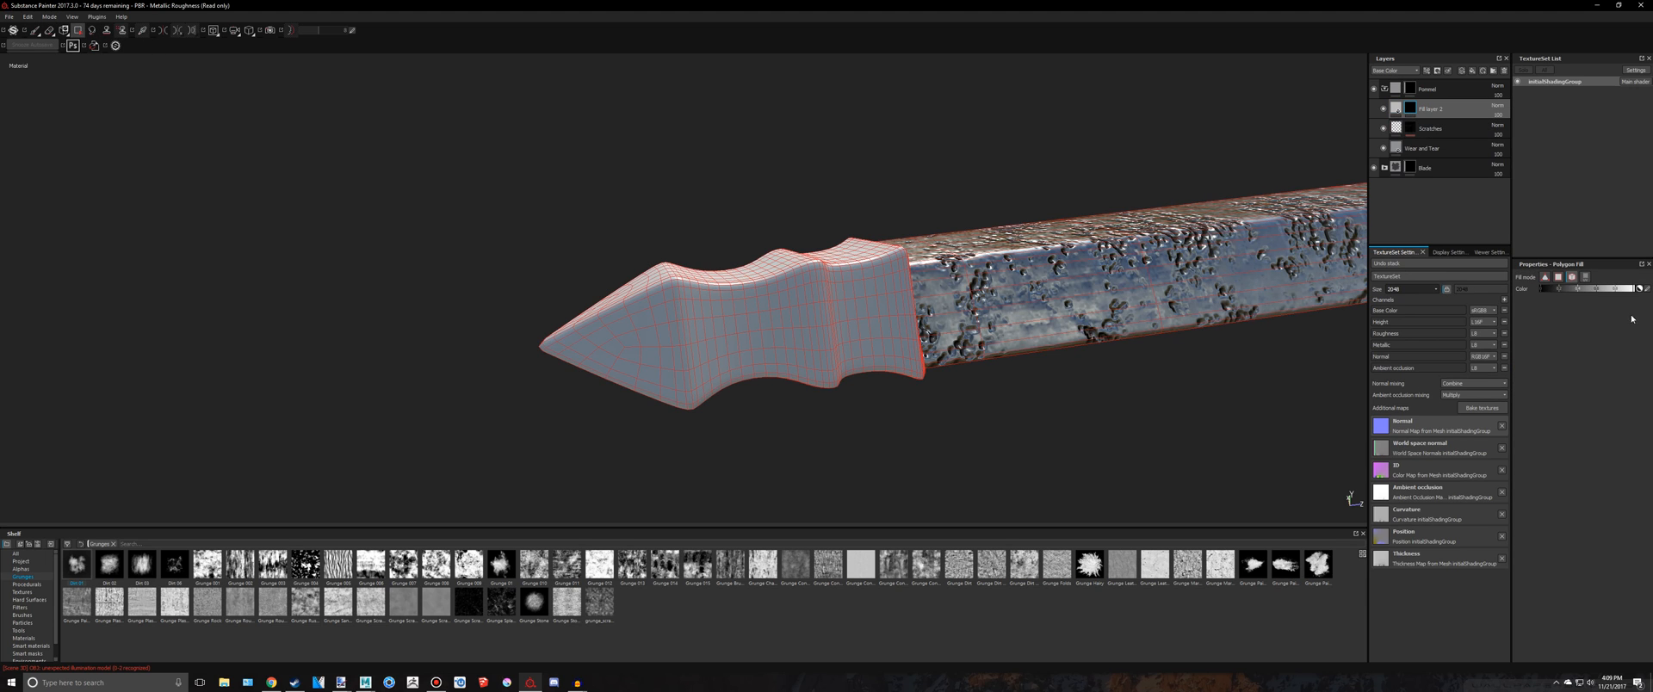
Reset the Pommel folder's mask to black and reveal only the pommel geometry in it with Polygon Fill
click(1424, 87)
right_click(1424, 87)
click(1437, 115)
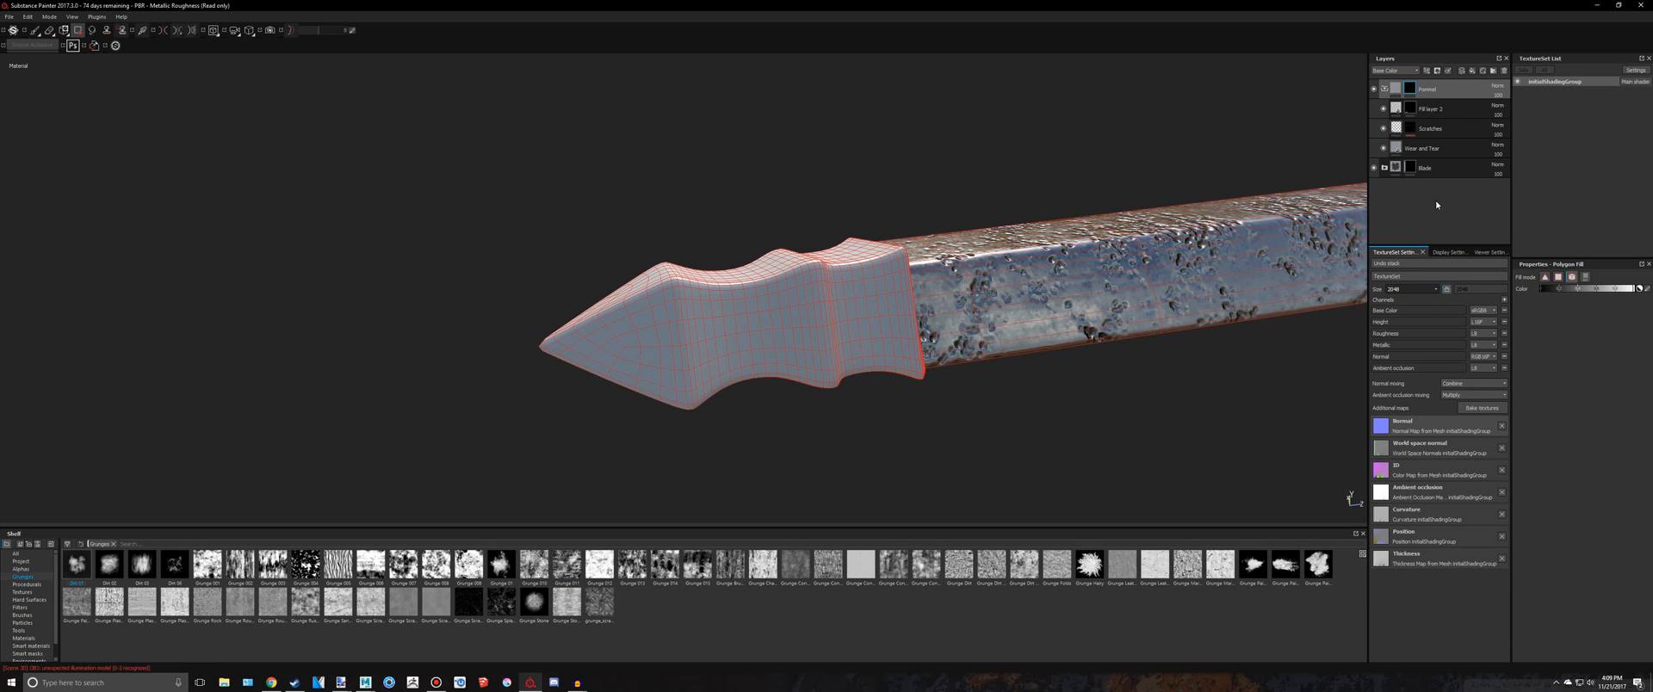
click(813, 313)
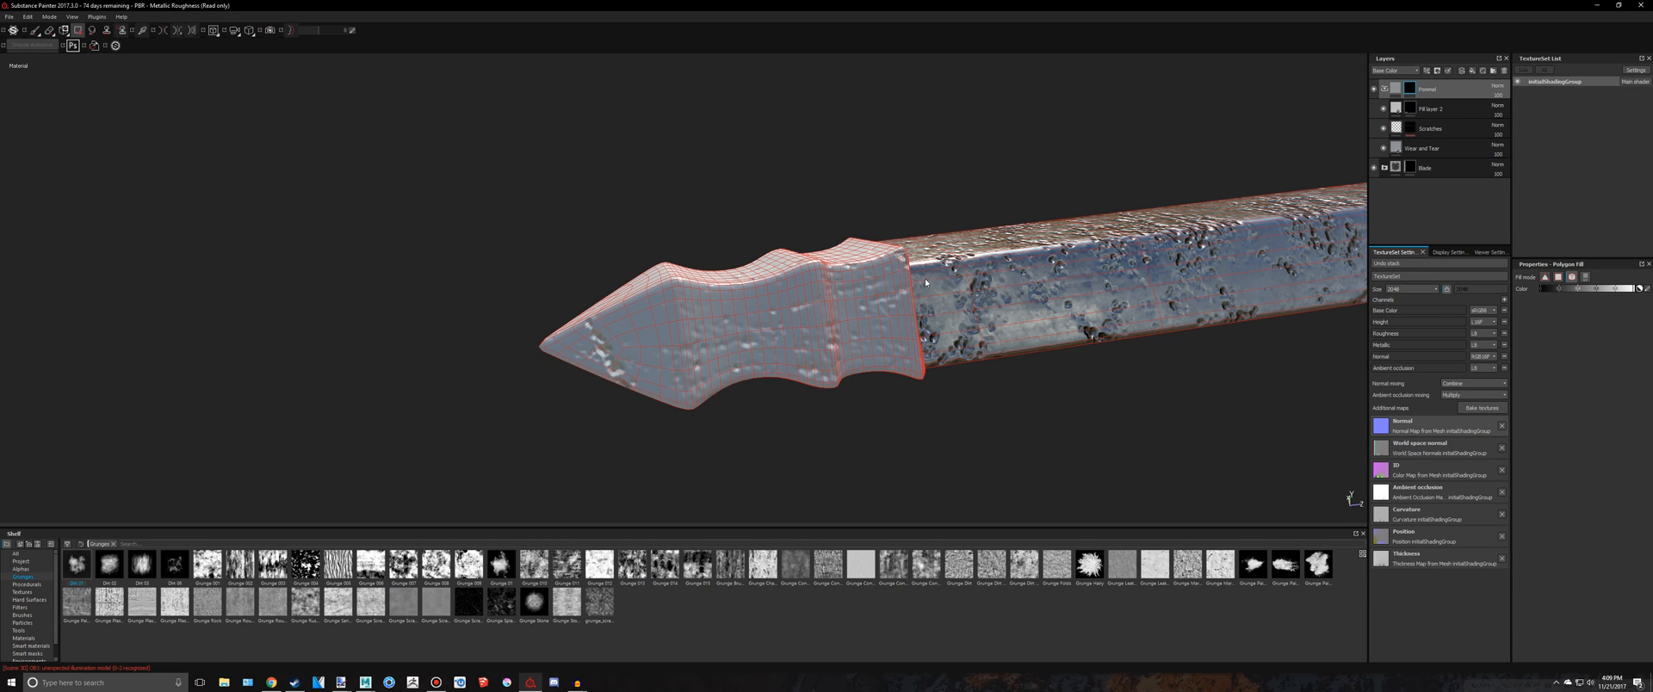
Set the base colour of the fill layer in the Pommel folder to black by sampling a black area
click(1438, 112)
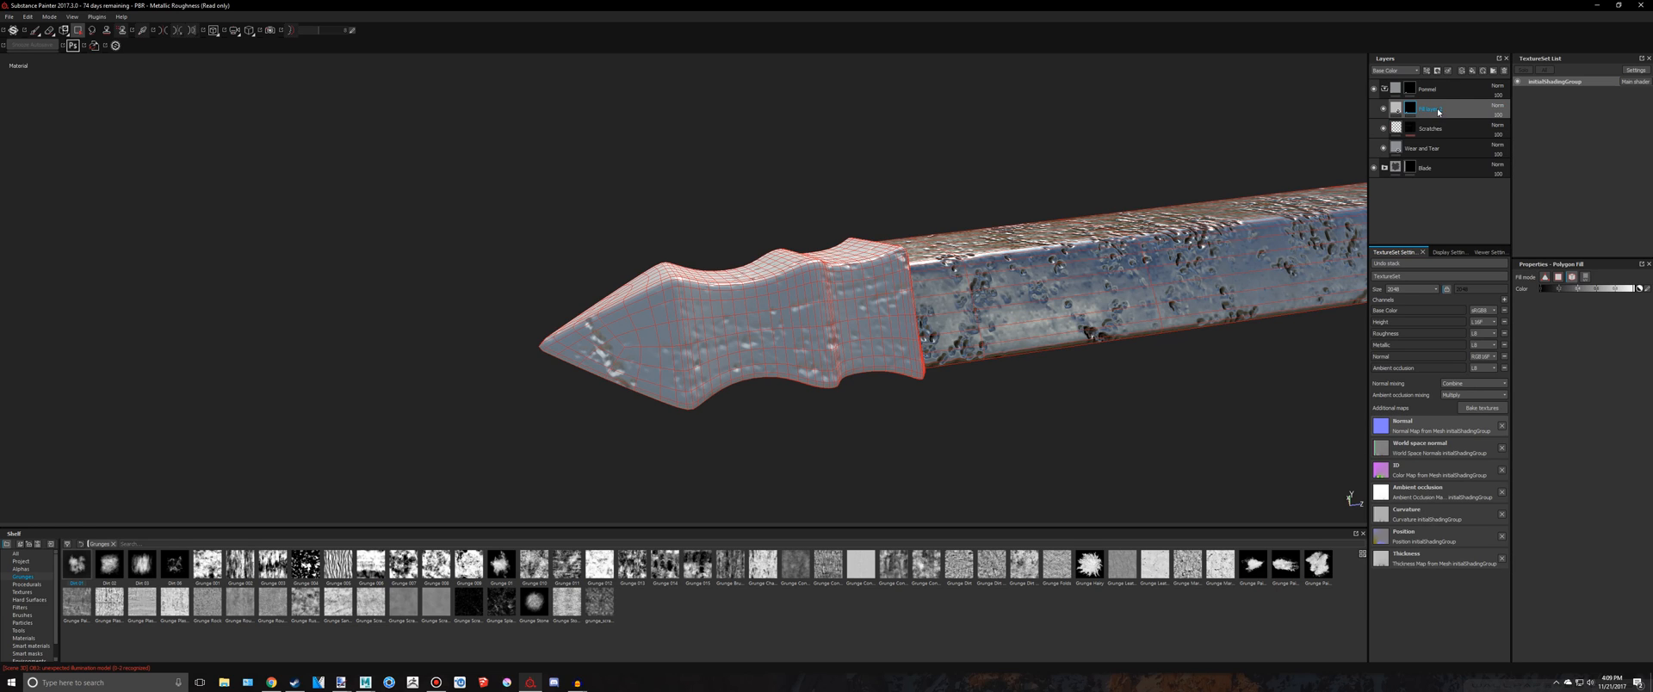
click(1383, 108)
click(1384, 108)
click(1397, 108)
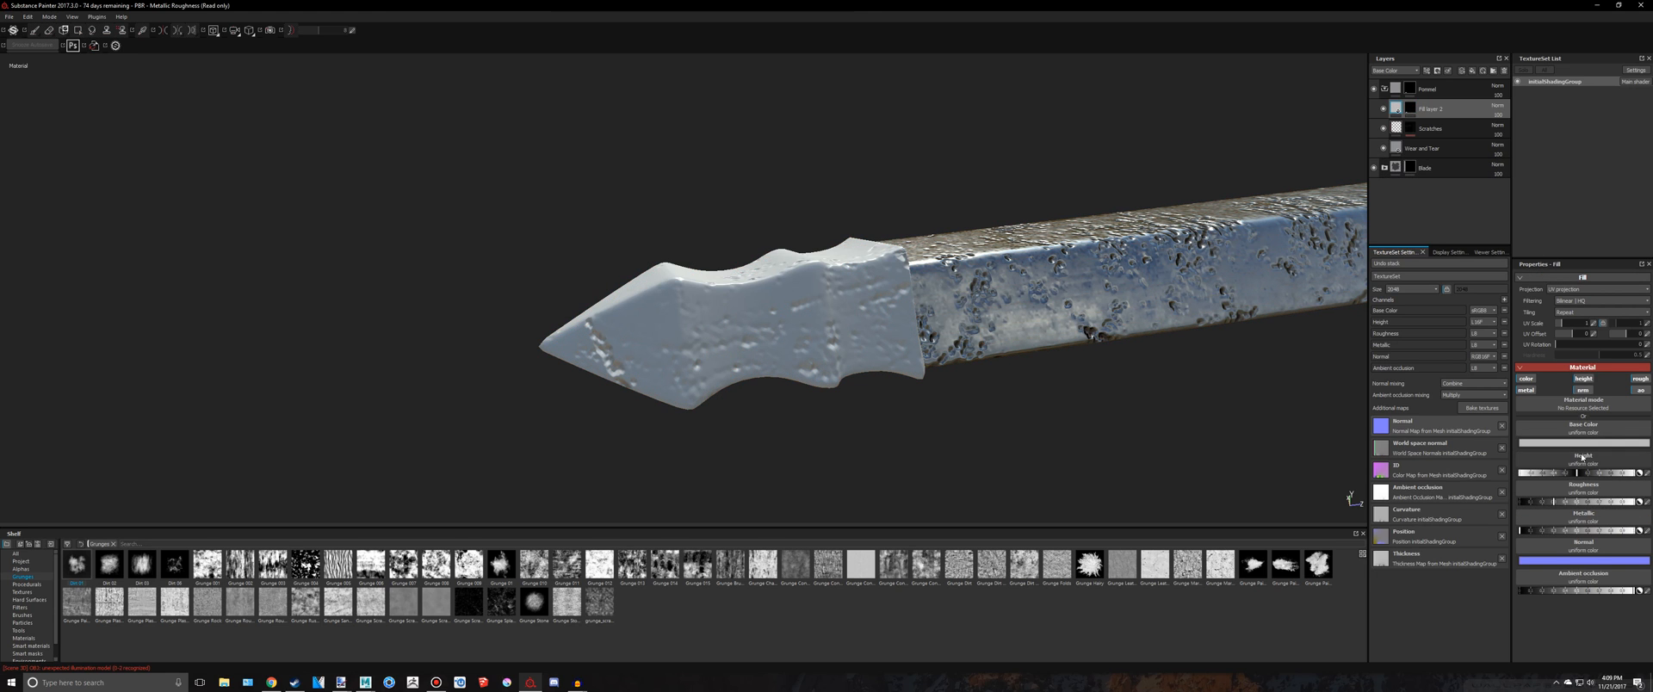
click(1525, 379)
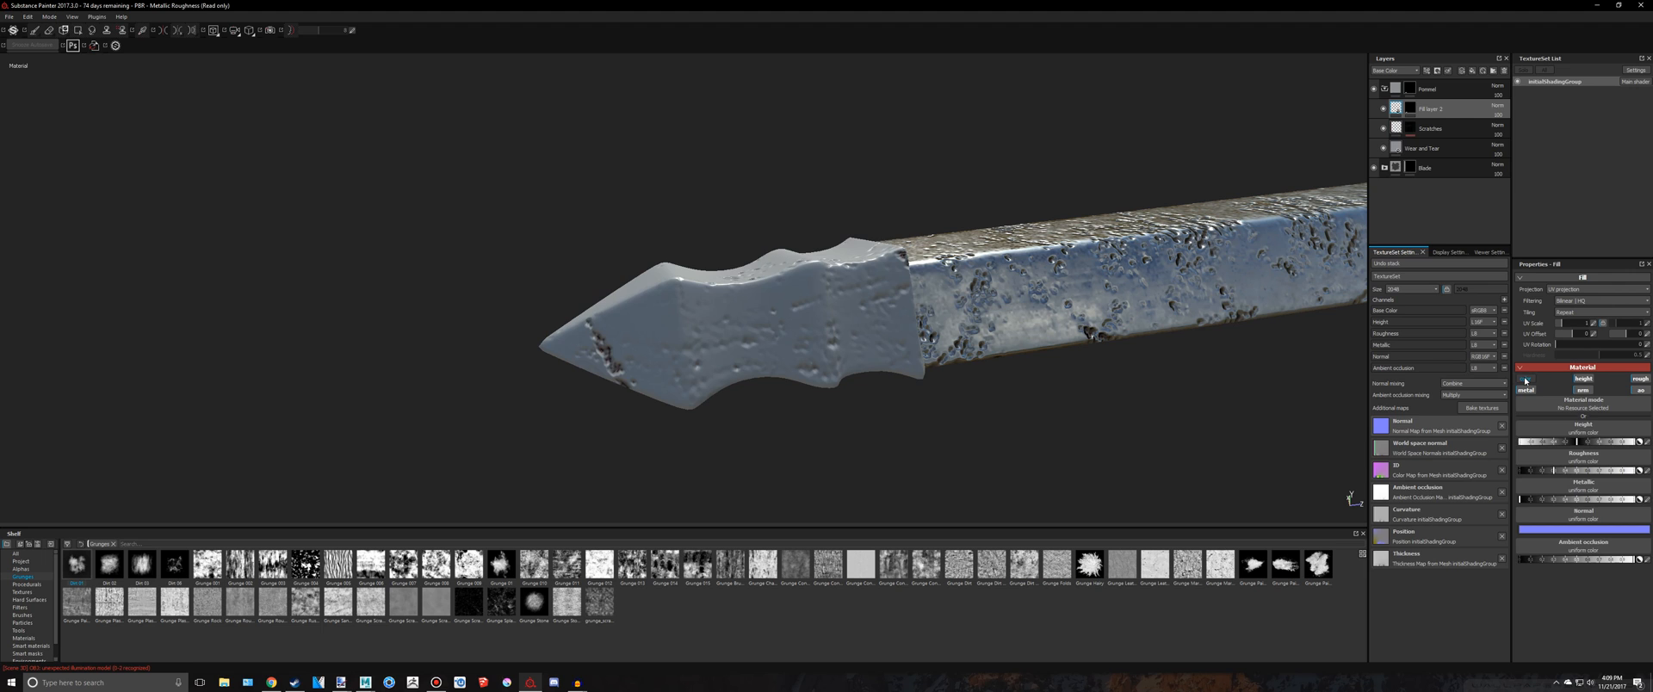
click(1526, 380)
click(1583, 428)
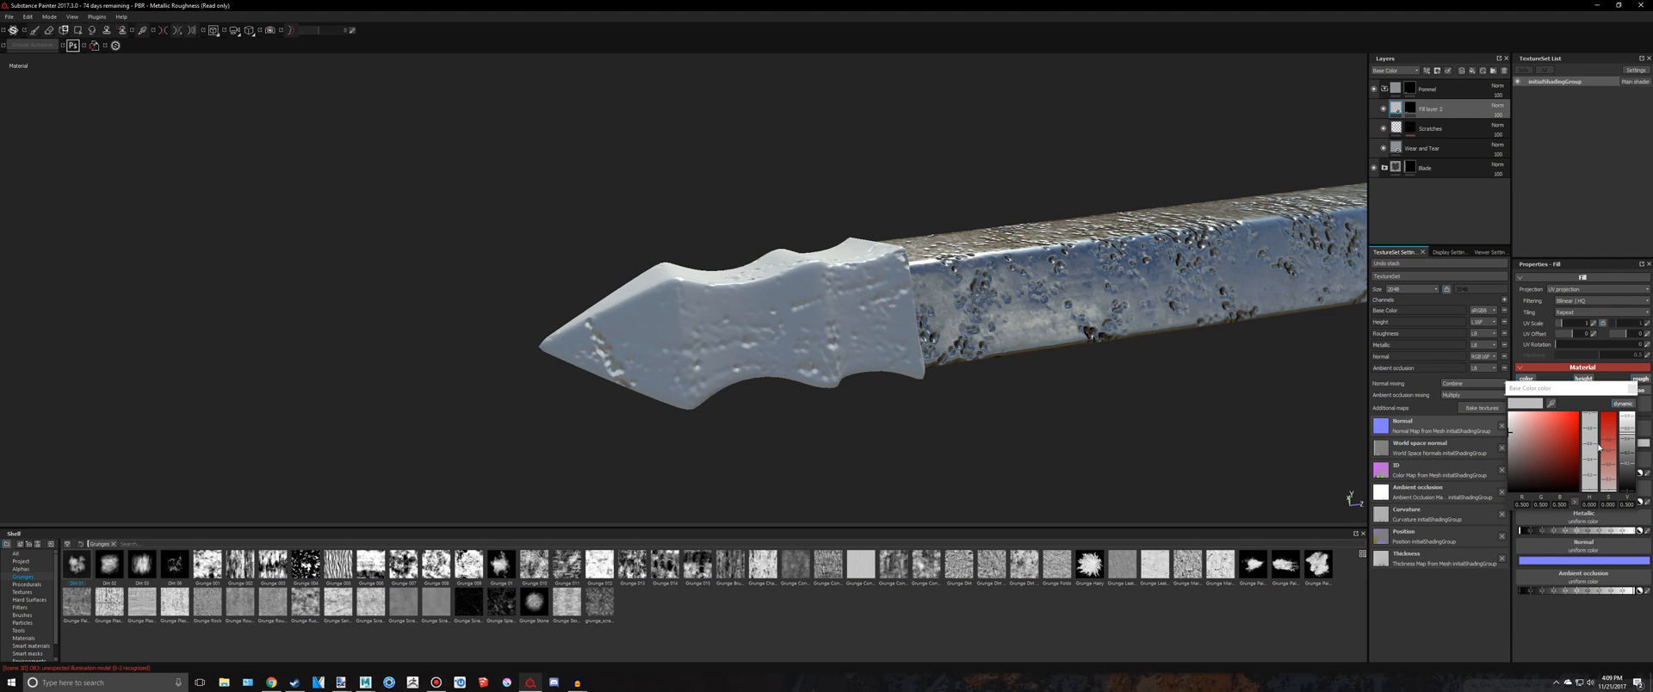
click(1551, 404)
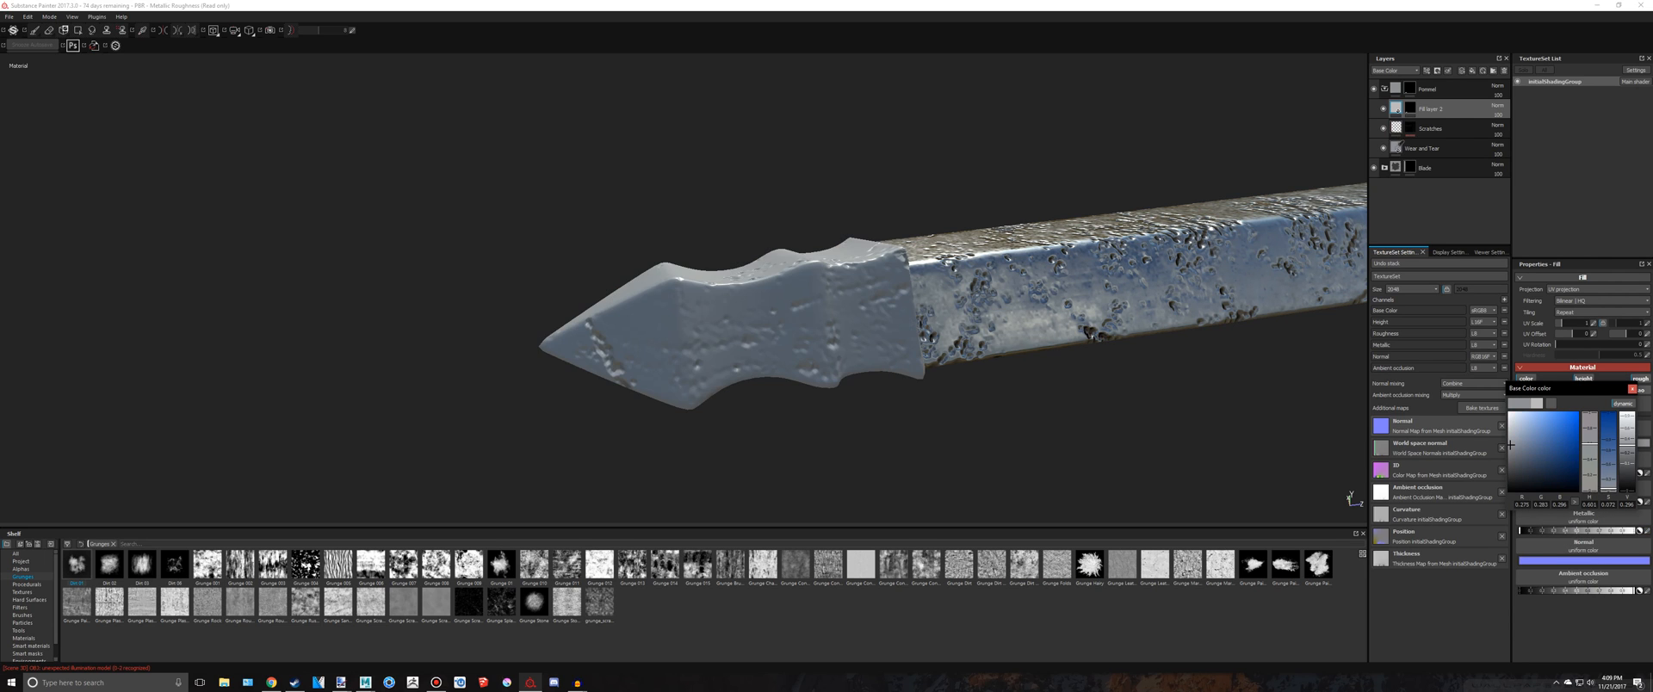
drag(1400, 179, 1409, 169)
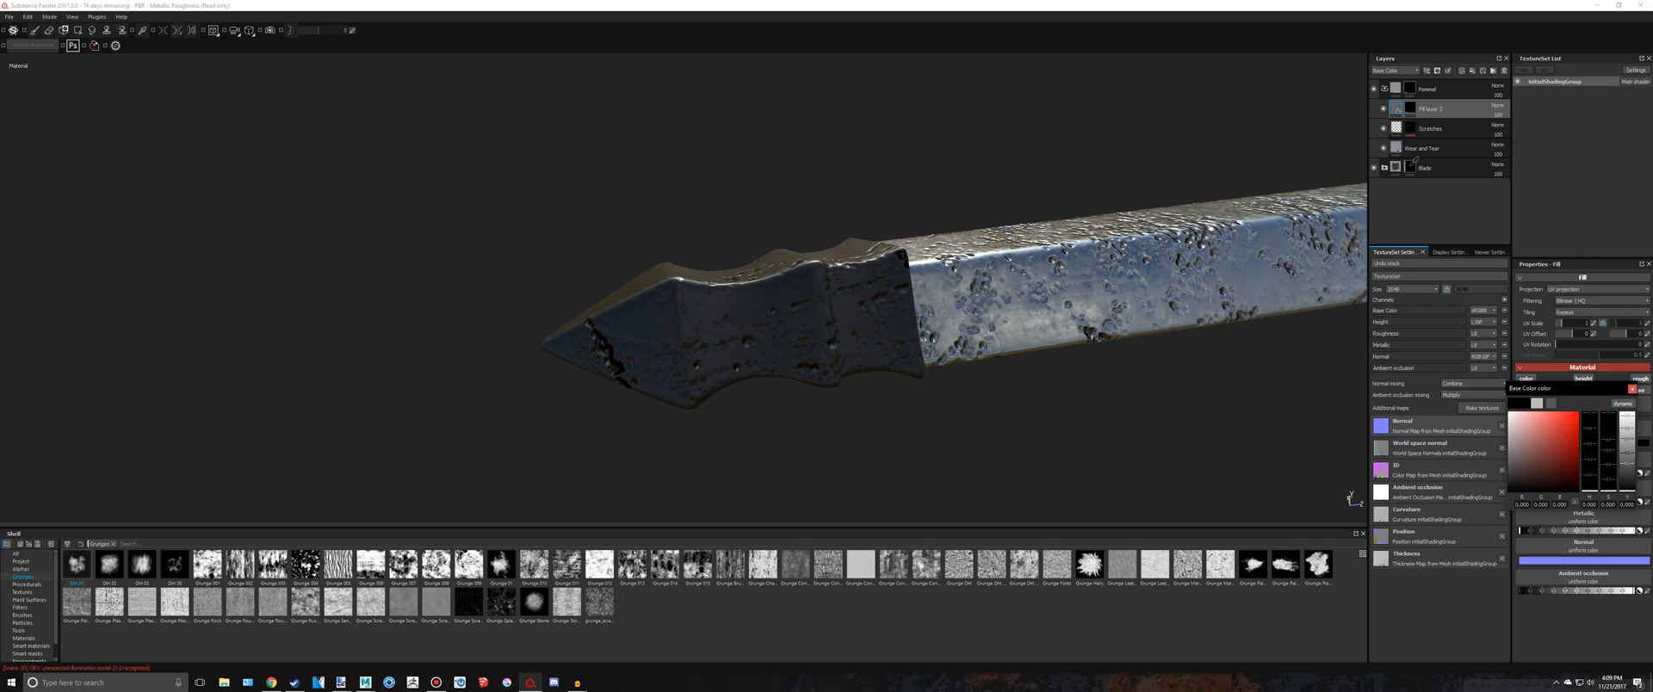
click(1410, 167)
click(1632, 391)
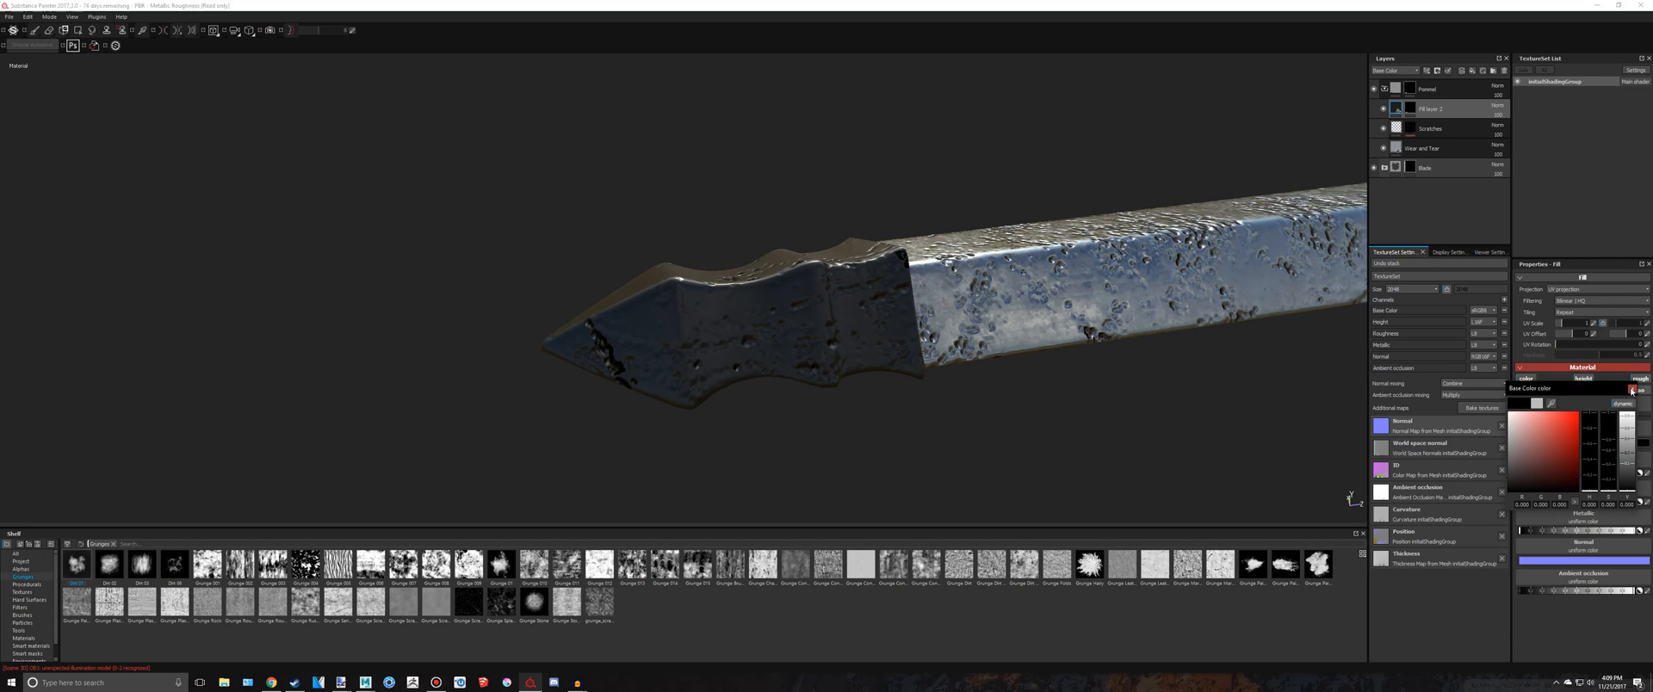
Add a fill to that layer's mask using the Dirt 01 grunge and set its Hardness to 0.77
click(1411, 112)
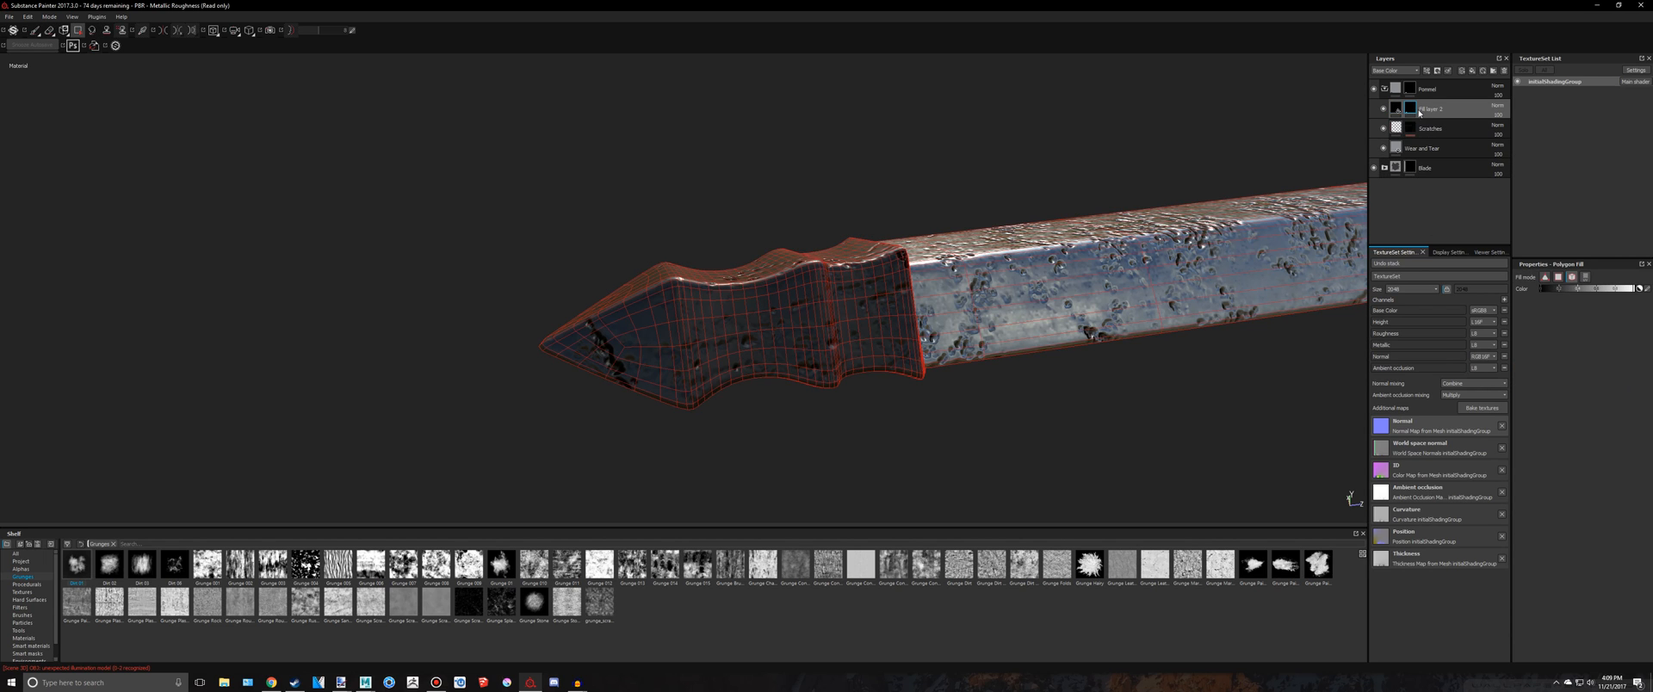
right_click(1419, 112)
click(1450, 354)
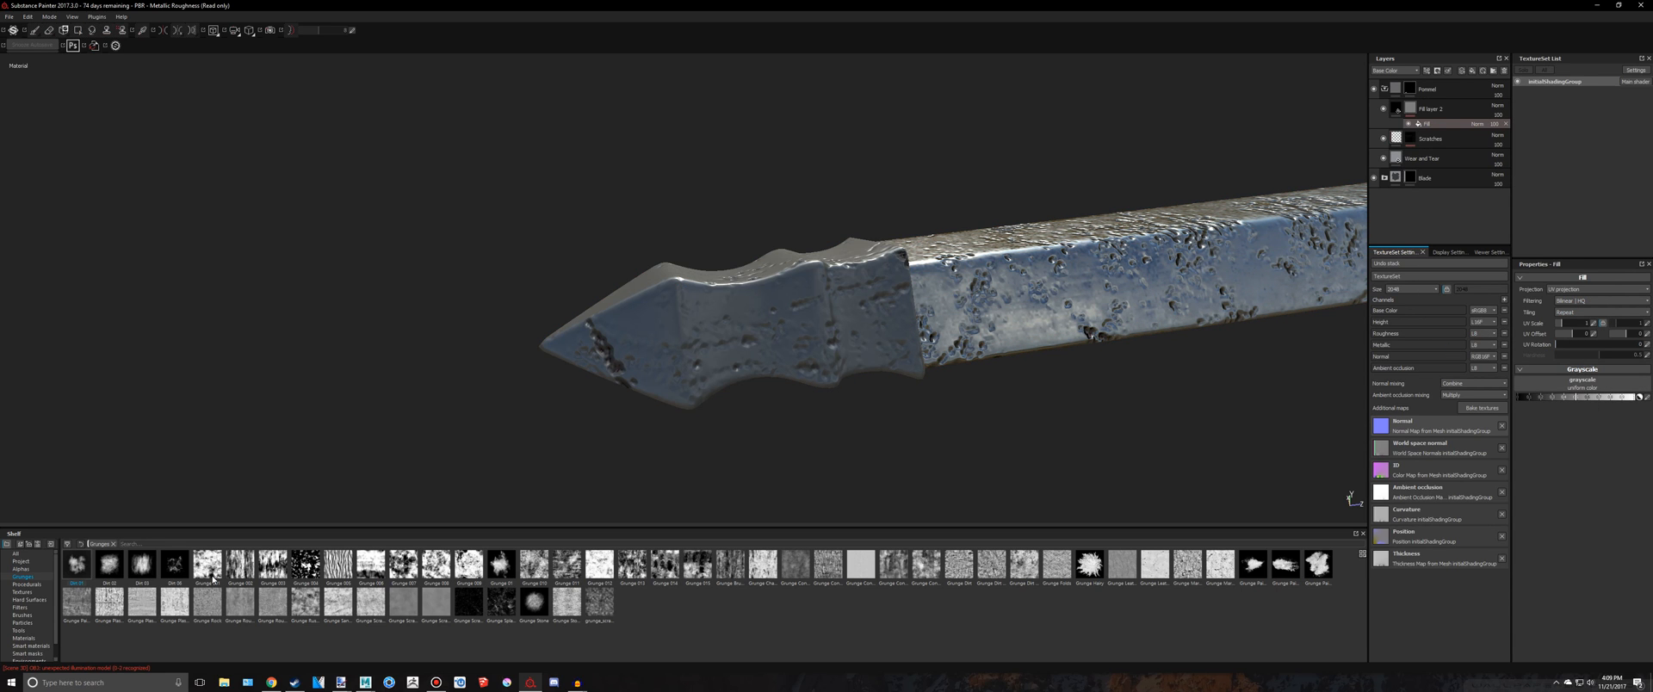
mouse_move(75, 569)
mouse_down()
mouse_move(1449, 418)
mouse_move(1598, 384)
mouse_up()
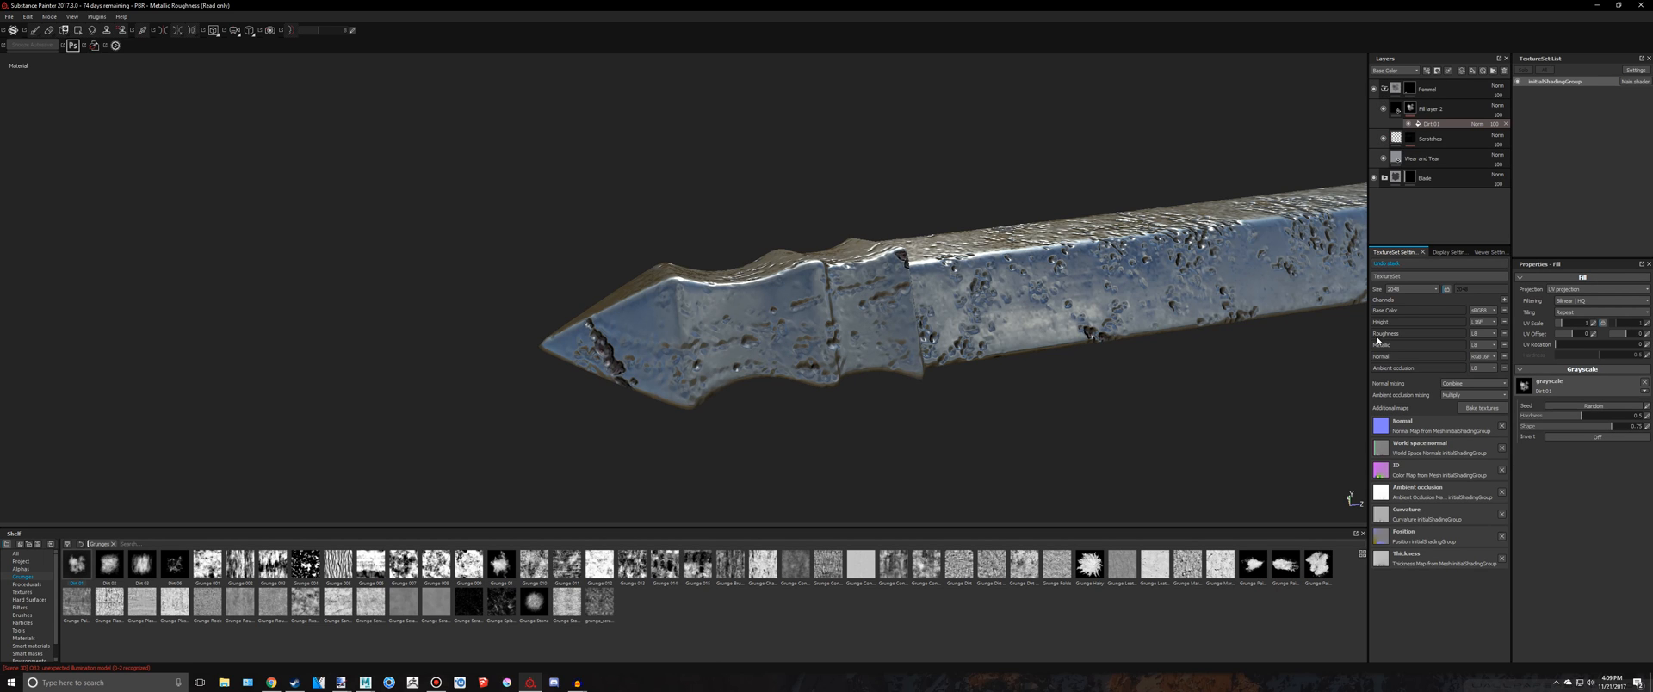
drag(1594, 417, 1610, 421)
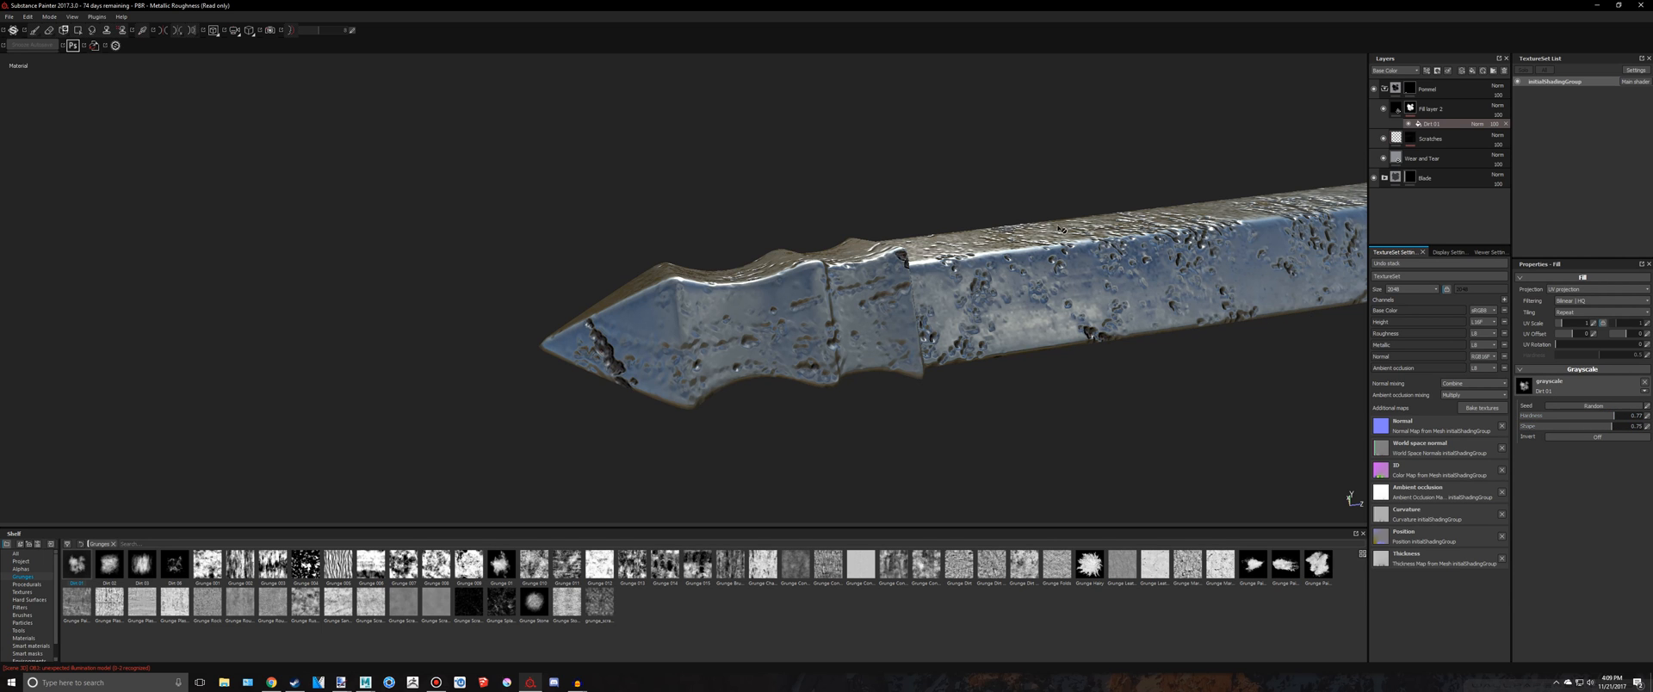
Switch to the browser and compare the pommel with Threaded Cane reference images in the image search, then return to Substance Painter
alt+drag(1019, 212, 1009, 239)
scroll(1012, 213, down, 3)
key(alt+Tab)
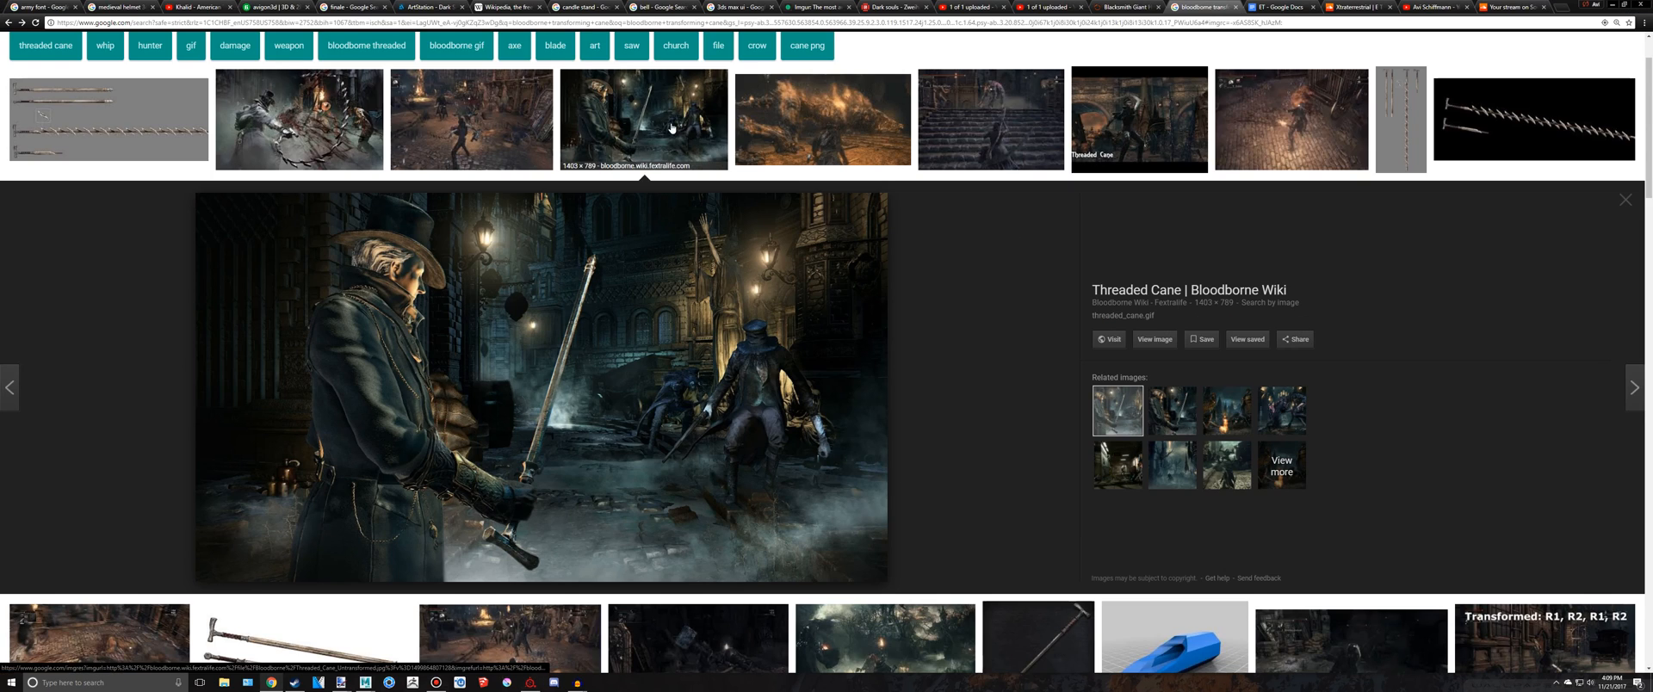
click(497, 102)
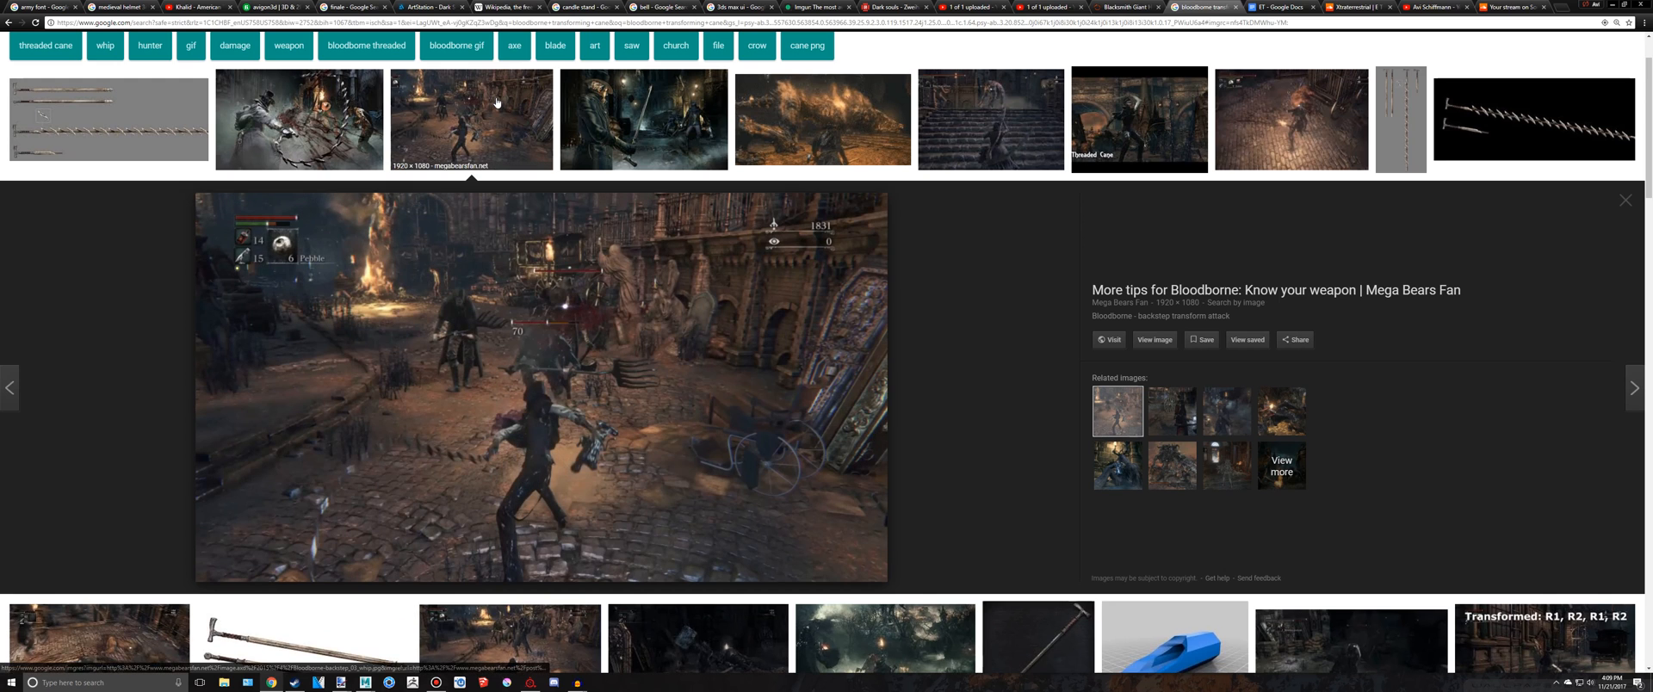
click(344, 110)
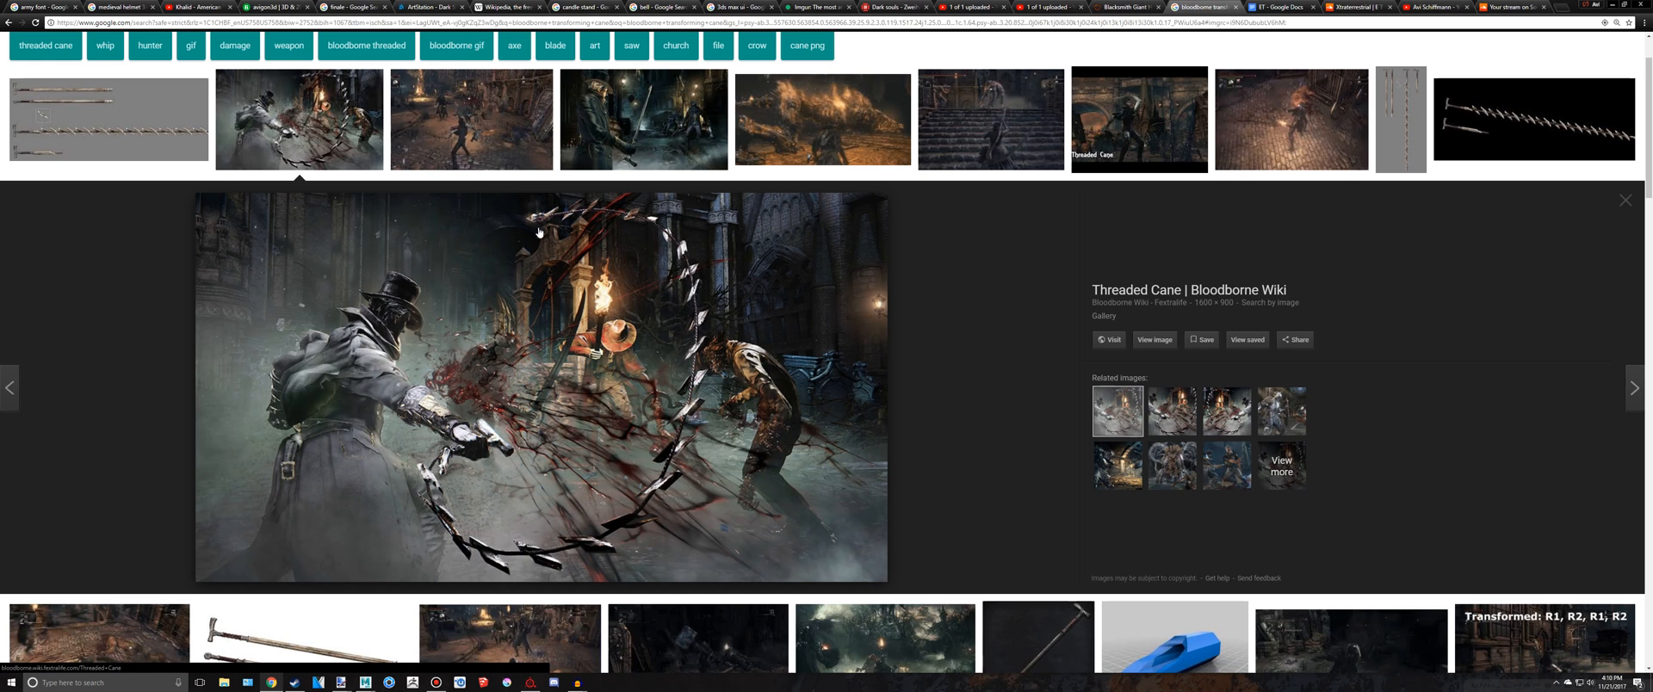
key(alt+Tab)
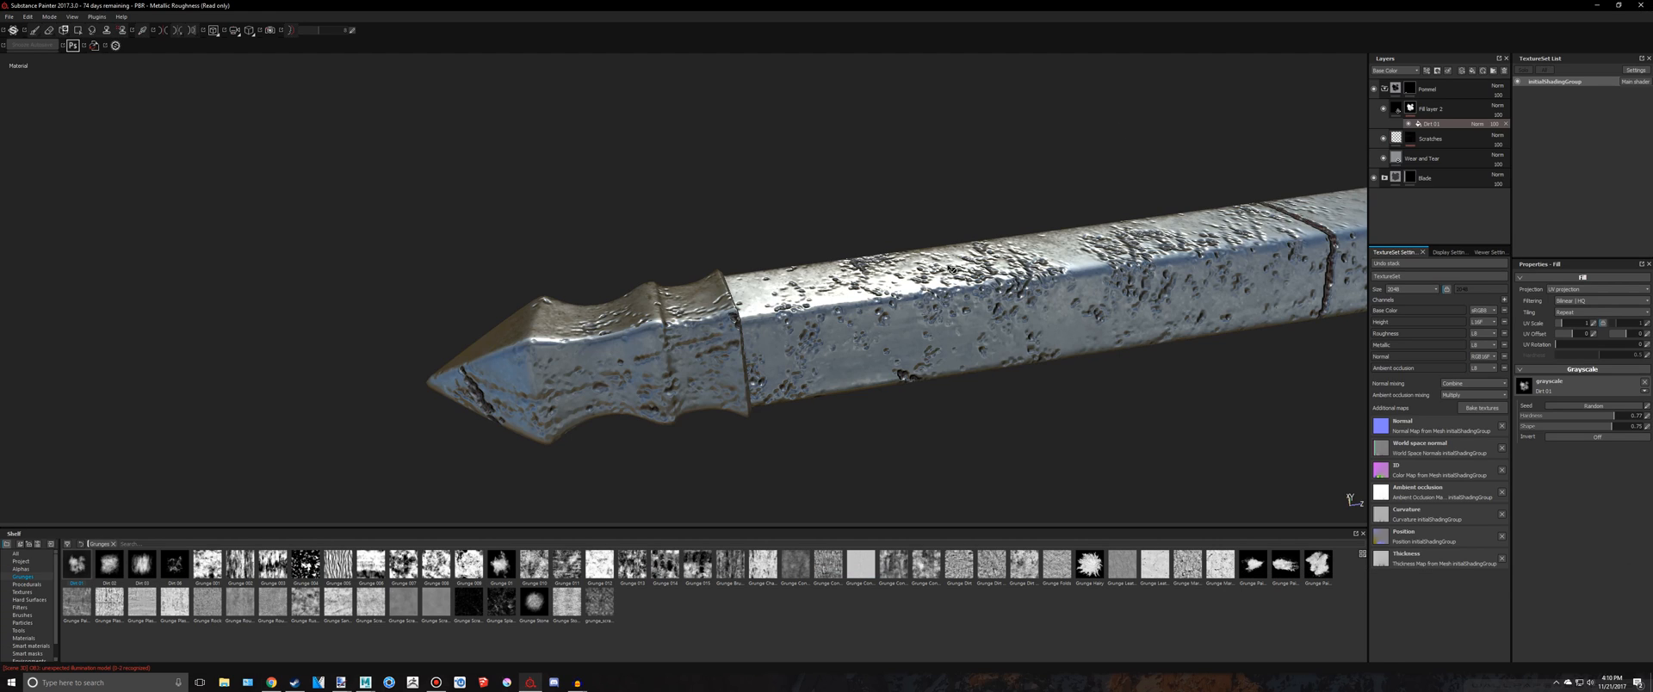
Slightly darken the Steel Color of the Steel Rough material in the Wear and Tear layer
alt+middle_drag(953, 270, 1010, 217)
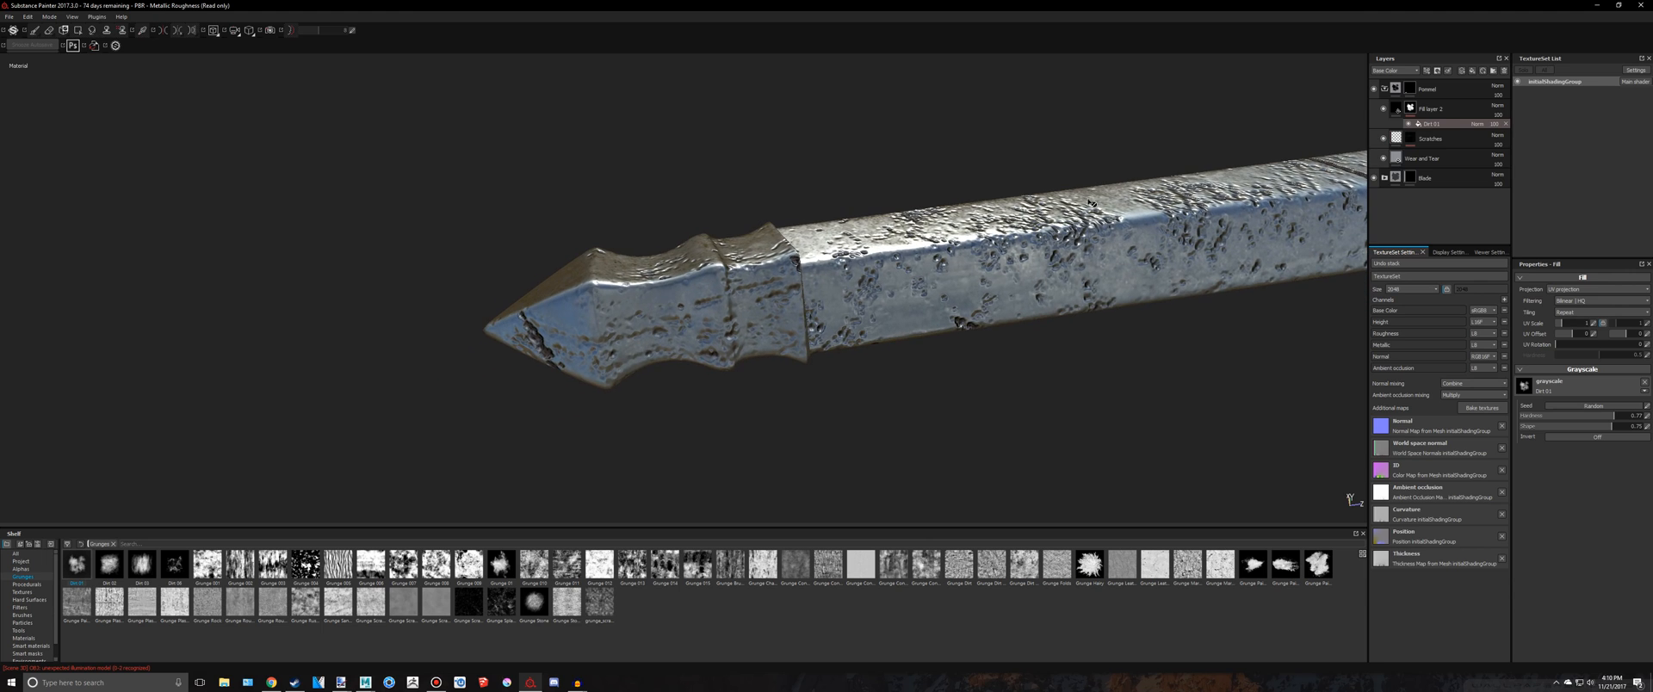
click(1396, 157)
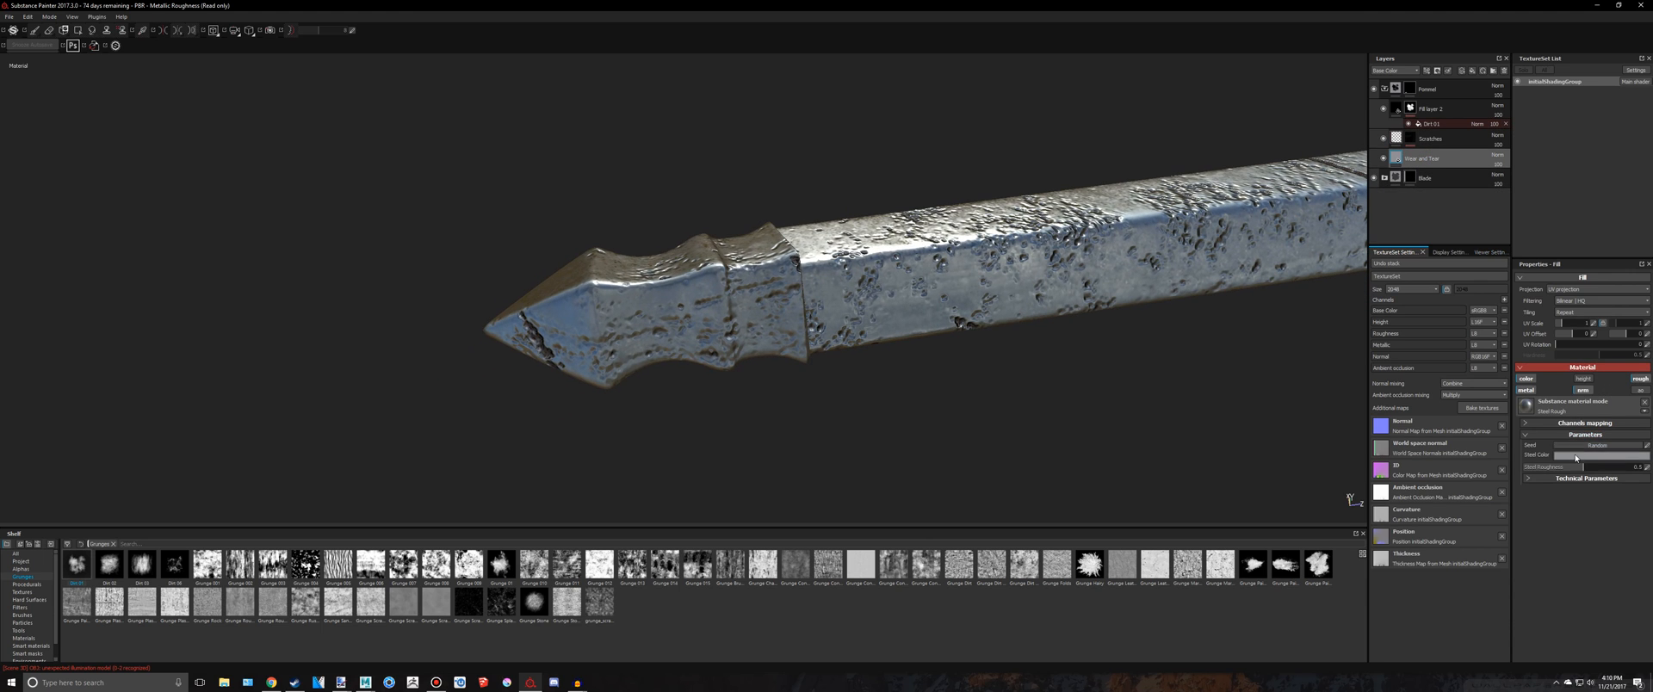
click(1593, 422)
drag(1626, 463, 1629, 464)
click(1631, 400)
scroll(978, 203, down, 8)
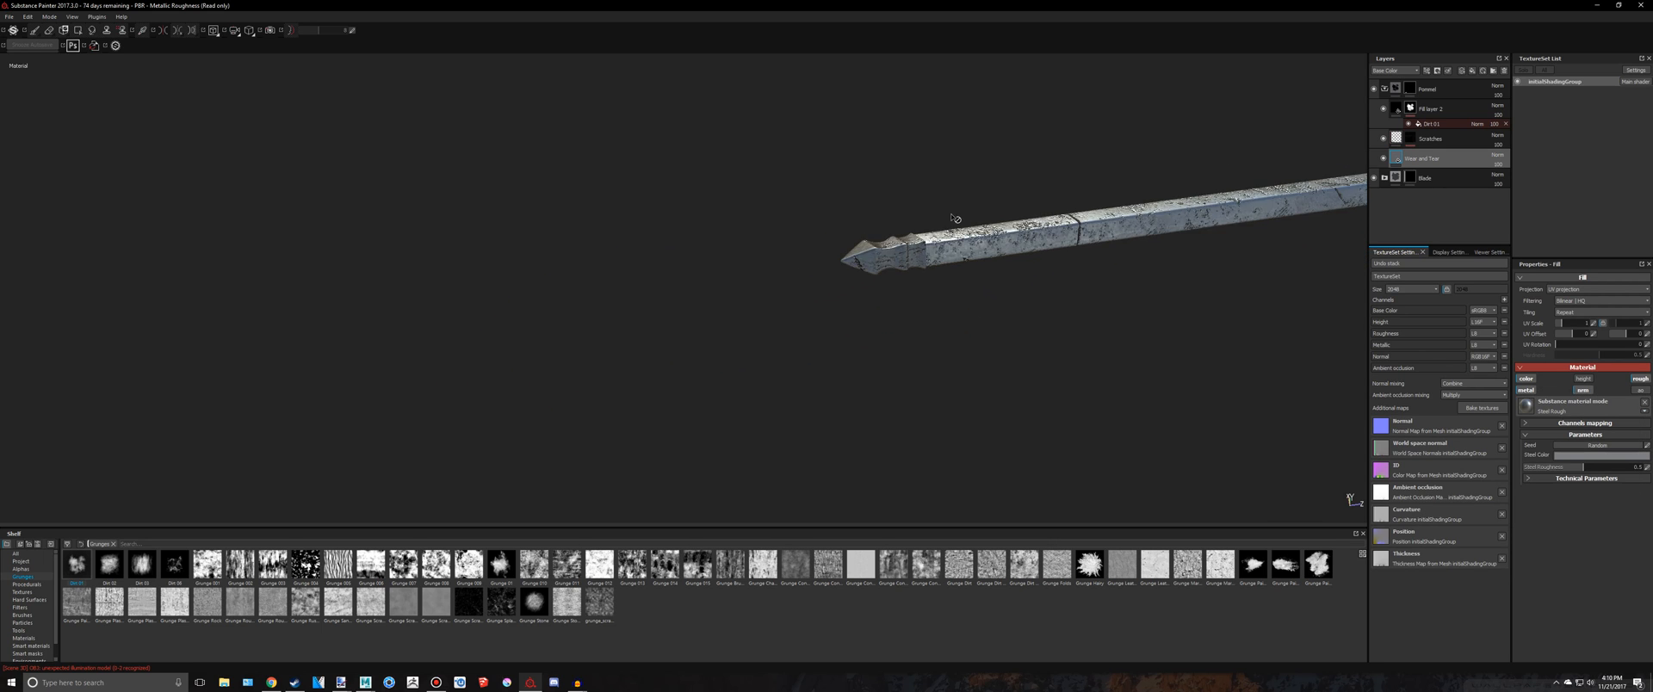
Inspect the blade tip and open the Steel Color of the Wear and Tear layer, then close it
mouse_move(885, 208)
alt+mouse_down()
mouse_move(989, 255)
mouse_move(1490, 325)
mouse_move(870, 209)
alt+mouse_up()
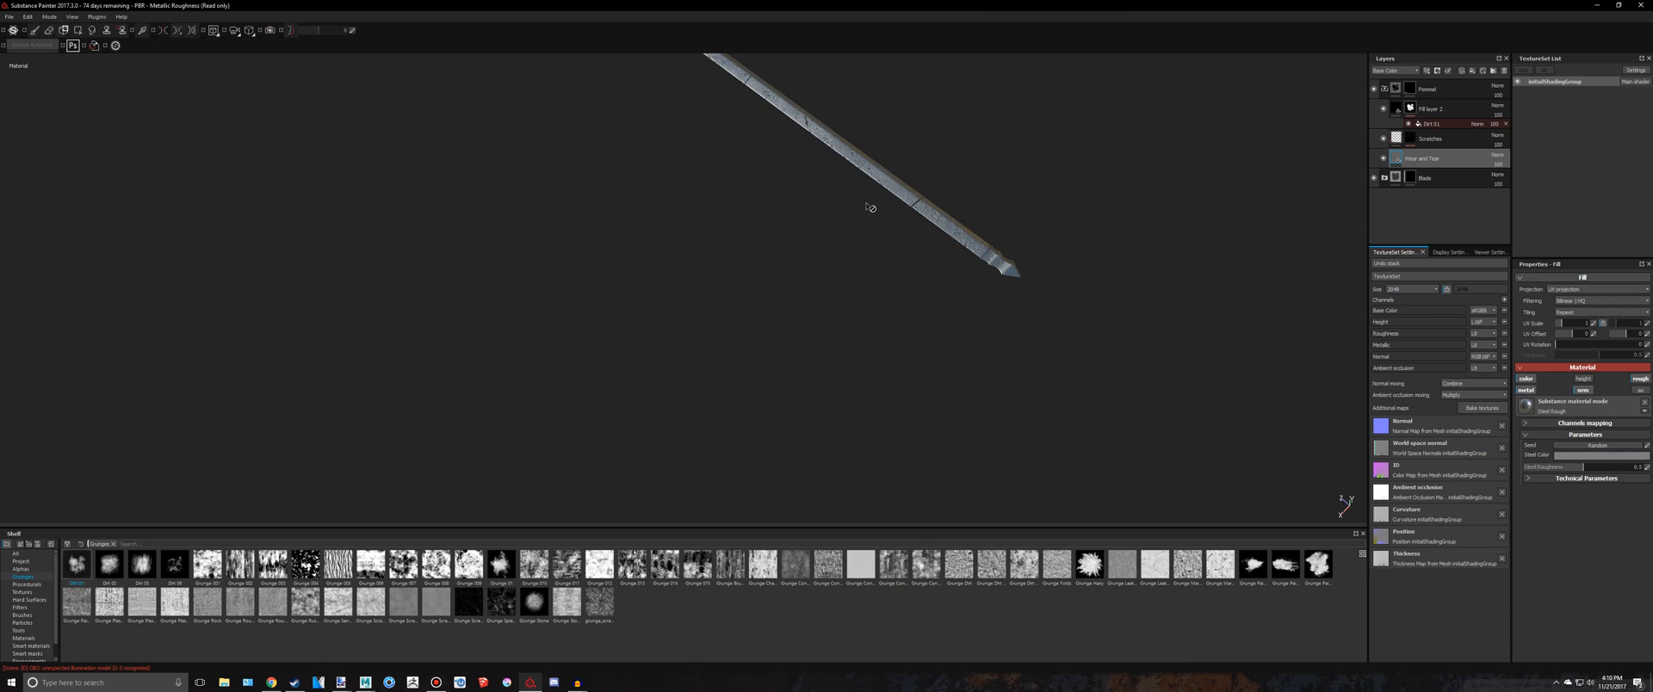
scroll(870, 208, up, 5)
click(1603, 456)
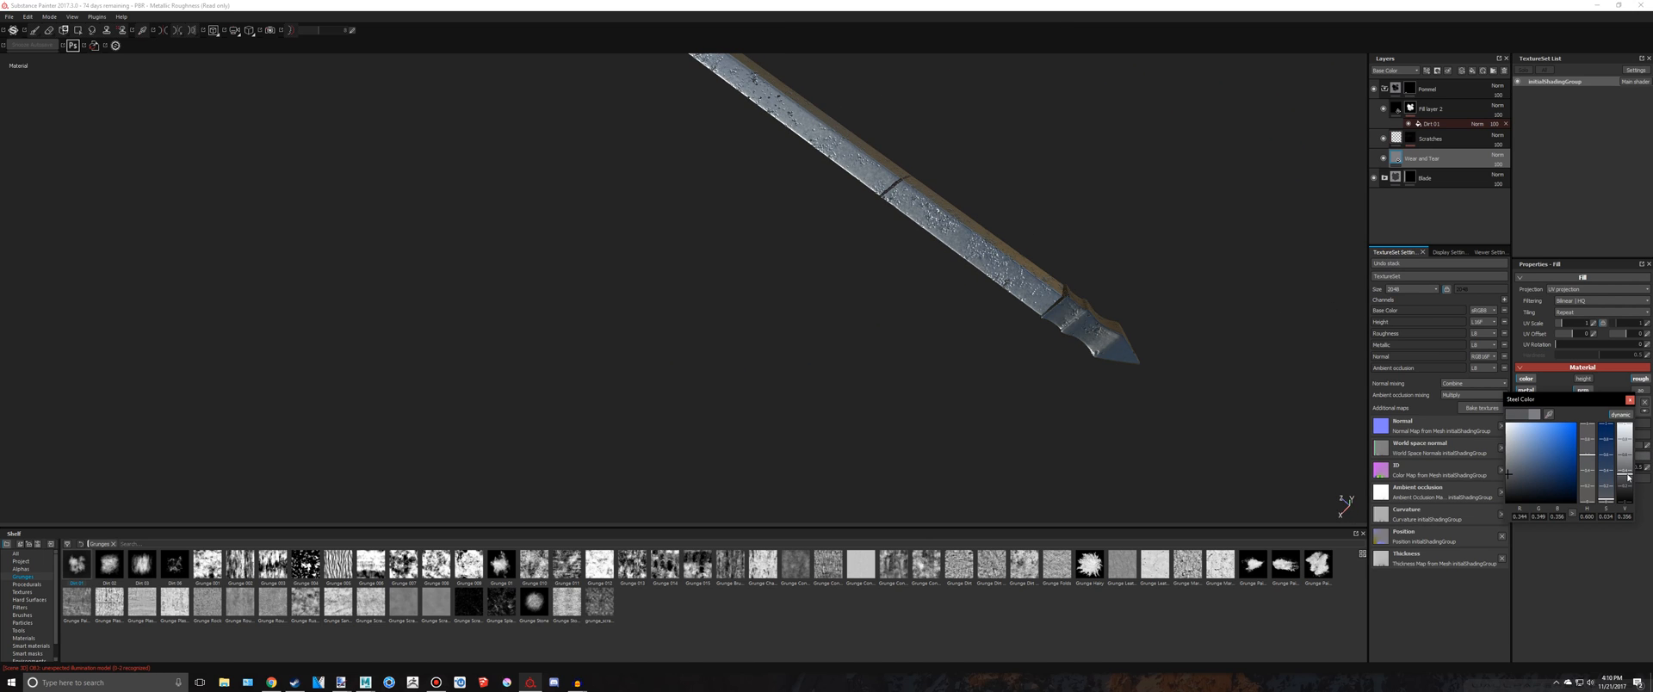
click(1630, 400)
scroll(1067, 228, down, 3)
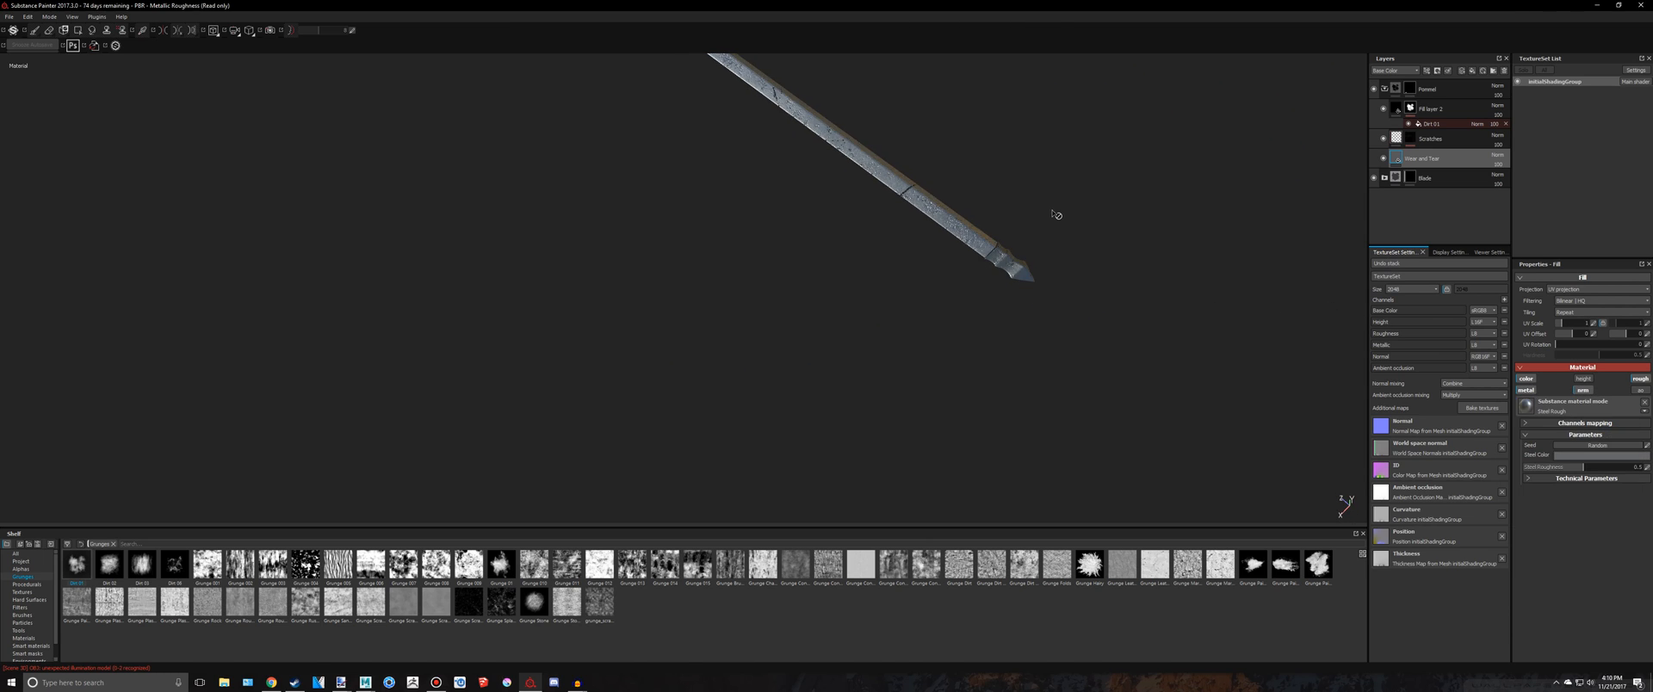
alt+drag(1059, 214, 1017, 105)
scroll(1016, 106, up, 6)
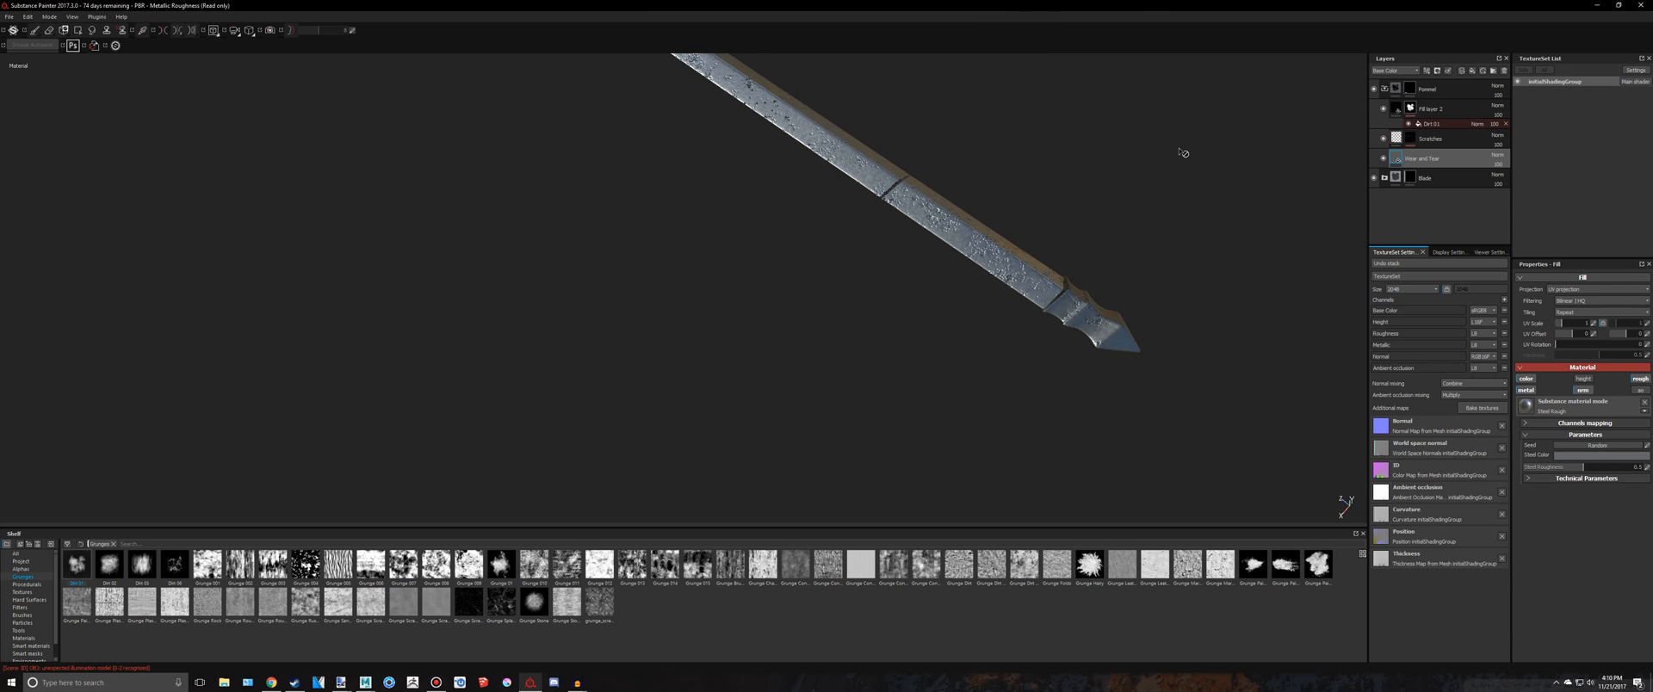
Compare the Scratches layer's mask with the one in the Blade group, then reset it to a fresh black mask
click(1414, 138)
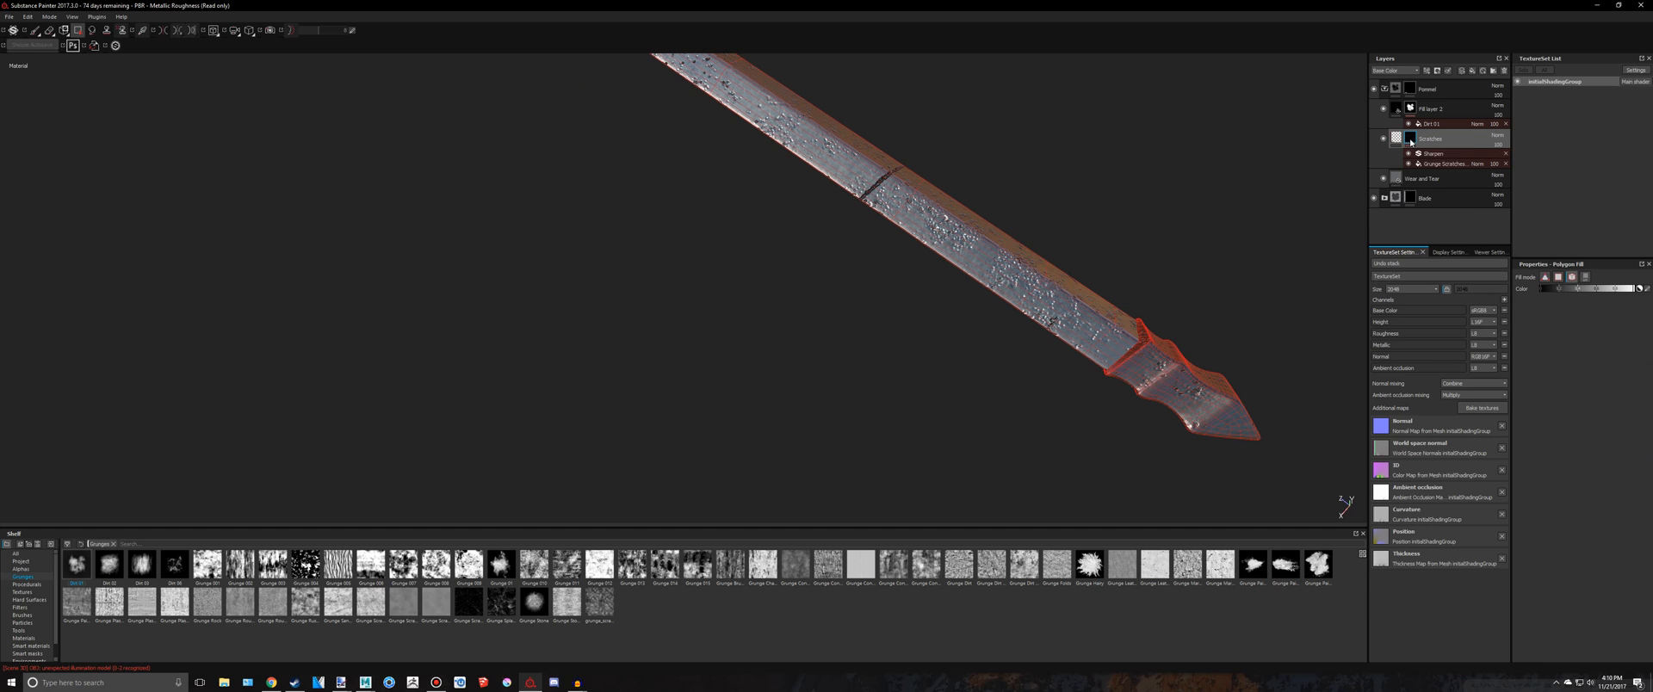
mouse_move(1410, 142)
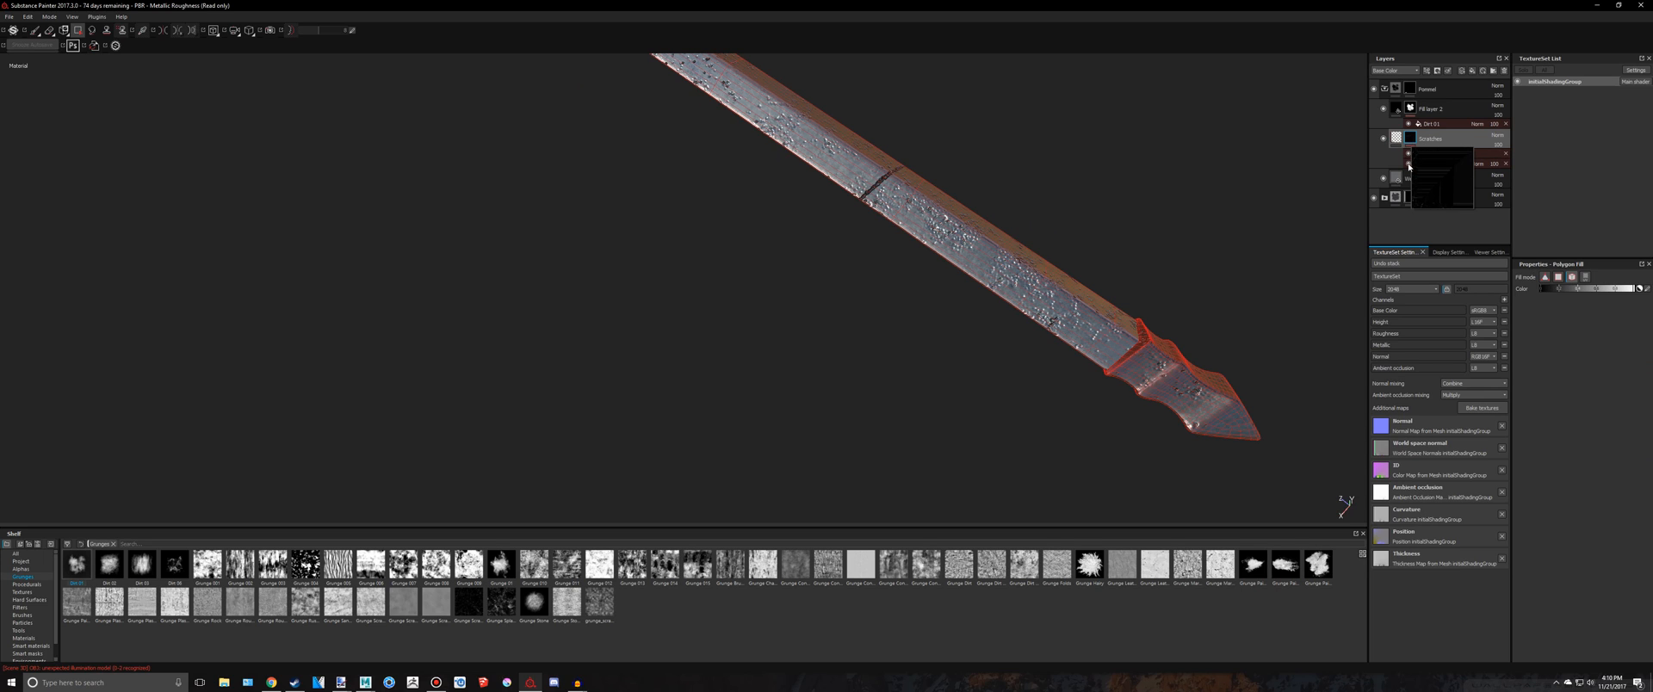
click(1384, 199)
scroll(1430, 194, down, 1)
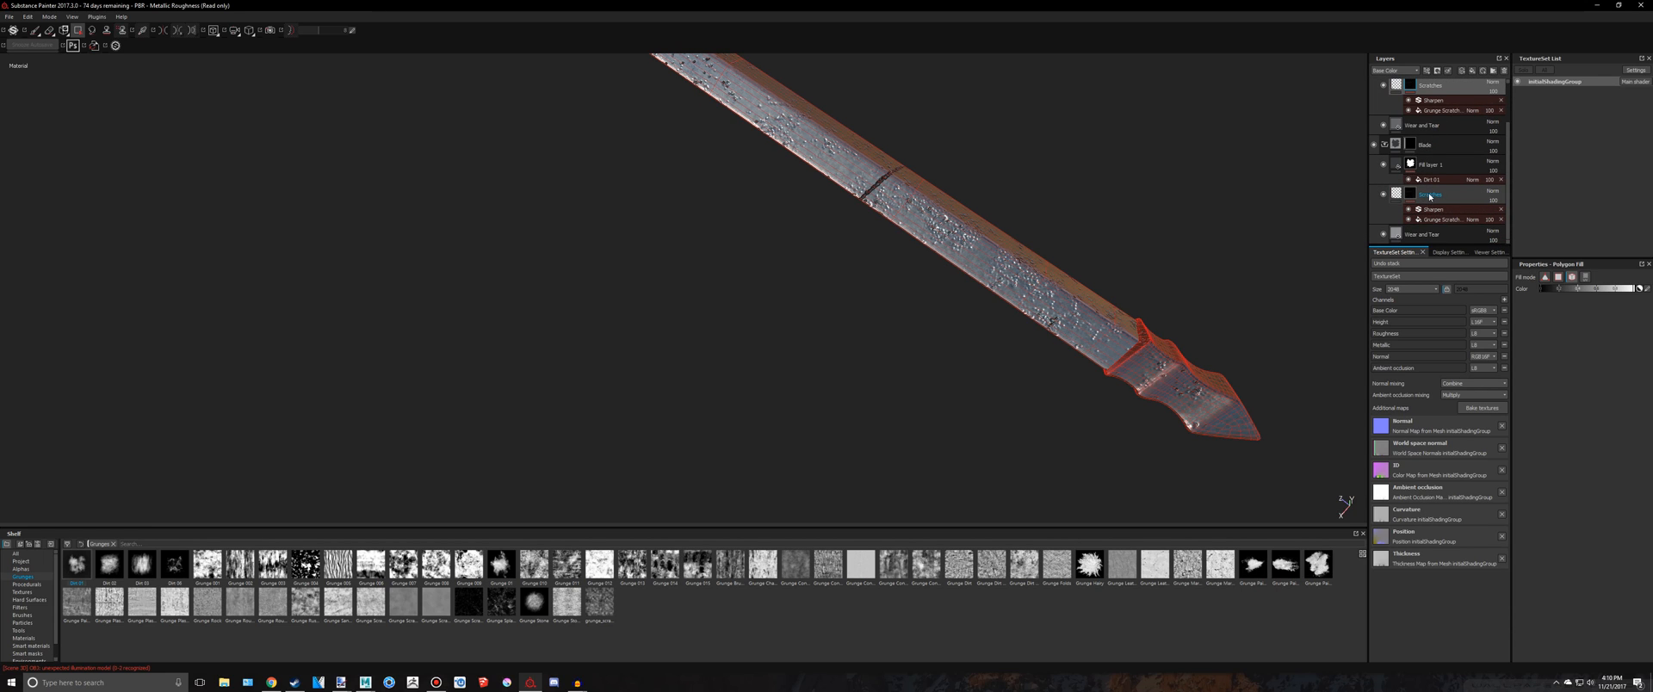
mouse_move(1409, 195)
scroll(1406, 187, up, 2)
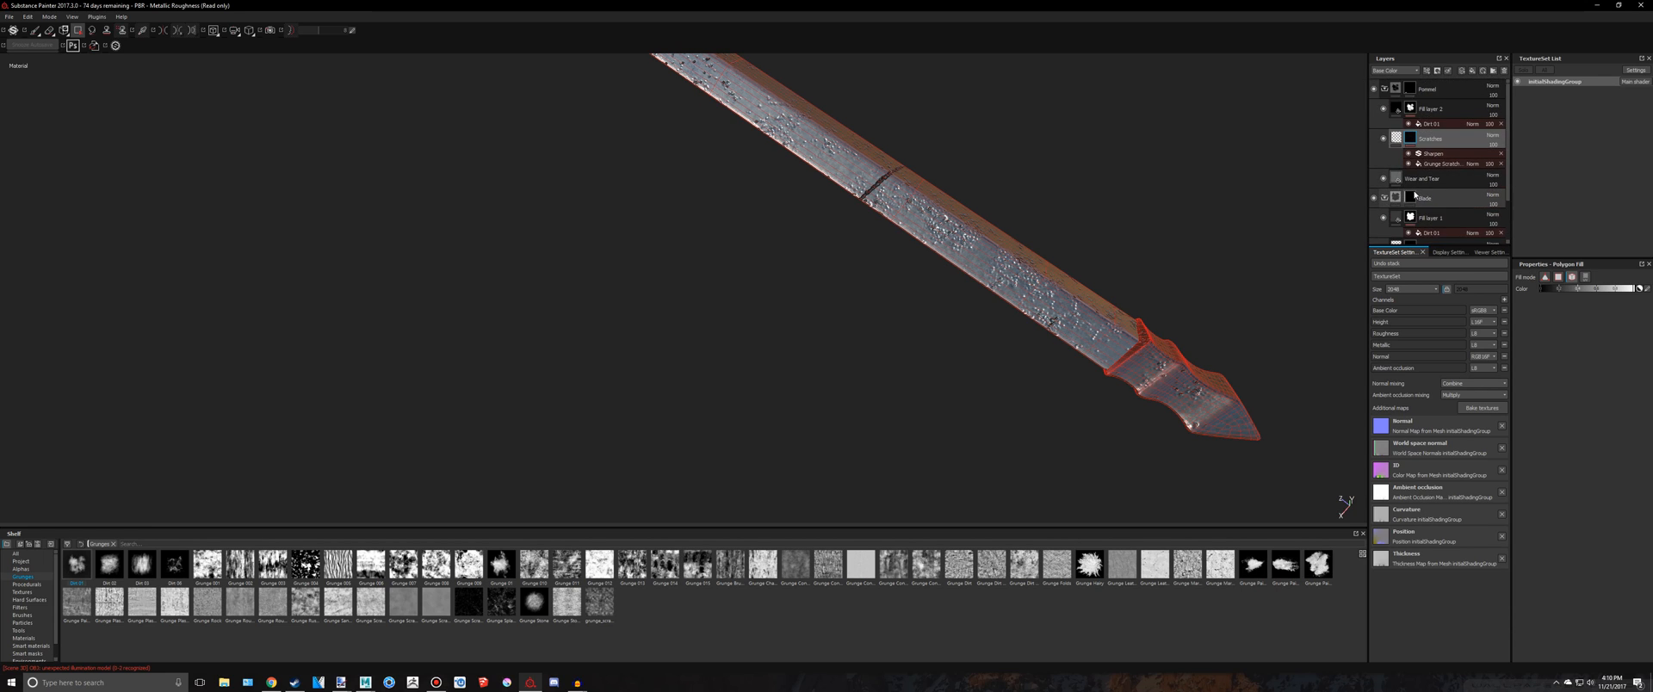
click(1384, 198)
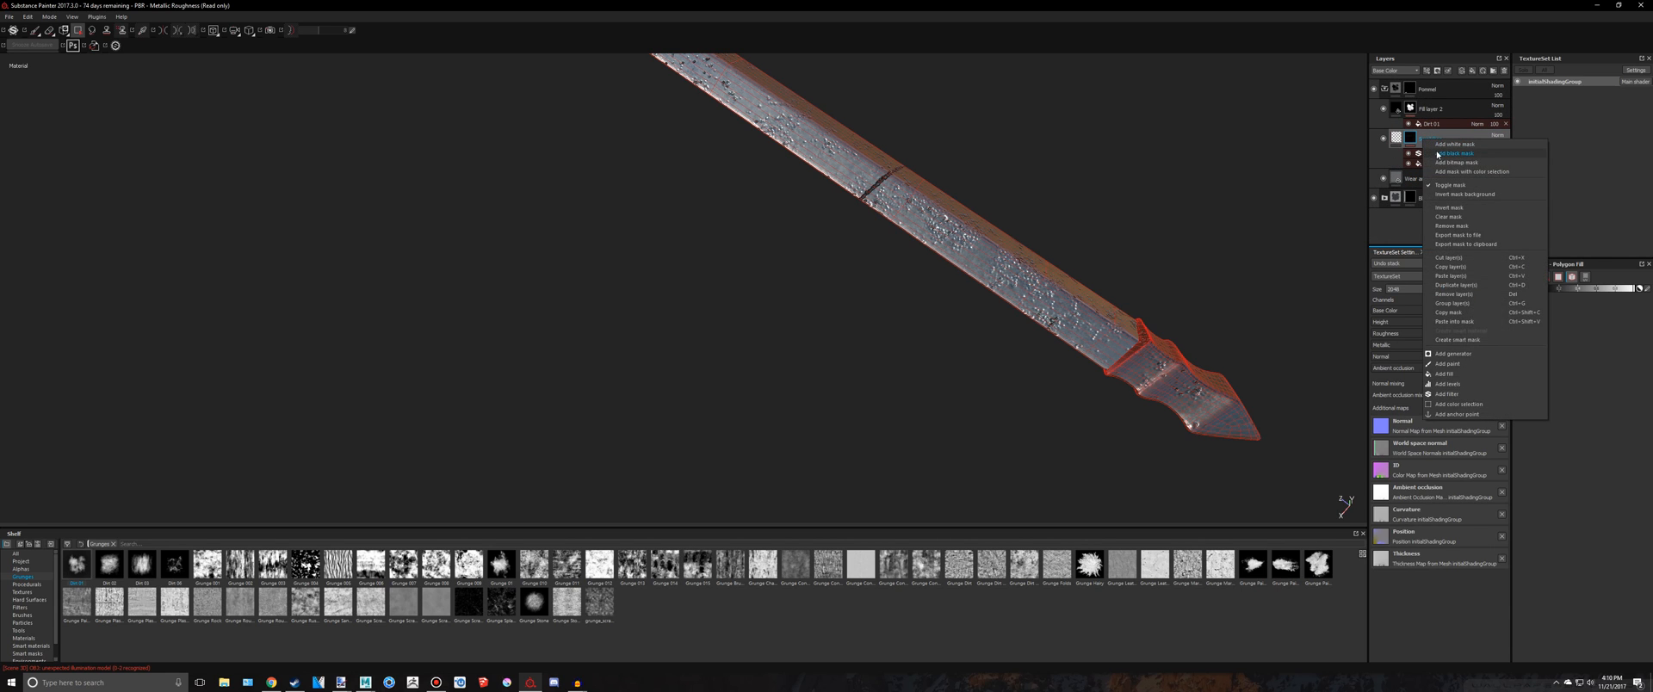
click(1439, 156)
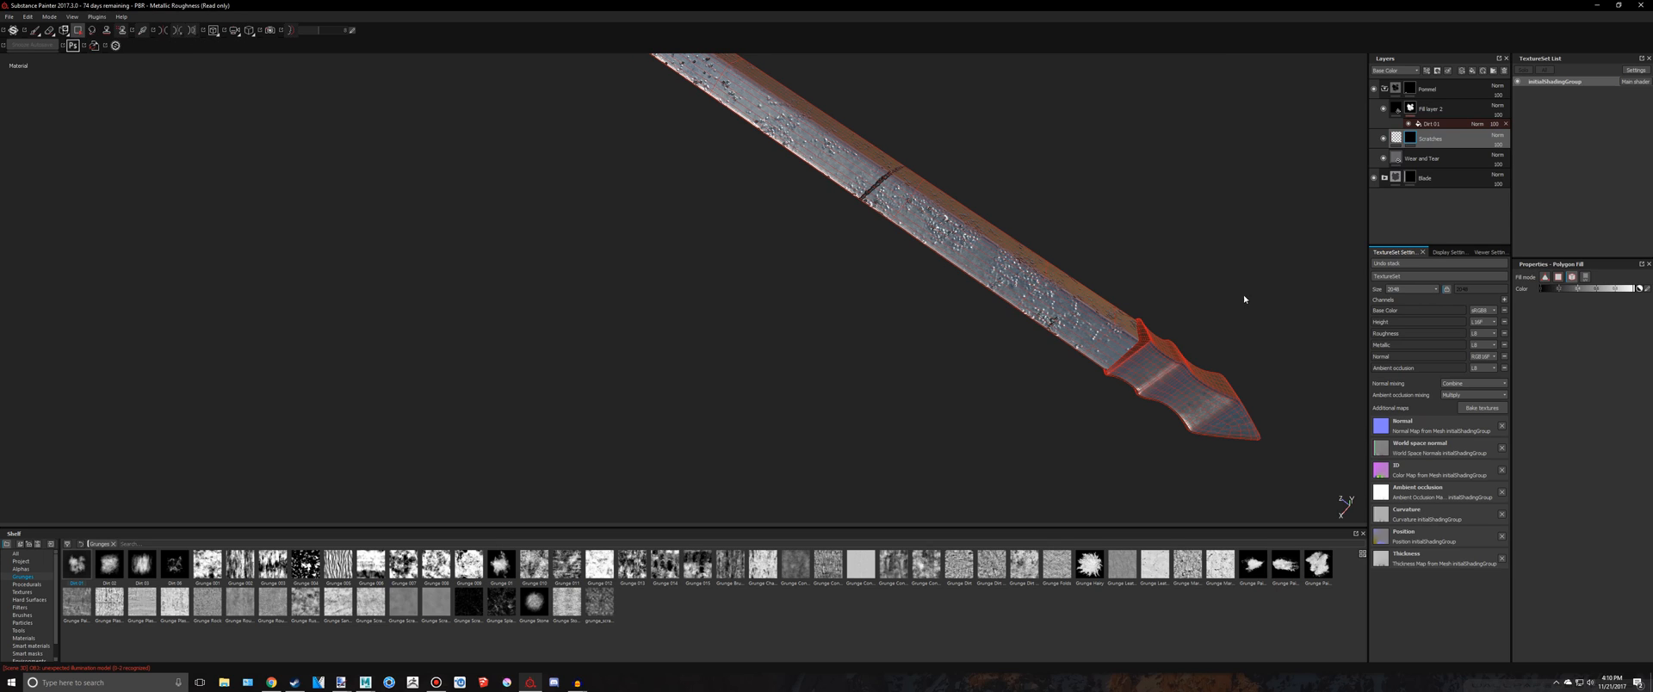
Add a fill effect and a Sharpen filter to the mask of the tip's Scratches layer
click(1185, 369)
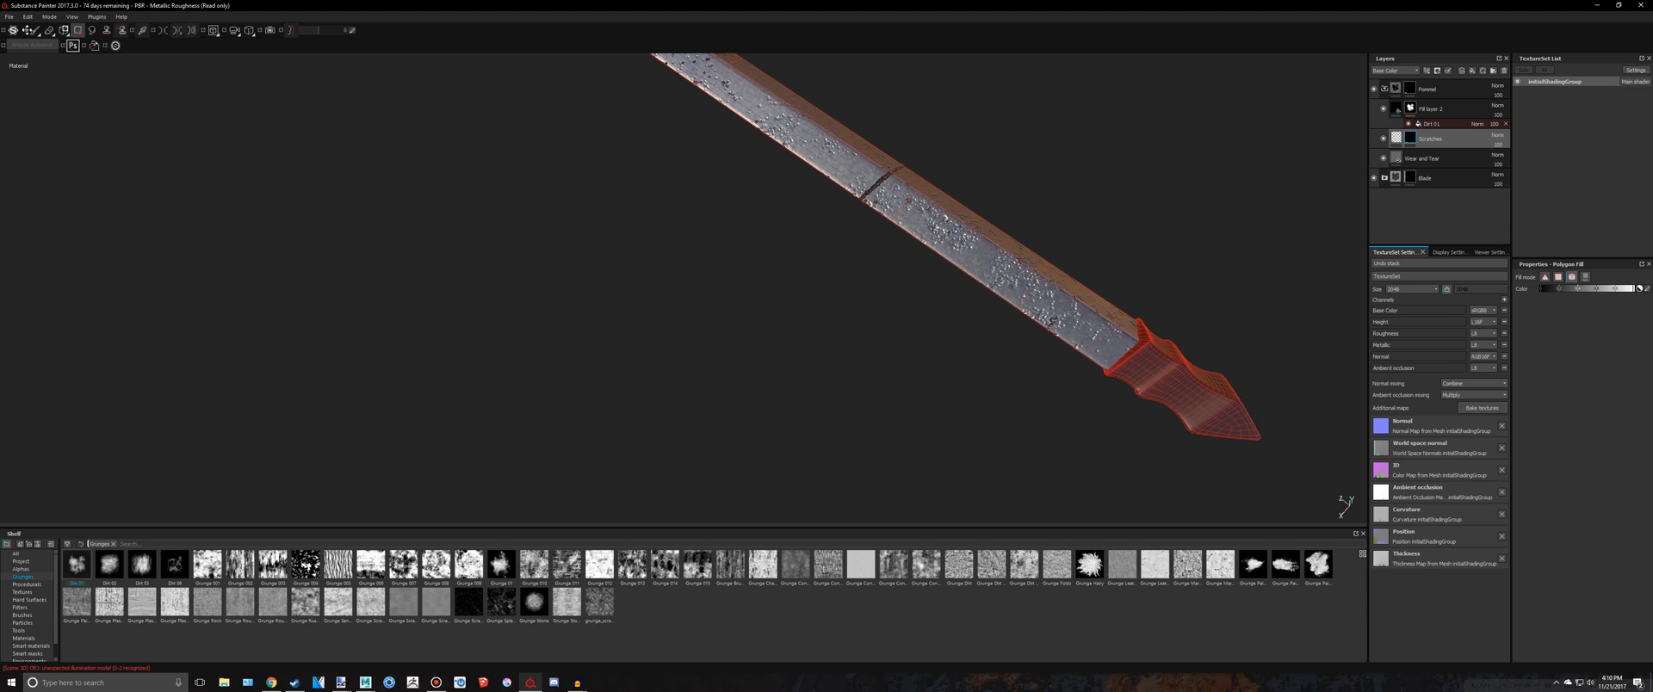
key(1)
right_click(1433, 138)
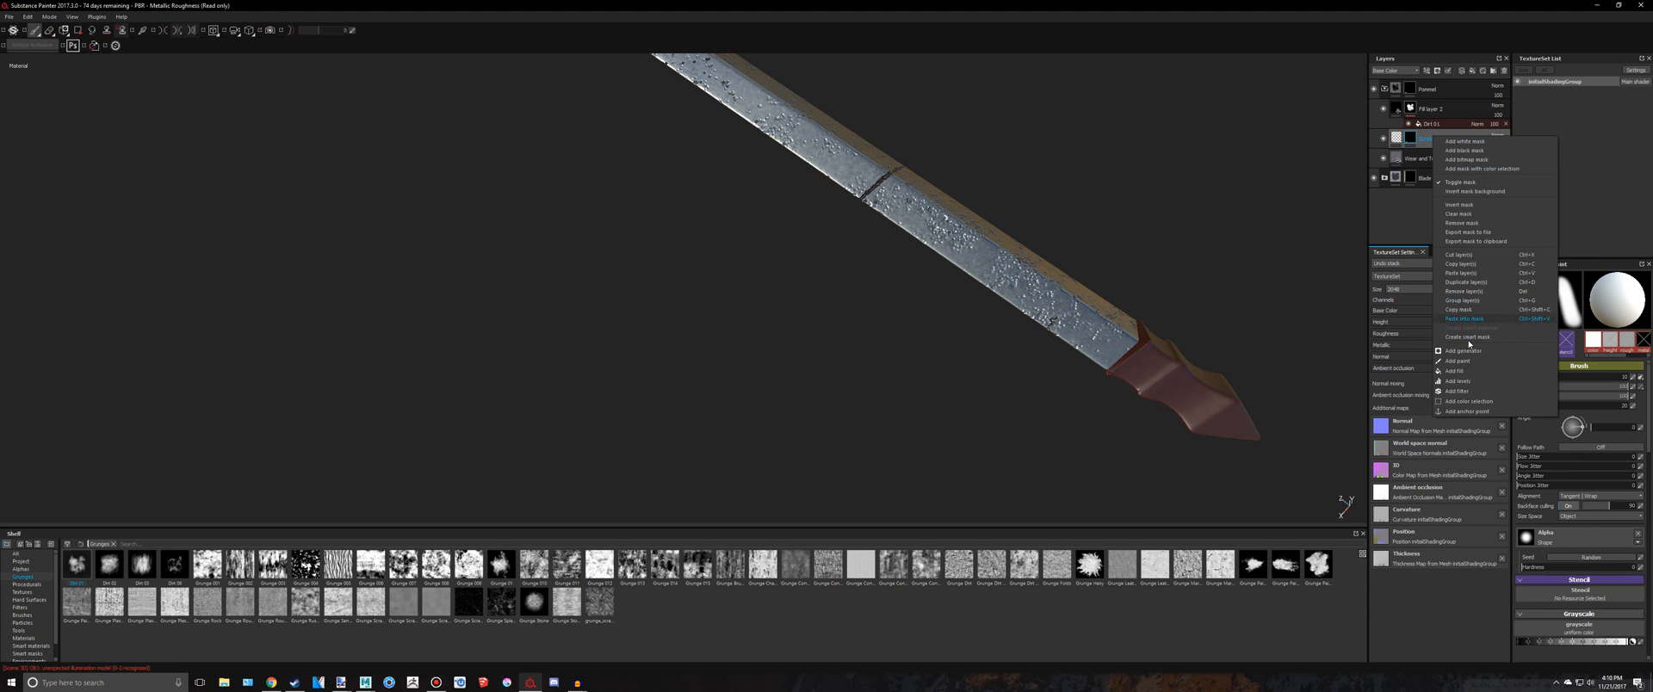
click(1461, 361)
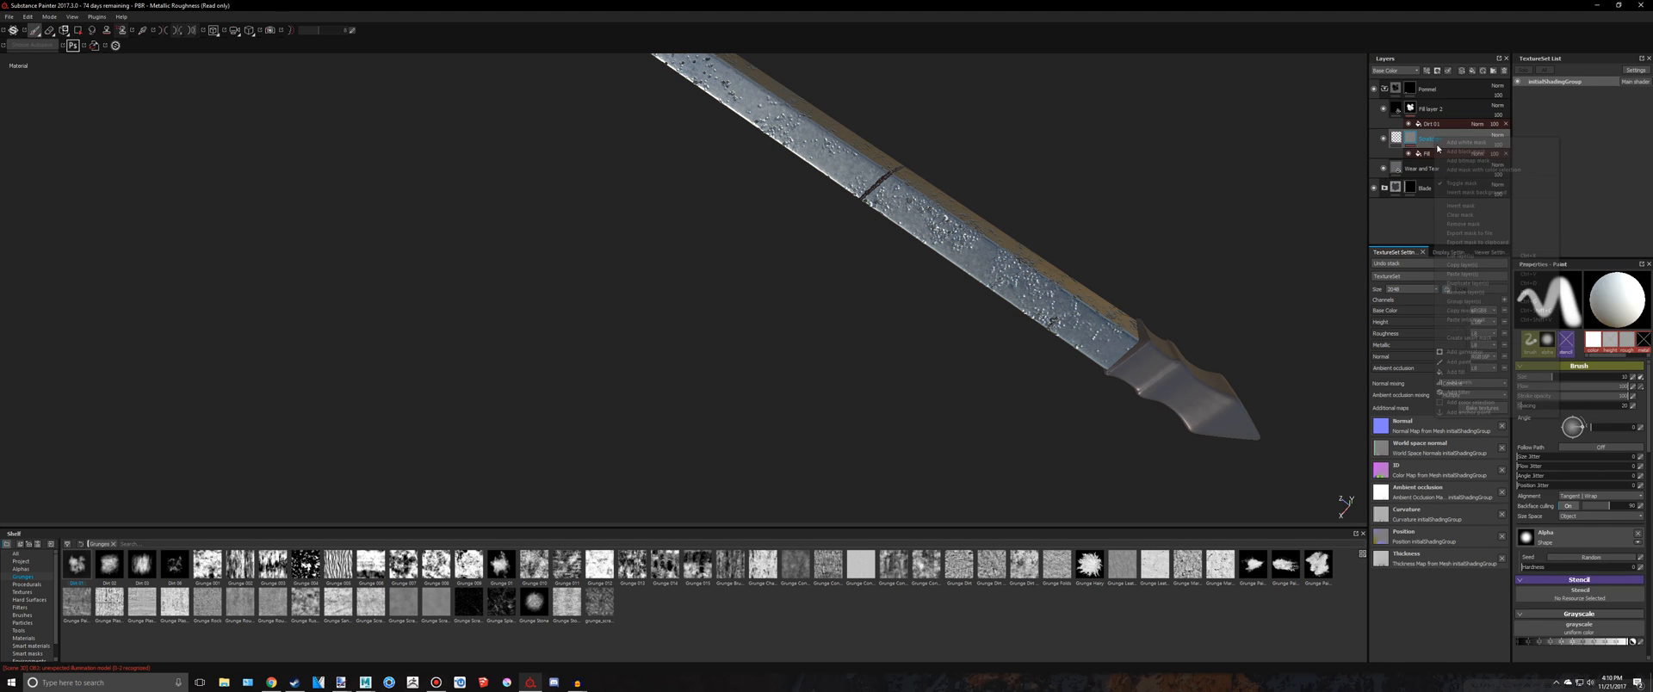
right_click(1435, 139)
click(1459, 391)
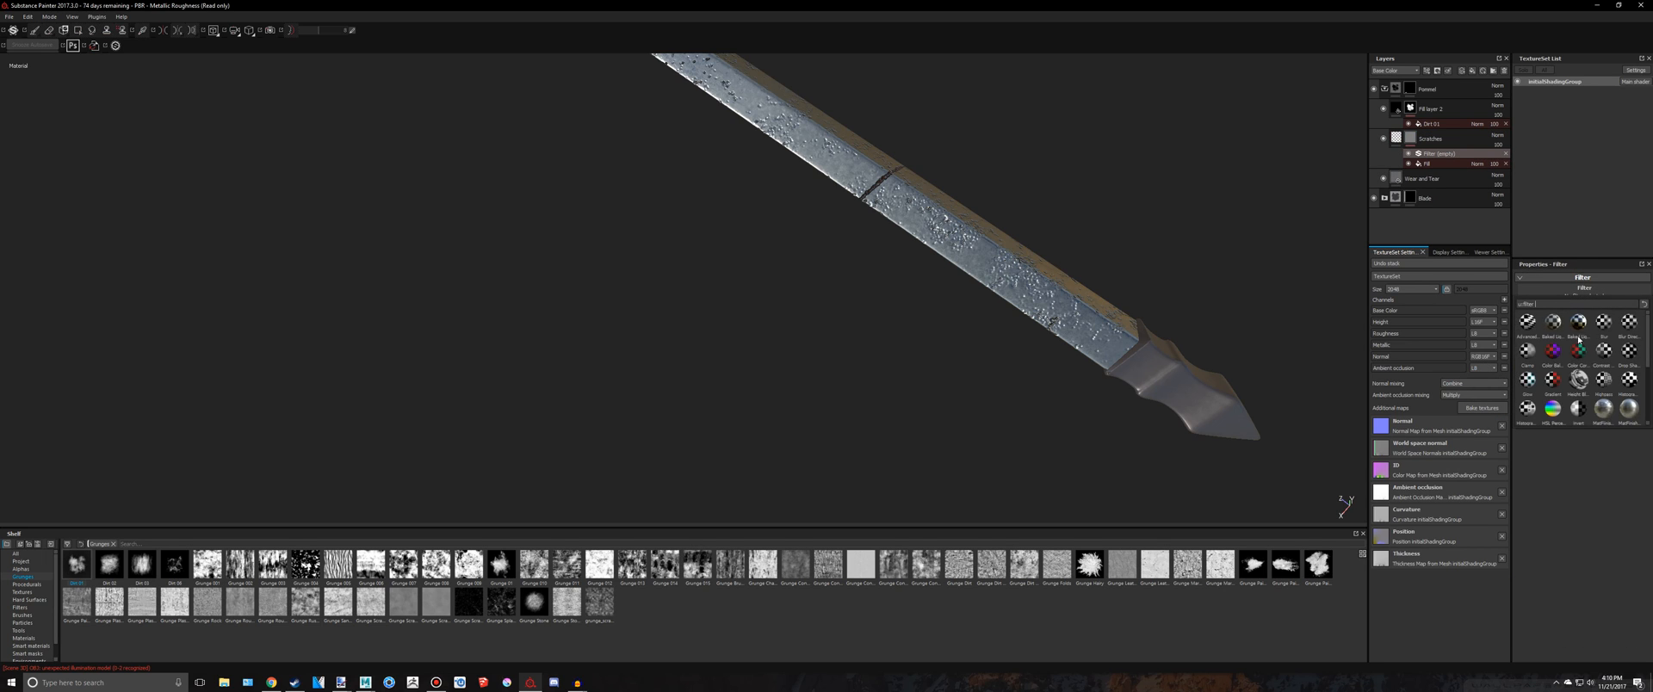
click(1601, 379)
Try Grunge Splashes Dusty as the grayscale source of the Scratches mask's fill effect
click(1446, 164)
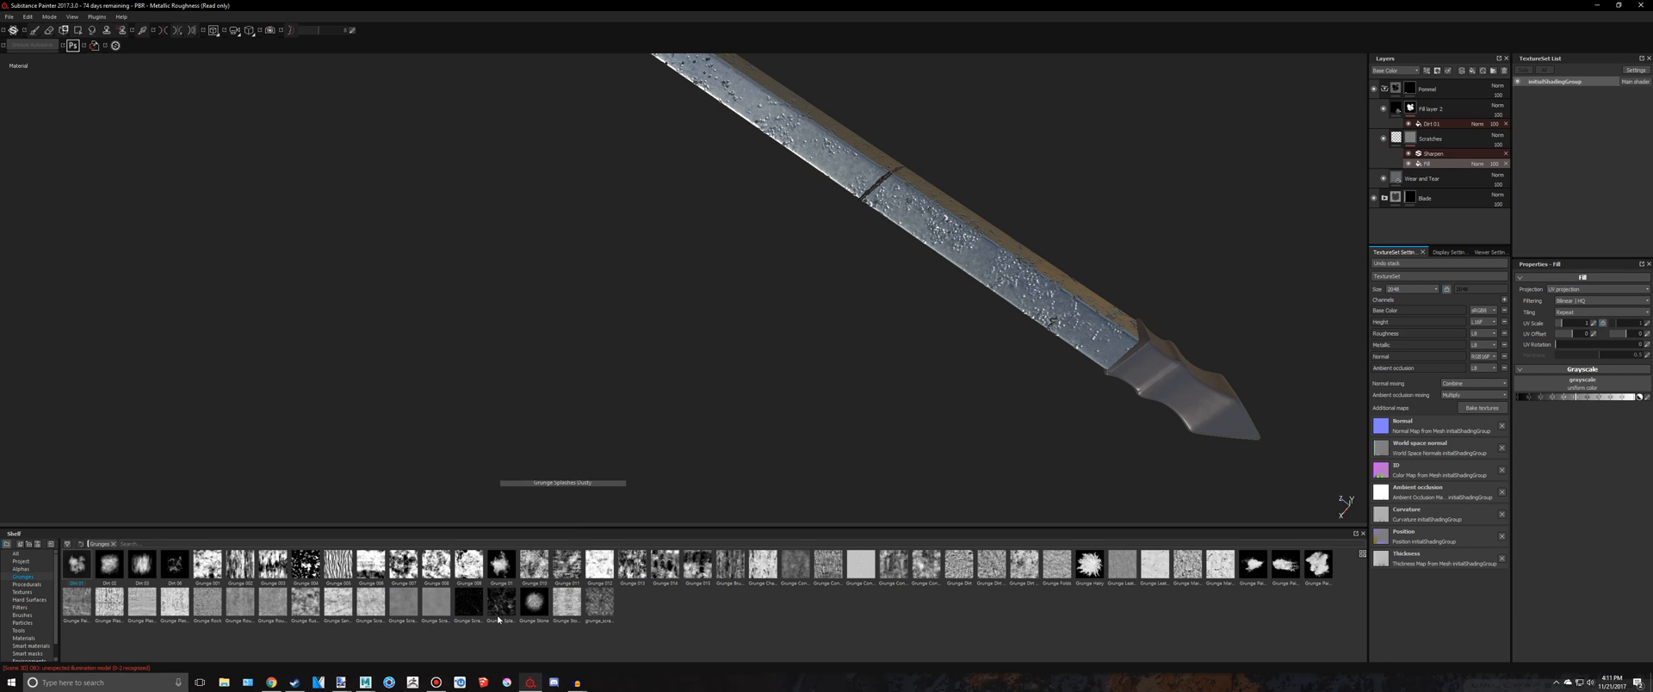
mouse_move(496, 617)
drag(496, 617, 1590, 392)
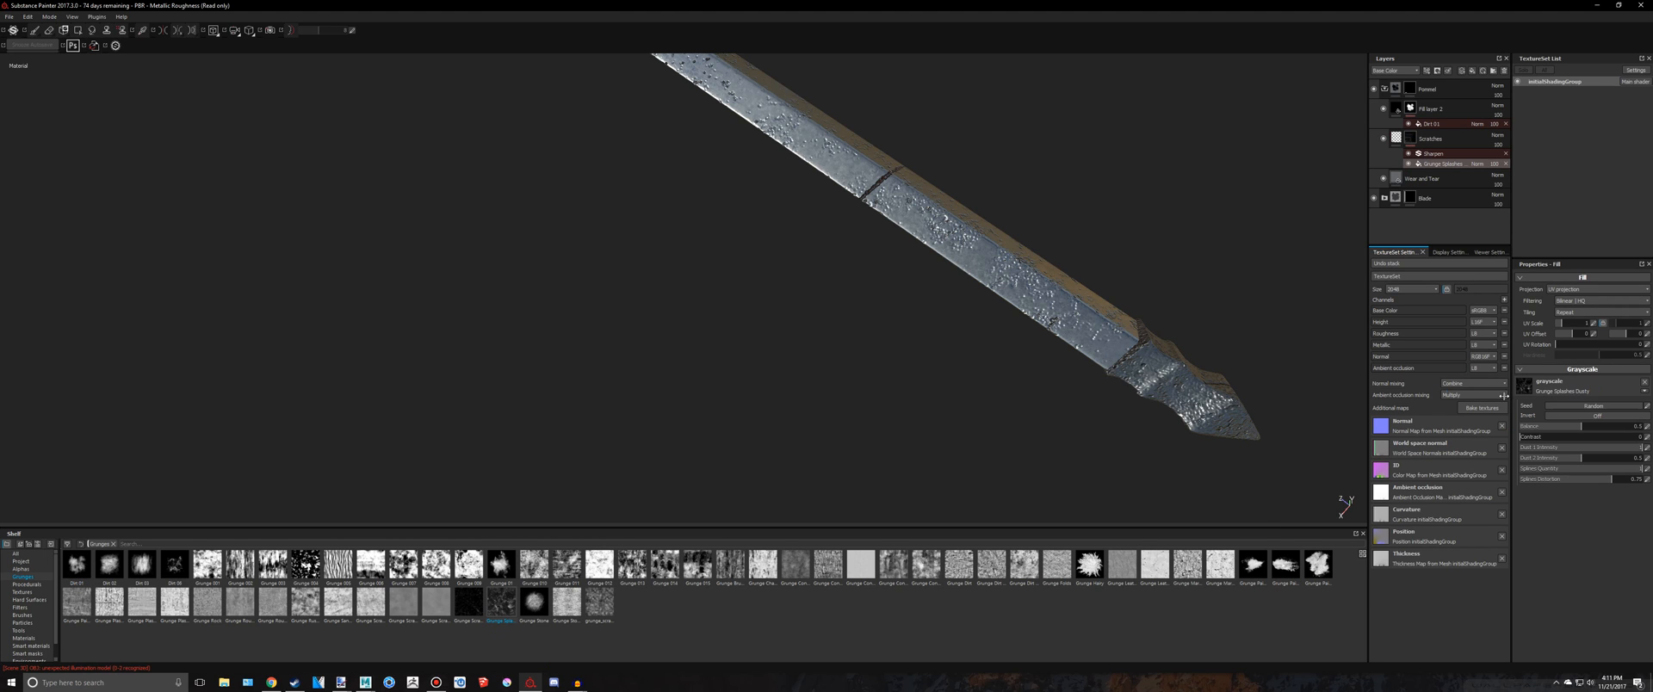
scroll(1242, 364, up, 2)
alt+drag(1253, 342, 847, 237)
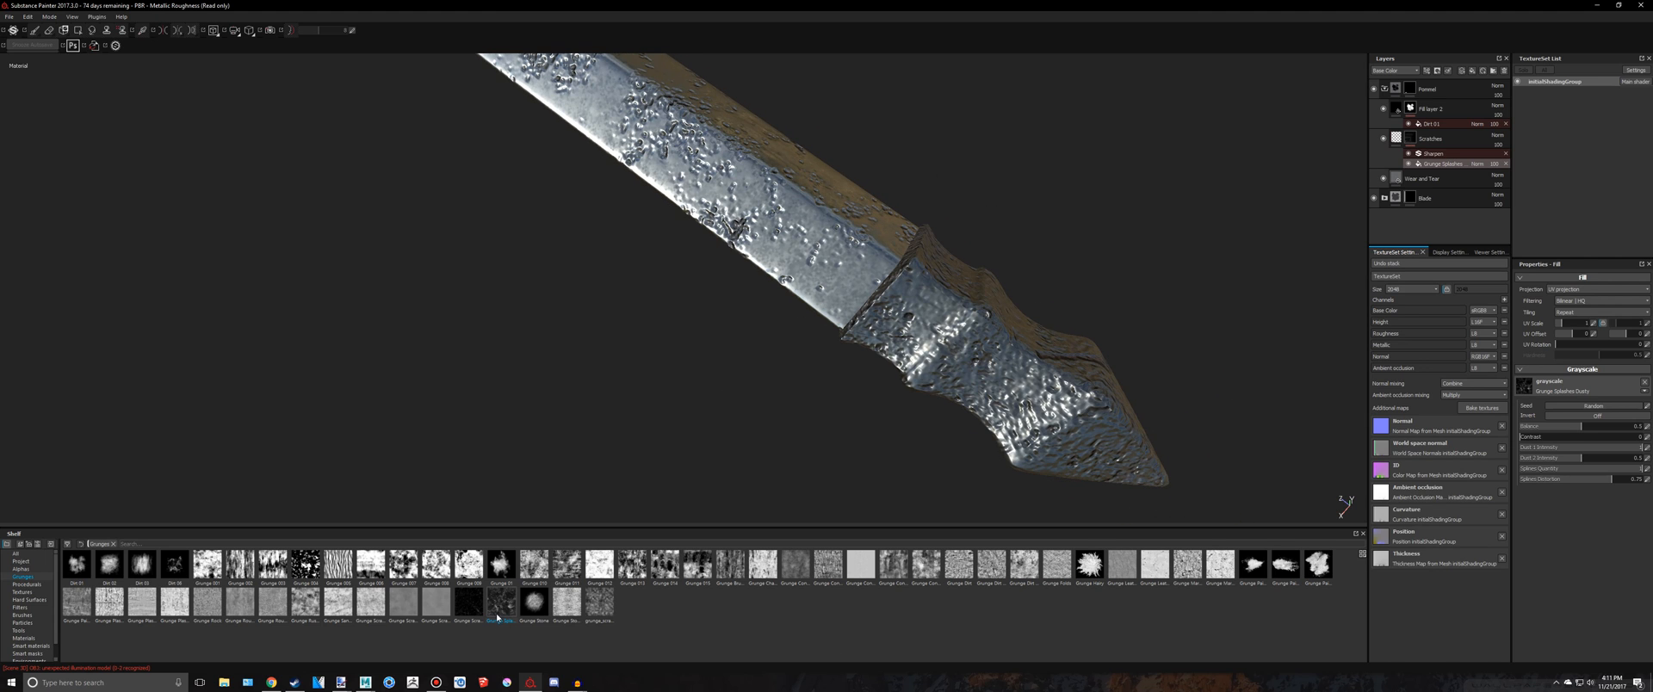
mouse_move(486, 614)
Lower the balance of the splashes grunge and randomize its seed several times
click(1555, 426)
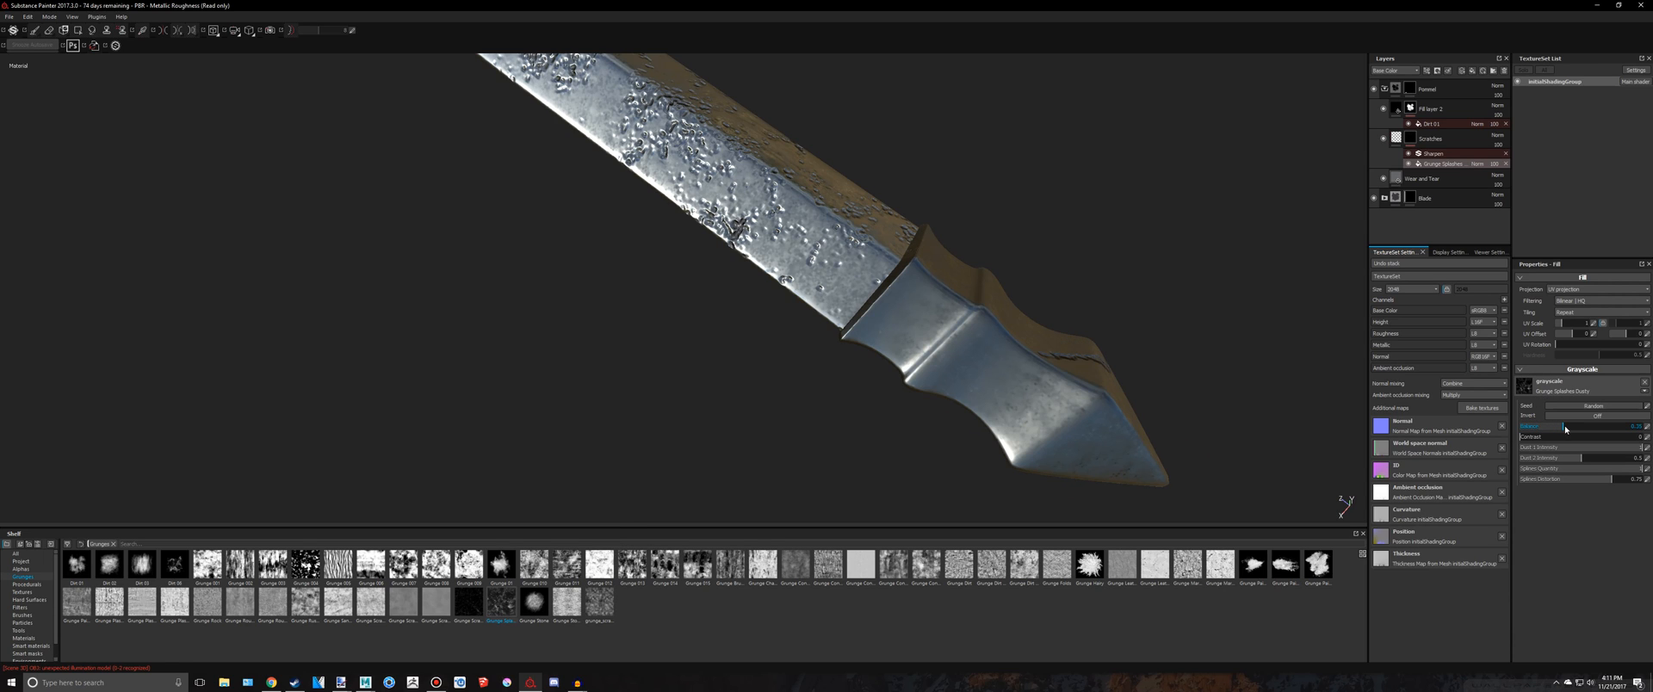
drag(1574, 430, 1573, 431)
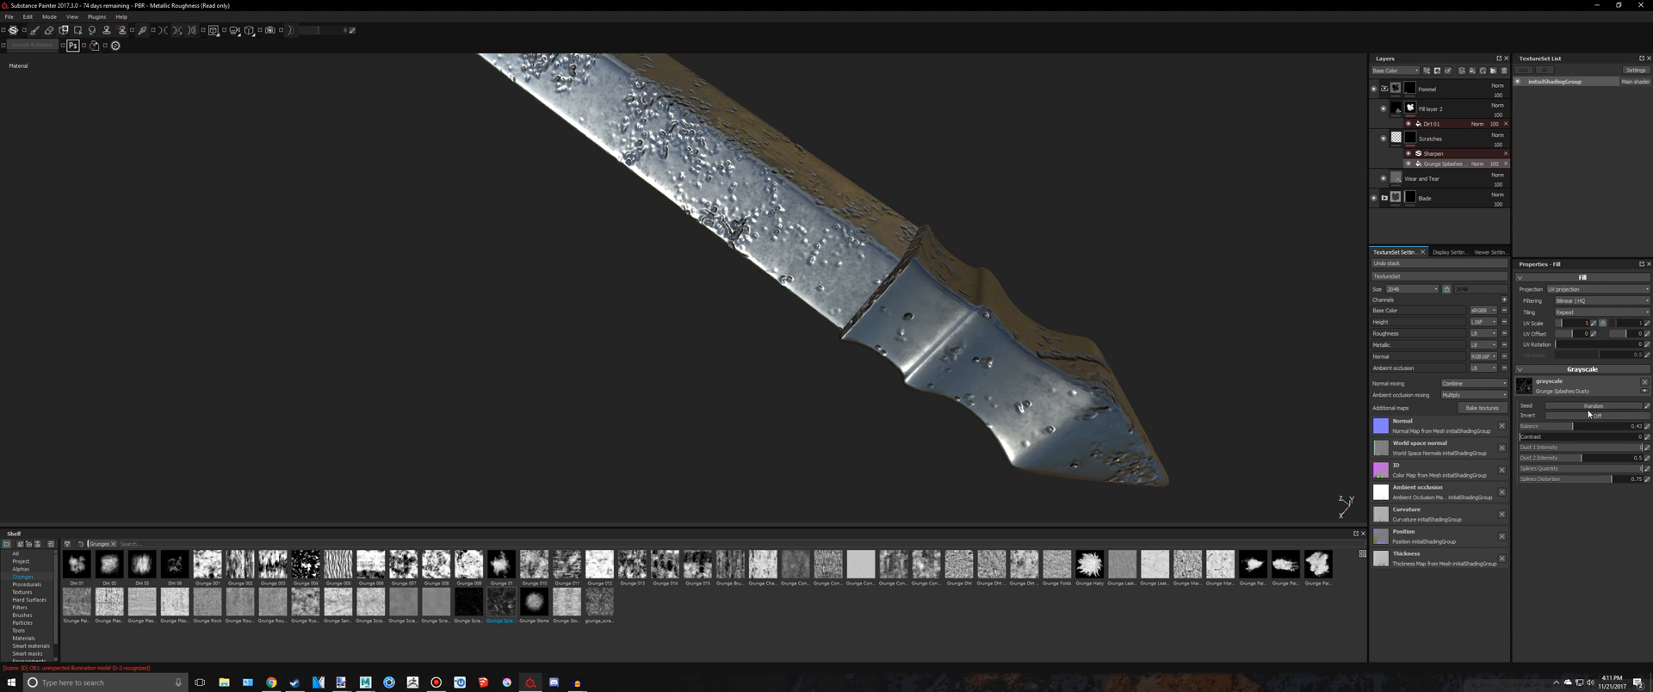
click(1593, 408)
click(1593, 408)
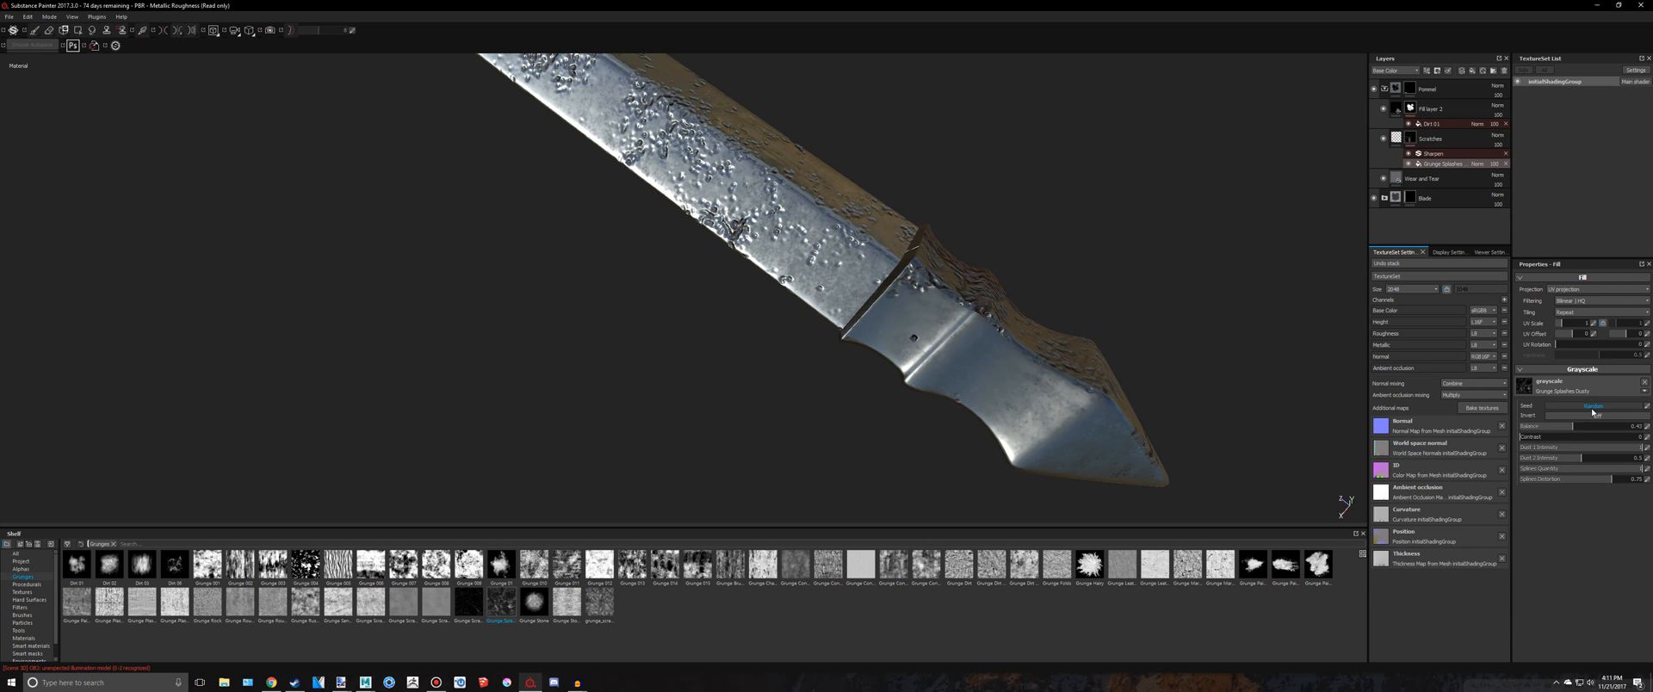
click(1593, 408)
Raise the splashes grunge's balance to slightly above the middle while checking the pattern on the tip
alt+drag(1244, 312, 1009, 293)
alt+drag(698, 190, 719, 227)
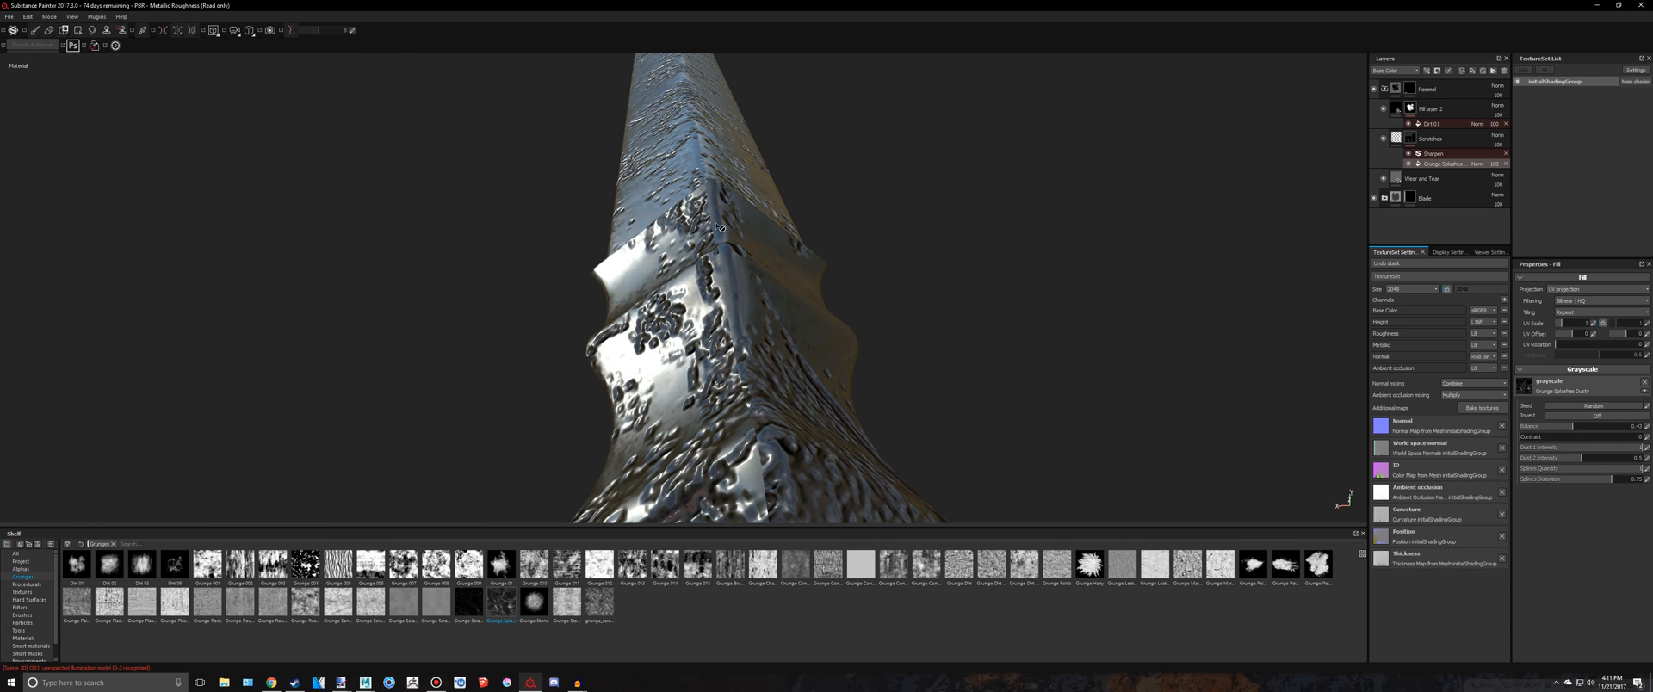
alt+drag(631, 259, 889, 280)
alt+right_drag(889, 279, 907, 288)
alt+middle_drag(983, 304, 712, 55)
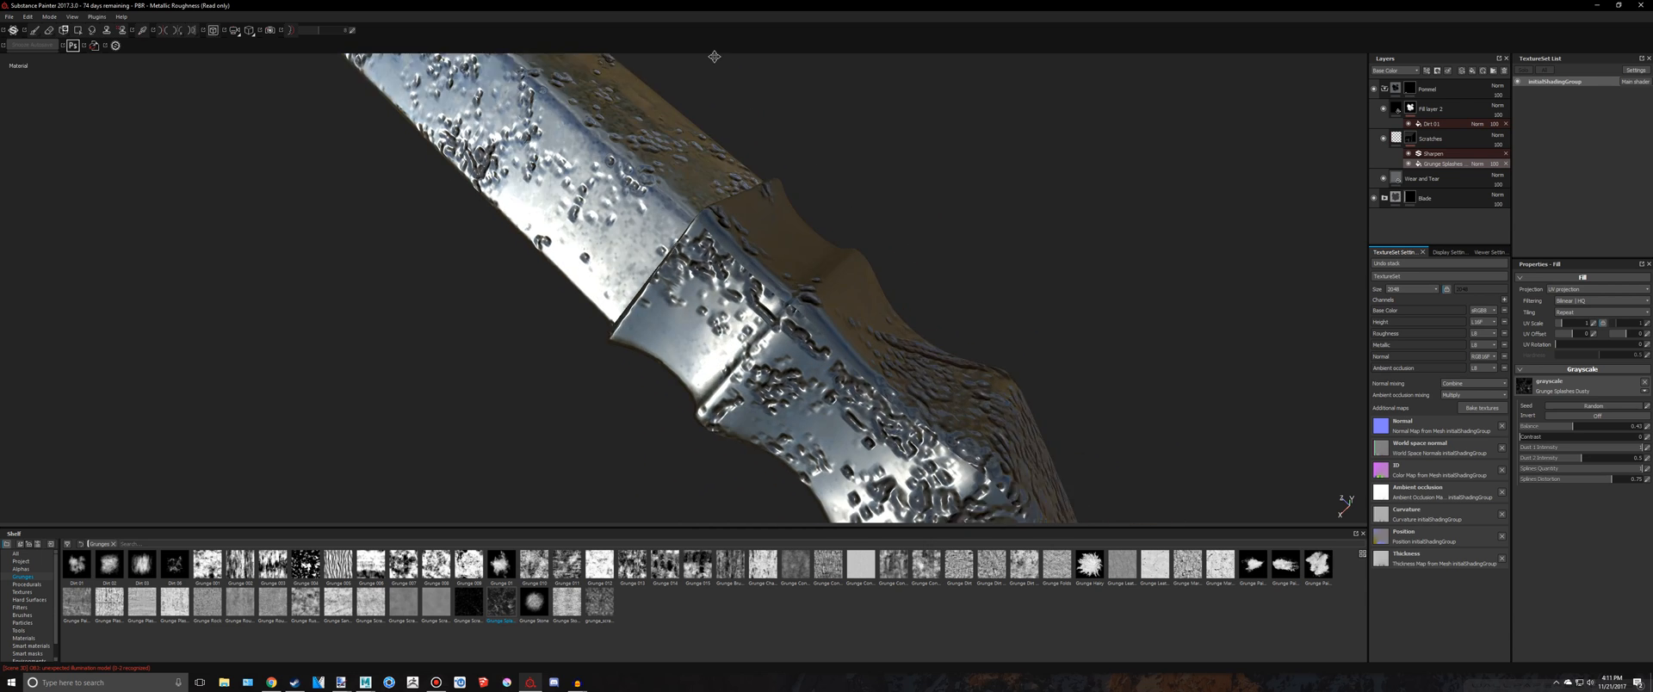
alt+right_drag(712, 55, 893, 160)
alt+middle_drag(944, 185, 868, 126)
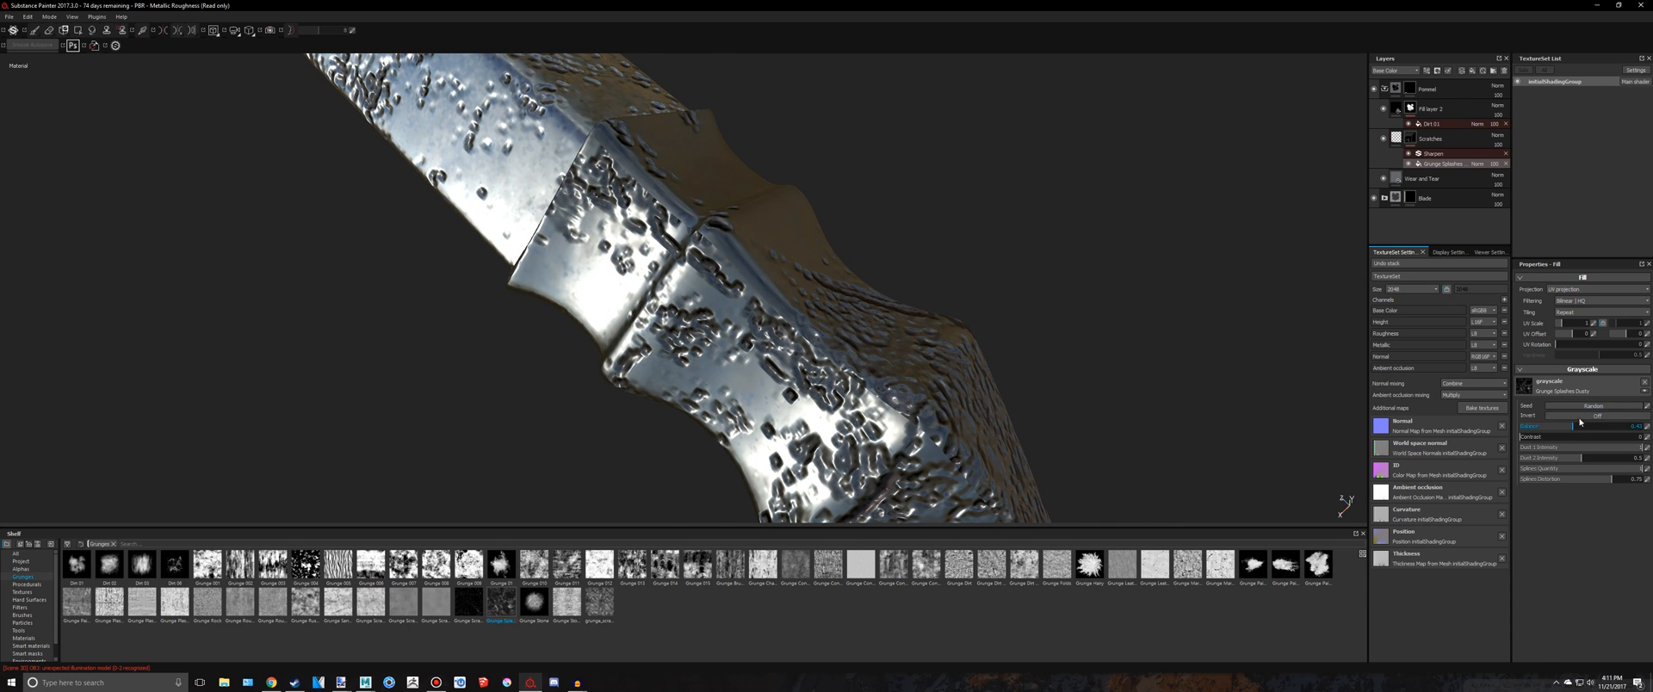
drag(1565, 431, 1585, 431)
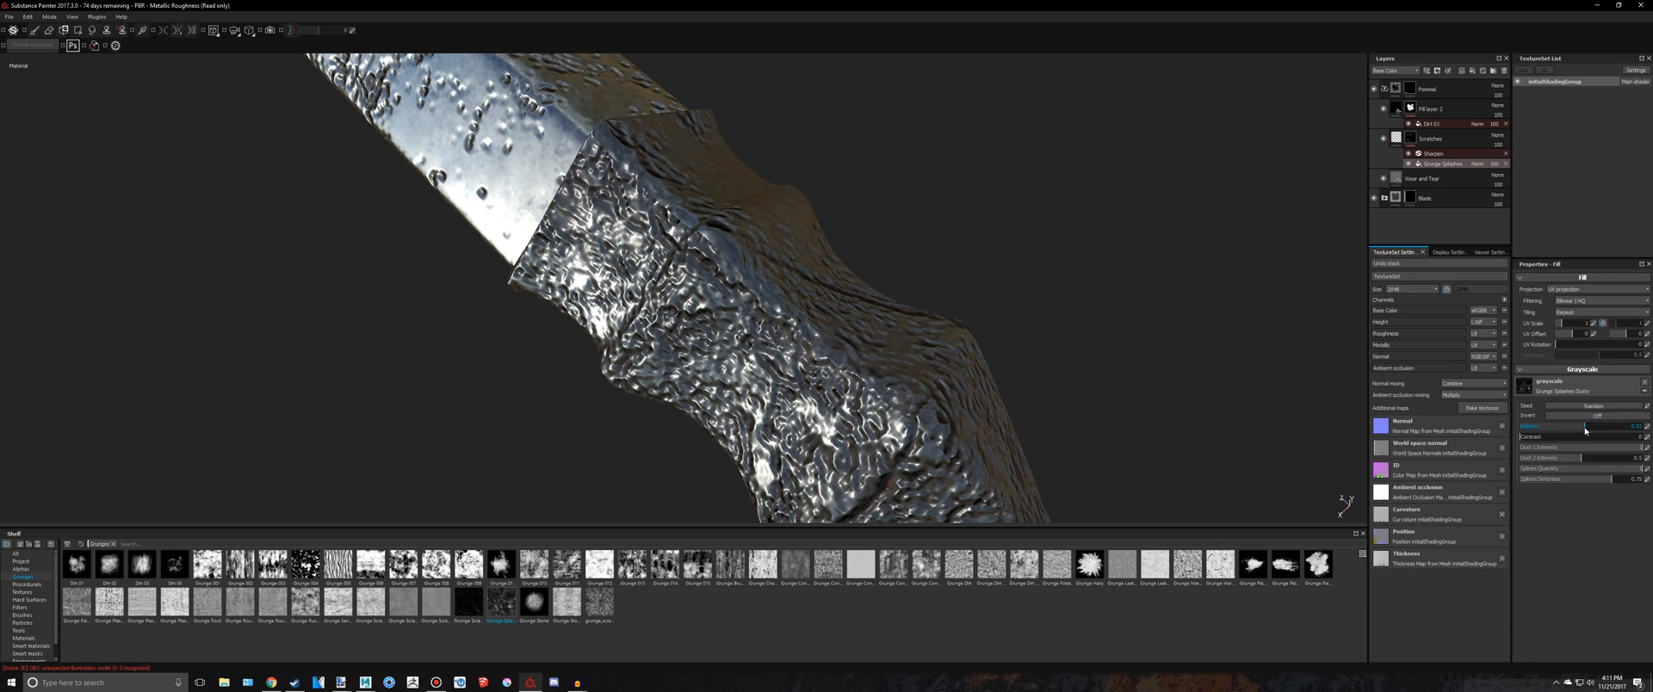
Remove the splashes grunge from the Scratches mask's fill effect and assign Grunge Scratches Rough instead
alt+drag(1061, 271, 882, 147)
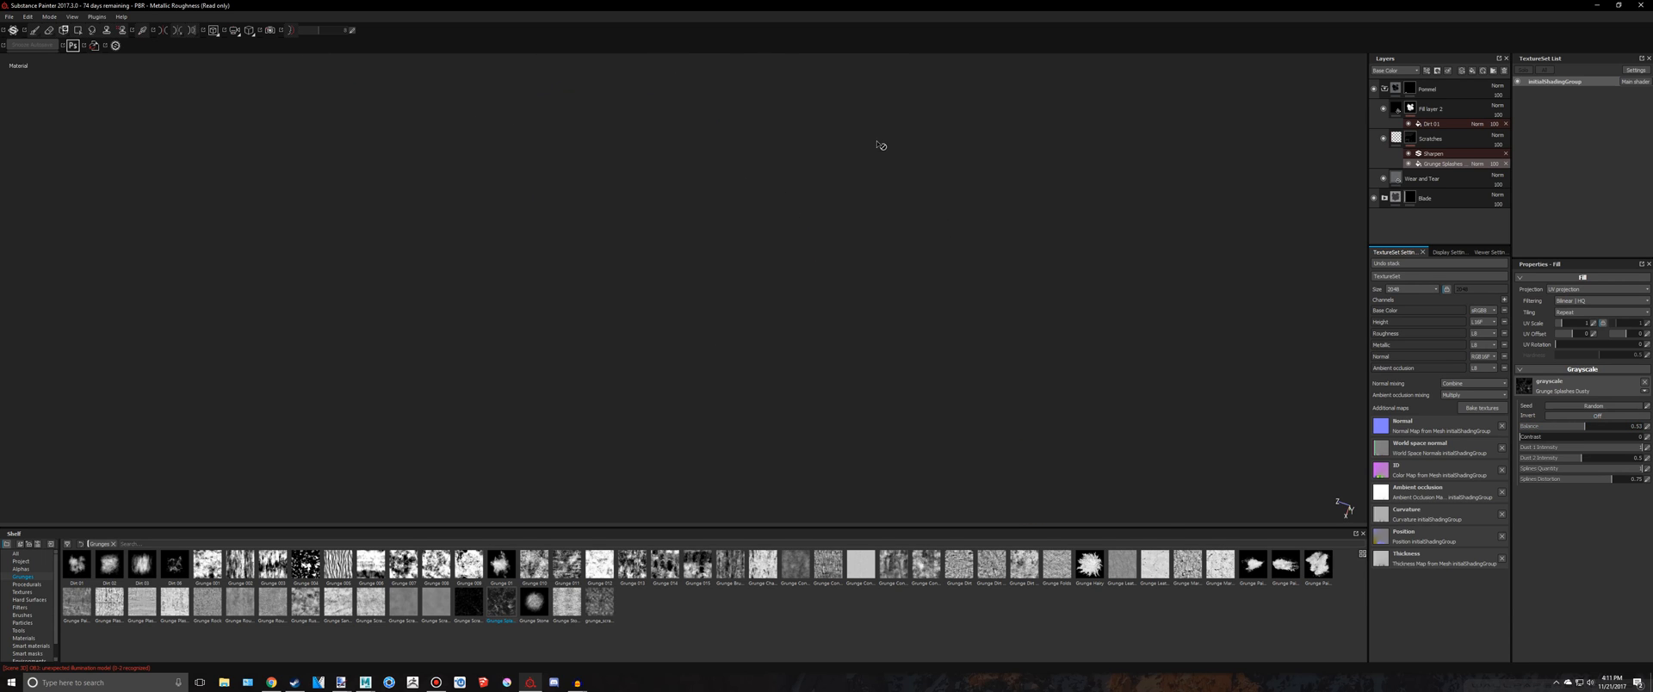
alt+middle_drag(881, 148, 1168, 524)
alt+drag(1168, 524, 988, 282)
alt+right_drag(988, 281, 1049, 300)
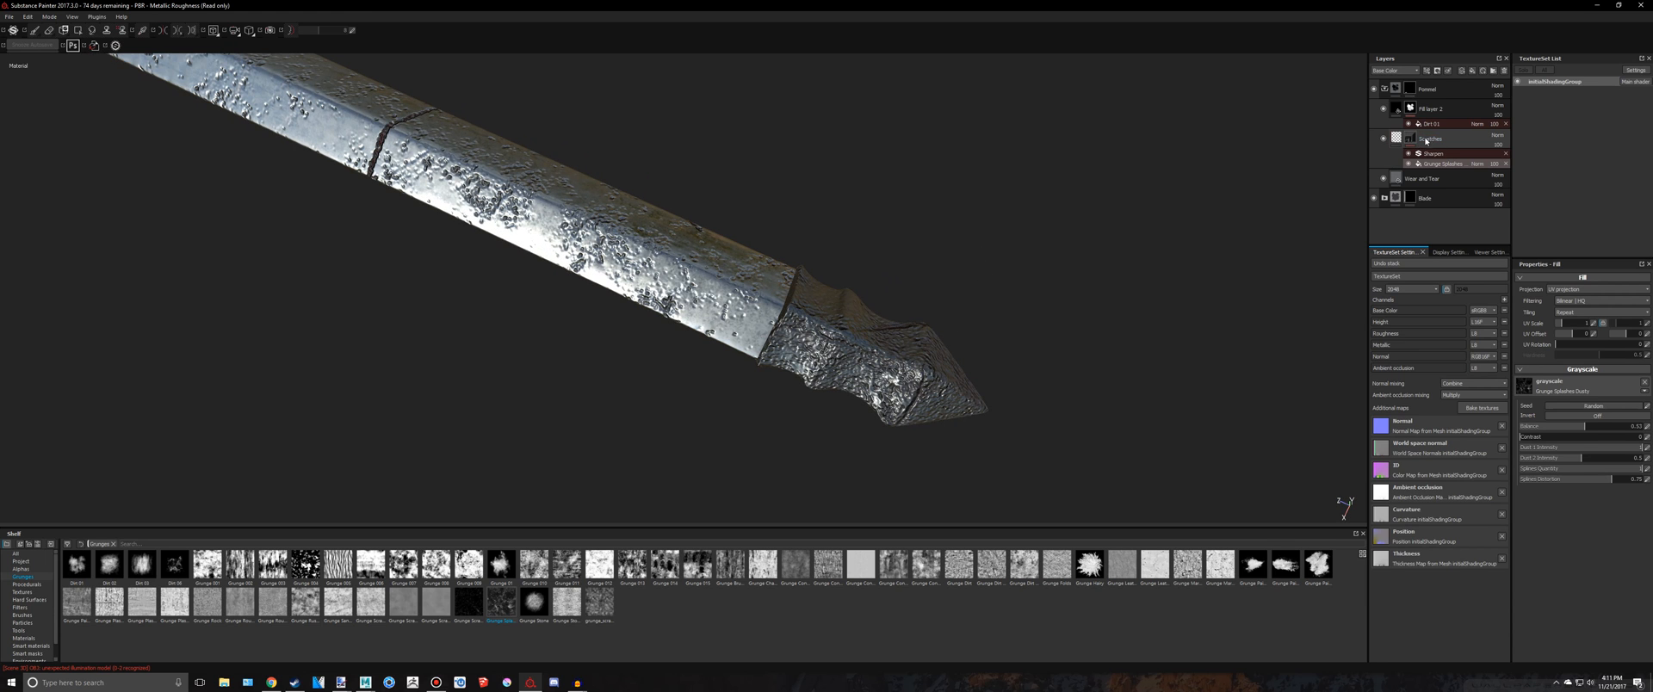
click(1426, 141)
click(1397, 138)
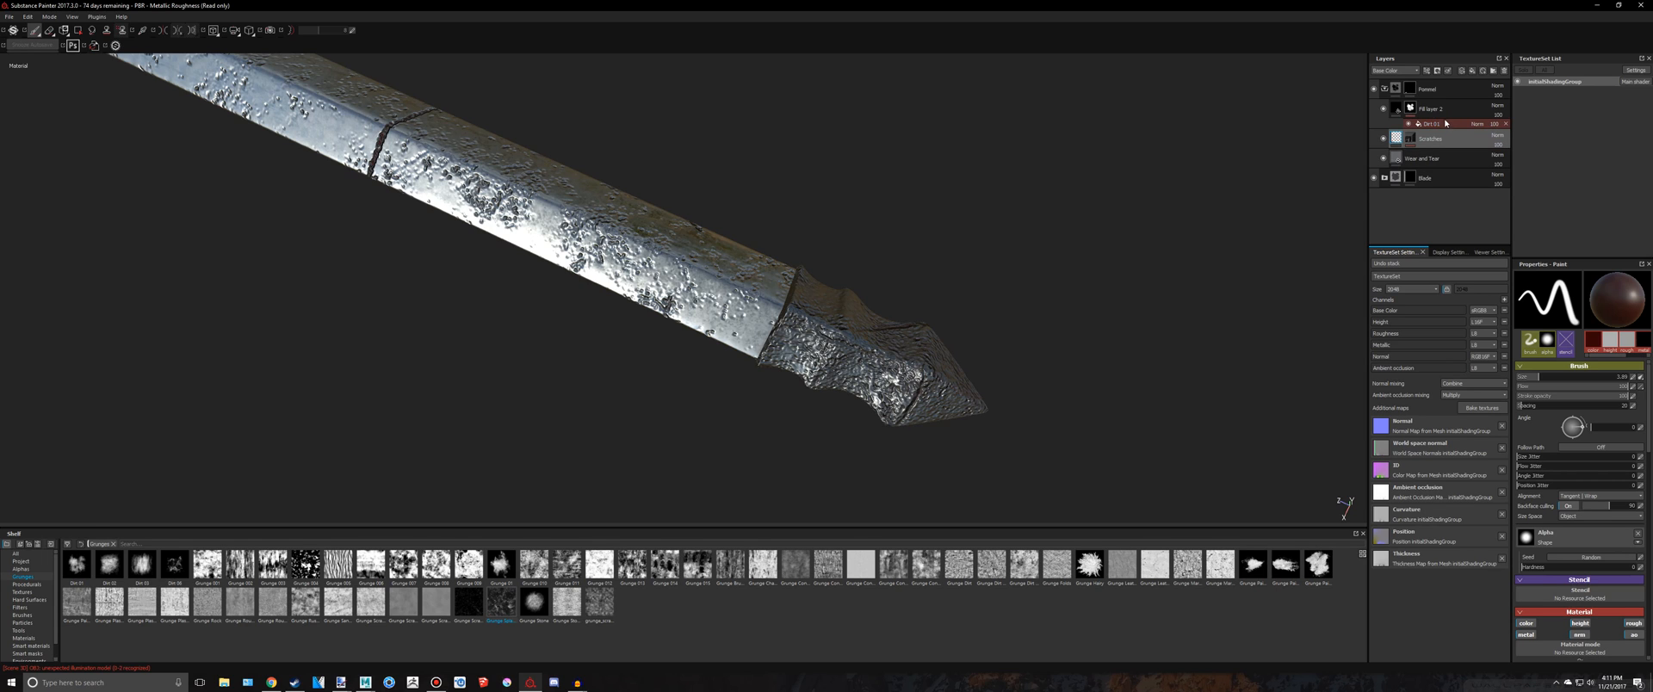
click(1409, 140)
click(1426, 163)
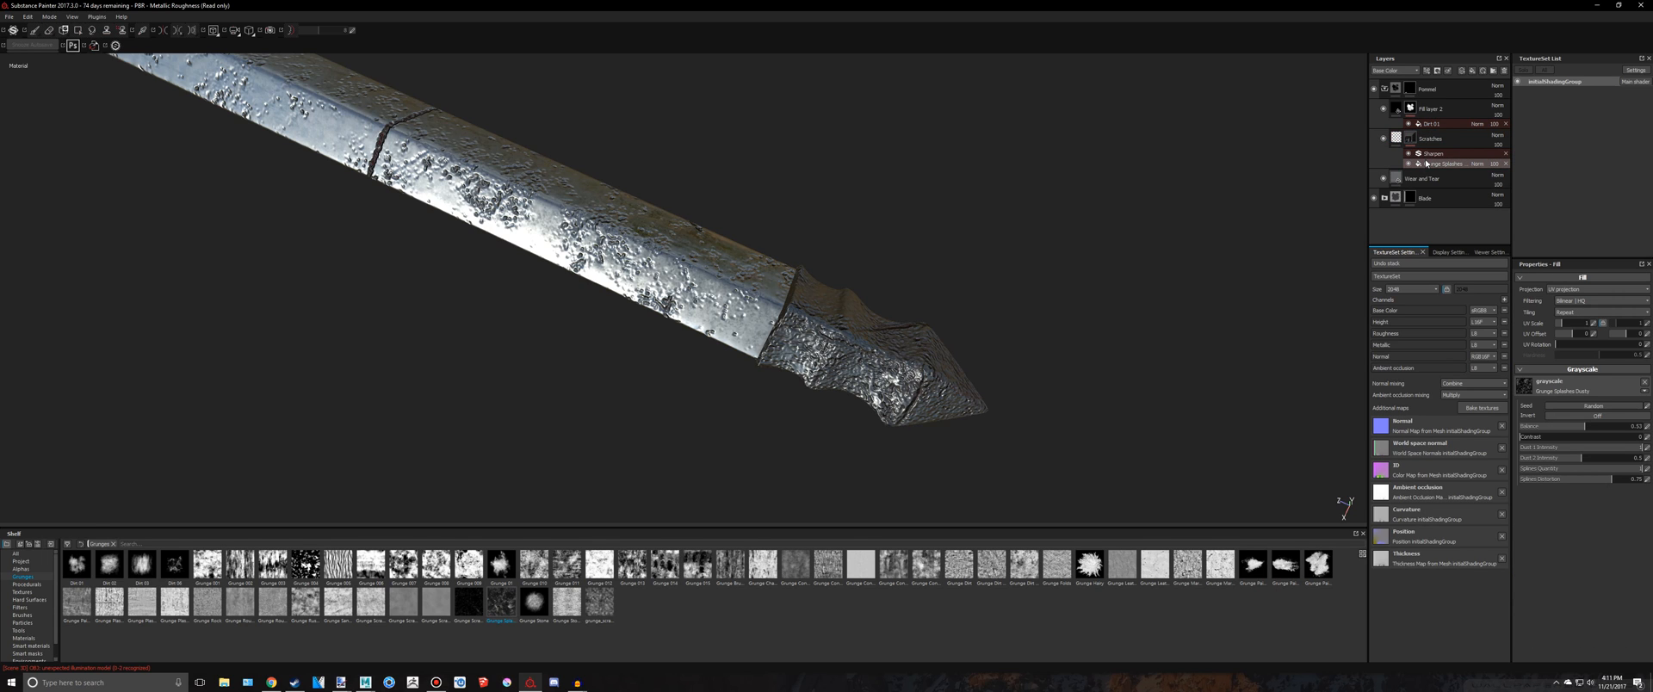
click(1645, 384)
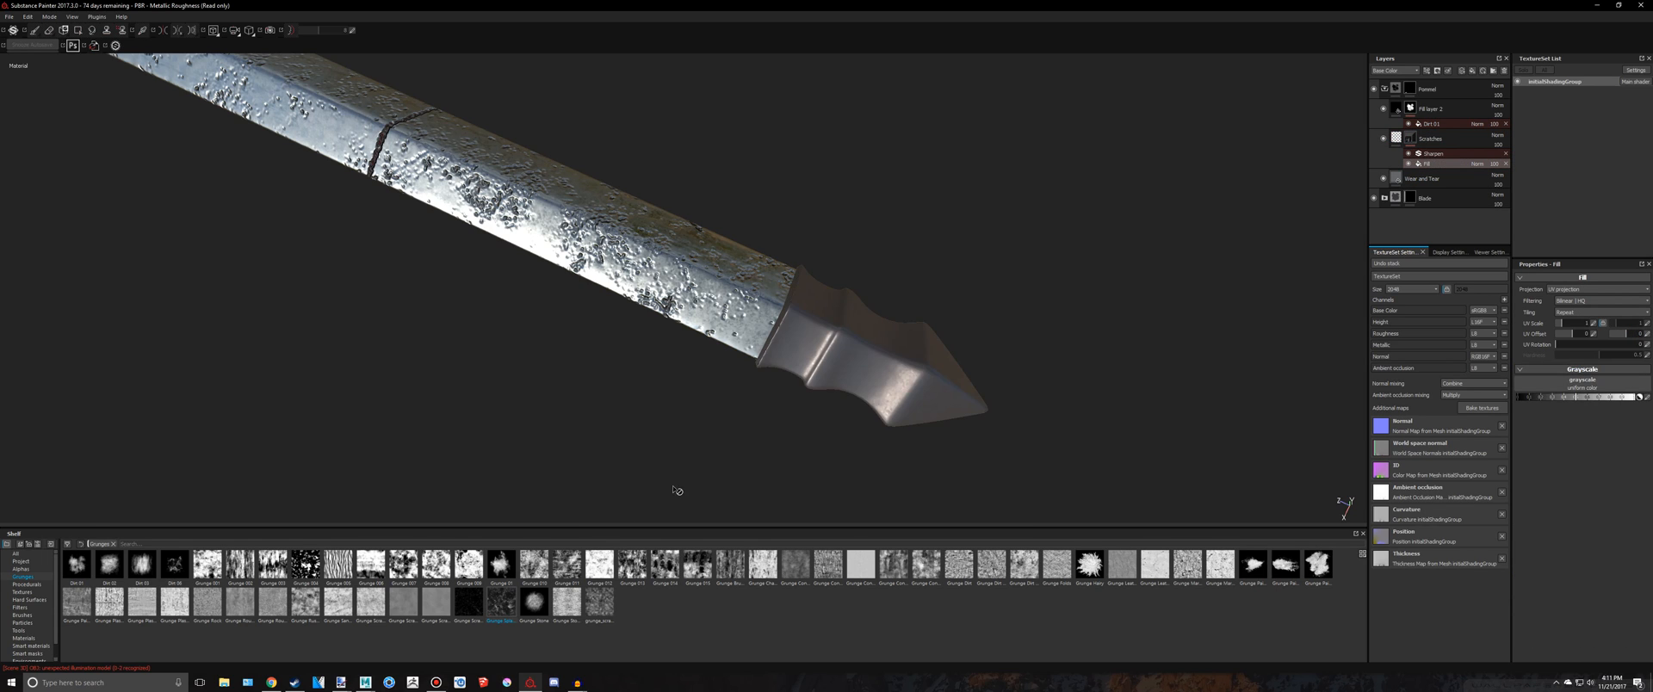
drag(472, 598, 1622, 389)
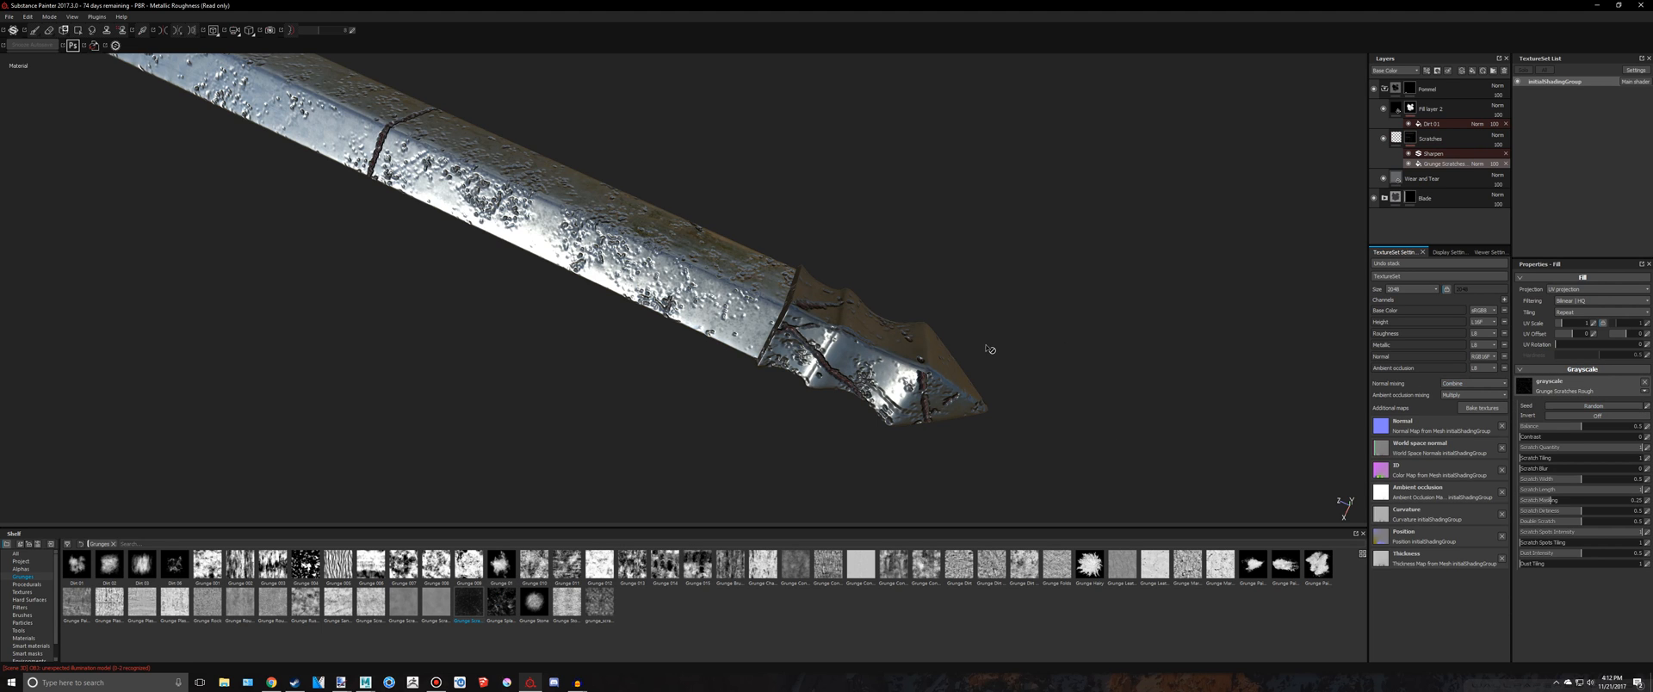
Raise the balance of Grunge Scratches Rough close to its maximum and check the wear on the tip
scroll(987, 348, up, 2)
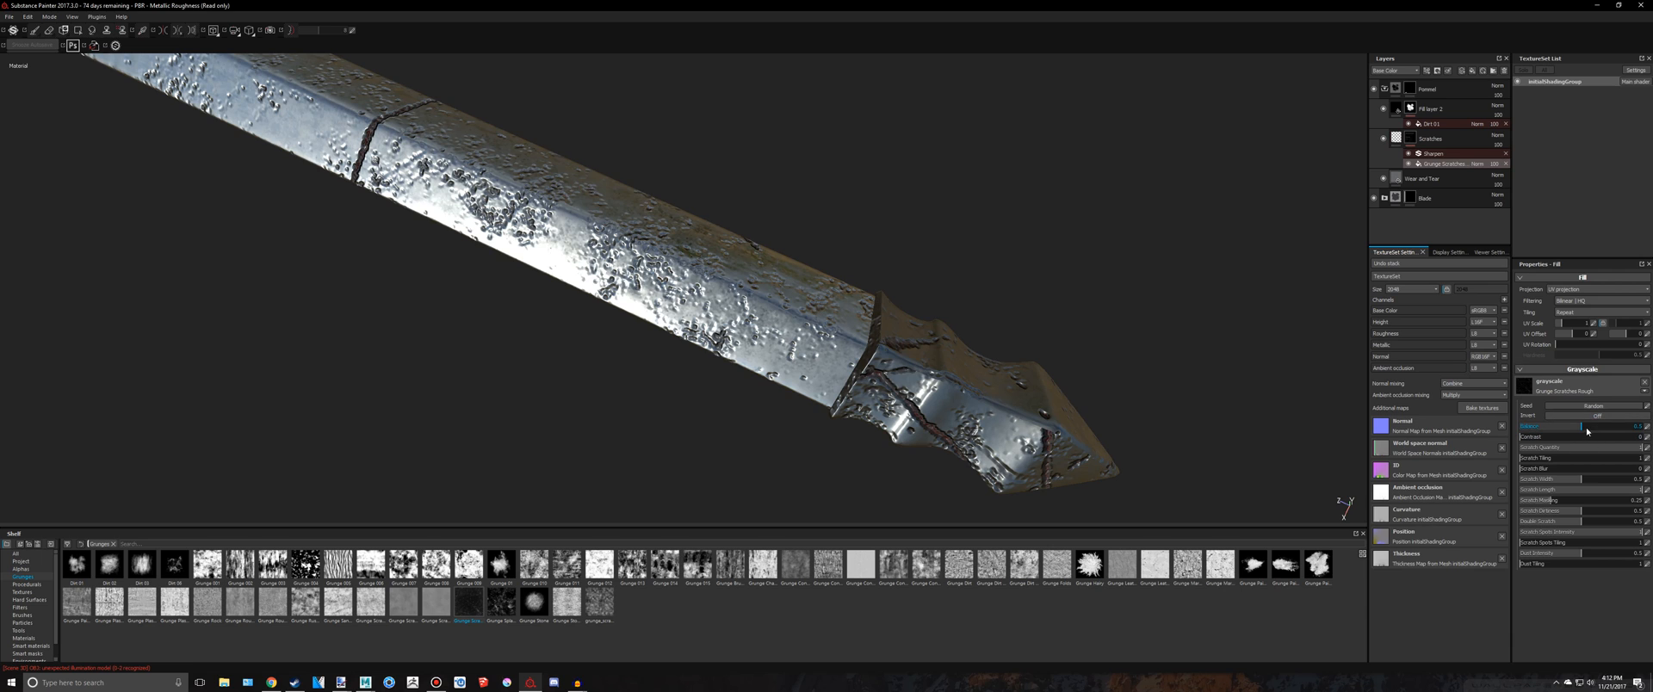
drag(1581, 430, 1634, 426)
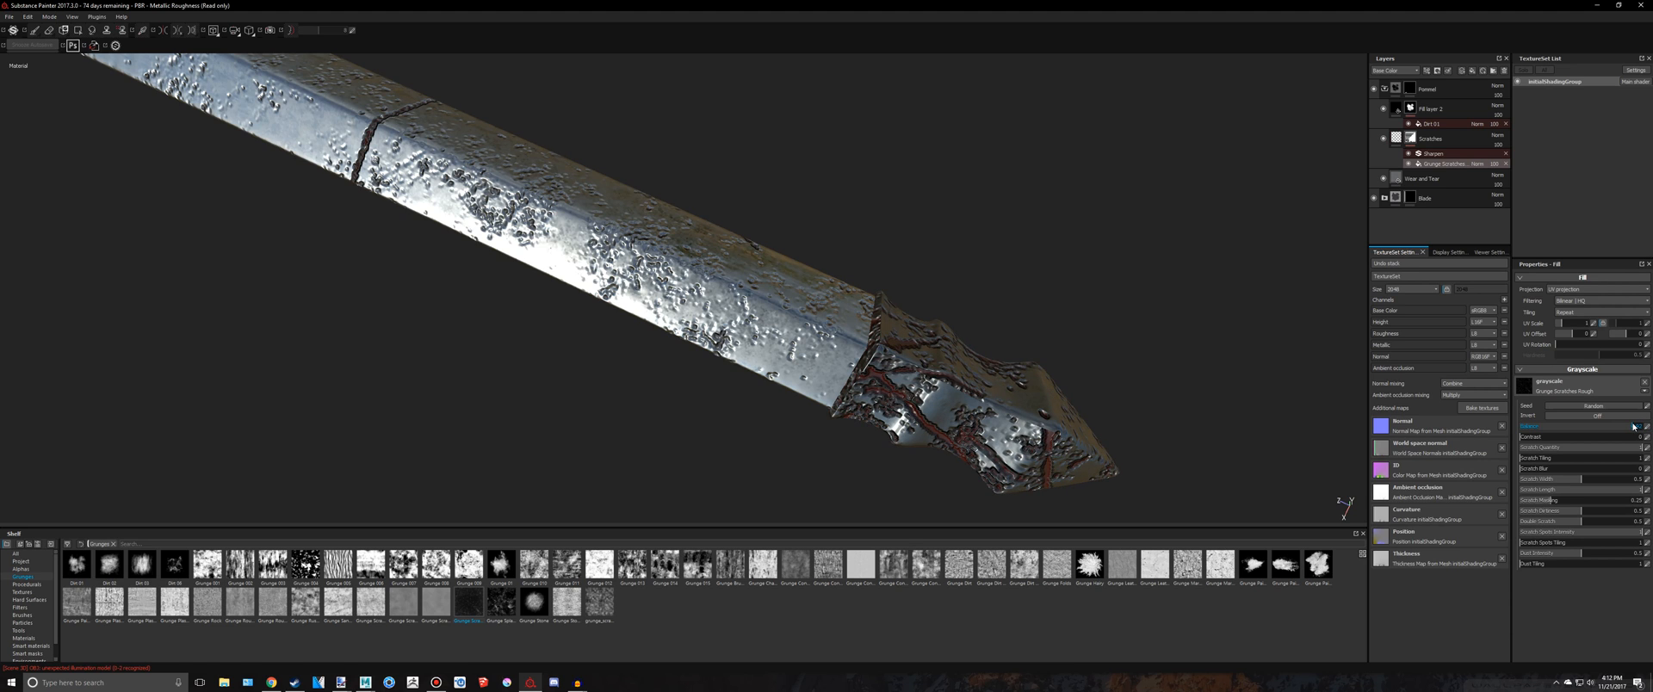
scroll(987, 248, down, 5)
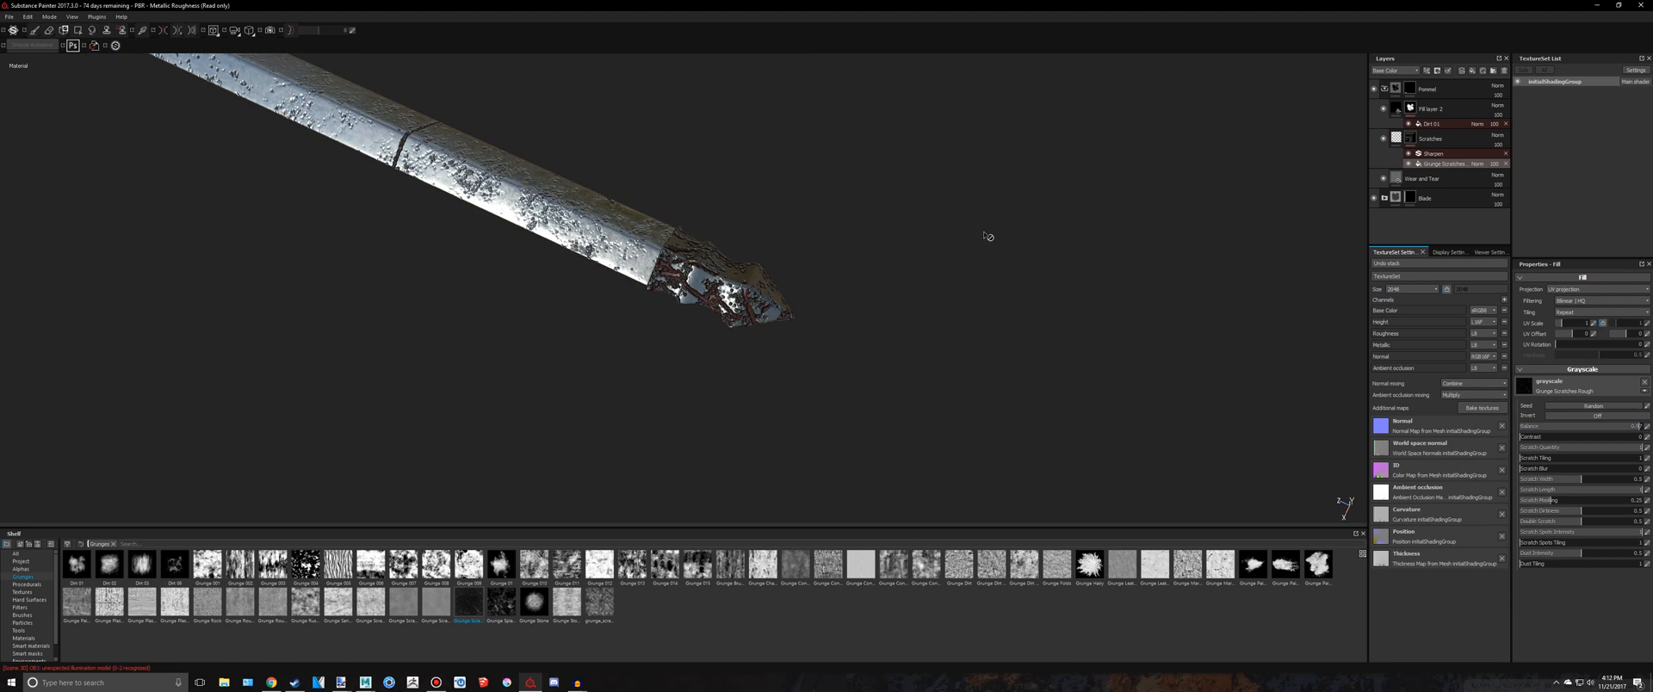
scroll(1059, 307, up, 6)
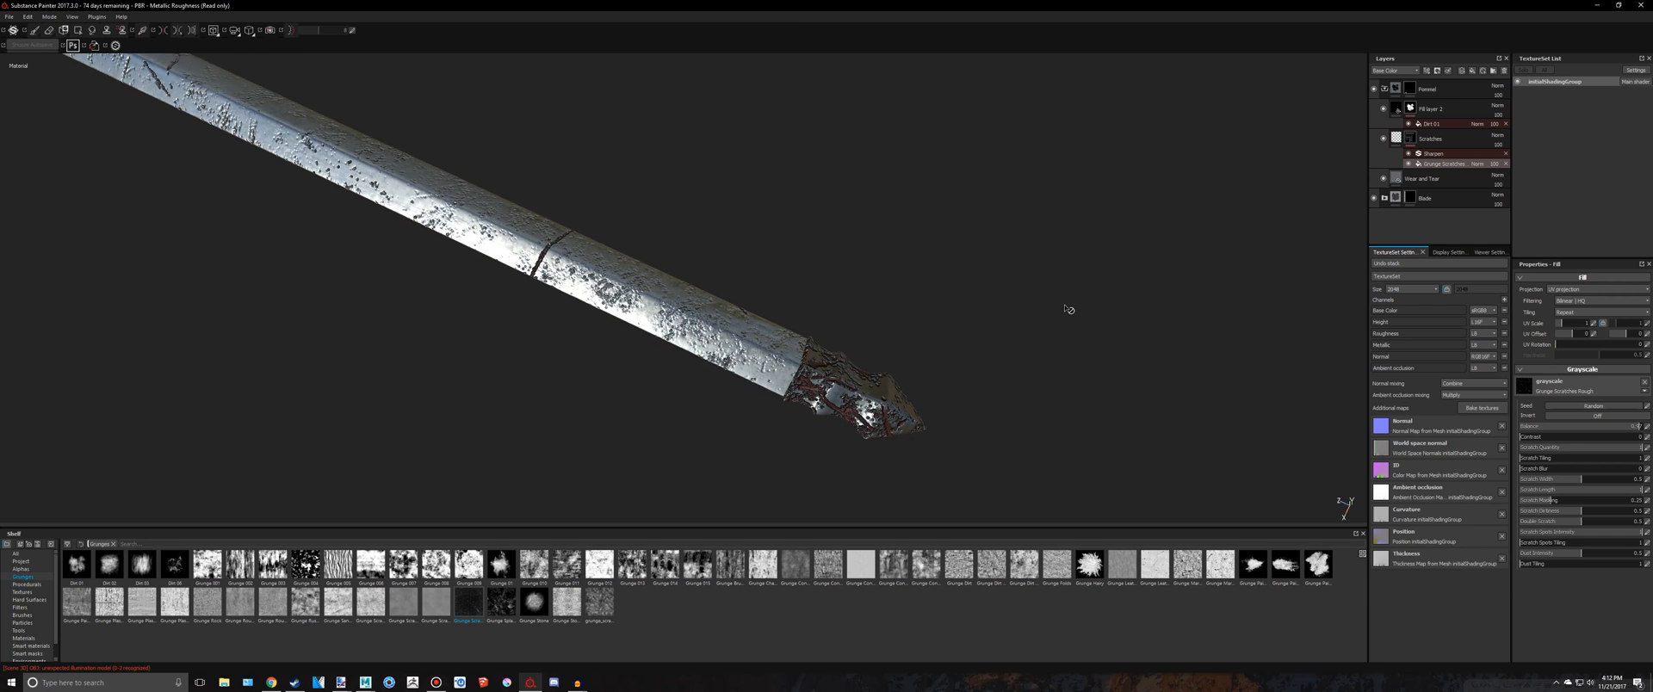
click(1429, 178)
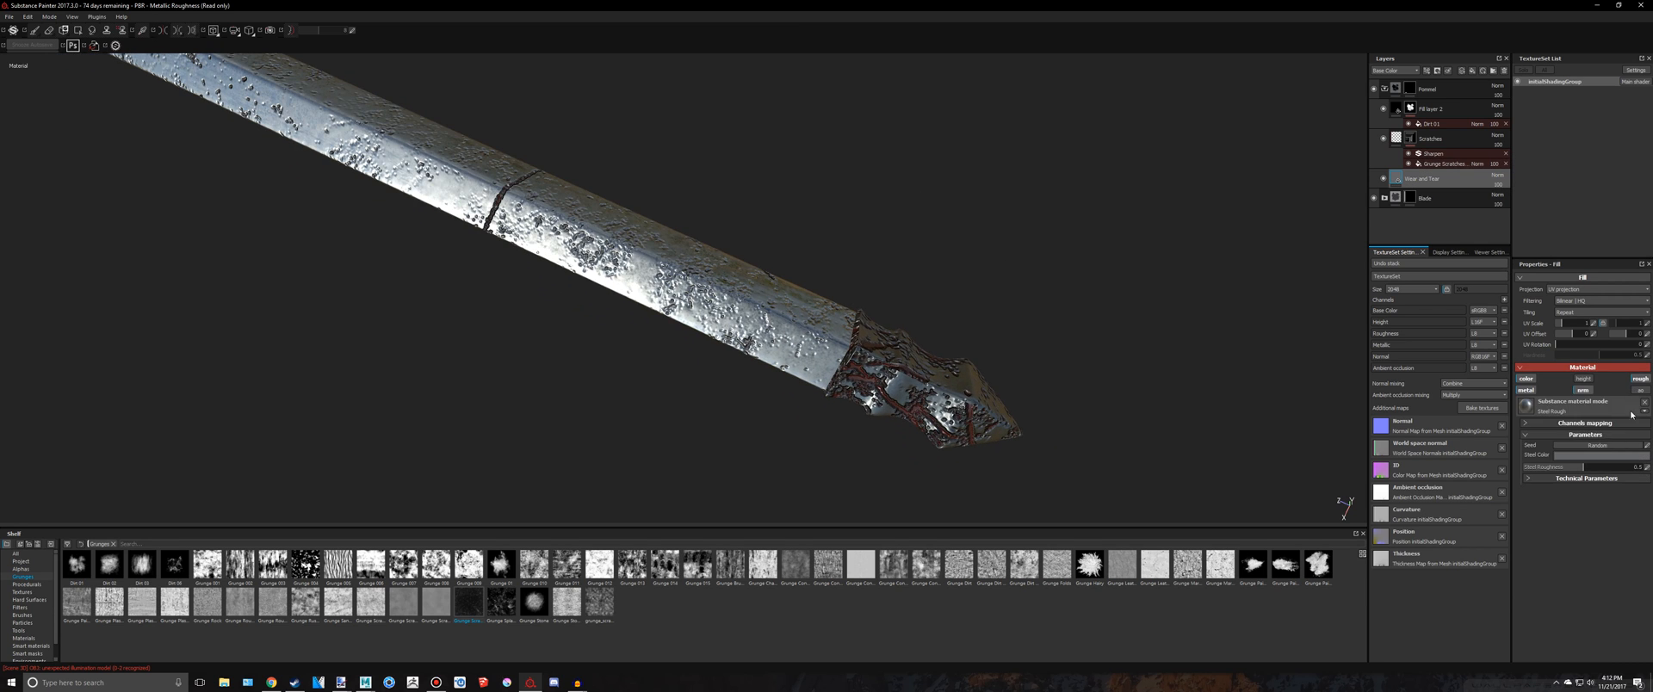
click(1620, 456)
drag(1632, 477, 1631, 469)
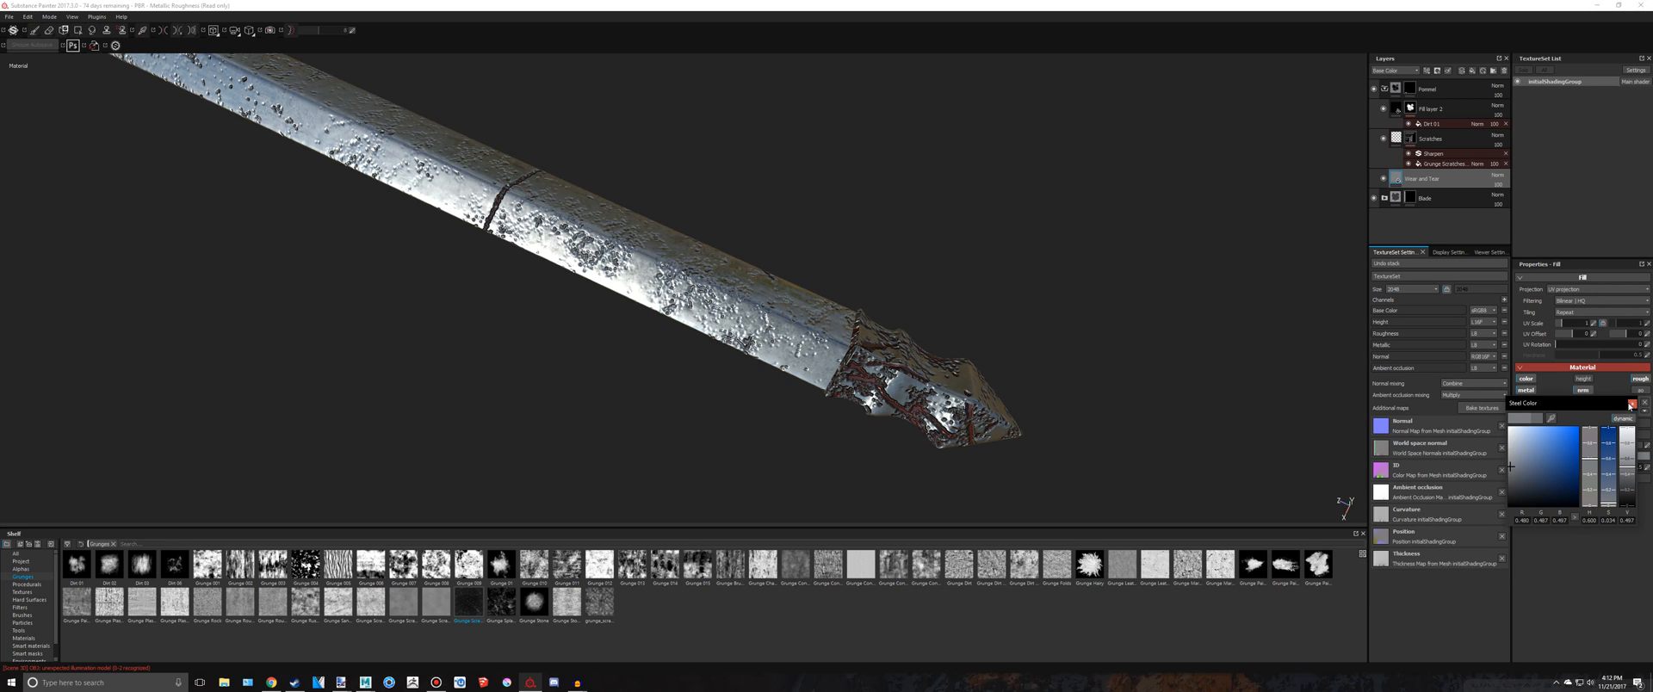
click(1631, 403)
Set a low contrast and about half scratch quantity for the Grunge Scratches Rough fill on the Scratches mask, and randomize its seed twice
click(1433, 163)
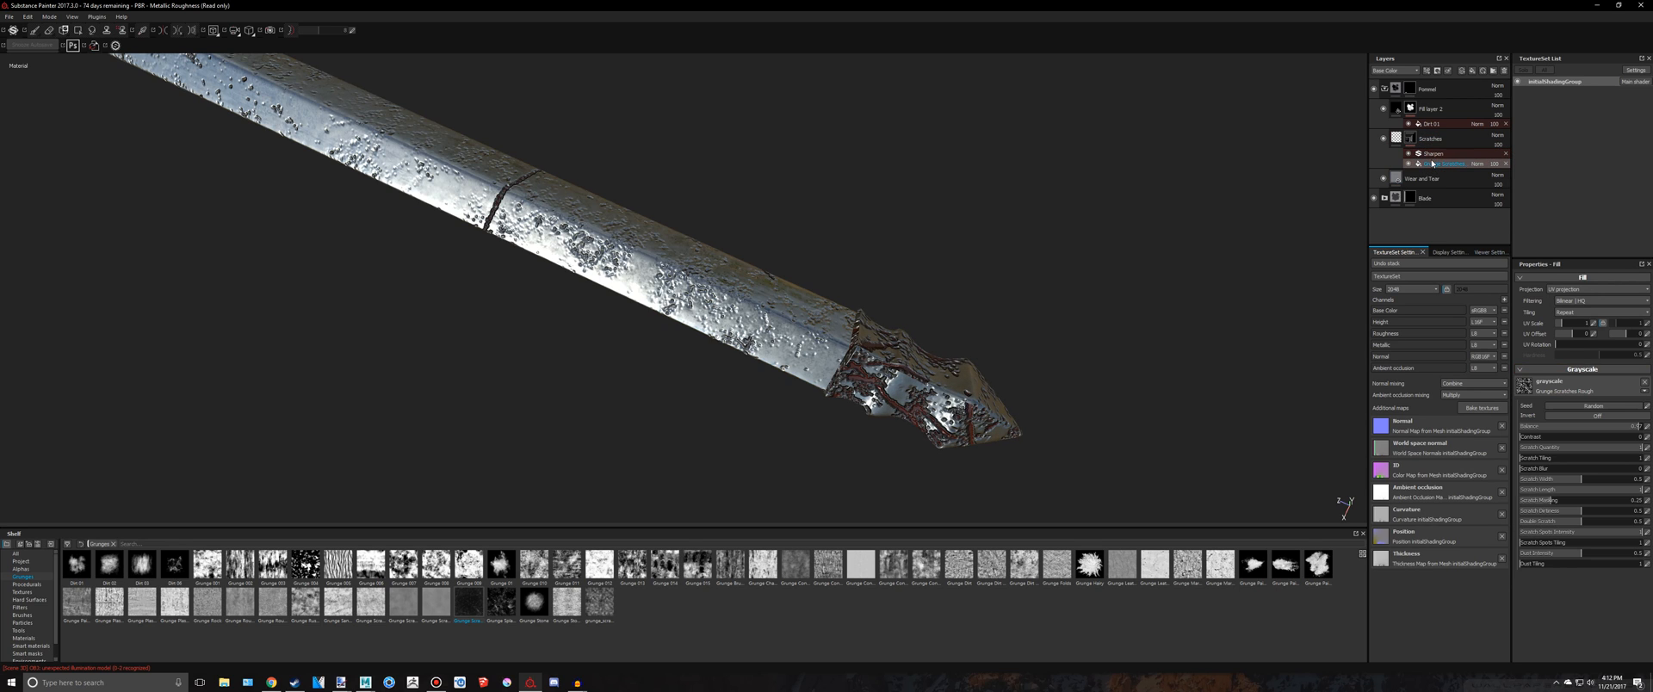
click(1409, 154)
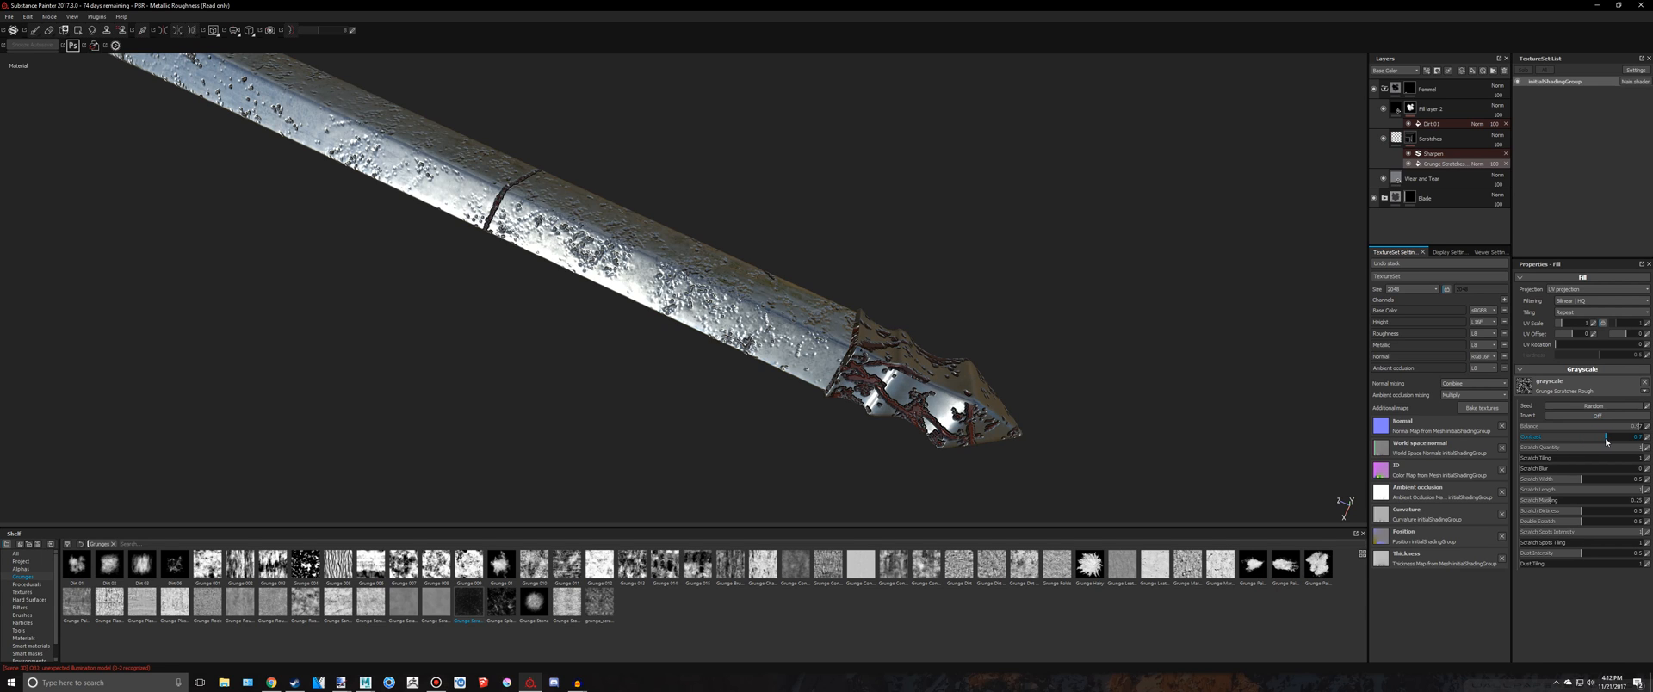
mouse_move(1605, 441)
mouse_down()
mouse_move(1519, 437)
mouse_move(1580, 448)
mouse_up()
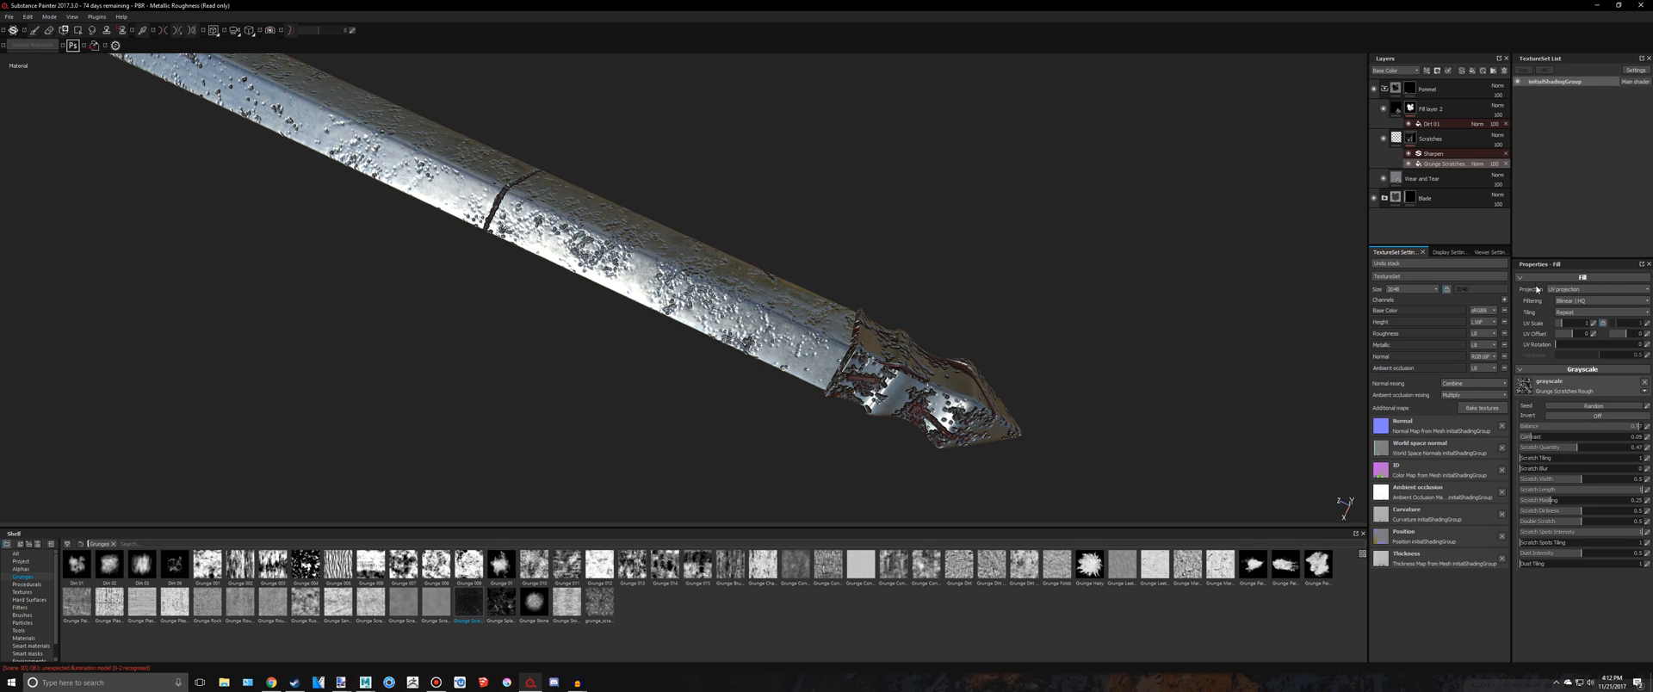
click(1593, 405)
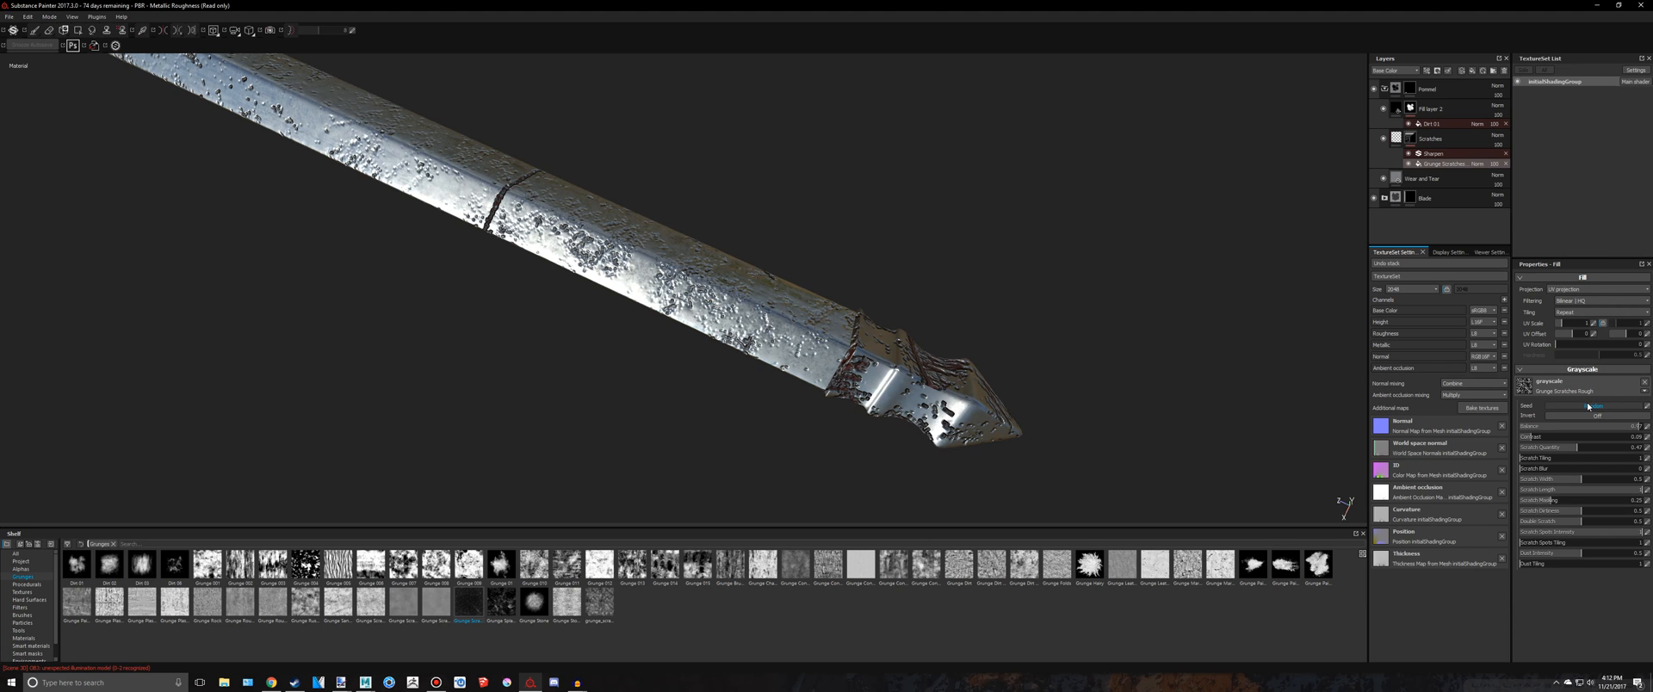
click(1588, 405)
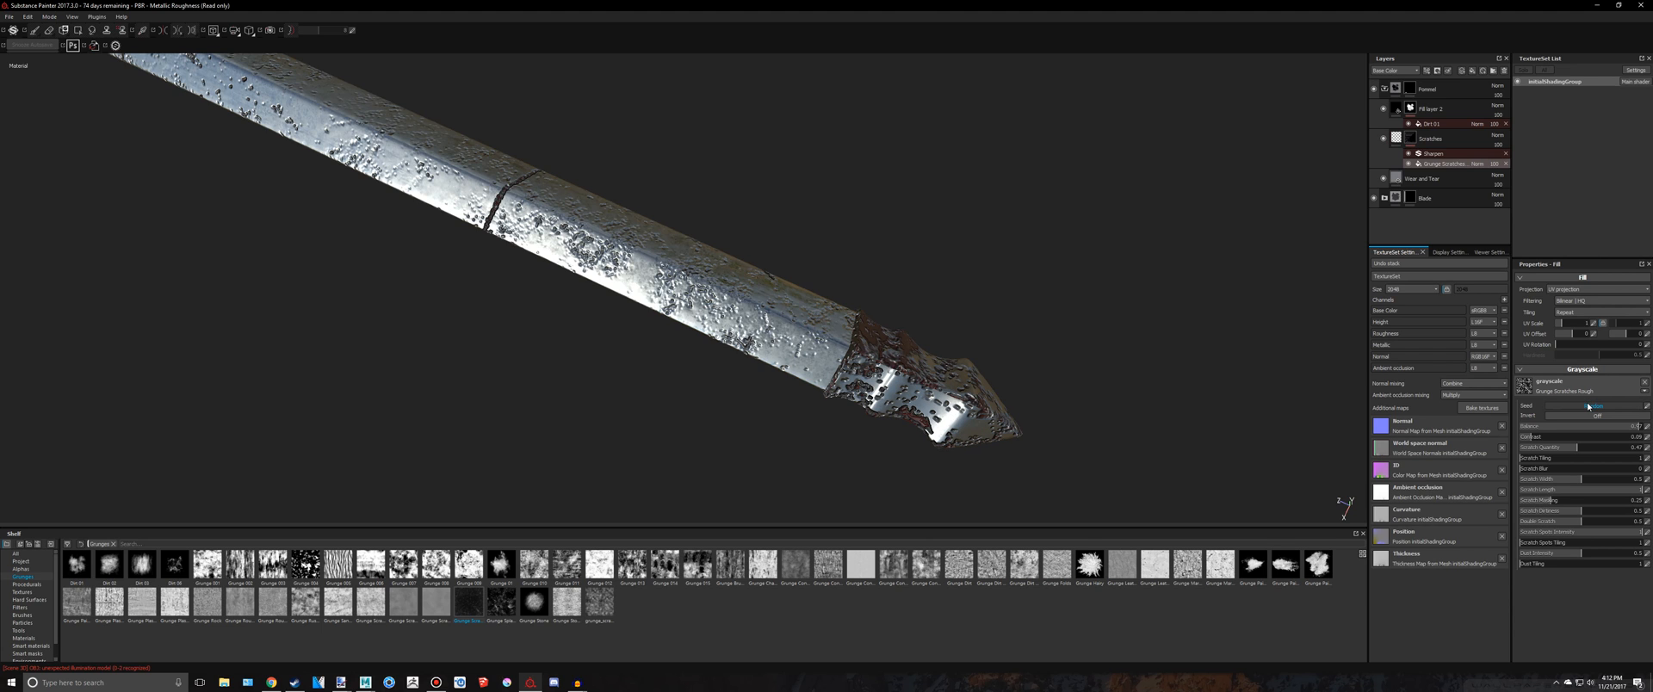
Set the texture set size to 4096
mouse_move(1129, 260)
alt+right_down()
mouse_move(1094, 239)
mouse_move(1117, 250)
alt+right_up()
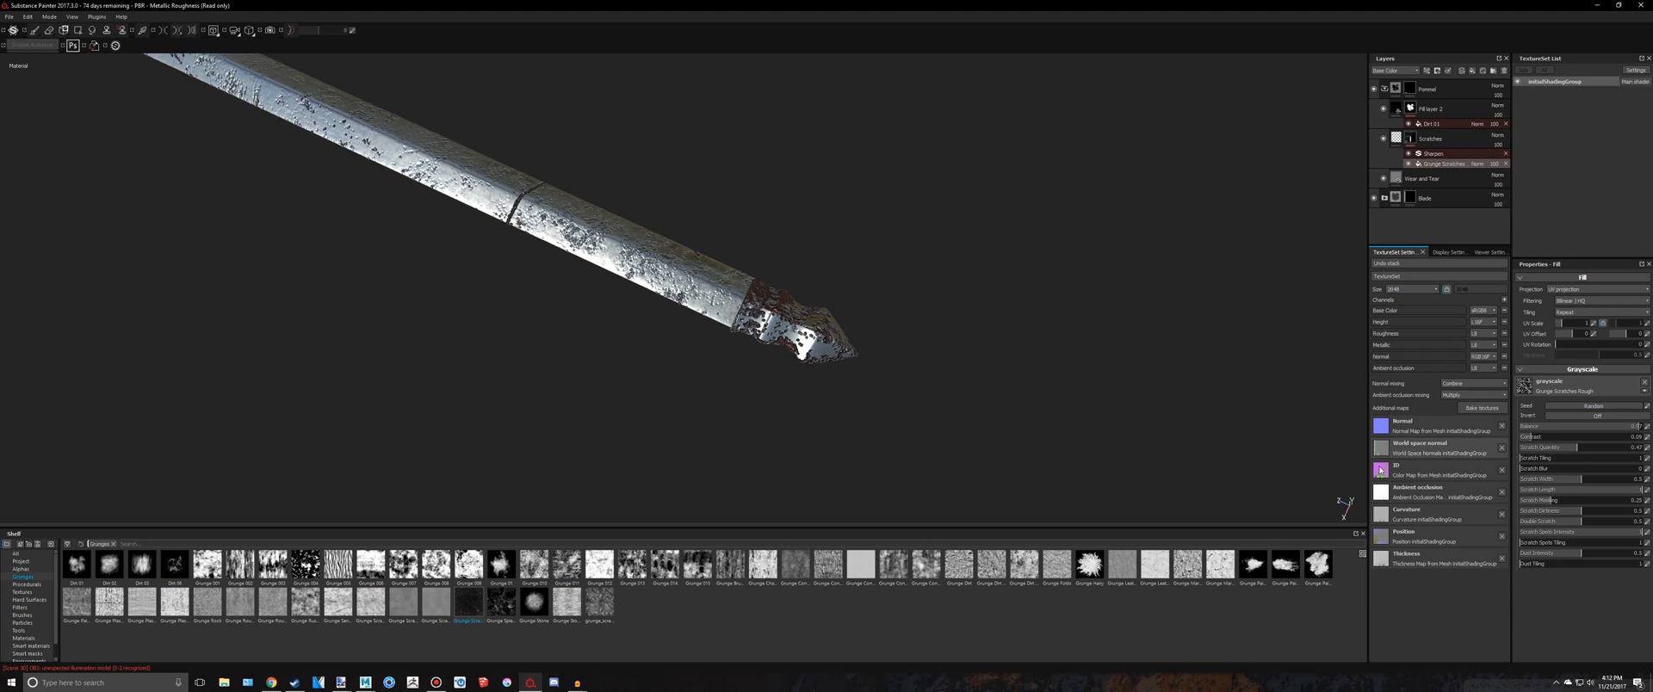
click(1412, 289)
click(1394, 328)
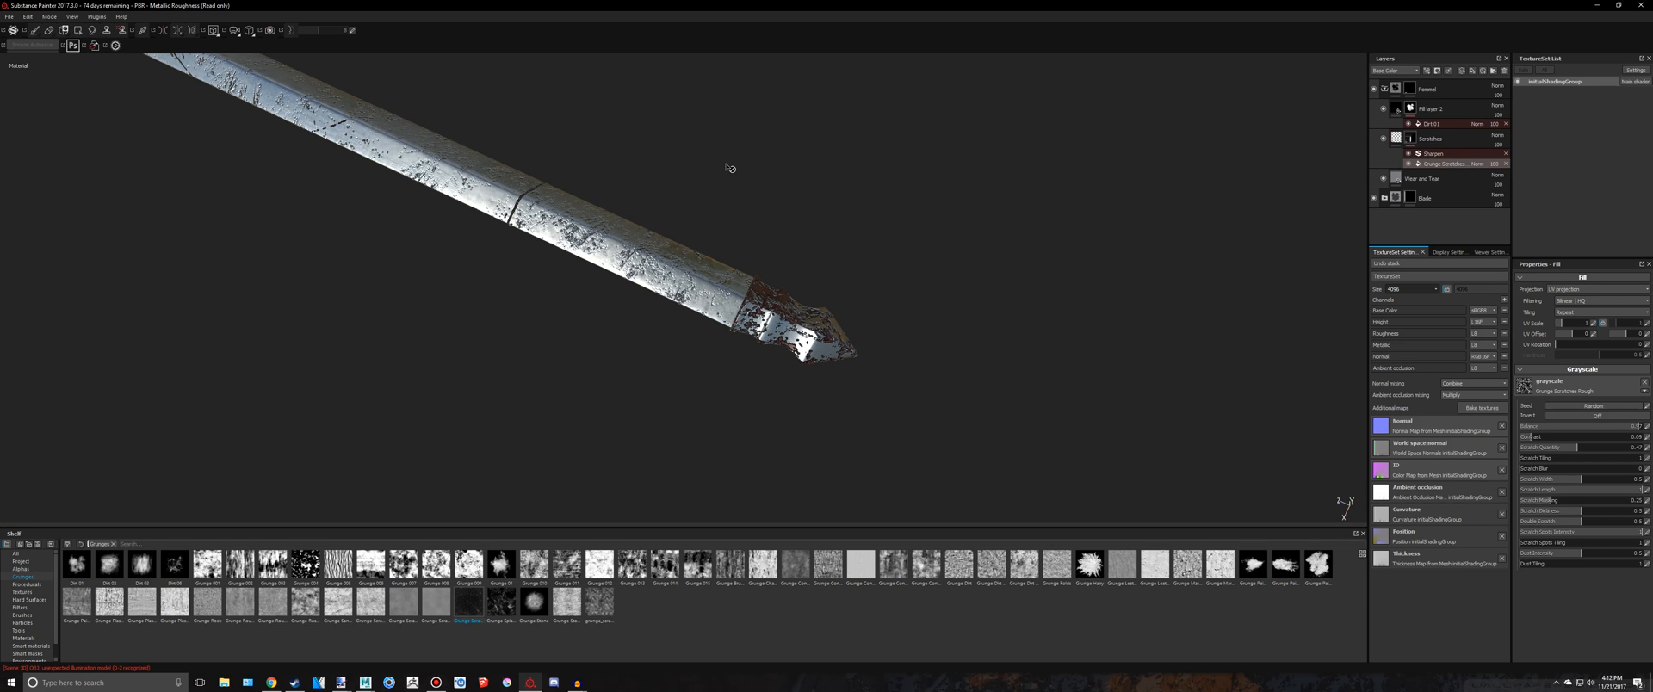
Collapse the layer folder that holds the tip's layers and bring the sword's handle into view
alt+drag(948, 309, 724, 268)
alt+right_drag(721, 268, 854, 289)
alt+middle_drag(848, 287, 327, 288)
alt+right_drag(945, 302, 1047, 287)
click(1384, 89)
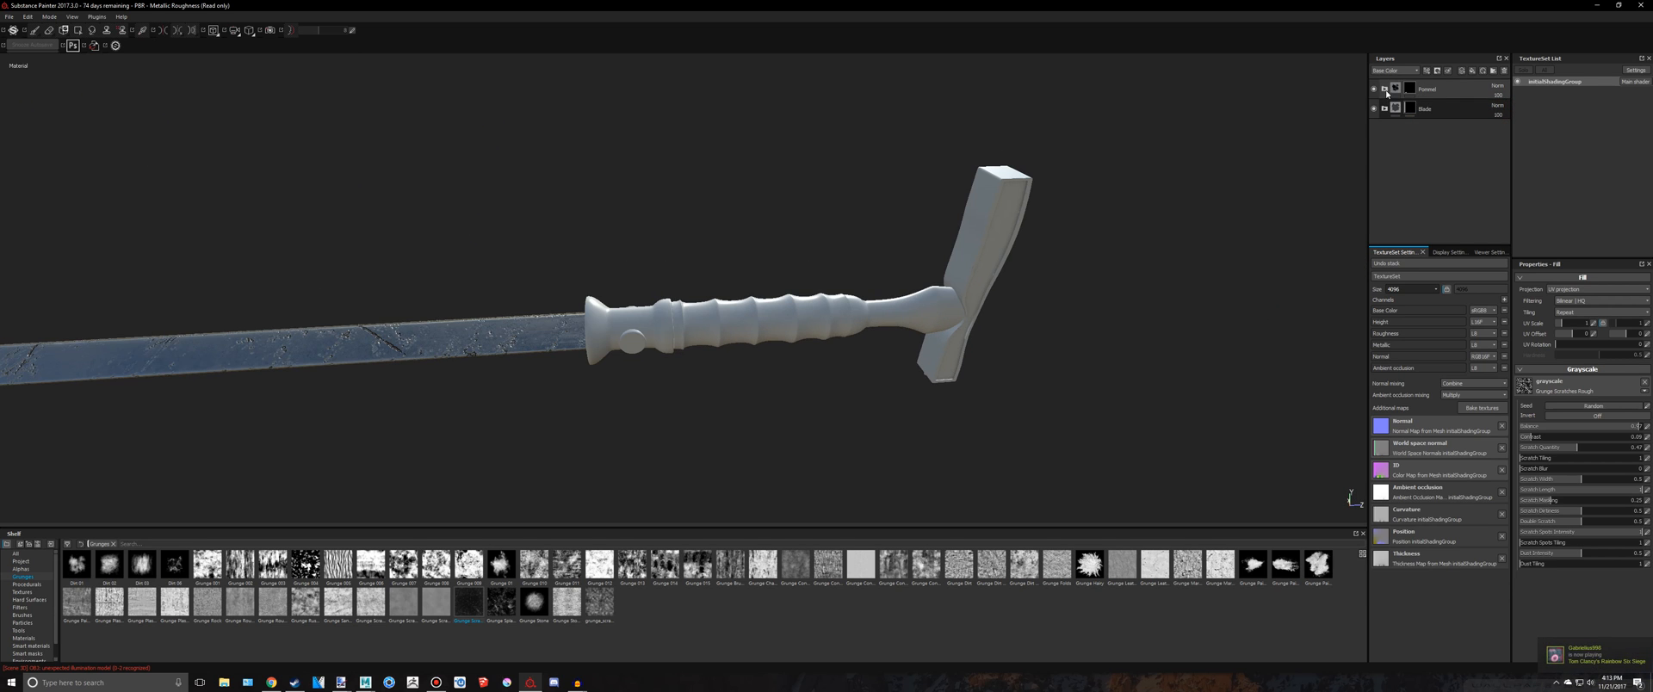
Switch to the browser and look through the Bloodborne transforming cane images for a reference that shows the cane's handle
key(alt+Tab)
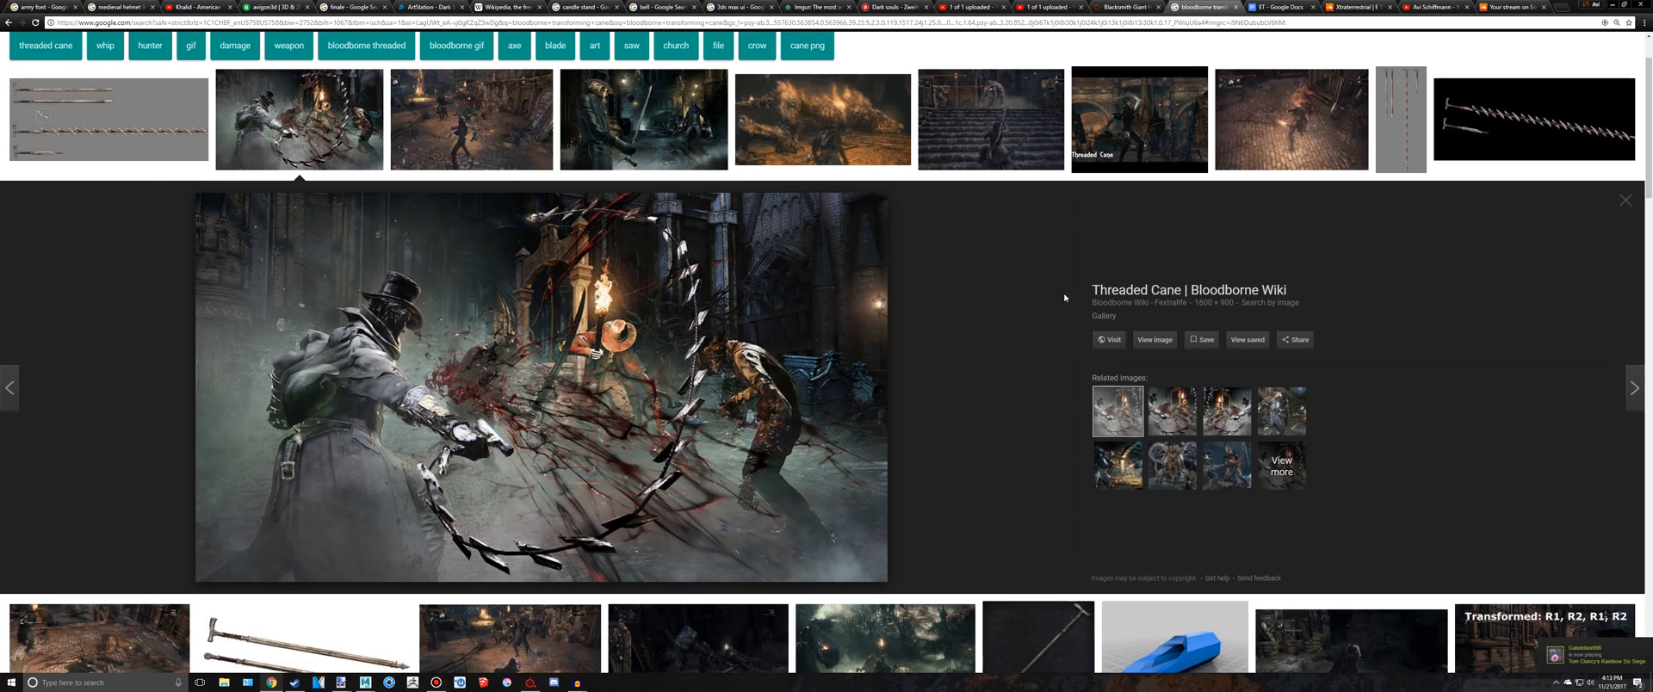
click(459, 161)
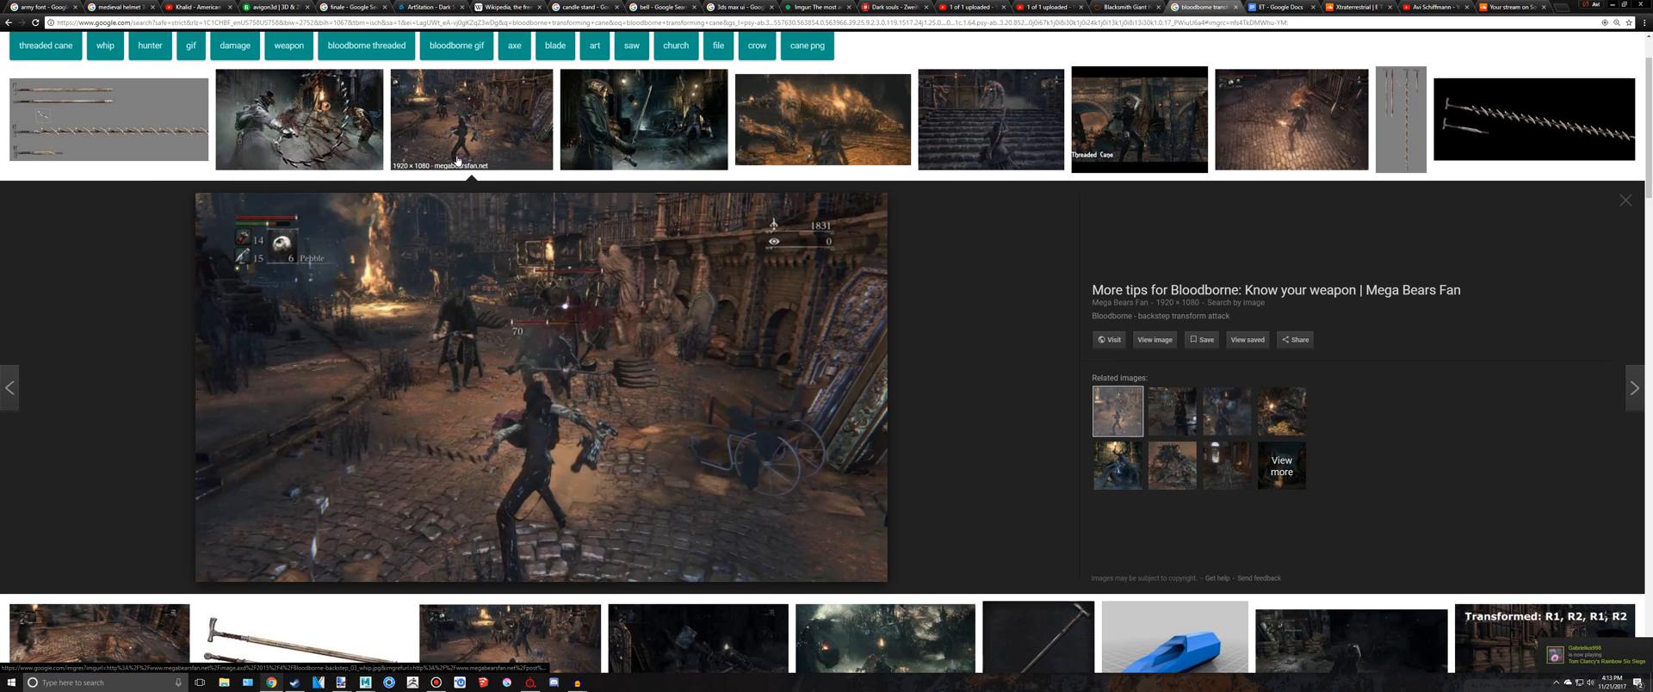
click(578, 146)
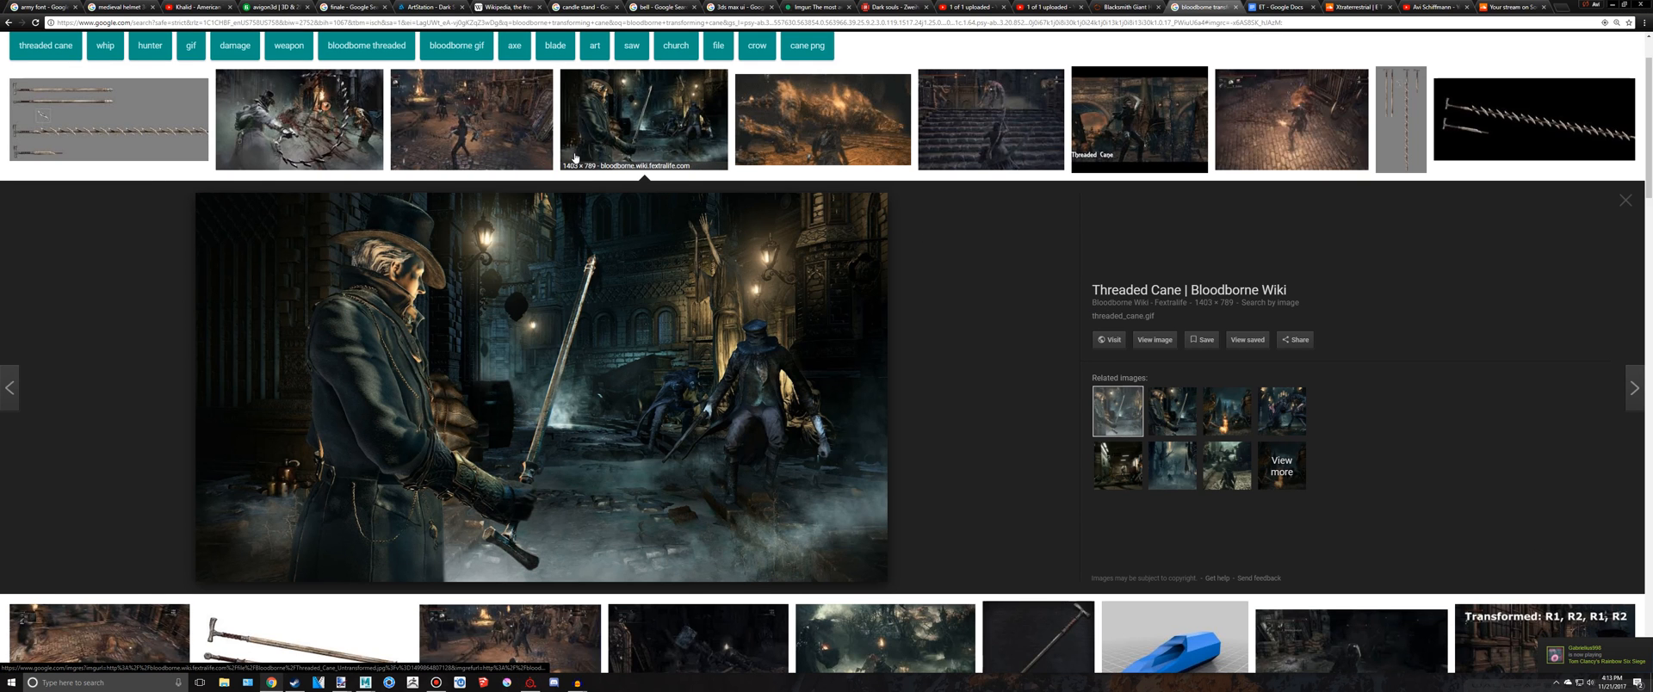
click(324, 123)
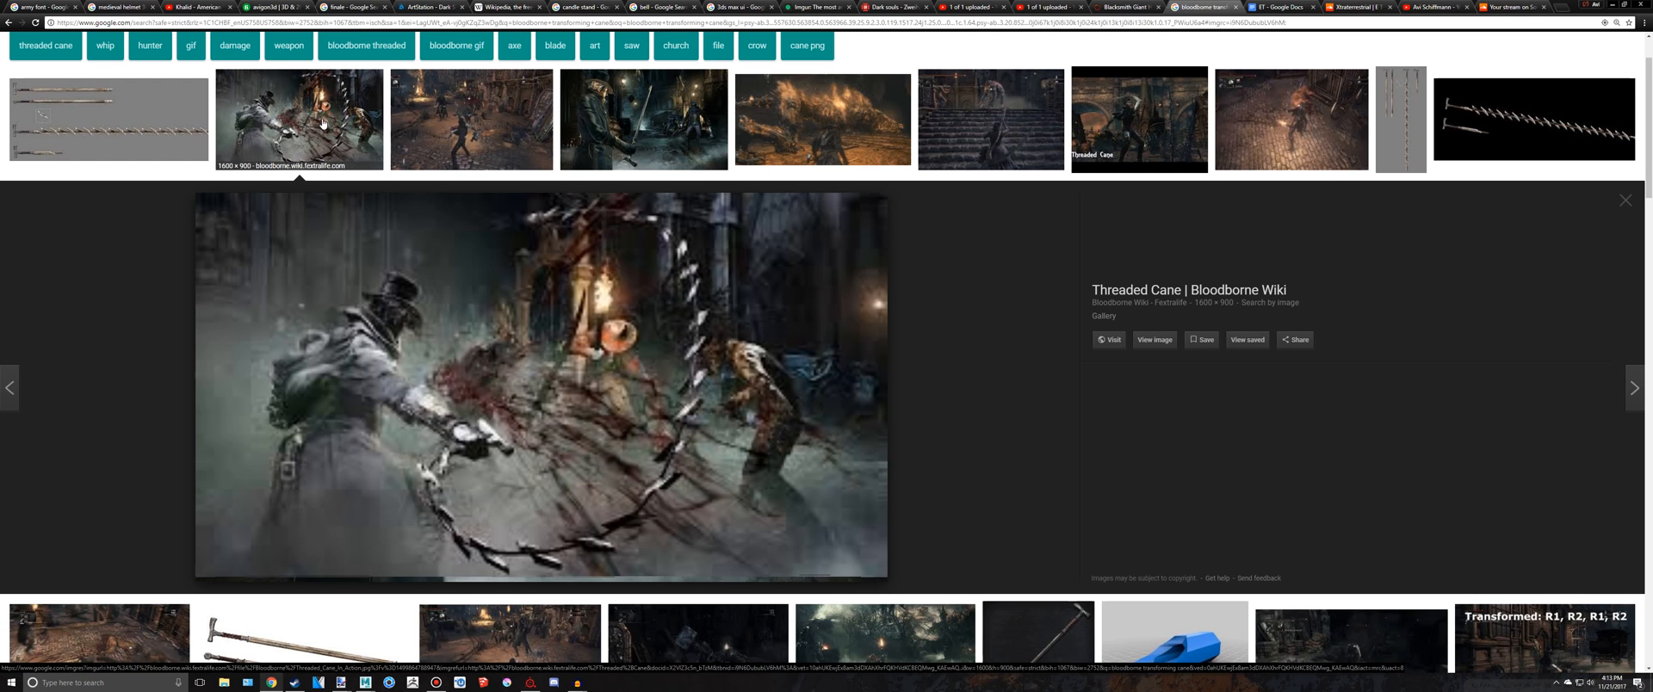
scroll(324, 129, up, 1)
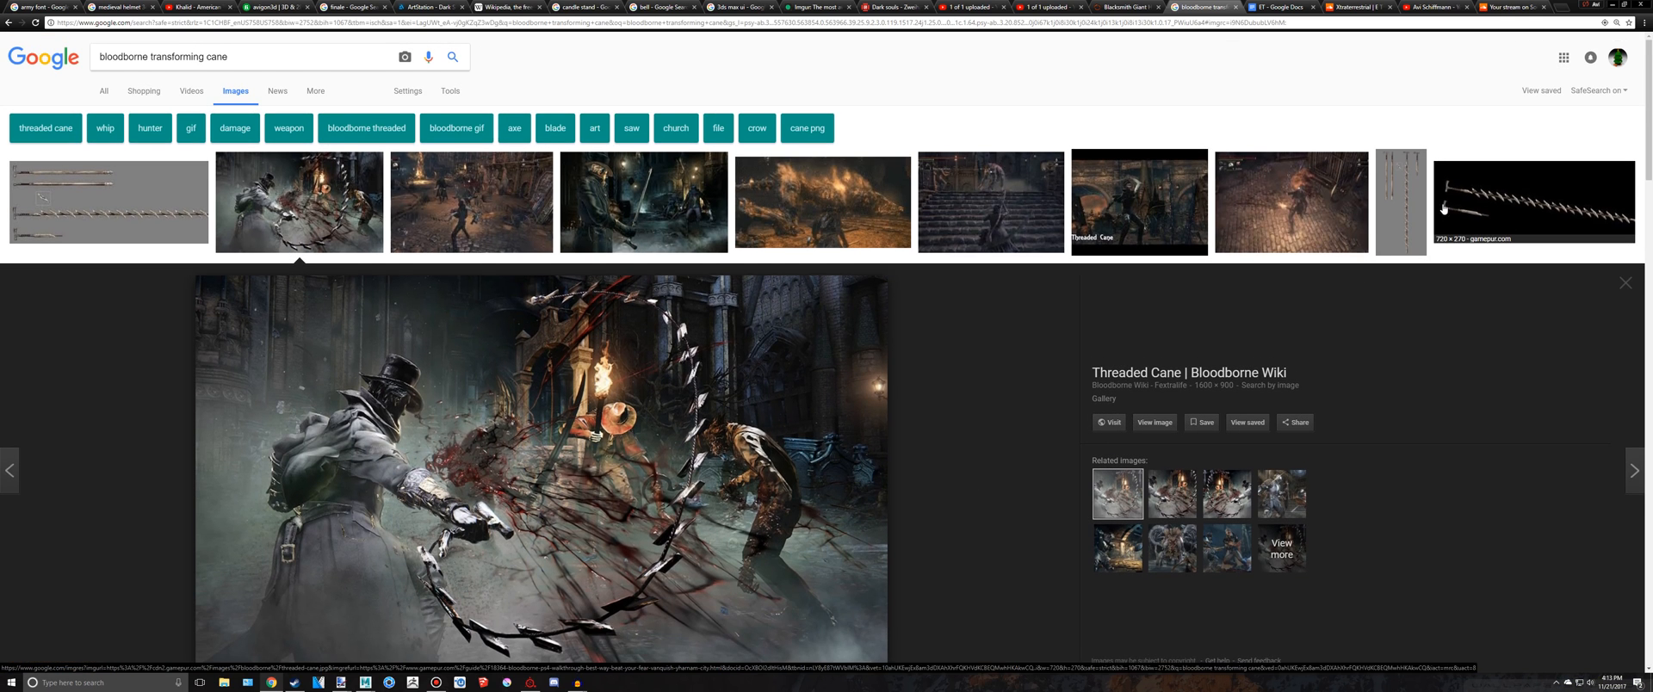
click(1401, 202)
scroll(1172, 419, down, 1)
click(1172, 418)
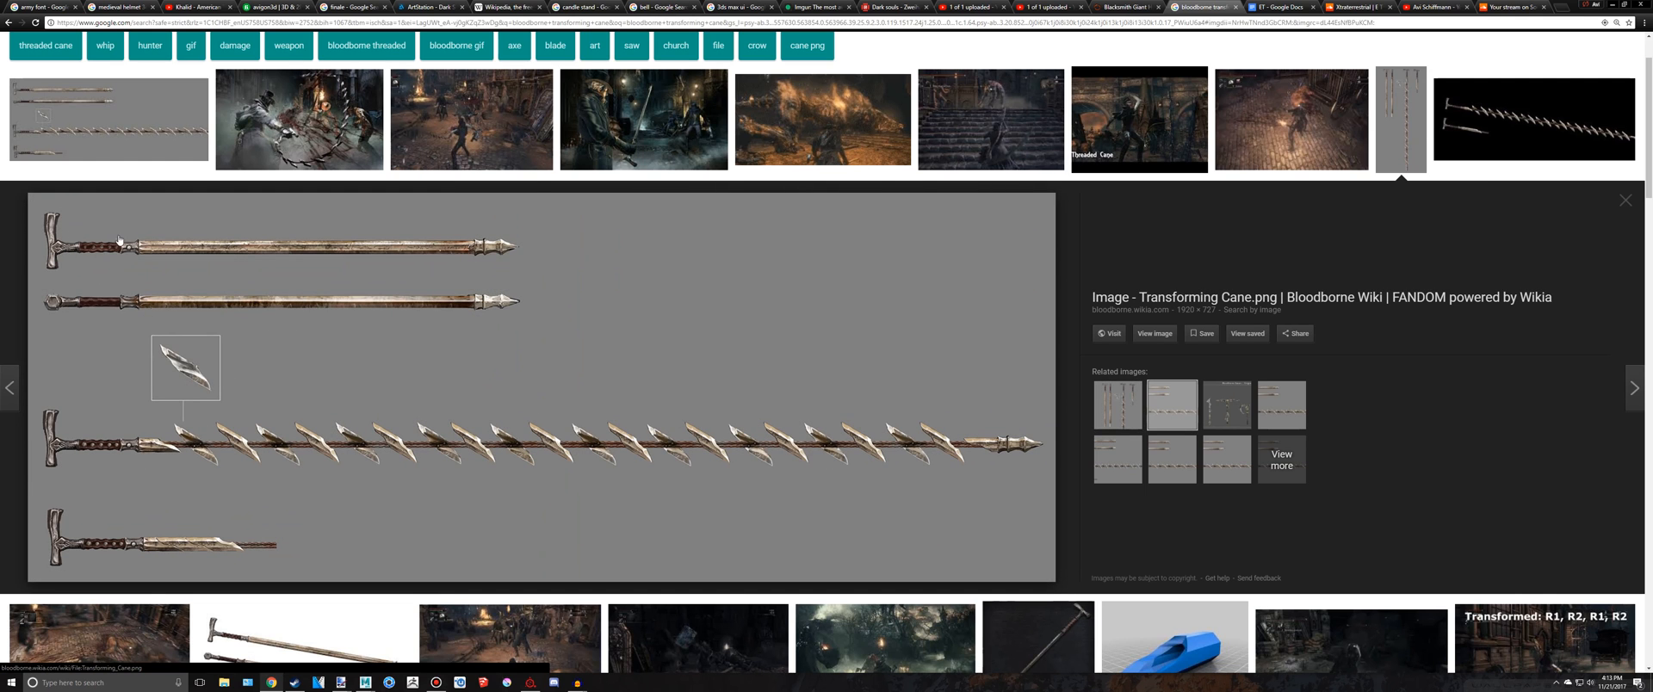
Back in Substance Painter, add a new folder at the top of the layer stack and name it Handle
key(alt+Tab)
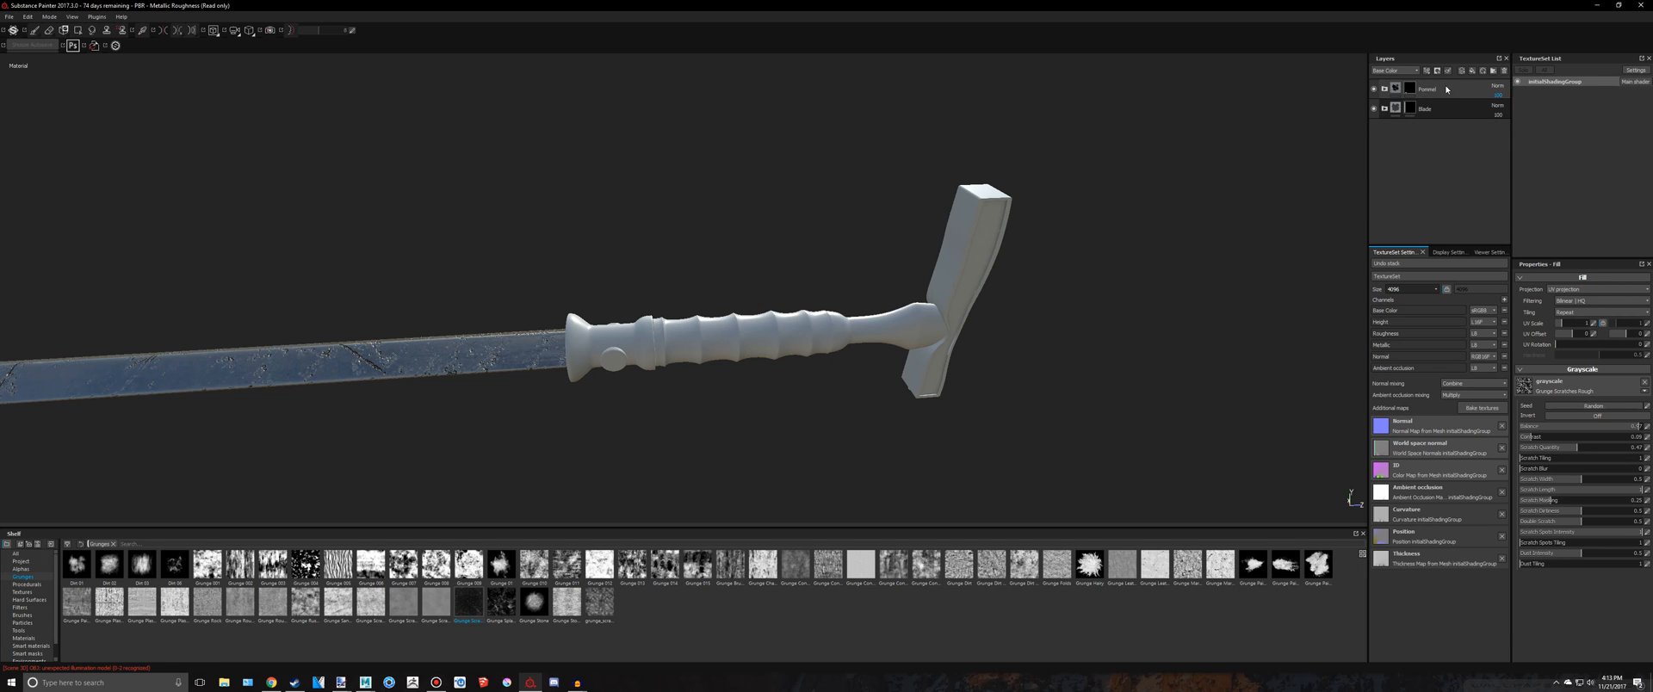
click(1495, 72)
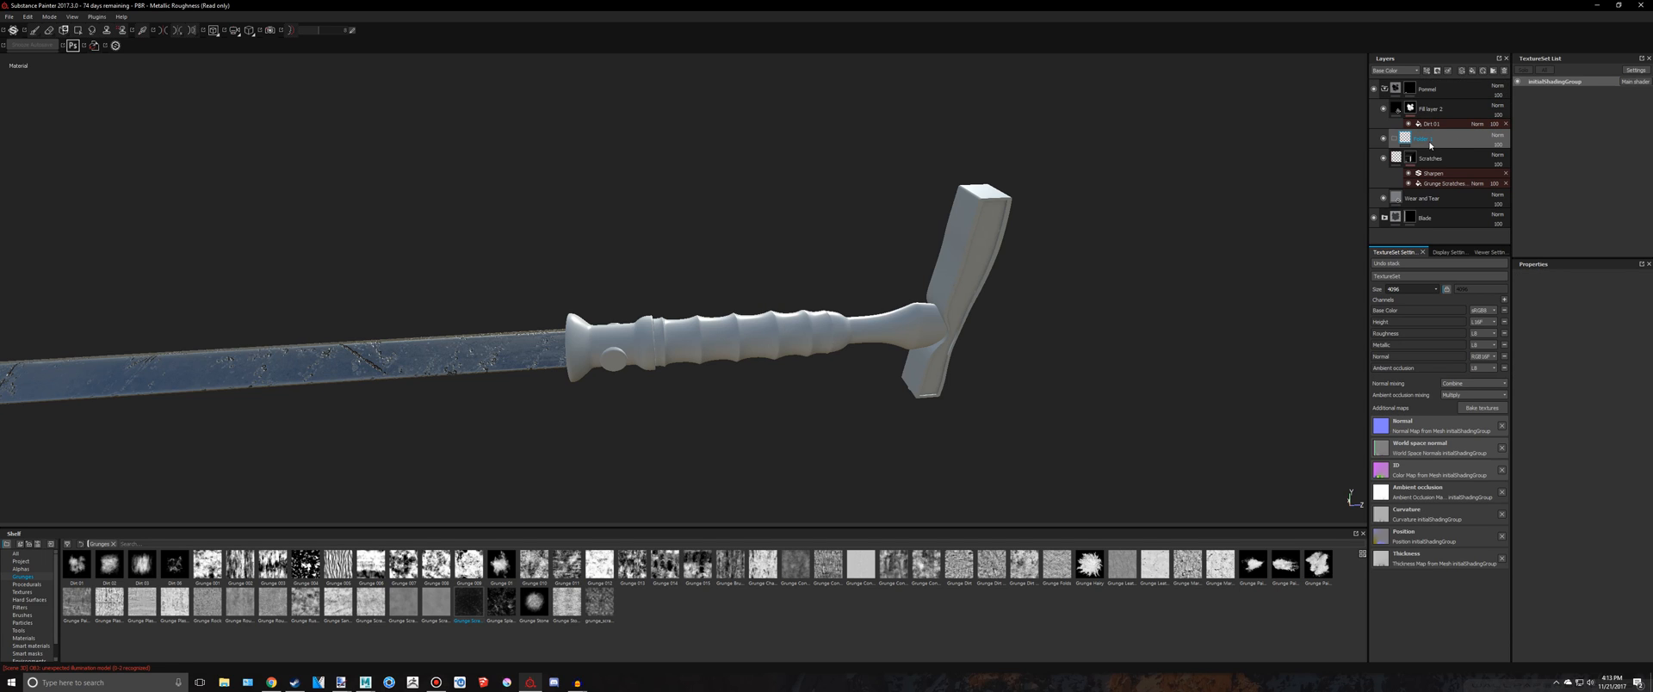
drag(1425, 143, 1418, 96)
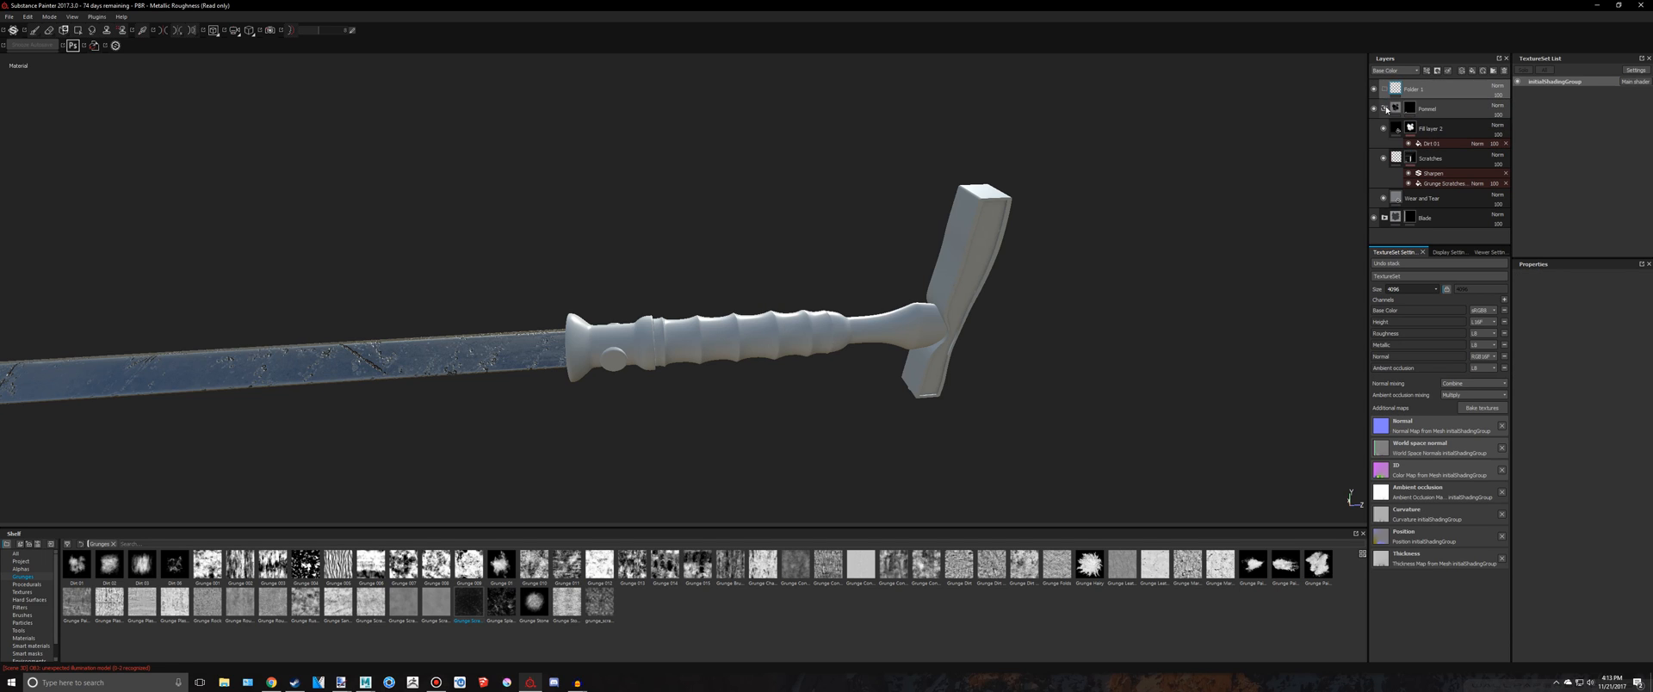
double_click(1416, 91)
text(Han)
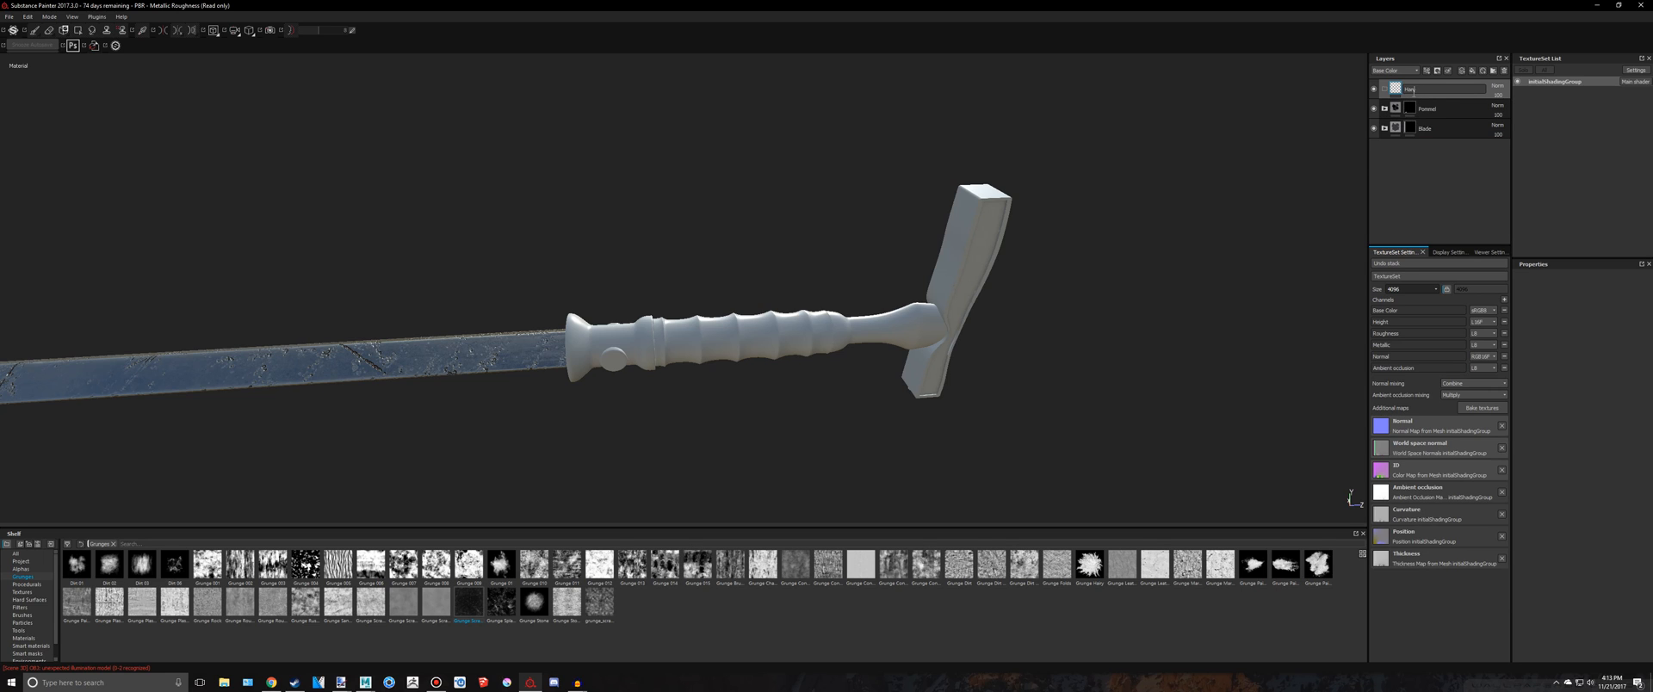
text(dle)
key(Return)
Browse the smart materials and add Steel Rust Surface to the Handle folder
click(31, 646)
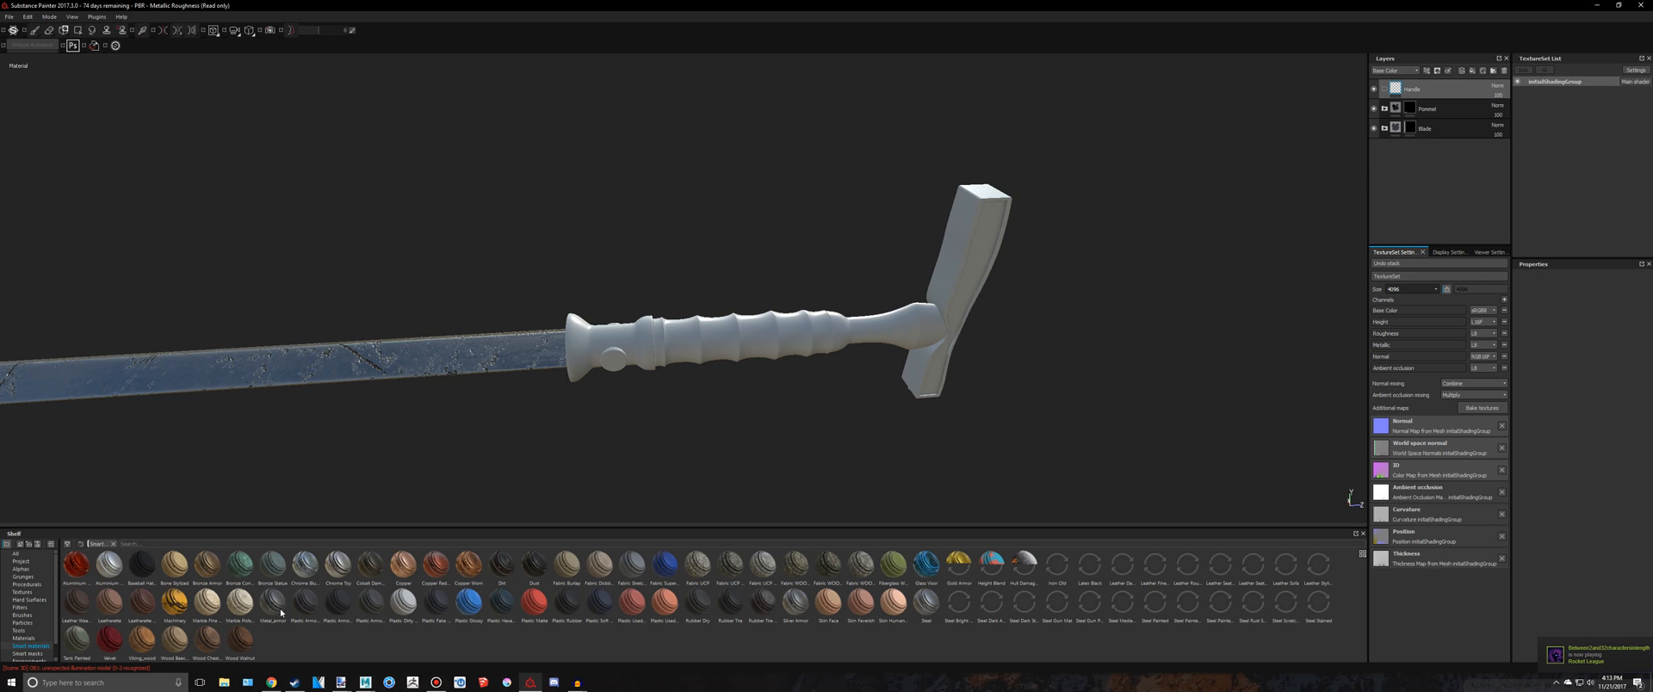
mouse_move(281, 612)
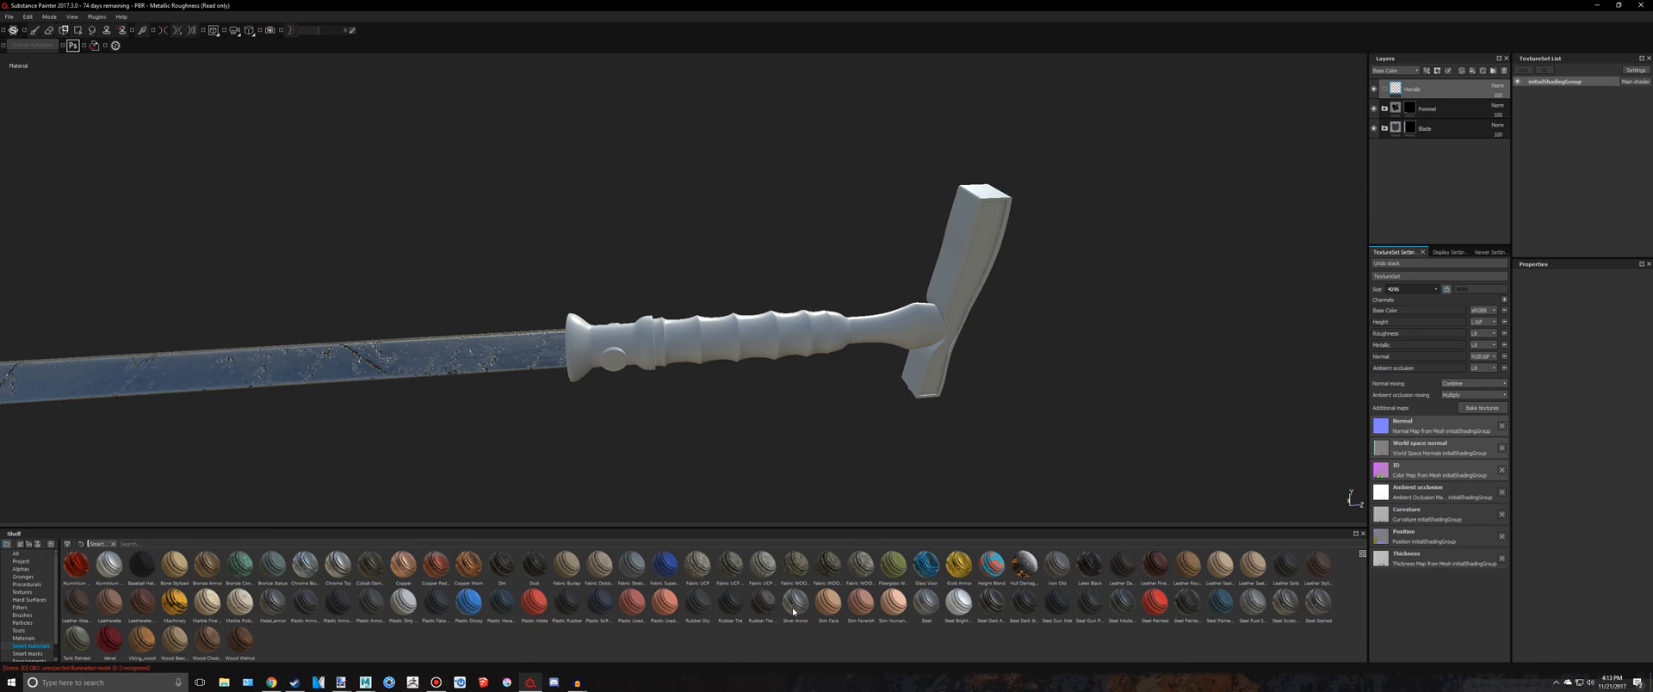
mouse_move(794, 612)
drag(794, 612, 1040, 378)
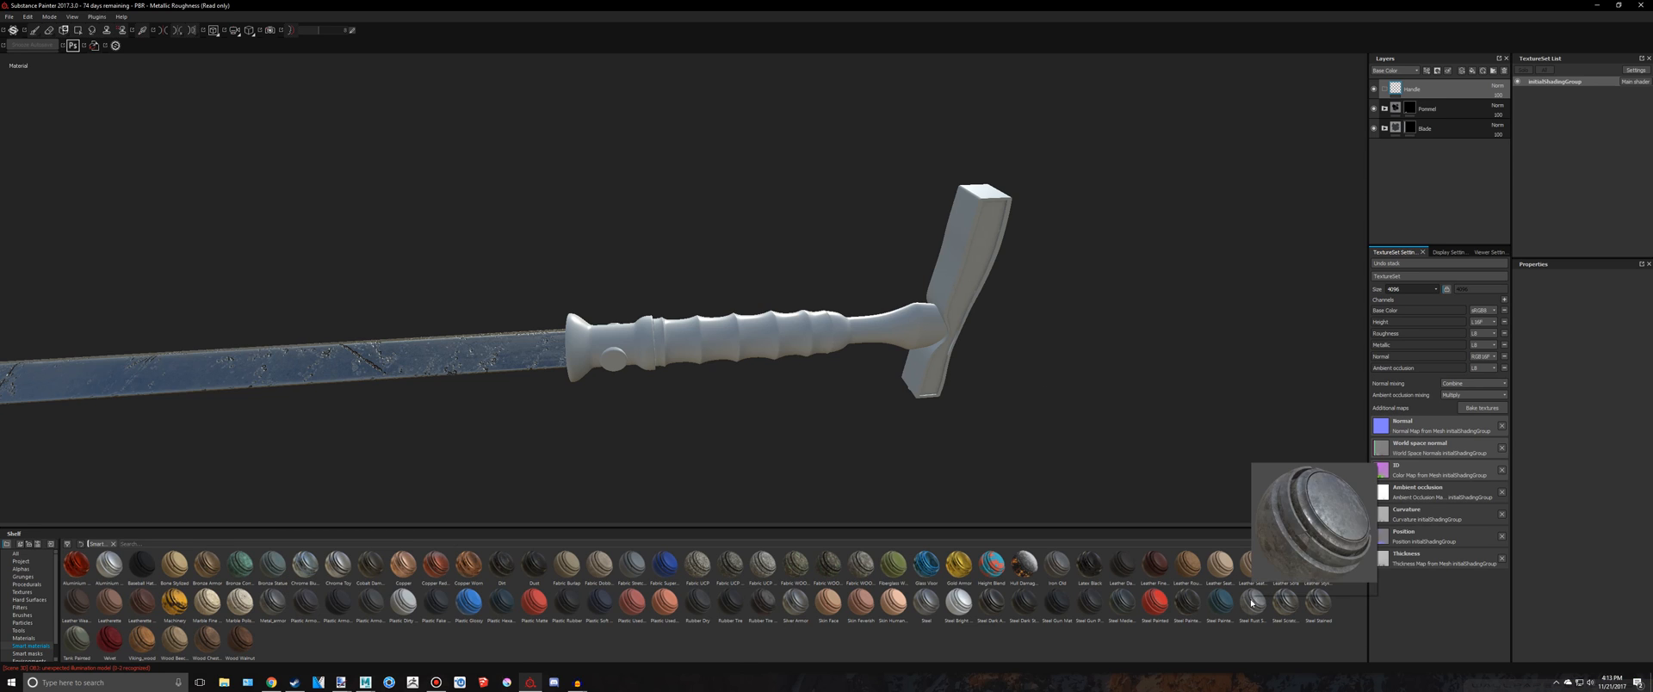
mouse_move(1305, 601)
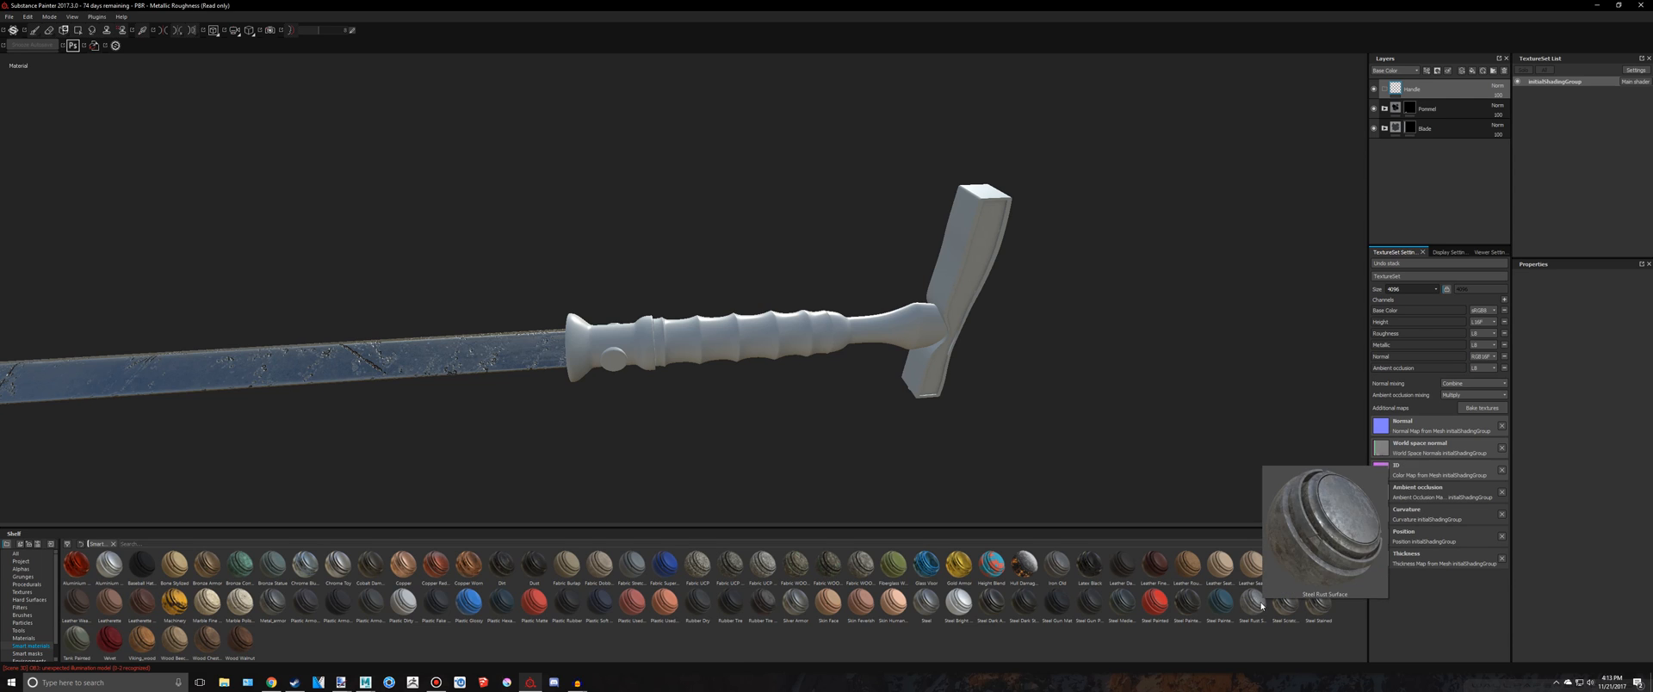
drag(1253, 601, 1444, 87)
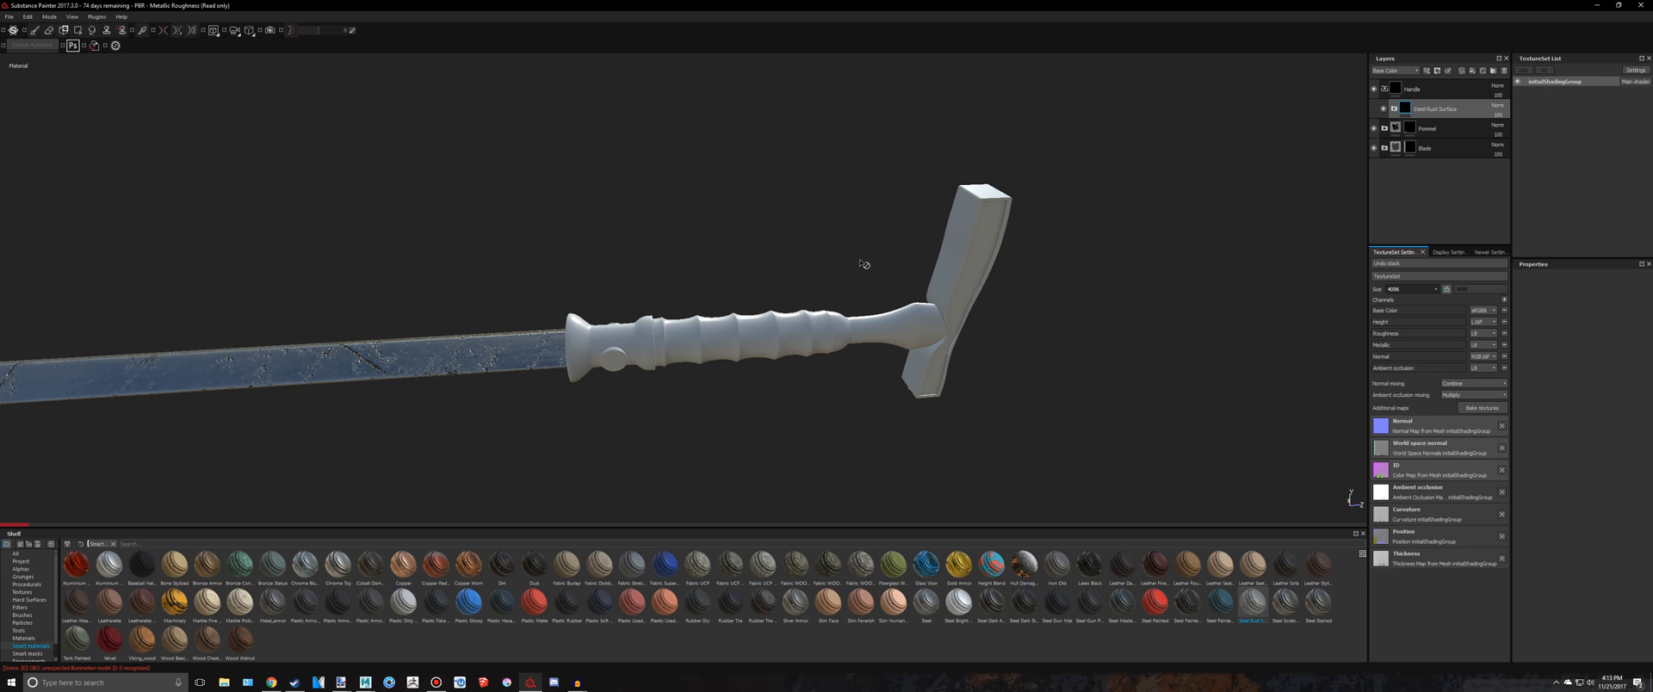
Check the steel material on the handle and add a black mask to the Handle folder
scroll(864, 265, up, 2)
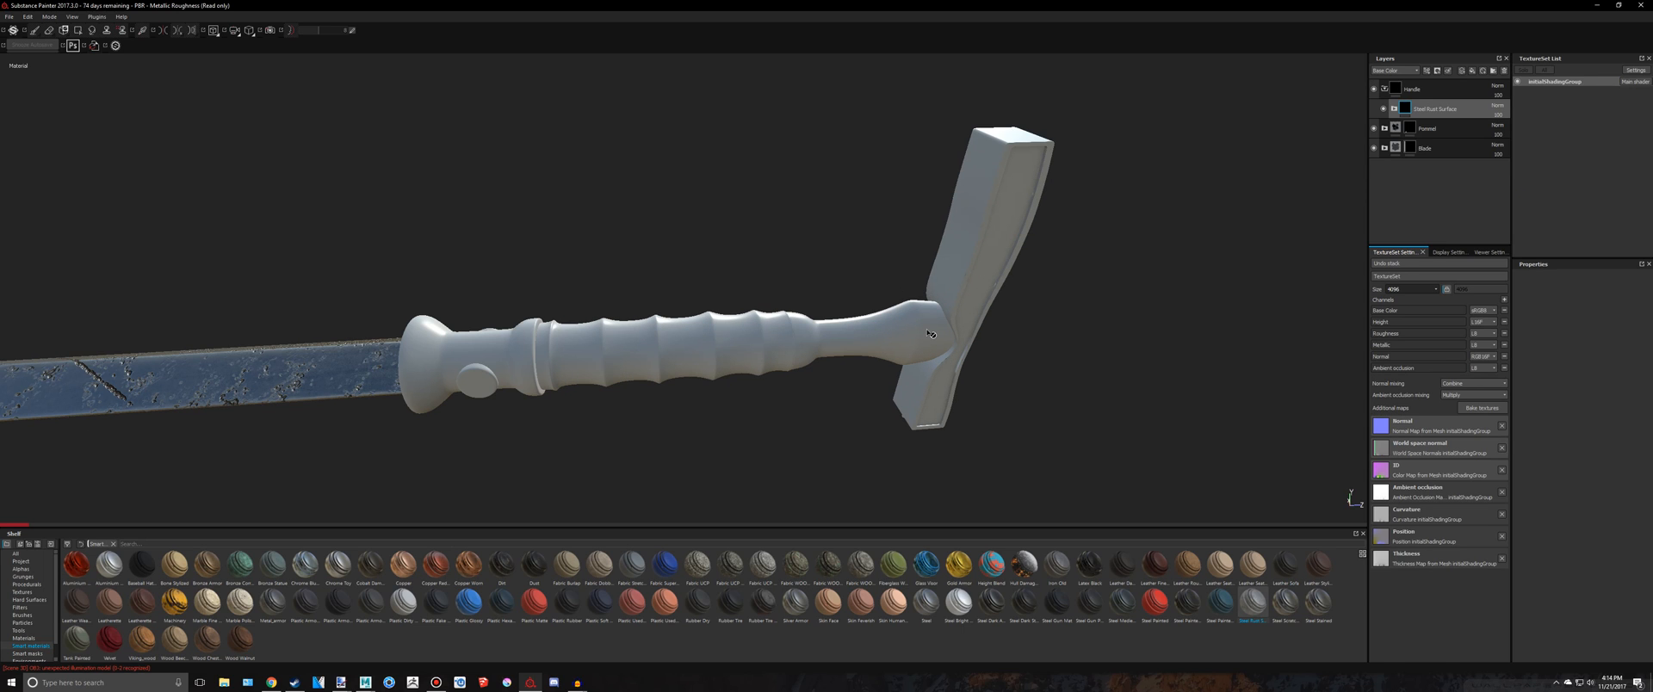
alt+drag(931, 331, 896, 348)
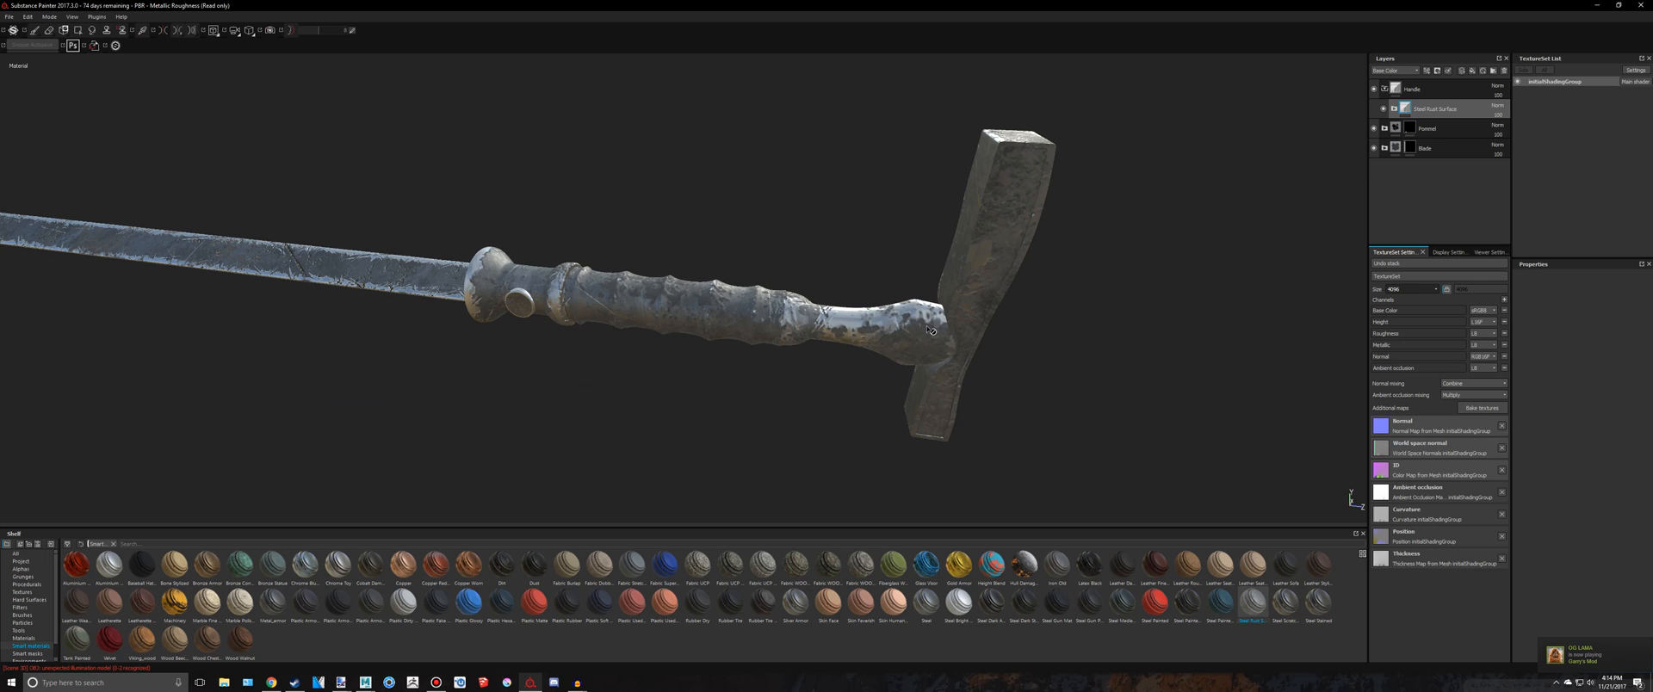
click(1416, 89)
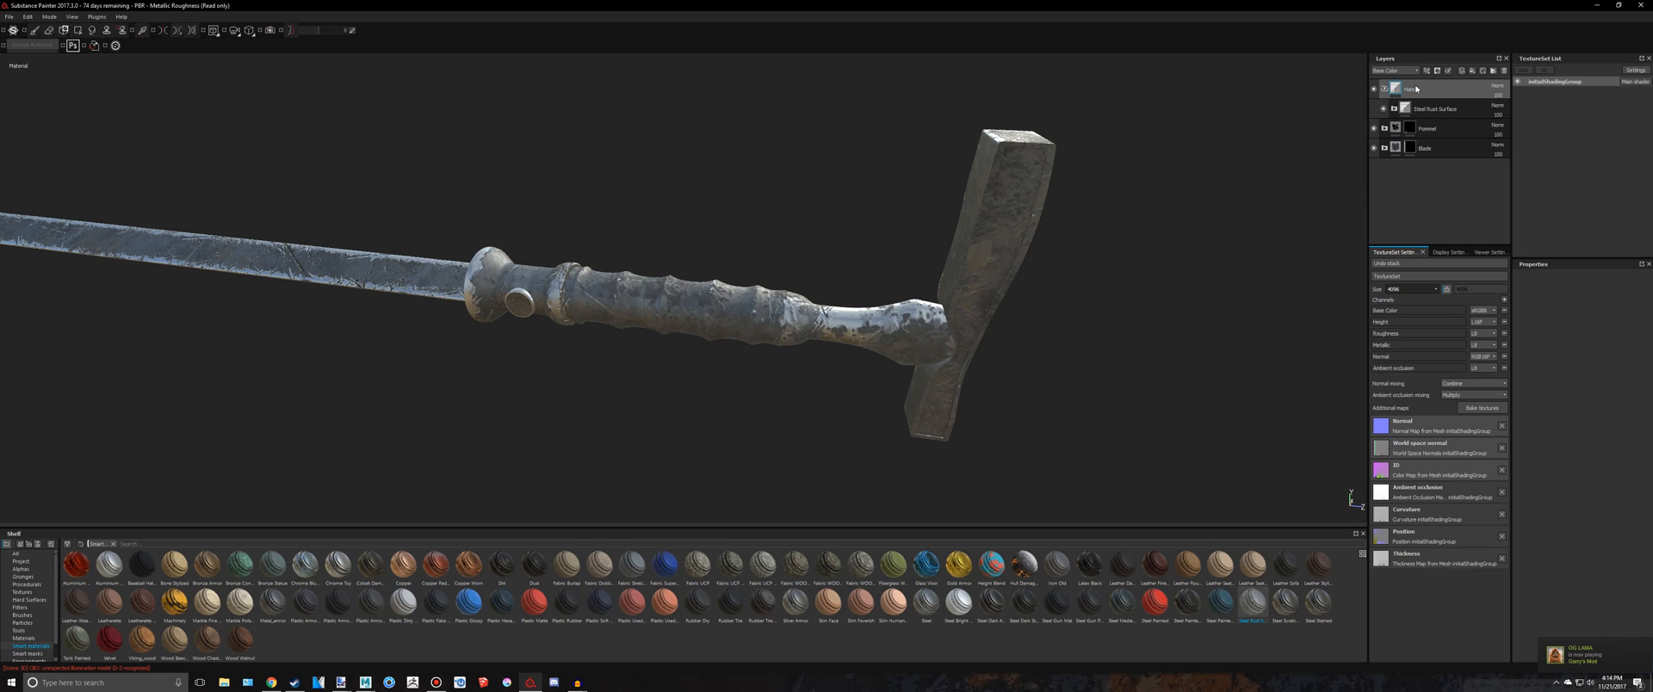
right_click(1417, 92)
click(1463, 104)
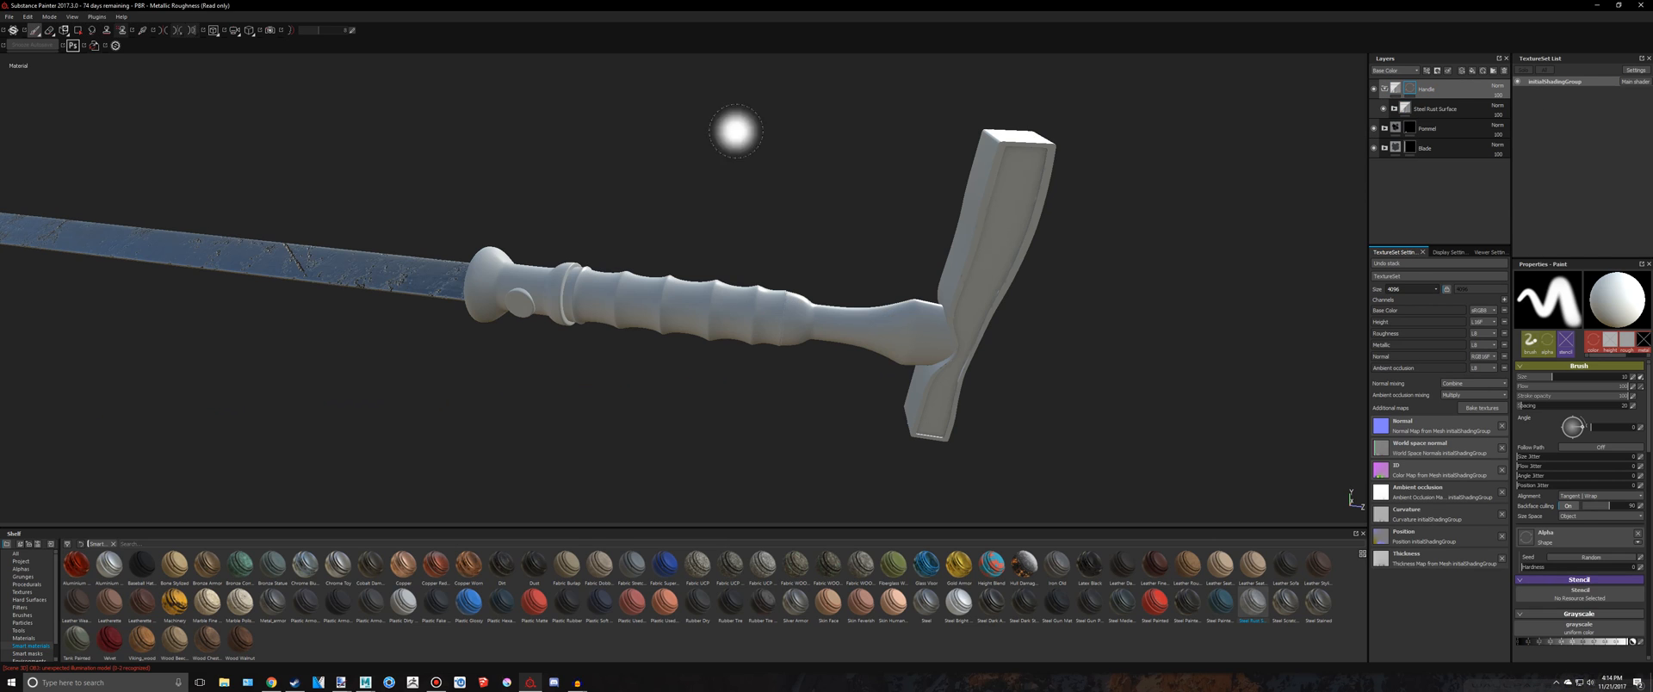
Use Polygon Fill in mesh mode to reveal the steel on the handle's crossbar, neck and blade-side collar in the mask
click(77, 30)
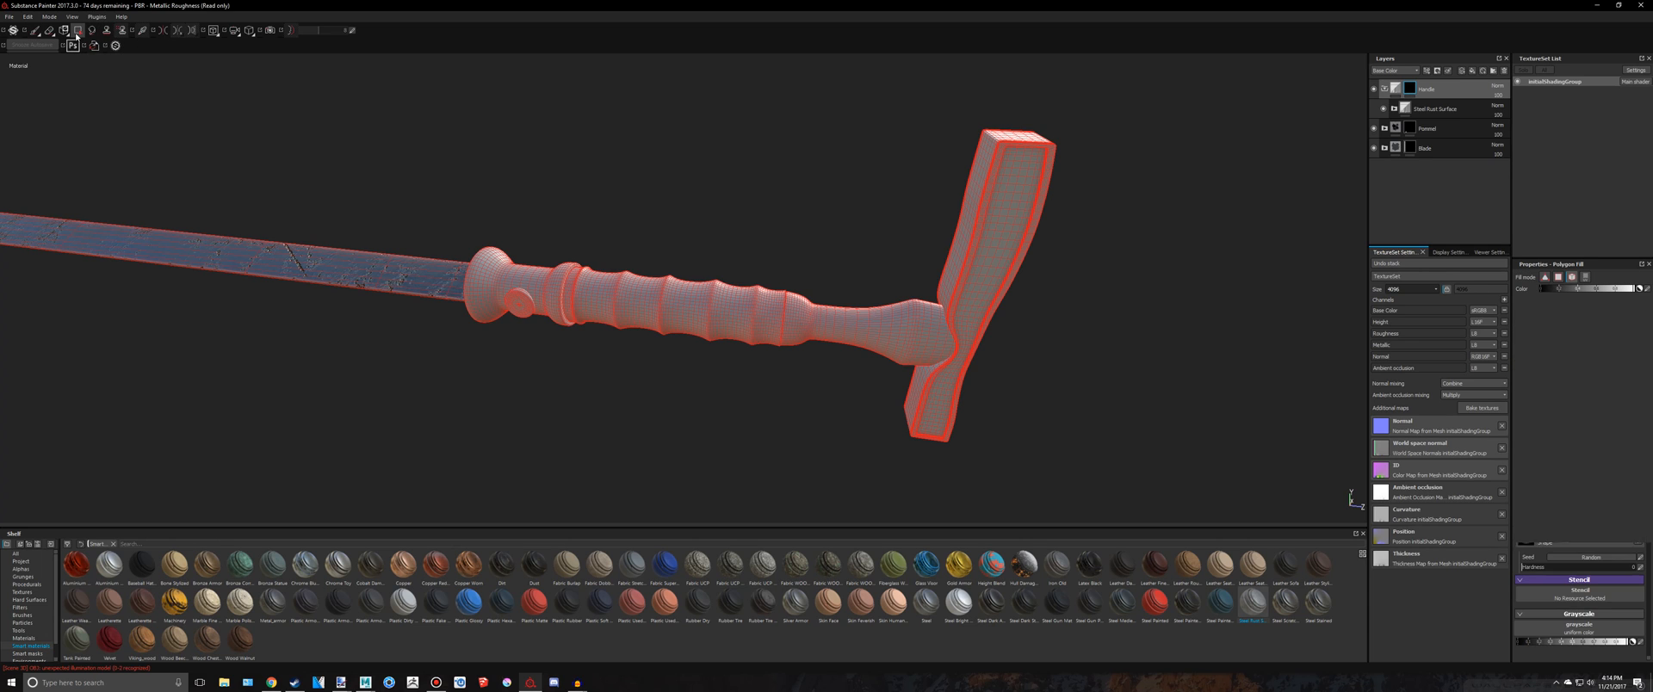
click(1572, 279)
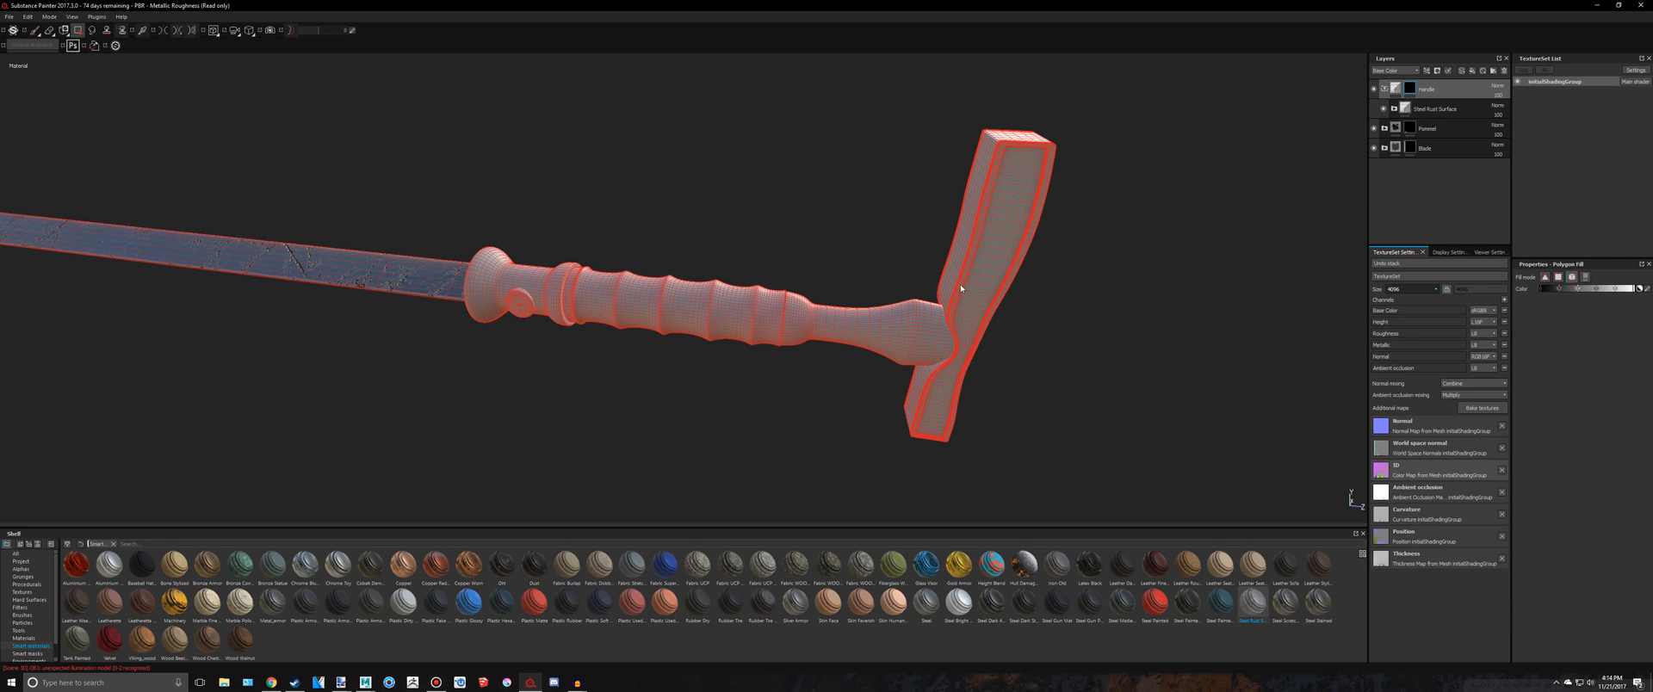
click(976, 255)
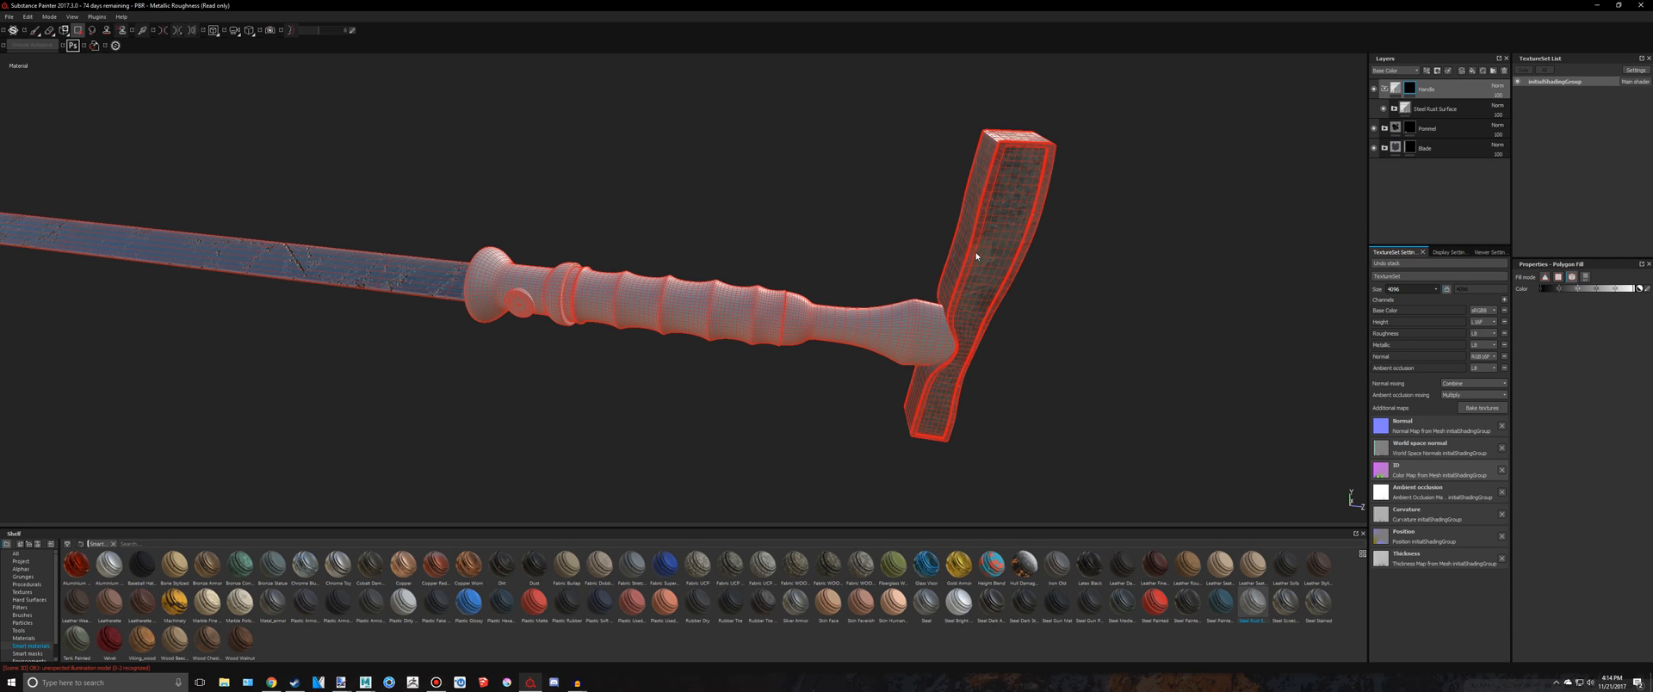
click(899, 315)
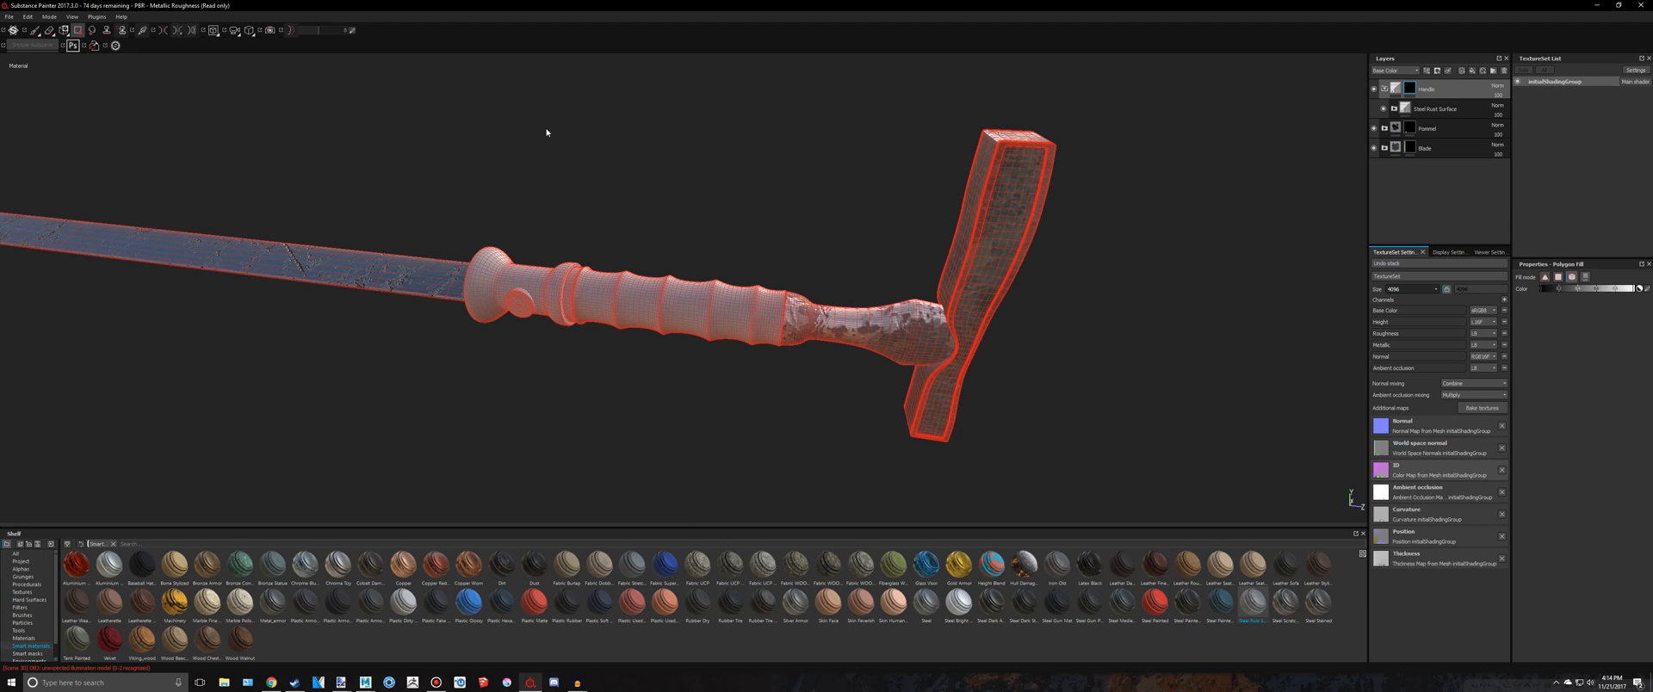
click(525, 293)
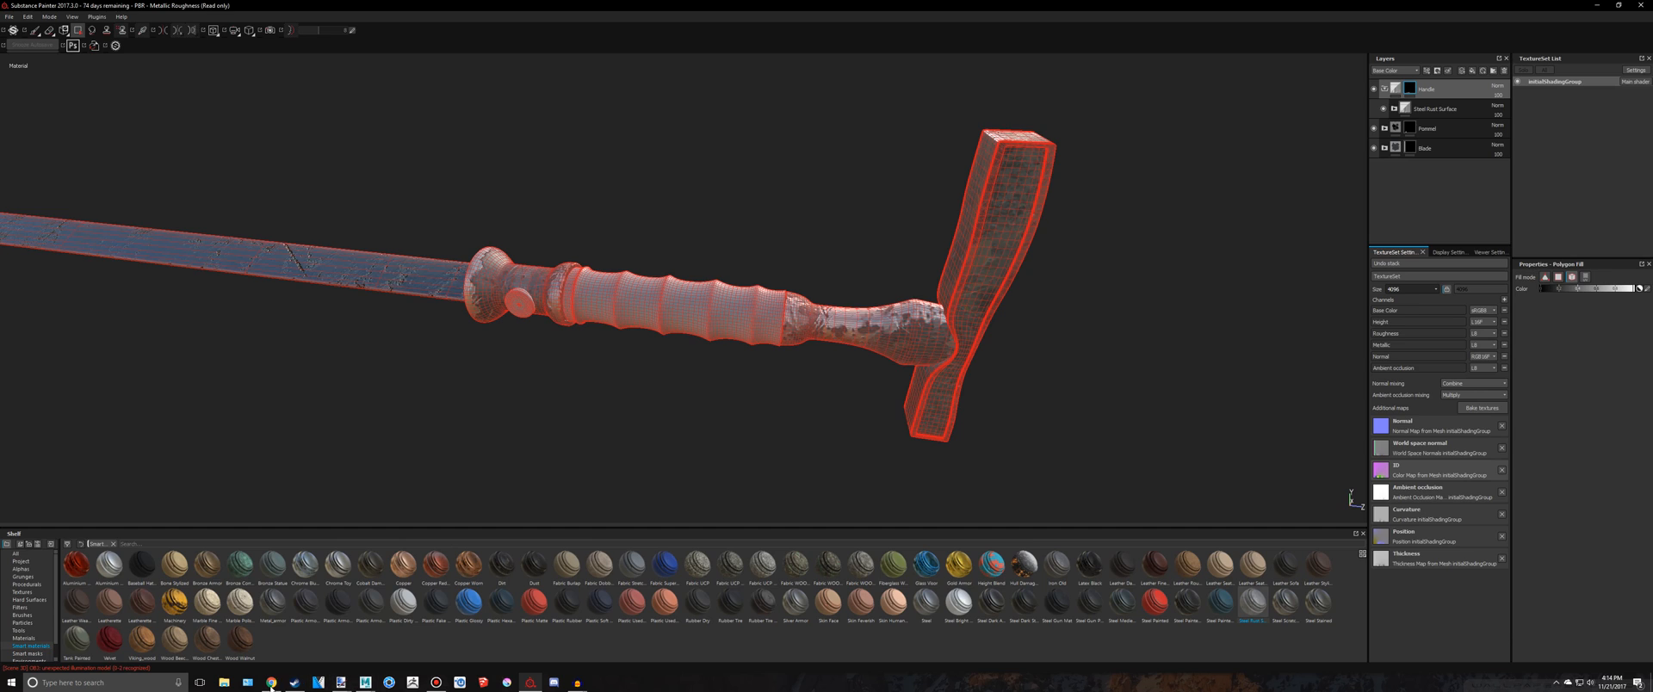
Check the Transforming Cane reference image in the browser and return to Substance Painter
click(271, 682)
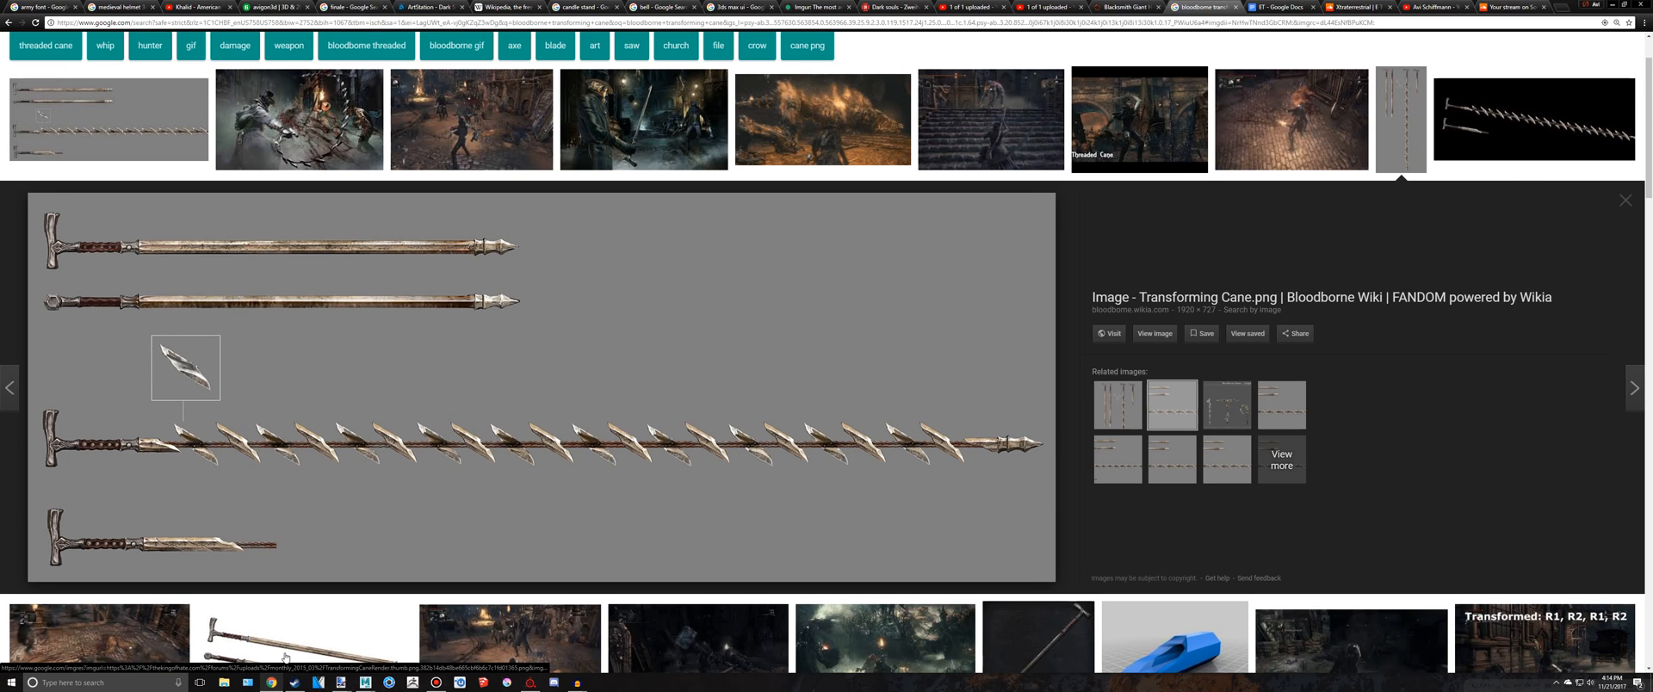
key(alt+Tab)
click(520, 302)
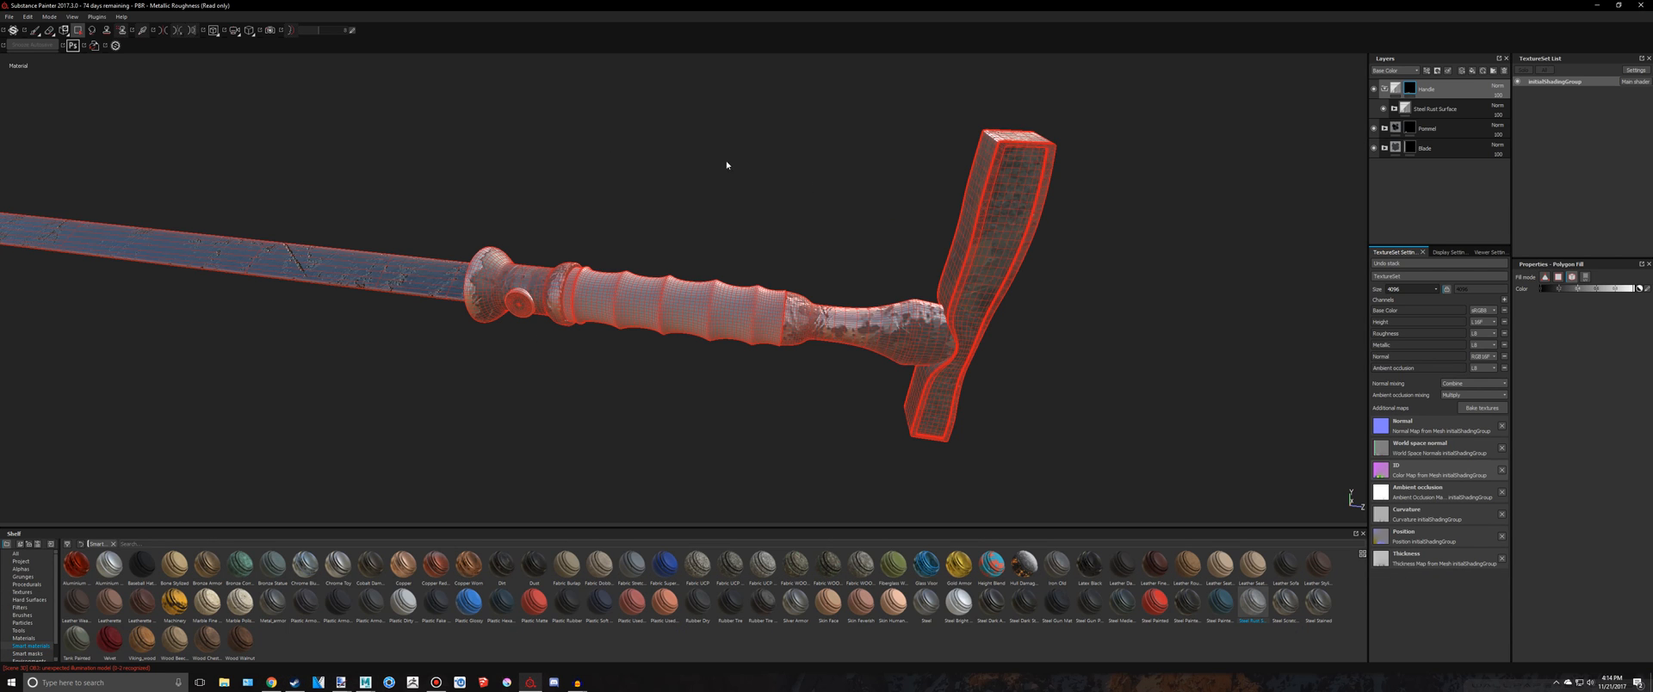
Expand the Blade folder, switch to the Paint tool and examine the blade's worn steel from the handle to the tip
alt+middle_drag(392, 291, 555, 308)
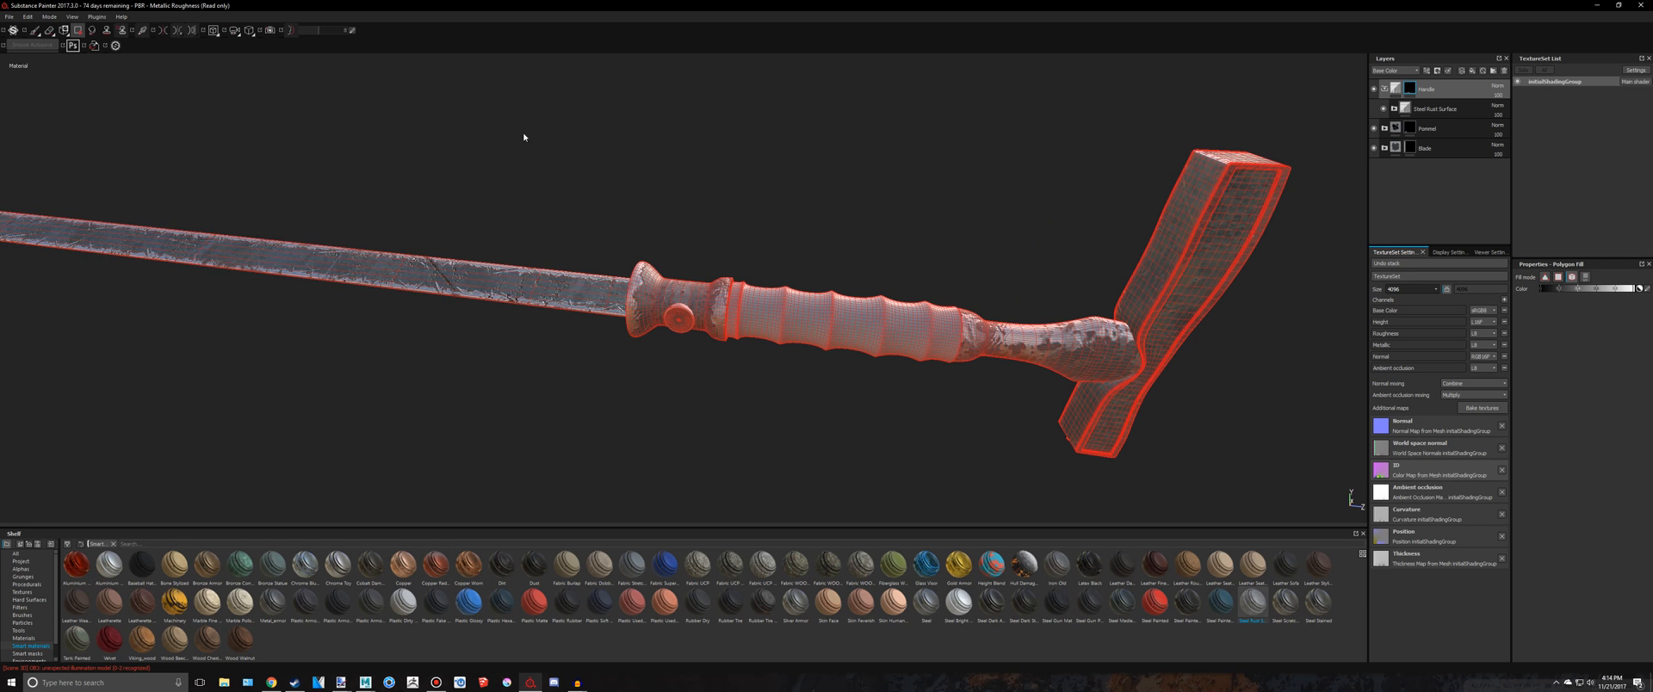
alt+drag(524, 137, 520, 262)
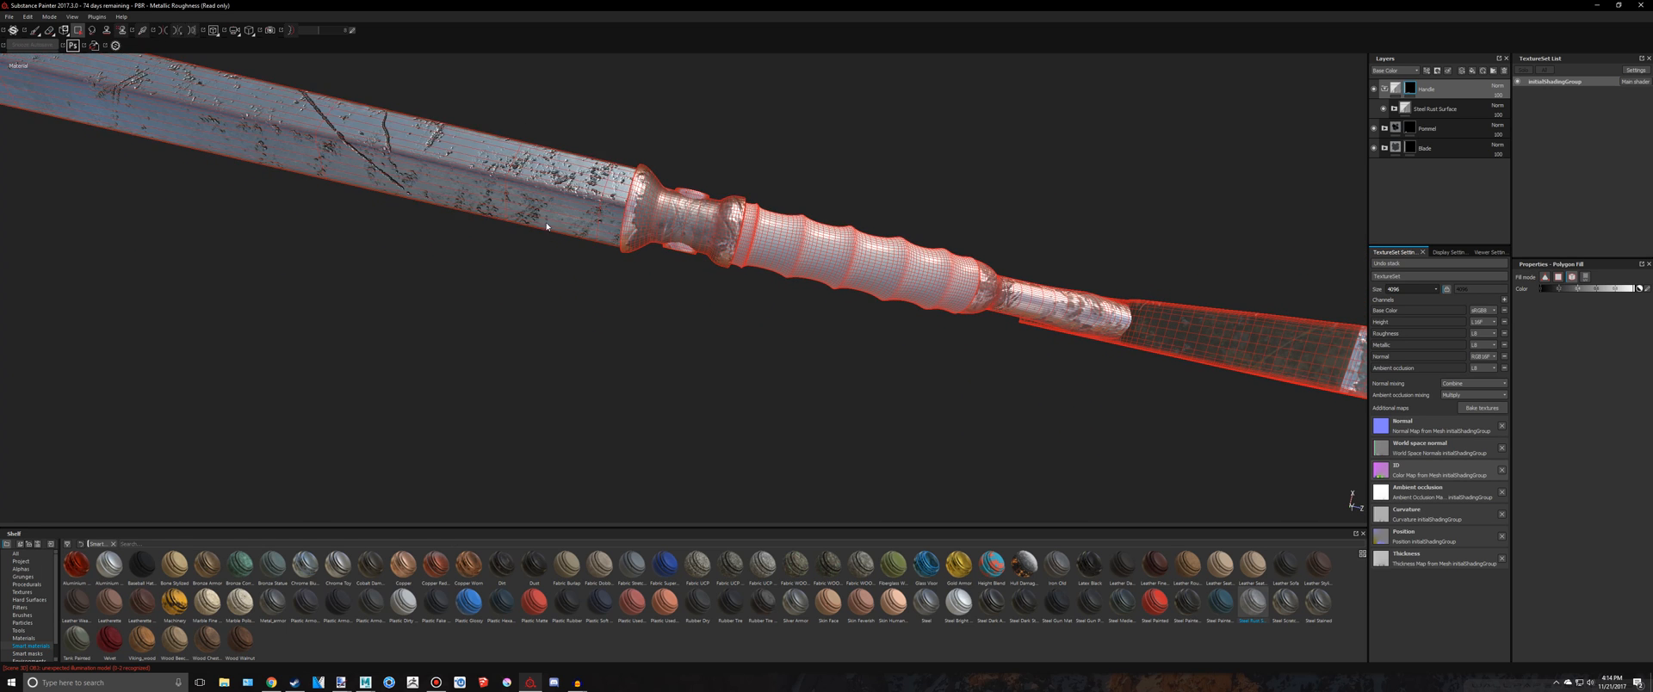
alt+middle_drag(260, 205, 804, 435)
alt+middle_drag(319, 283, 819, 376)
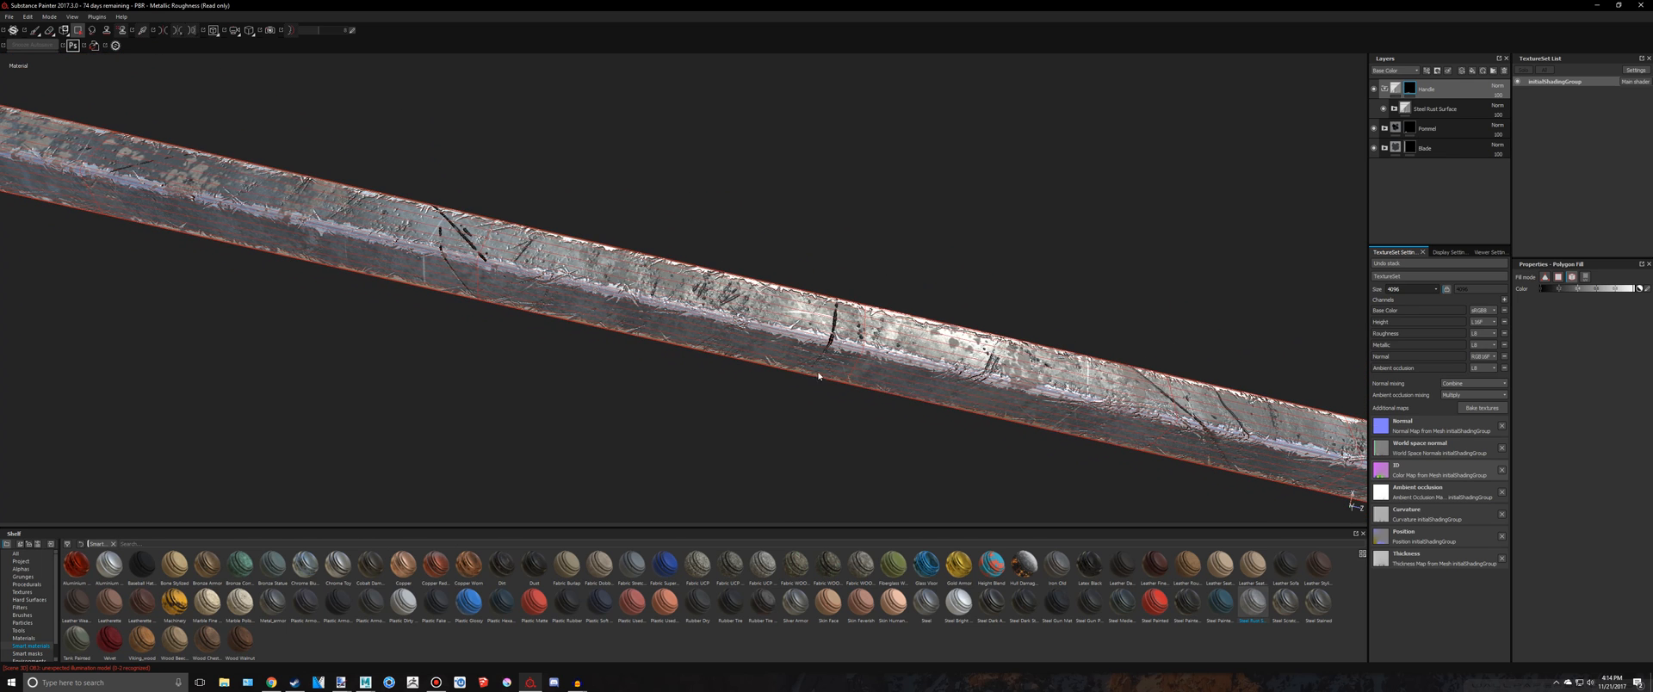
click(1381, 148)
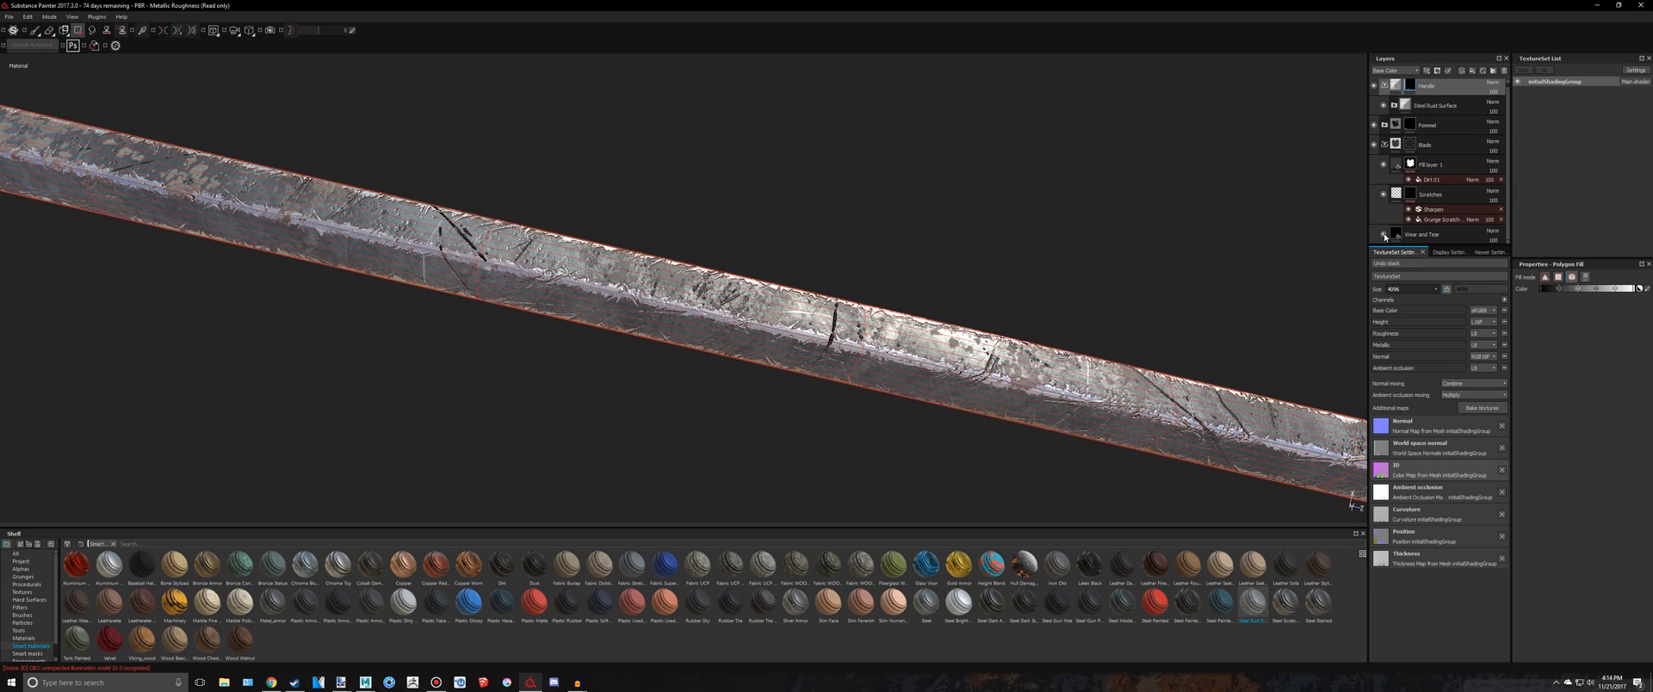
scroll(1056, 174, down, 4)
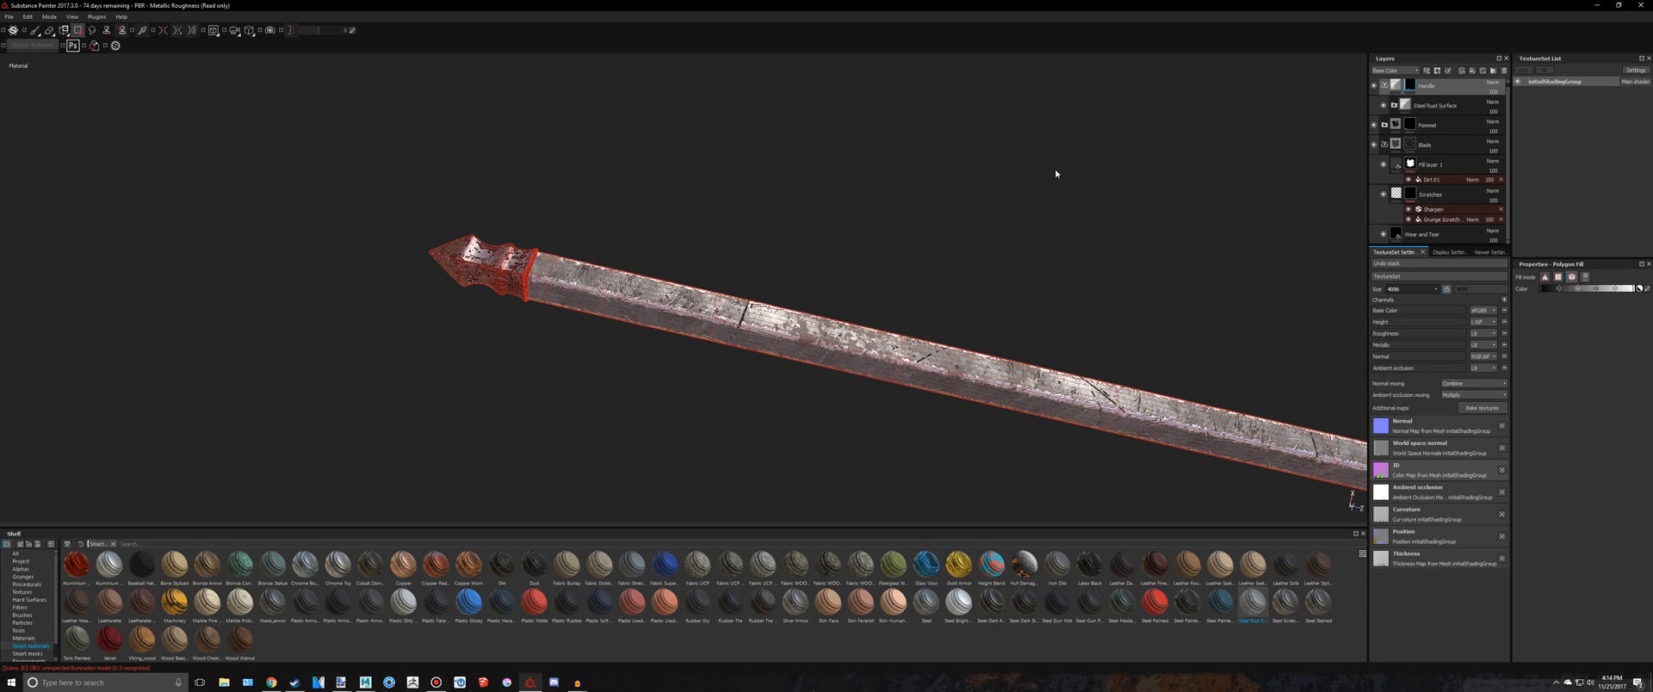
key(1)
mouse_move(828, 202)
alt+mouse_down()
mouse_move(780, 142)
mouse_move(786, 195)
mouse_move(844, 115)
mouse_move(974, 161)
mouse_move(823, 155)
mouse_move(1016, 77)
mouse_move(1080, 24)
mouse_move(889, 210)
mouse_move(786, 196)
mouse_move(686, 144)
mouse_move(1083, 182)
alt+mouse_up()
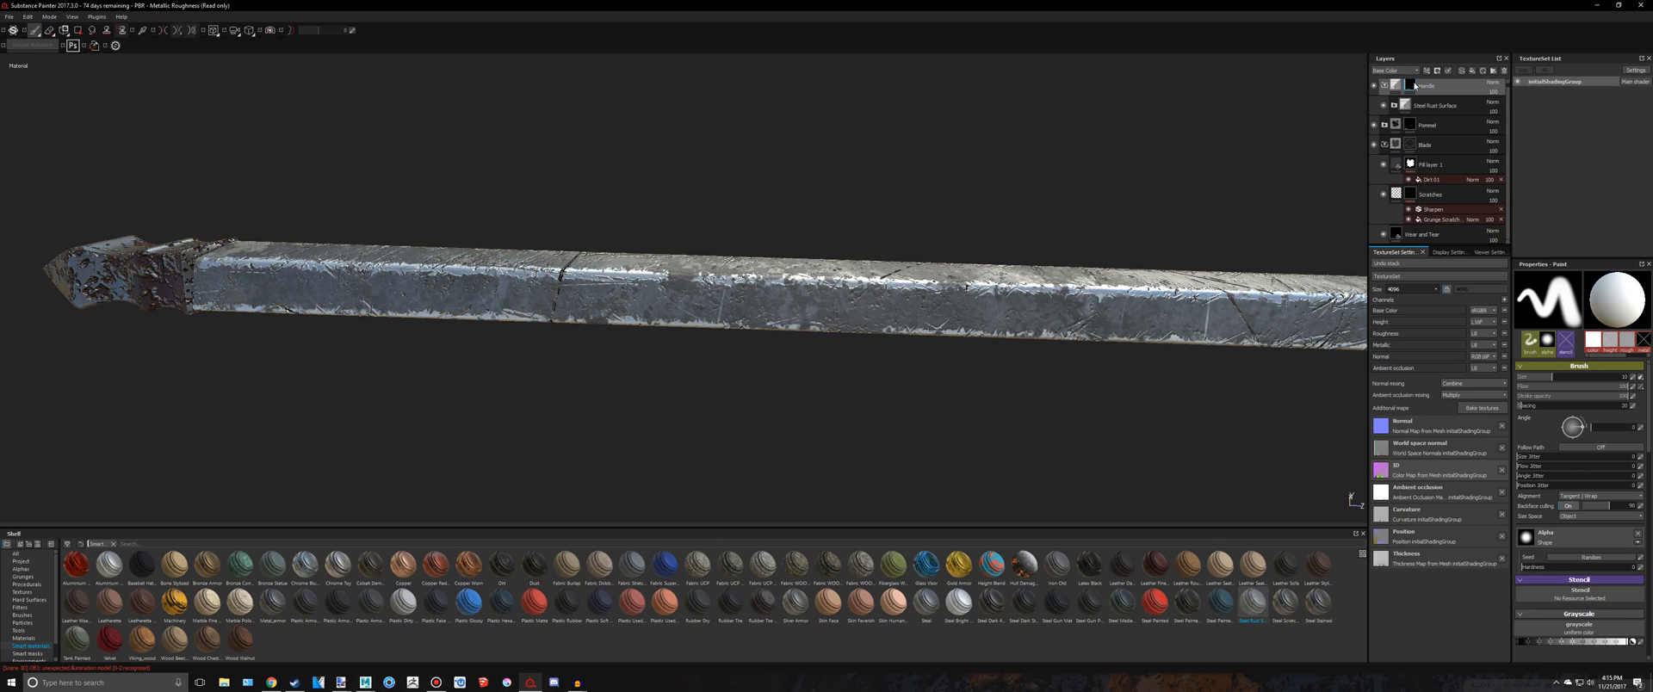
Try adding an anchor point to the Handle folder's mask and undo it
right_click(1414, 84)
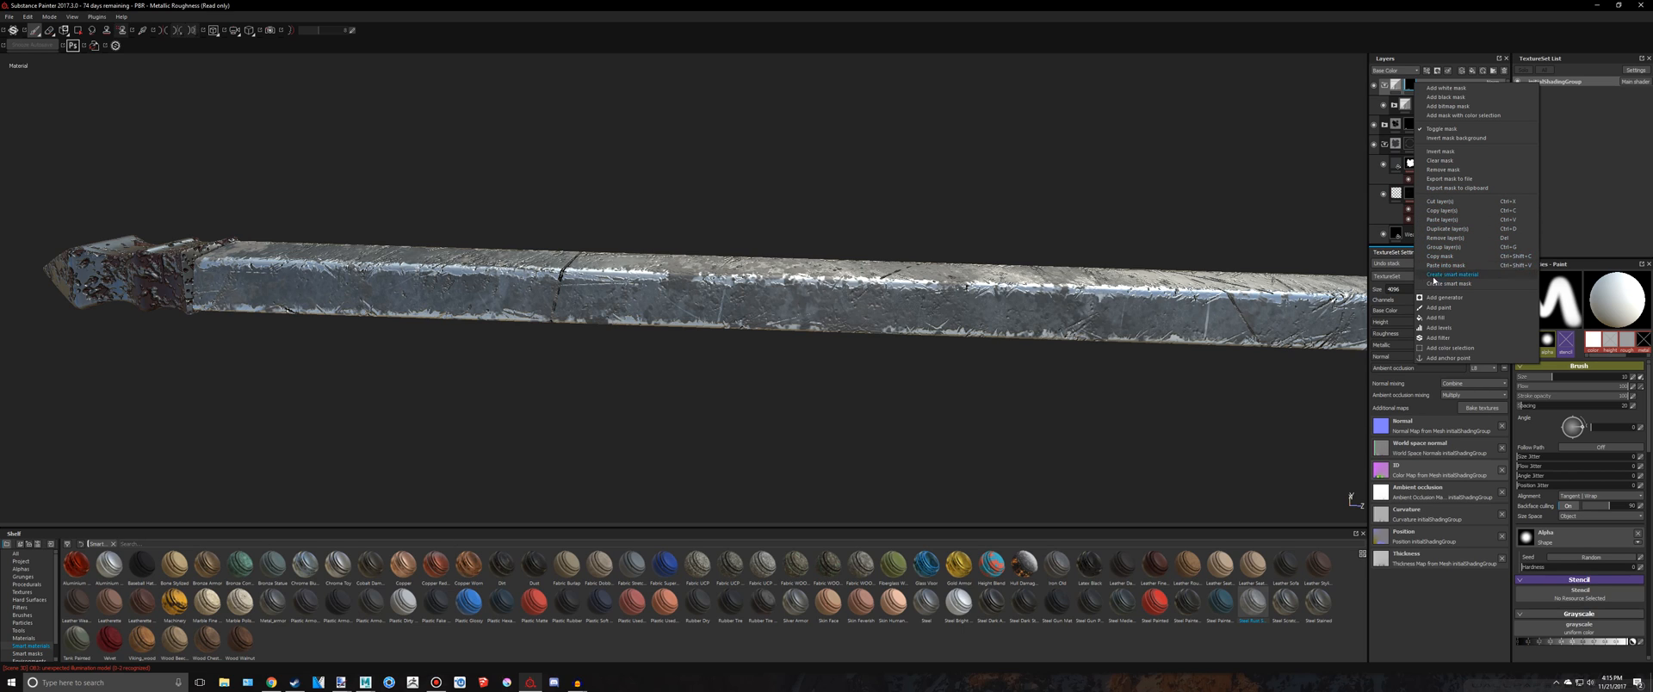
click(1448, 357)
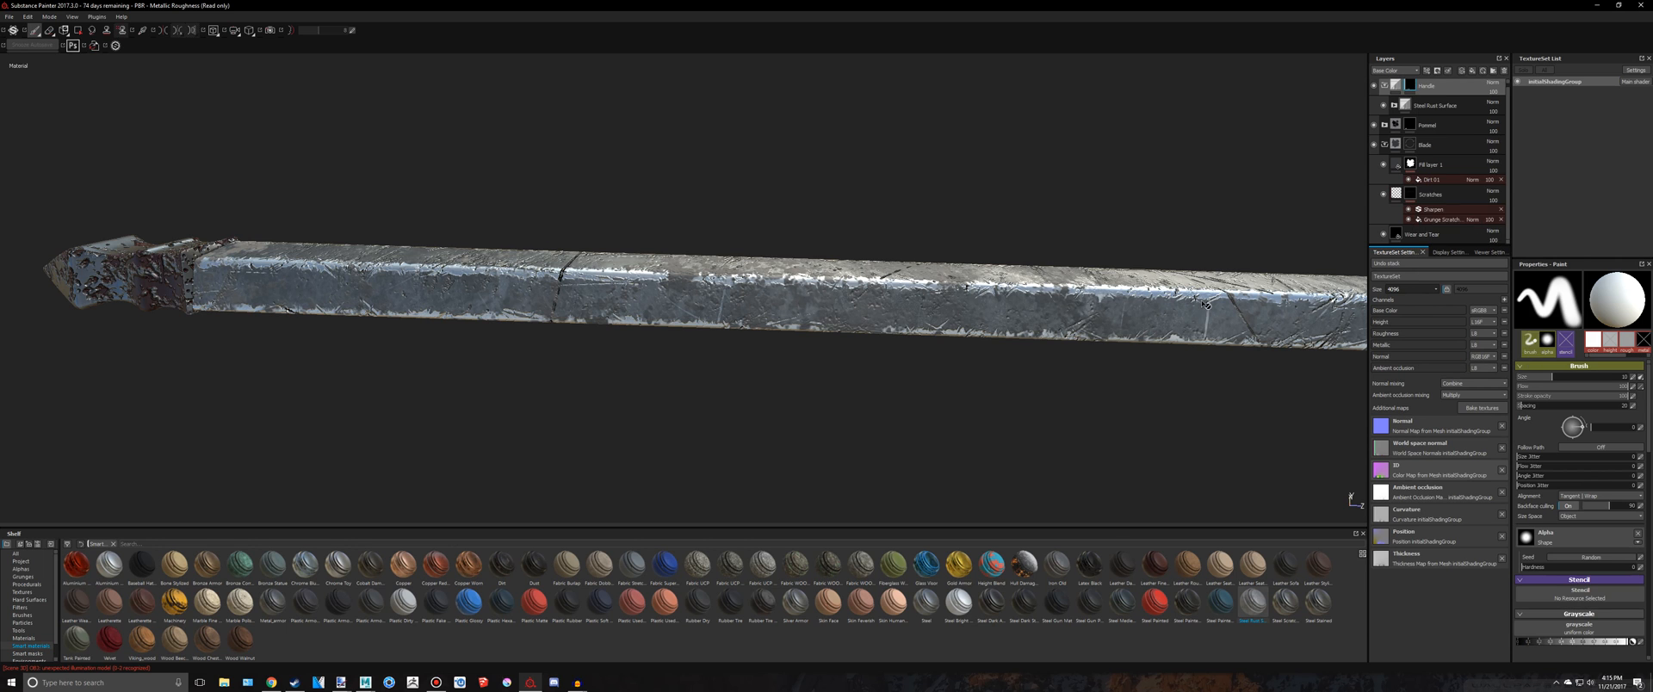
scroll(814, 295, up, 3)
scroll(815, 294, down, 5)
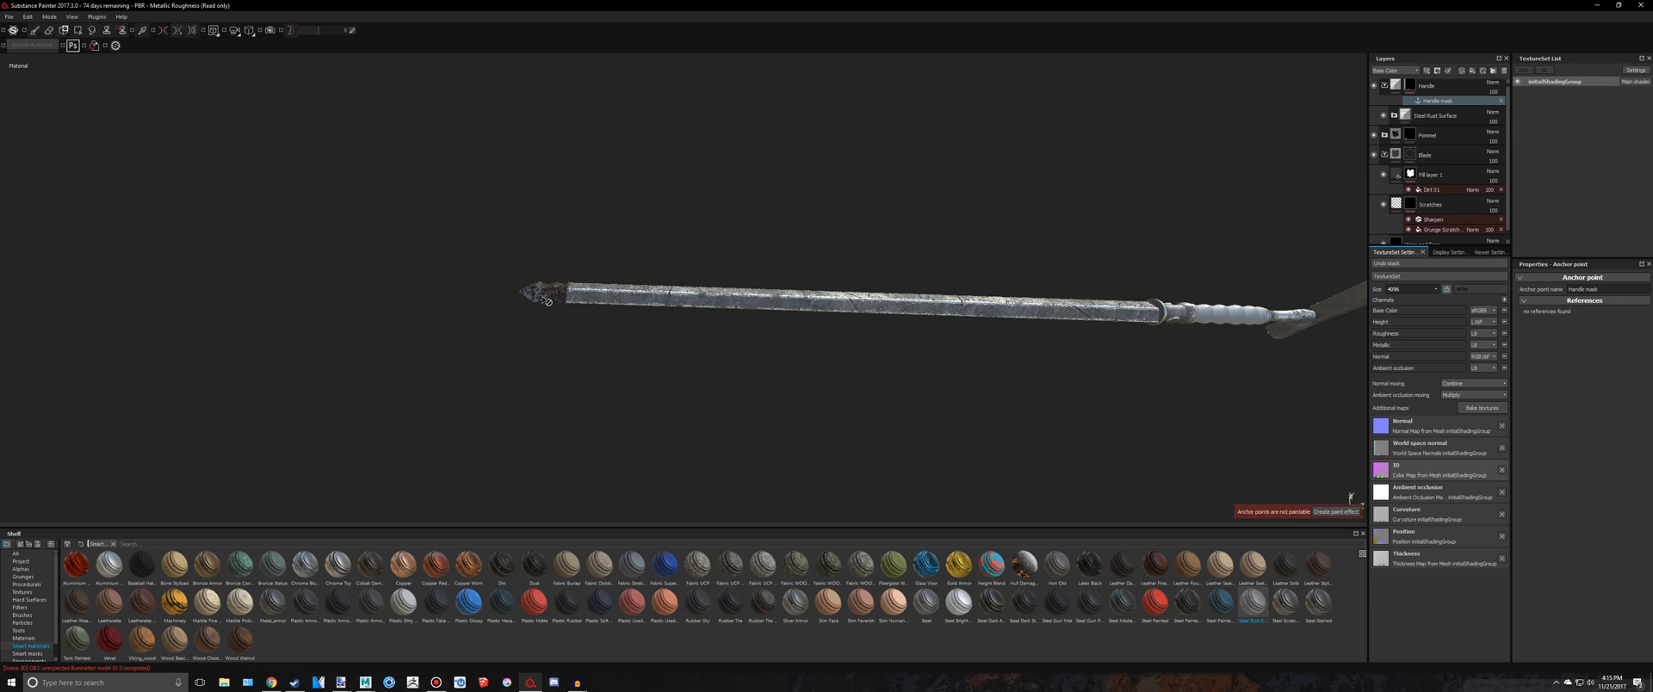
key(ctrl+z)
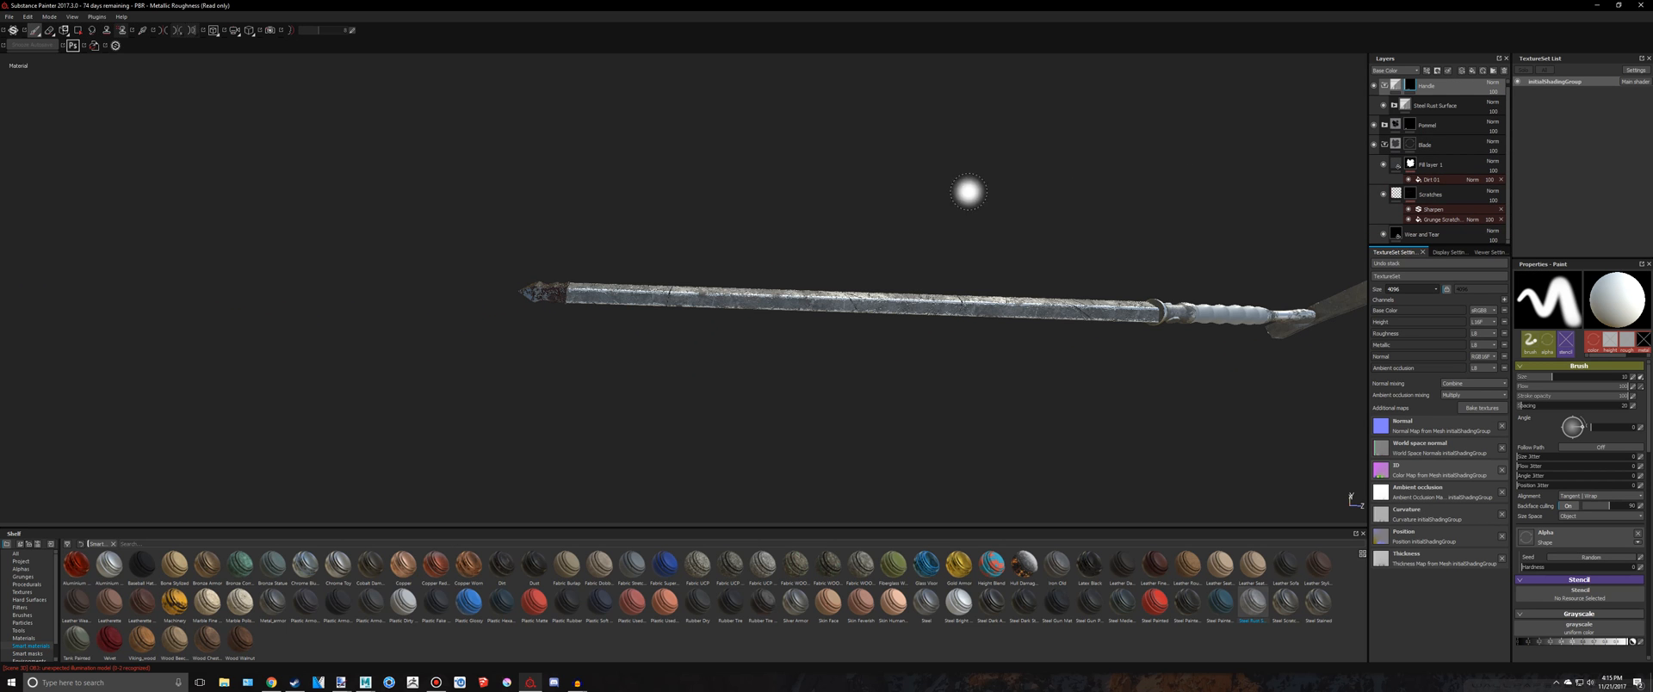
Examine the sword's tip, blade and overall steel finish from several angles
scroll(270, 236, up, 3)
scroll(601, 250, down, 3)
scroll(601, 250, up, 5)
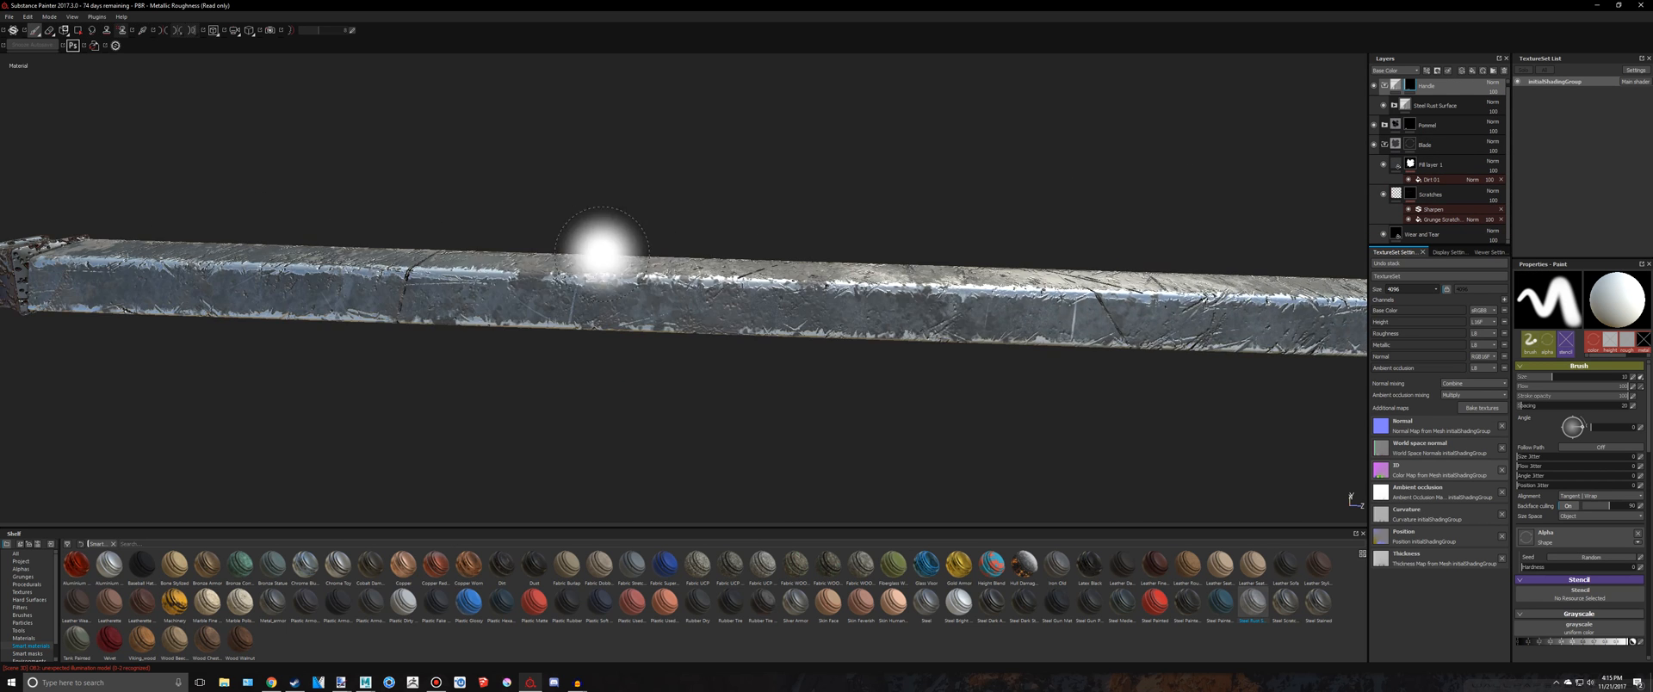
alt+middle_drag(374, 261, 816, 272)
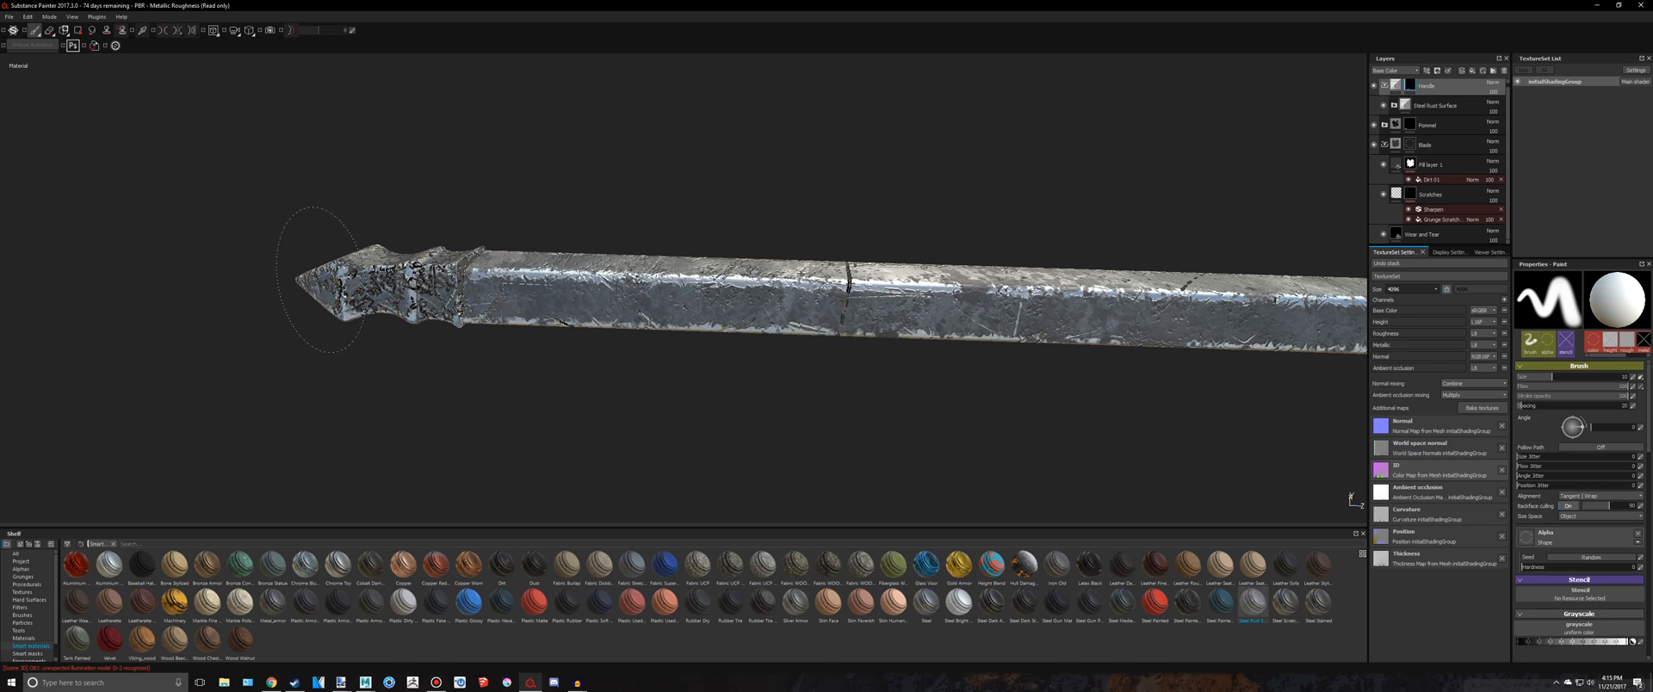
alt+drag(355, 243, 375, 207)
alt+drag(346, 314, 367, 298)
alt+middle_drag(367, 298, 447, 225)
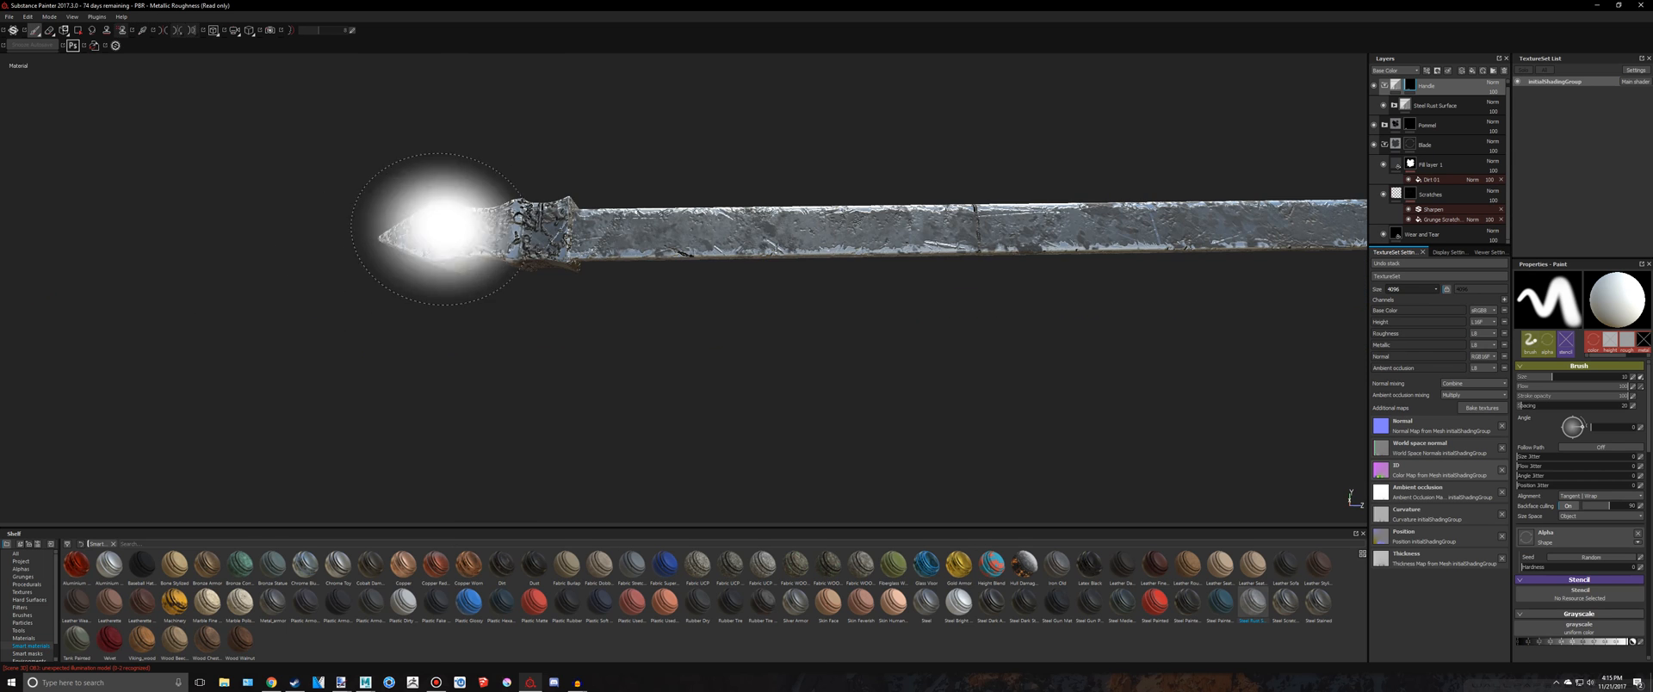
mouse_move(483, 225)
alt+mouse_down()
mouse_move(502, 162)
mouse_move(516, 198)
mouse_move(626, 249)
mouse_move(450, 192)
alt+mouse_up()
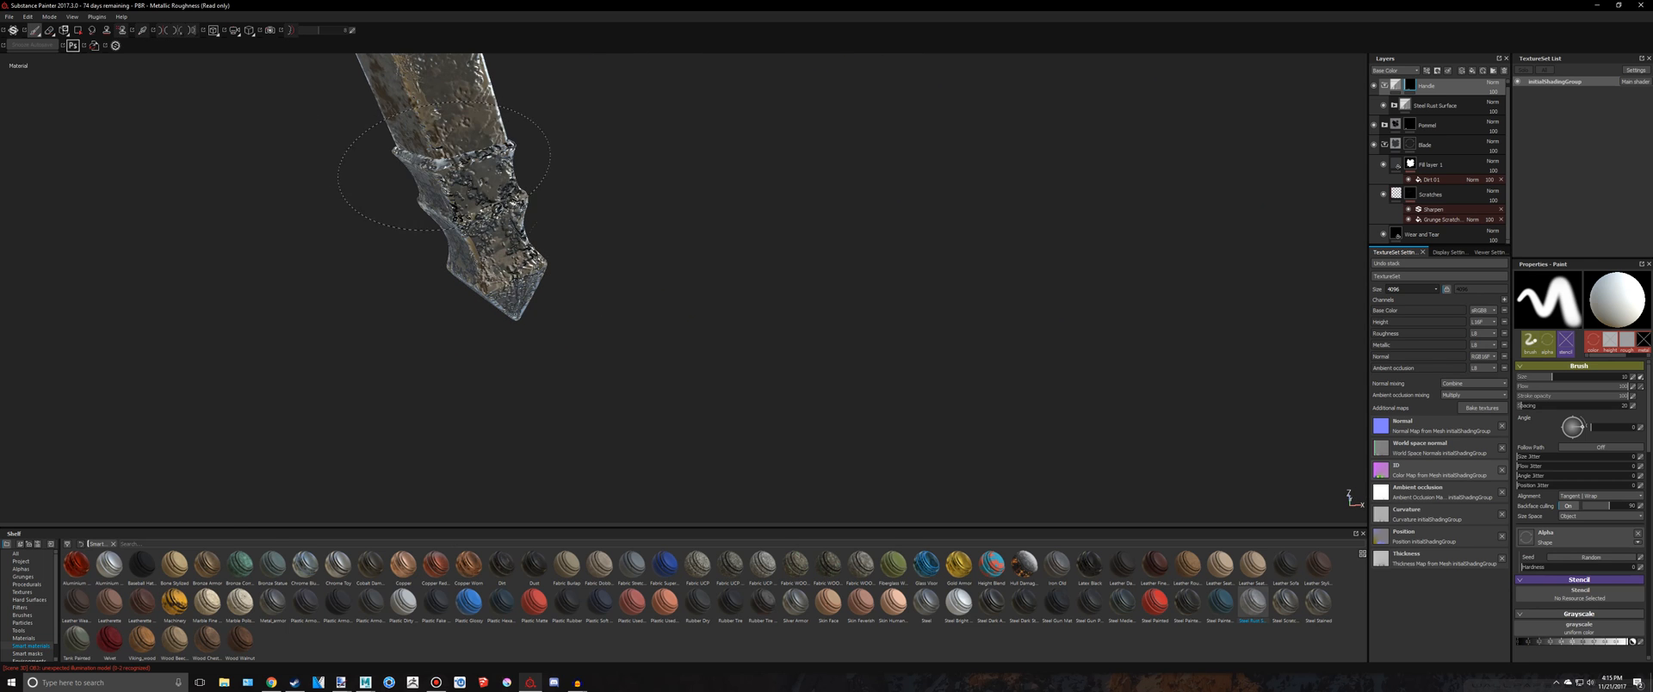
mouse_move(661, 188)
alt+mouse_down()
mouse_move(594, 192)
mouse_move(471, 251)
mouse_move(491, 155)
mouse_move(767, 166)
mouse_move(642, 262)
mouse_move(957, 258)
mouse_move(977, 172)
mouse_move(990, 190)
mouse_move(686, 183)
mouse_move(710, 234)
alt+mouse_up()
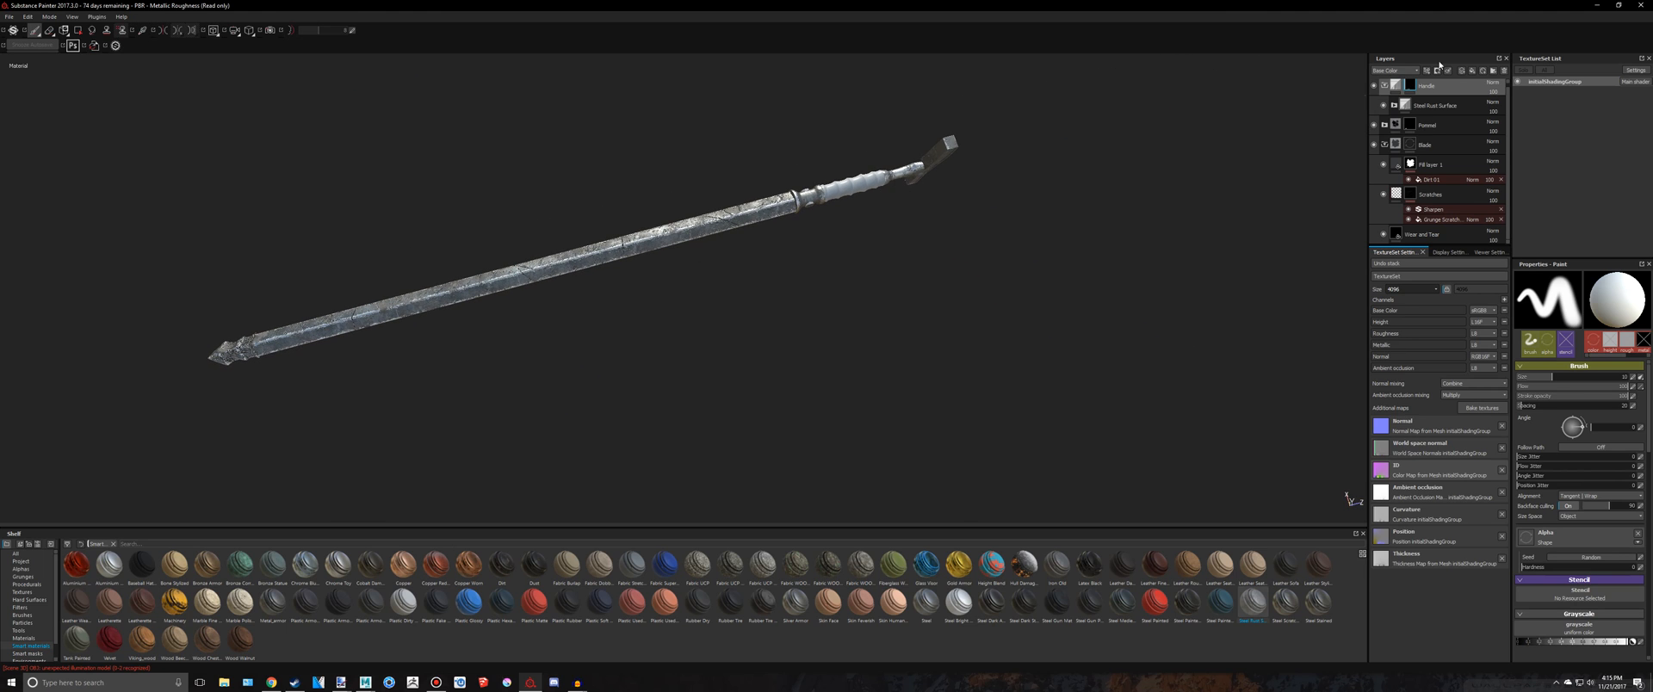
scroll(1419, 129, up, 1)
scroll(1399, 194, down, 1)
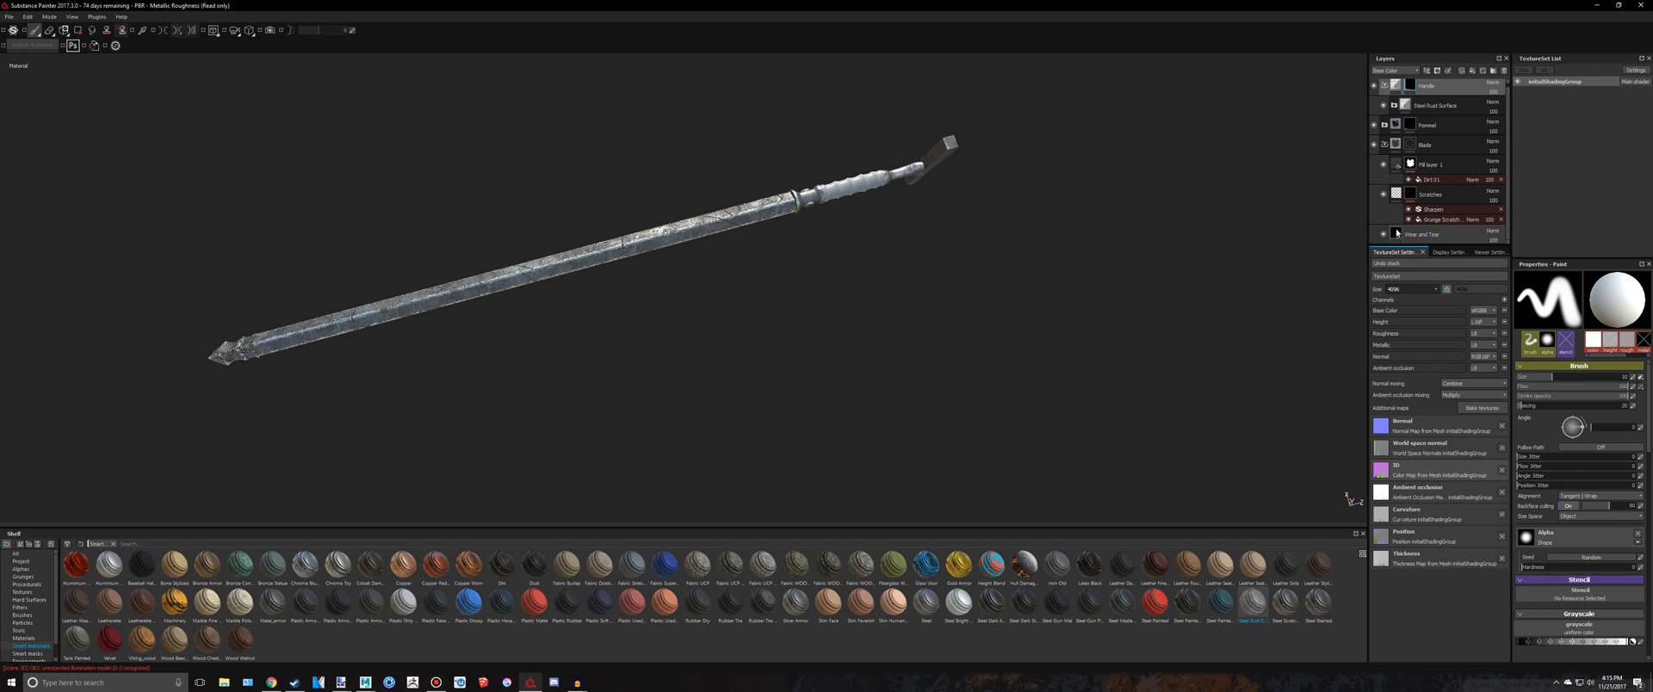
Lighten the steel color of the Wear and Tear fill layer in the Blade folder and check the blade
click(1397, 233)
click(1621, 478)
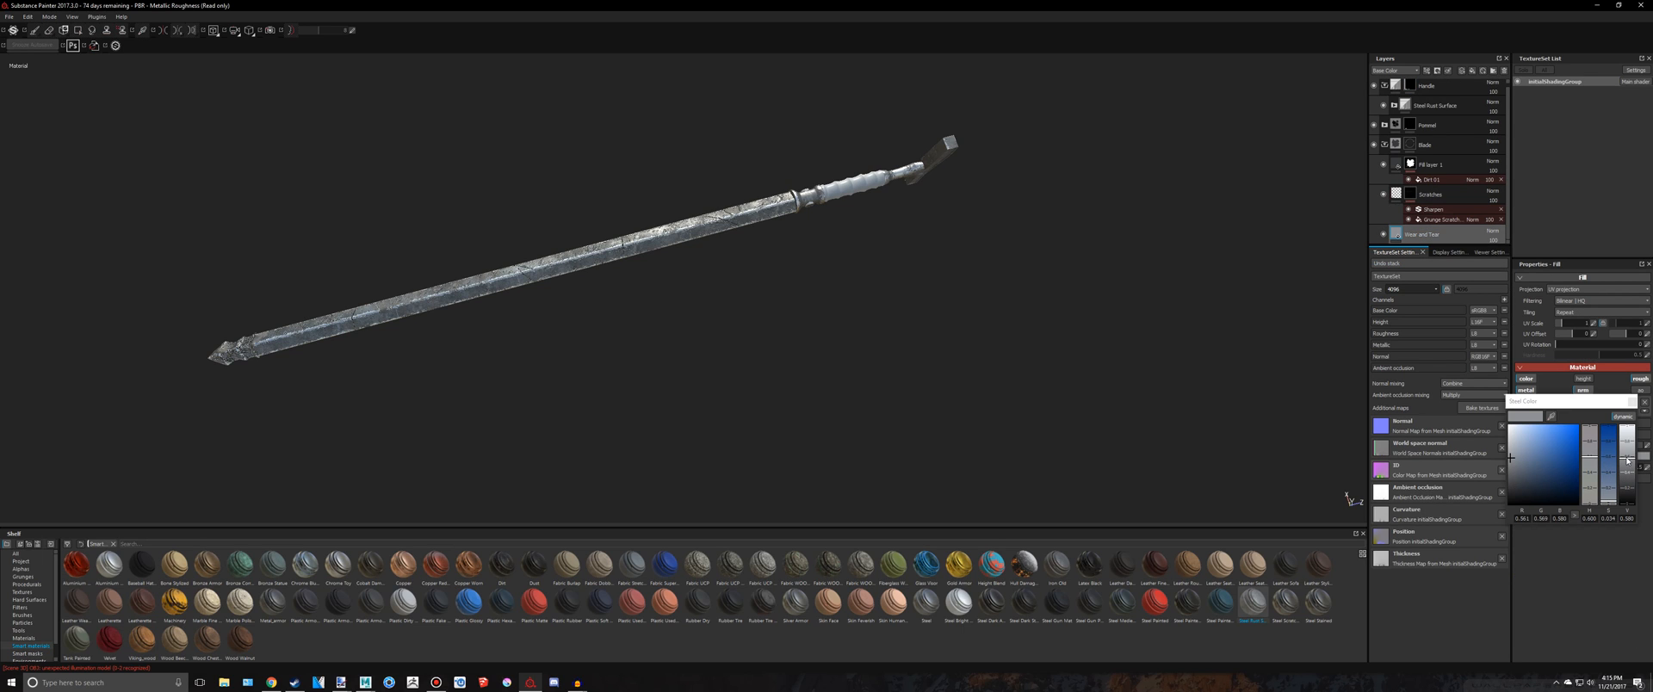
drag(1627, 459, 1628, 445)
click(1633, 402)
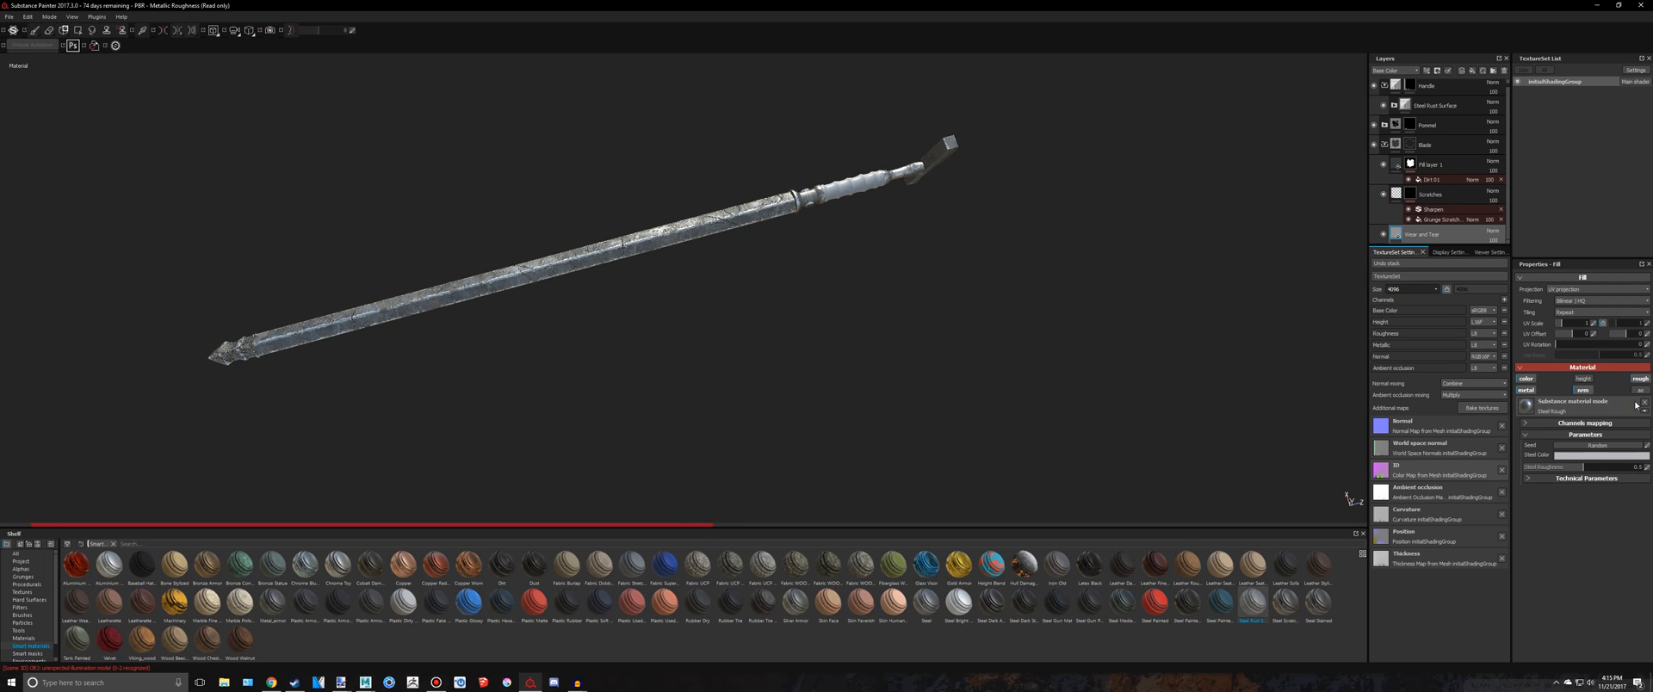
scroll(1048, 195, up, 3)
alt+drag(986, 185, 1044, 149)
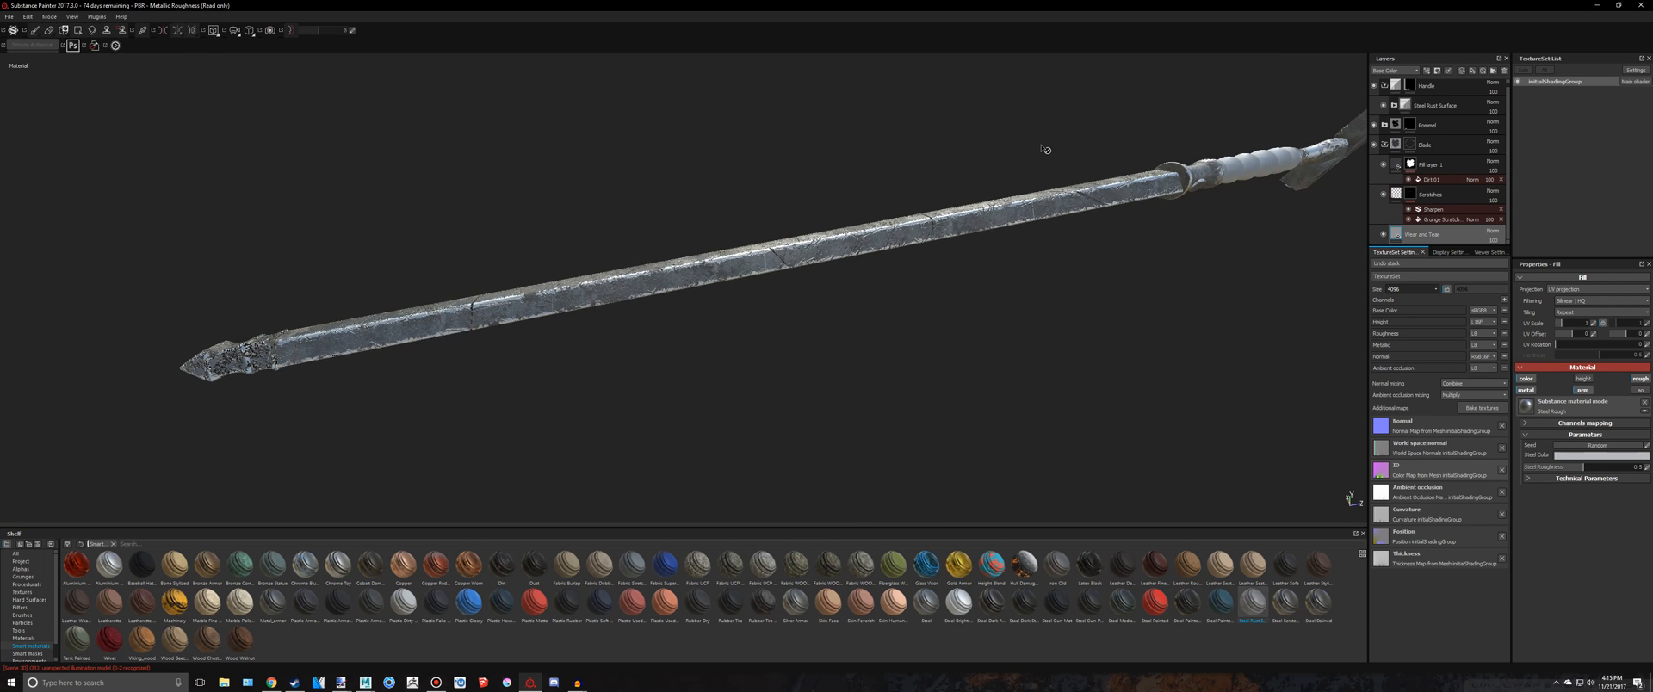
alt+middle_drag(1043, 150, 1025, 160)
scroll(1026, 160, up, 4)
alt+drag(979, 183, 965, 226)
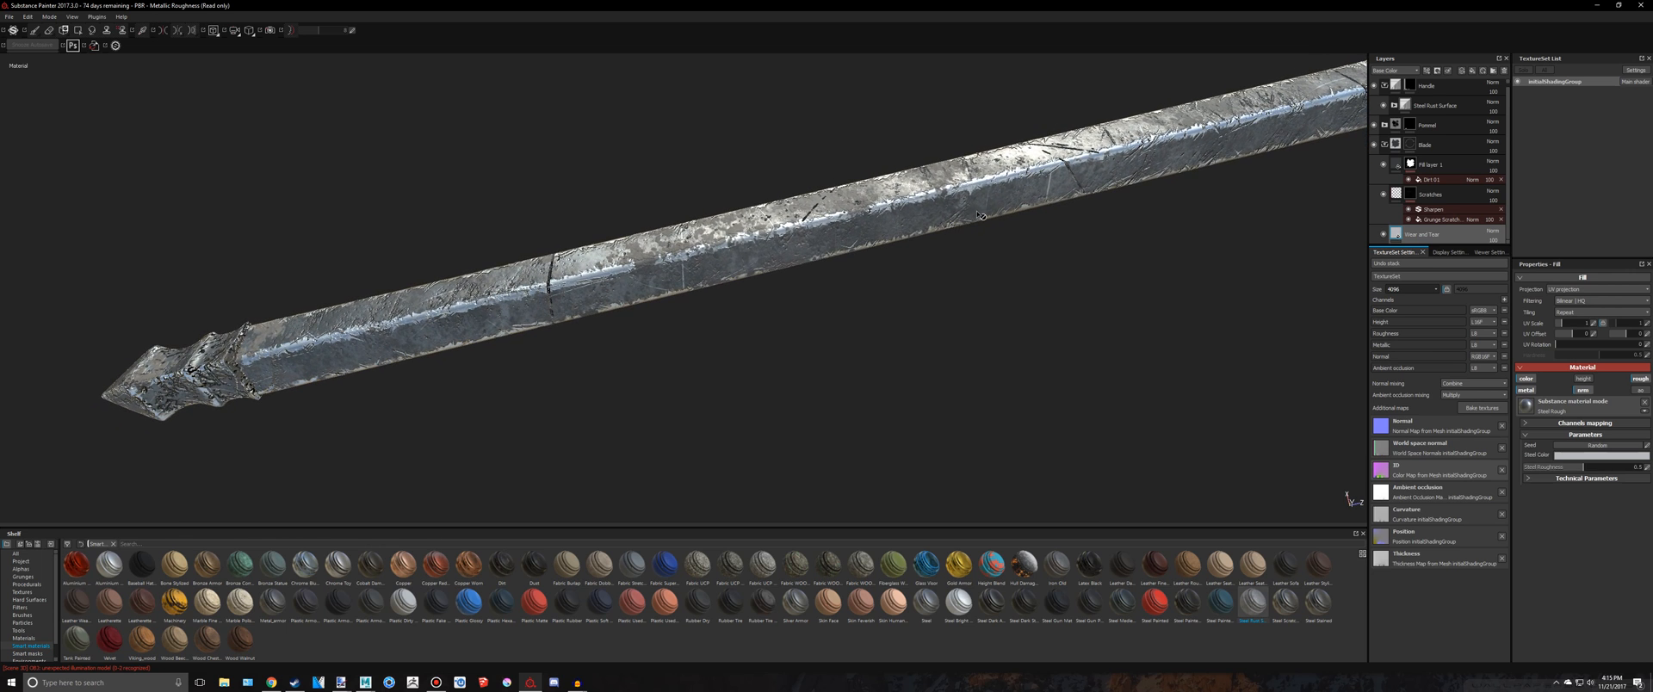
Expand the Steel Rust Surface material to examine its sublayers, checking the Edges layer's visibility, and show the Materials shelf category
scroll(1435, 145, up, 1)
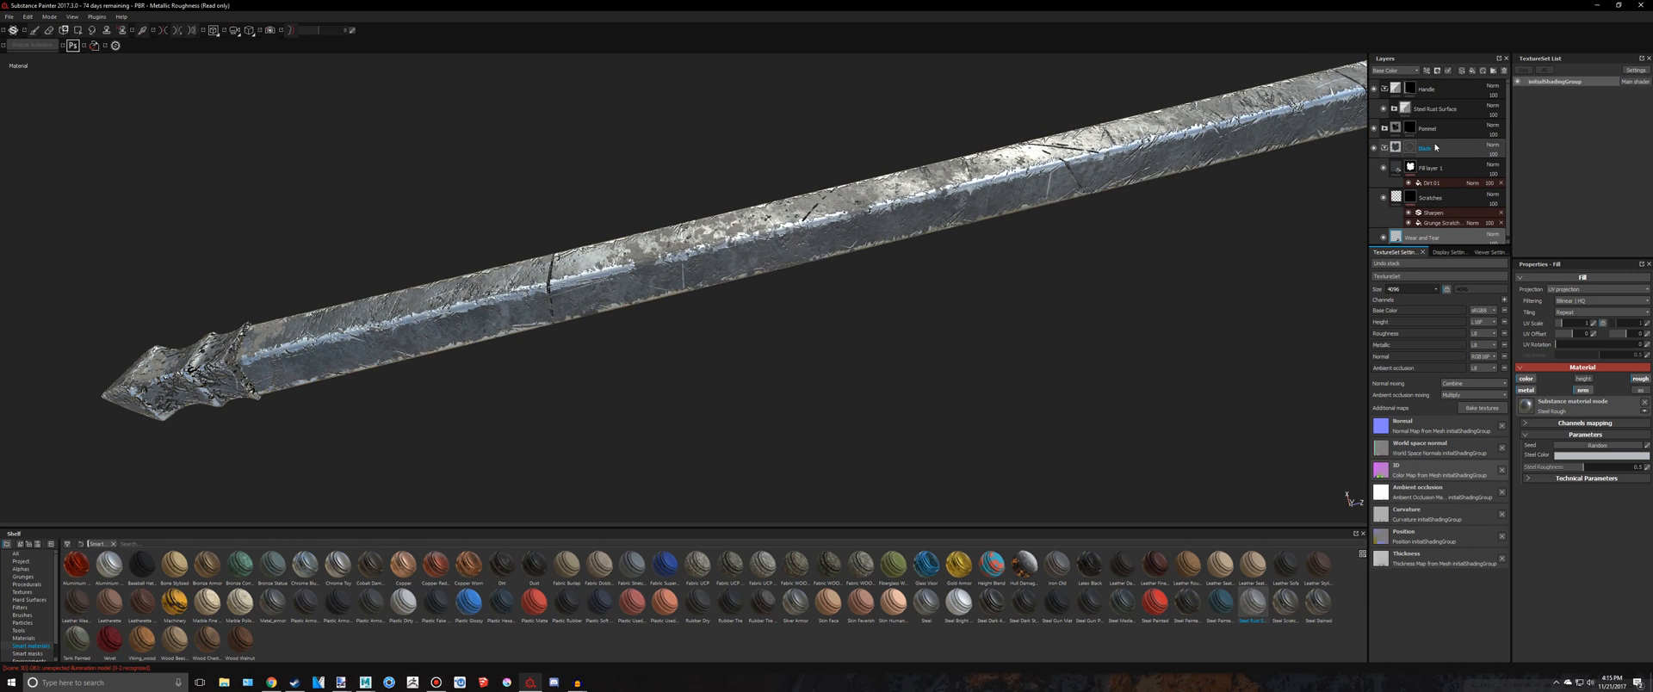
click(1393, 108)
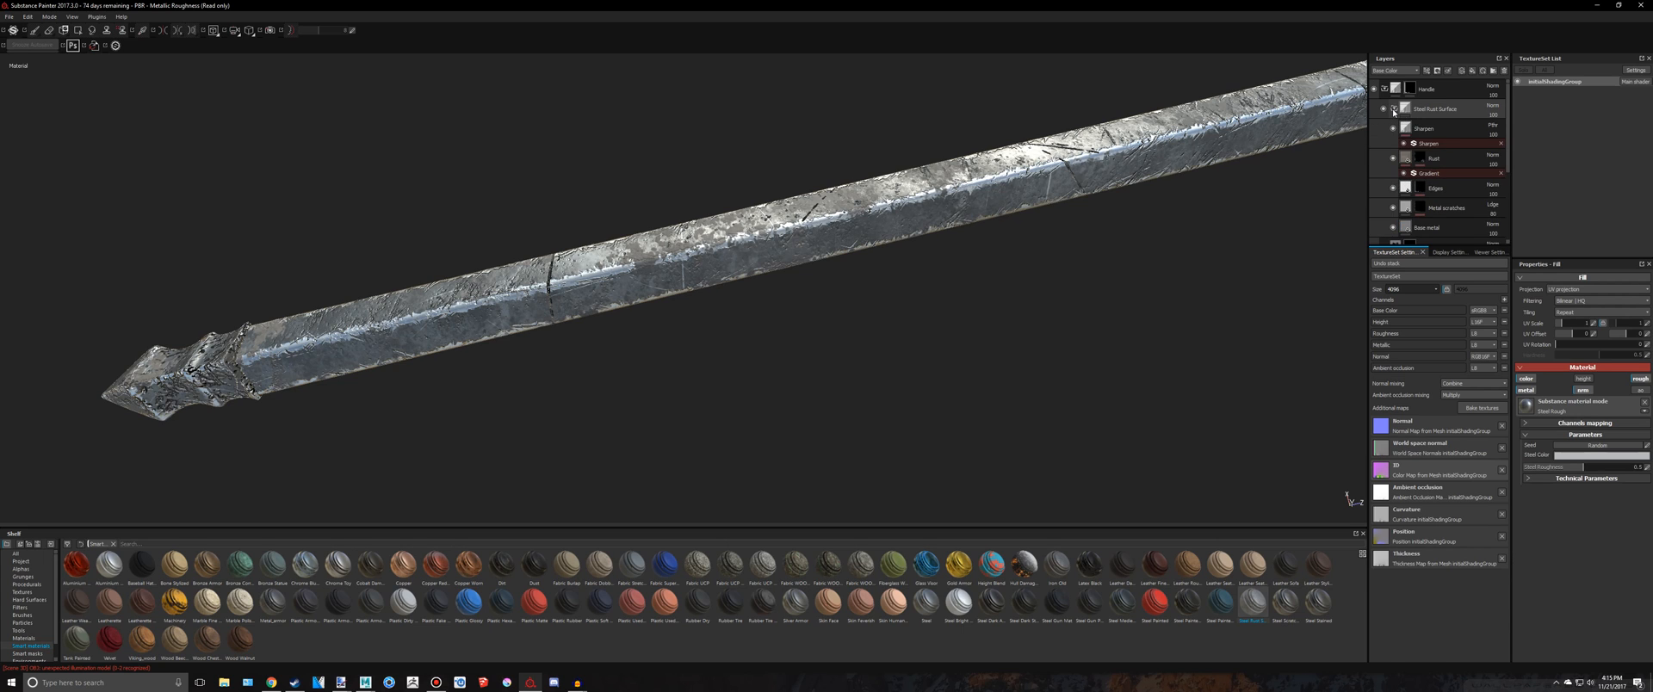
click(1394, 109)
click(1386, 145)
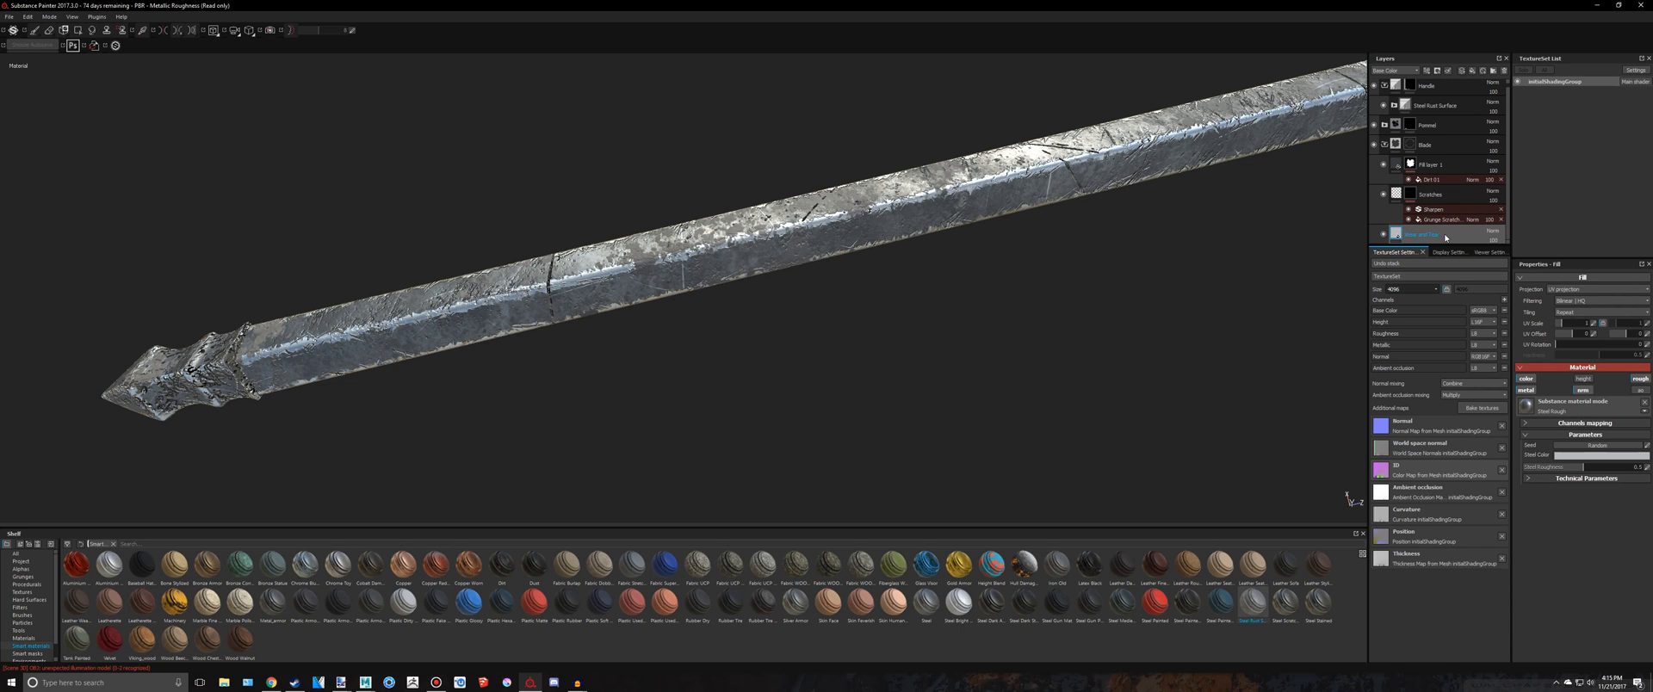
click(23, 638)
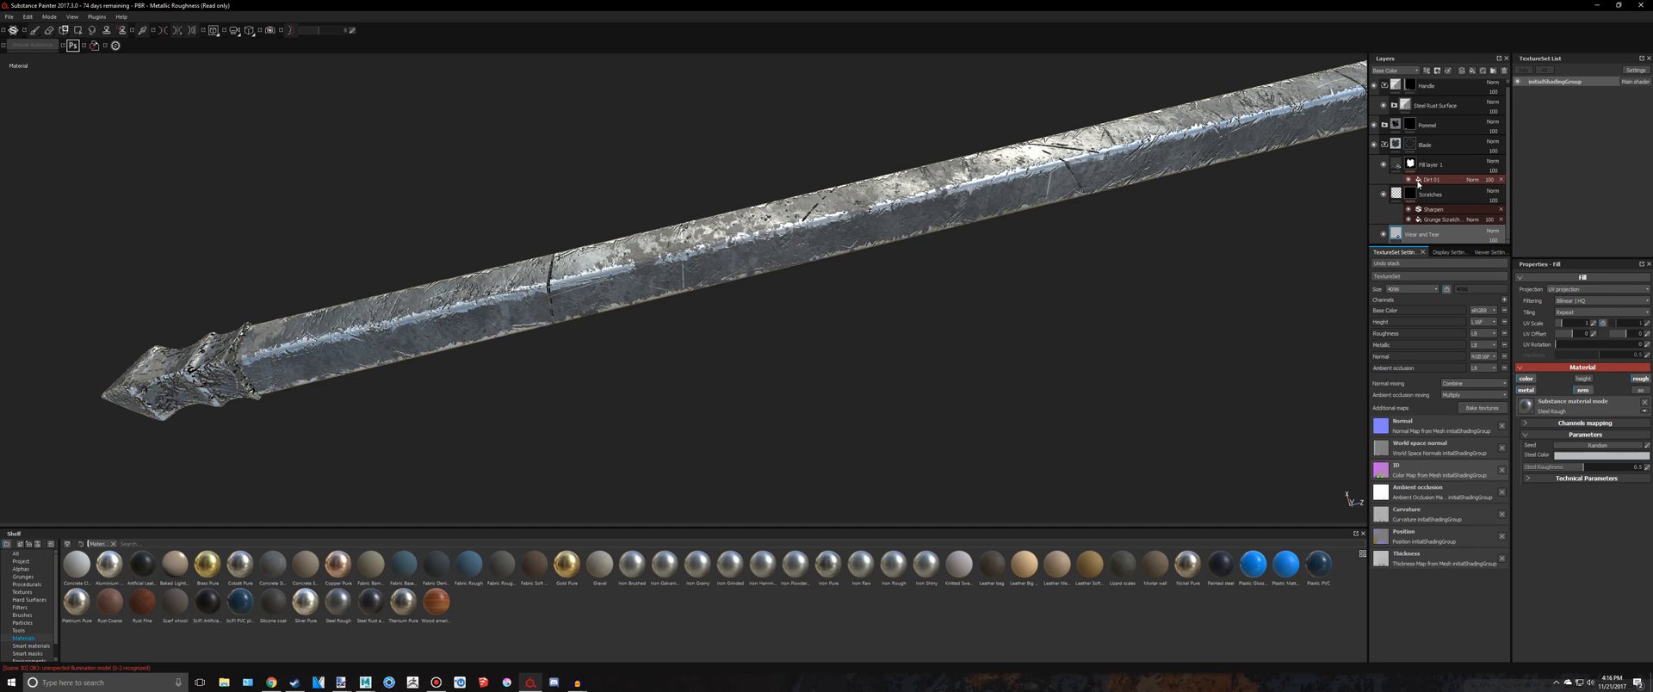
click(1388, 112)
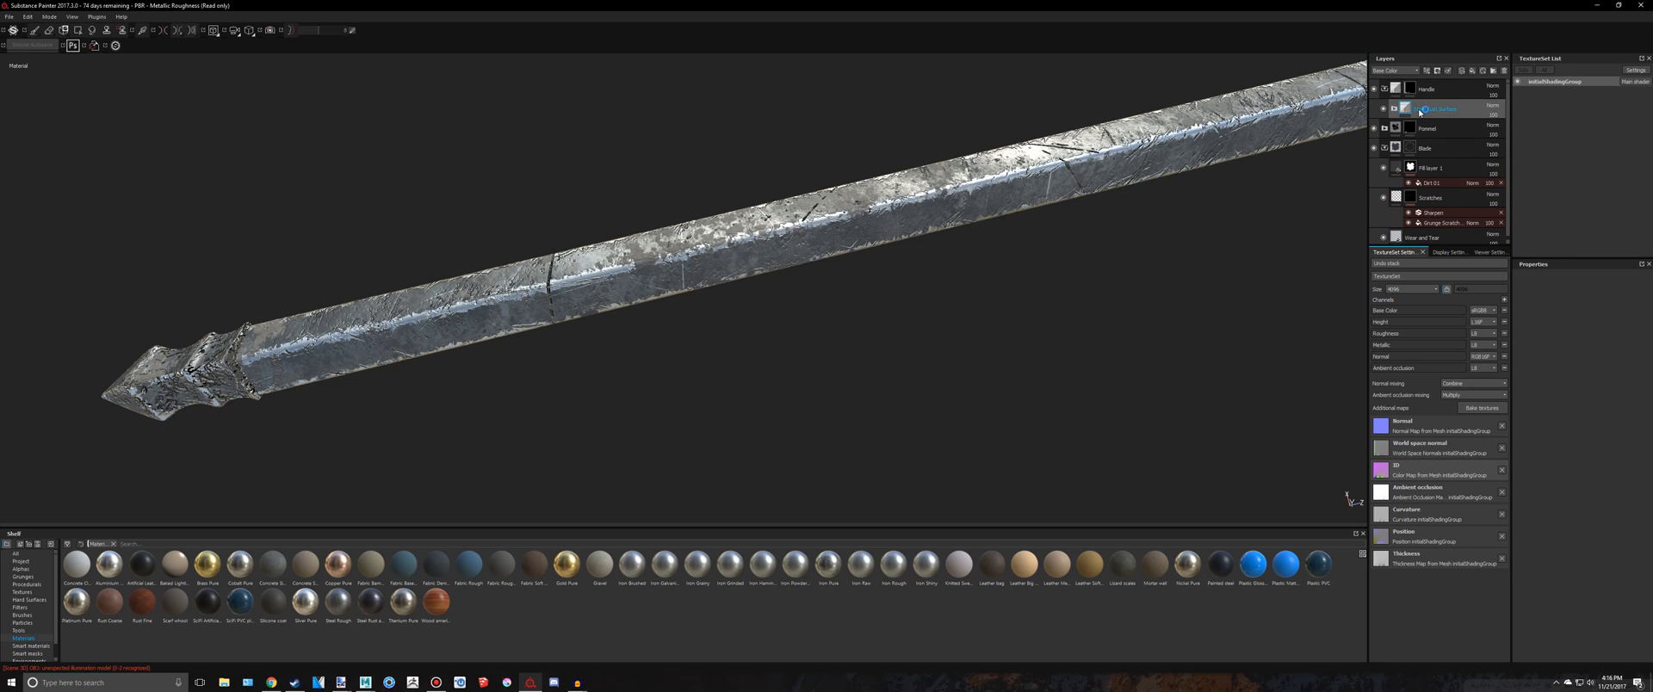
click(1395, 110)
scroll(1419, 123, down, 2)
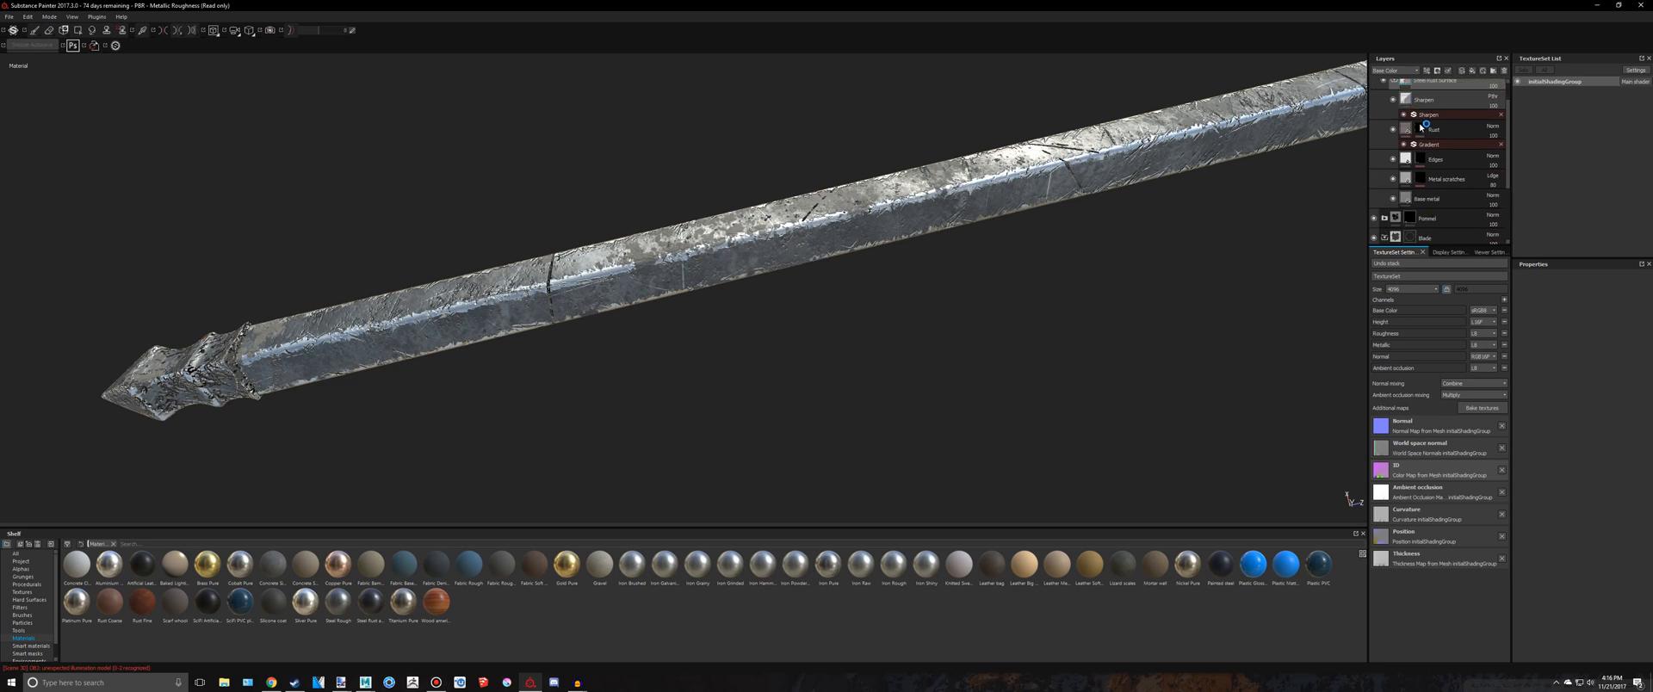
scroll(1438, 179, up, 2)
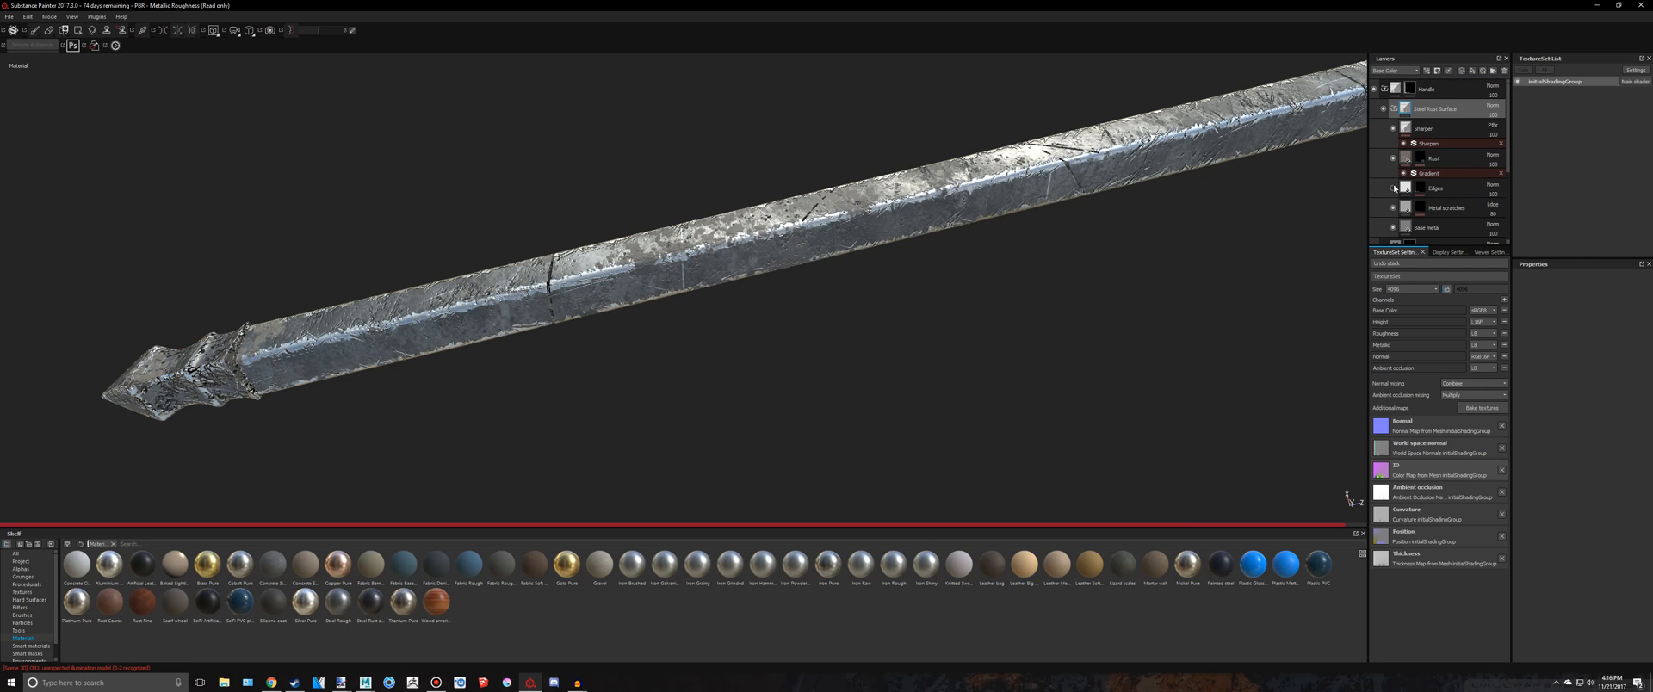
click(1394, 188)
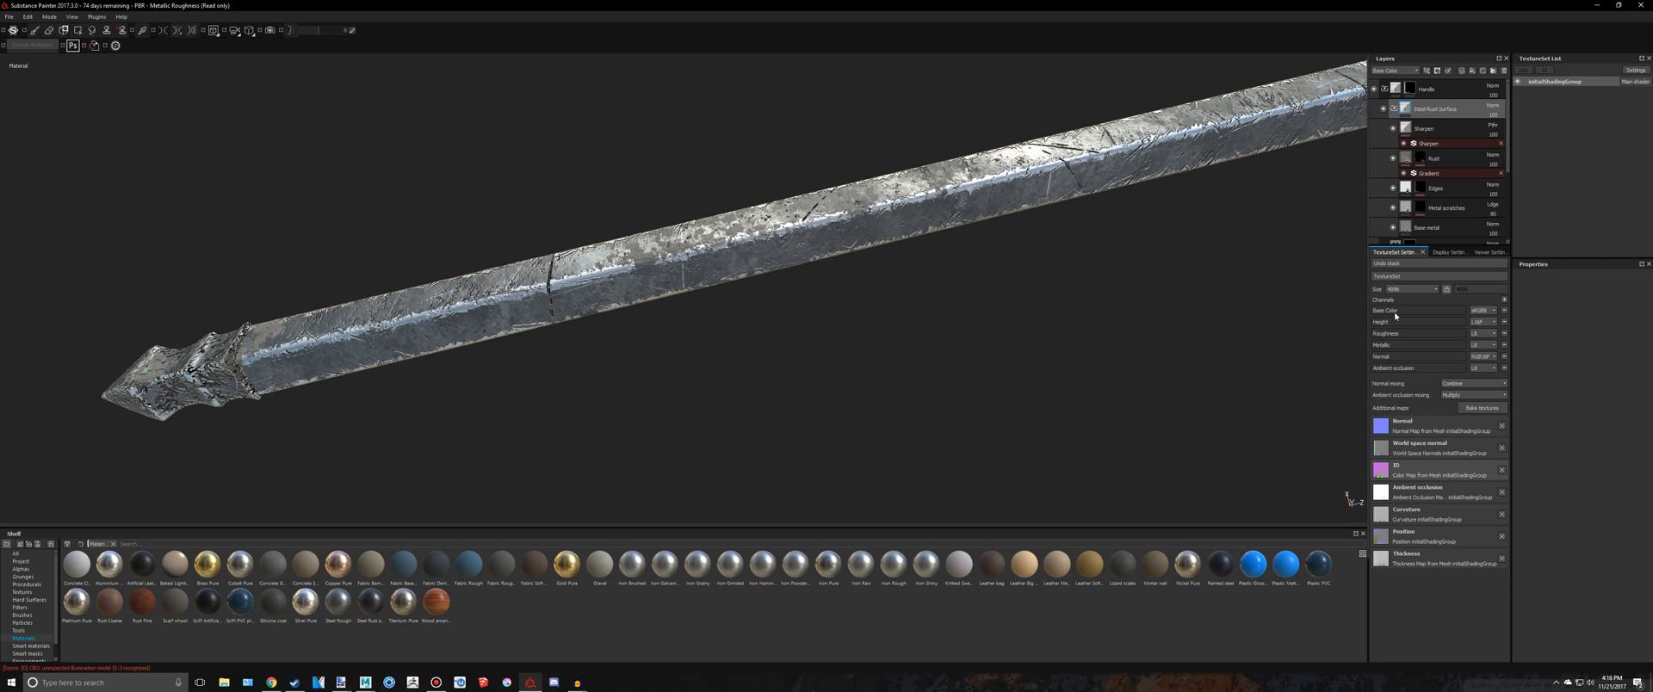
Change the base color of the Edges layer in Steel Rust Surface to a darker neutral grey
click(1405, 187)
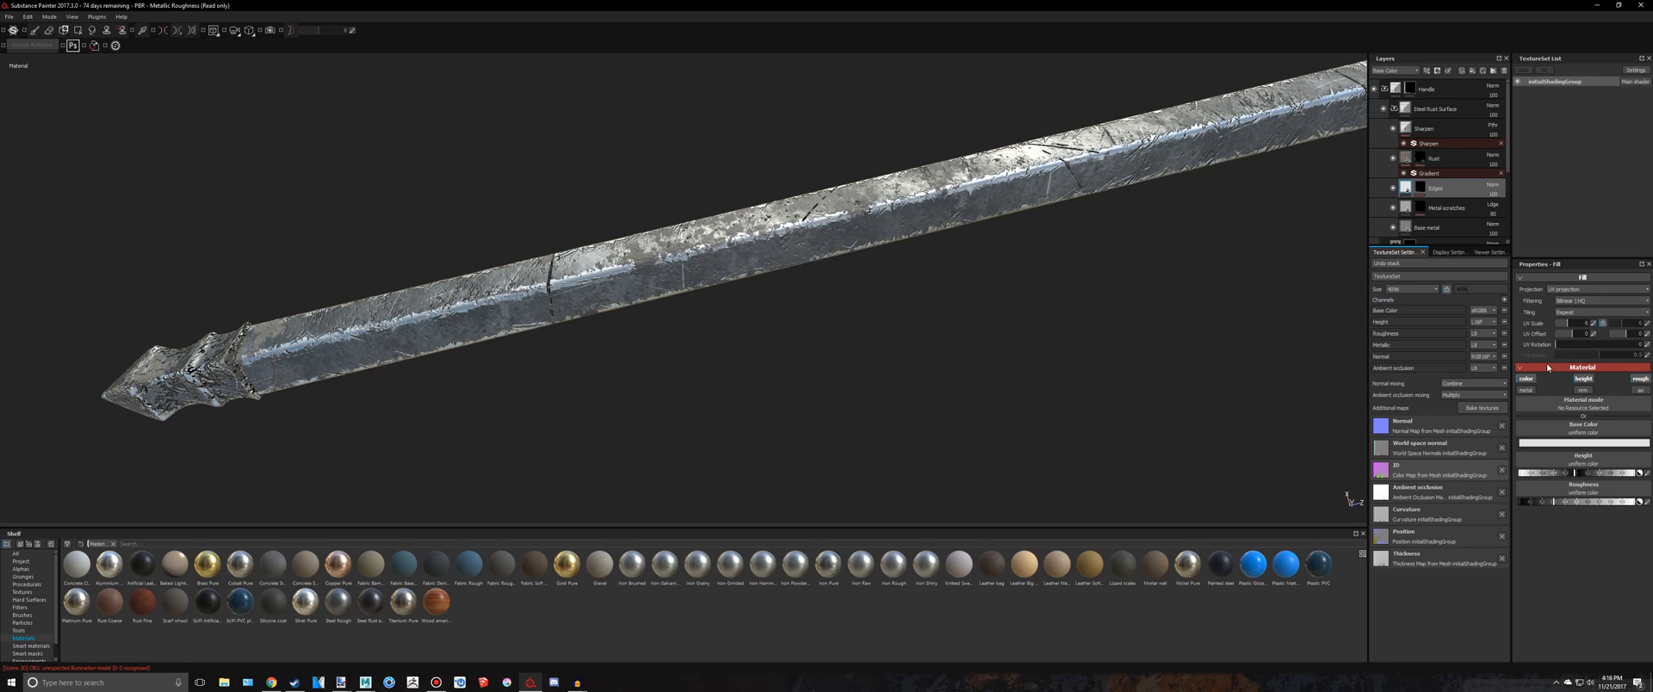
click(1572, 443)
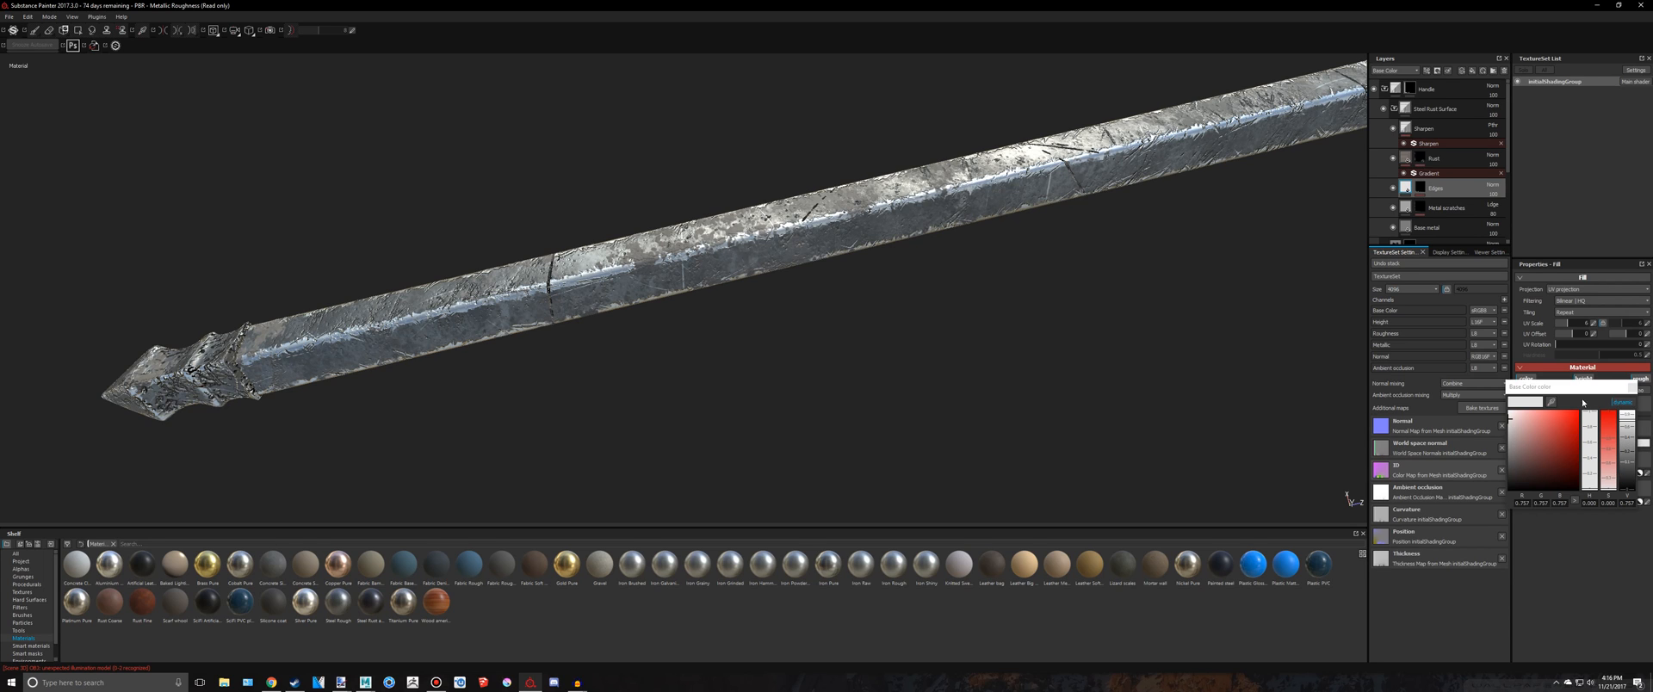
click(1551, 402)
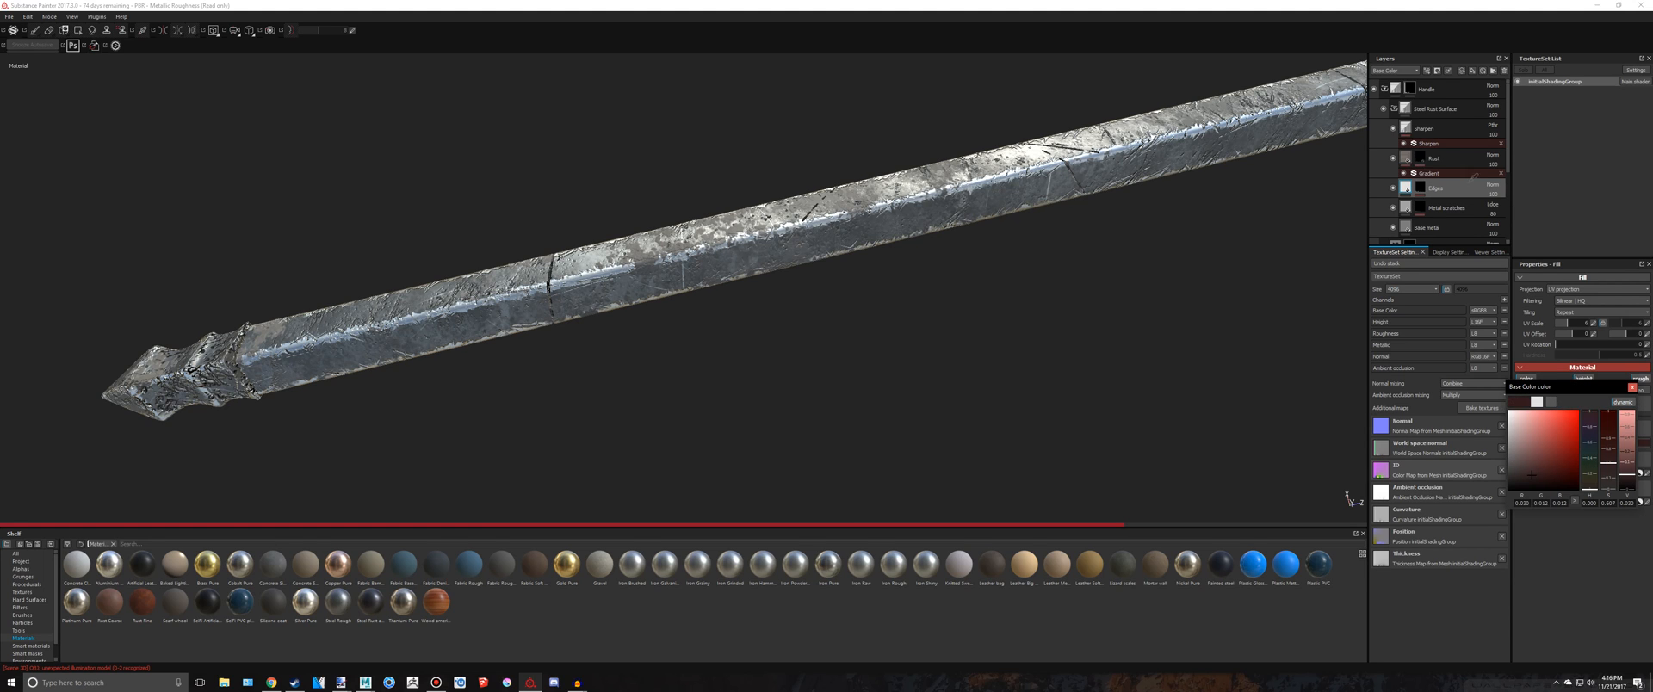
scroll(1433, 172, down, 5)
click(1399, 232)
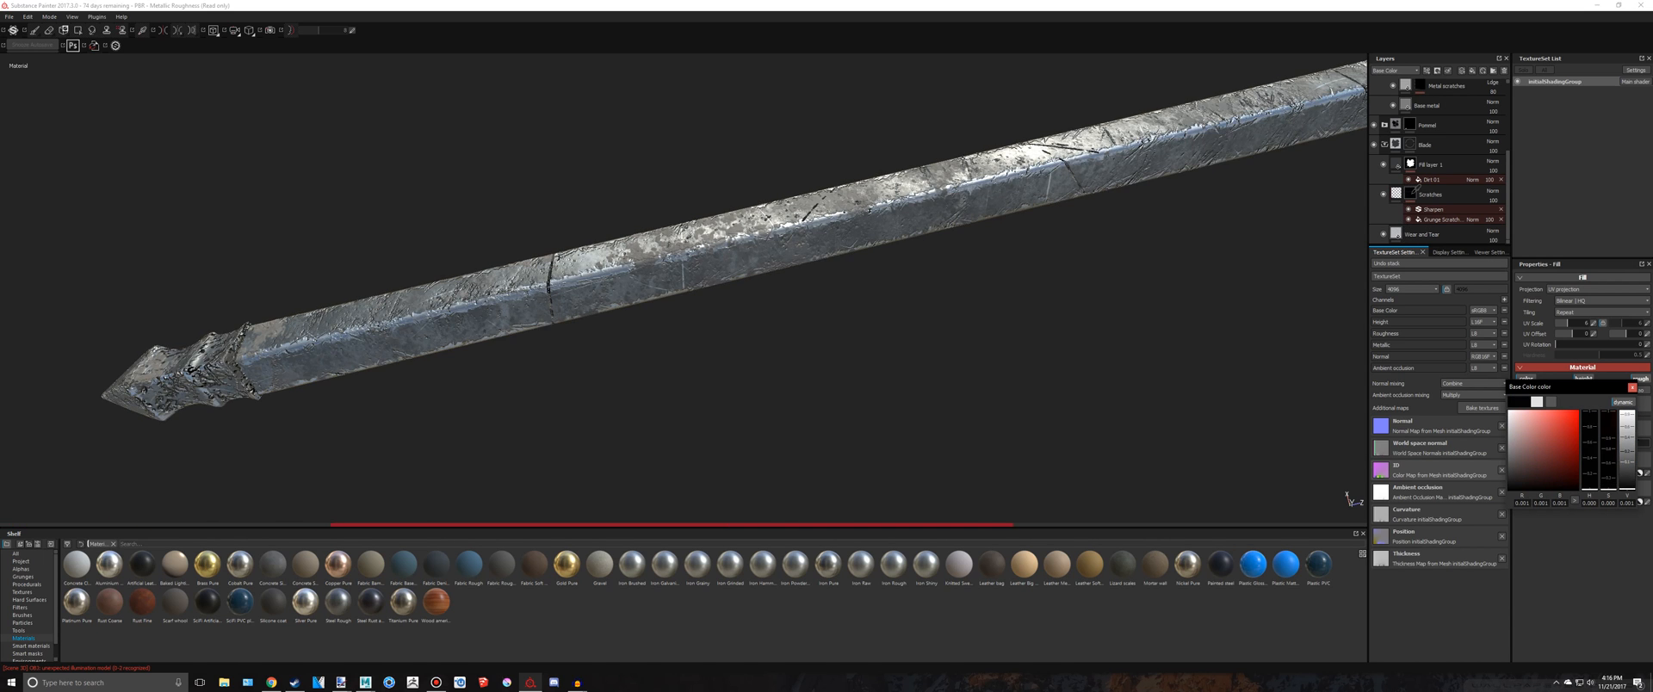
click(1510, 450)
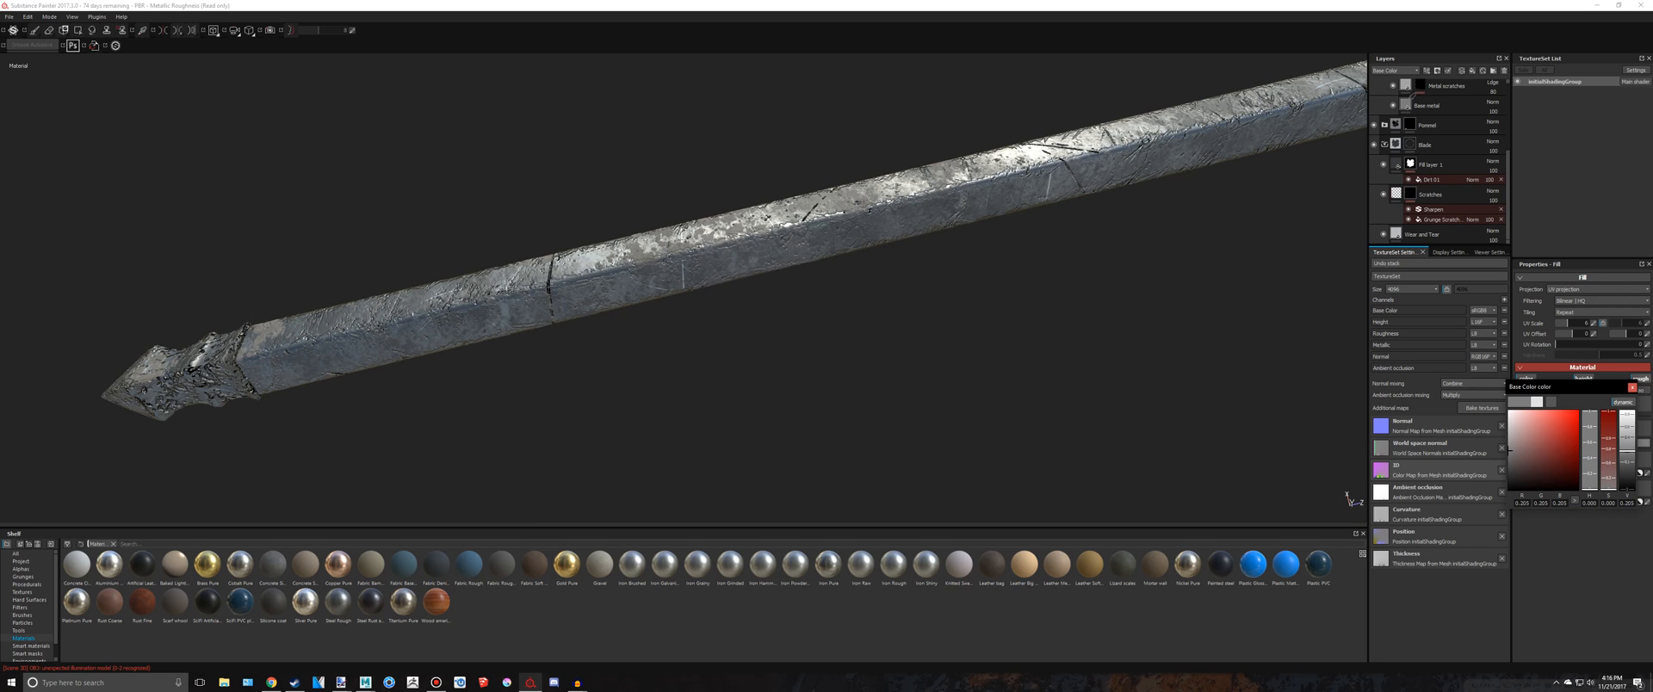
Darken the base color of the Edges layer further to a very dark neutral grey and close the color picker
drag(1510, 449, 1510, 482)
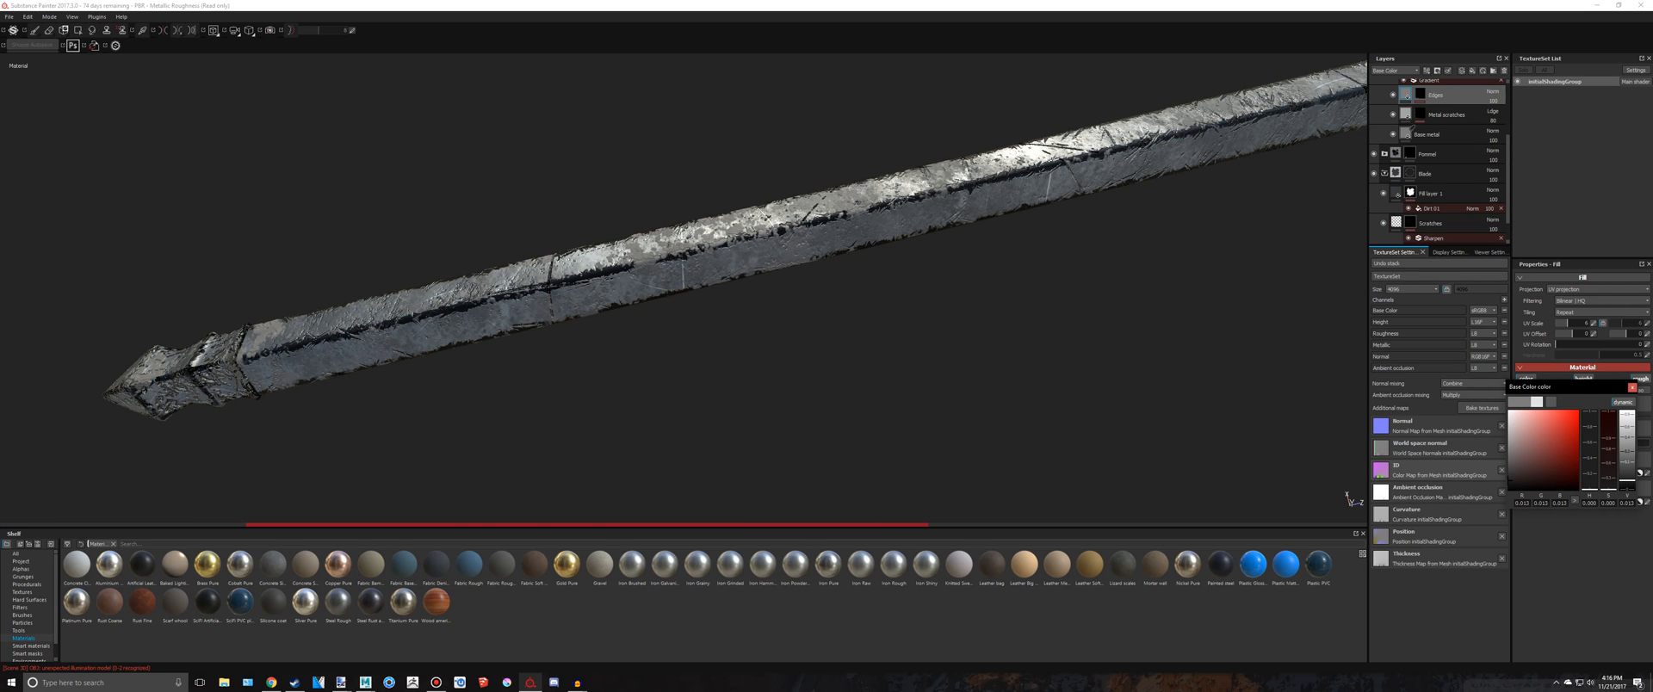
click(1405, 134)
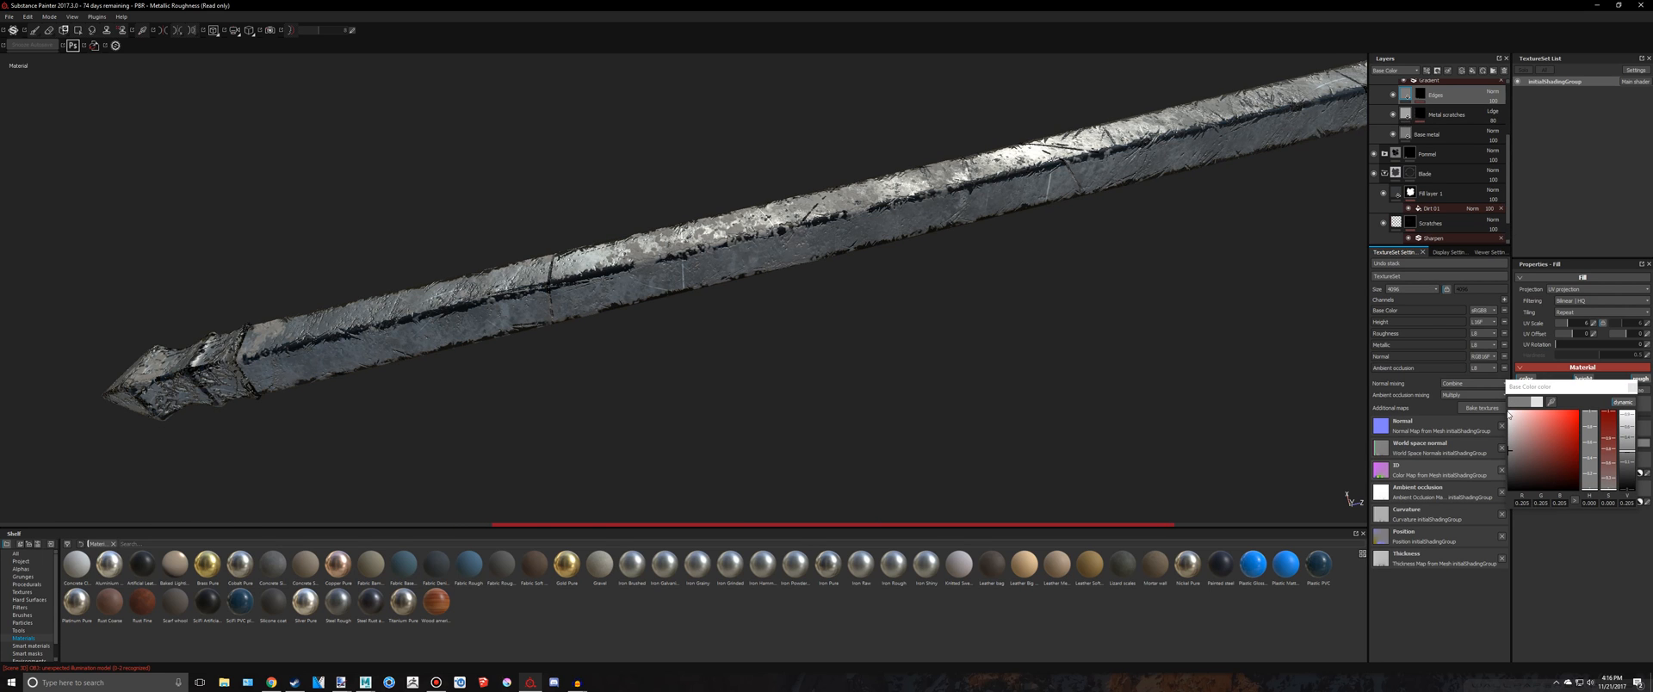
click(1405, 291)
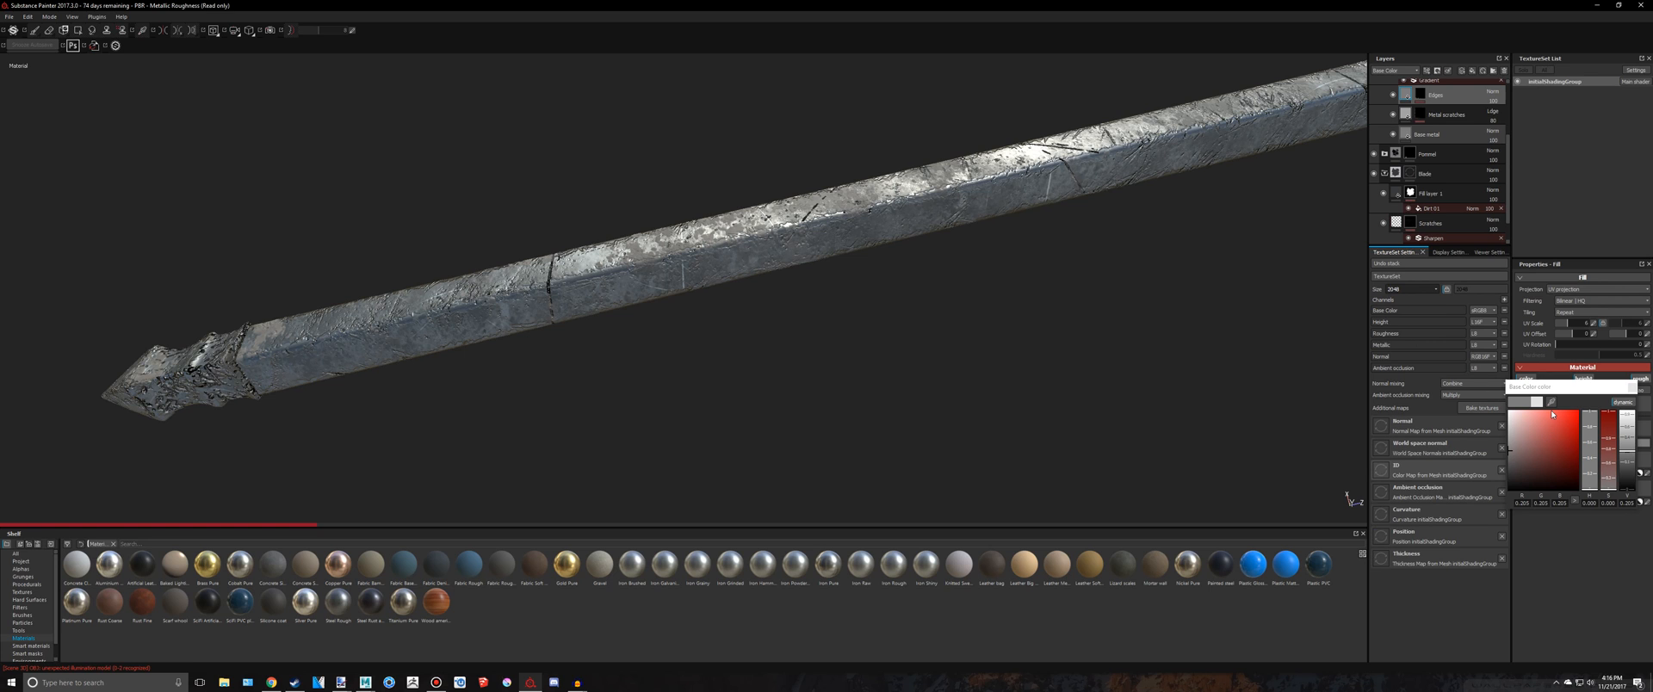
click(1625, 463)
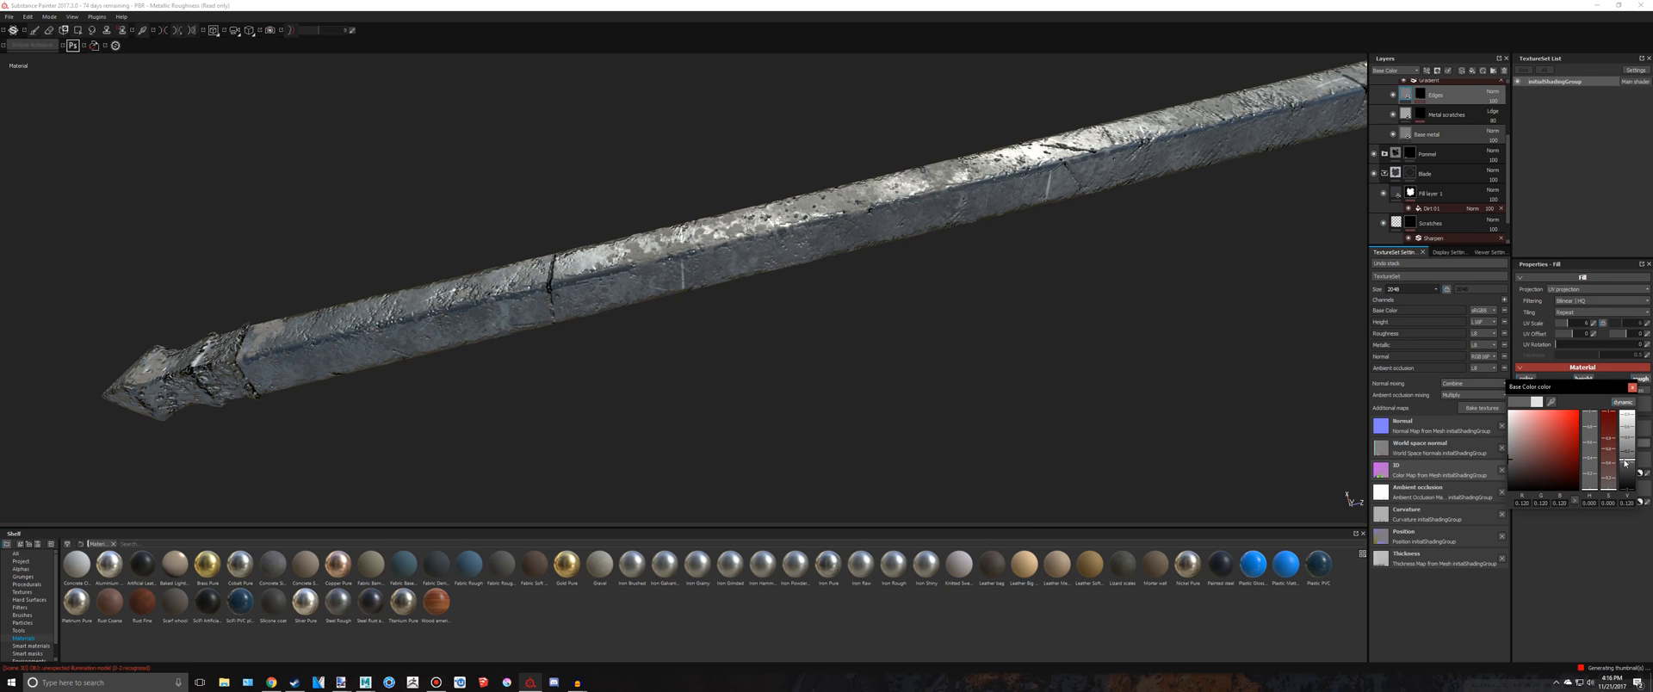
drag(1625, 463, 1628, 470)
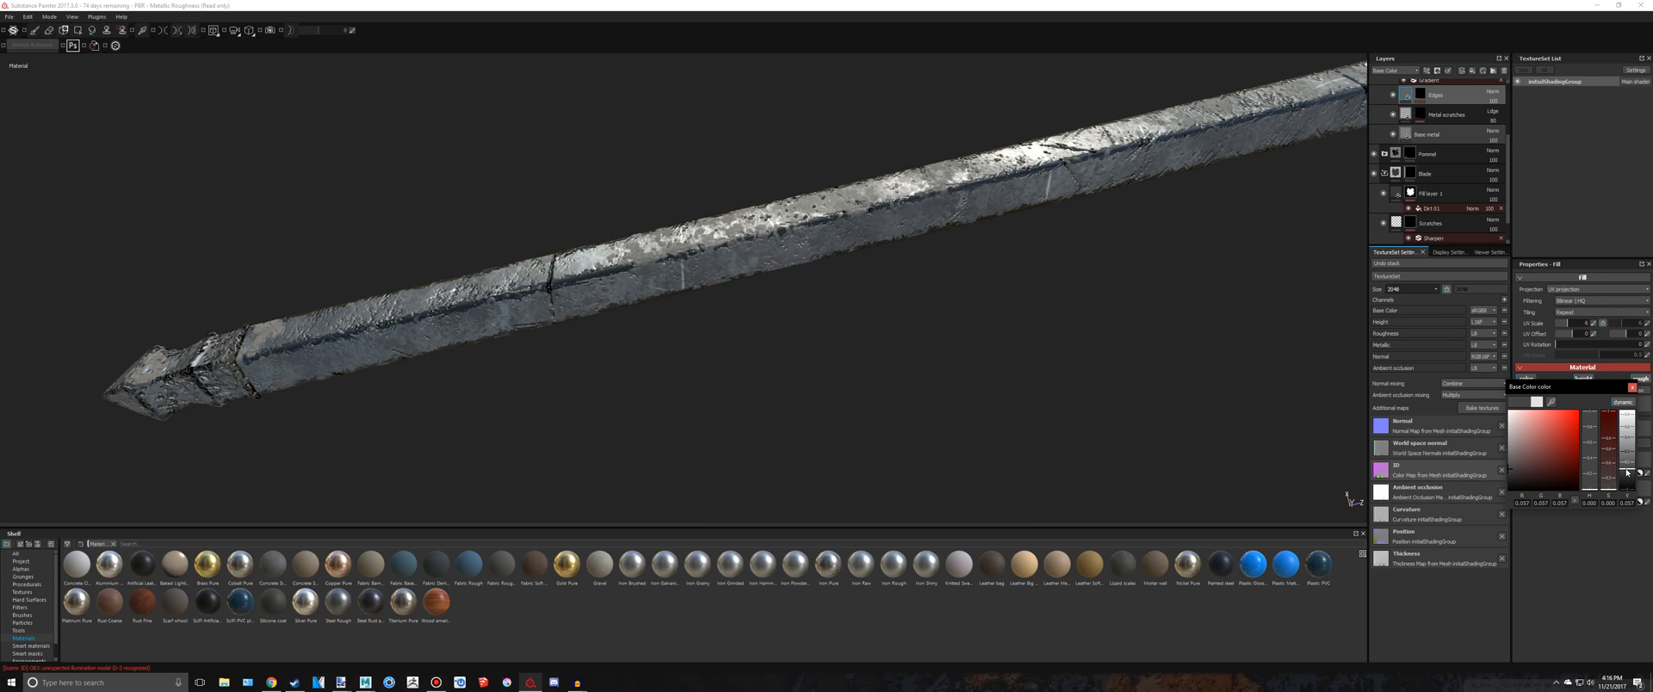
scroll(1040, 292, down, 3)
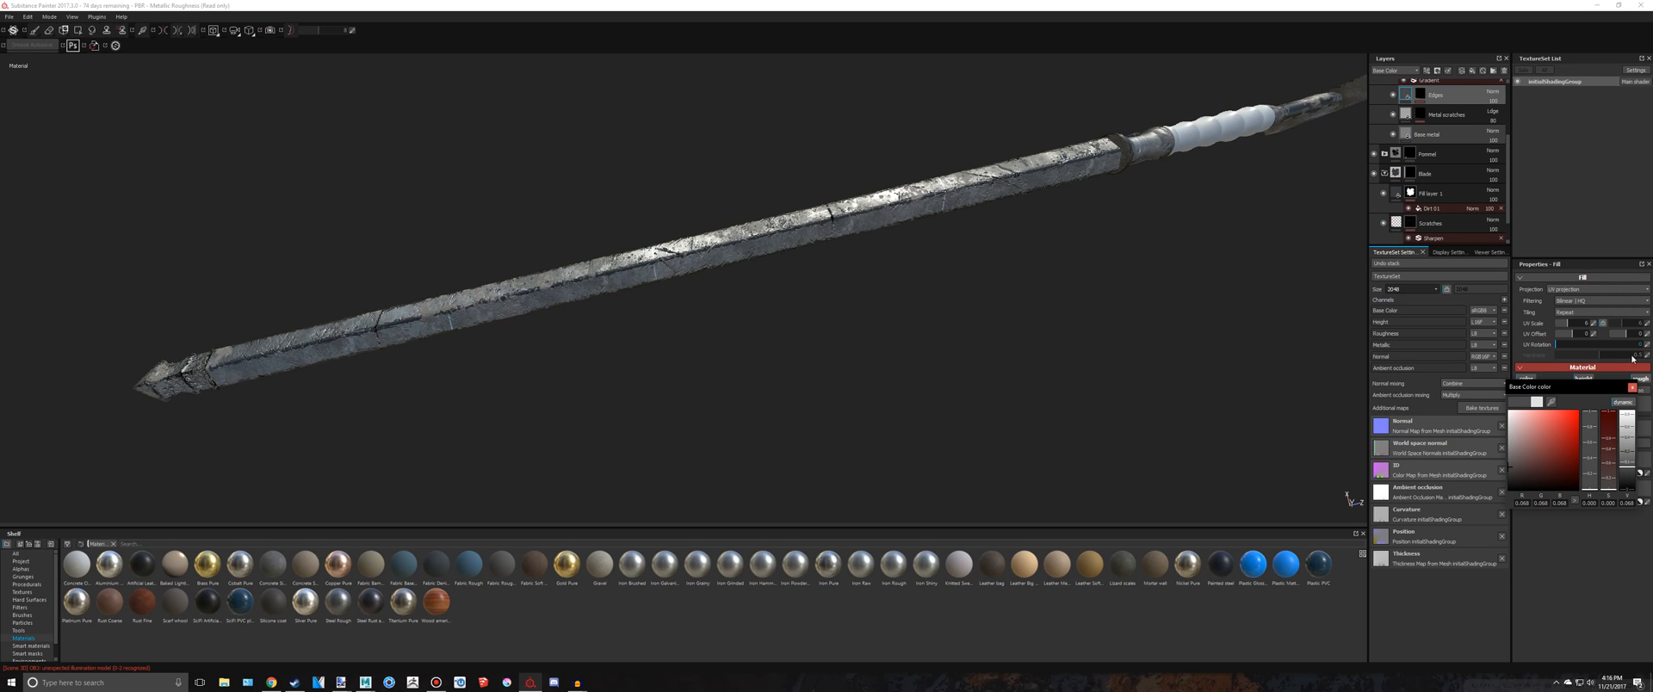
click(1632, 387)
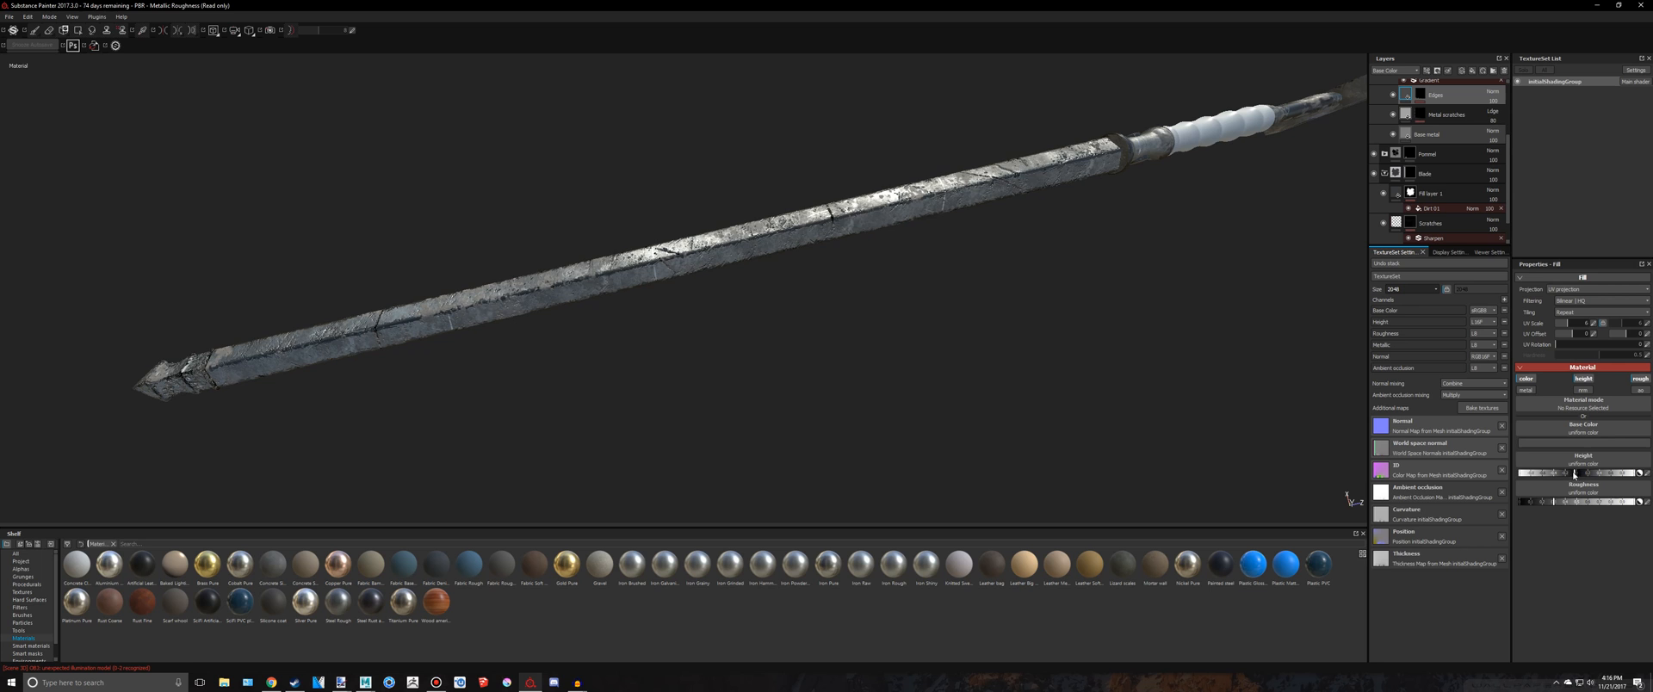
Slightly adjust the height value of the Edges layer and check the surface relief along the blade and tip
drag(1574, 474, 1579, 477)
scroll(937, 262, down, 2)
scroll(937, 262, up, 8)
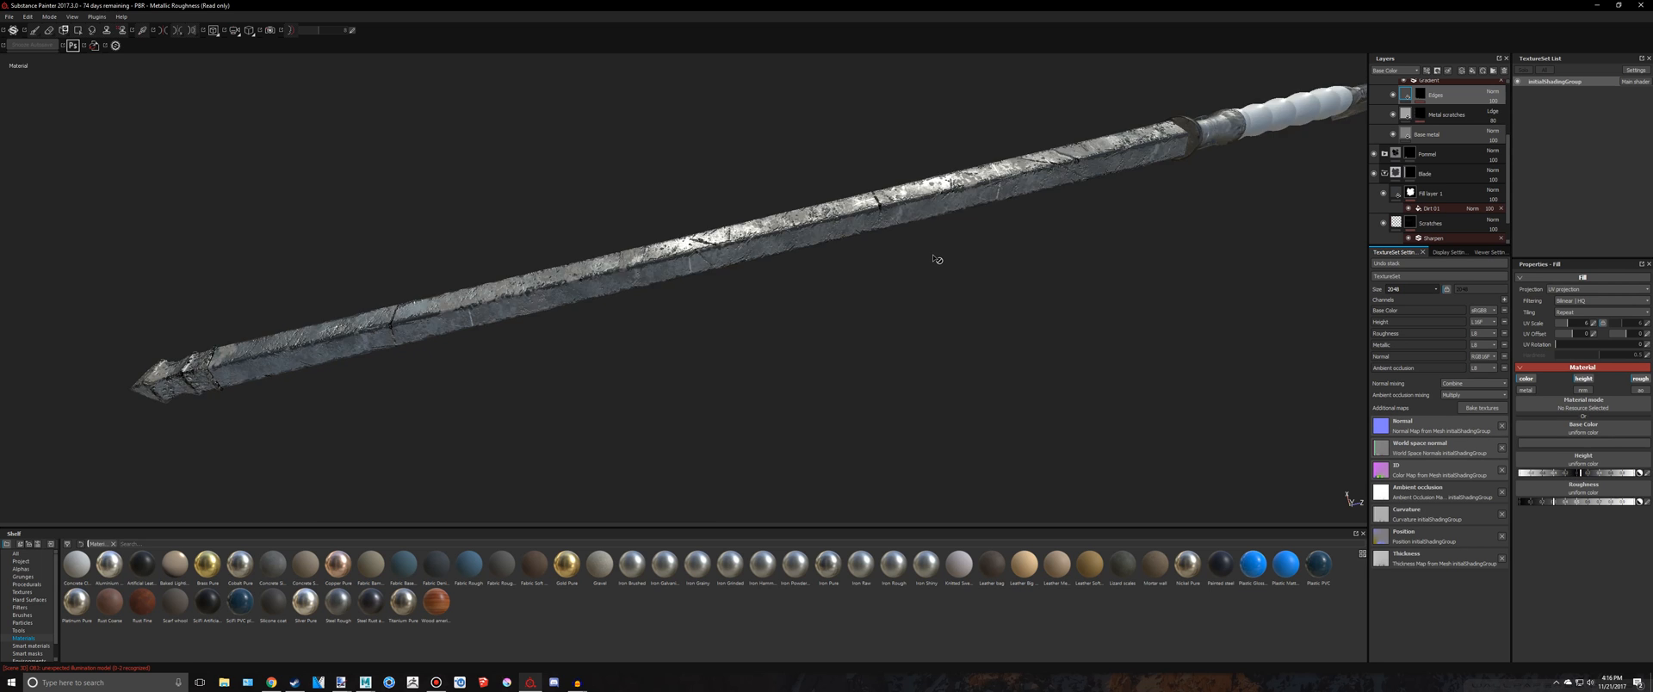
alt+drag(932, 223, 934, 142)
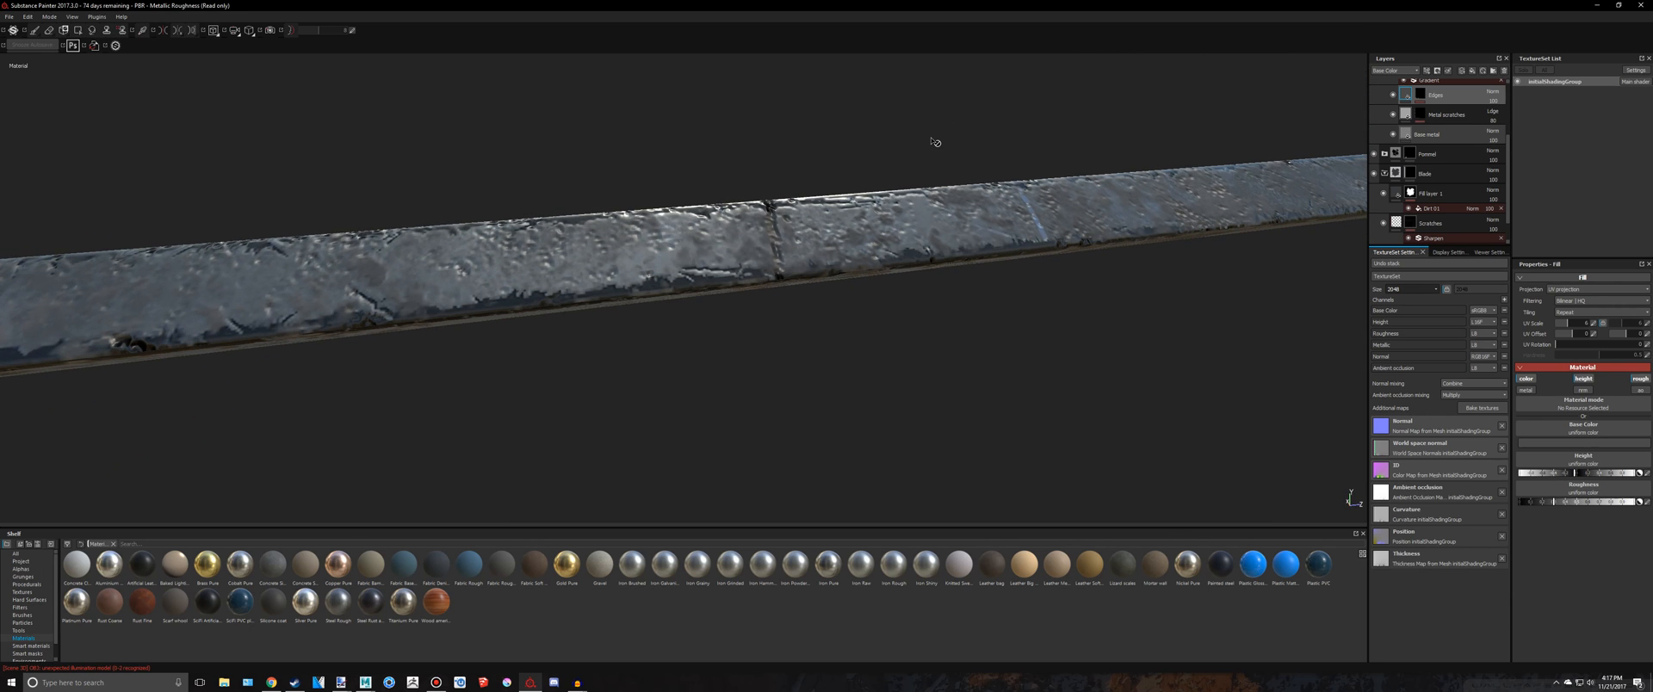
scroll(1015, 129, down, 4)
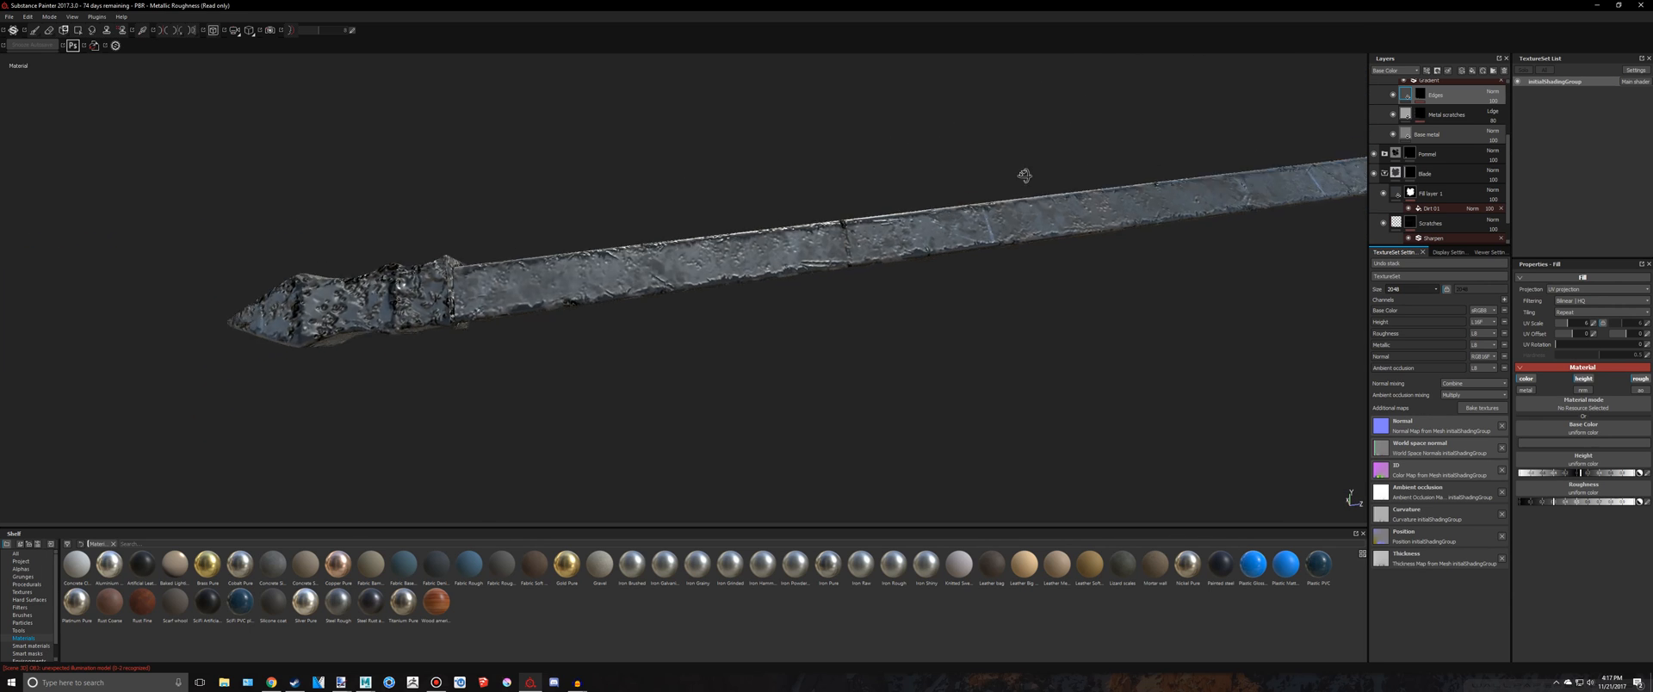
alt+drag(1025, 175, 1014, 240)
alt+middle_drag(1014, 239, 1330, 188)
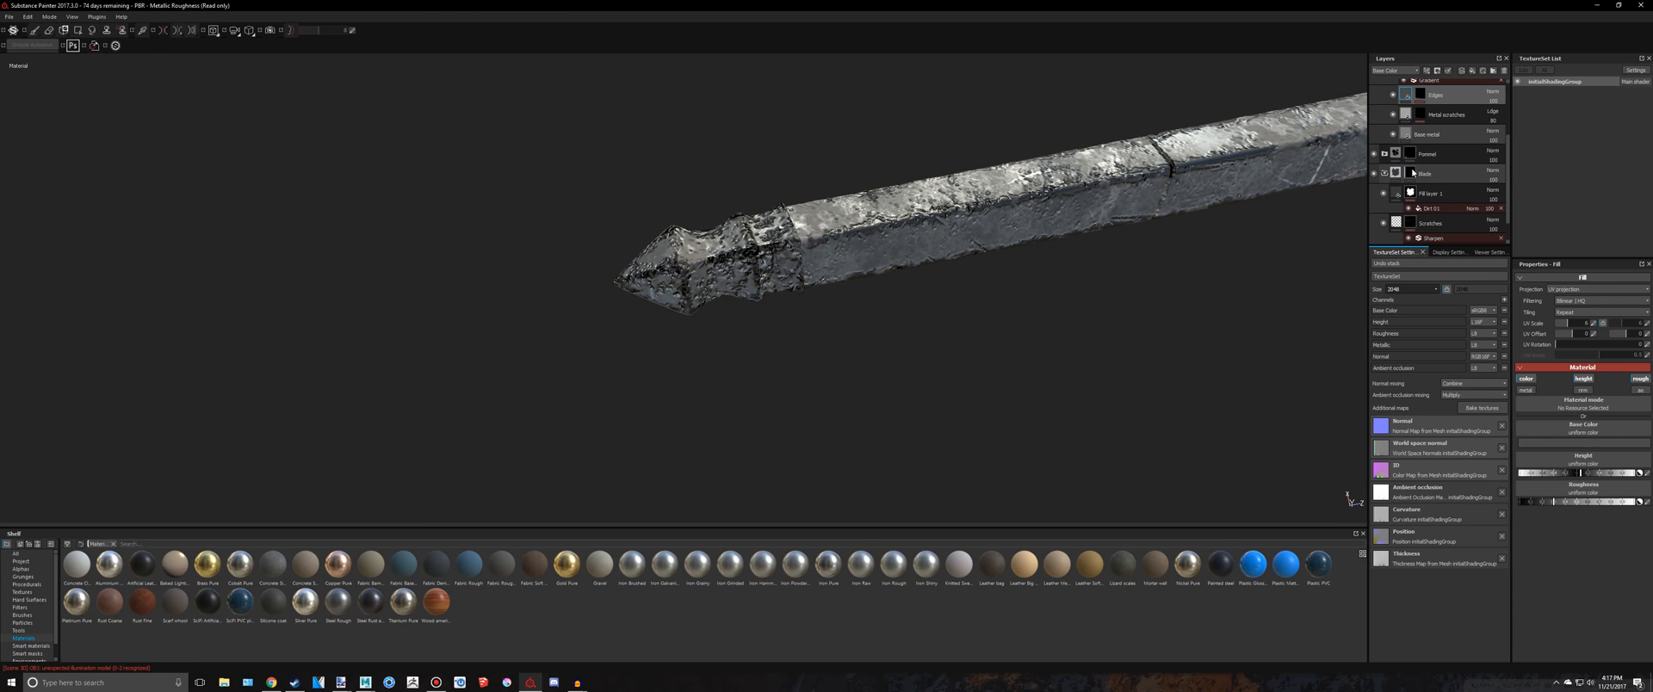
Expand the sword tip's folder and compare the tip with its Scratches layer and Fill layer 2 hidden and shown
click(1384, 154)
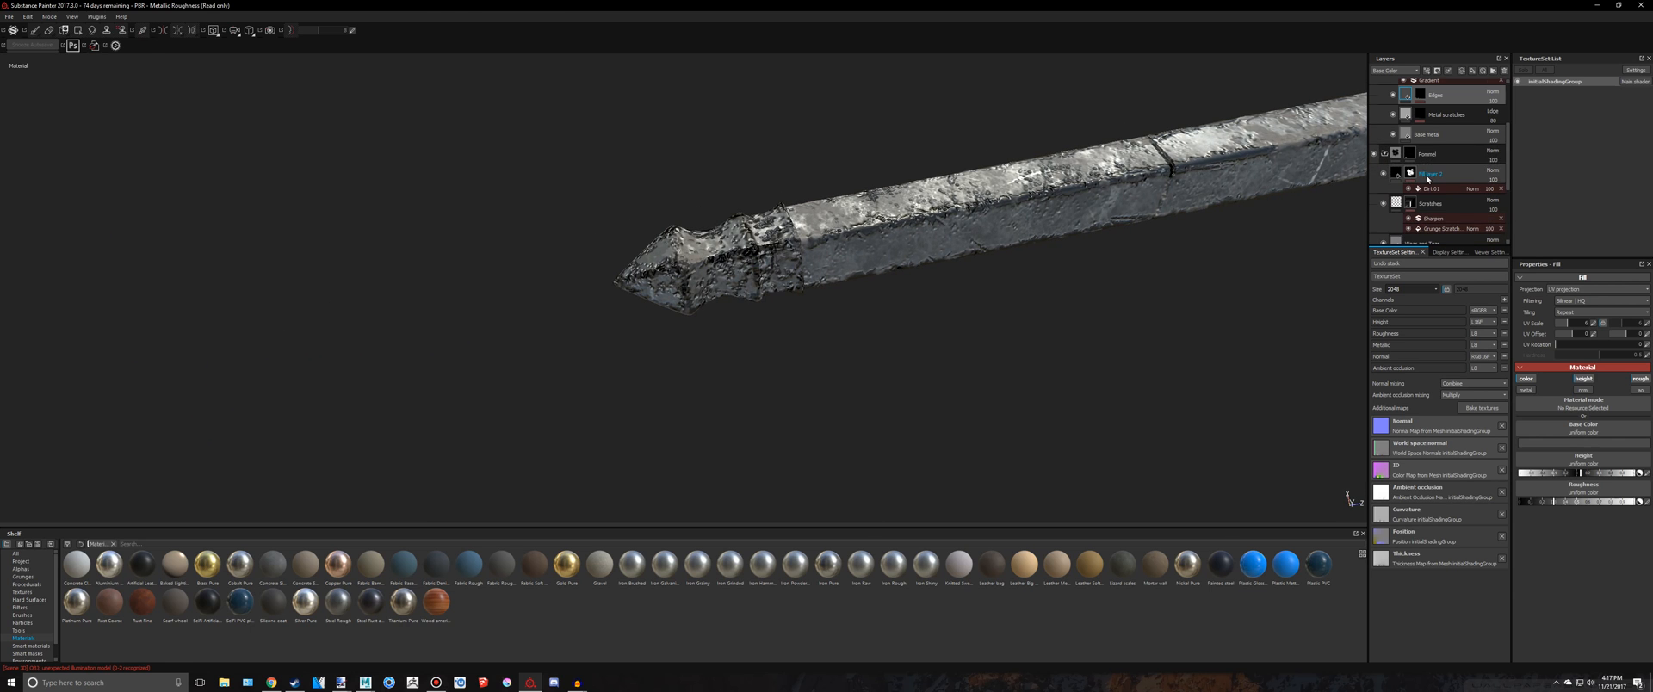
scroll(1429, 179, down, 1)
click(1422, 128)
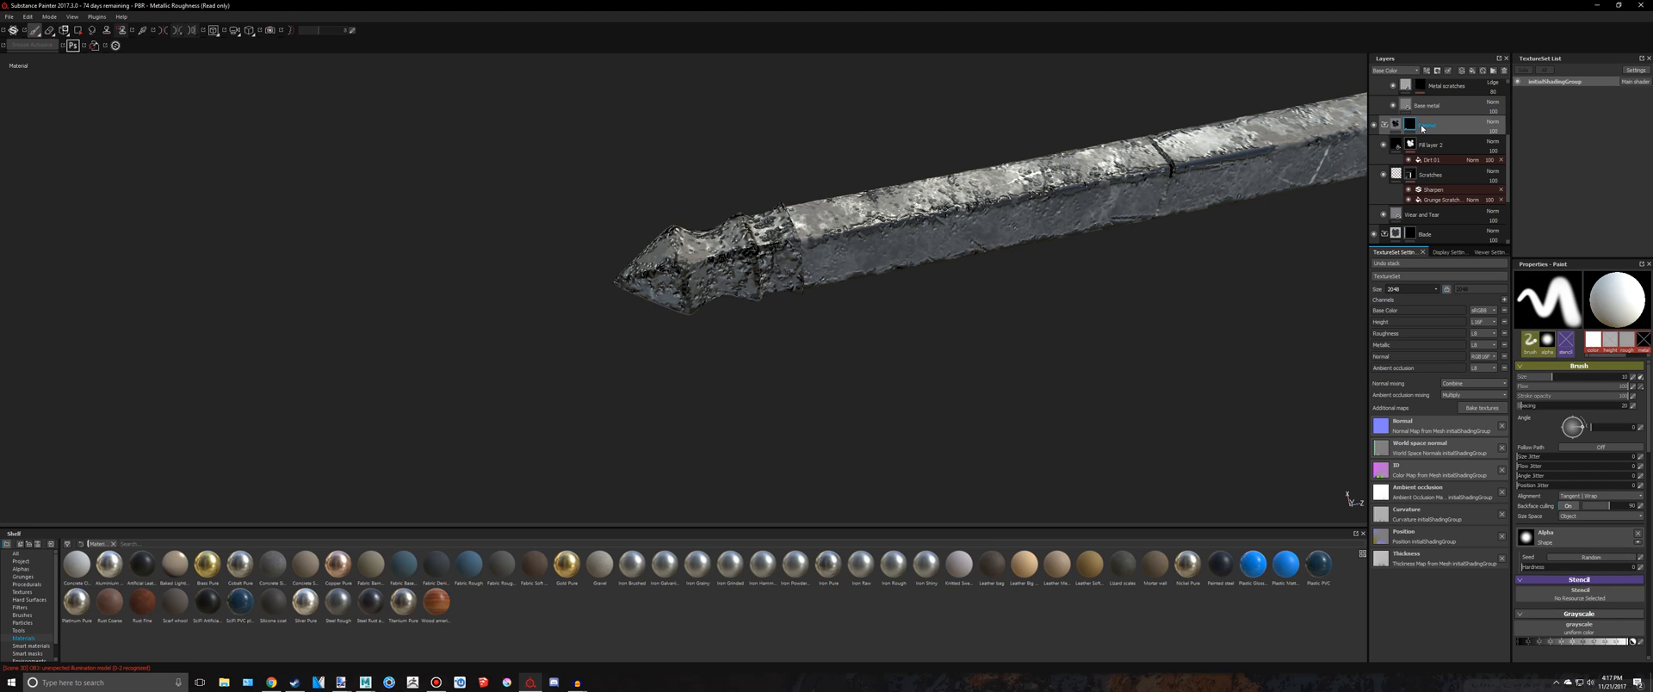
alt+middle_drag(986, 86, 1005, 119)
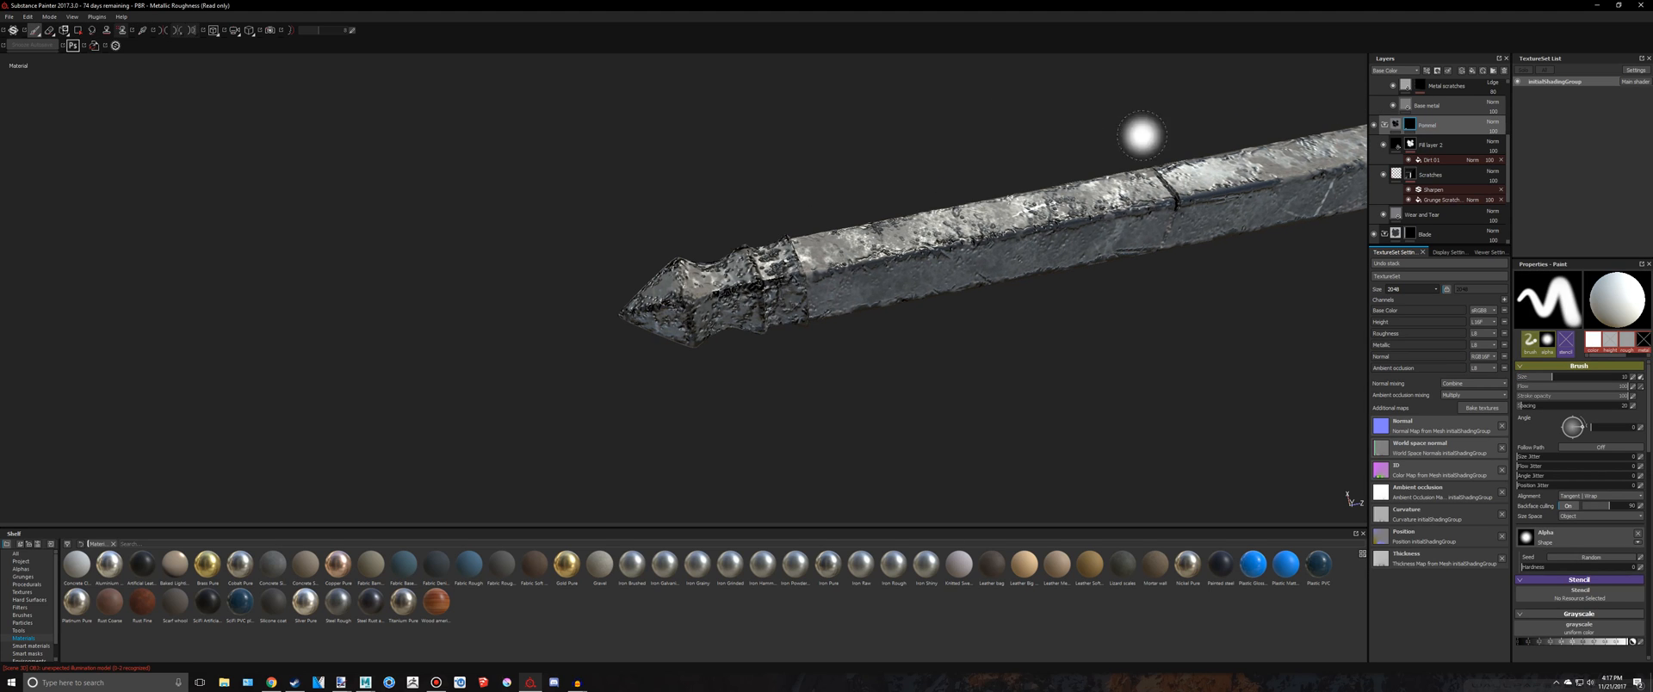
scroll(1414, 173, down, 1)
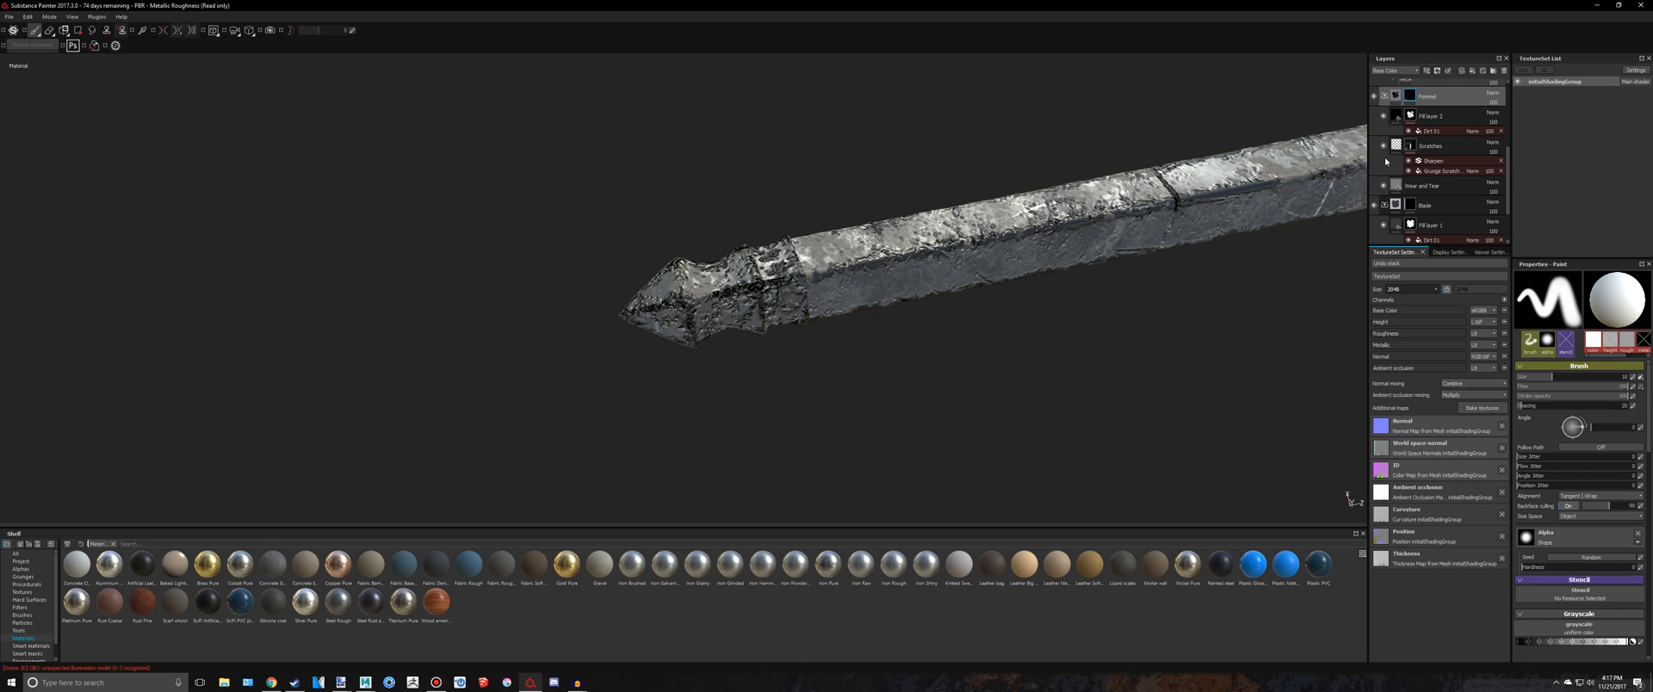
click(1383, 145)
click(1383, 145)
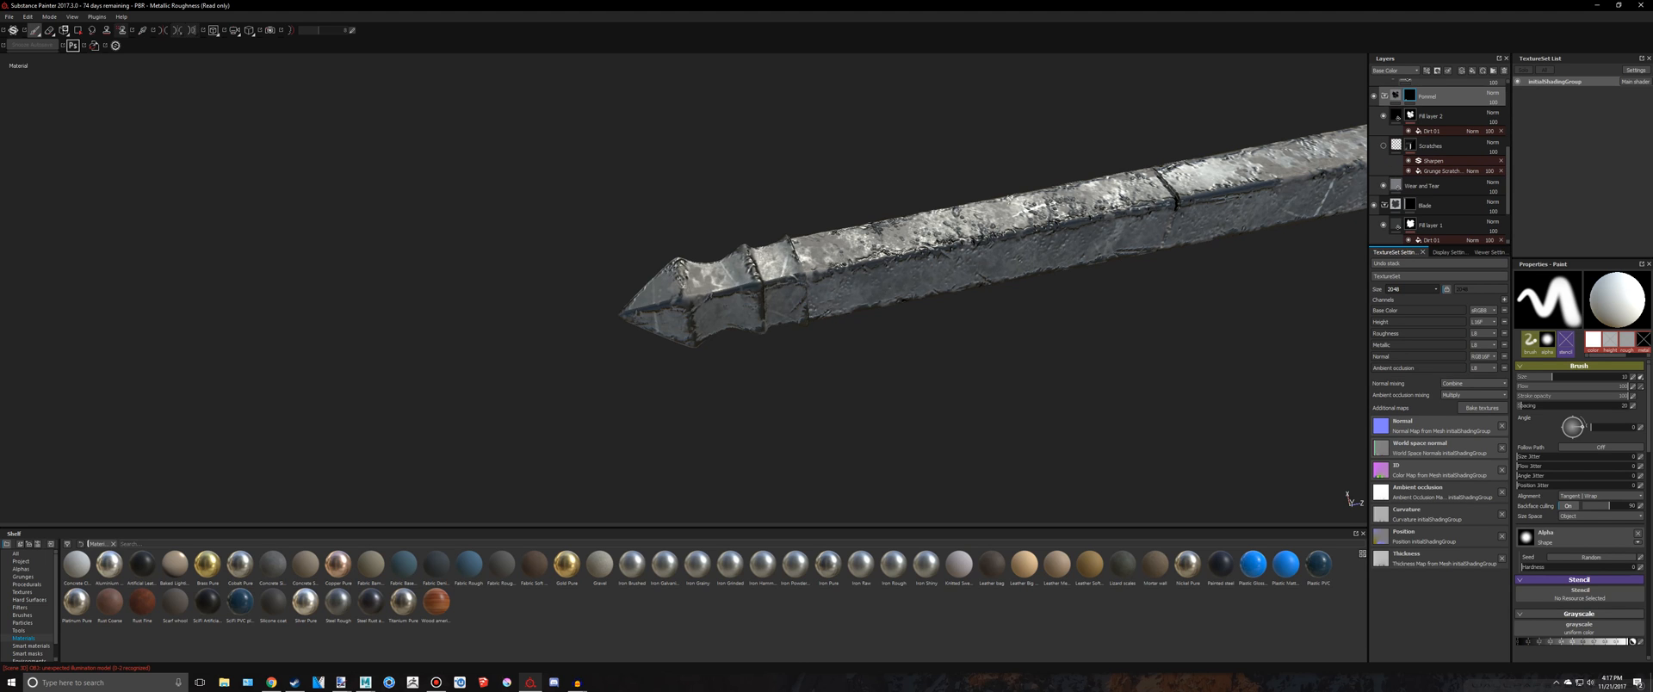
click(1384, 146)
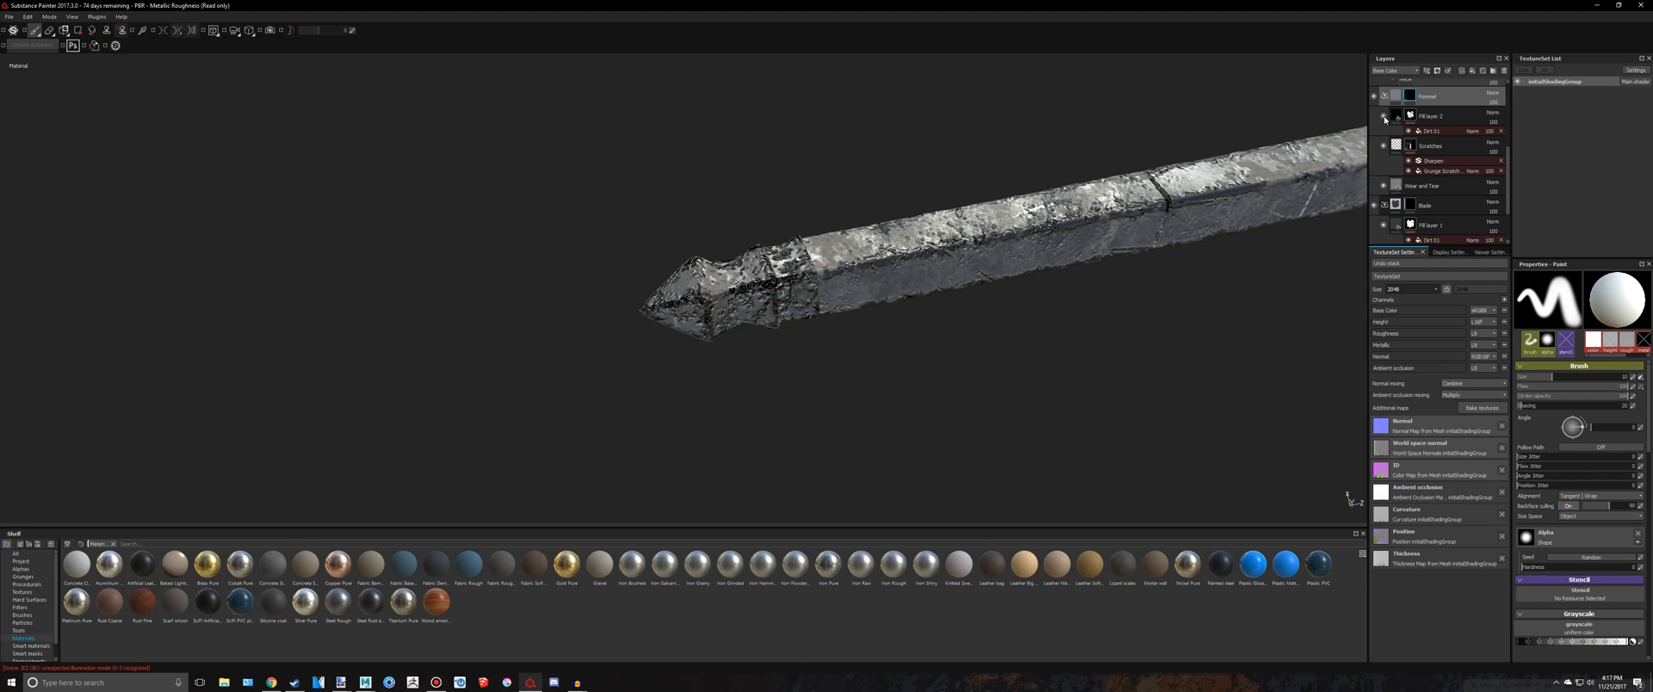
click(1383, 116)
click(1383, 116)
Toggle the visibility of the whole tip folder to compare the sword's tip with and without its layers
click(1374, 96)
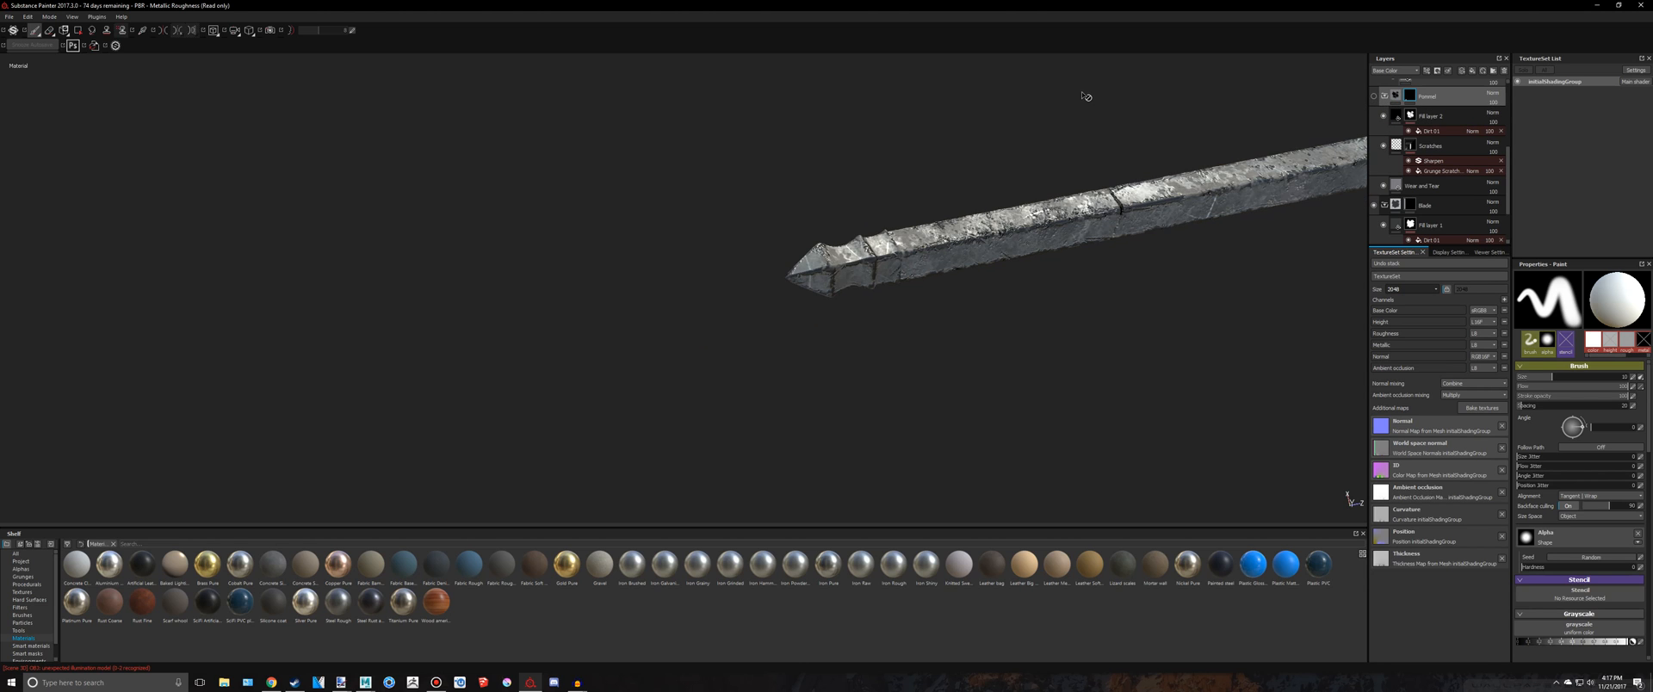
scroll(1149, 116, up, 3)
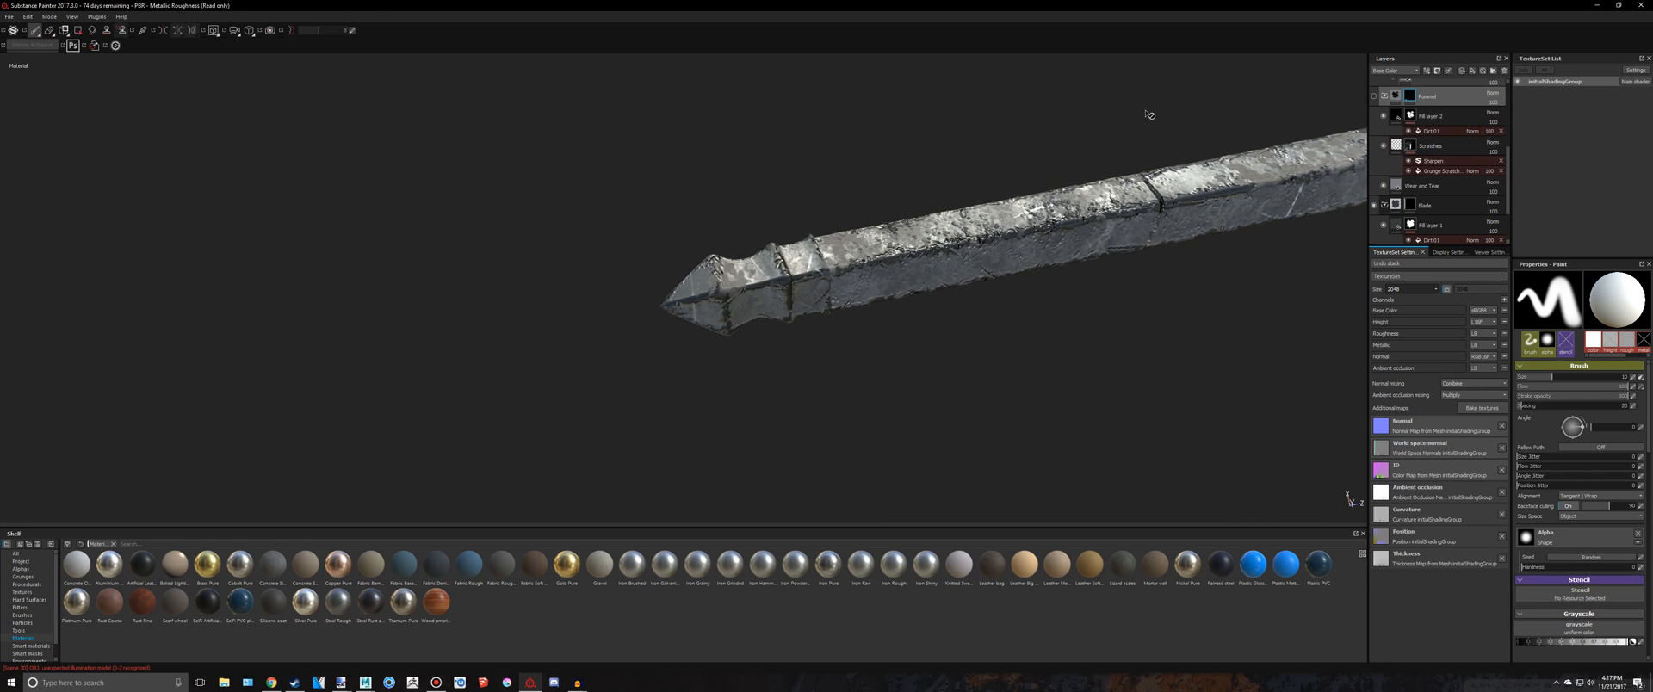
click(1374, 96)
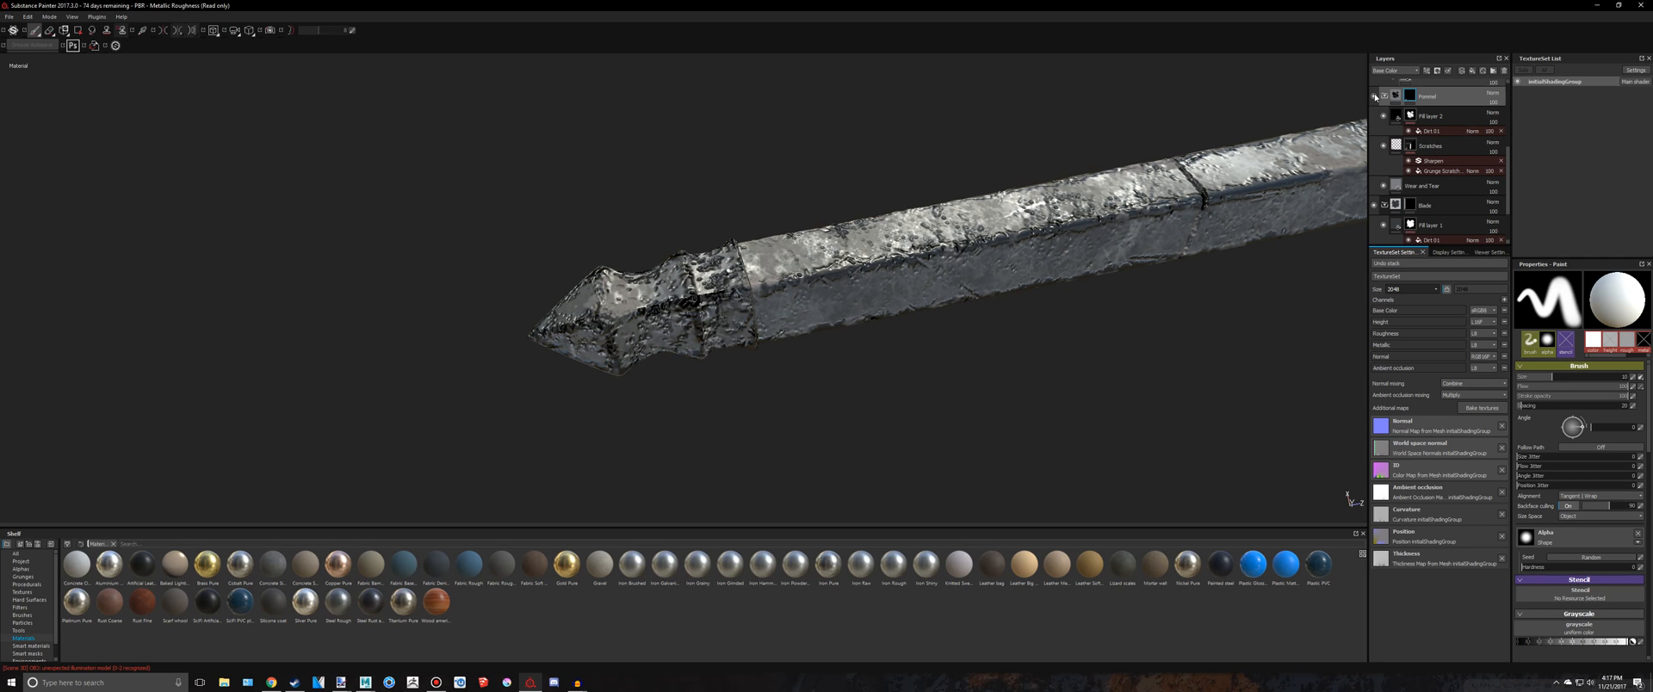
click(1374, 96)
click(1375, 96)
click(1375, 97)
click(1374, 96)
Remove the Sharpen filter from the tip's Scratches mask and set the Grunge Scratches Rough balance to about 0.64
click(1407, 143)
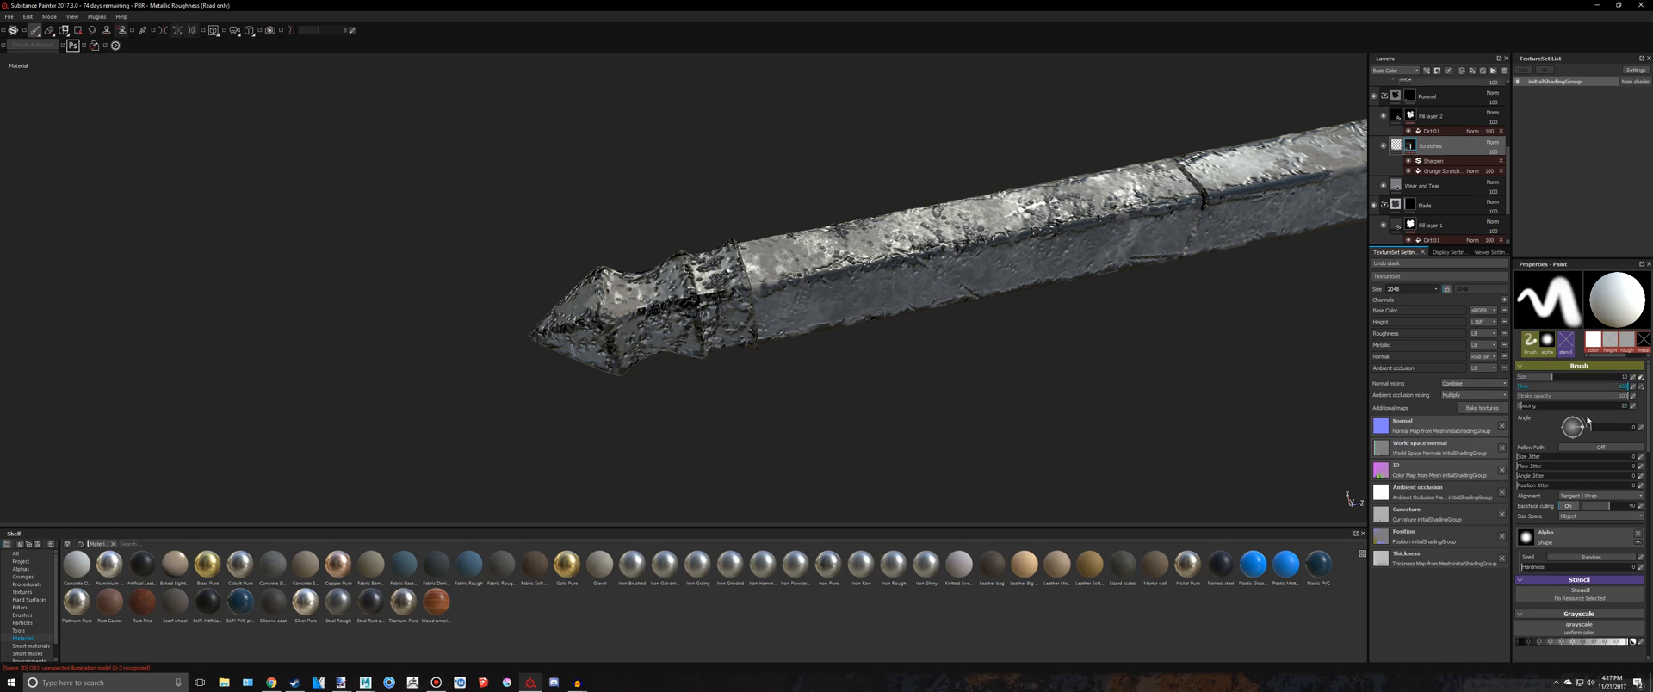
scroll(1600, 450, down, 3)
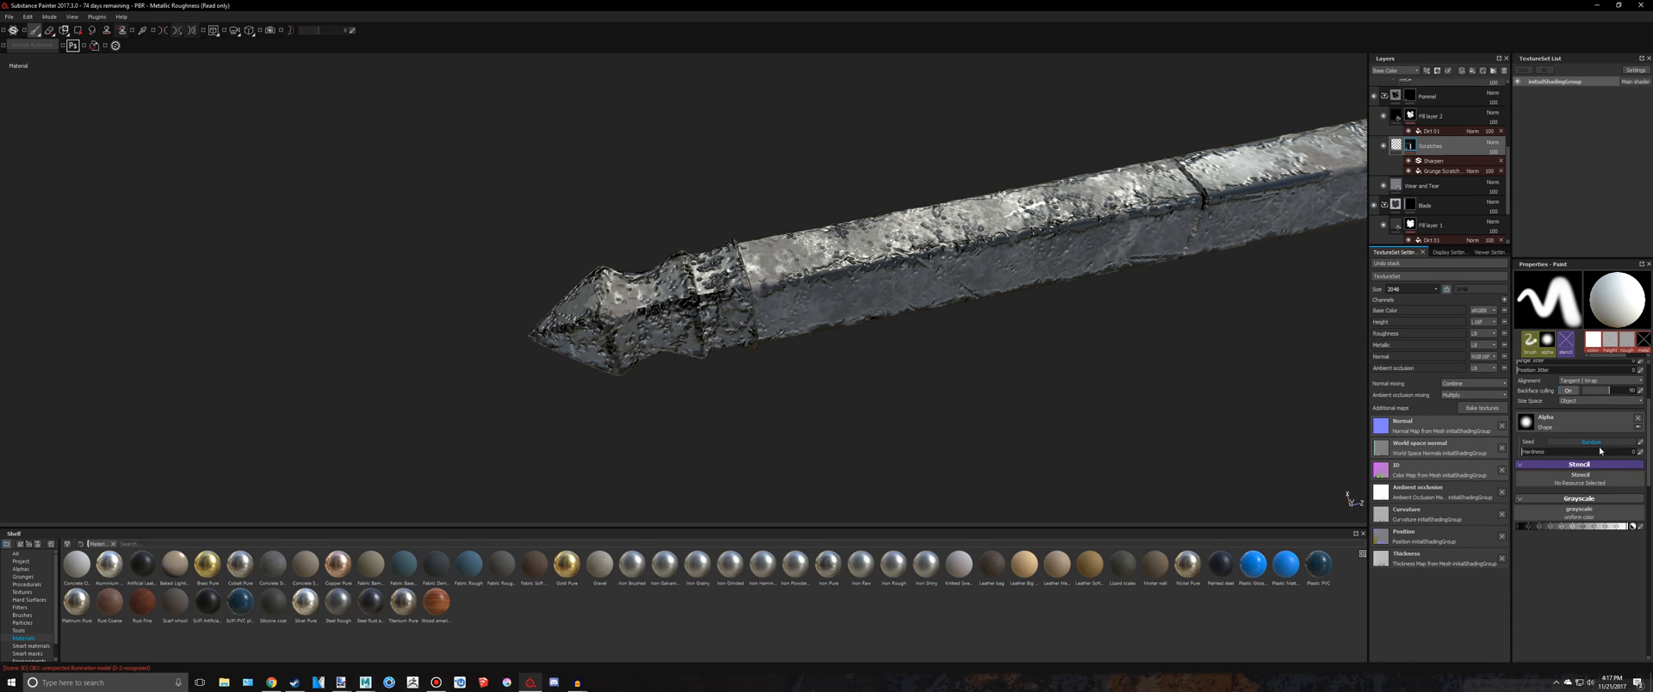
click(1445, 170)
click(1409, 162)
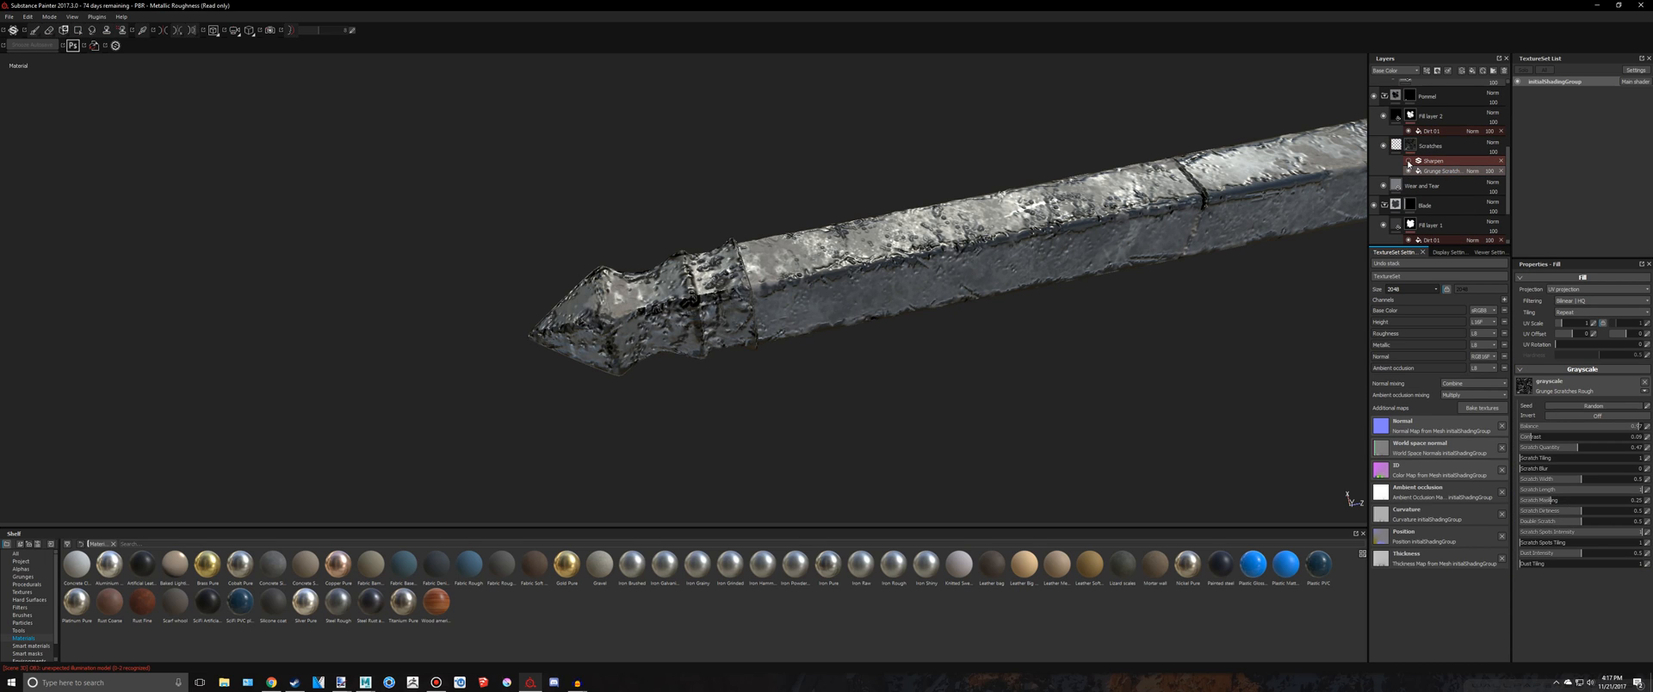
click(1500, 161)
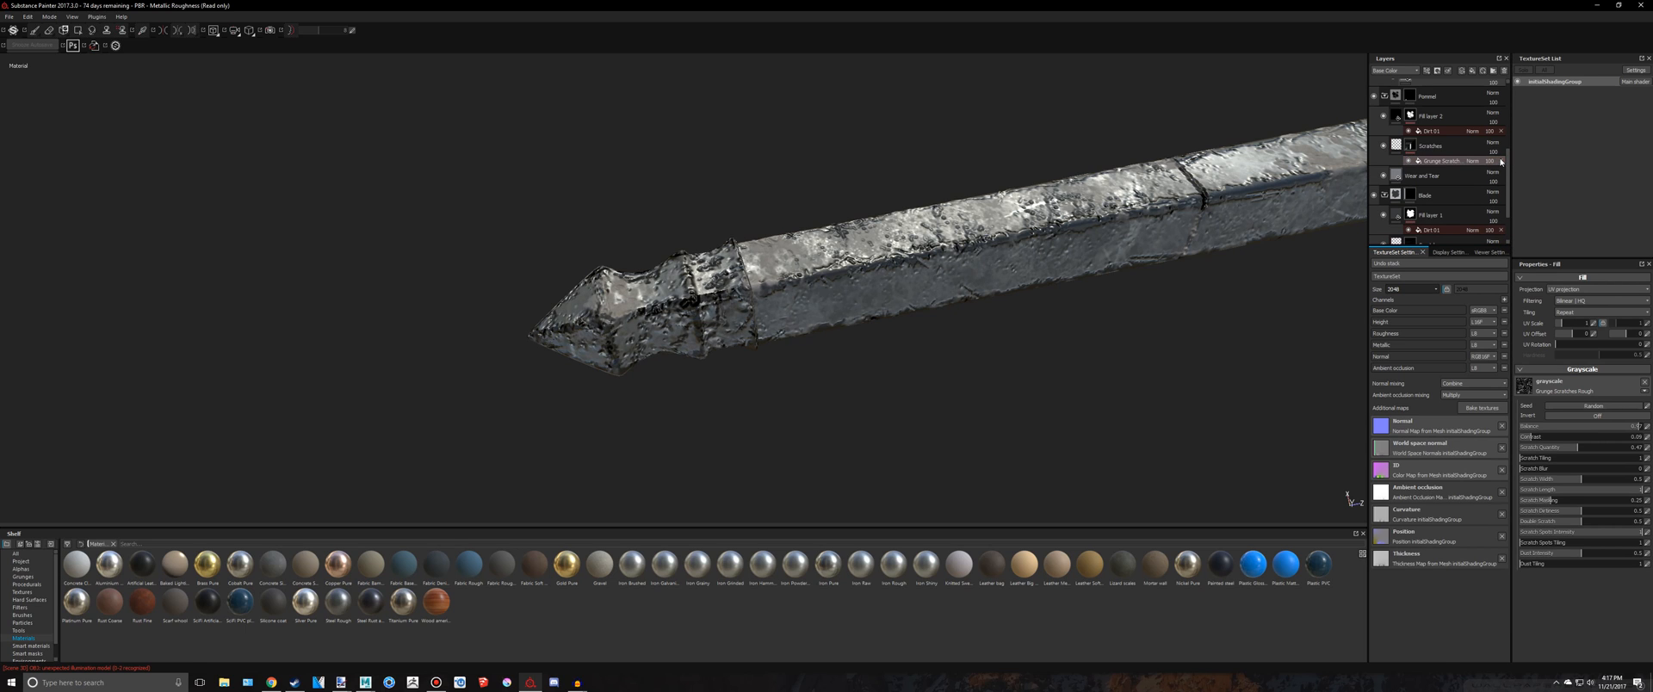
click(1573, 426)
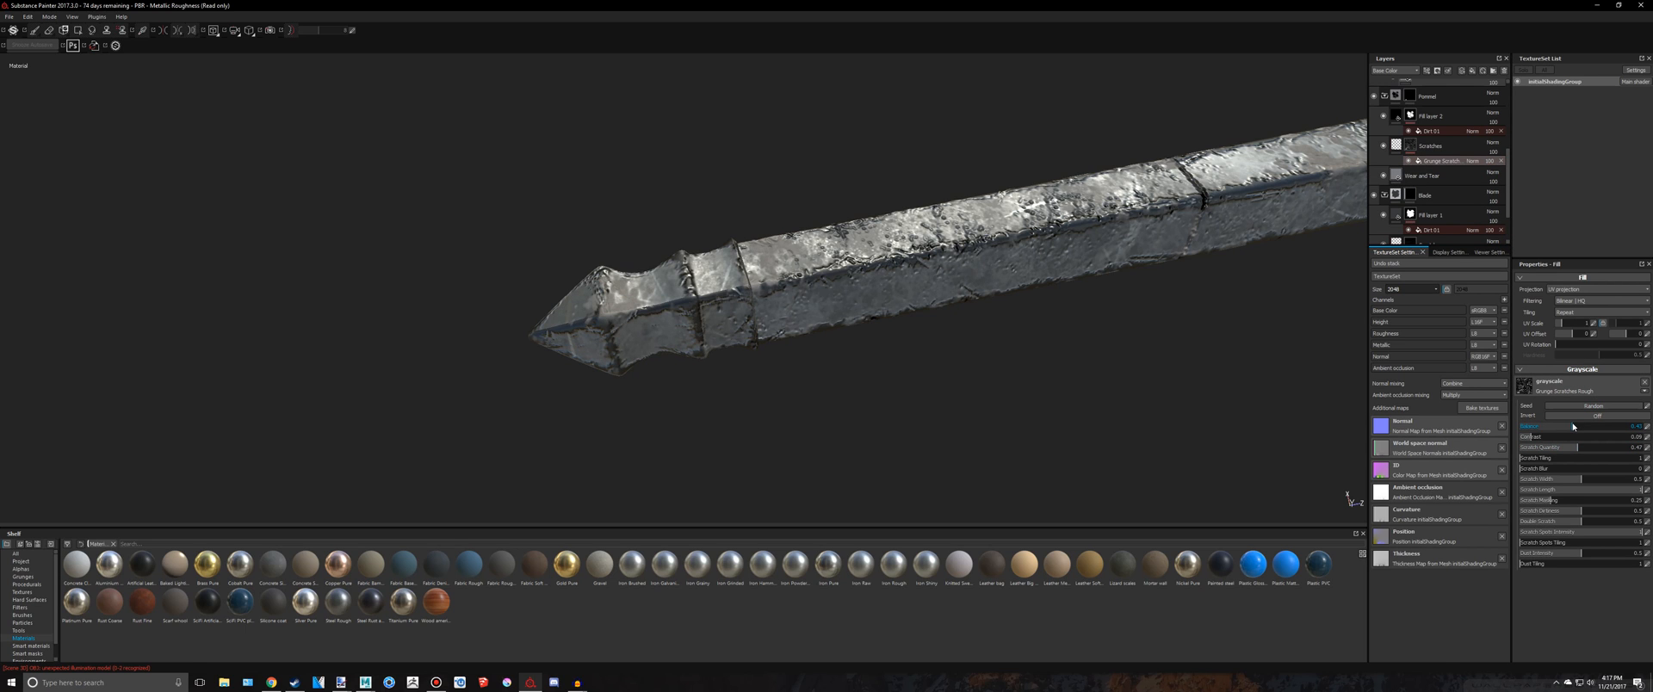
drag(1582, 426, 1597, 428)
Collapse the existing layer folders and add a new folder named Grip at the top of the layer stack
alt+drag(934, 288, 624, 232)
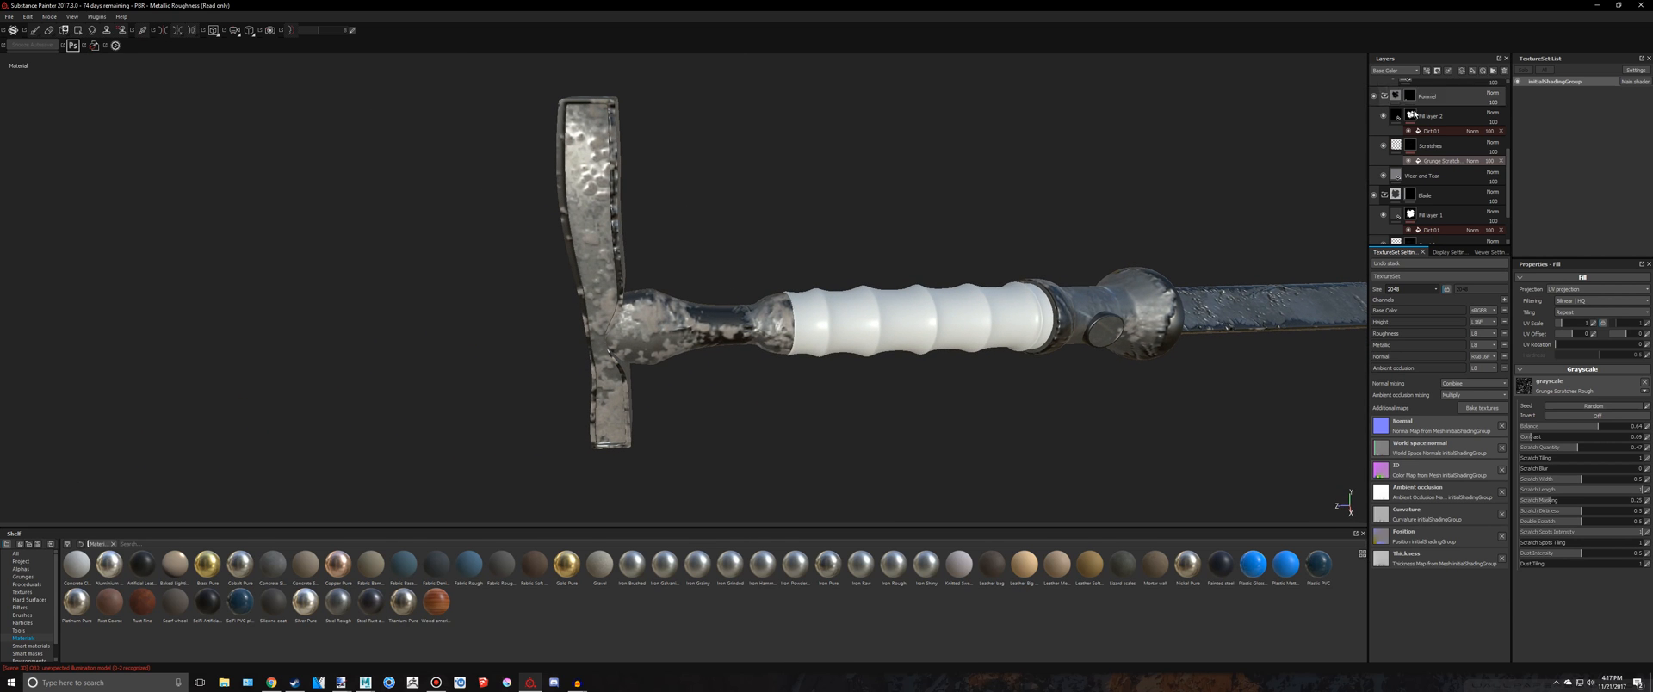
scroll(1426, 175, up, 5)
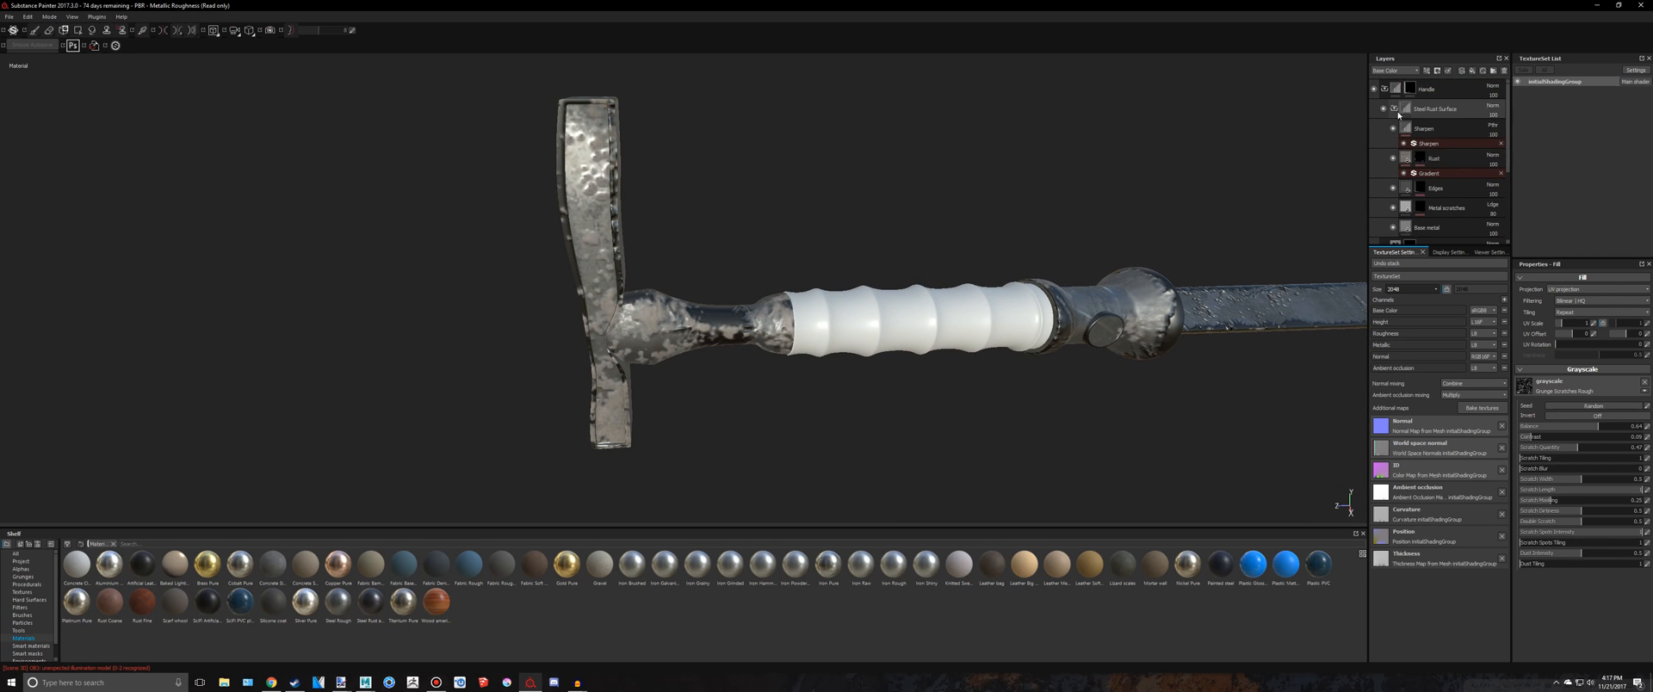
click(1384, 89)
mouse_move(925, 343)
alt+middle_down()
mouse_move(898, 268)
mouse_move(848, 271)
alt+middle_up()
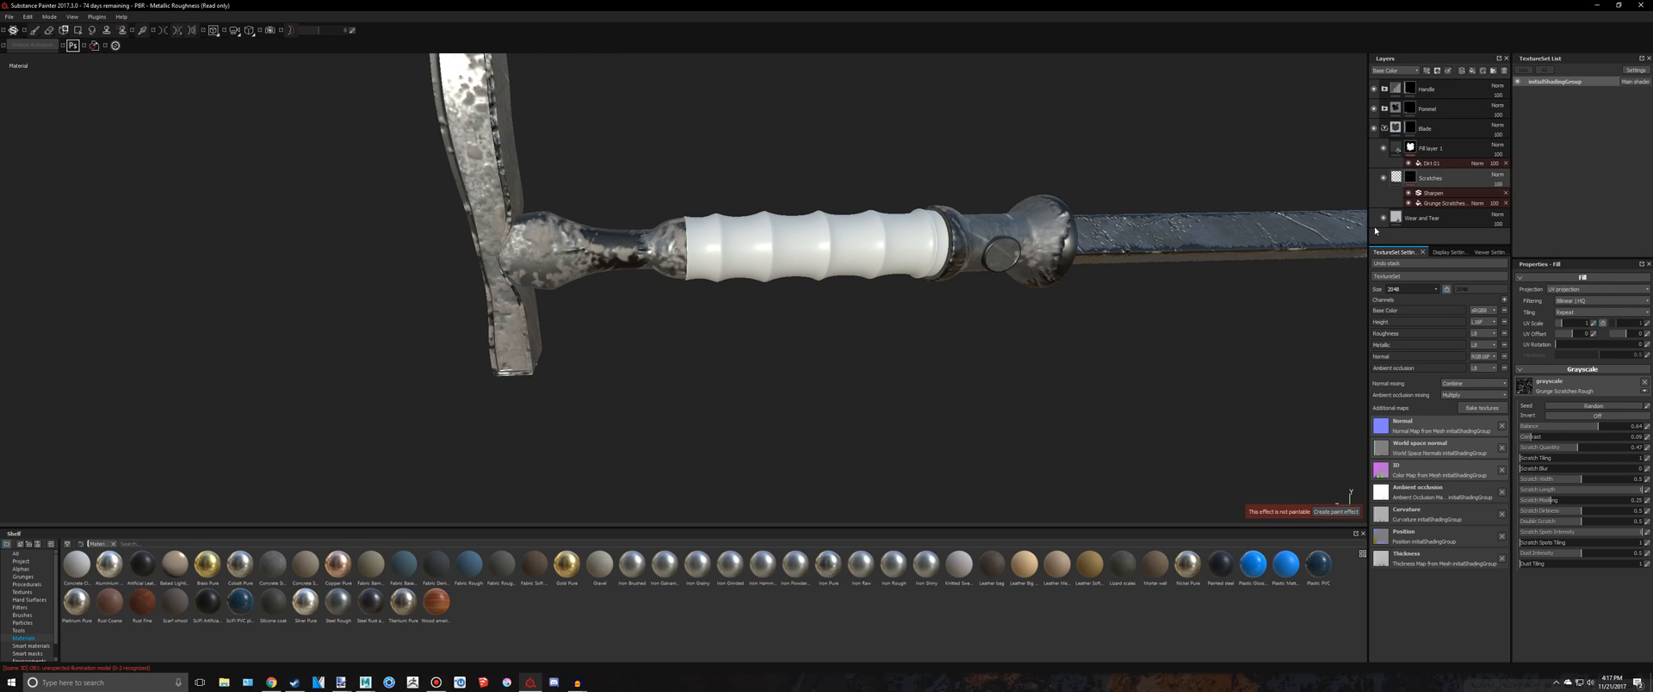
click(1384, 128)
click(1494, 71)
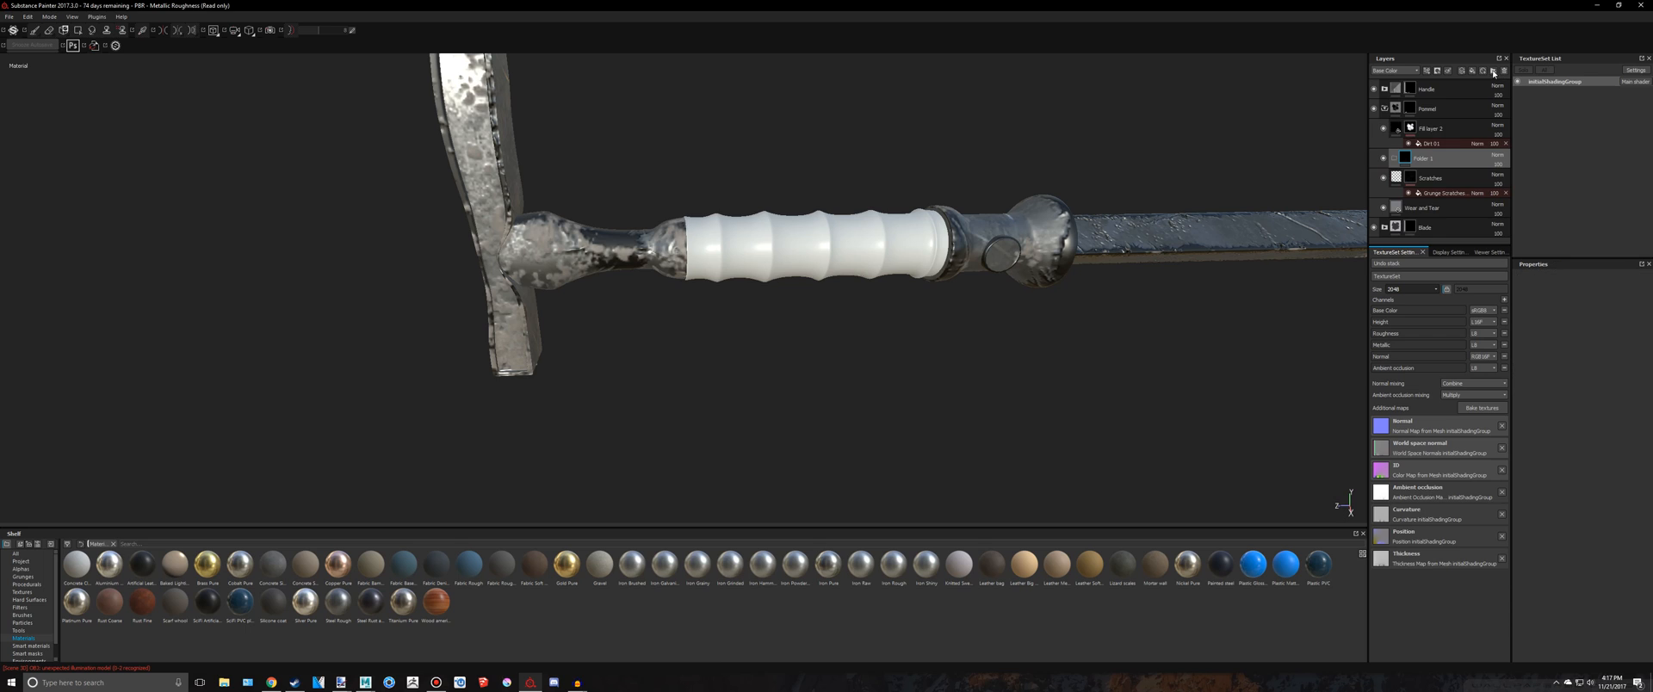
drag(1425, 162, 1427, 85)
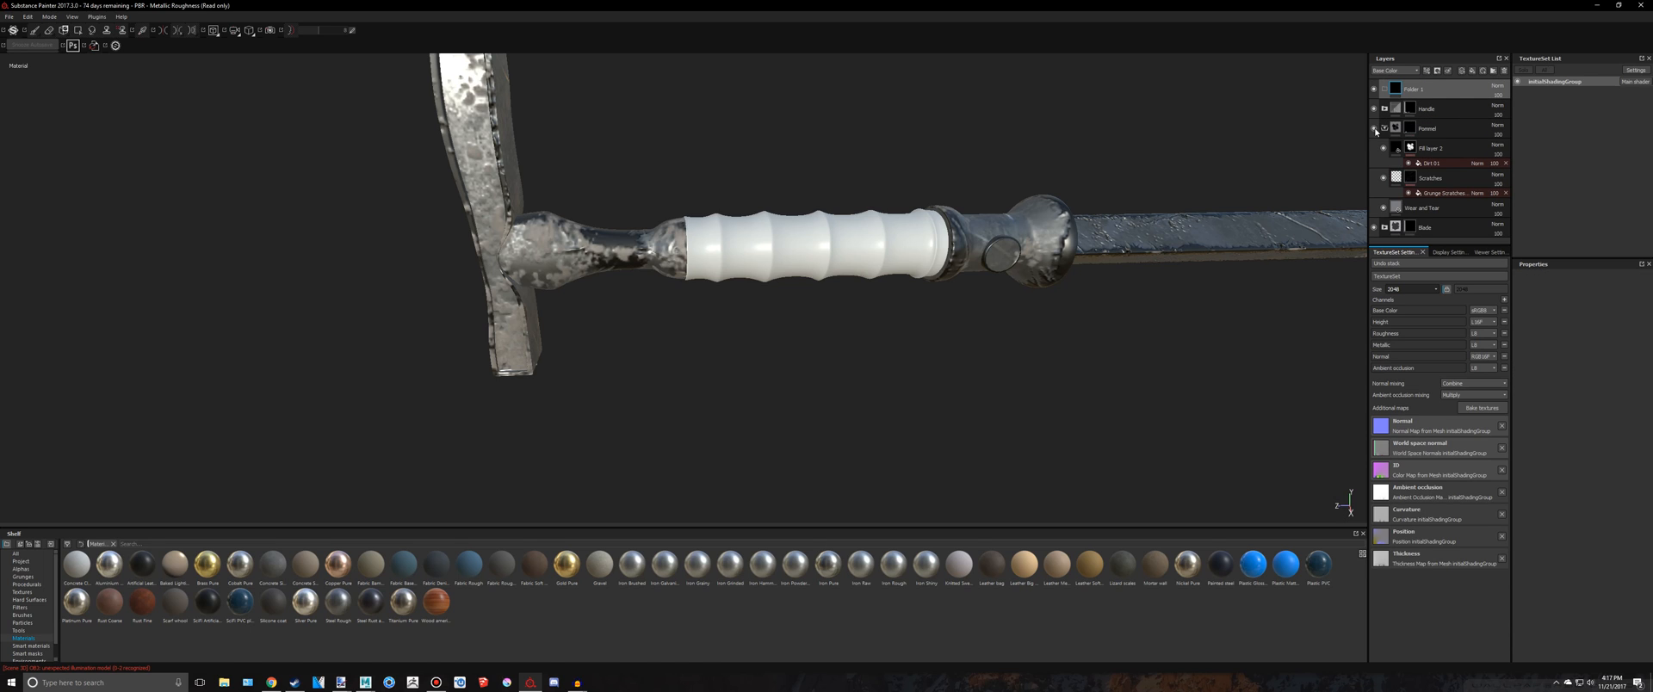
click(1384, 129)
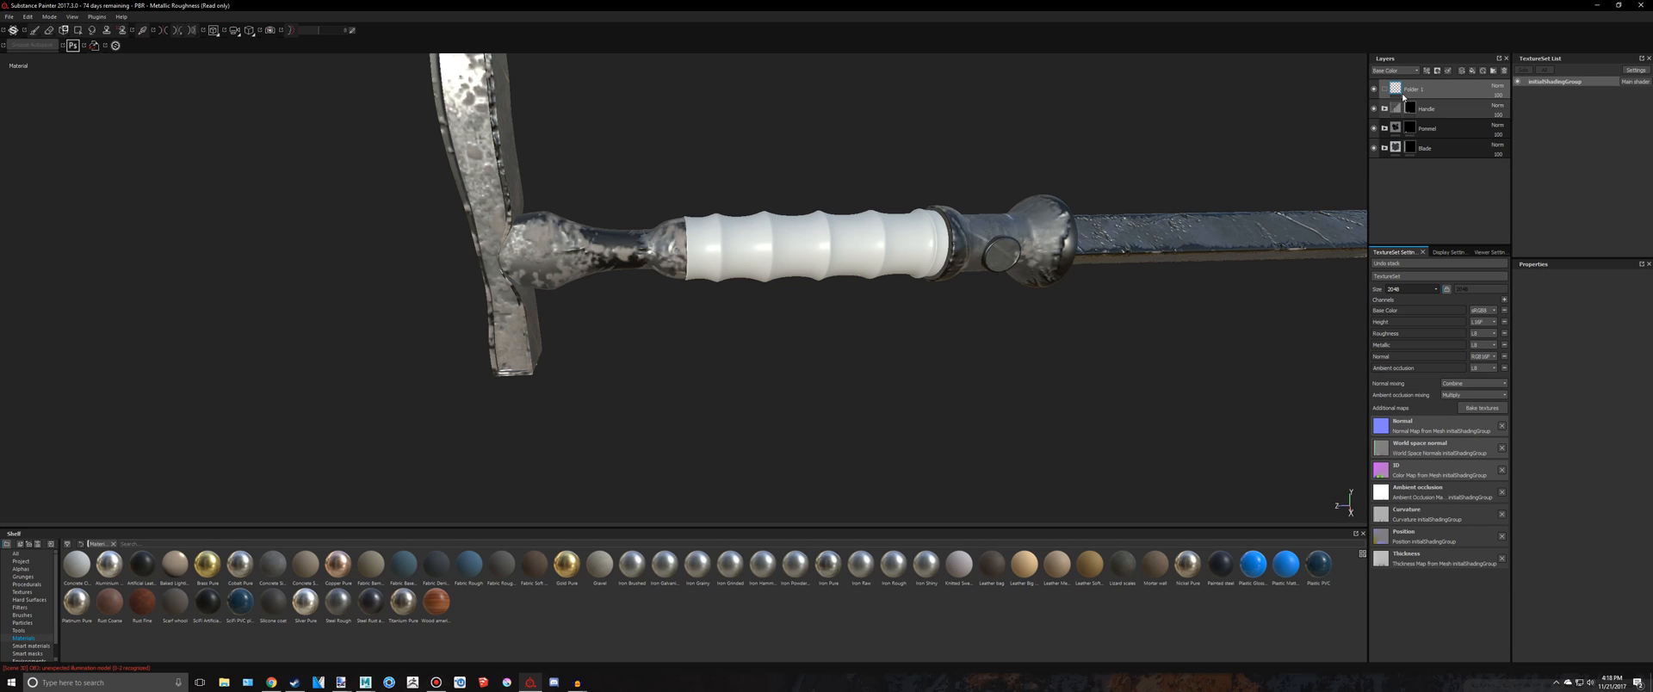
double_click(1411, 89)
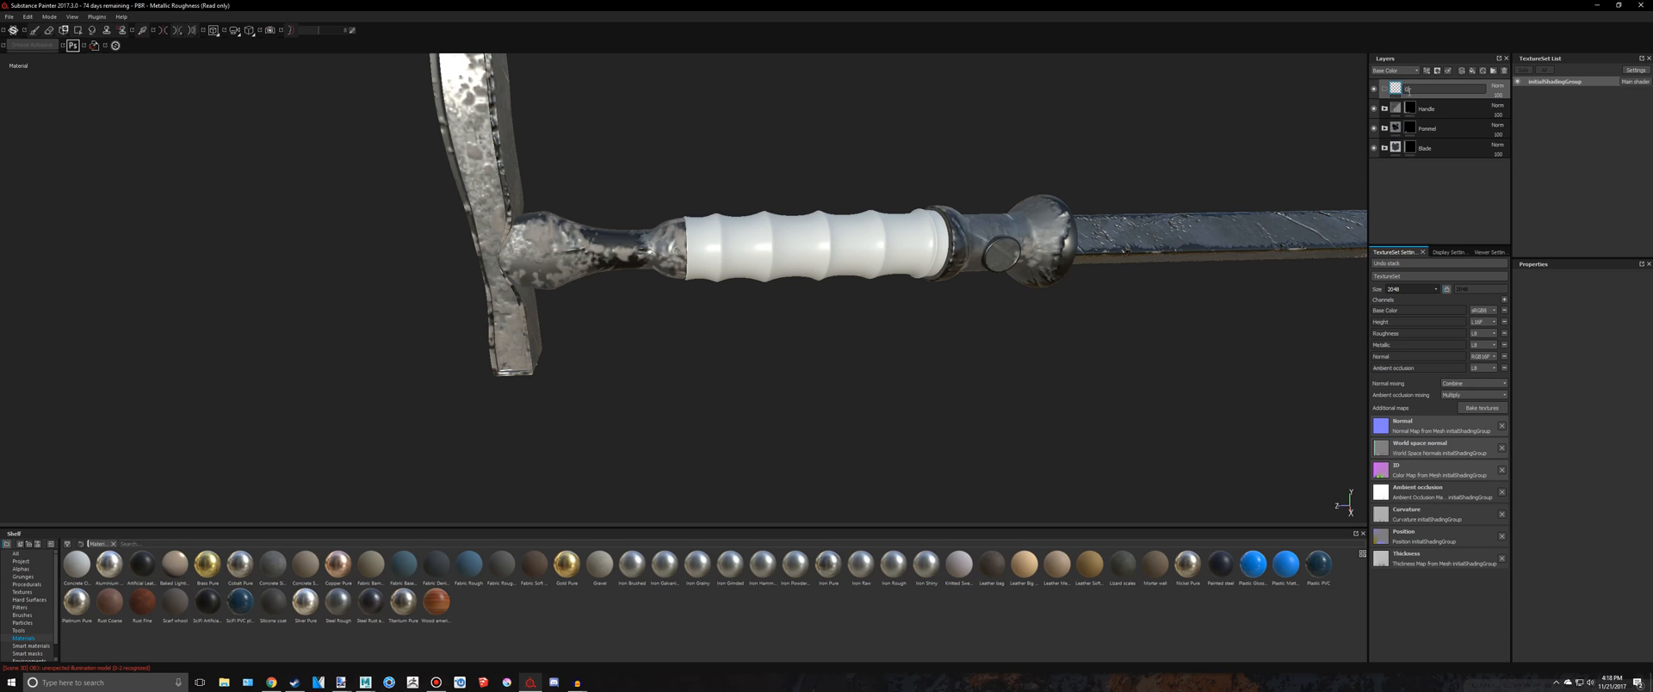
text(Grip)
key(Return)
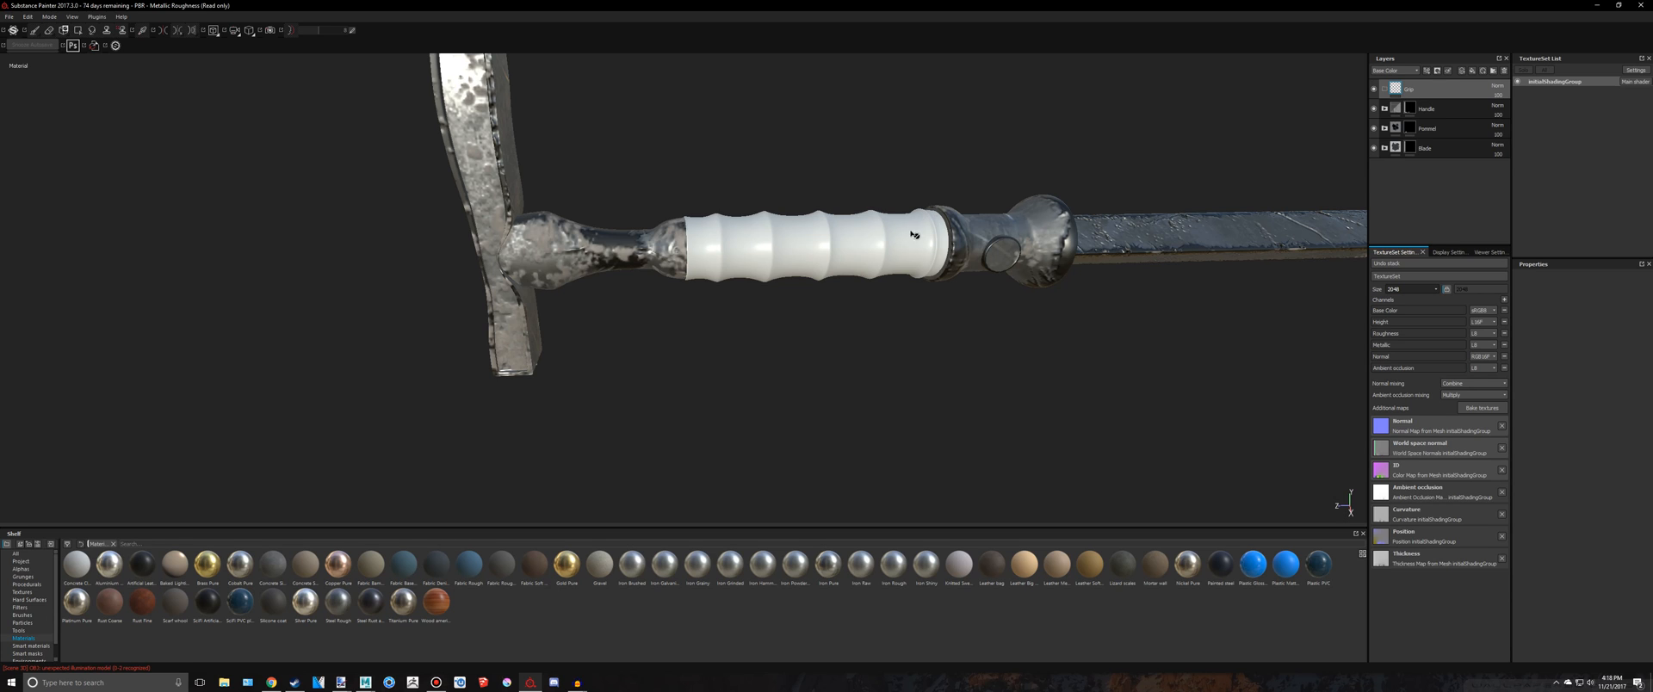
Add a black mask to the Grip folder and fill the grip's geometry into it with Polygon Fill
right_click(1409, 90)
click(1429, 109)
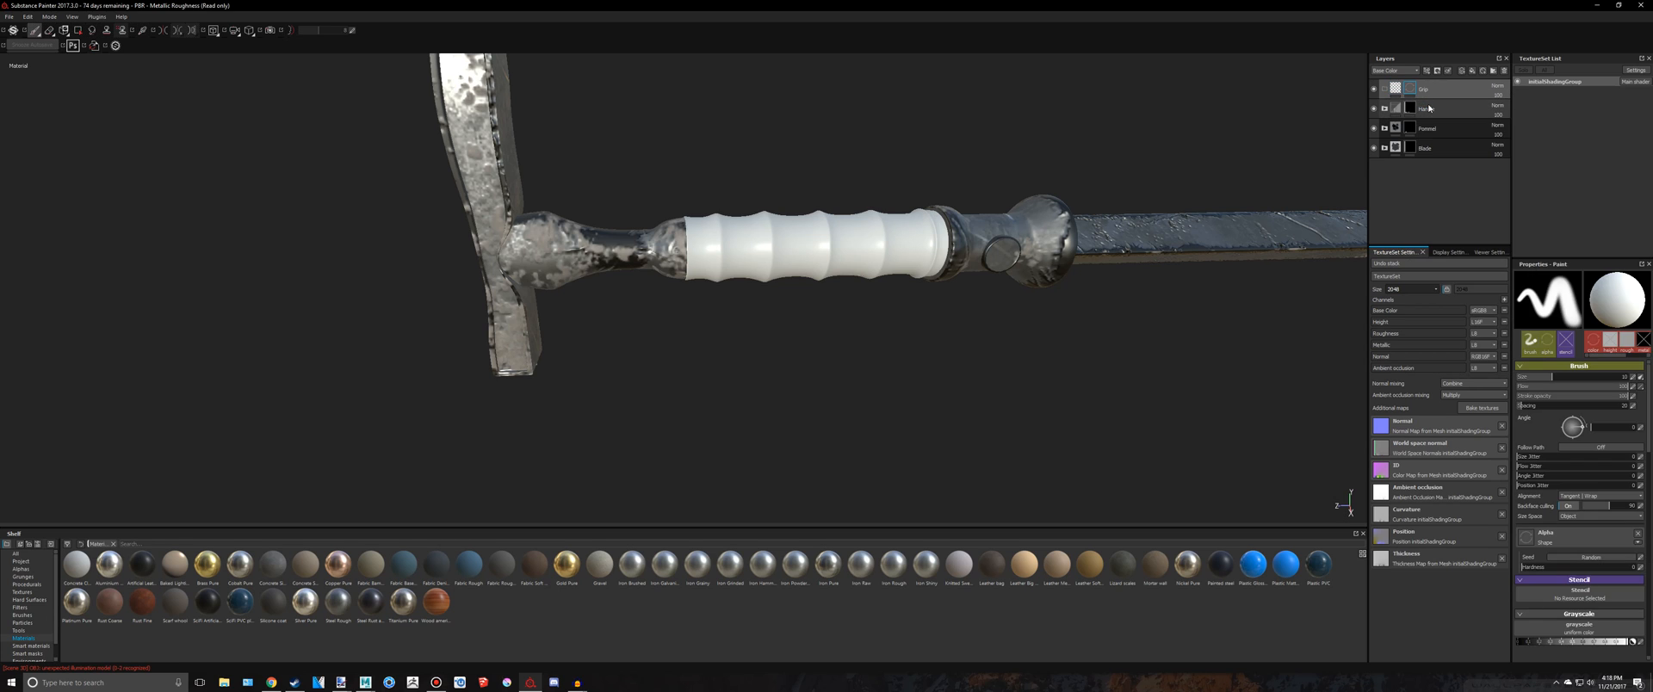
click(77, 31)
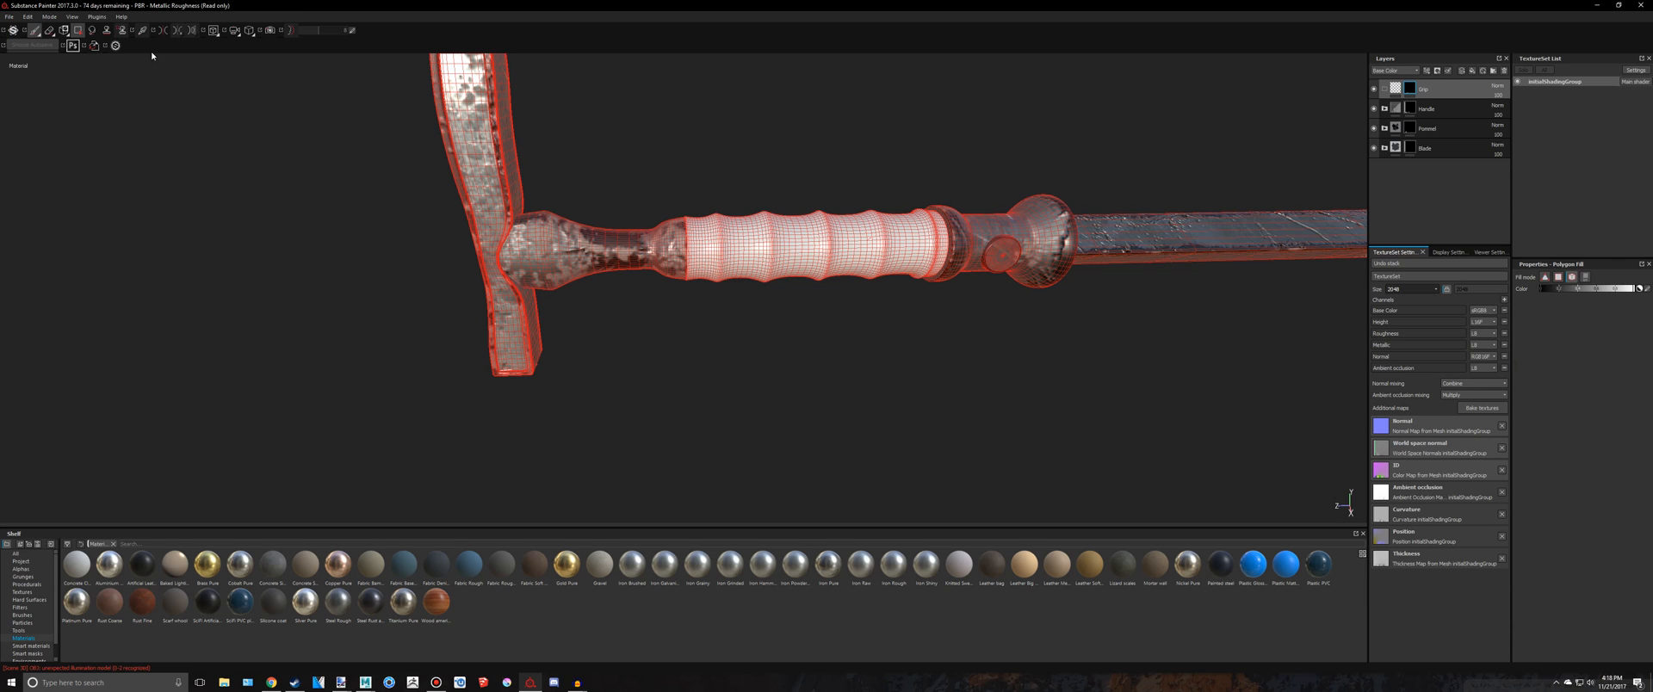
click(35, 30)
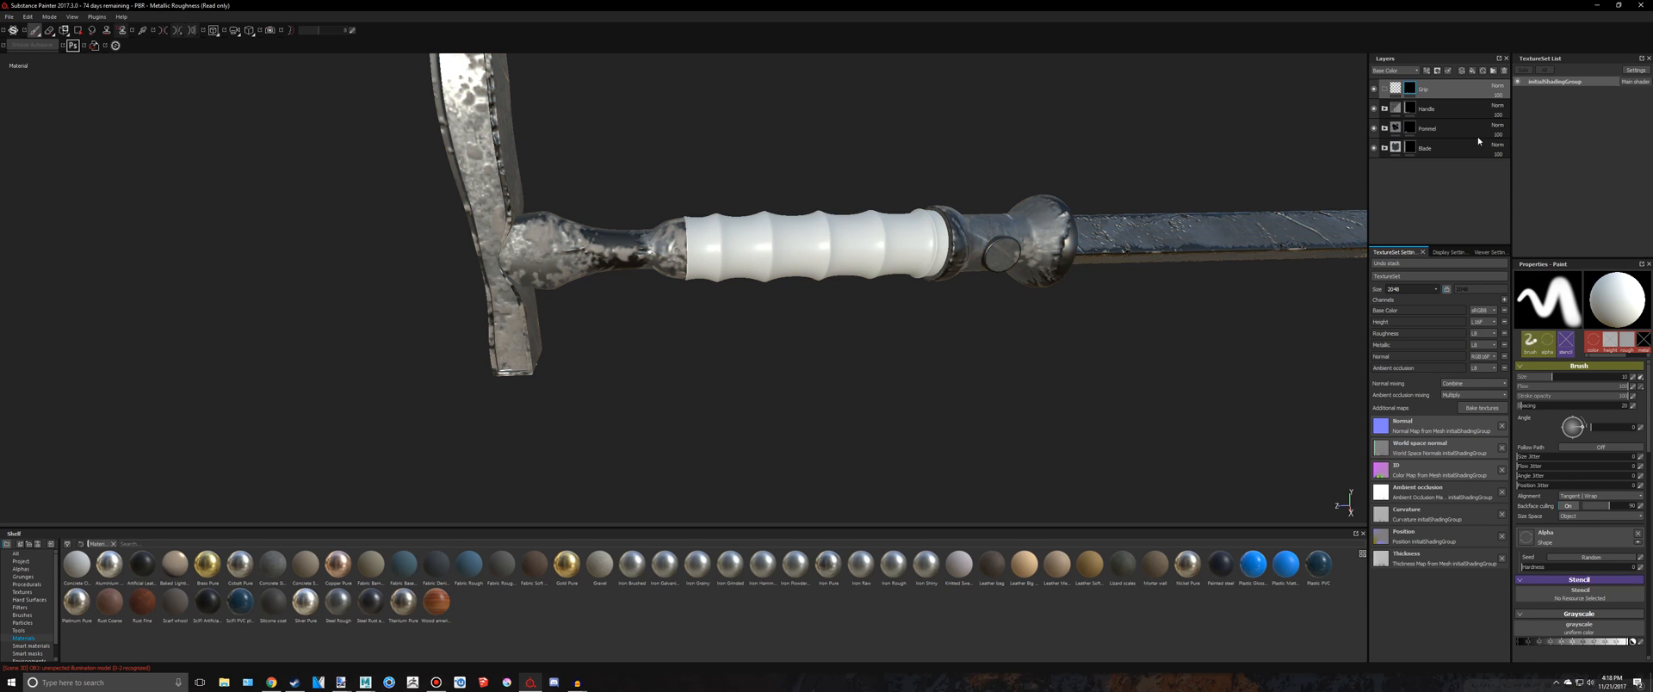
Add a fill layer and place it inside the Grip folder
click(1461, 71)
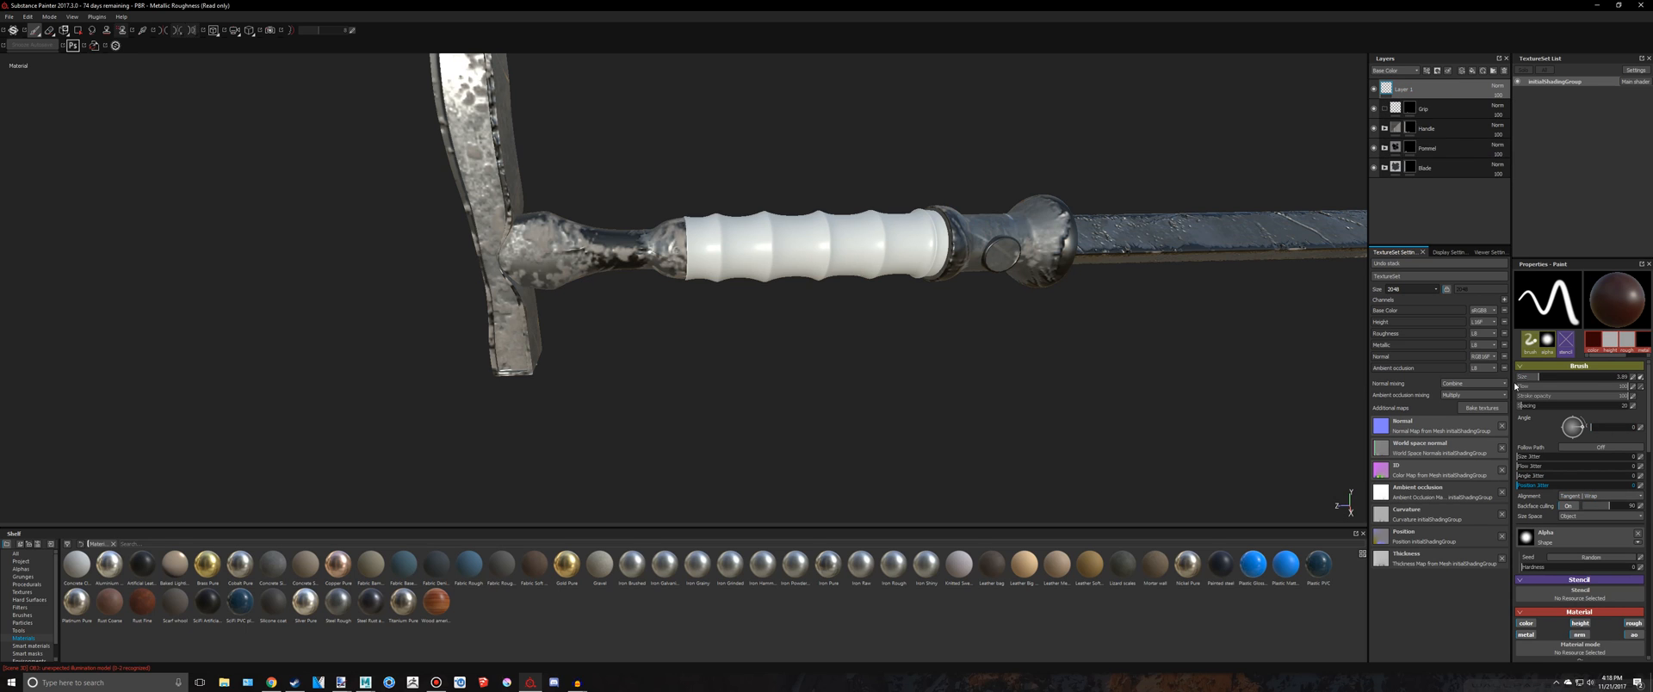
key(Delete)
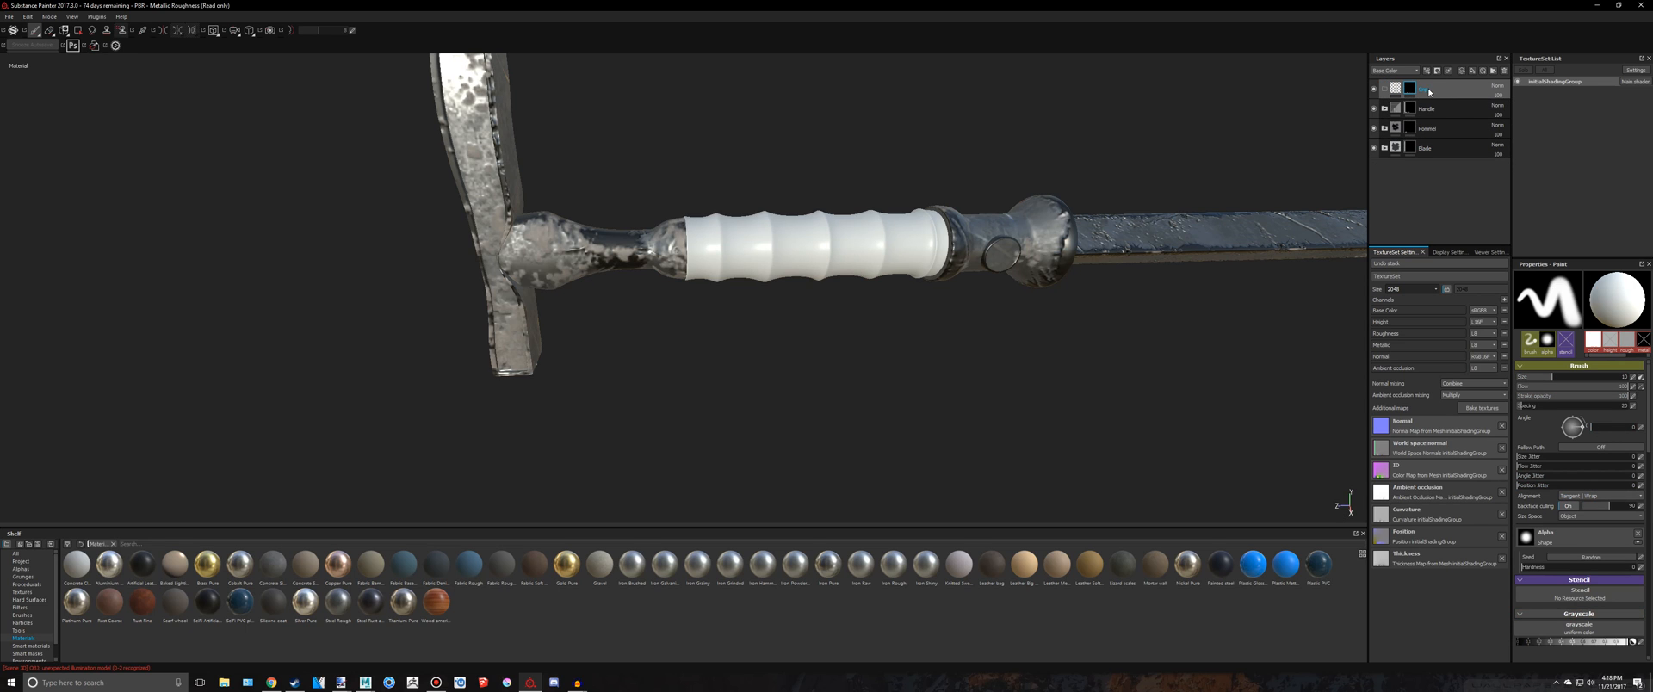
click(1472, 71)
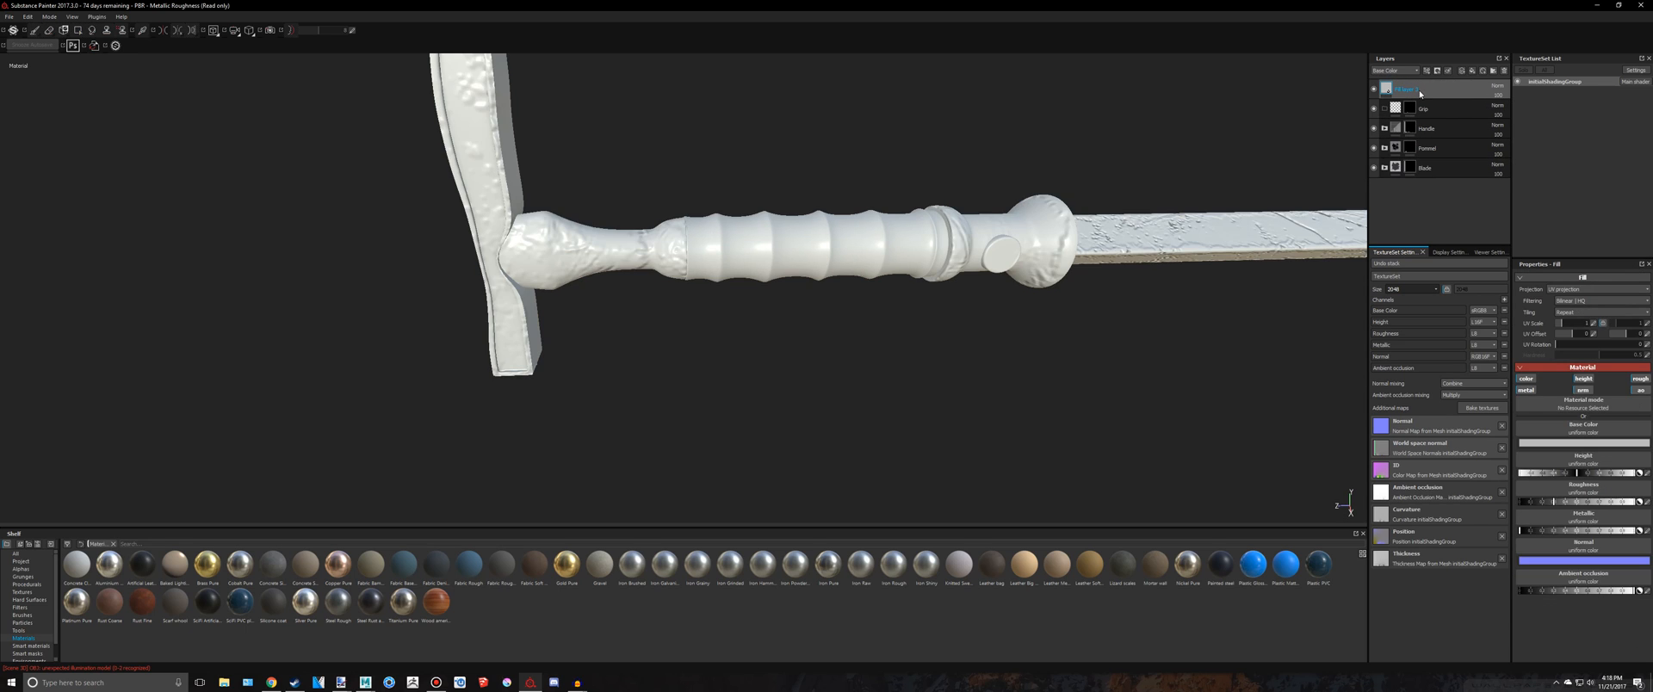
drag(1416, 89, 1431, 110)
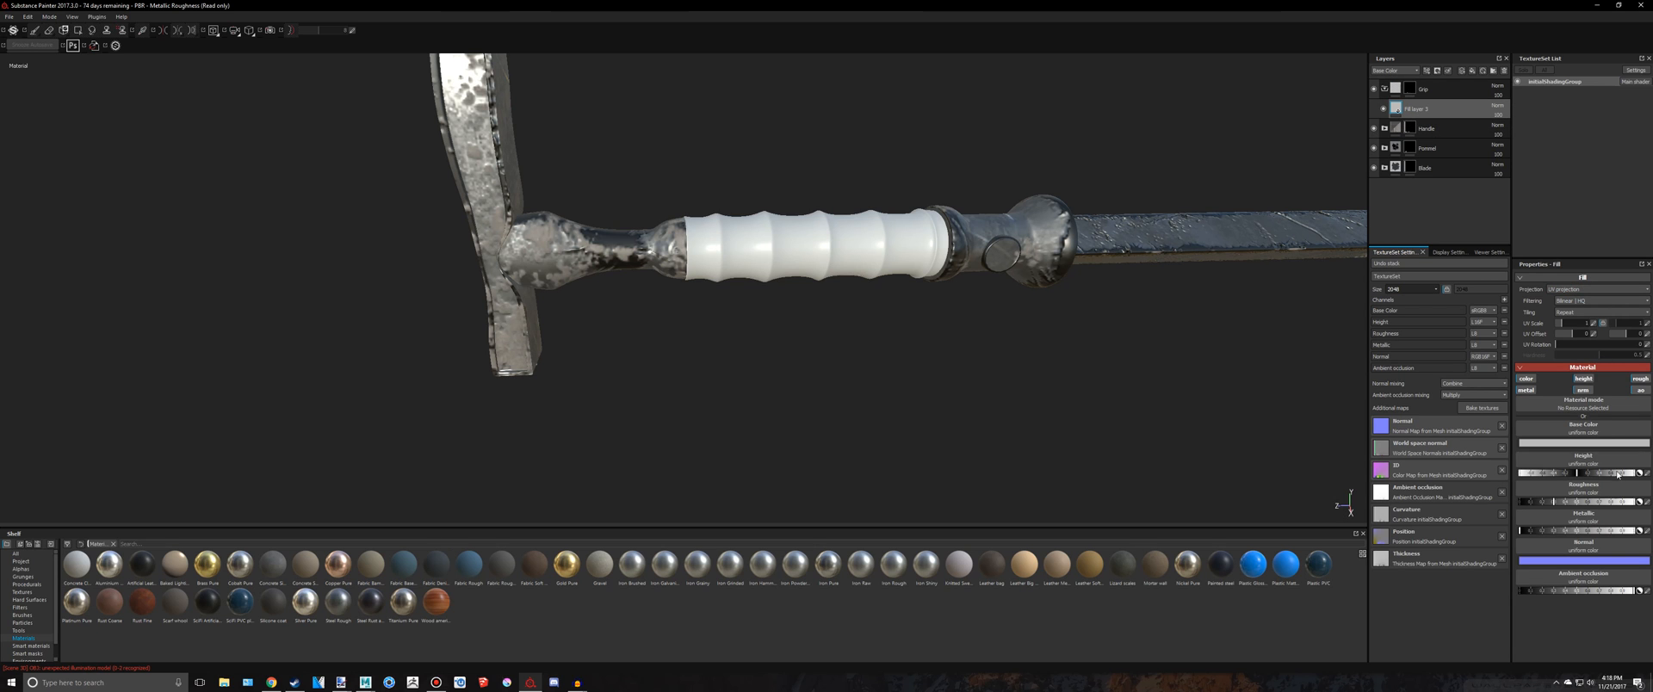
Show the cane reference image beside the model and sample its reddish-brown grip as the fill layer's base color
click(1582, 442)
click(1523, 475)
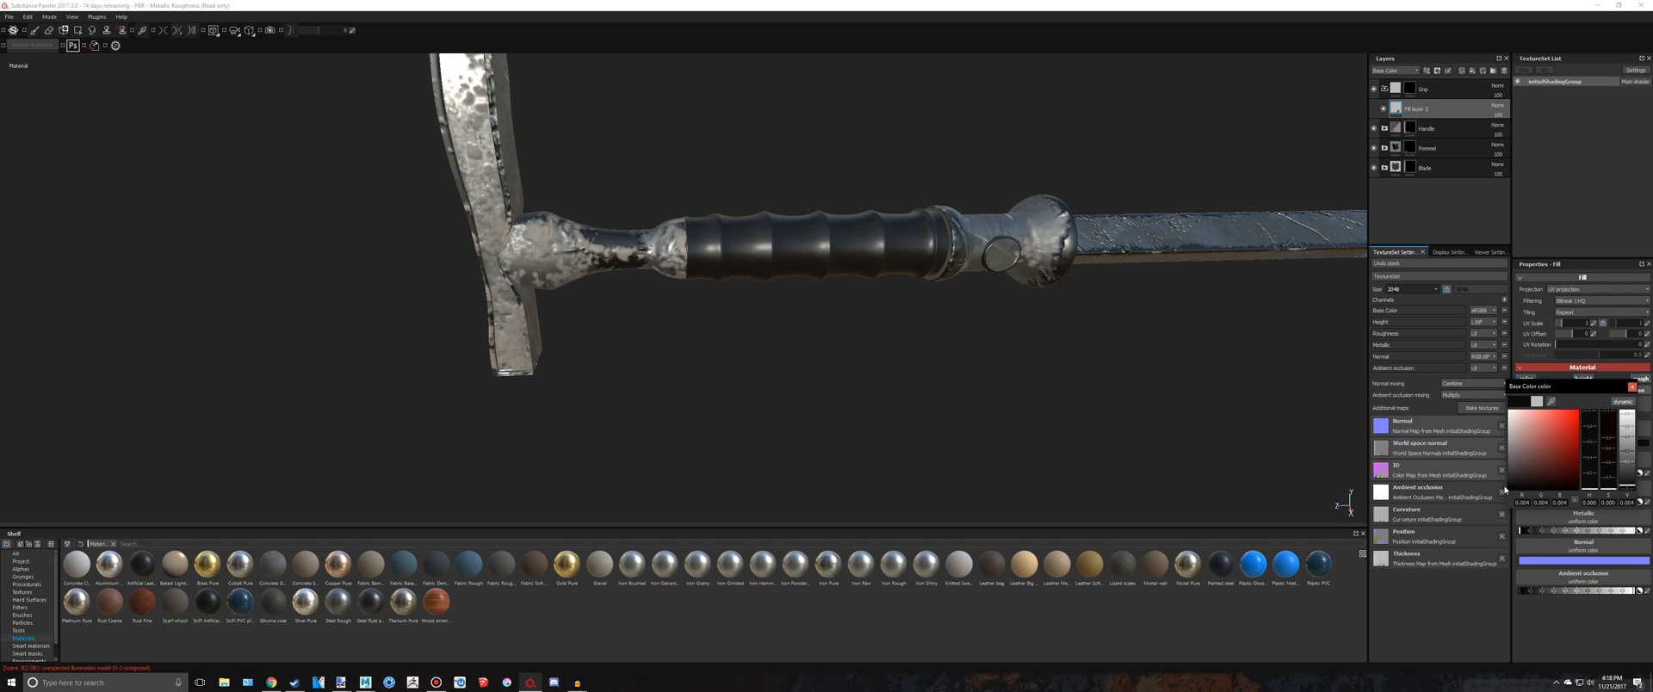
key(alt+Tab)
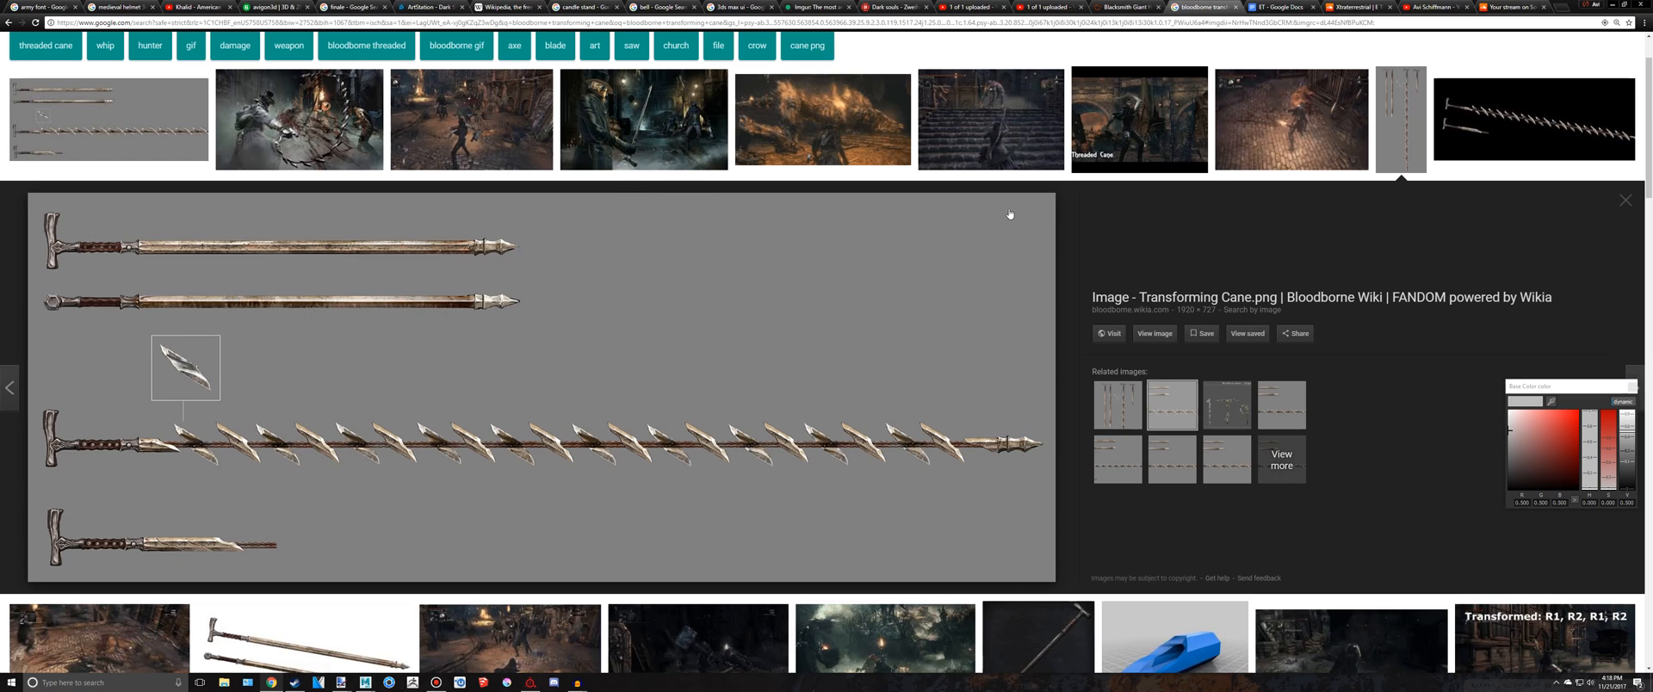
key(alt+Tab)
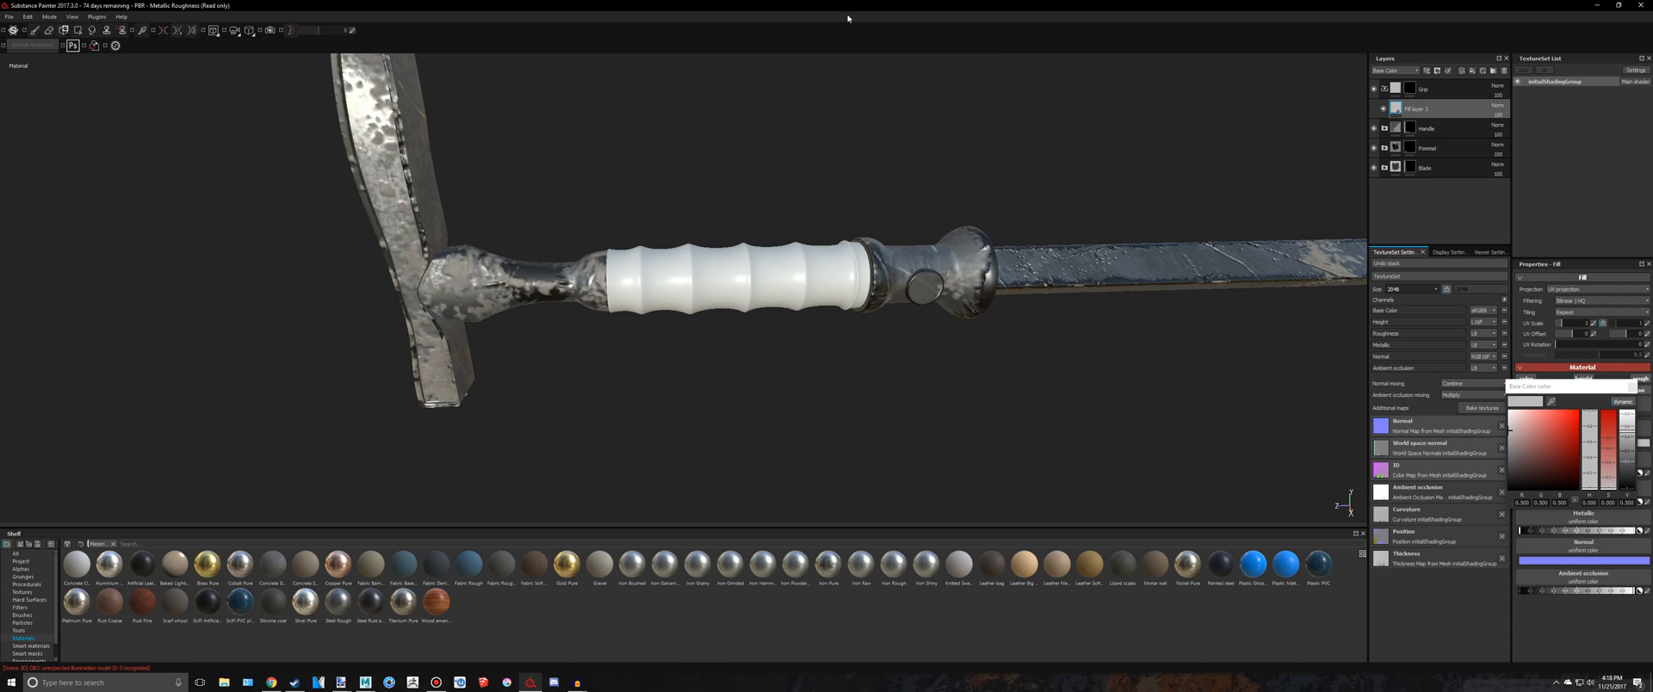
mouse_move(847, 18)
mouse_down()
mouse_move(934, 79)
mouse_move(1652, 129)
mouse_up()
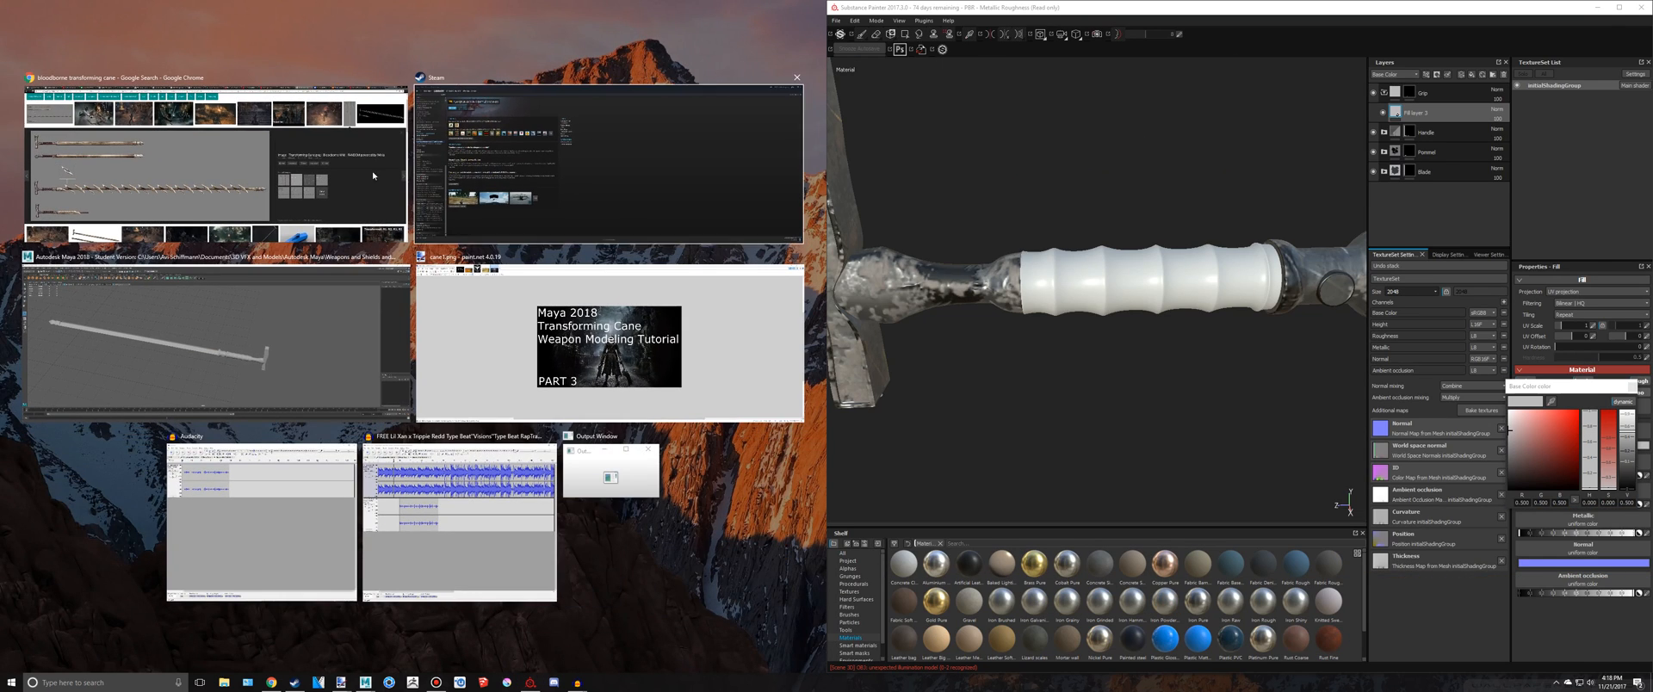
click(373, 176)
drag(1551, 403, 53, 385)
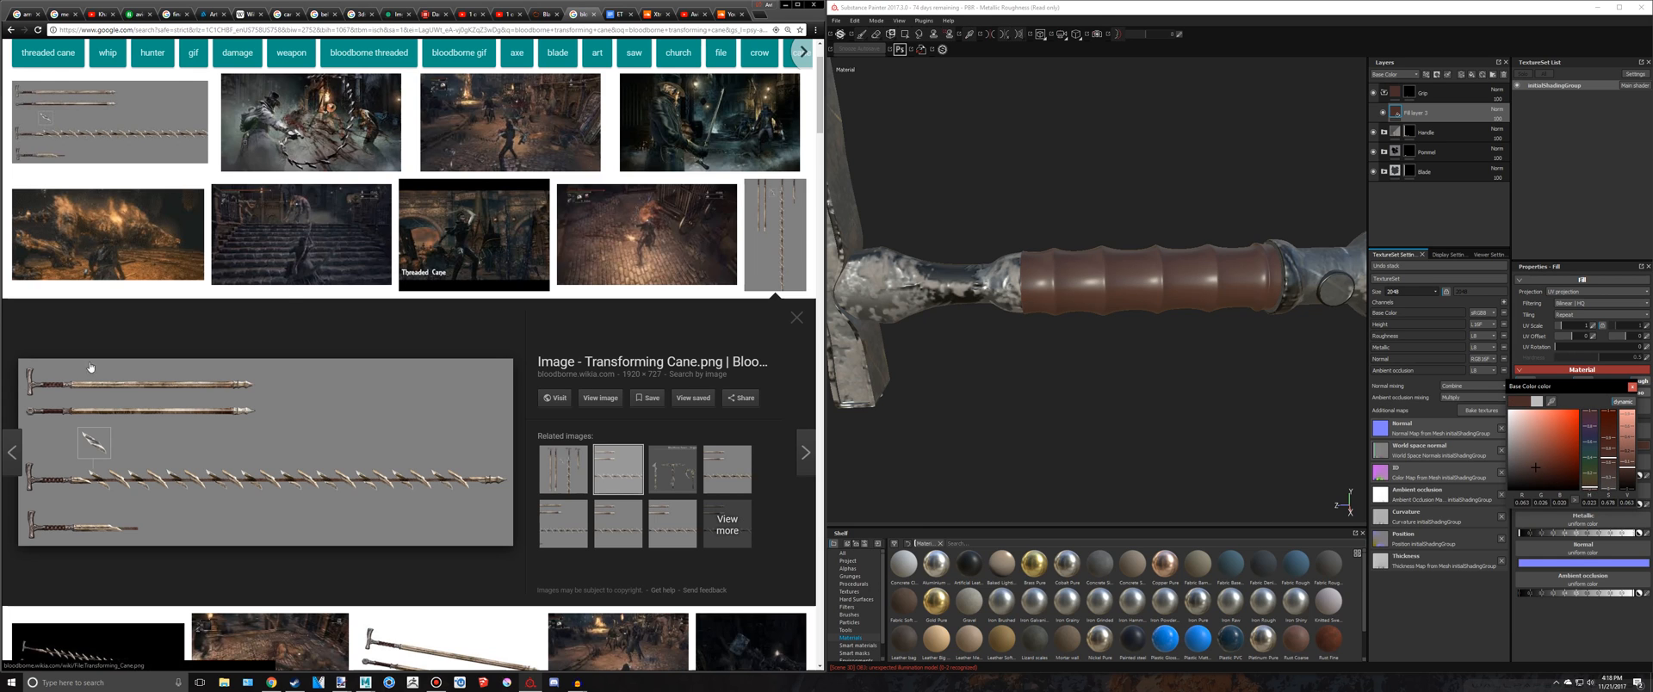
Restore the browser and Substance Painter windows to full screen and return to the model
mouse_move(715, 4)
mouse_down()
mouse_move(737, 101)
mouse_move(816, 1)
mouse_up()
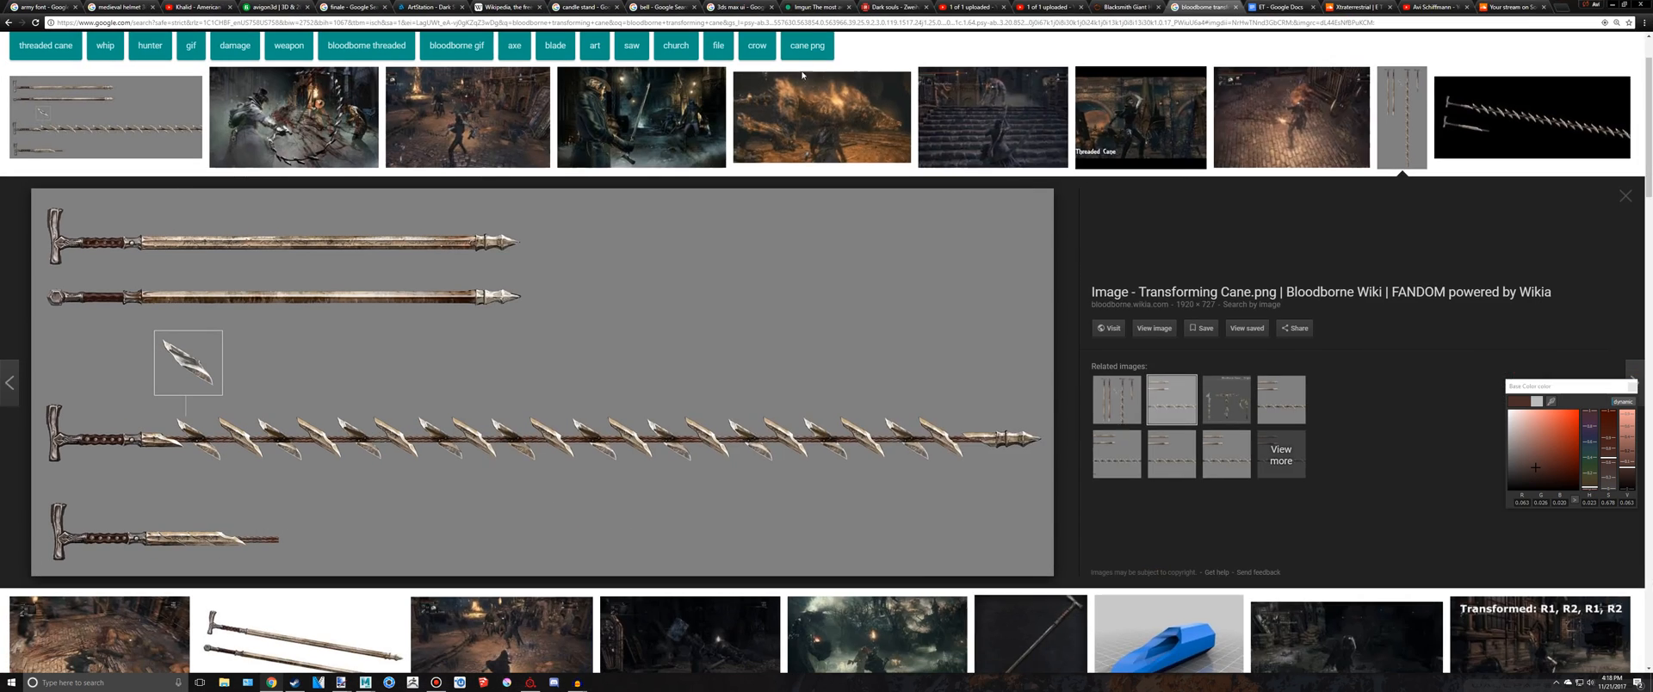
key(alt+Tab)
mouse_move(1115, 12)
mouse_down()
mouse_move(680, 54)
mouse_move(677, 1)
mouse_up()
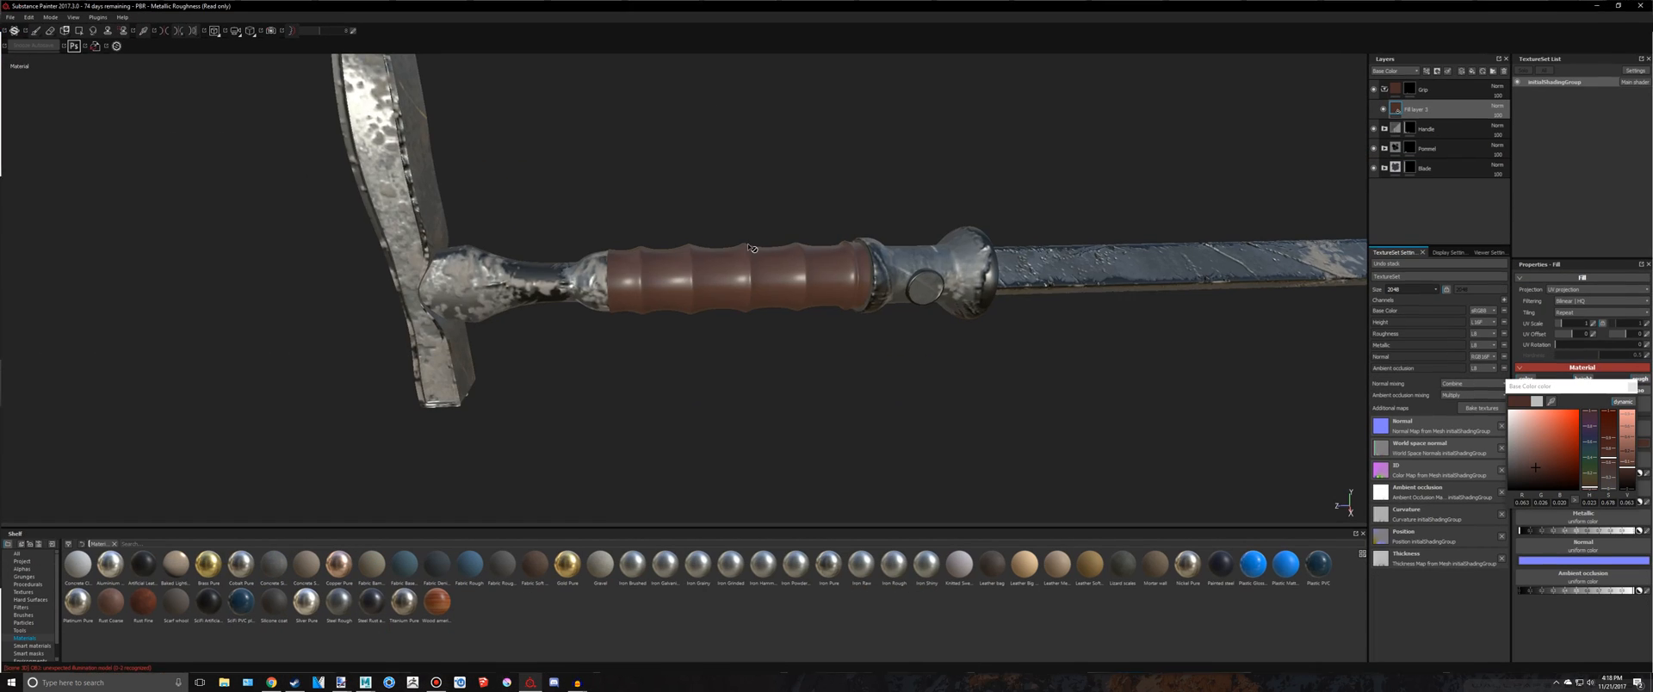
Examine the new grip color on the whole sword from a distance and on the grip up close
alt+middle_drag(775, 344, 919, 349)
scroll(1002, 326, down, 10)
scroll(689, 326, up, 1)
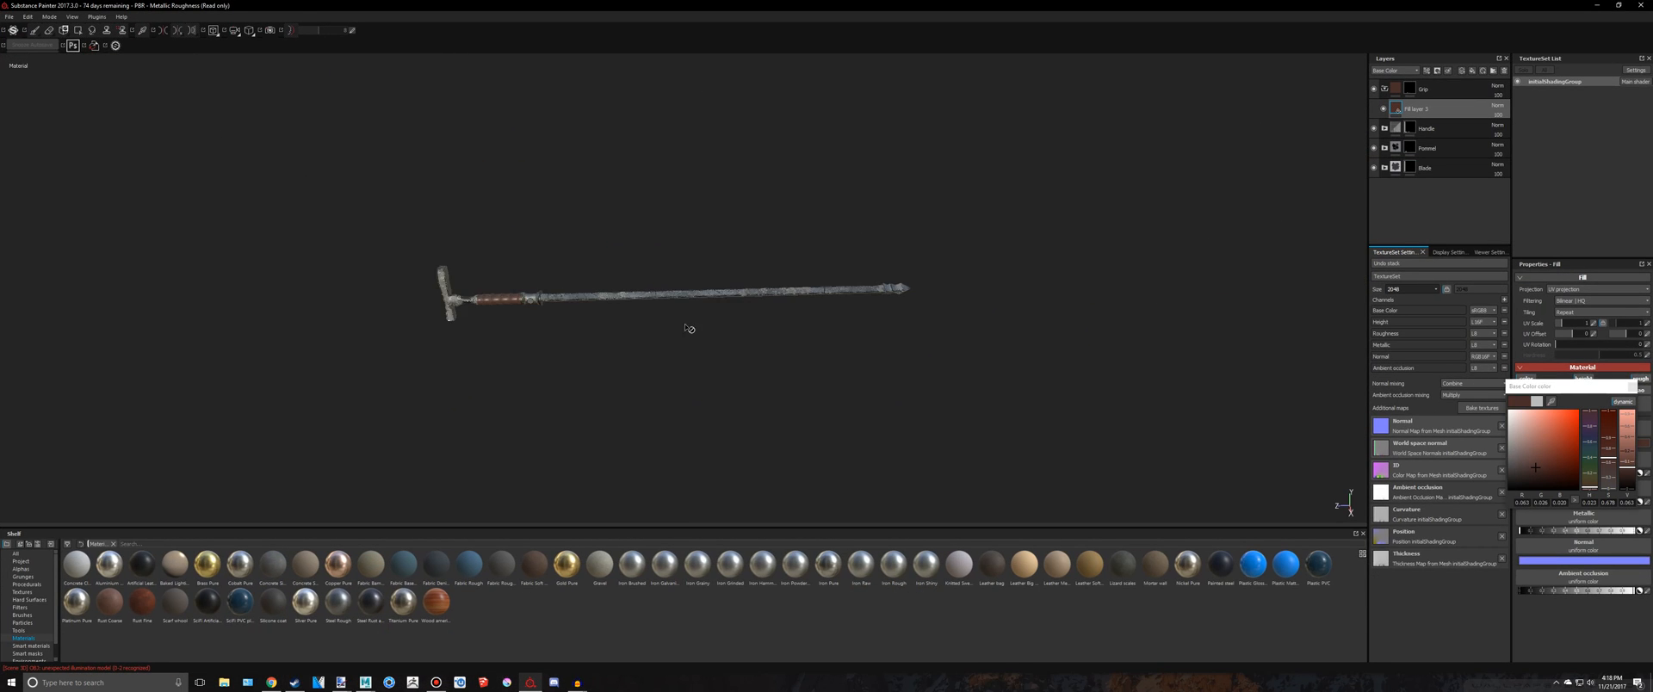
scroll(588, 318, down, 4)
scroll(534, 324, up, 8)
scroll(534, 326, up, 3)
alt+middle_drag(533, 325, 788, 353)
scroll(1040, 348, up, 8)
scroll(790, 354, up, 8)
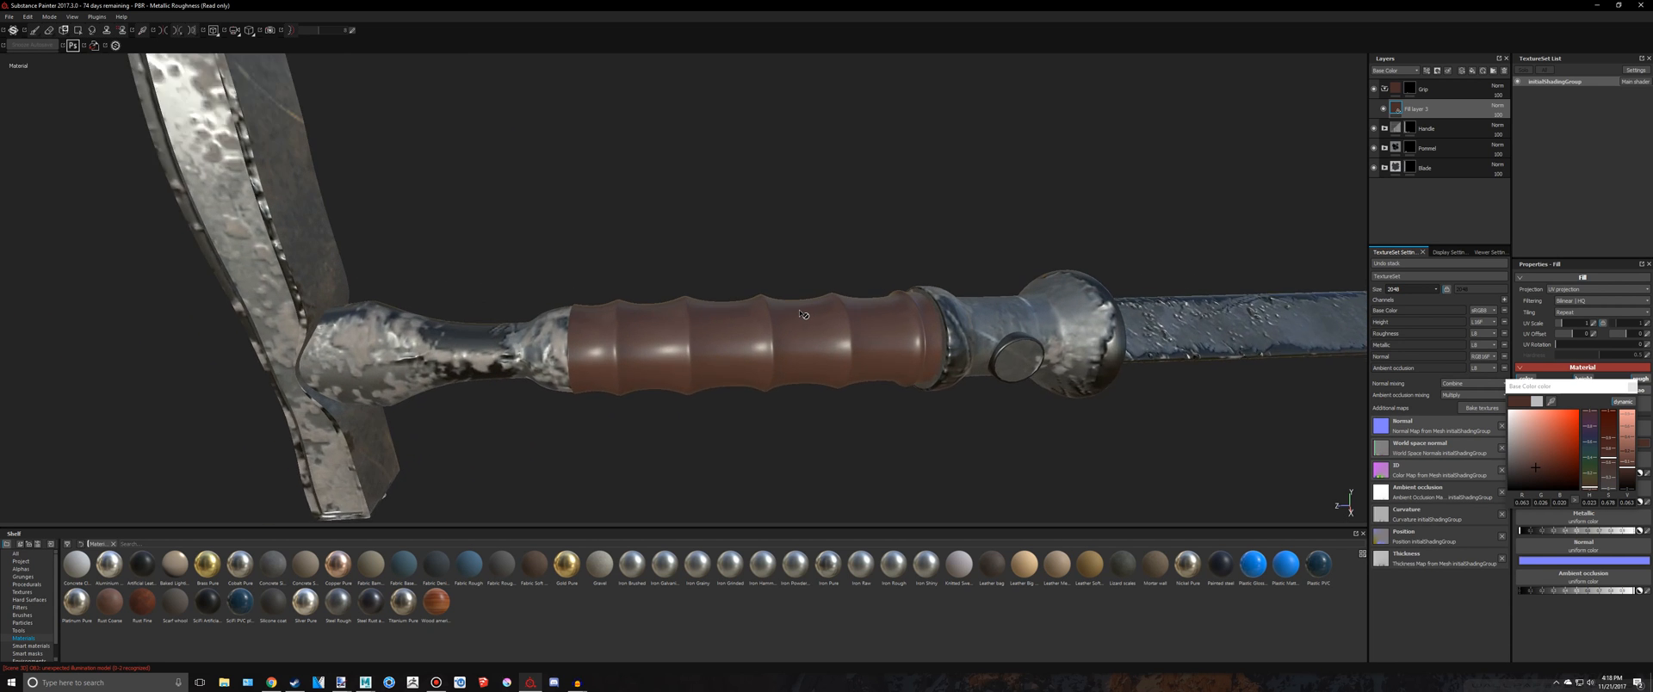
alt+middle_drag(797, 310, 824, 250)
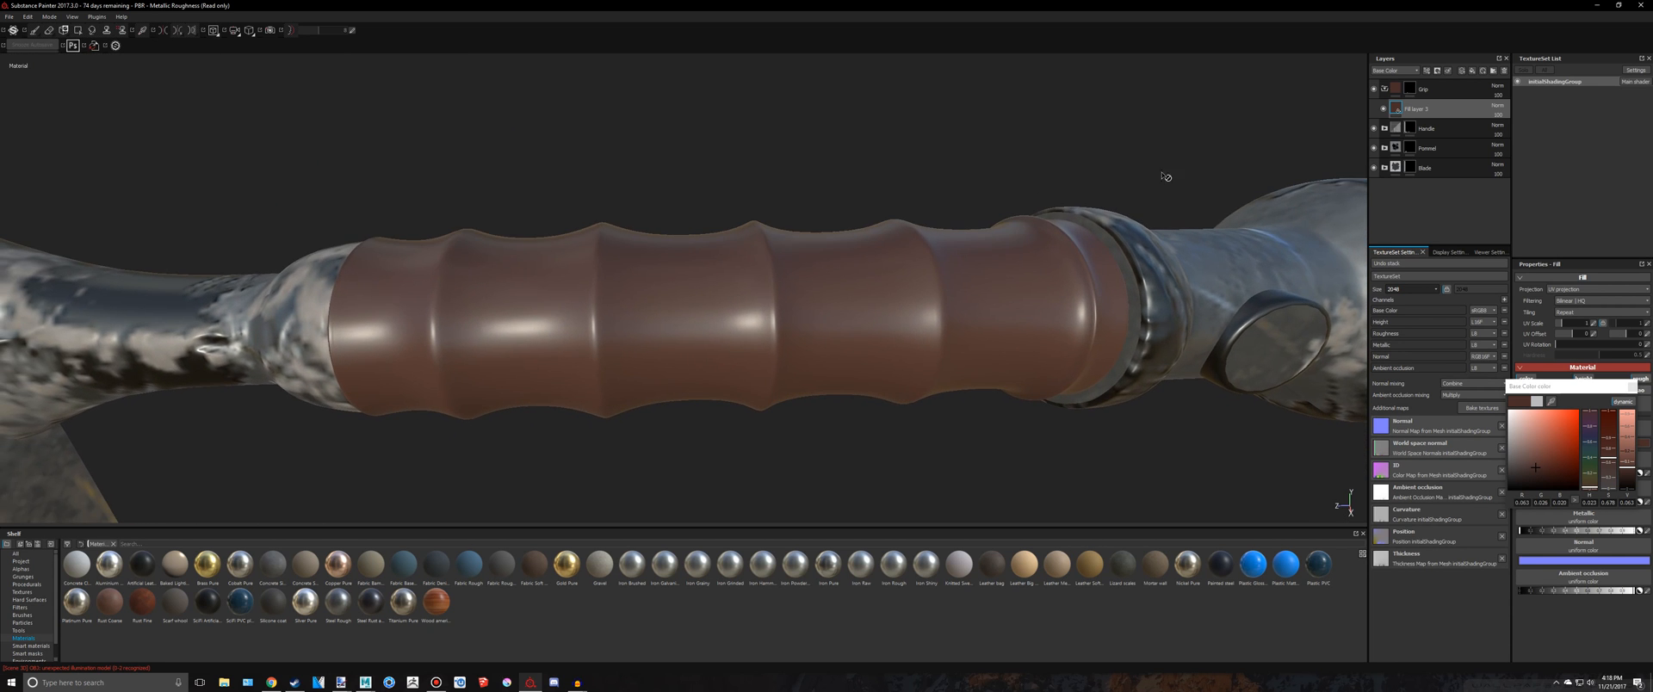
Add a paint layer above the fill layer in the Grip folder and check the cane reference image
click(1462, 73)
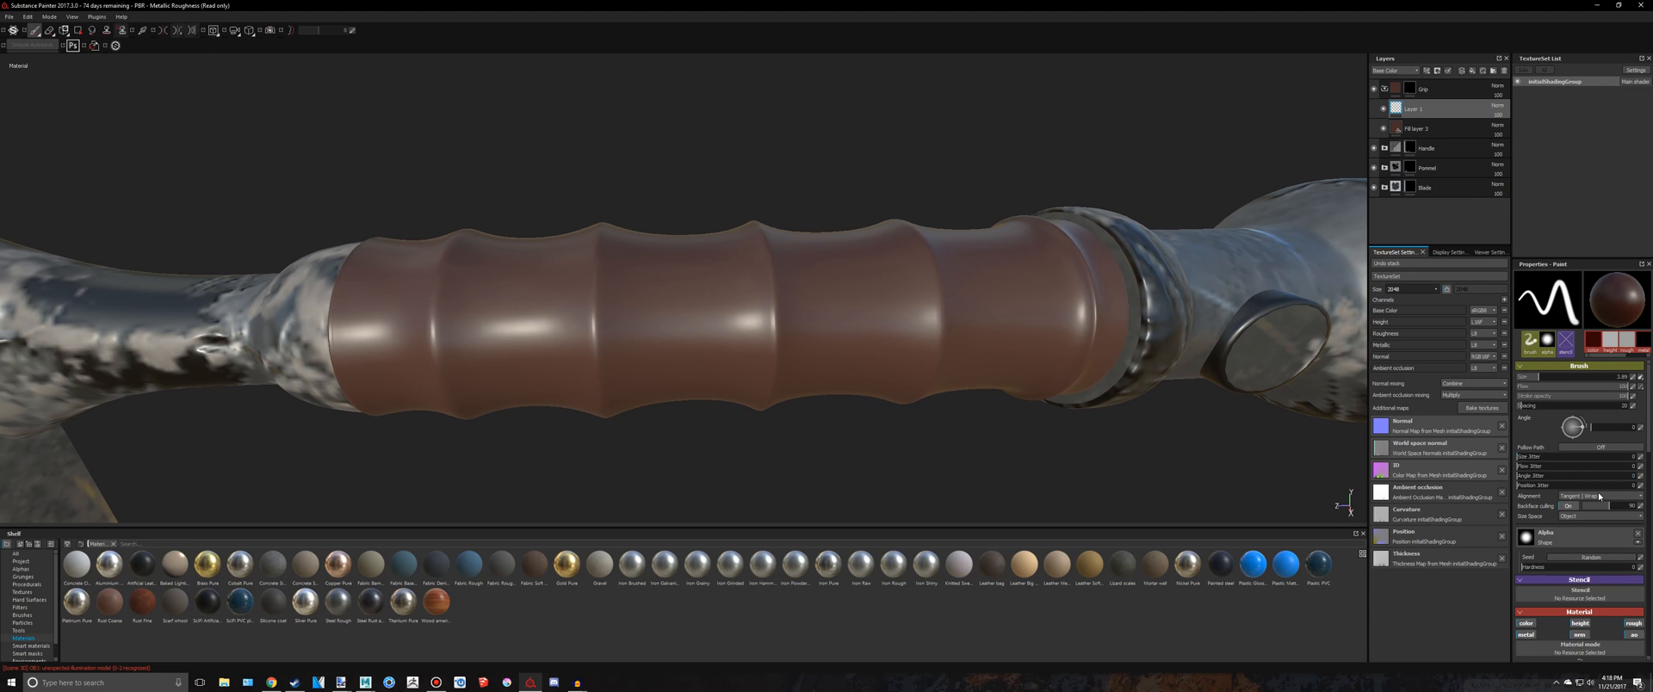
click(31, 622)
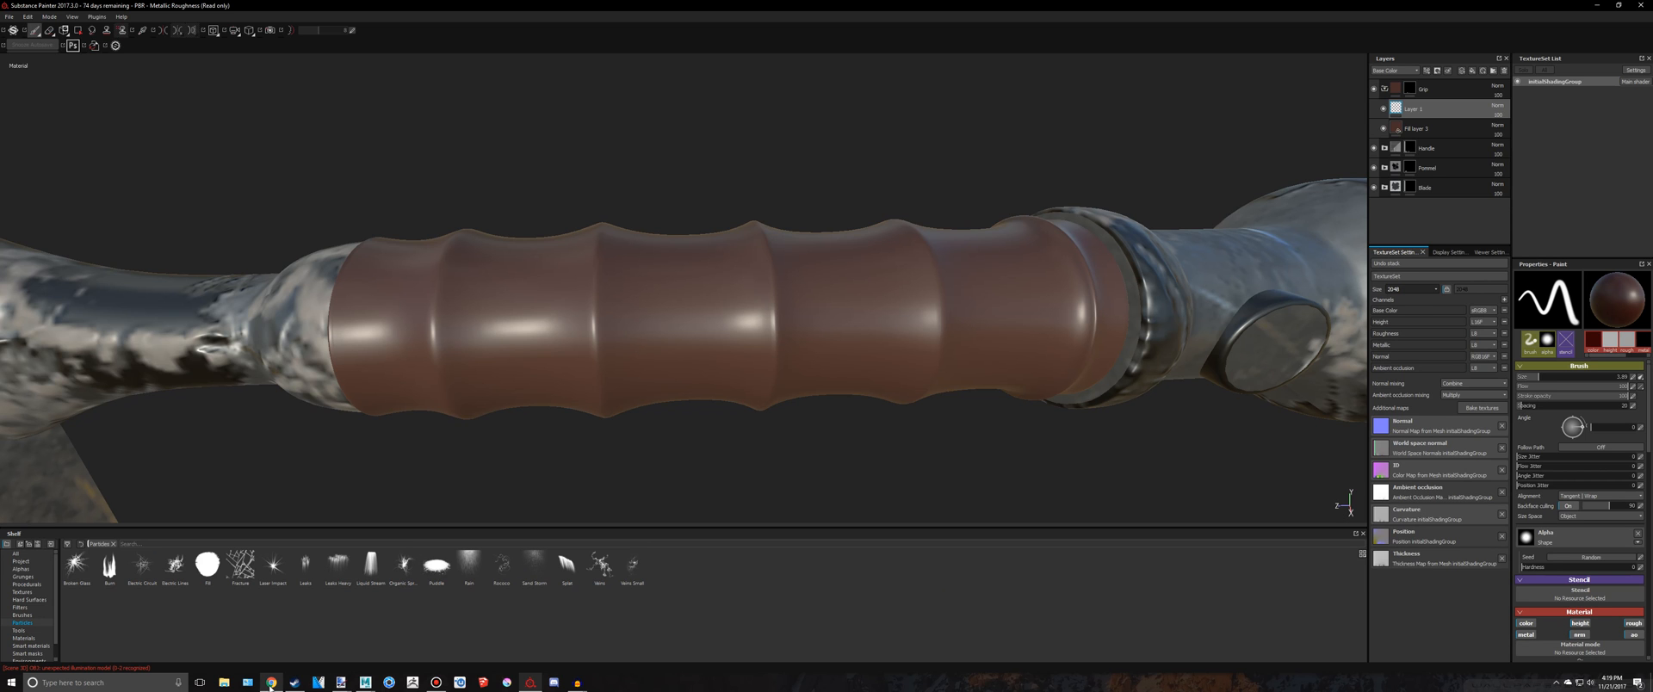
click(271, 684)
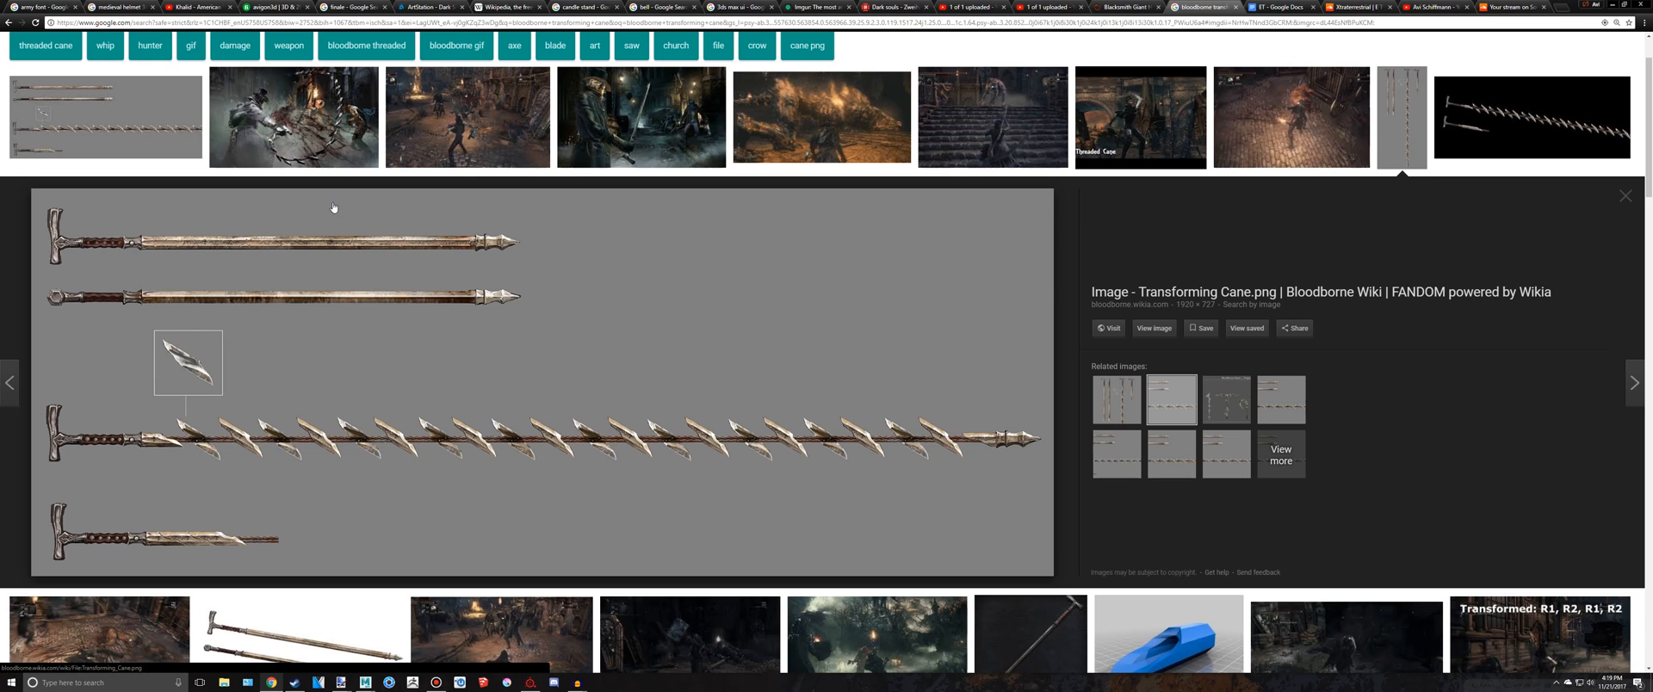
click(530, 683)
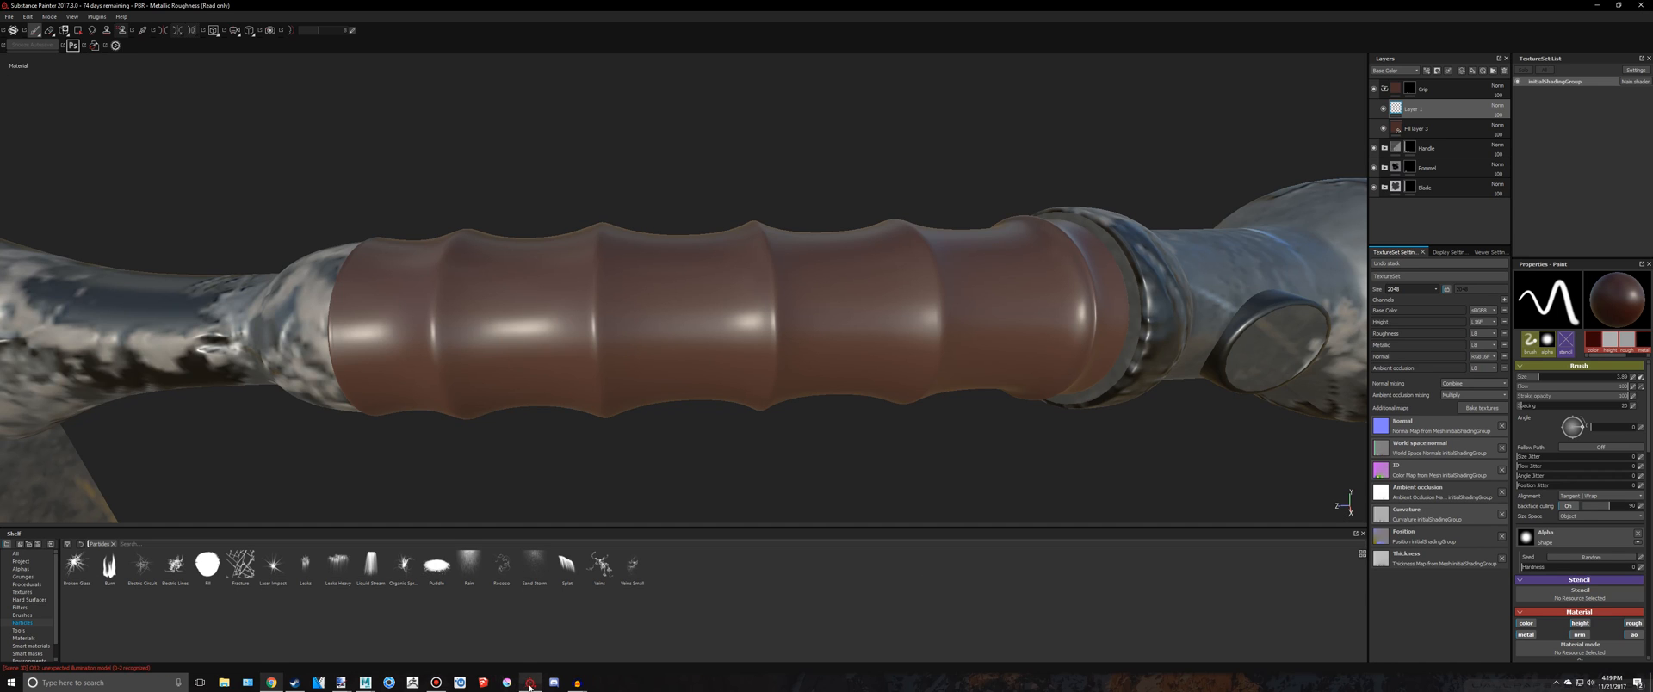
Browse the materials and smart materials, and add the Velvet smart material to the Grip folder
click(24, 638)
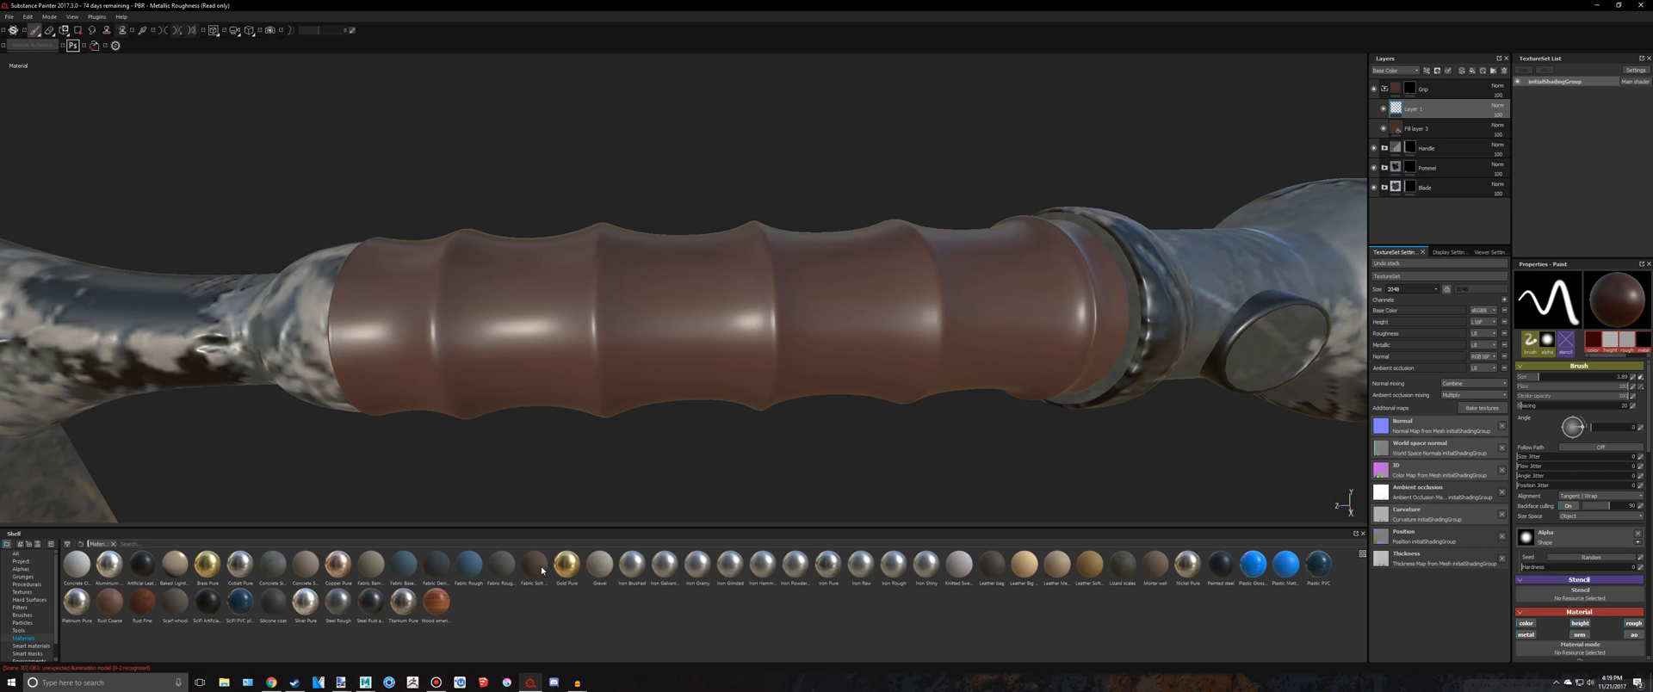
mouse_move(540, 566)
click(26, 647)
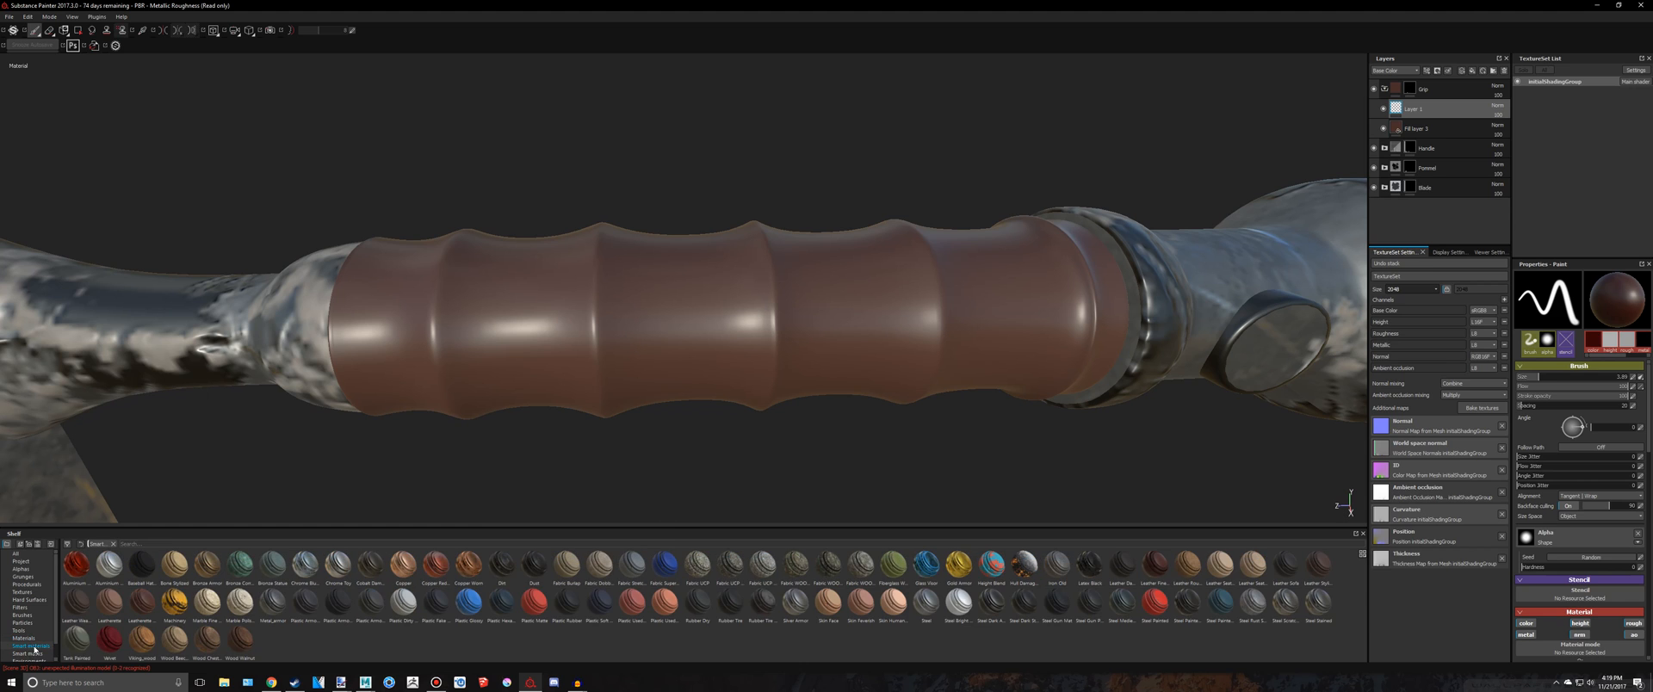
mouse_move(110, 642)
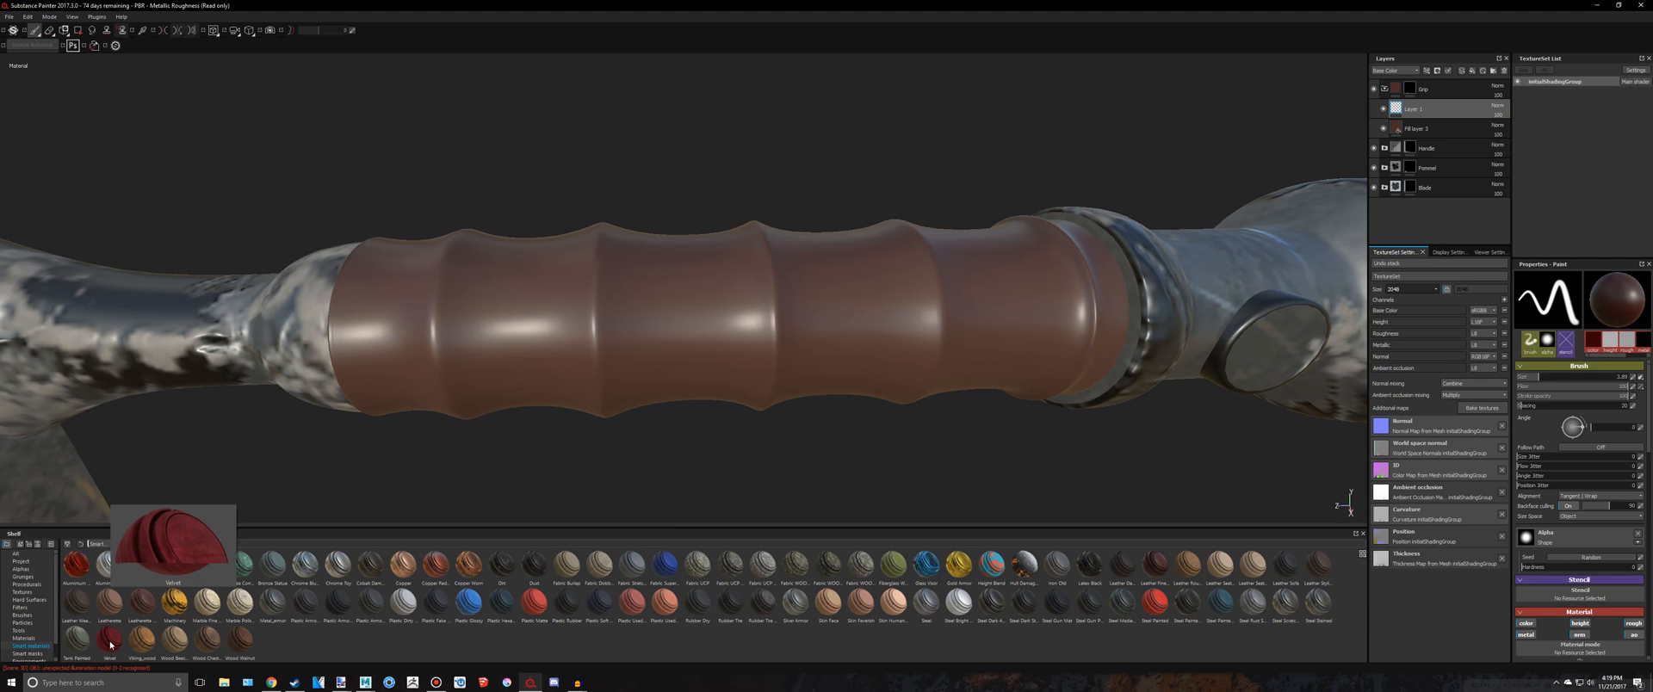
drag(111, 644, 1419, 108)
scroll(1110, 161, down, 3)
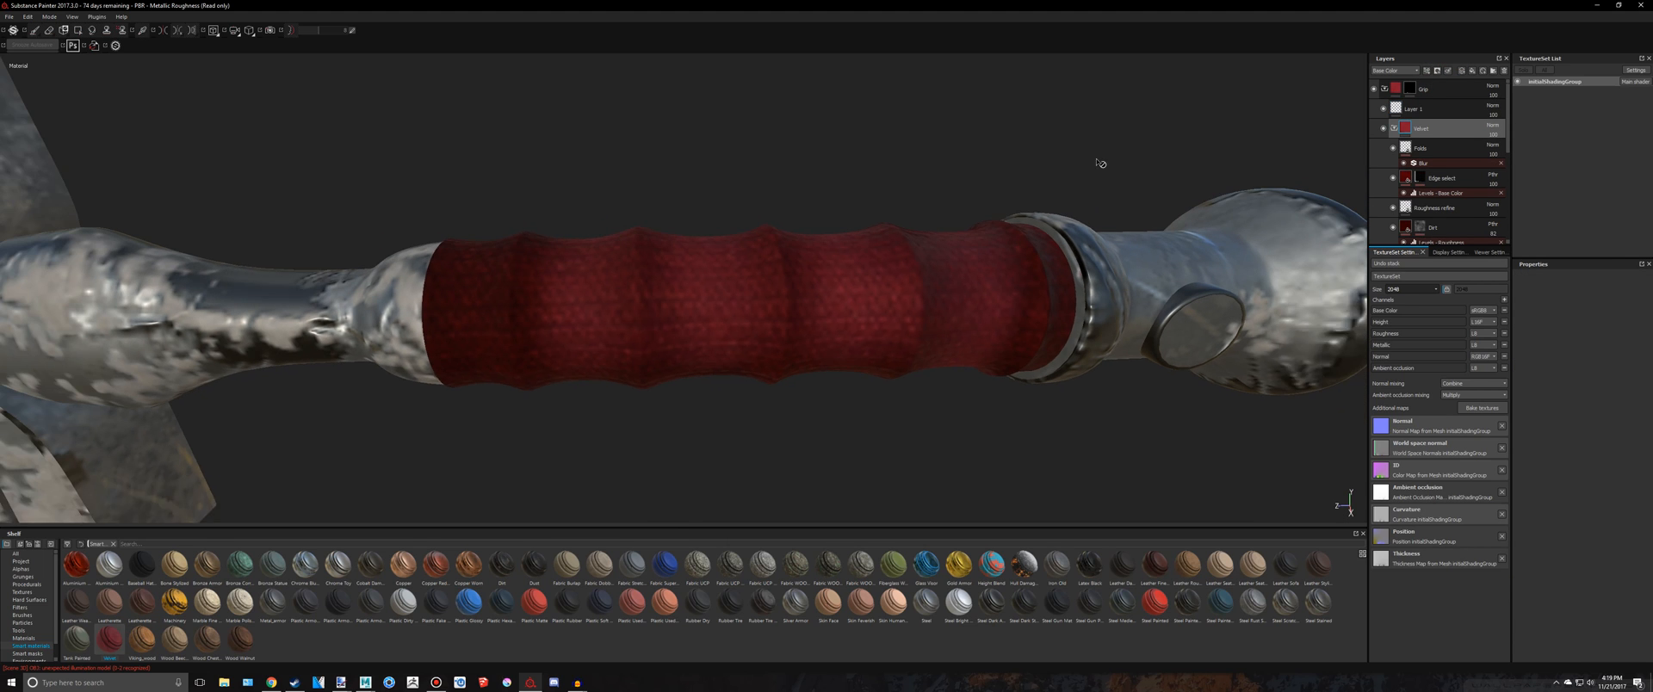
Try the texture set size at 4096 to inspect the velvet weave, and set it back to 2048
click(1412, 289)
click(1412, 349)
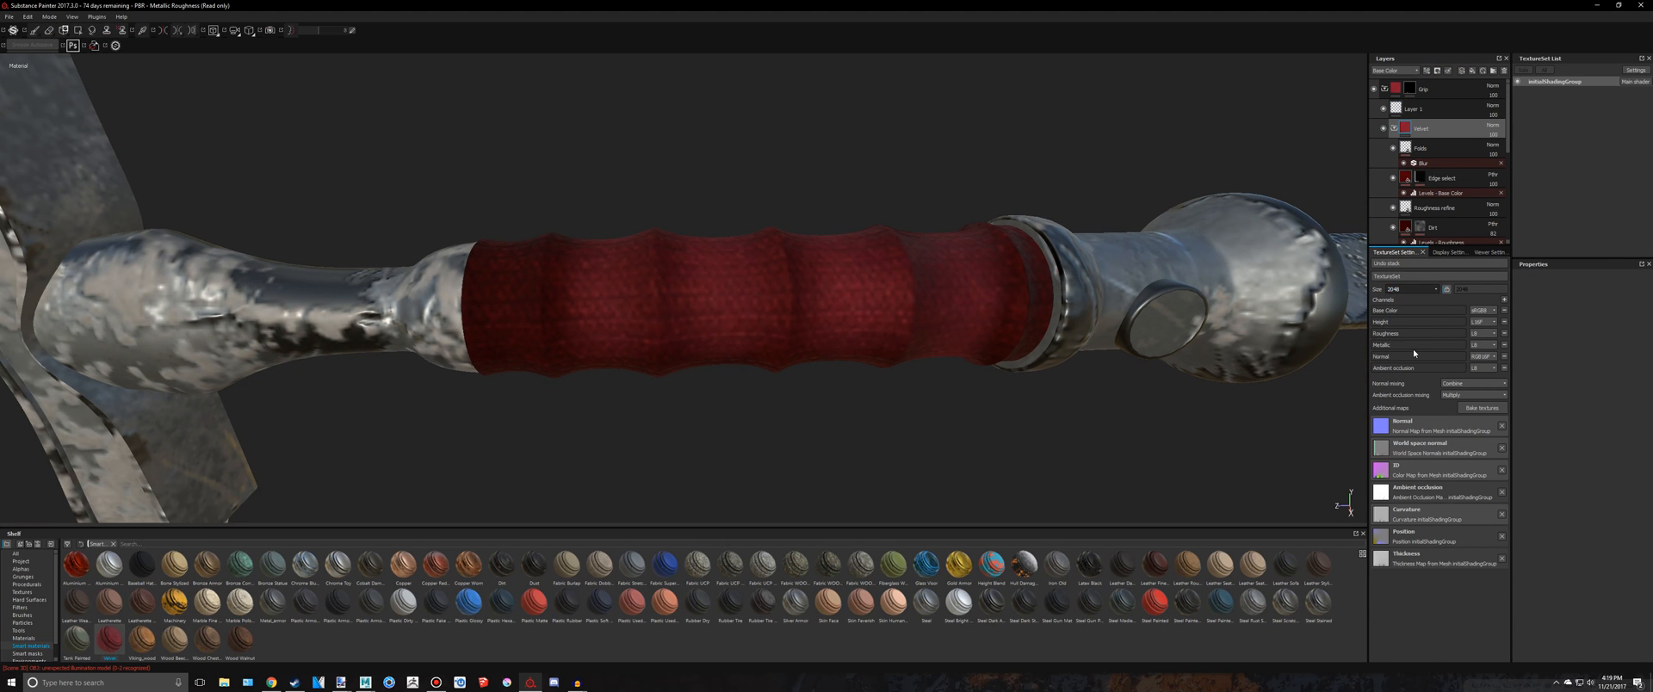
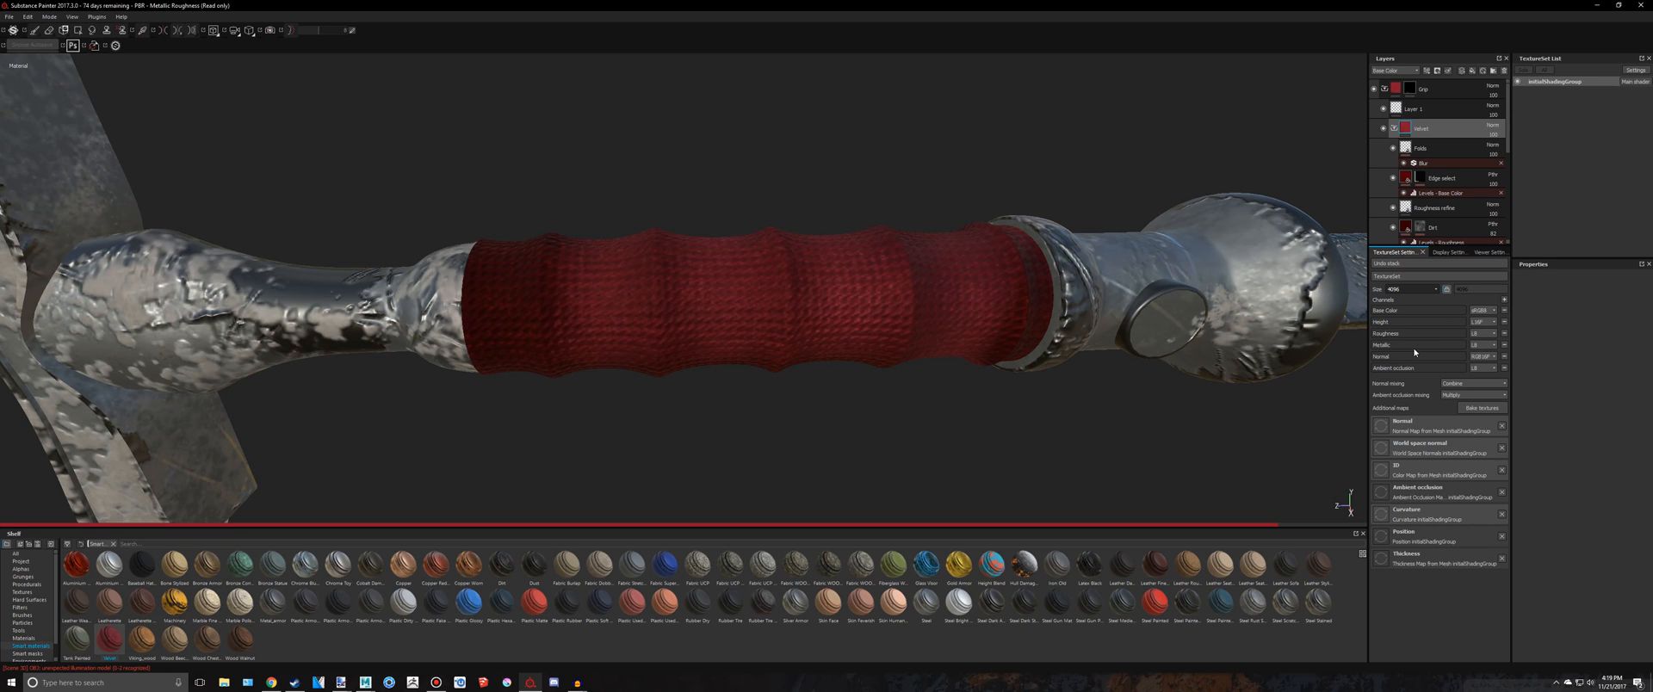
scroll(845, 339, down, 10)
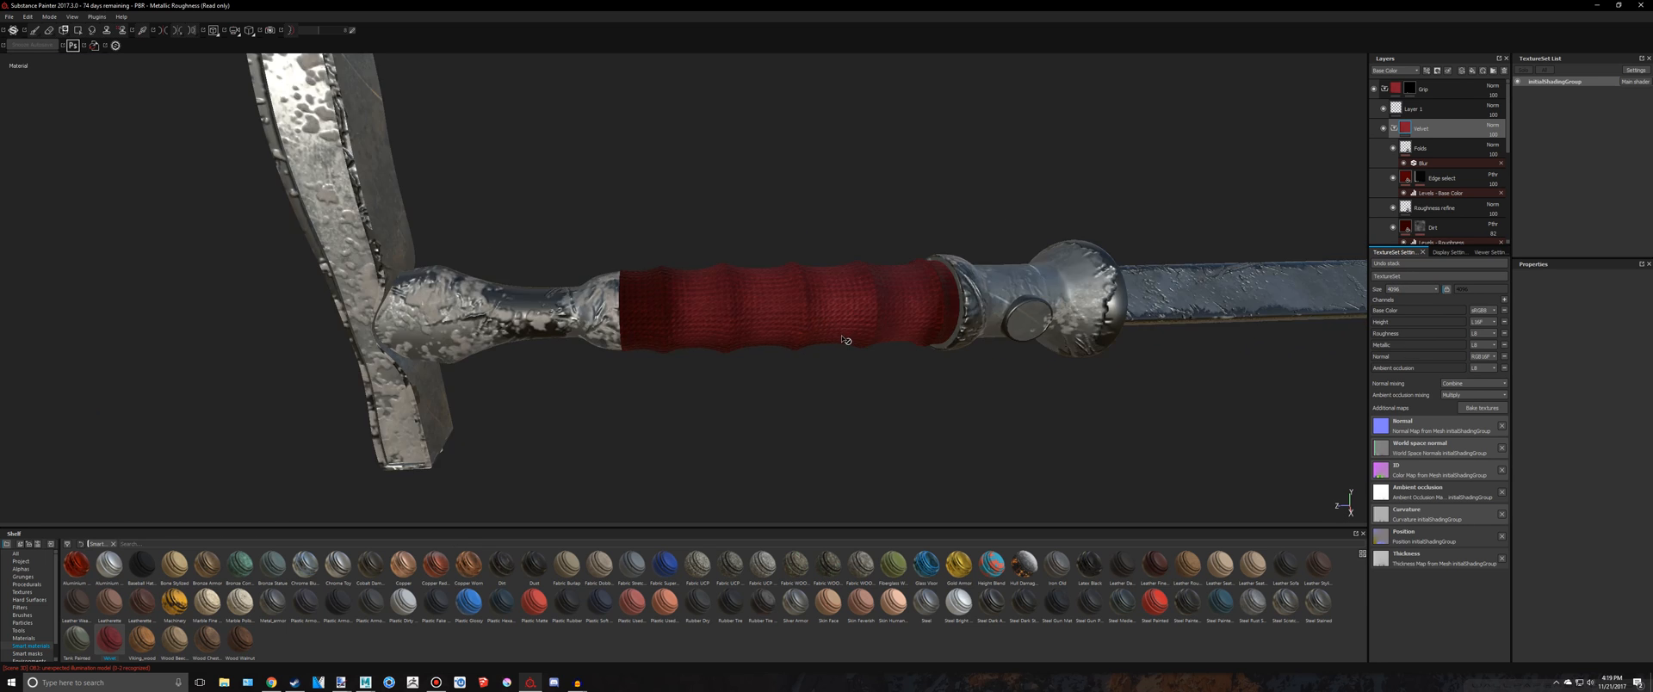
scroll(819, 346, up, 10)
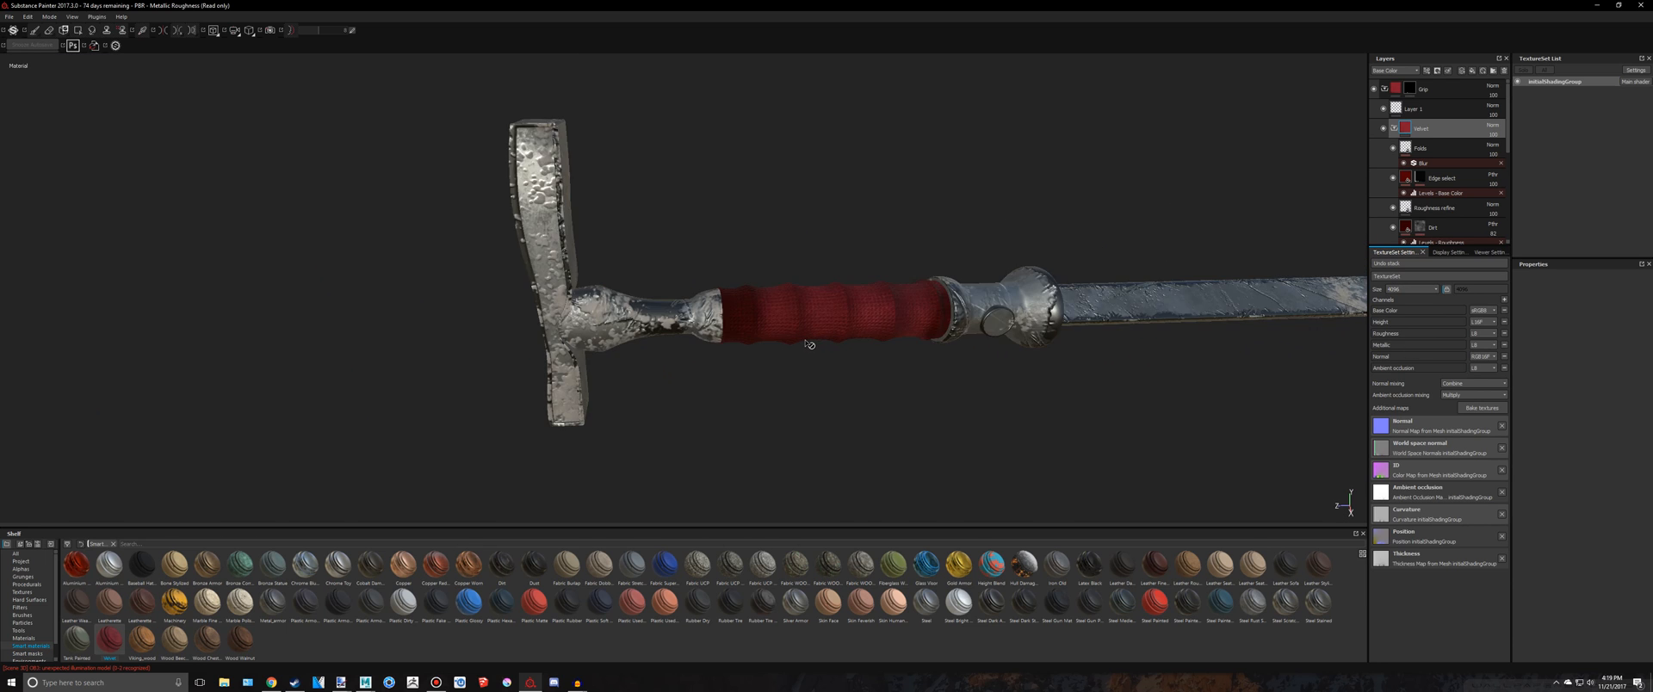
click(1411, 290)
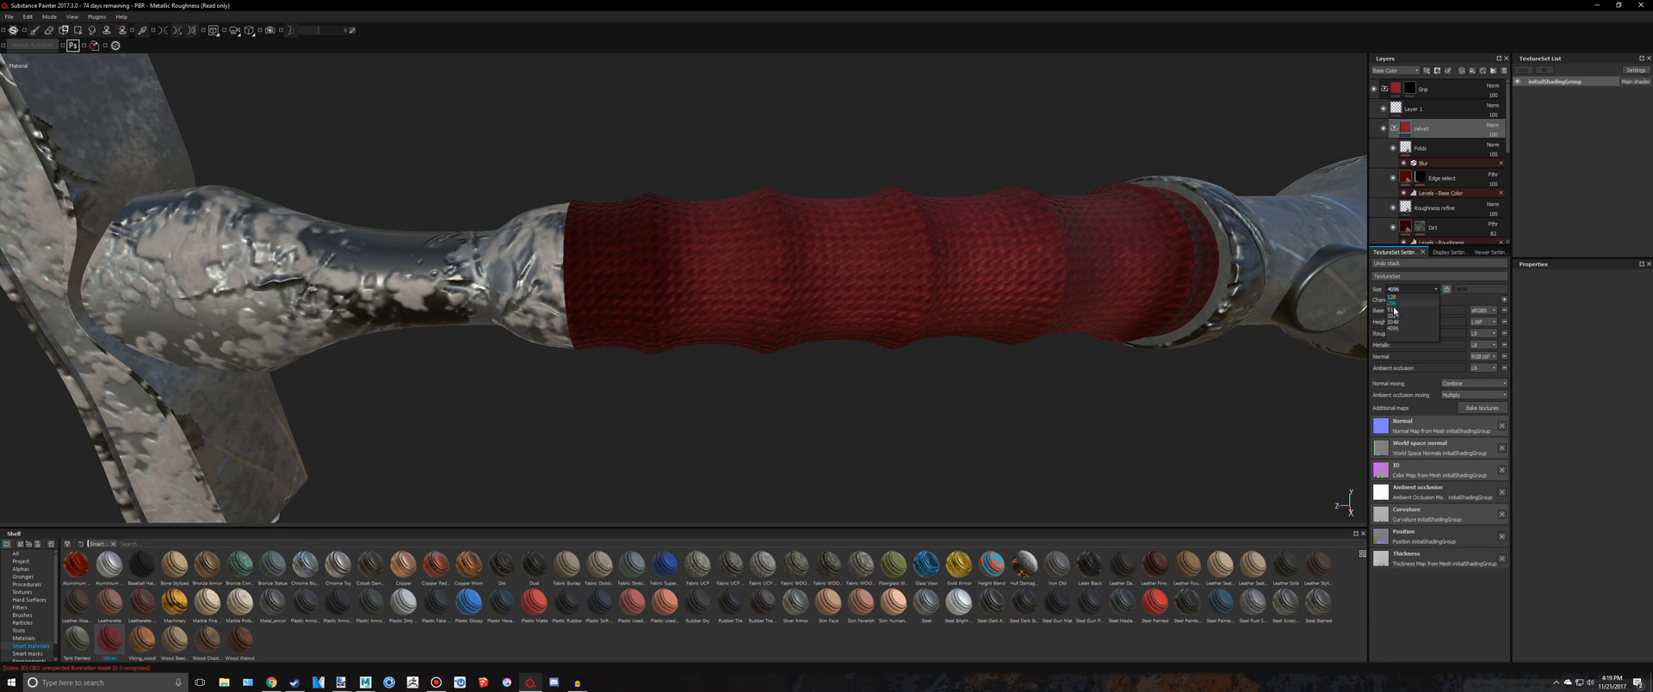
click(1400, 328)
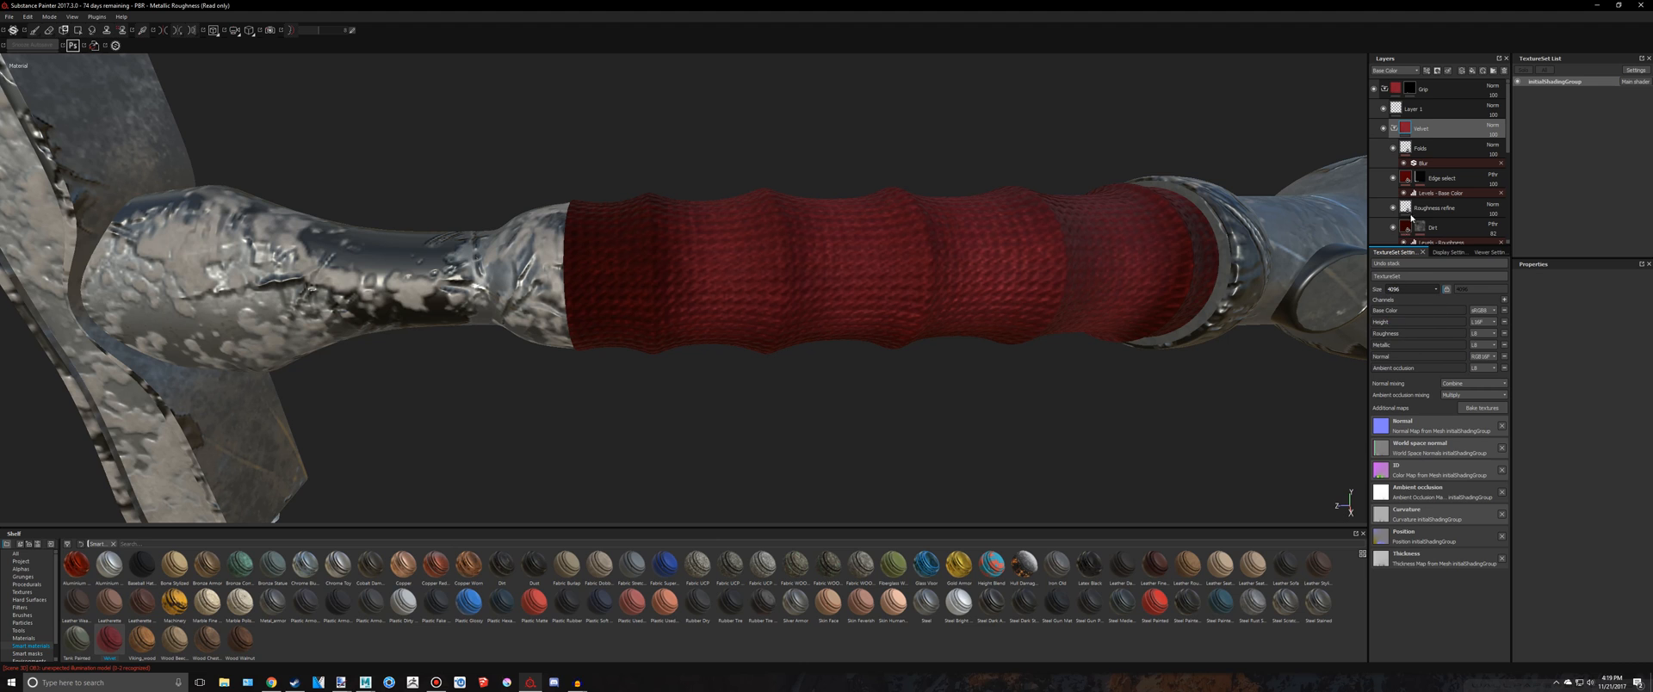
Hide and delete the Velvet smart material, and delete the empty paint layer from the Grip folder
click(1383, 128)
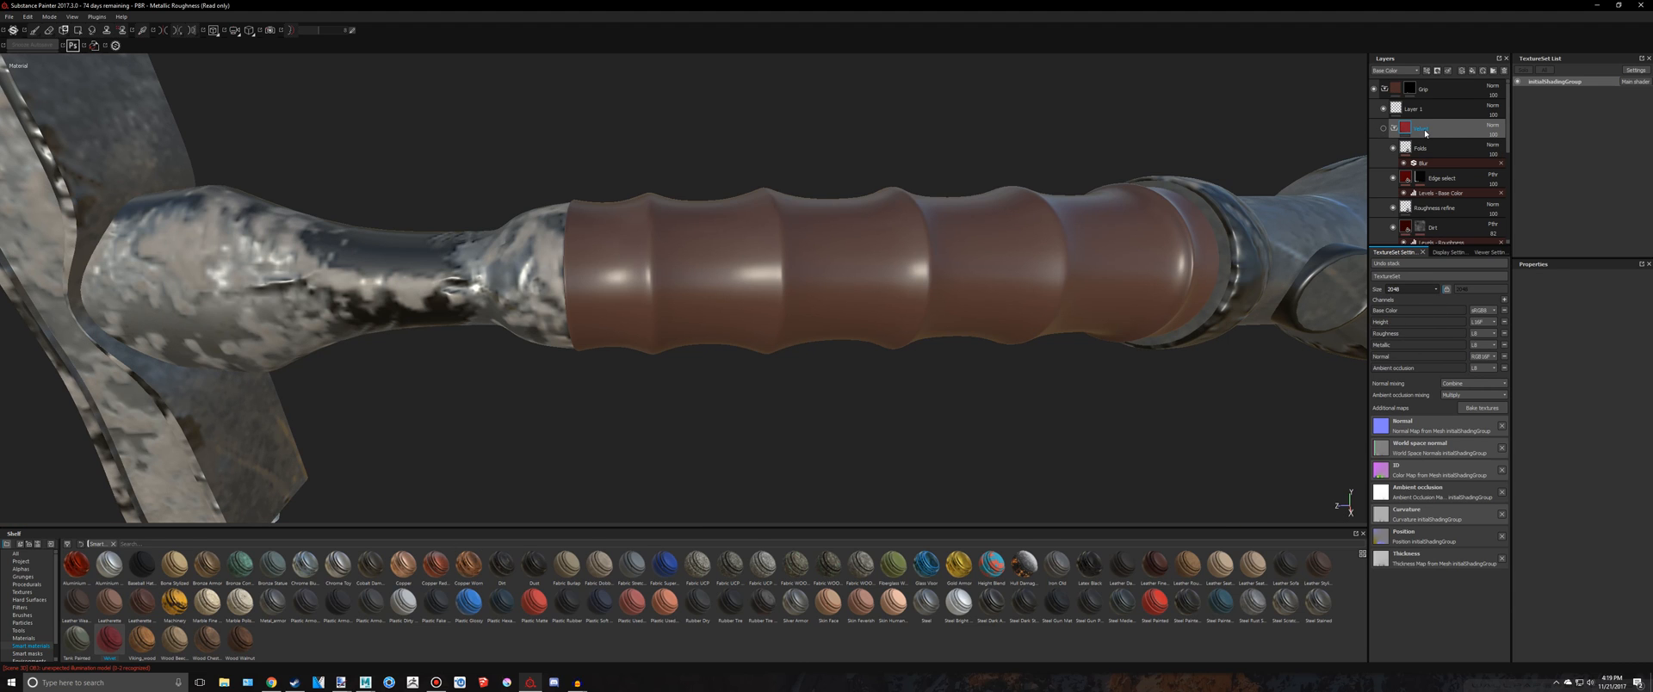
key(Delete)
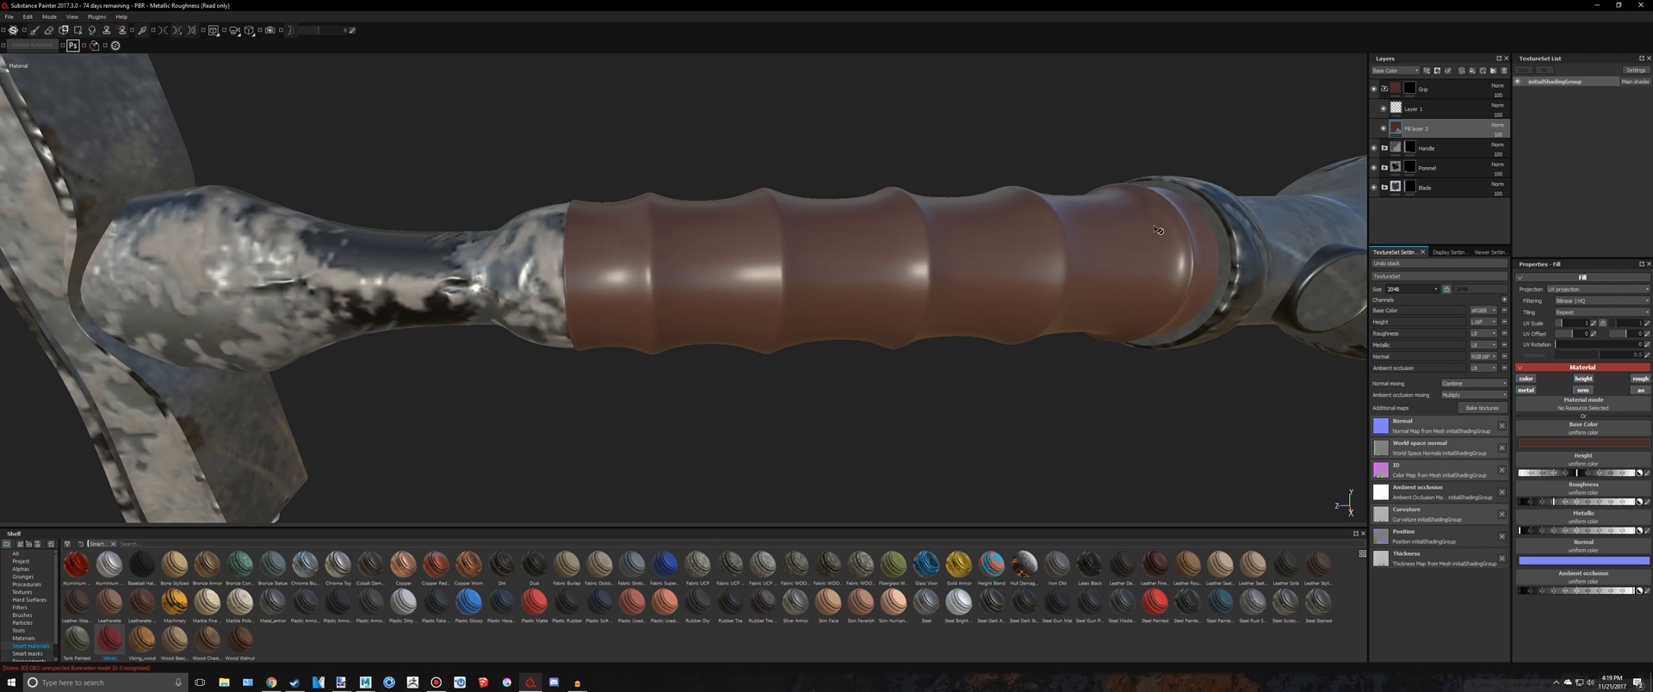
click(1421, 110)
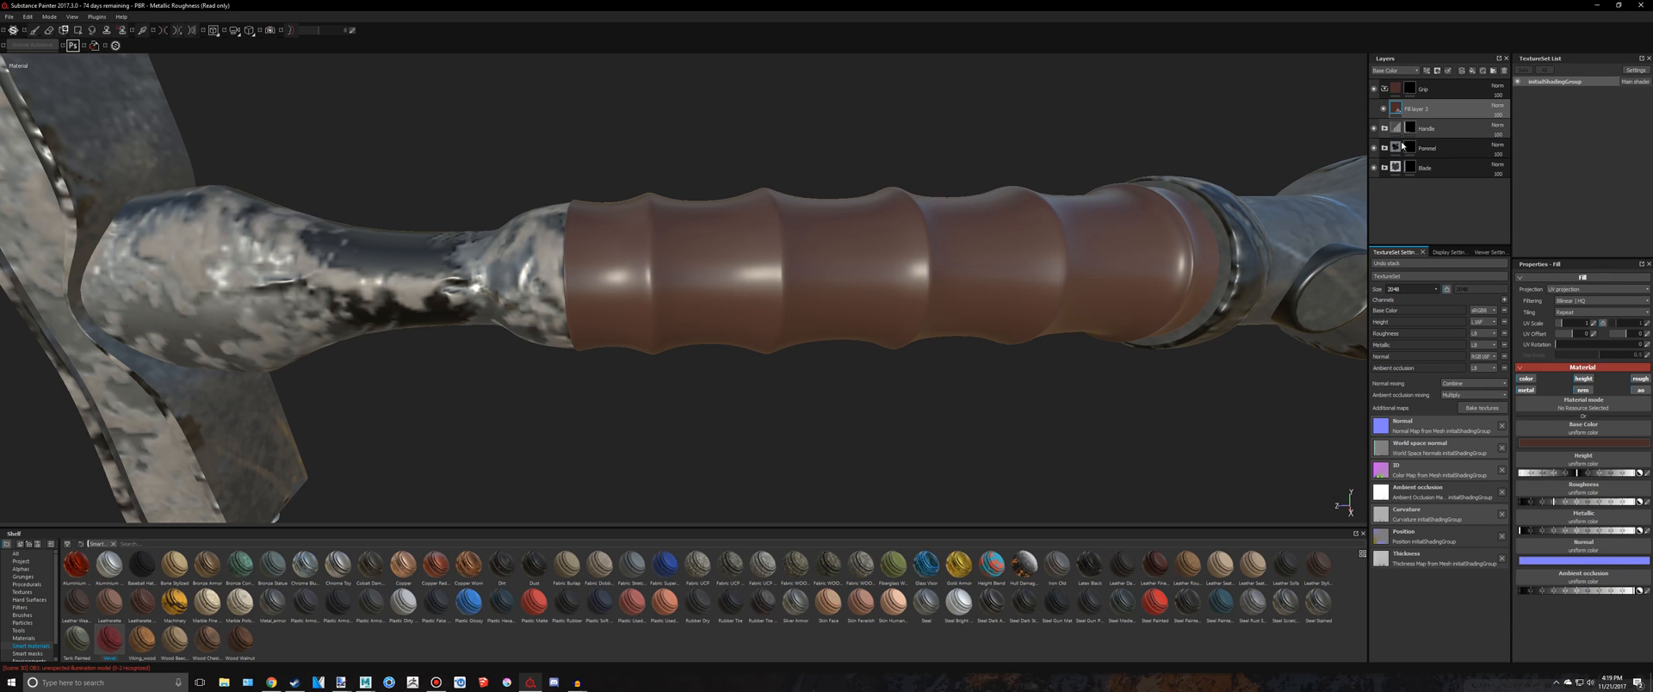
key(Delete)
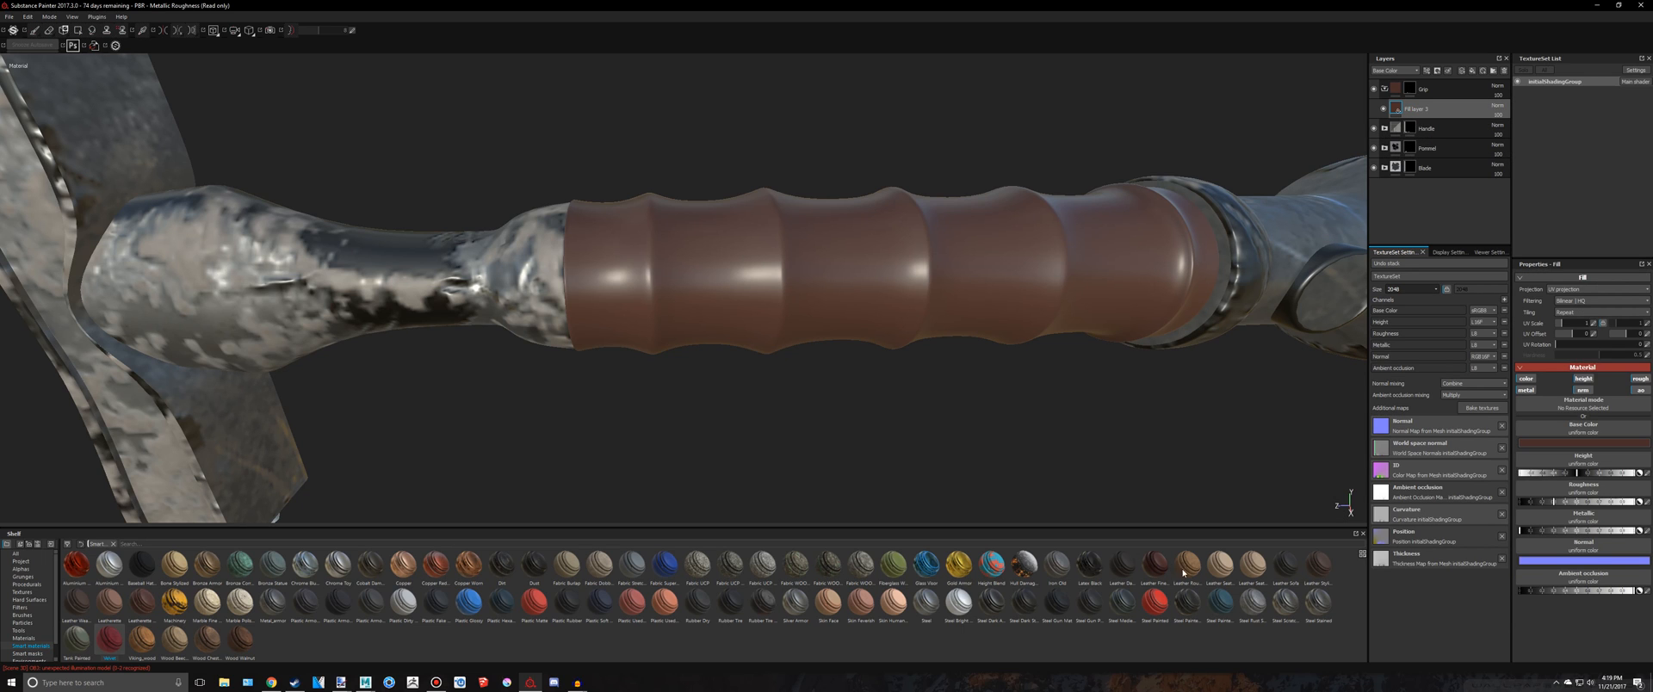
Add a new fill layer above the plain brown one in the Grip folder and apply the Fabric Soft Denim material
mouse_move(1165, 569)
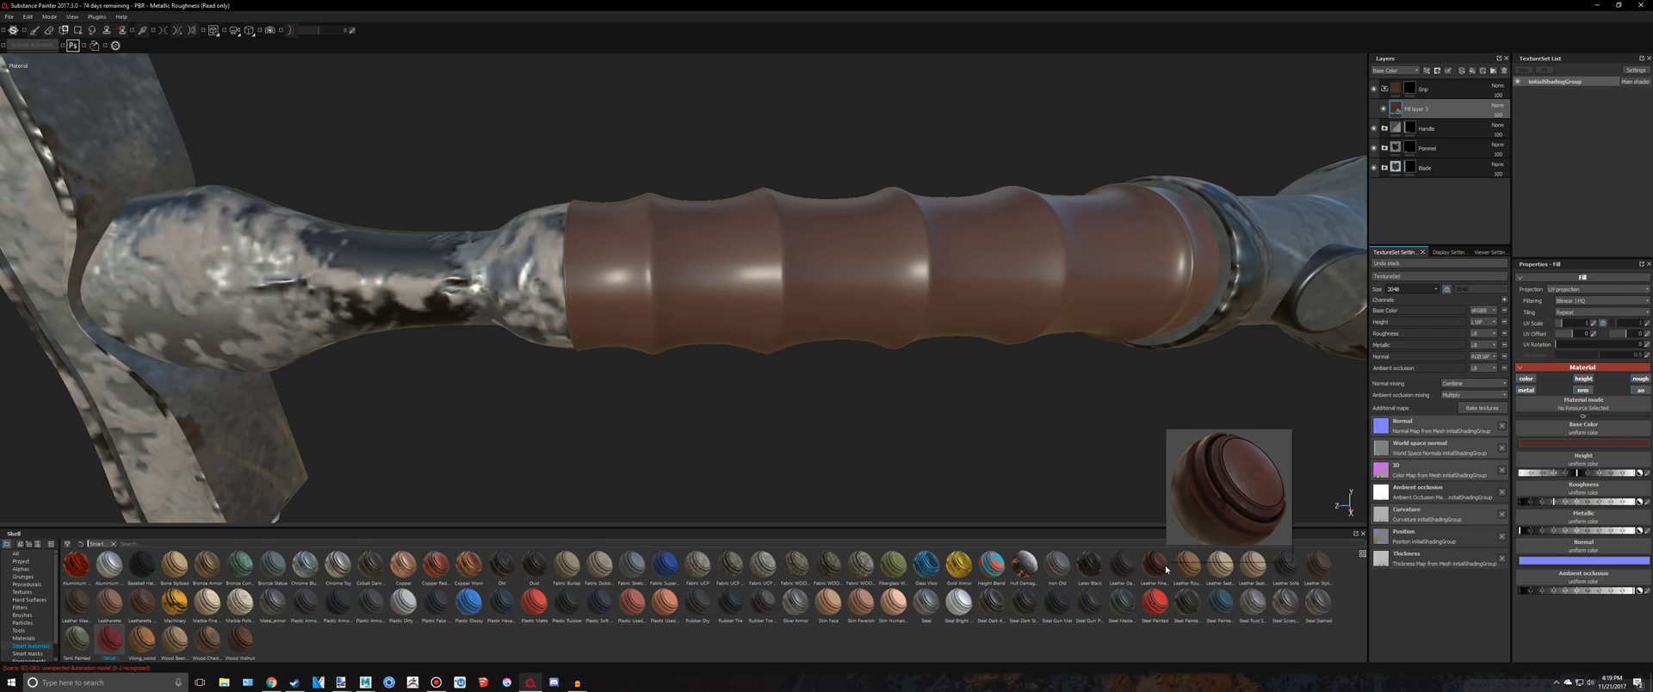
click(24, 639)
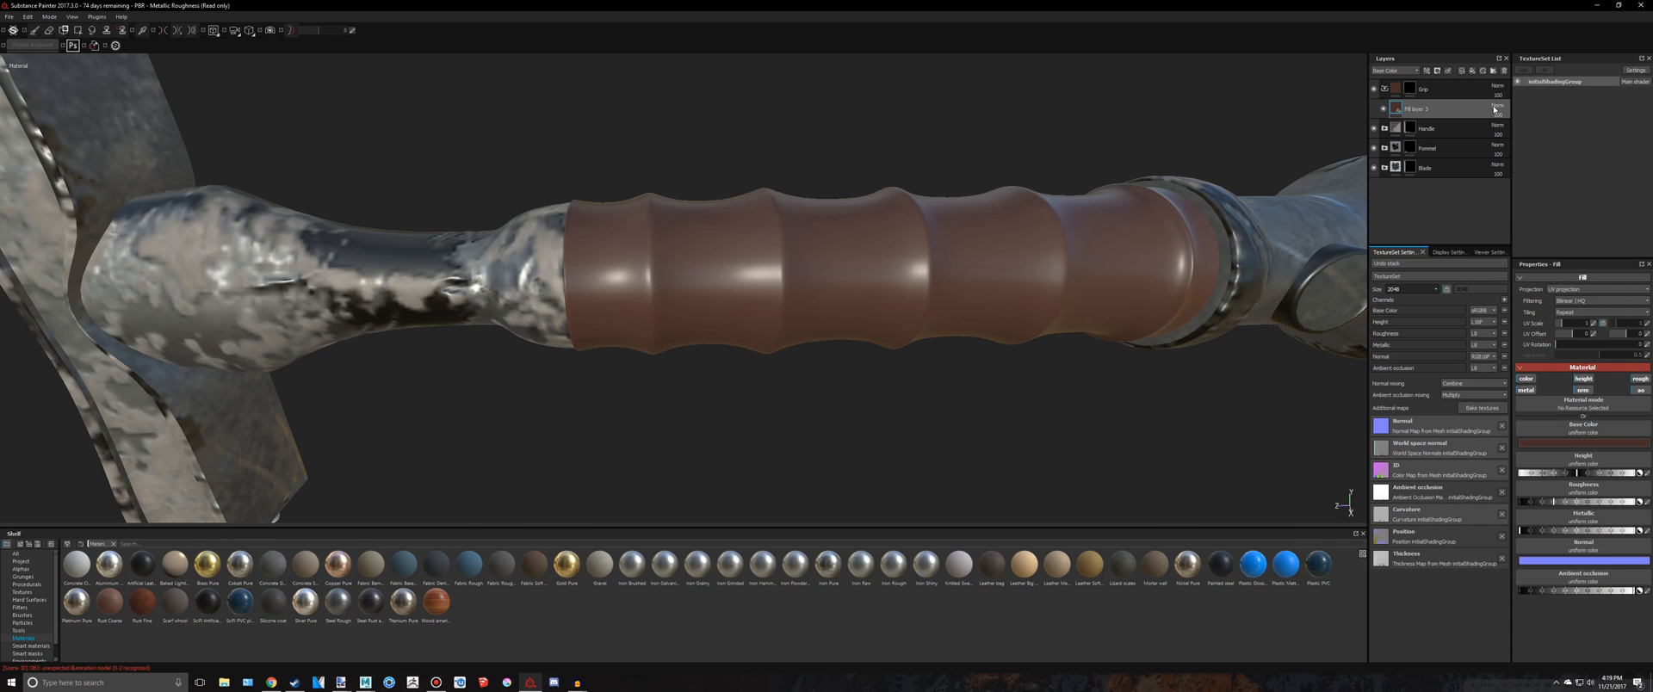
click(1461, 71)
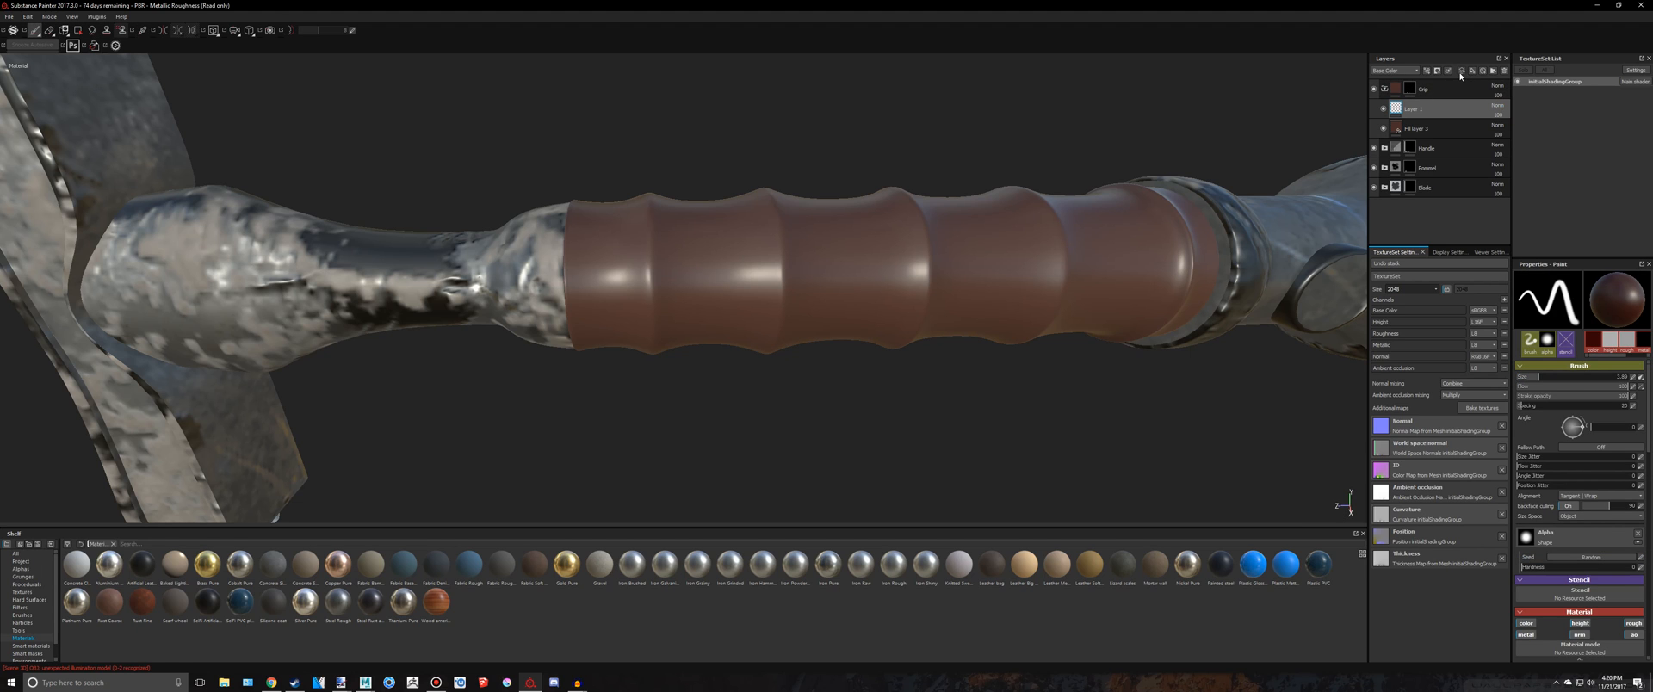
click(1504, 70)
click(1473, 71)
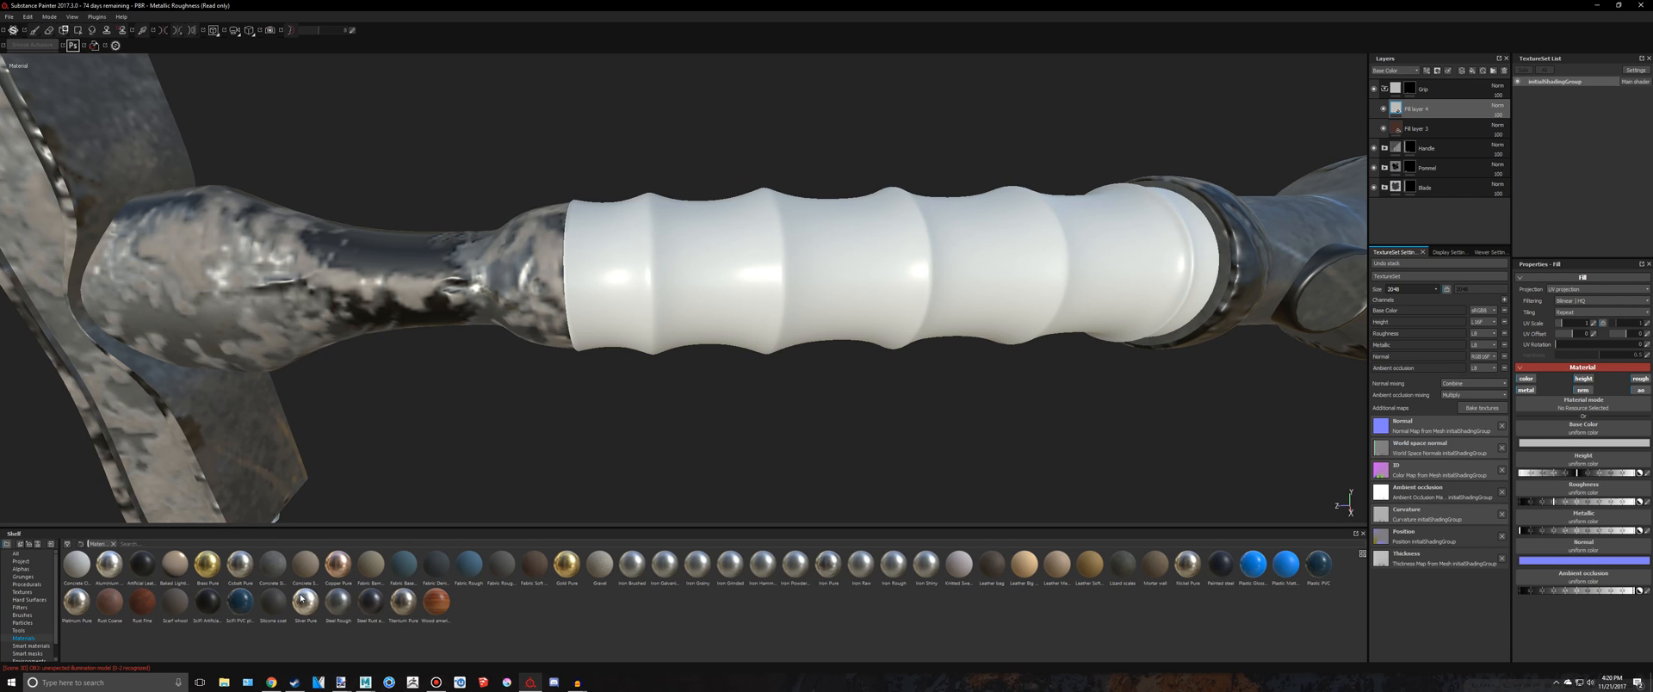
click(537, 570)
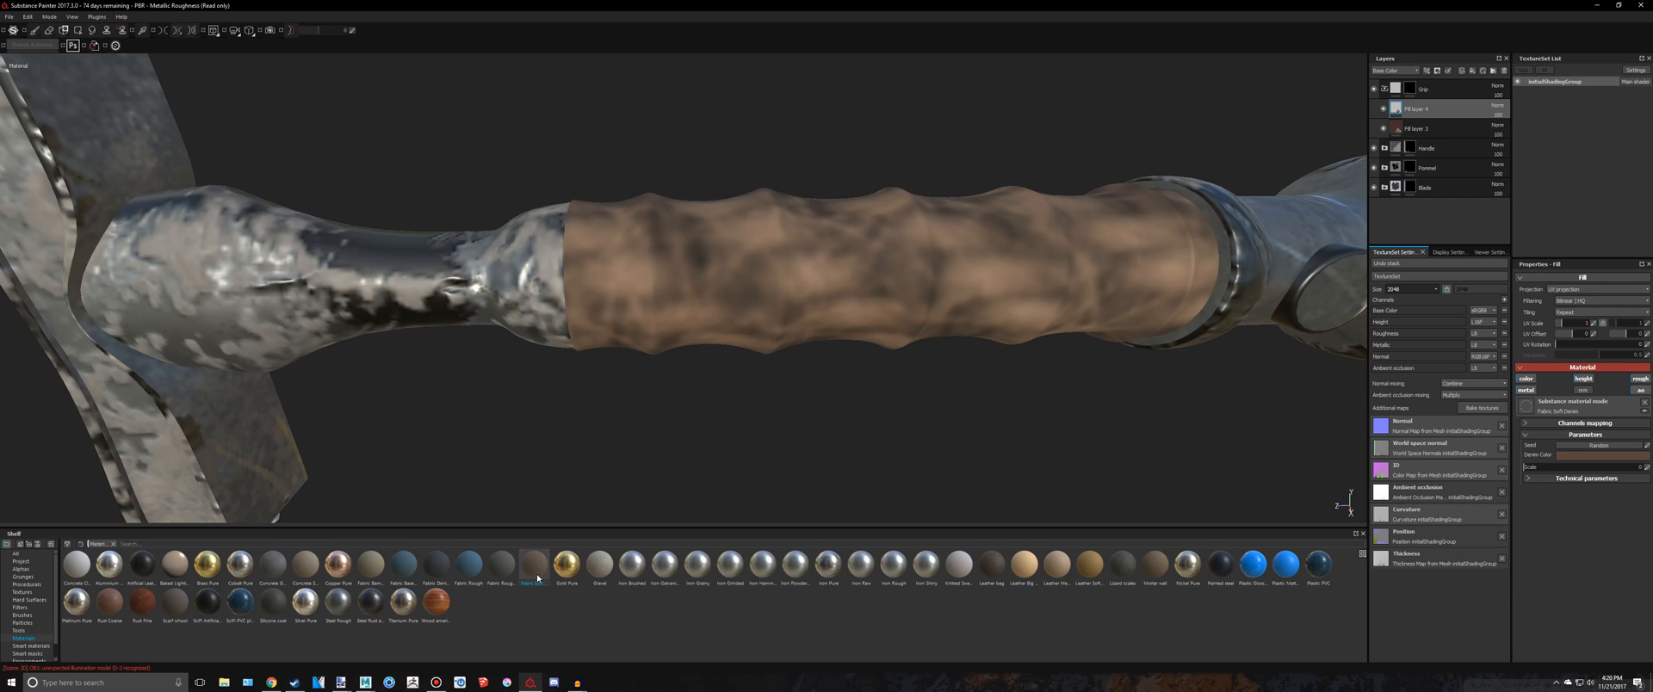
Set the denim color to the reddish brown sampled from the lower fill layer, and delete that lower layer from the Grip folder
scroll(1138, 328, down, 4)
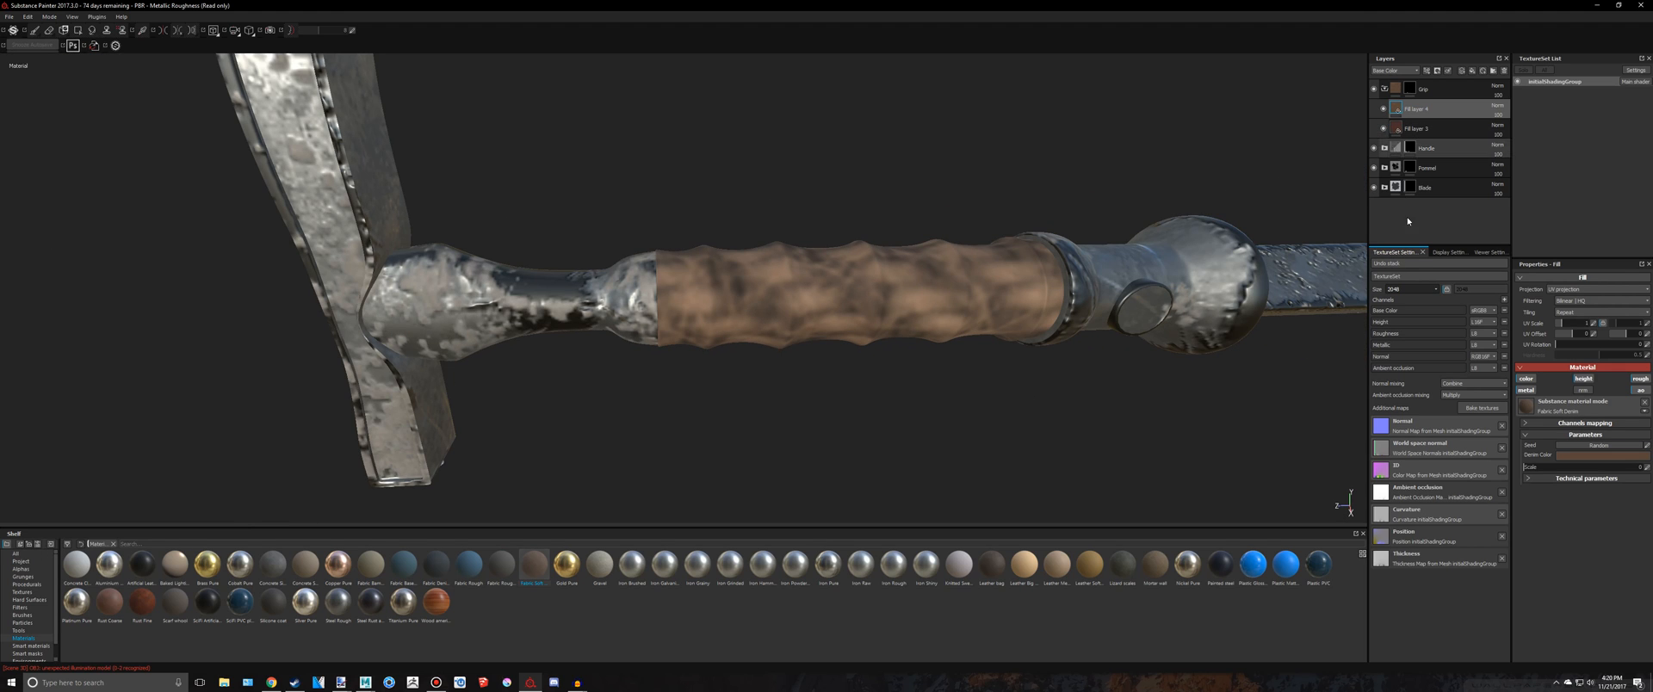
click(1593, 456)
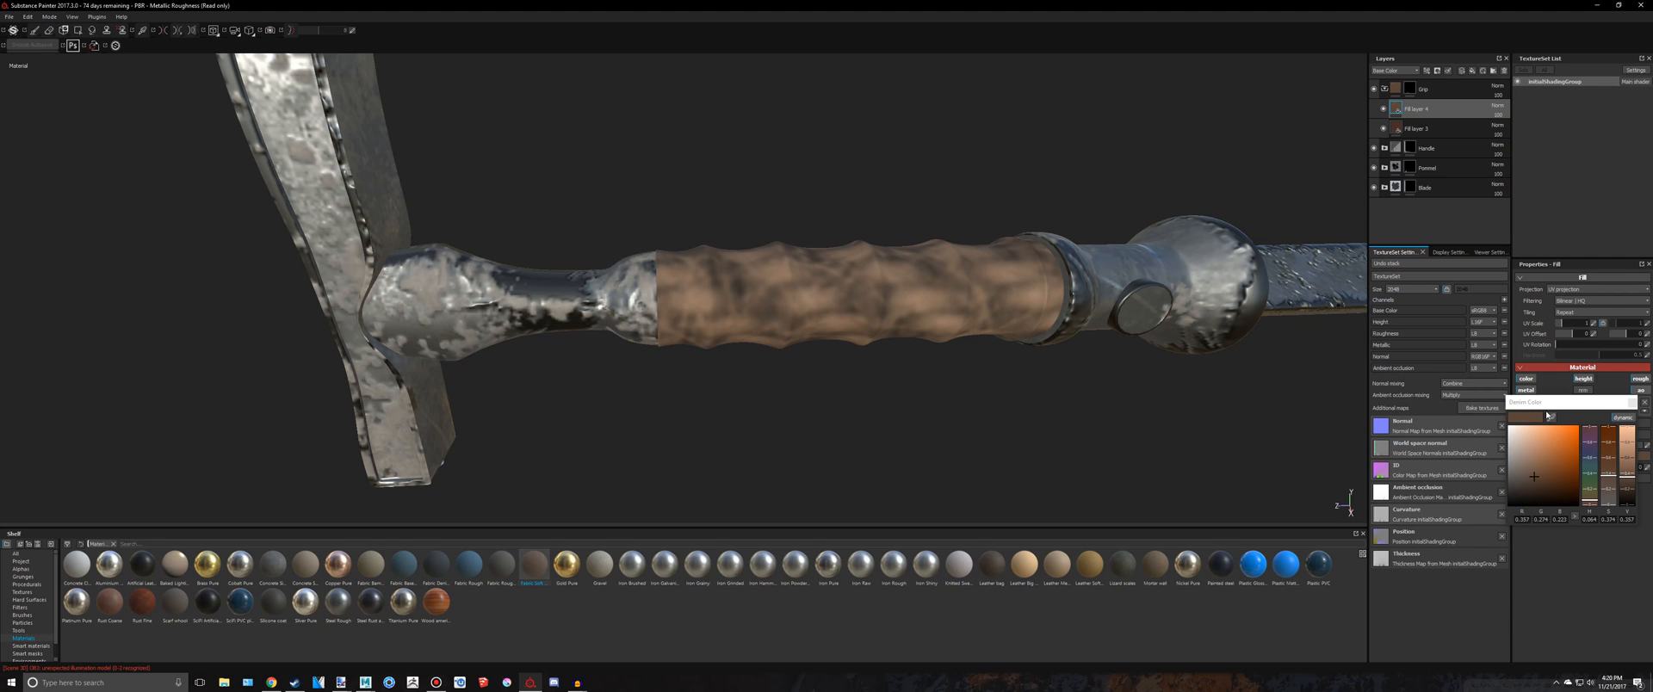
drag(1551, 419, 1397, 126)
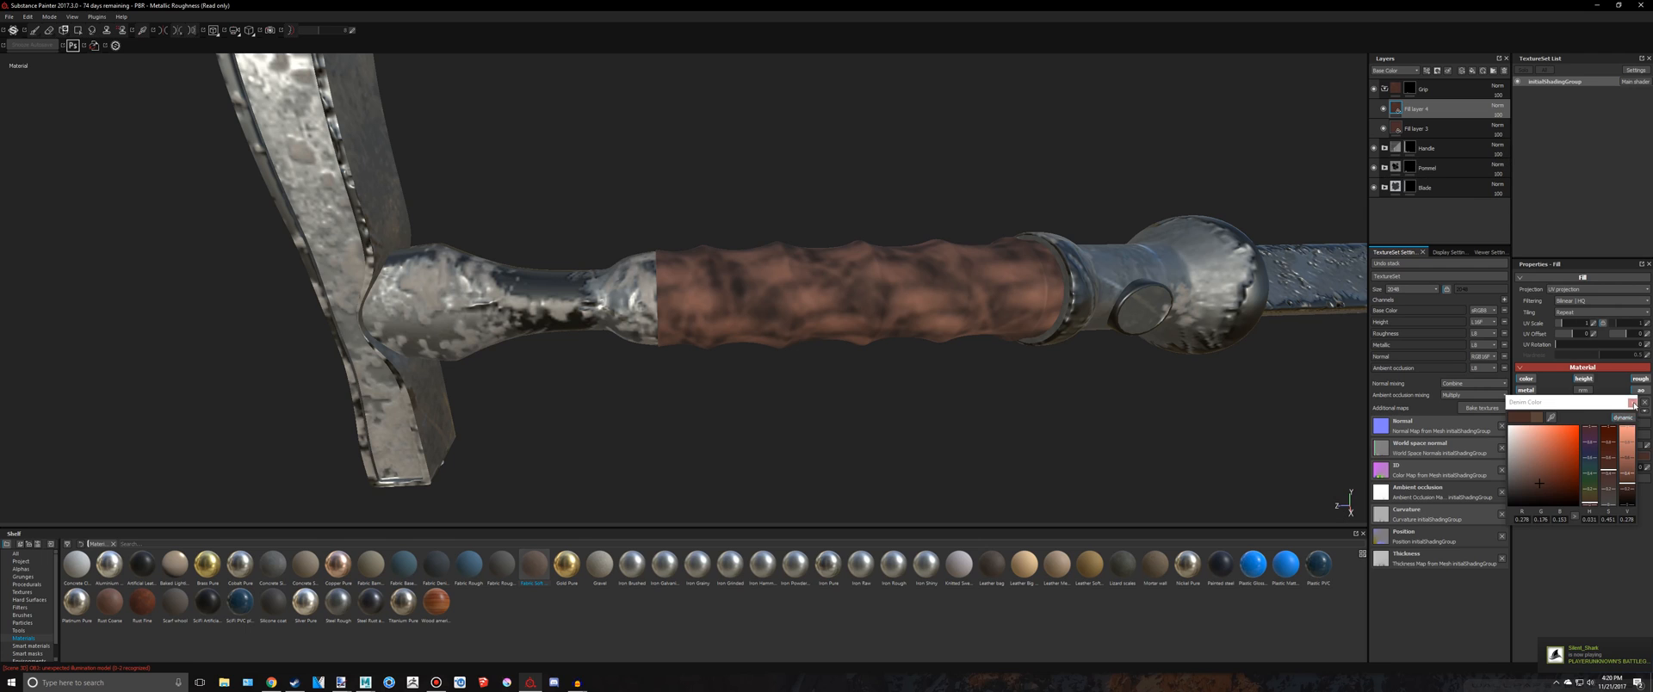
click(1491, 241)
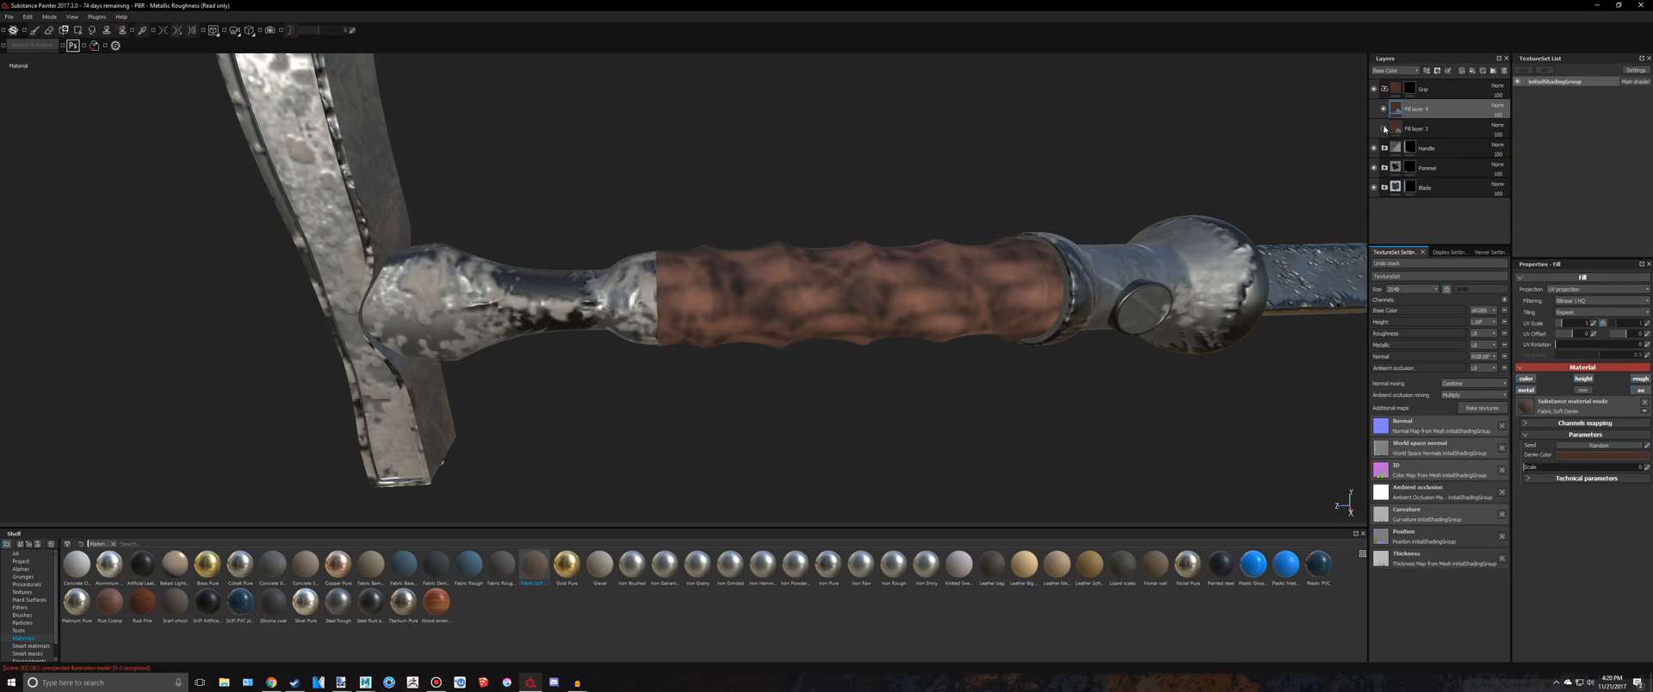
click(1411, 128)
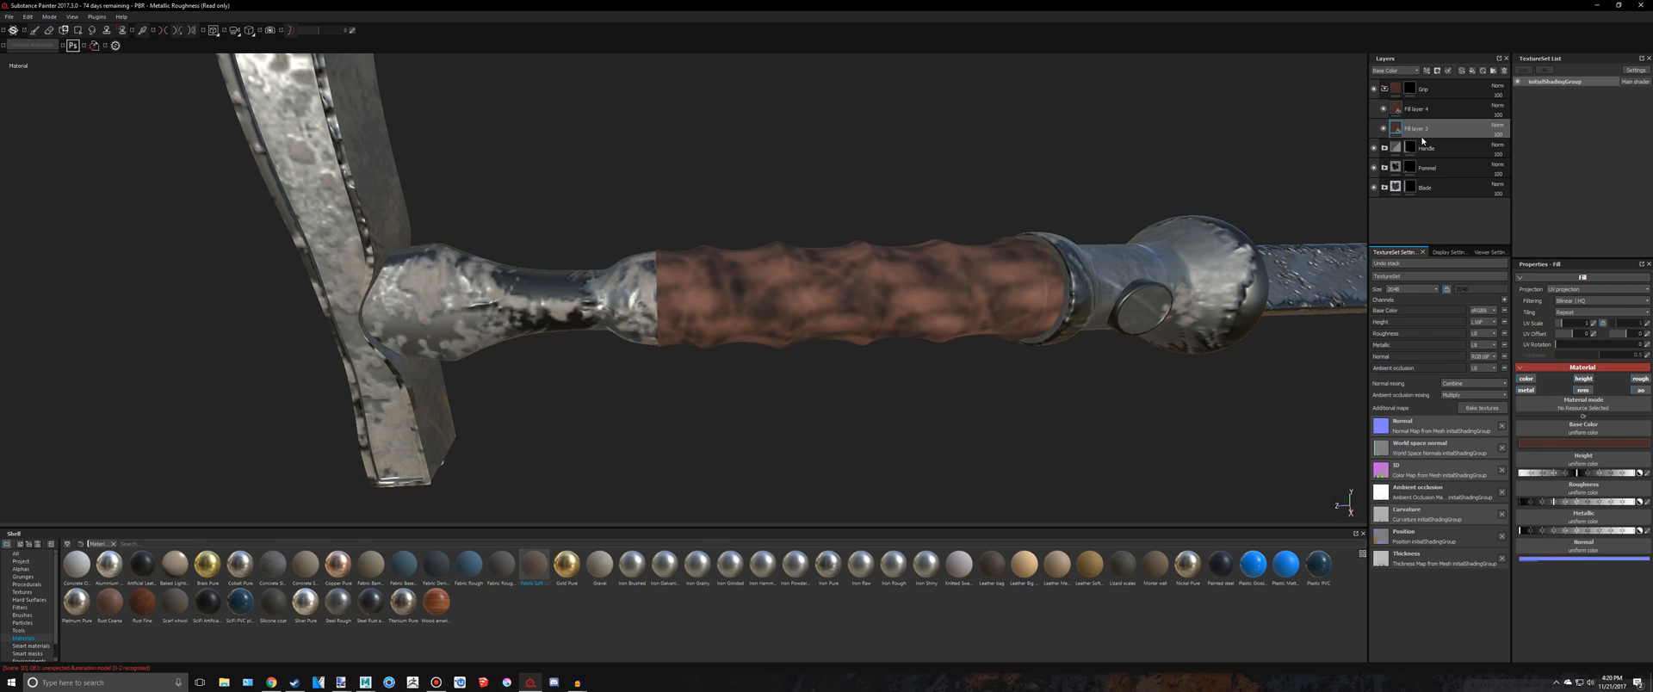
key(Delete)
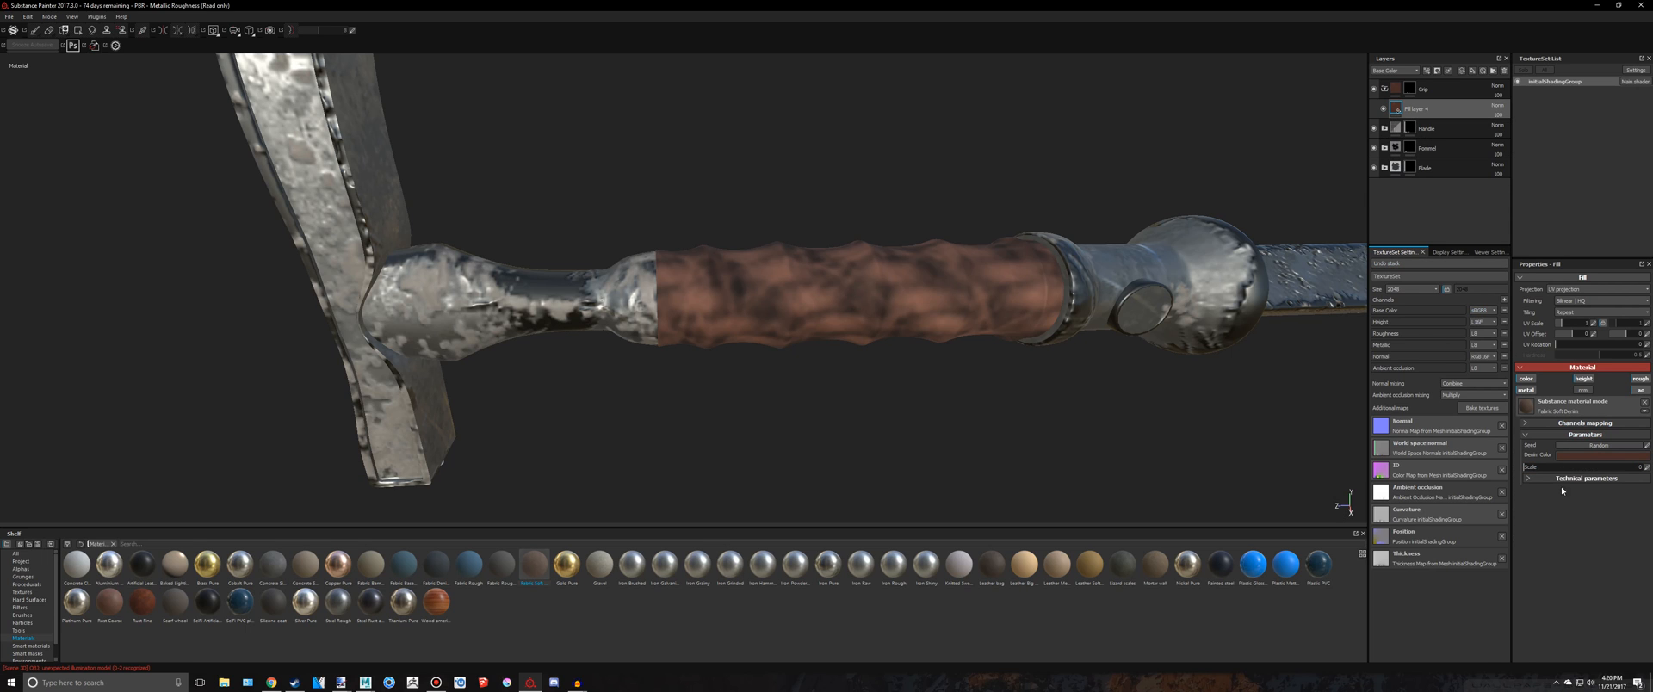
Set the denim material's Scale to 0.03, raise the texture set size to 4096, and reveal the technical parameters
click(1563, 479)
click(1563, 480)
mouse_move(1546, 468)
mouse_down()
mouse_move(1591, 472)
mouse_move(1528, 471)
mouse_up()
click(1433, 290)
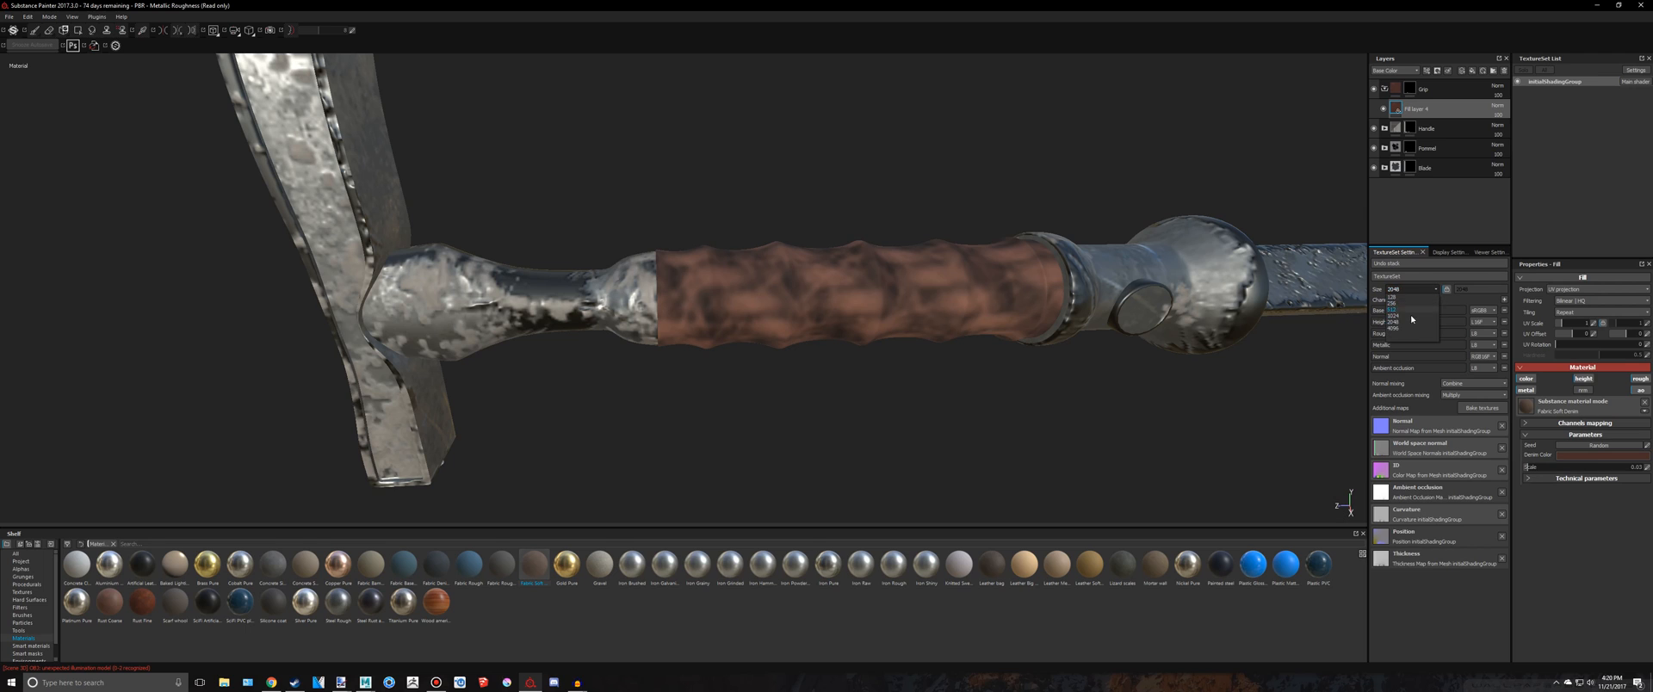
click(1410, 328)
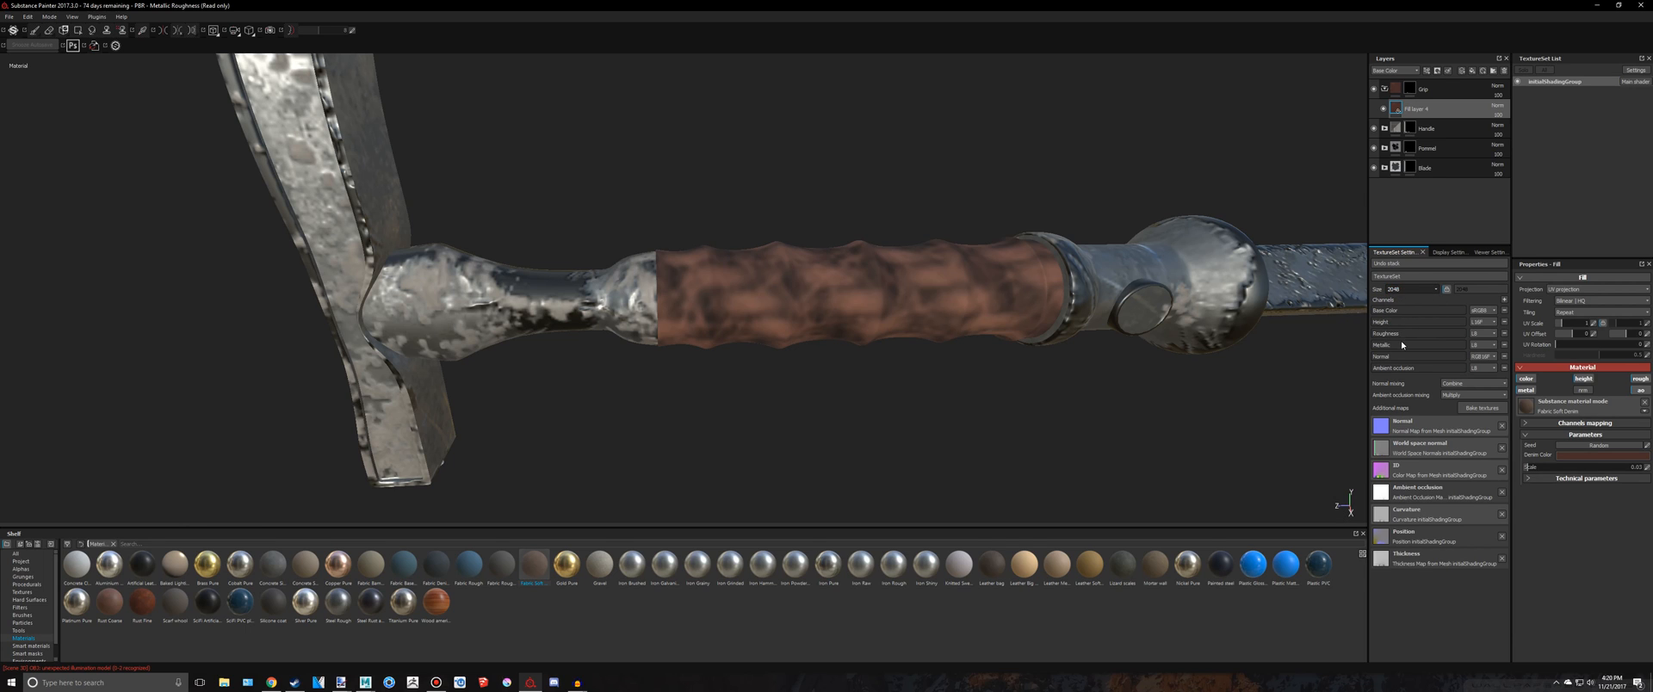
click(1569, 478)
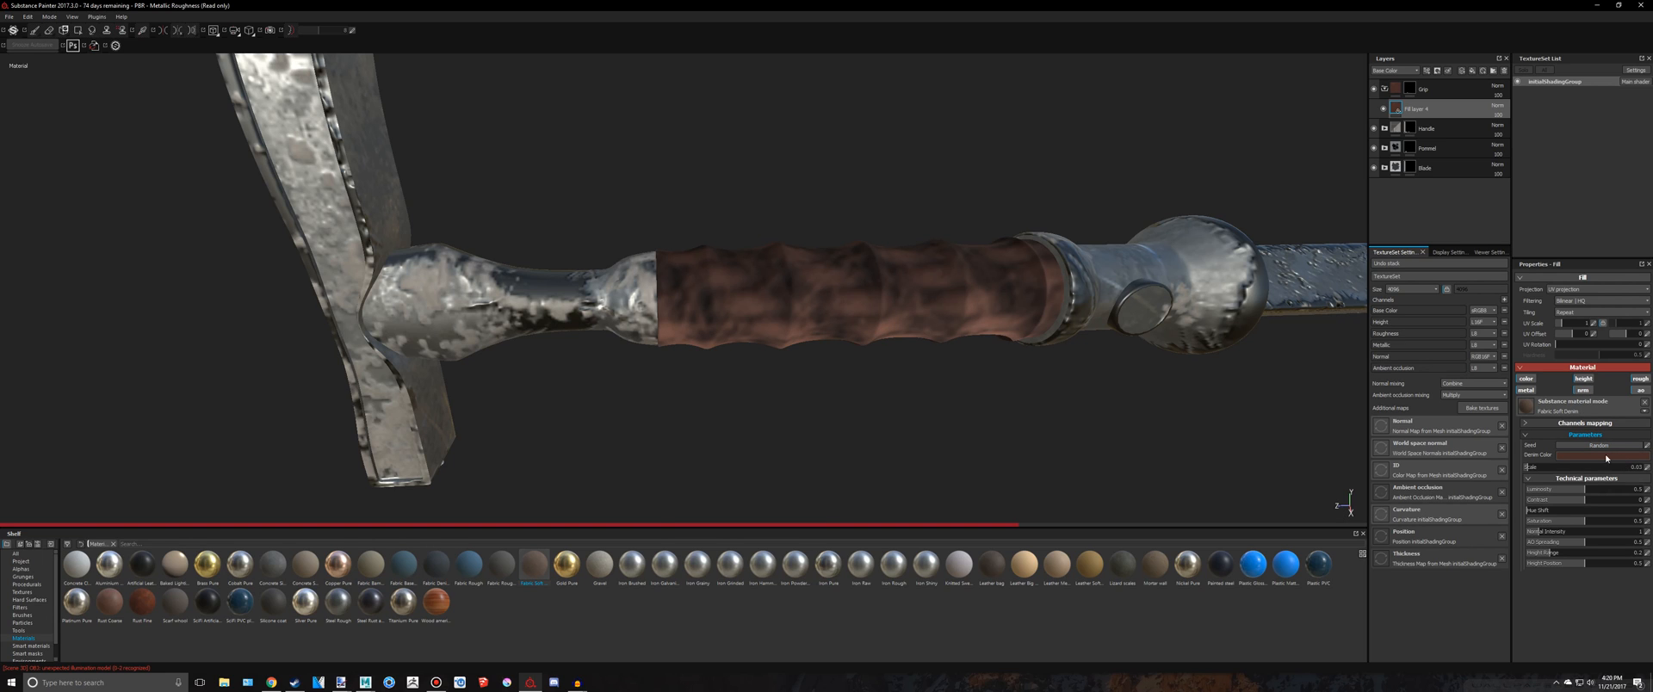
click(1399, 289)
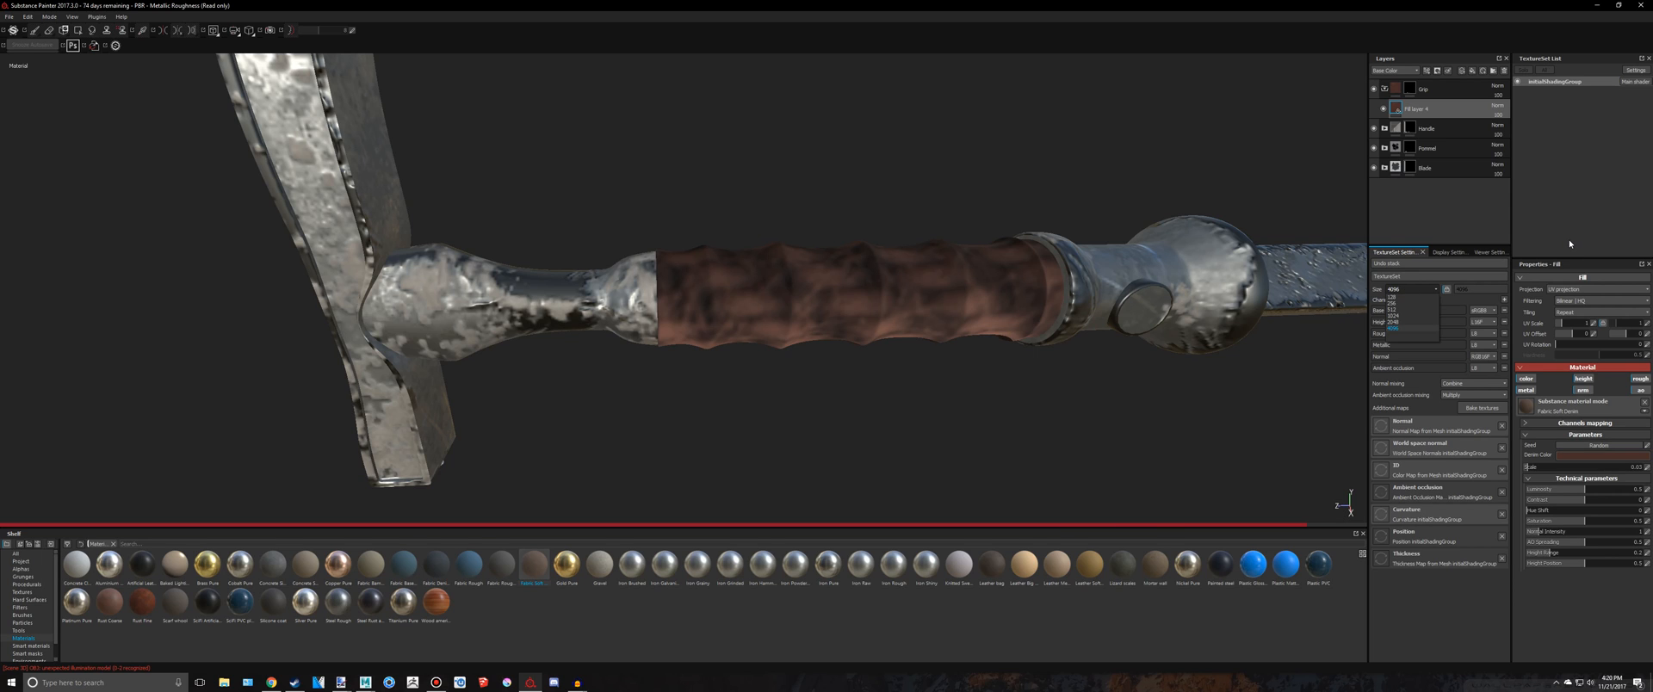
click(435, 682)
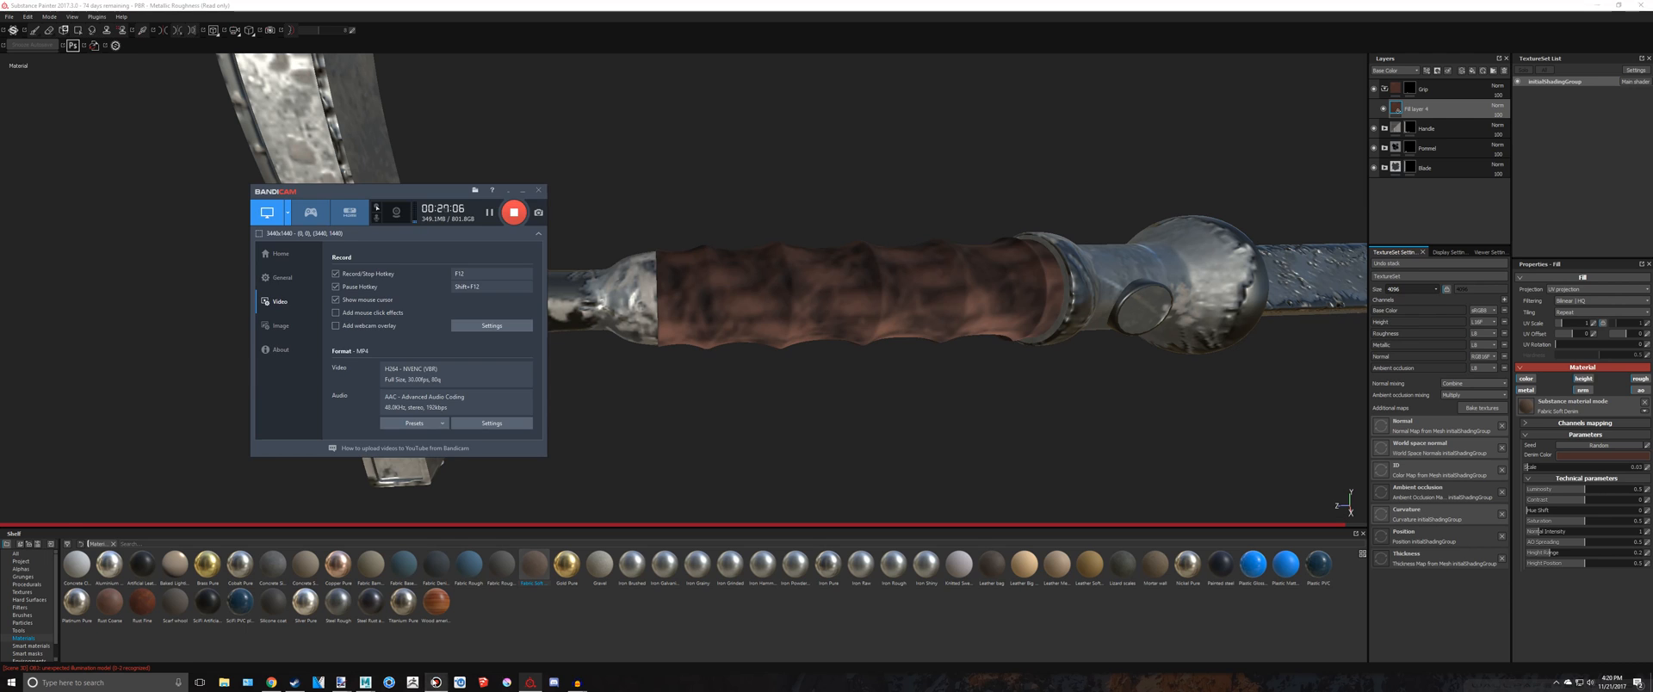
click(1599, 612)
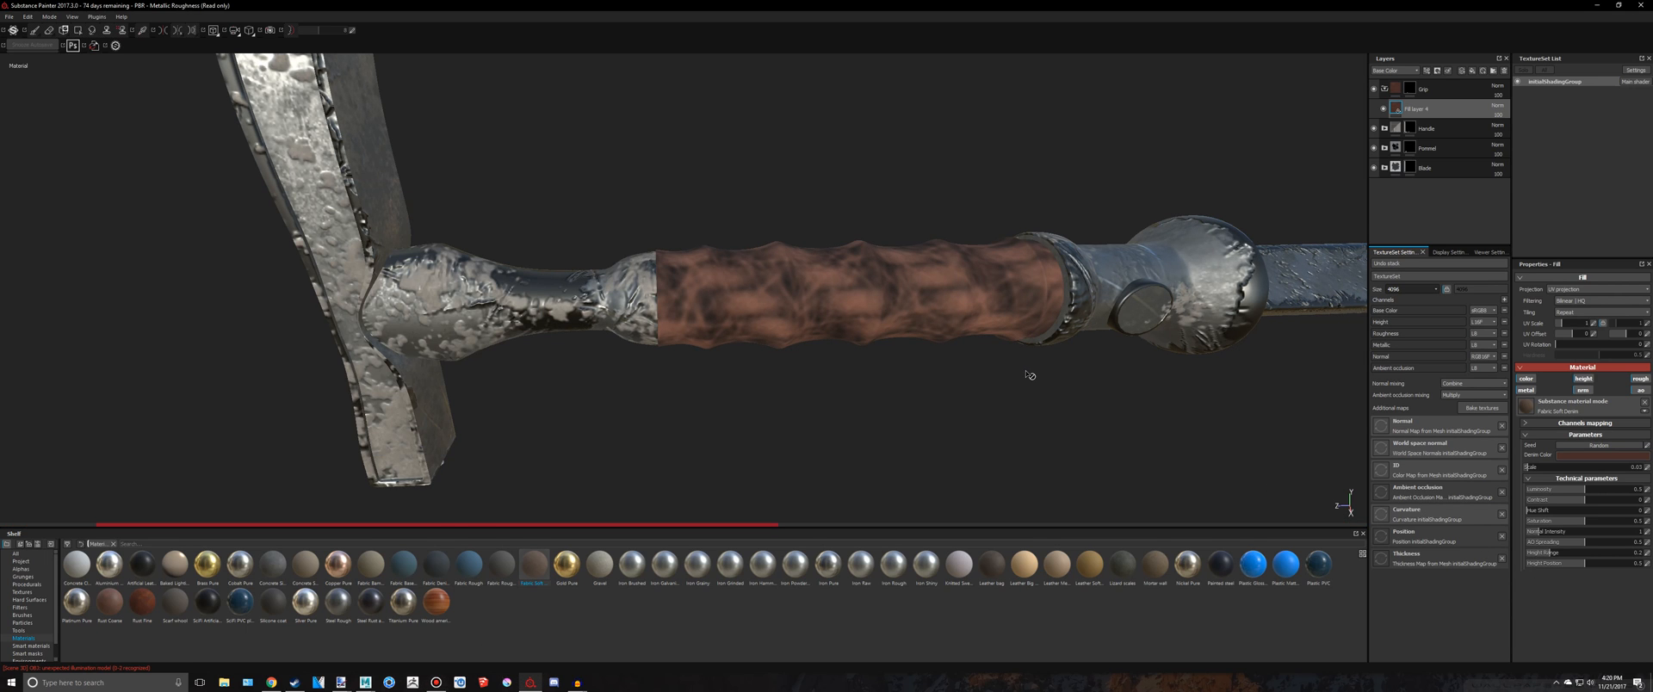
Inspect the grip on the sword, set the denim Scale to 0.22, and randomize the material's seed
scroll(1029, 375, down, 3)
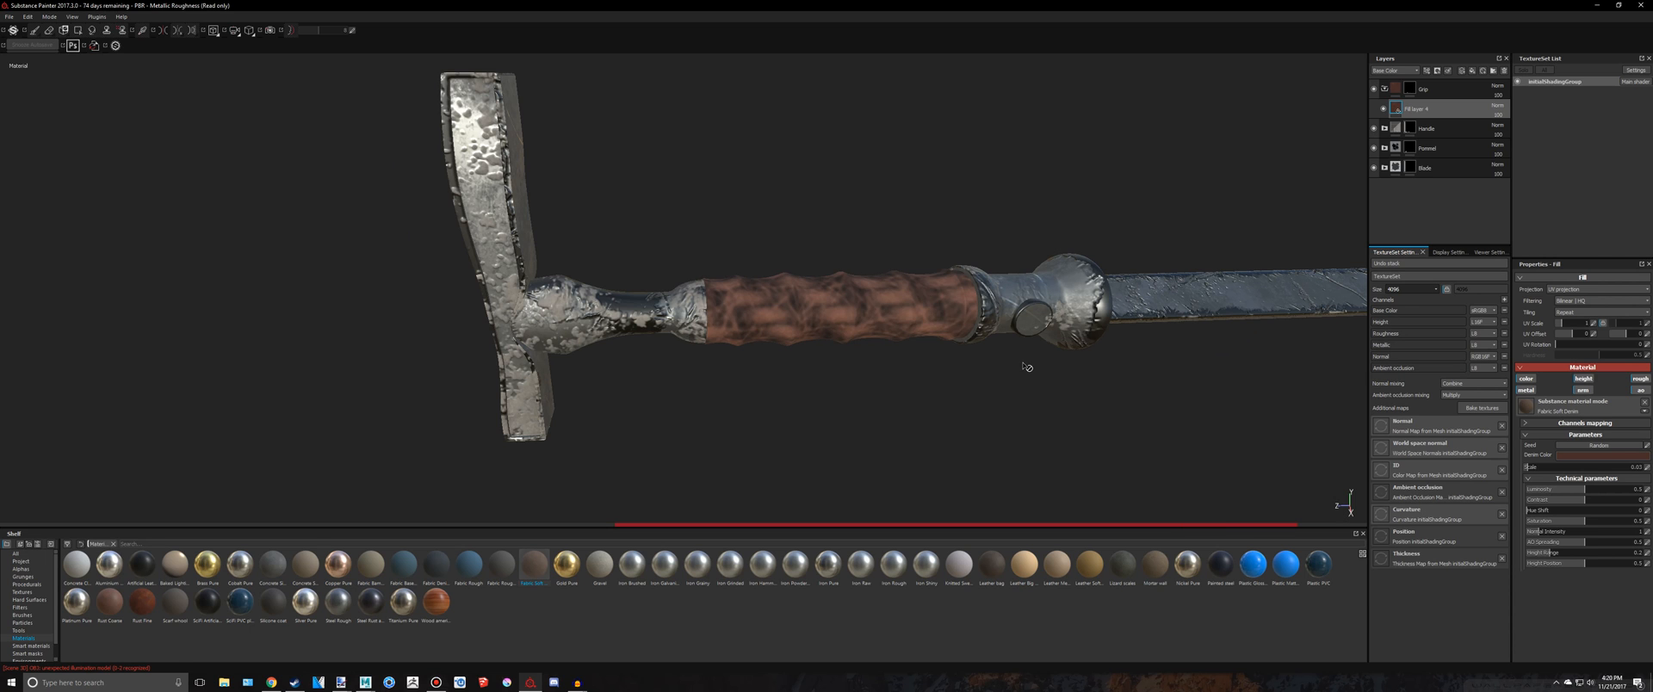
scroll(1027, 366, up, 4)
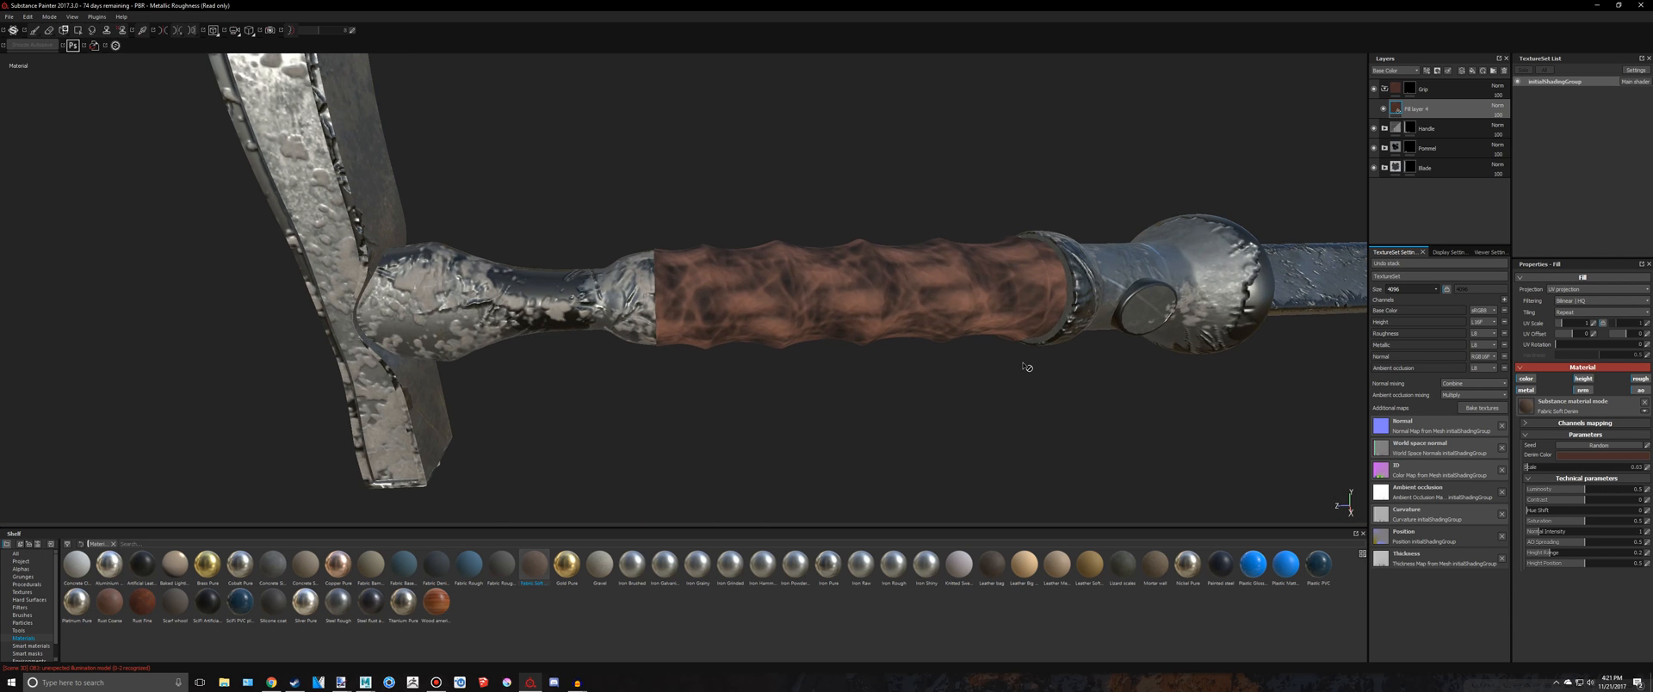
scroll(979, 356, down, 5)
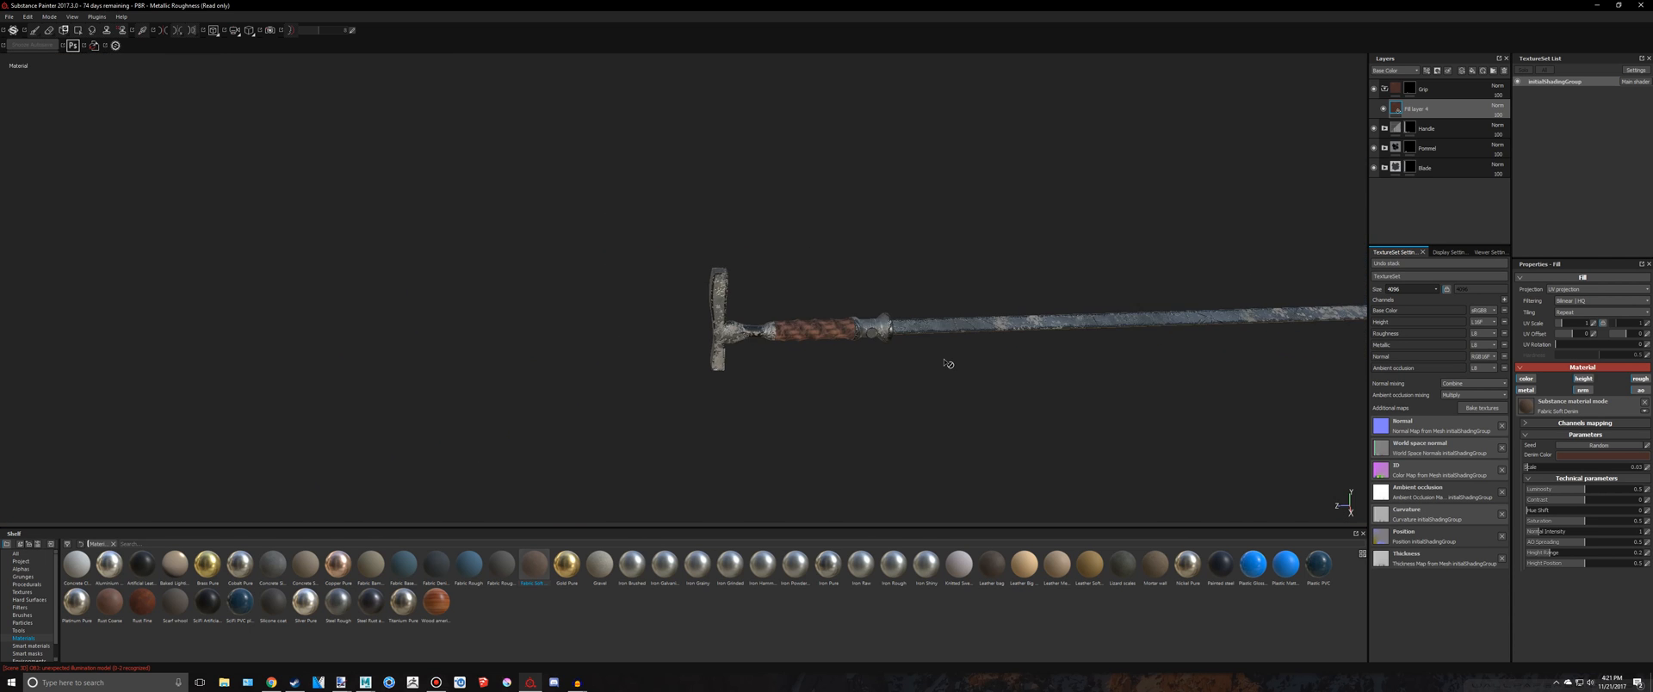
scroll(939, 361, up, 8)
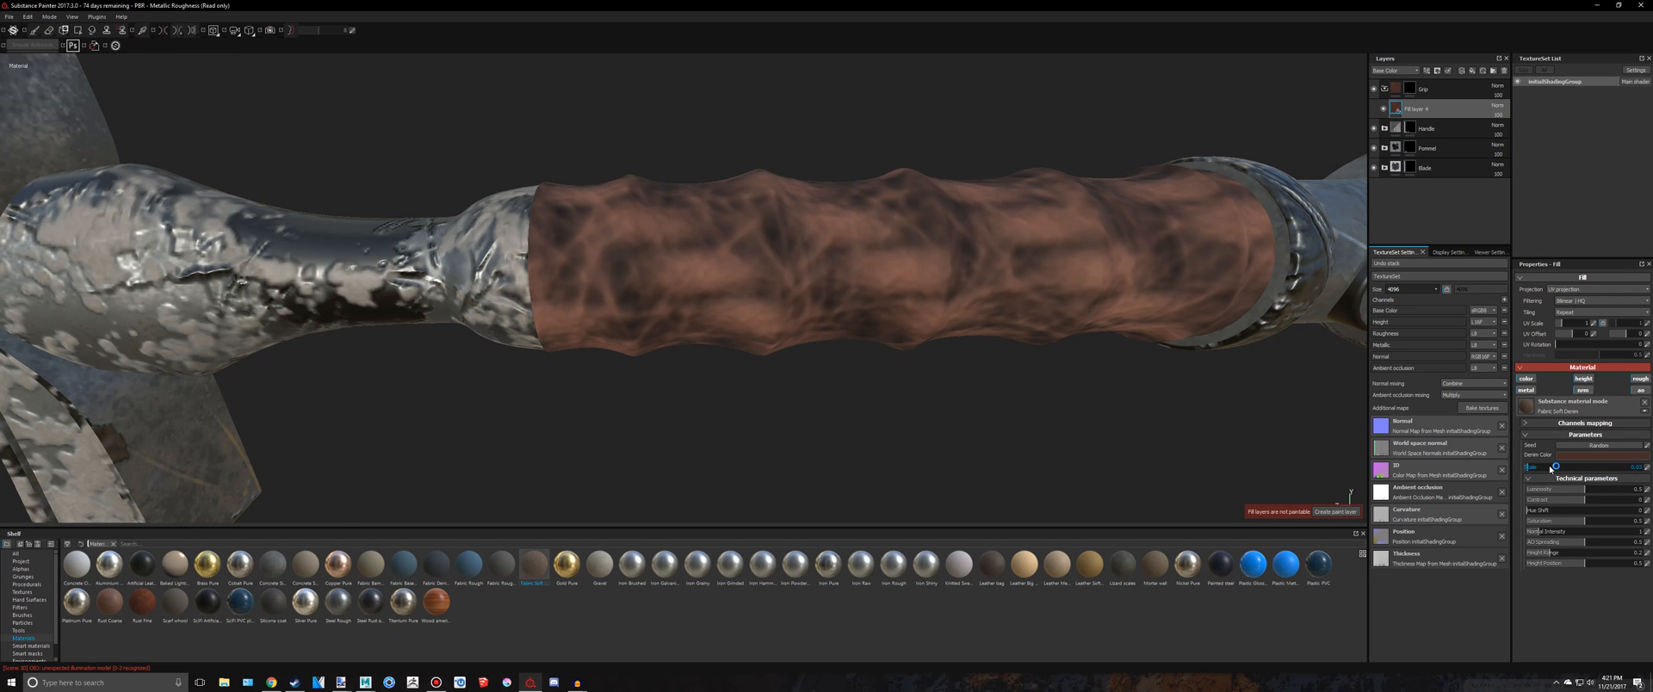
click(1560, 464)
click(1605, 447)
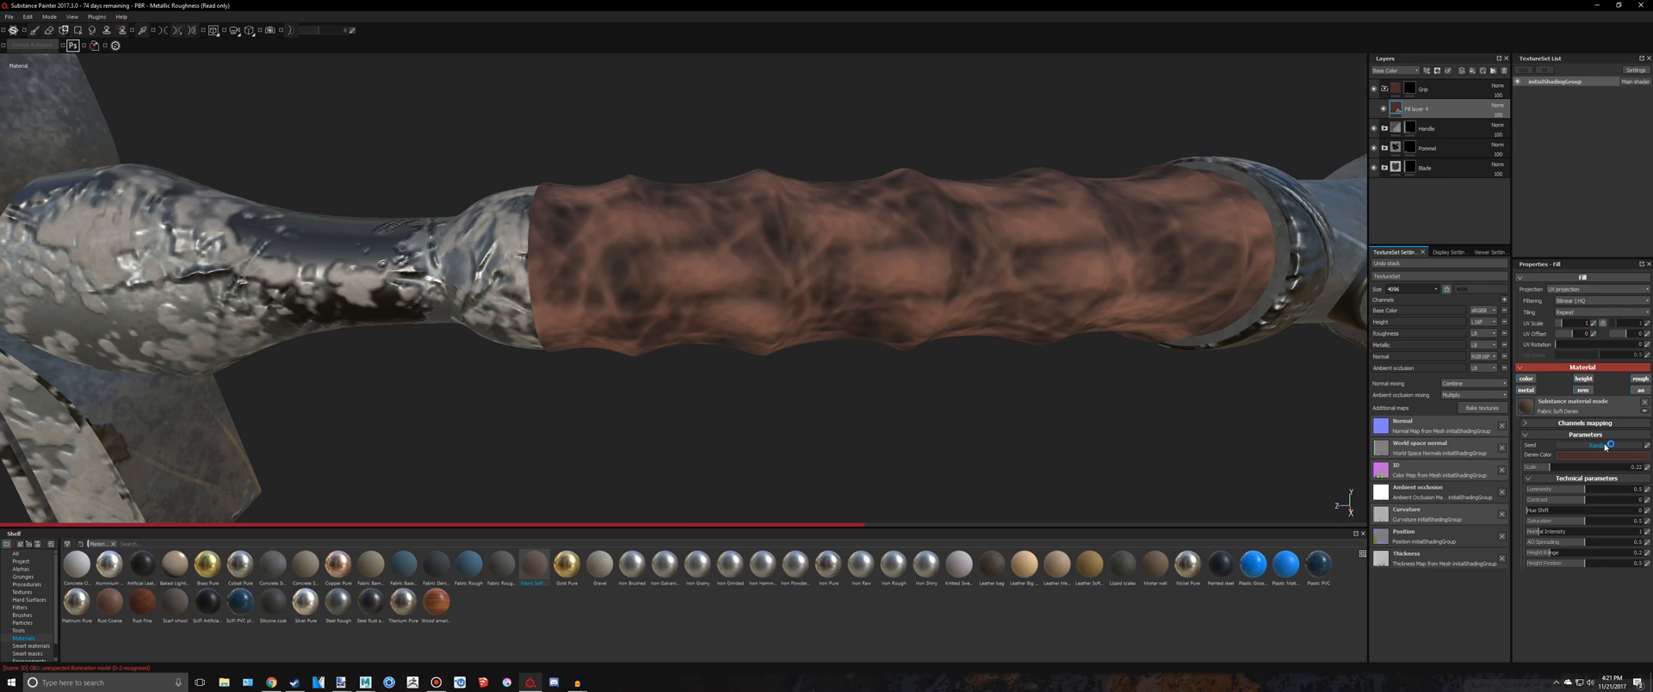
click(1606, 446)
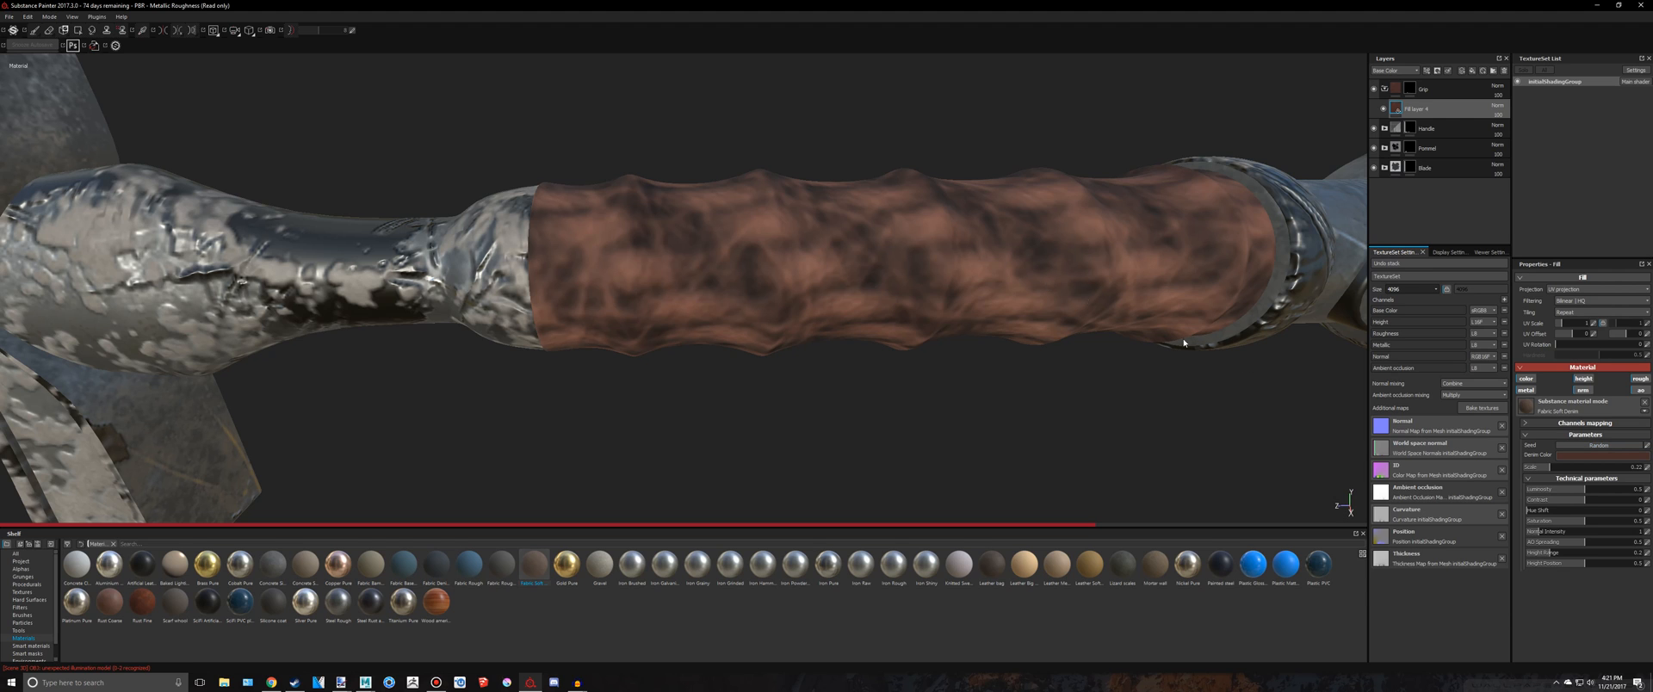
Raise the denim material's Scale to about 0.79 and examine the grip pattern on the whole sword and up close
scroll(1048, 288, down, 1)
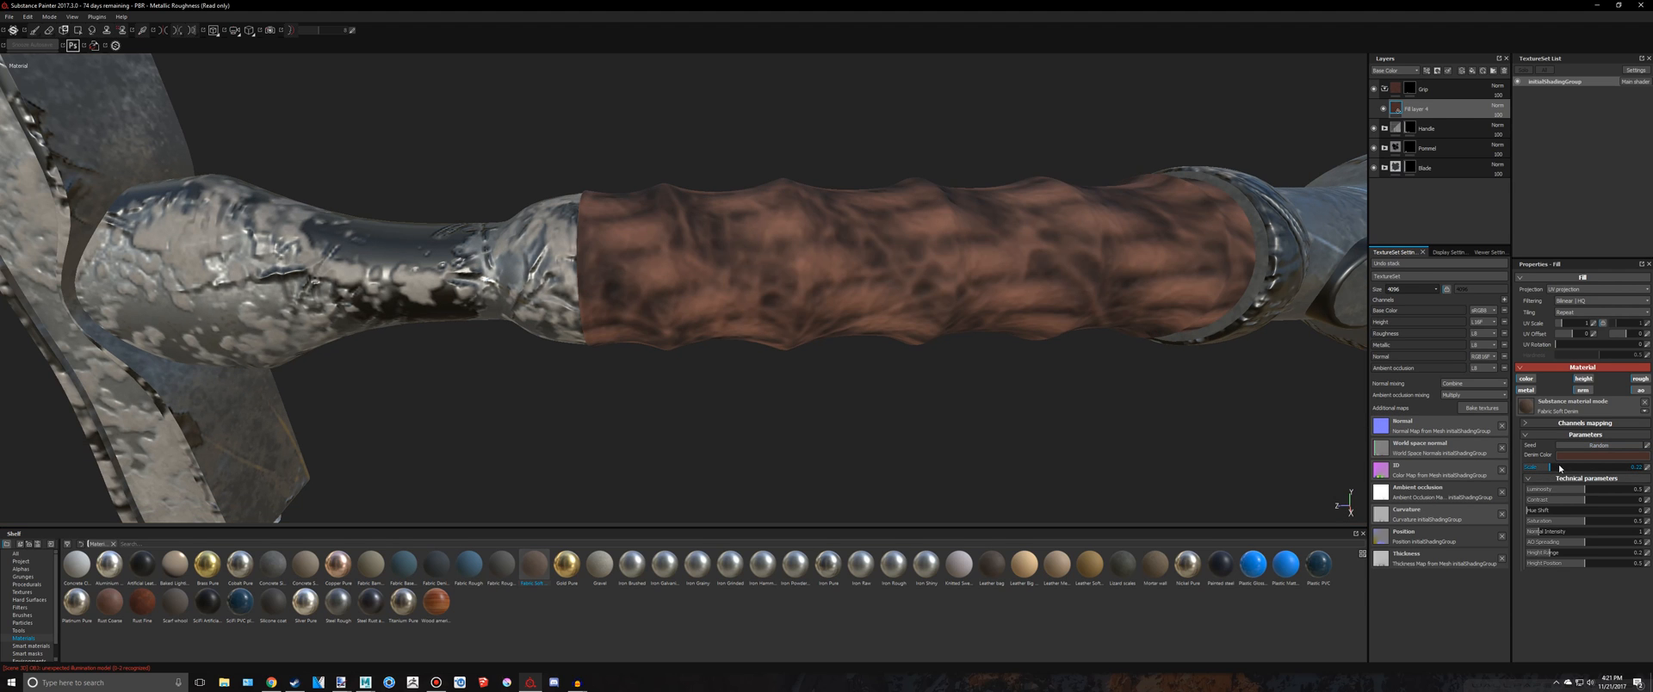
drag(1570, 471, 1619, 471)
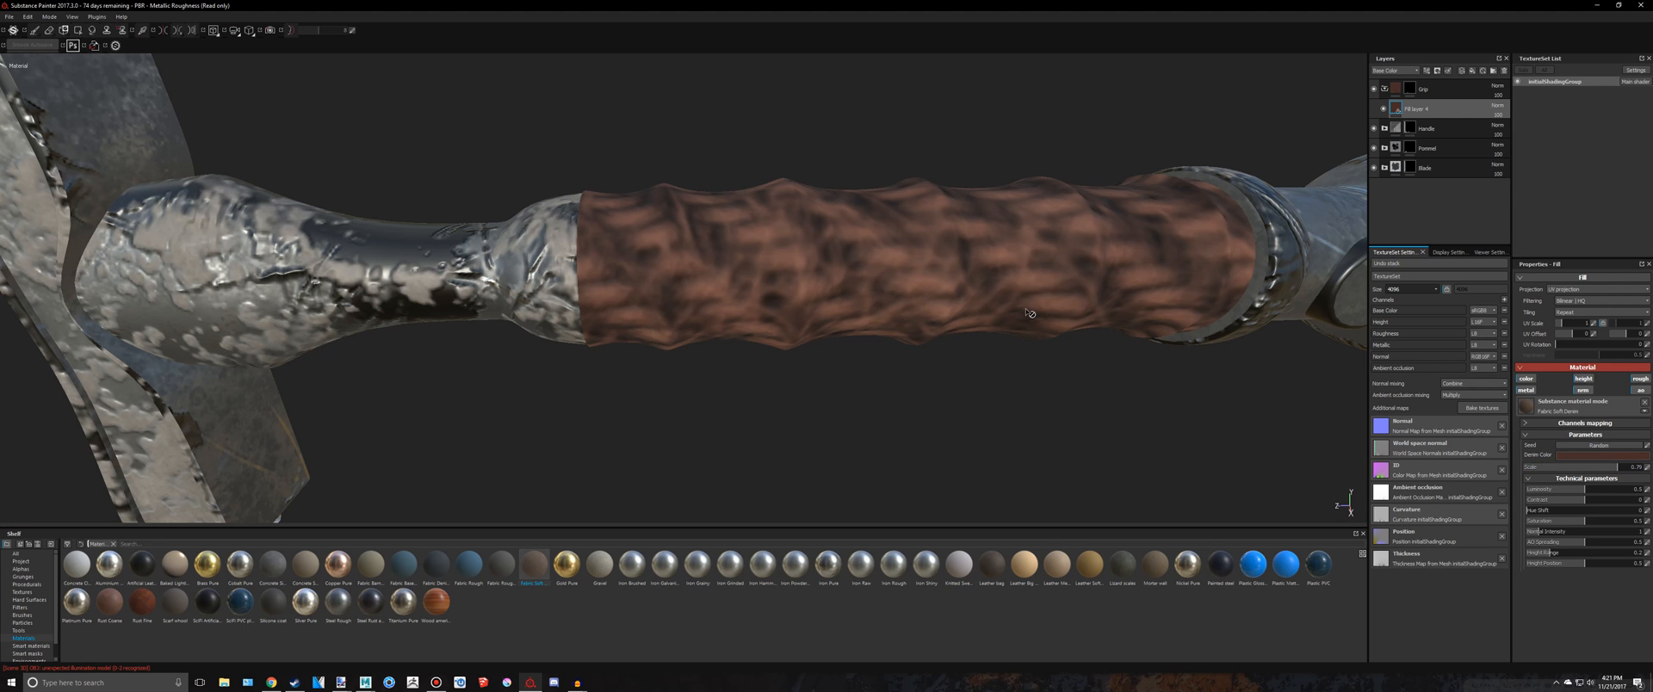
scroll(1007, 305, down, 5)
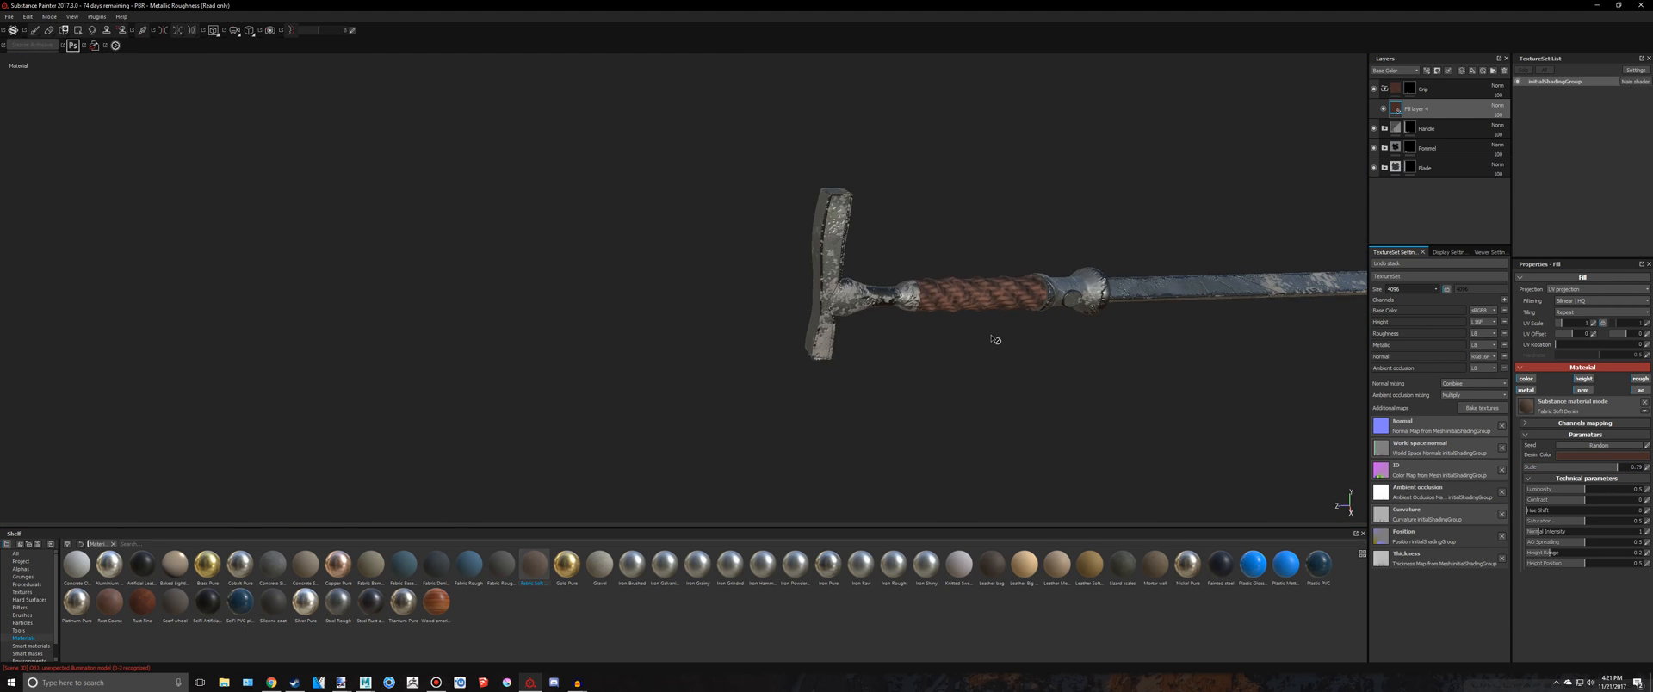
scroll(994, 340, down, 4)
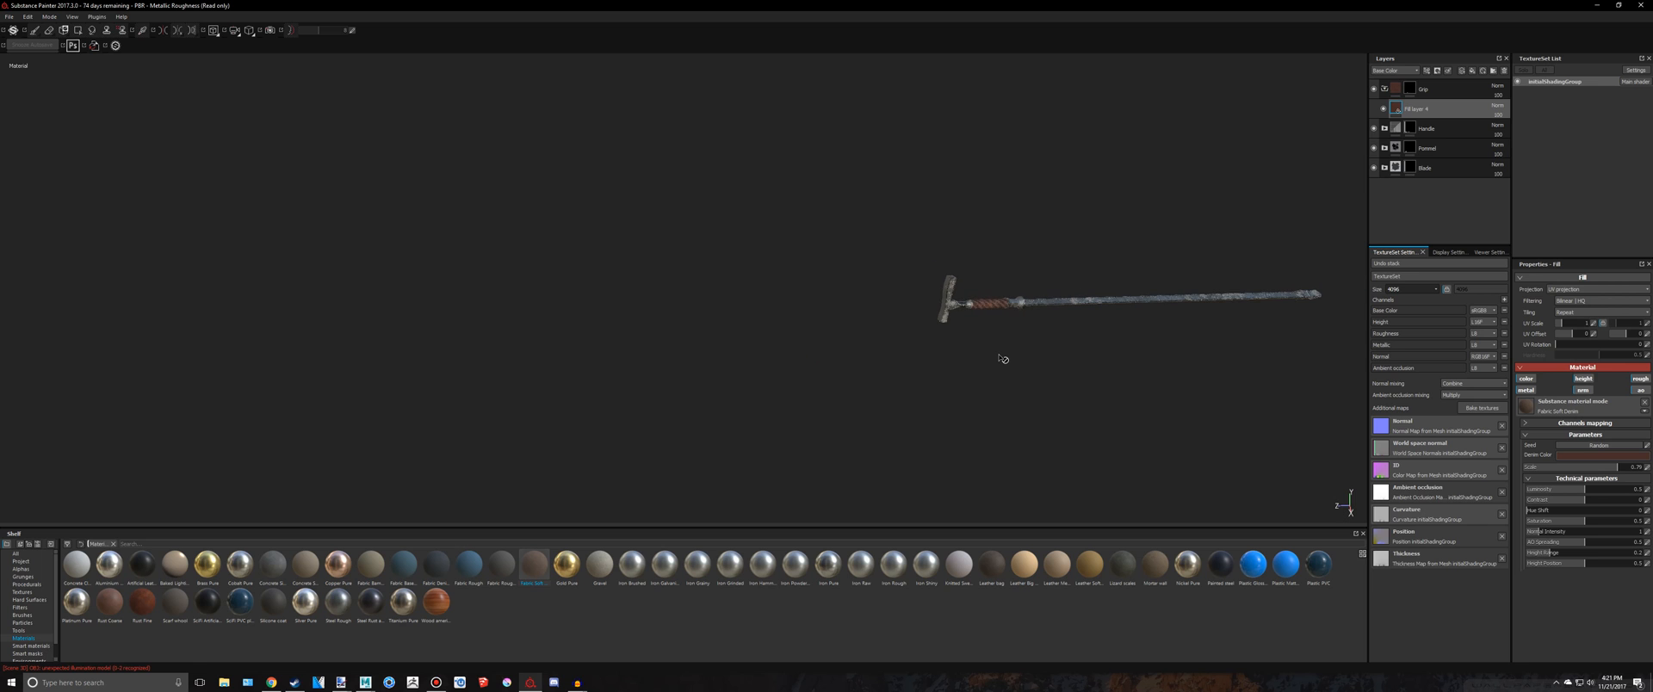
scroll(1002, 358, up, 10)
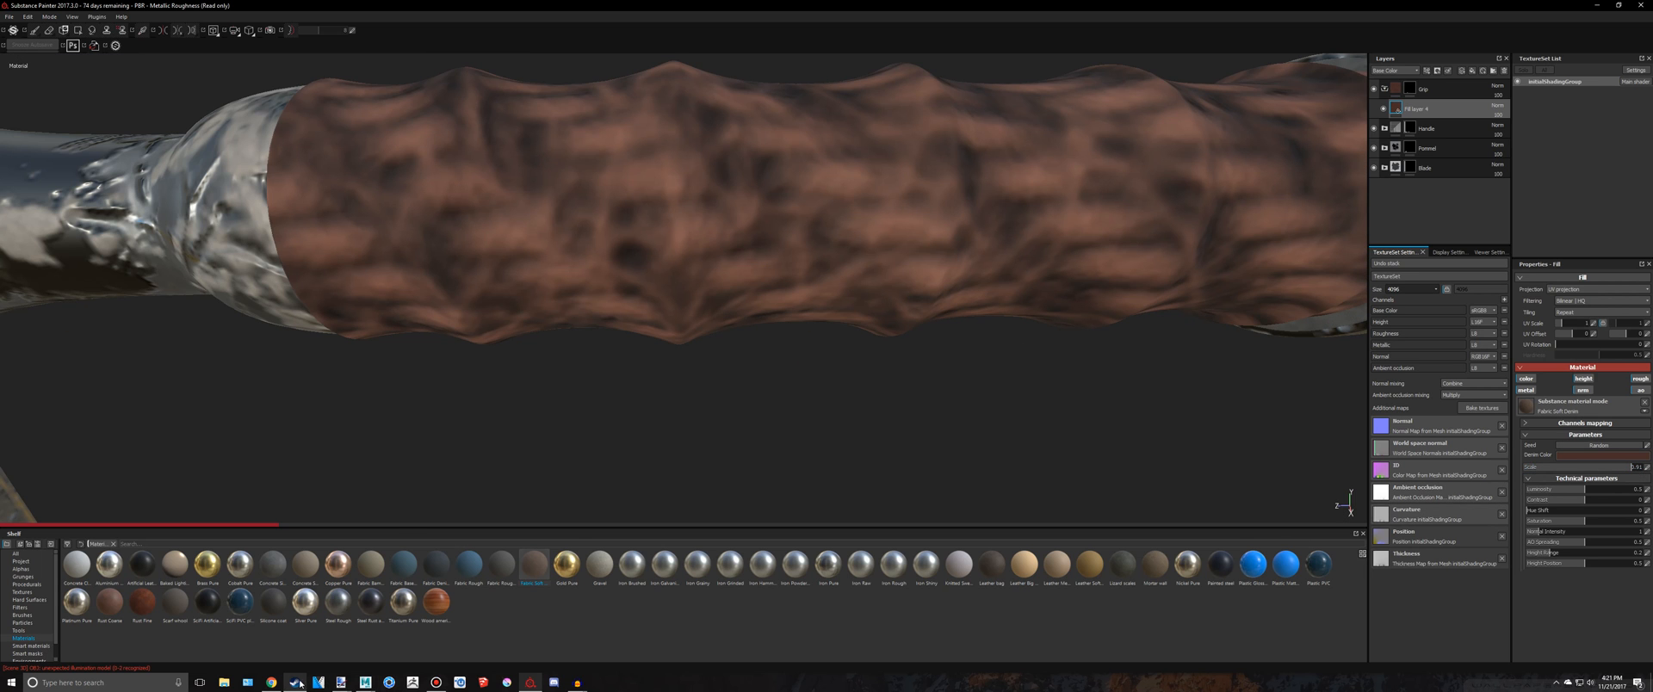
Switch to the browser to check the cane reference image, and compare it with the denim grip in Substance Painter
click(272, 682)
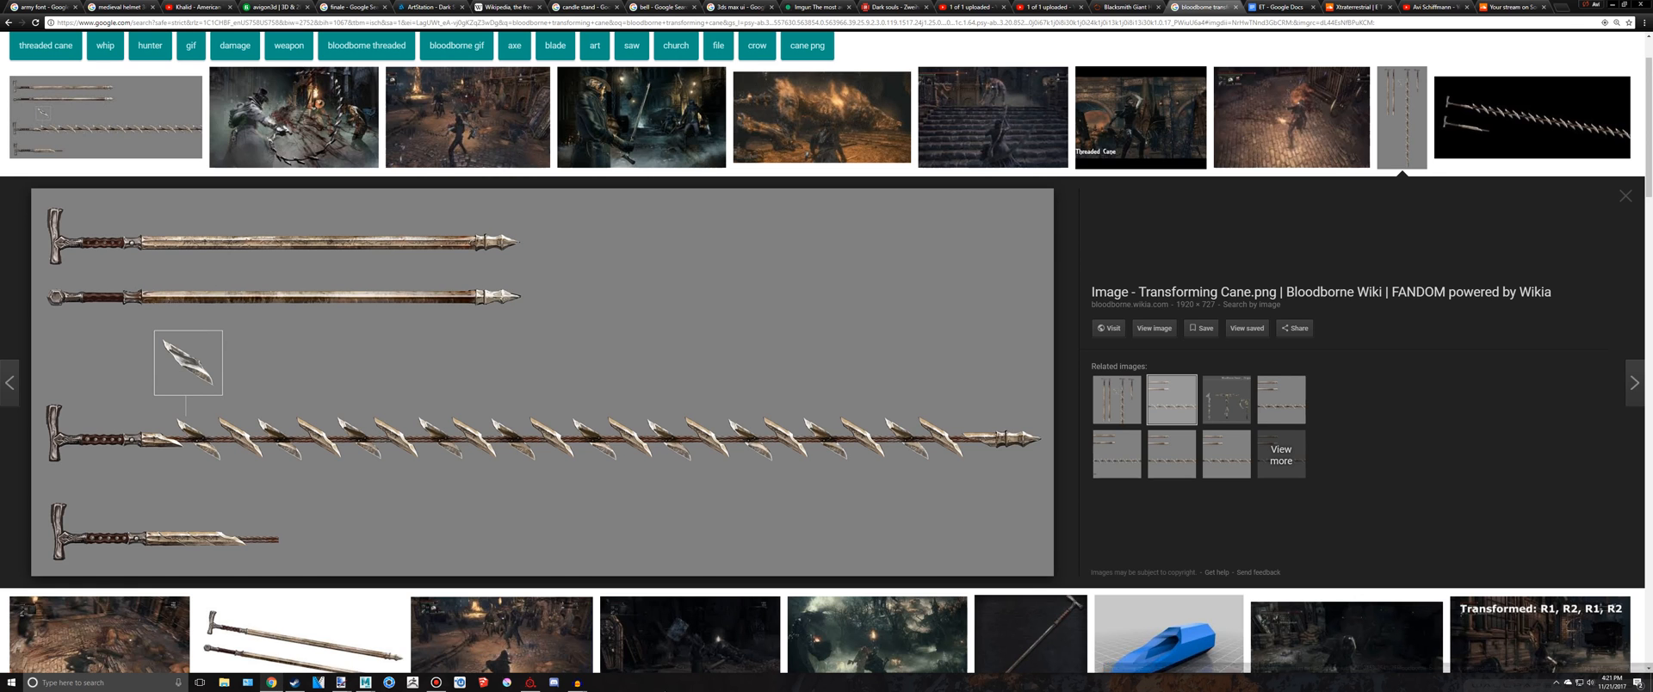
click(533, 683)
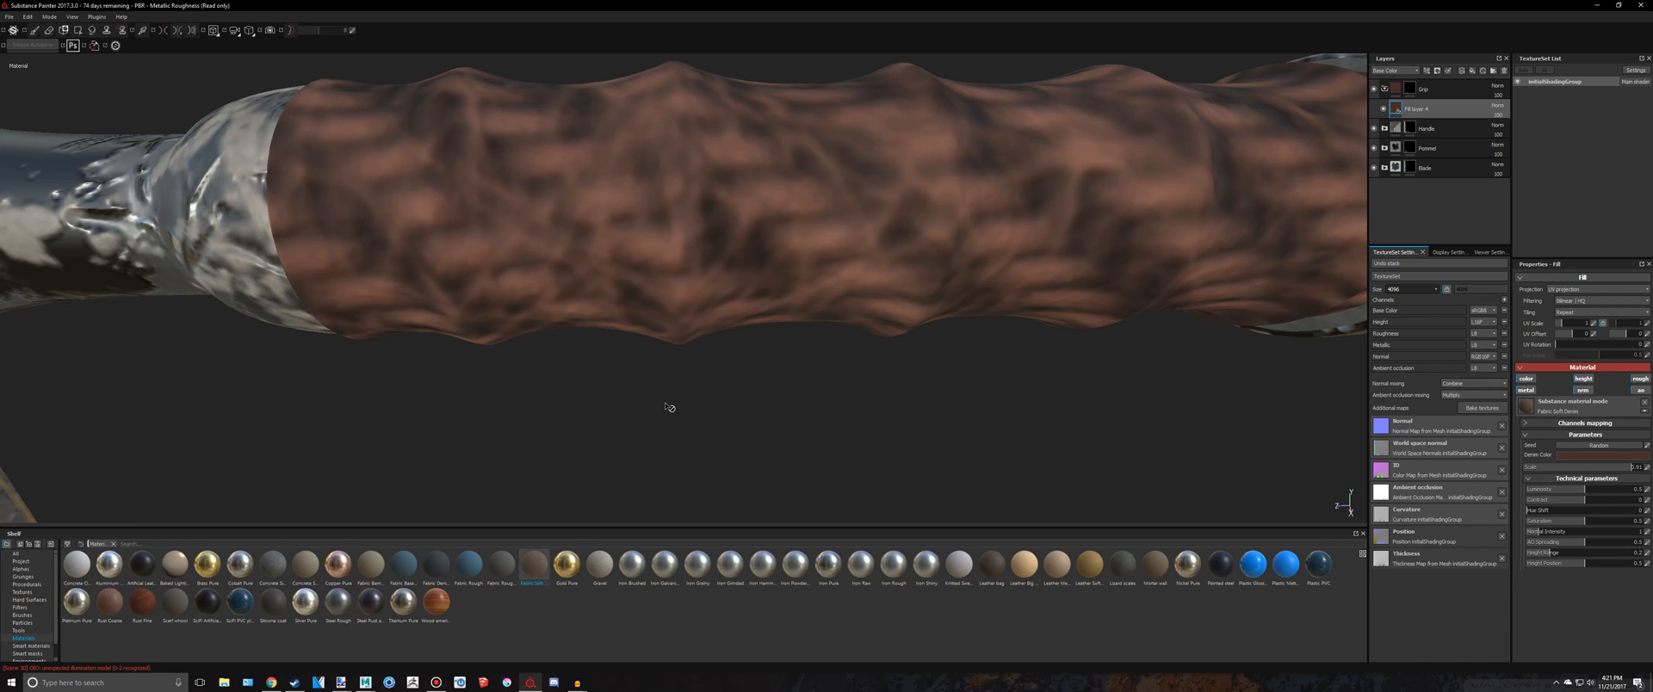
scroll(668, 405, down, 5)
scroll(756, 417, up, 3)
scroll(757, 416, up, 2)
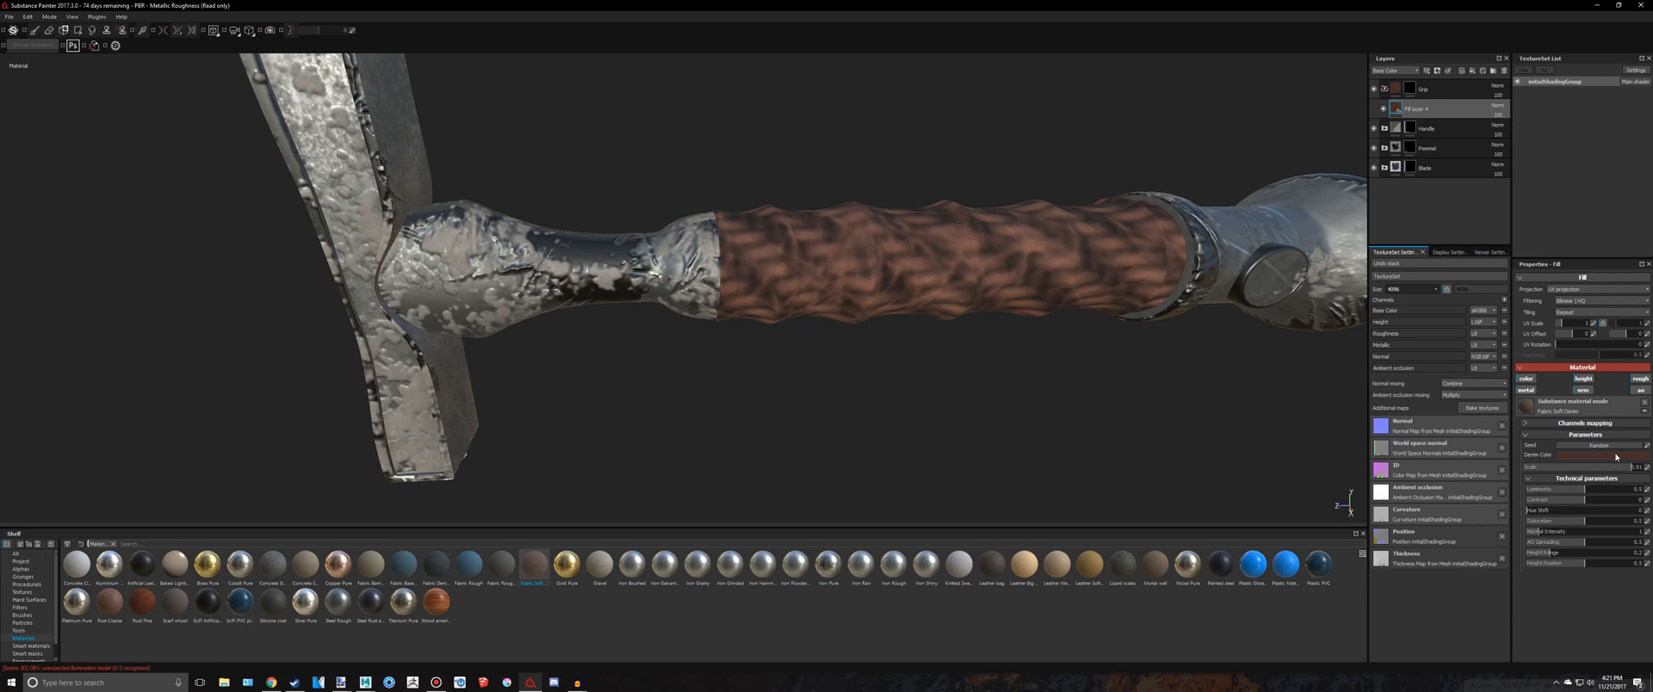
Add a fill layer above the denim layer in the Grip folder and attach a fill effect to it
click(1466, 74)
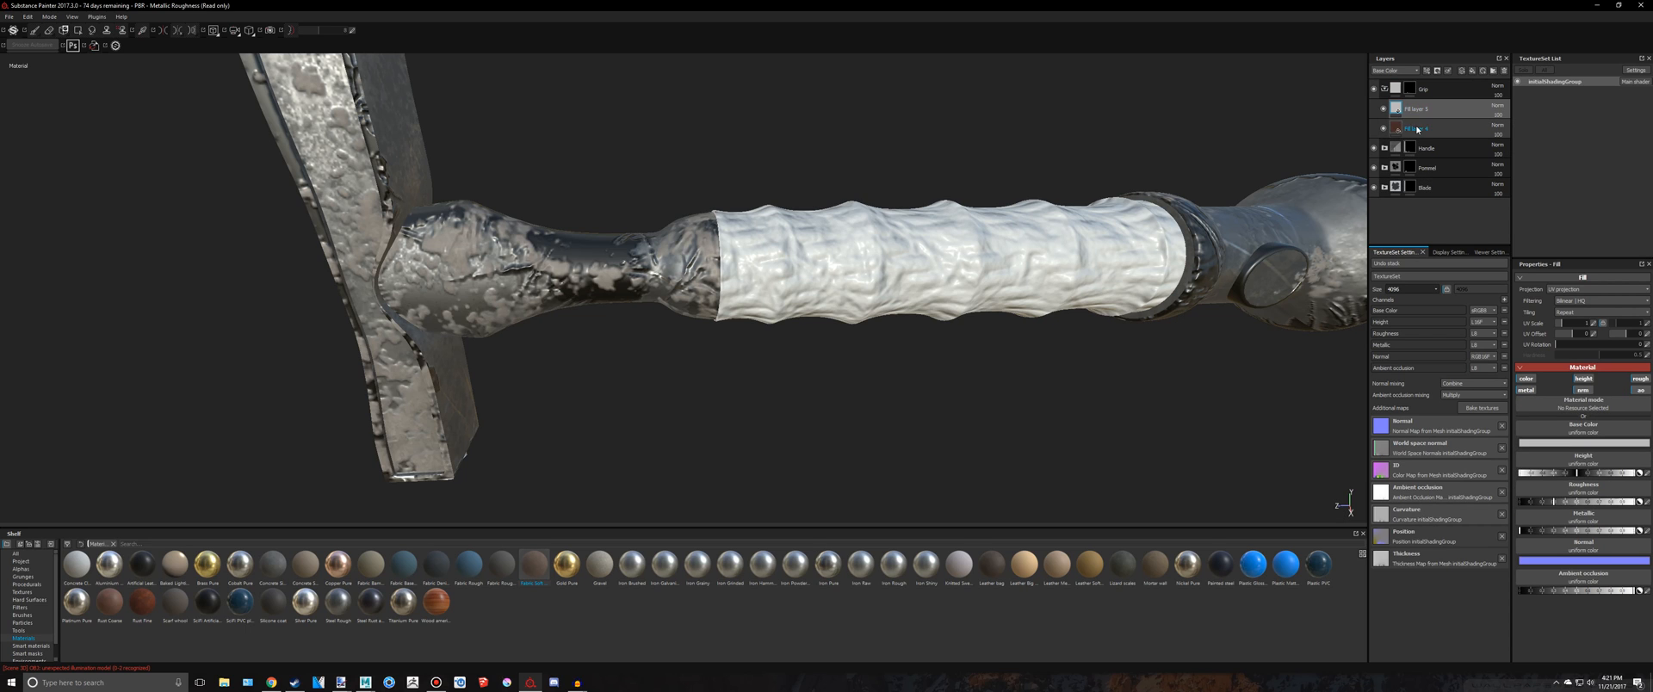
click(1417, 130)
click(1417, 112)
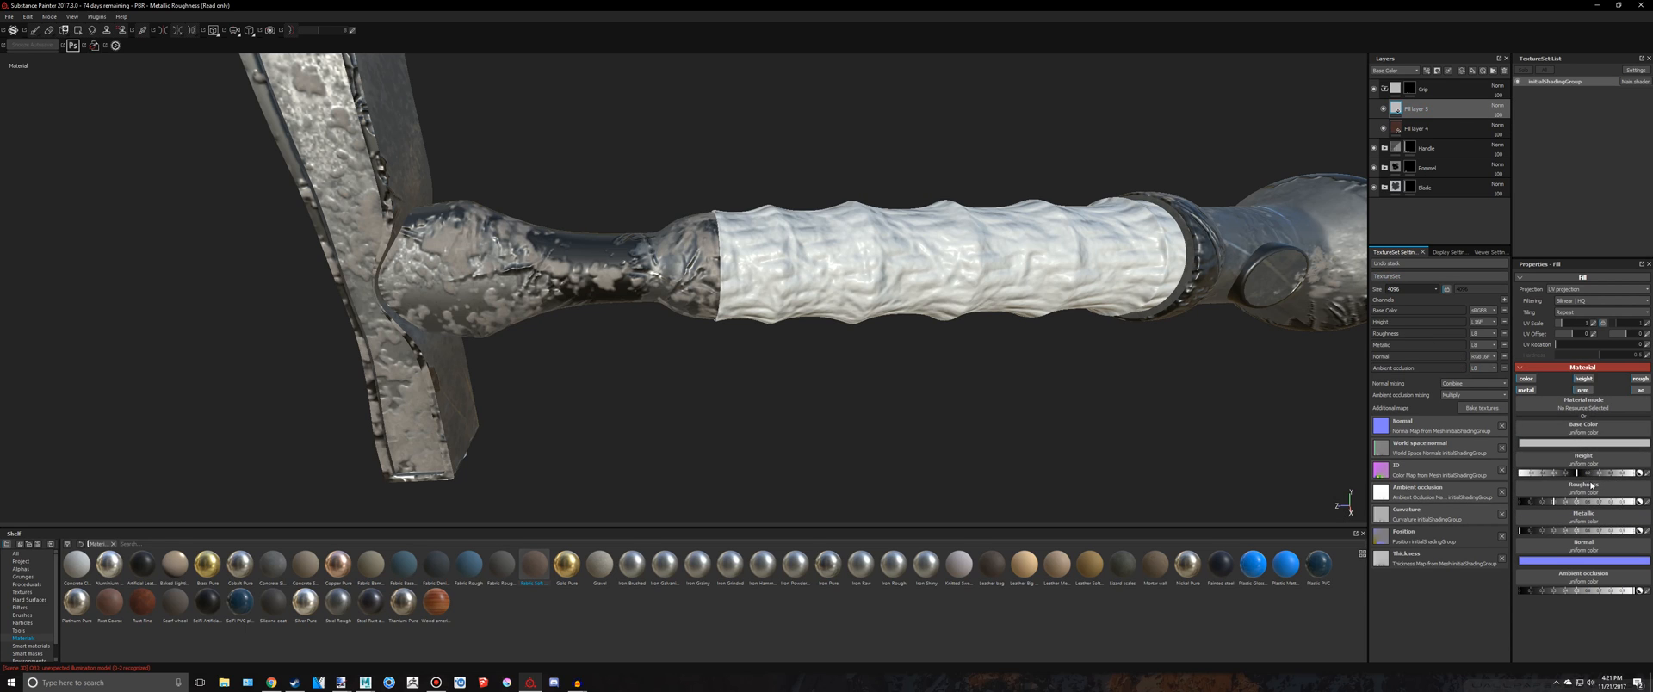
right_click(1419, 108)
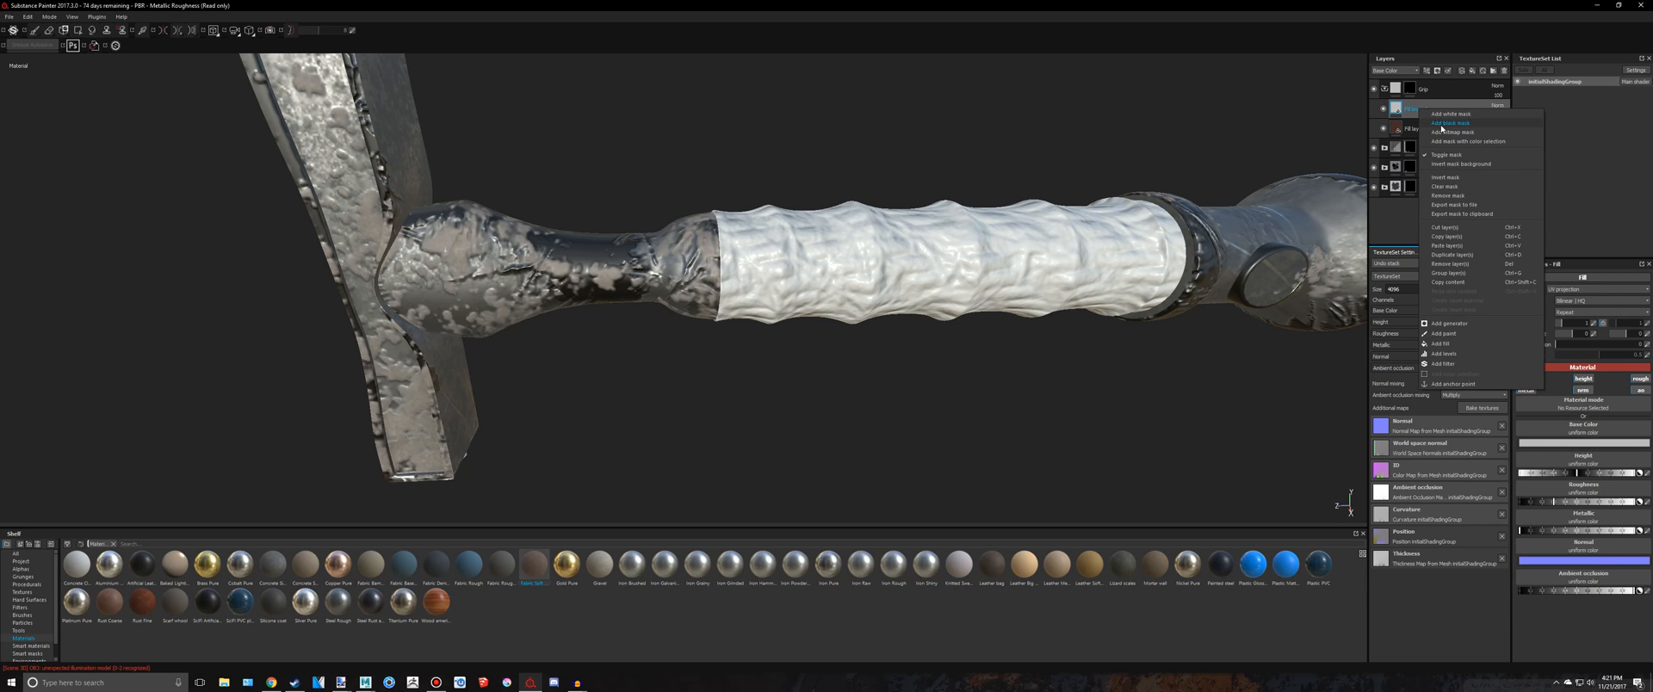
click(1449, 343)
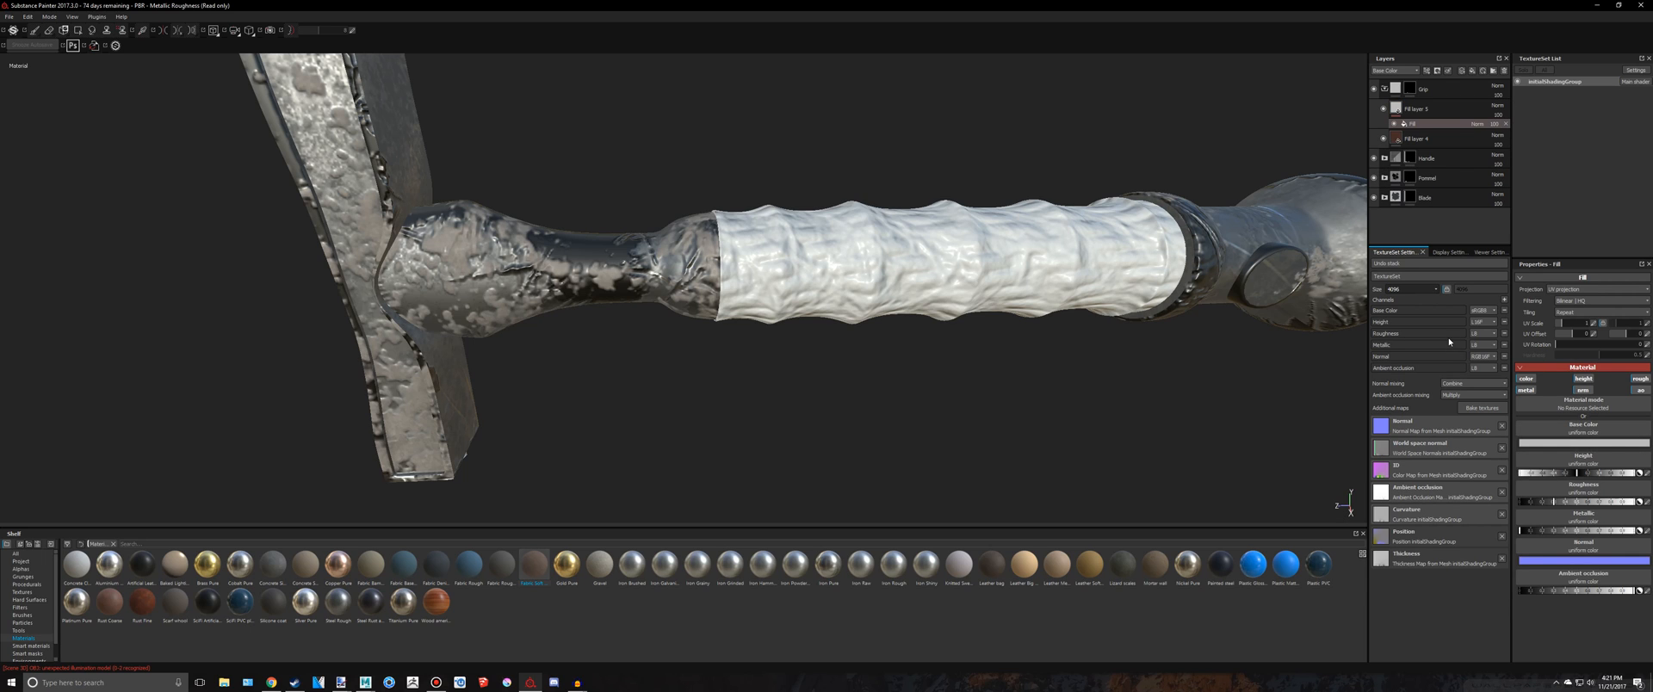
Try the Dirt 01 grunge texture on Fill layer 5's fill effect, and remove that effect from the layer
click(25, 578)
drag(77, 567, 1419, 128)
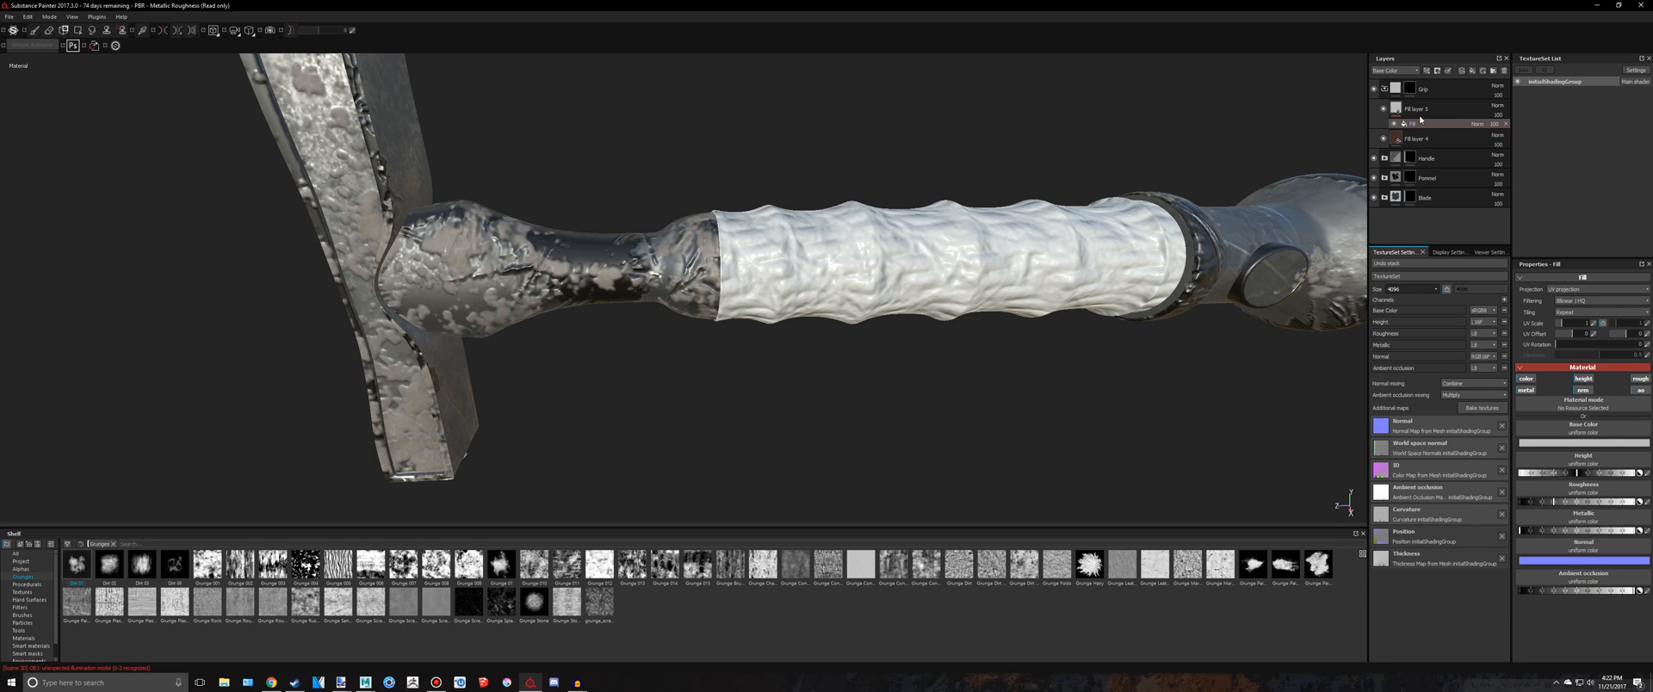
click(1419, 112)
click(1411, 124)
Add a black mask to Fill layer 5 and reveal the layer on the grip with Polygon Fill
click(1417, 110)
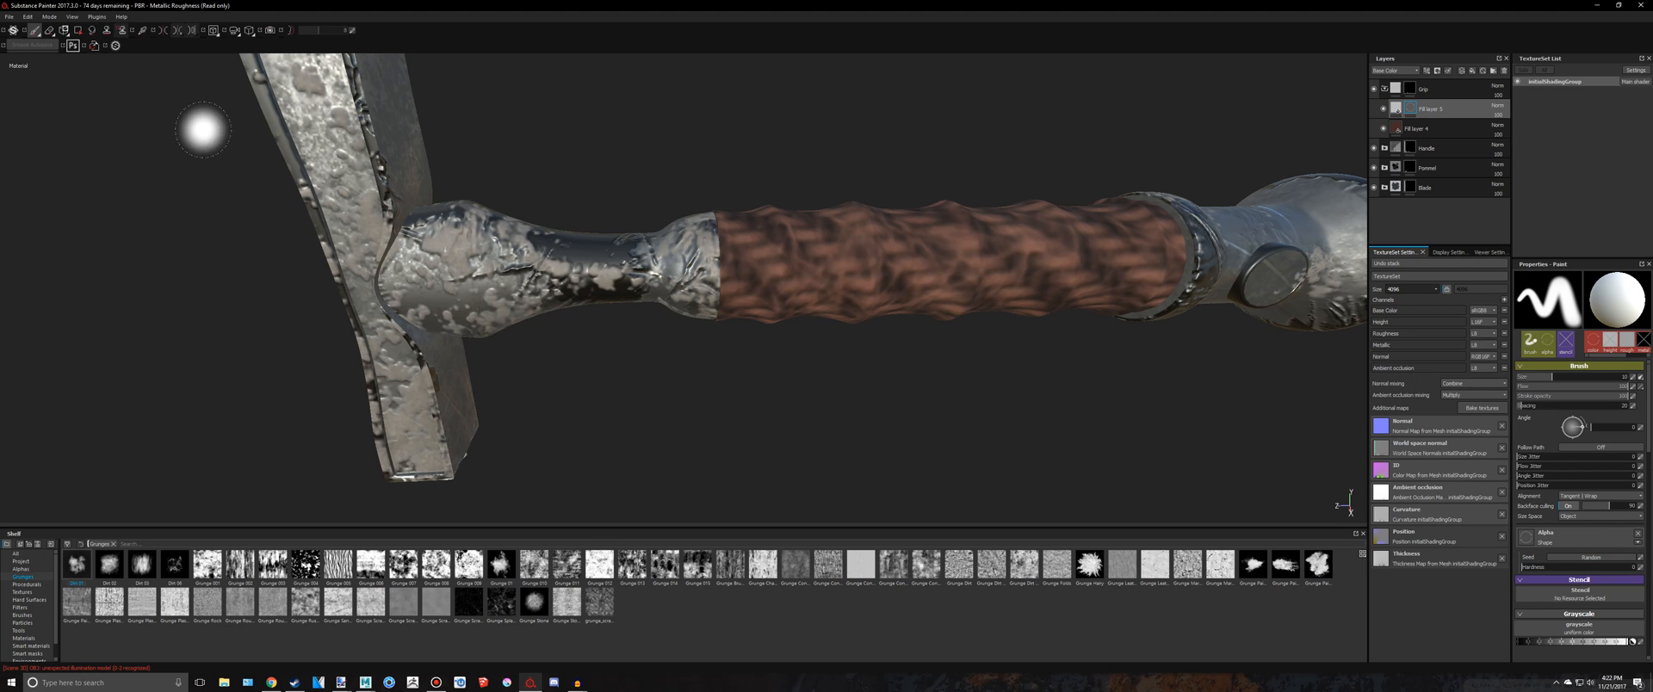
click(78, 31)
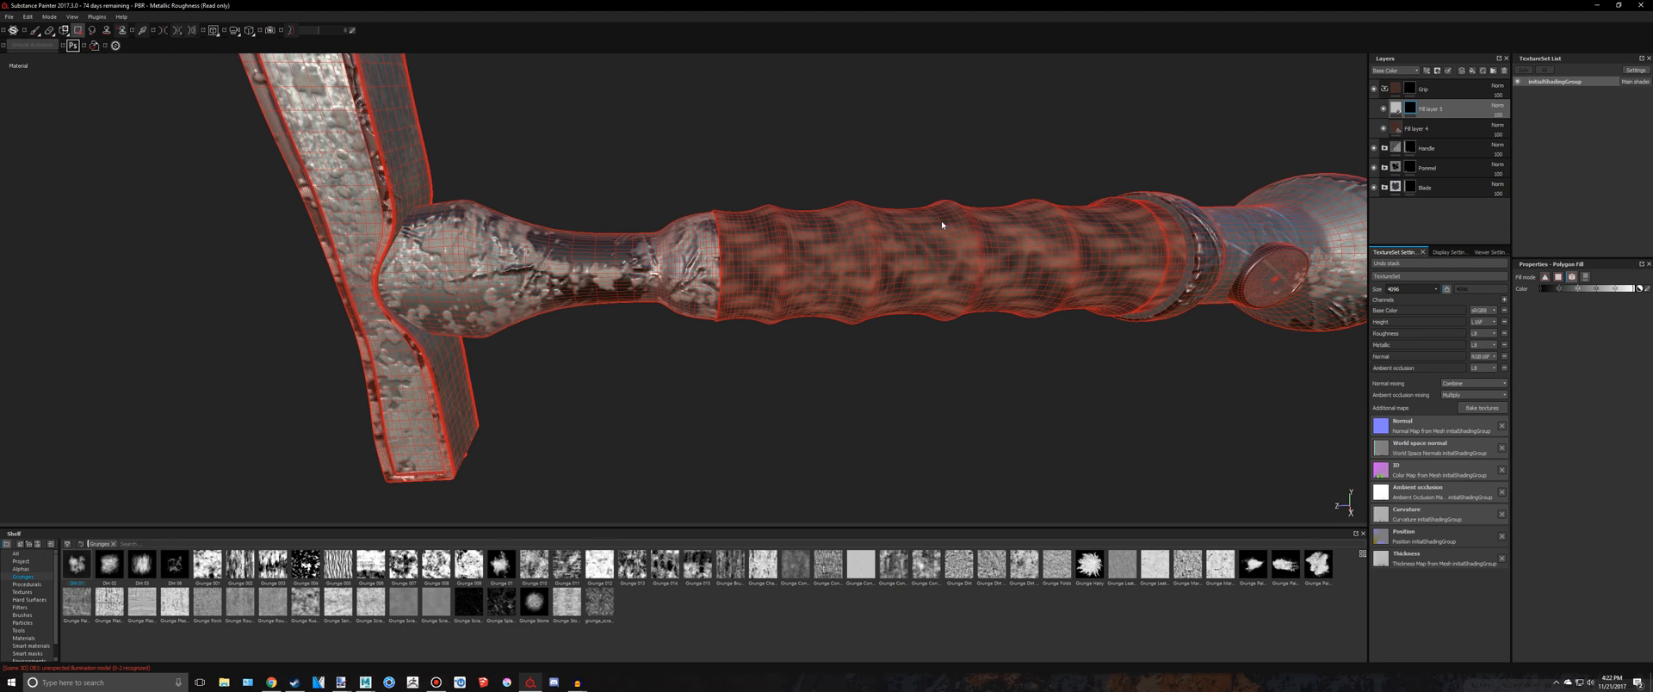
click(1168, 270)
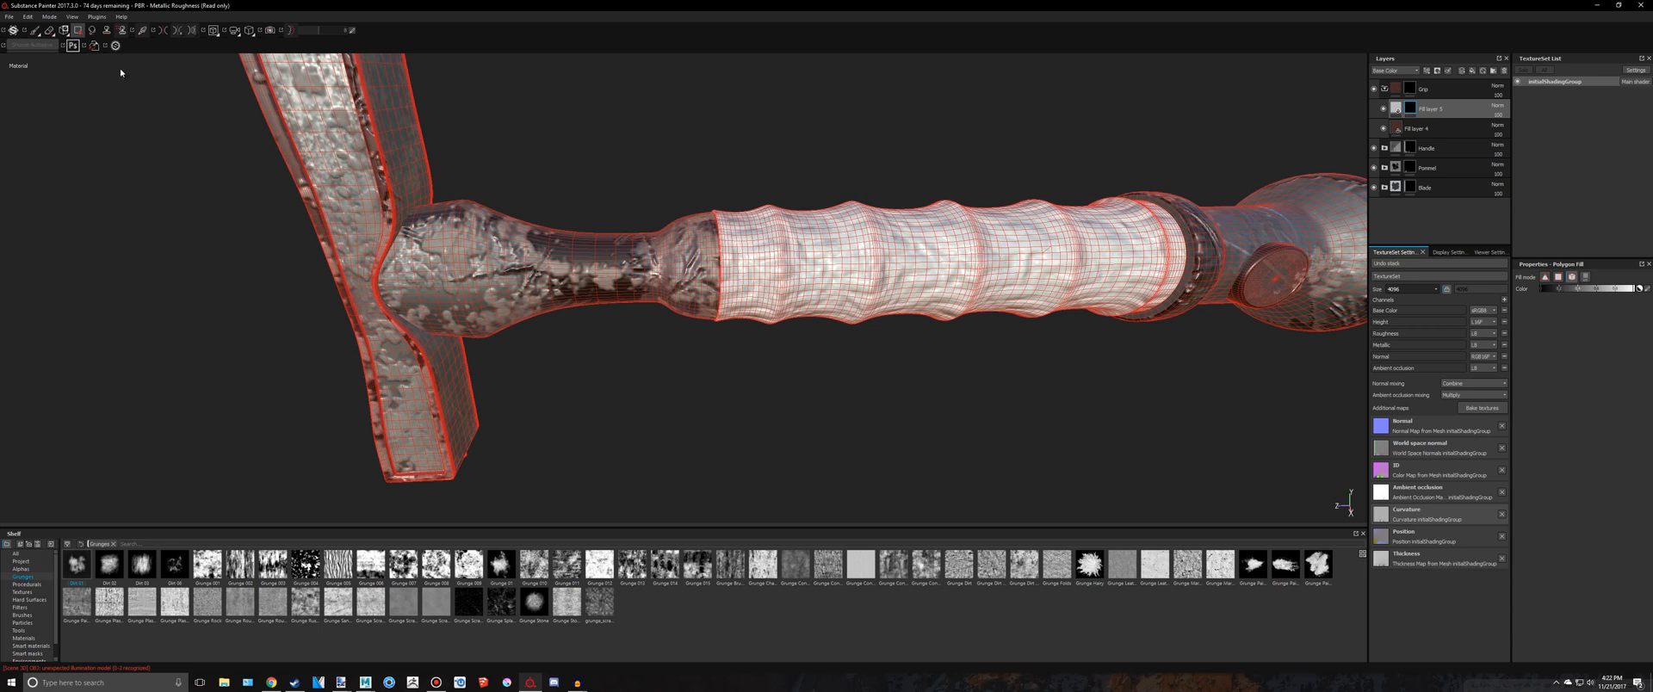
click(35, 30)
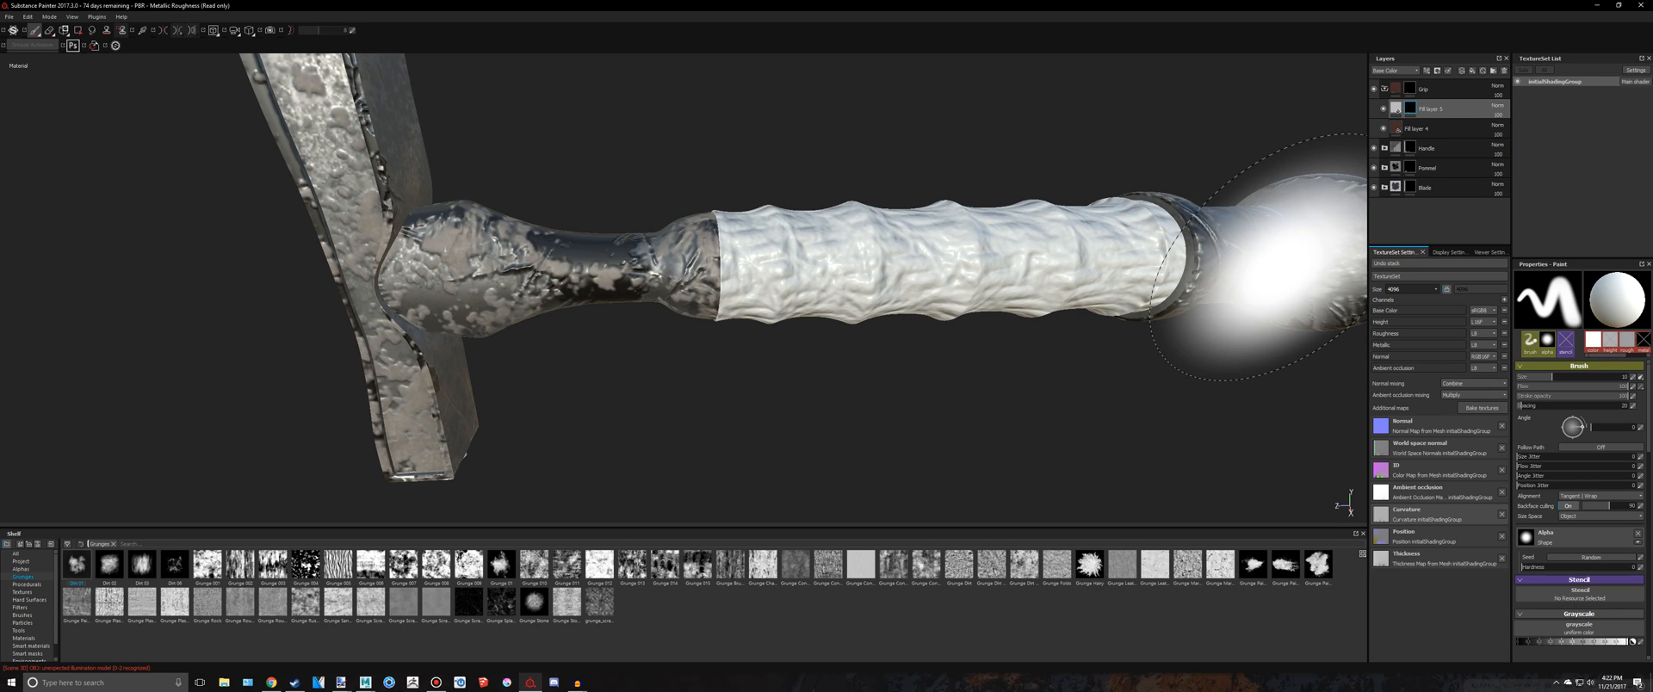
Add a fill effect to the mask of Fill layer 5
right_click(1410, 114)
right_click(1439, 105)
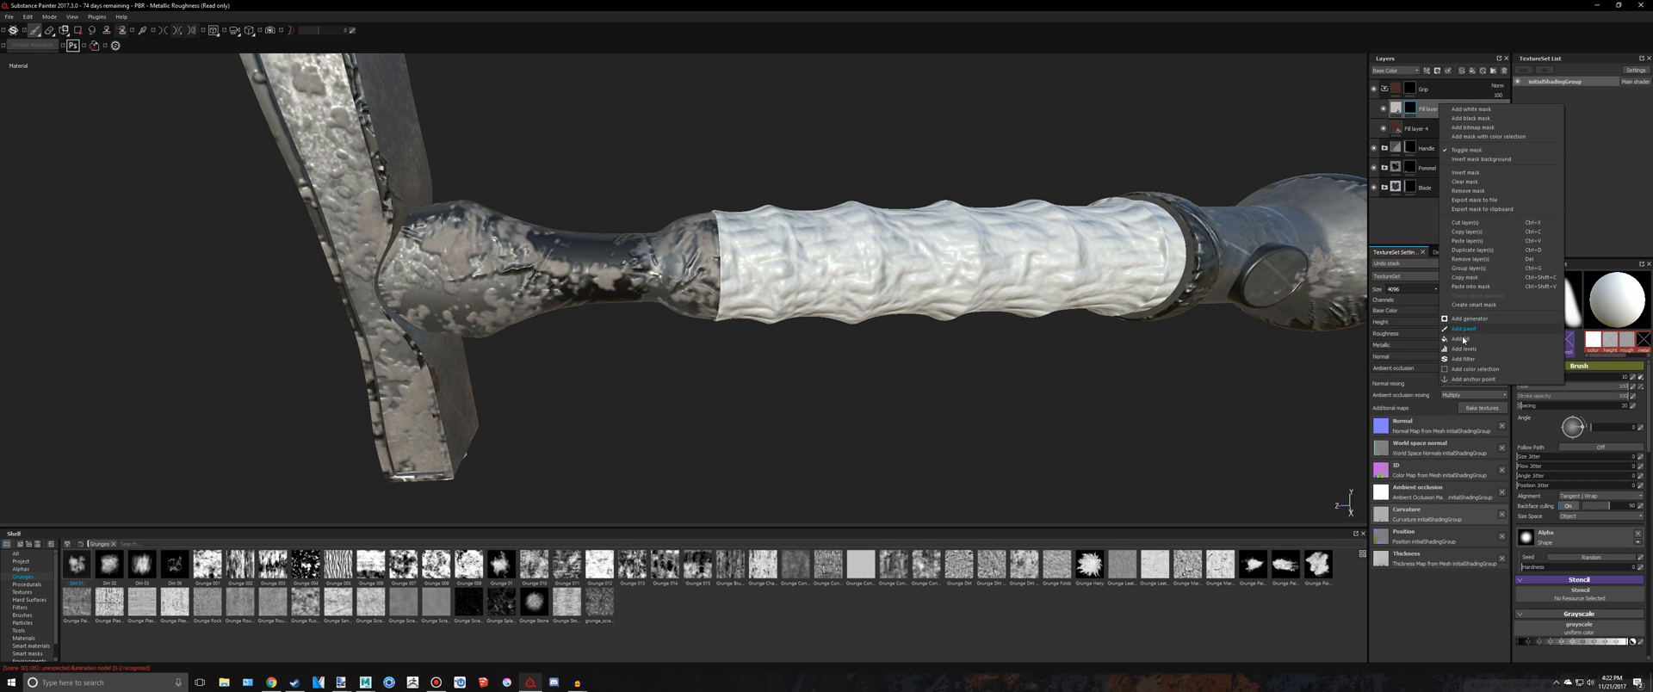
click(1464, 339)
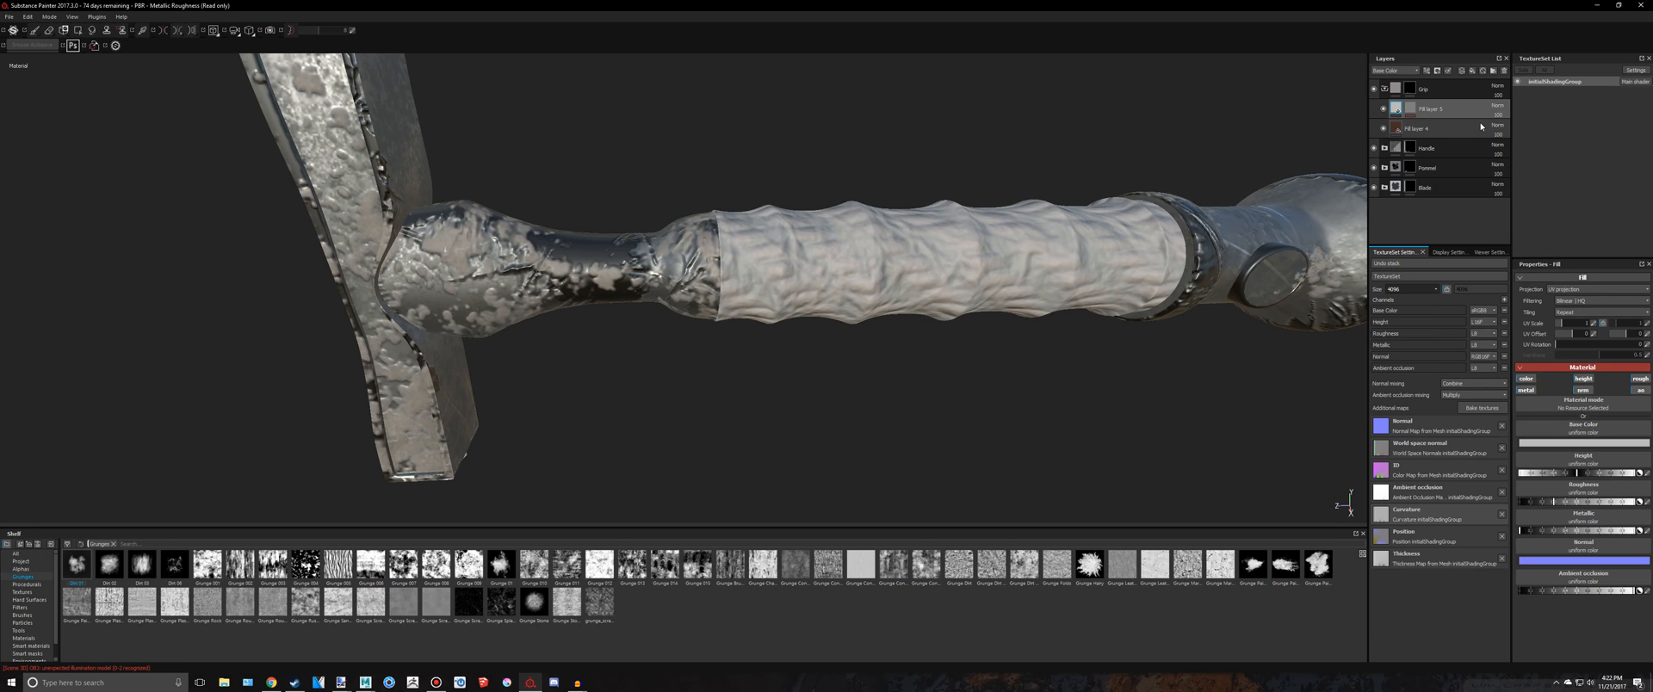
click(1410, 110)
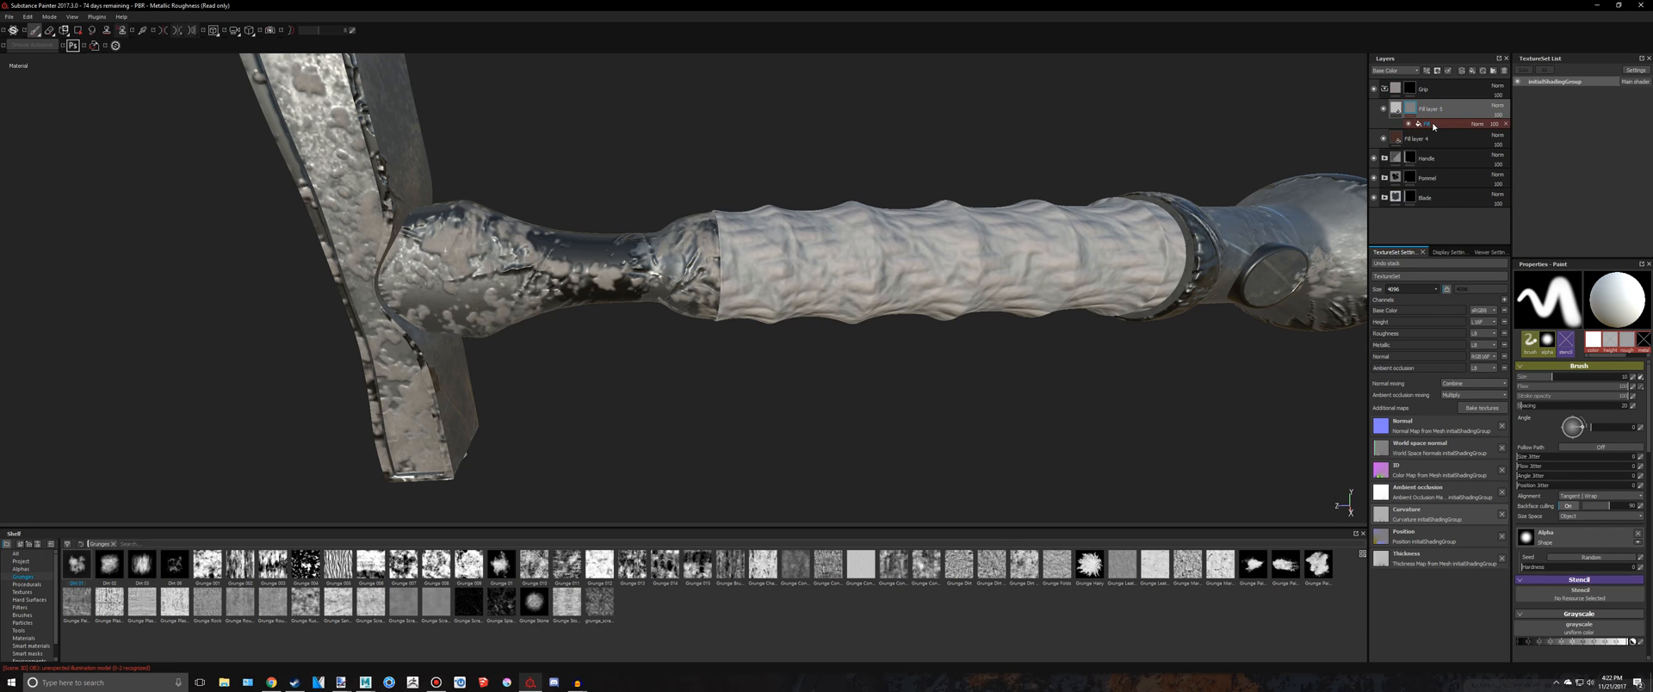
Try the Dirt 01 texture as the grayscale of the mask's fill effect, and clear it again
click(1433, 125)
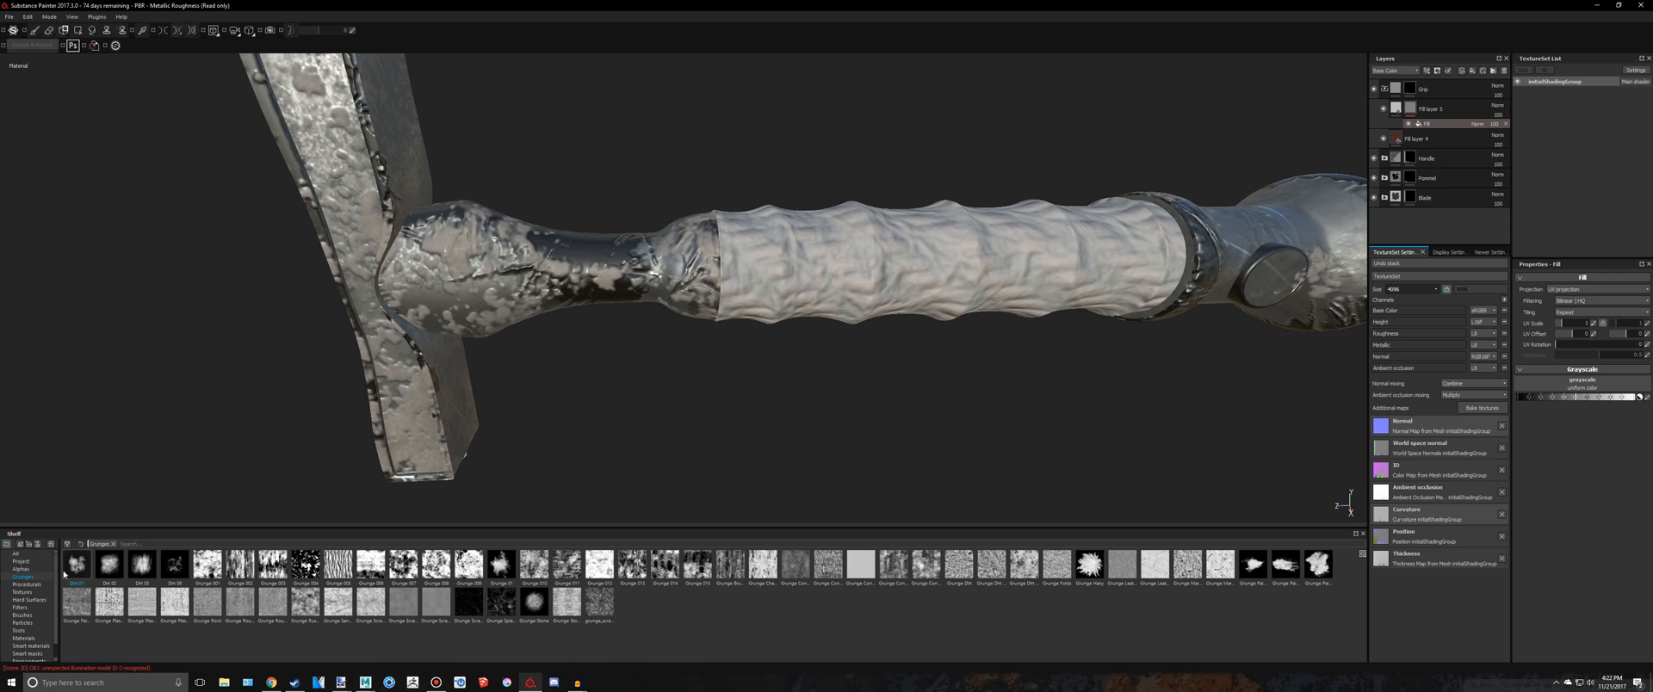
drag(77, 564, 1617, 426)
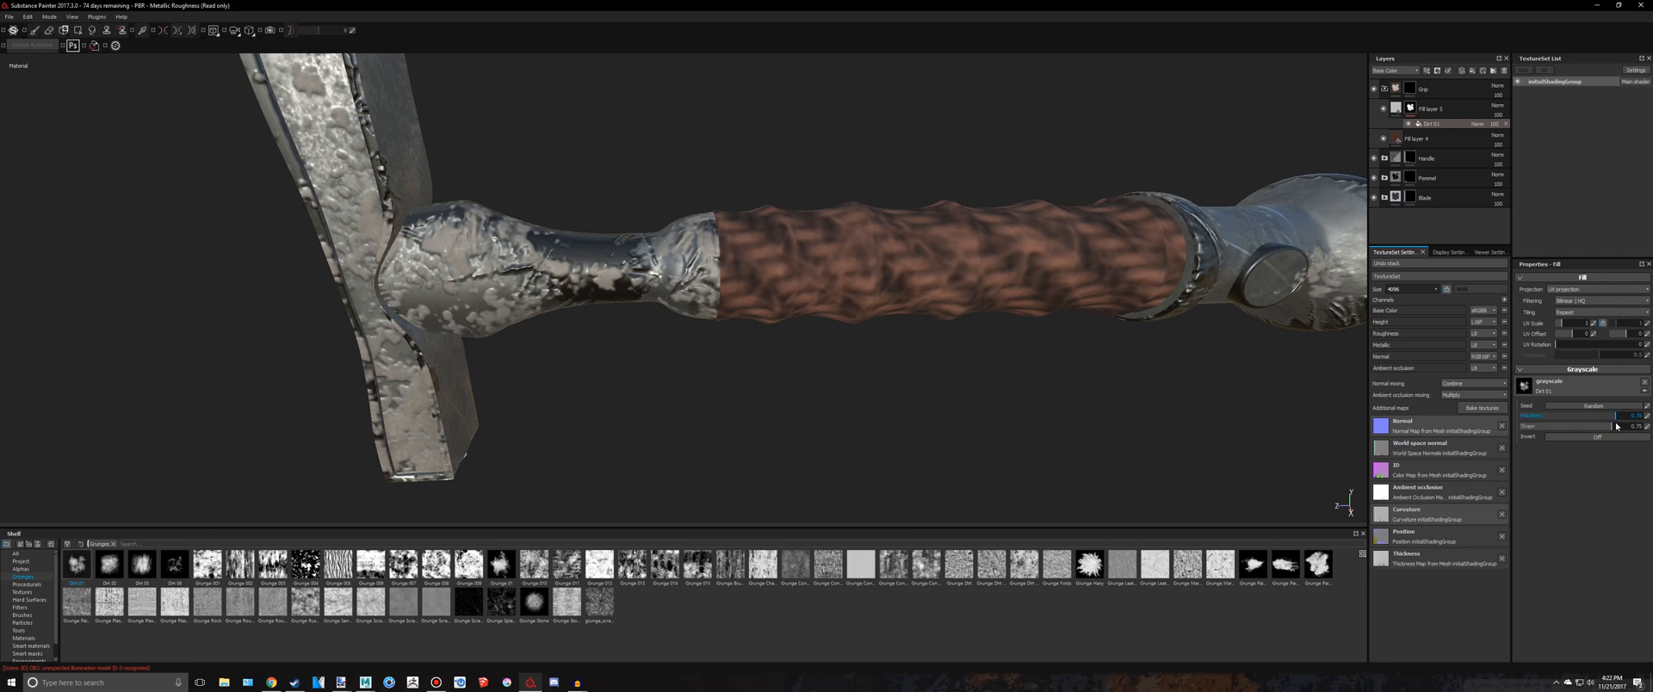
click(1645, 382)
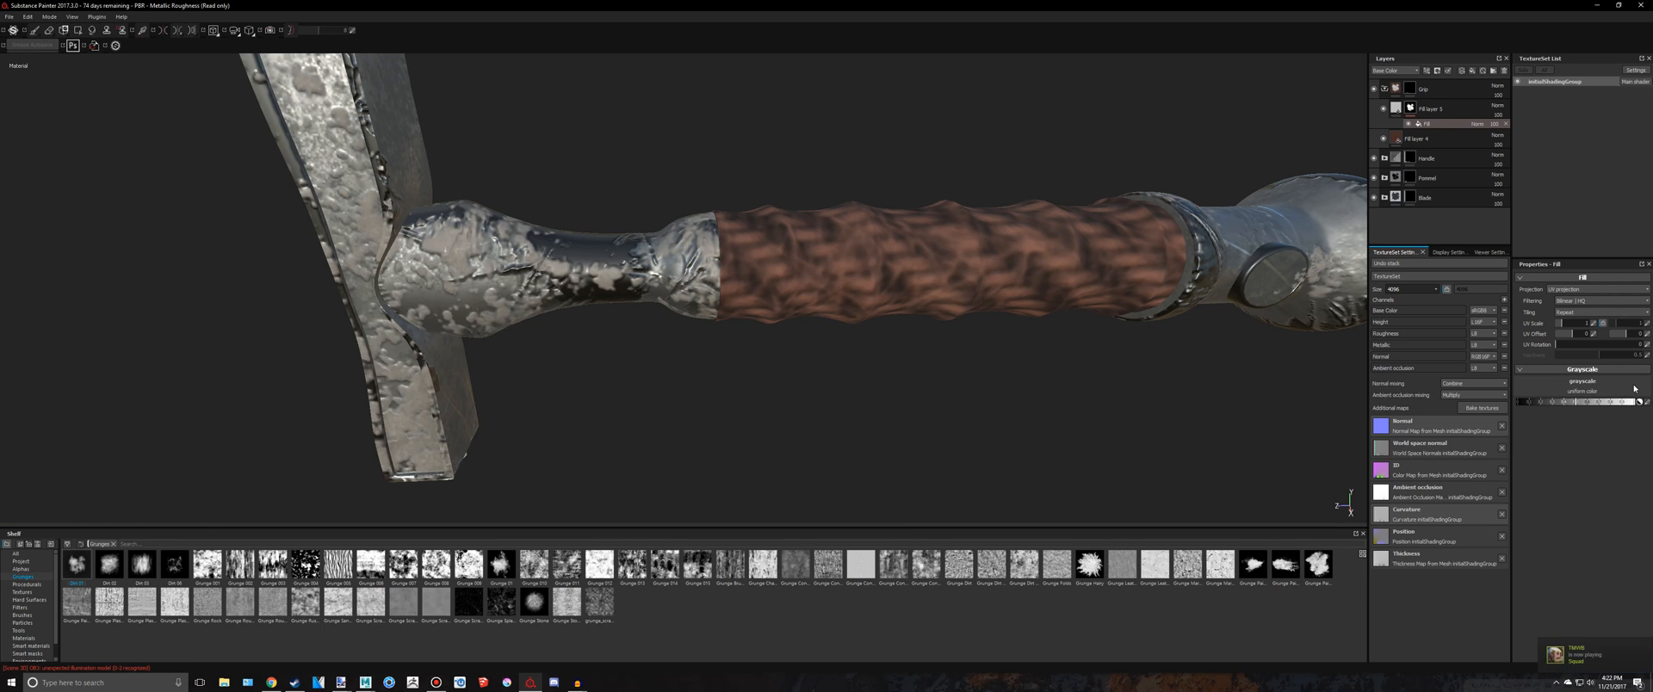
Find the Stains 01 texture among the procedurals and assign it to the mask fill's grayscale
click(28, 585)
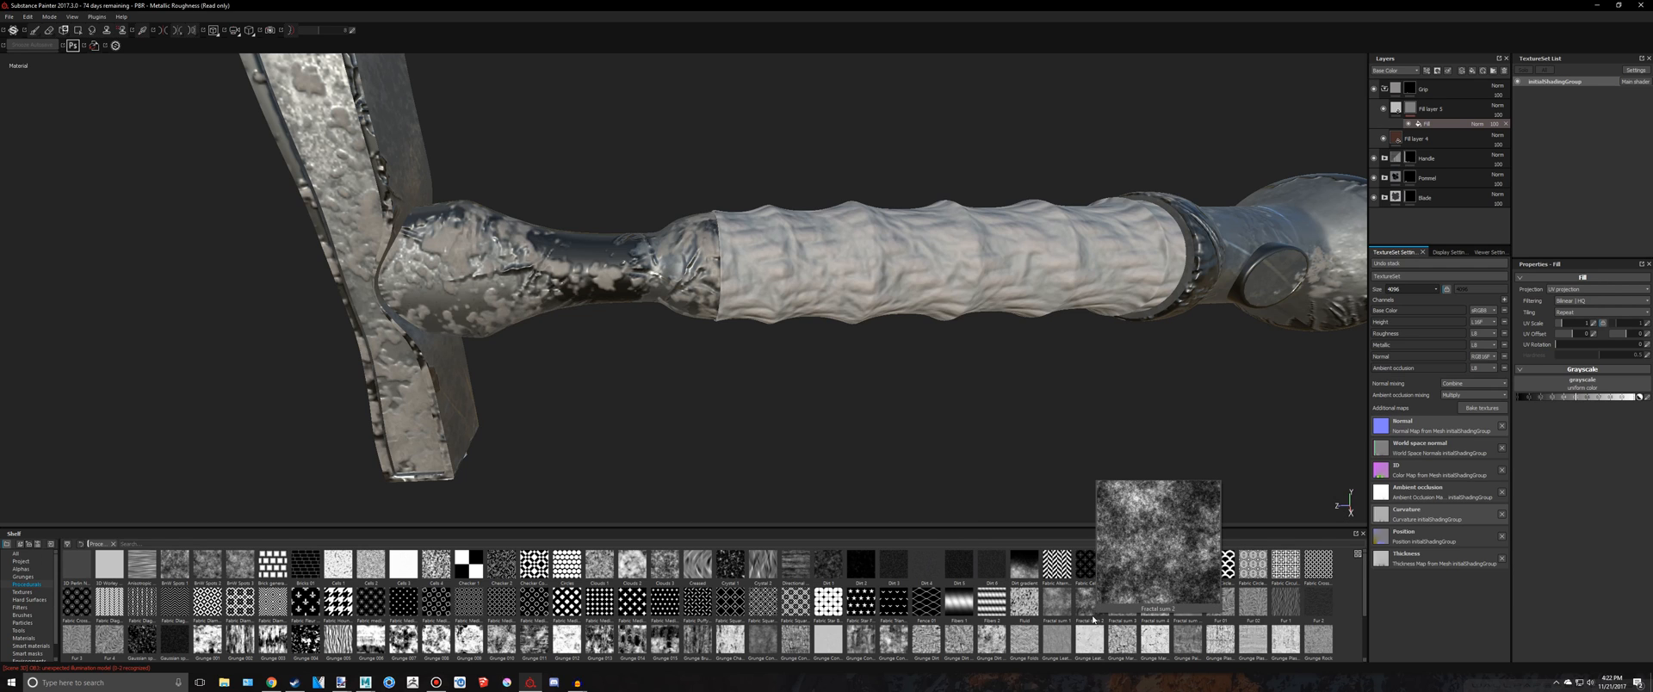
scroll(1068, 615, down, 2)
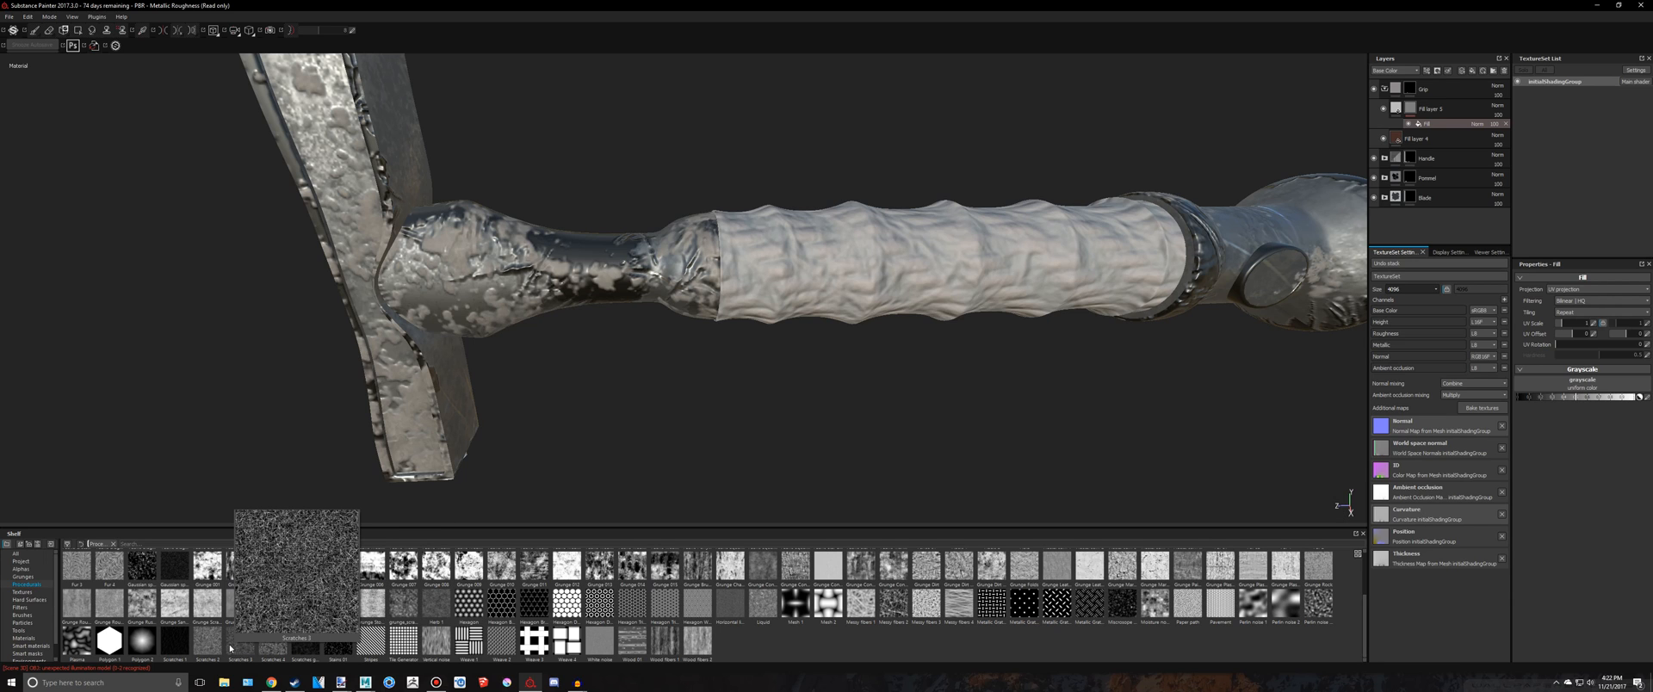
drag(347, 653, 1563, 388)
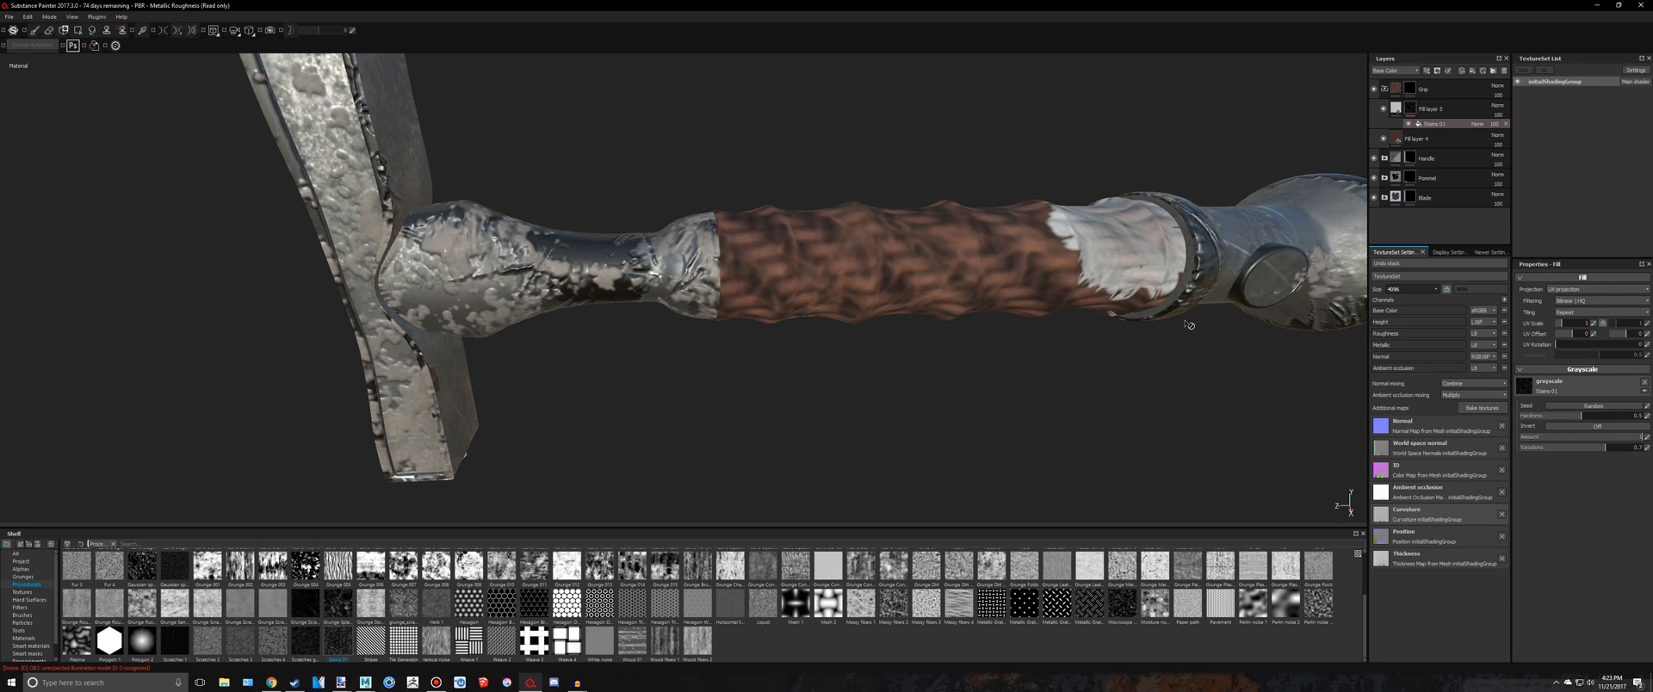
Set the Stains 01 Variation to about 0.68 and its Hardness to about 0.17
click(1581, 447)
click(1602, 447)
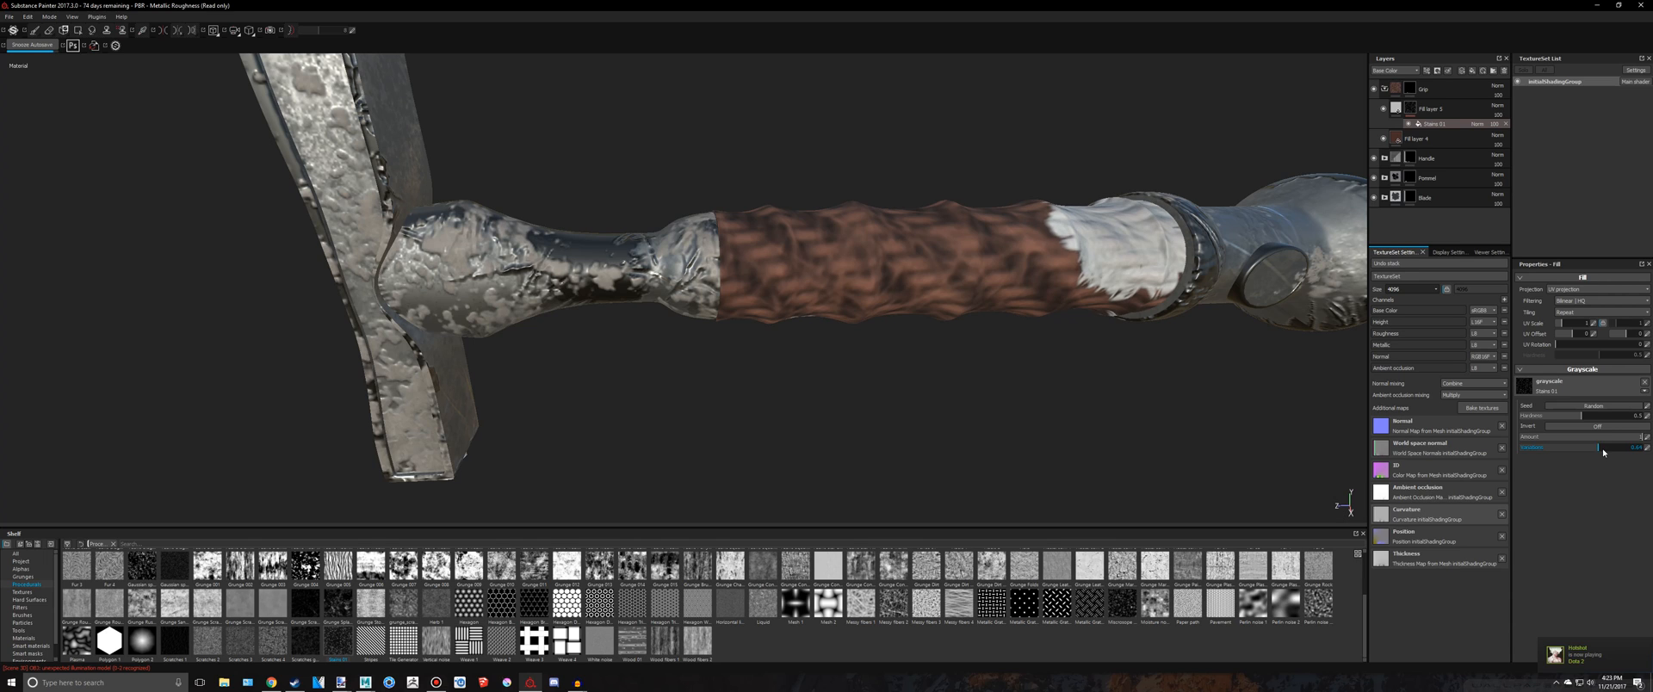
click(1599, 416)
drag(1598, 418, 1540, 419)
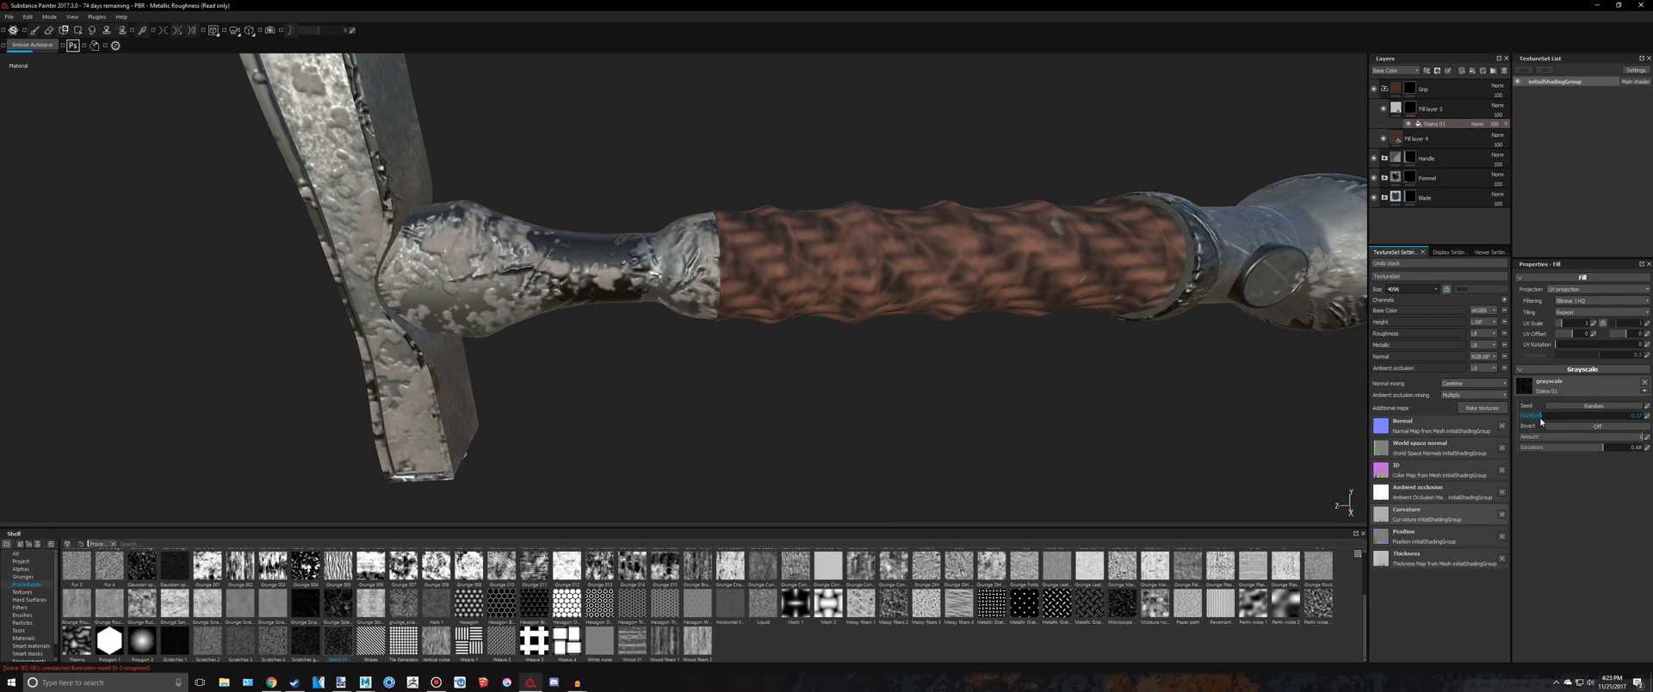
Add another fill layer above Fill layer 5 in the Grip folder and give it a black mask
click(1472, 72)
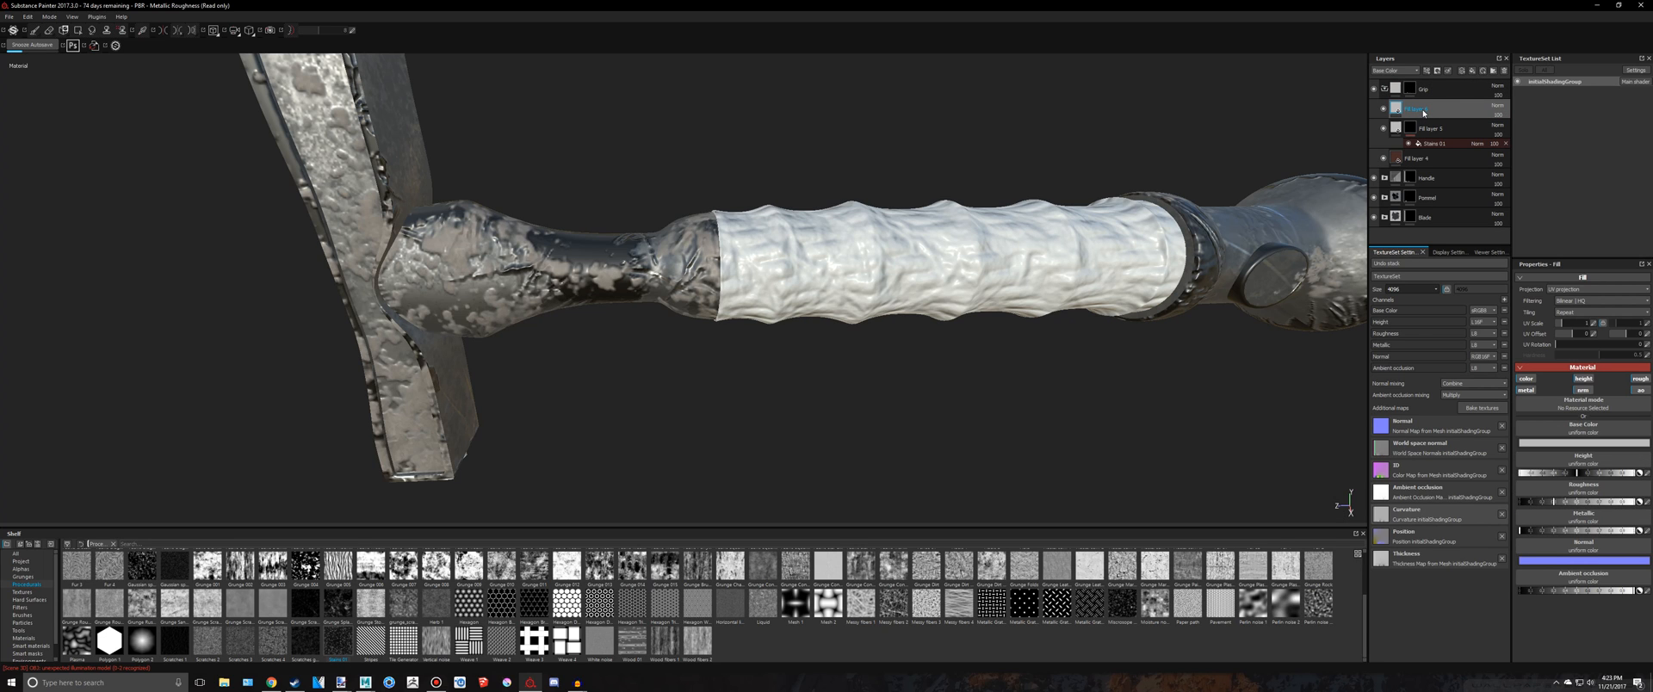
right_click(1423, 111)
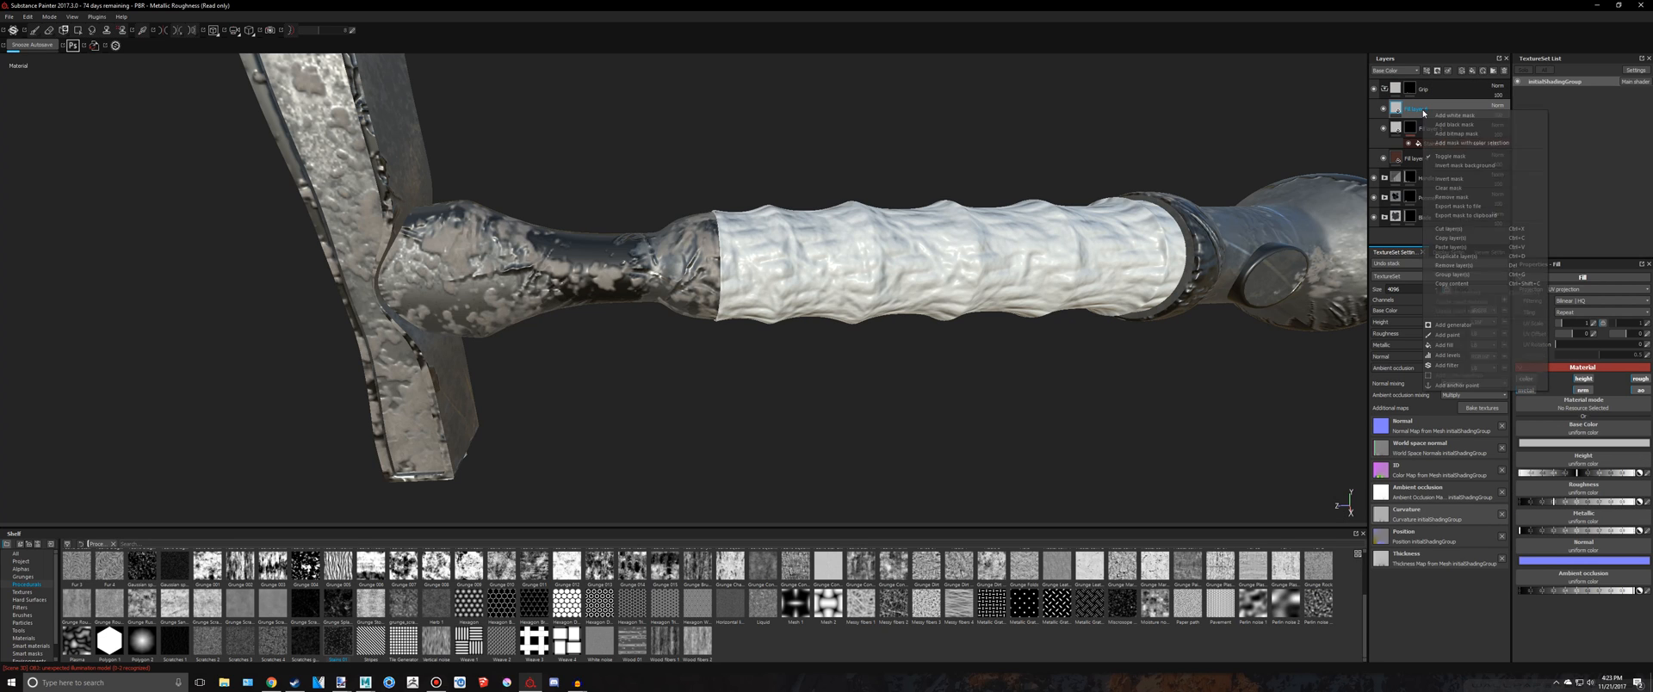
click(1434, 124)
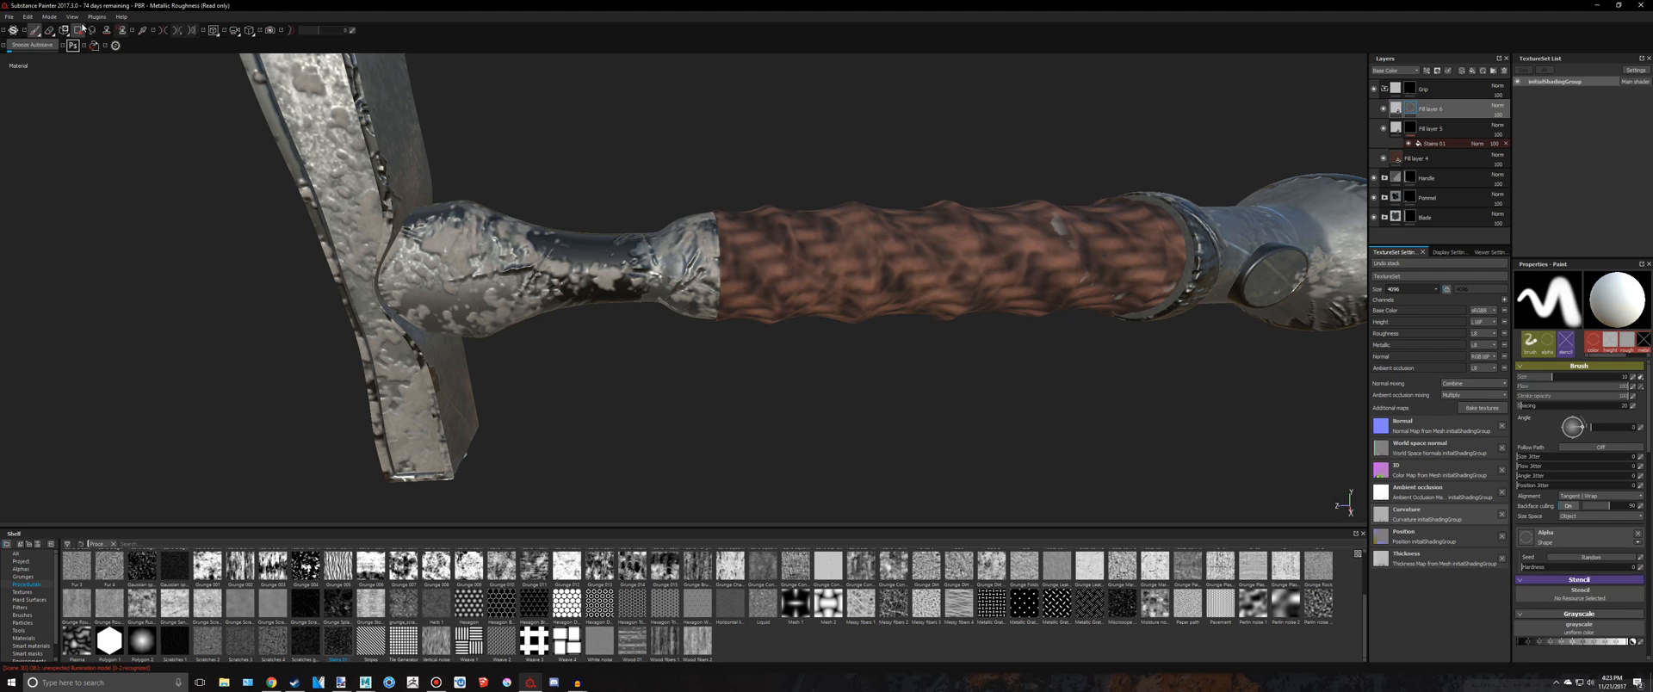
Reveal Fill layer 6 on the grip by filling its mask there with Polygon Fill, and return to the paint brush
click(79, 31)
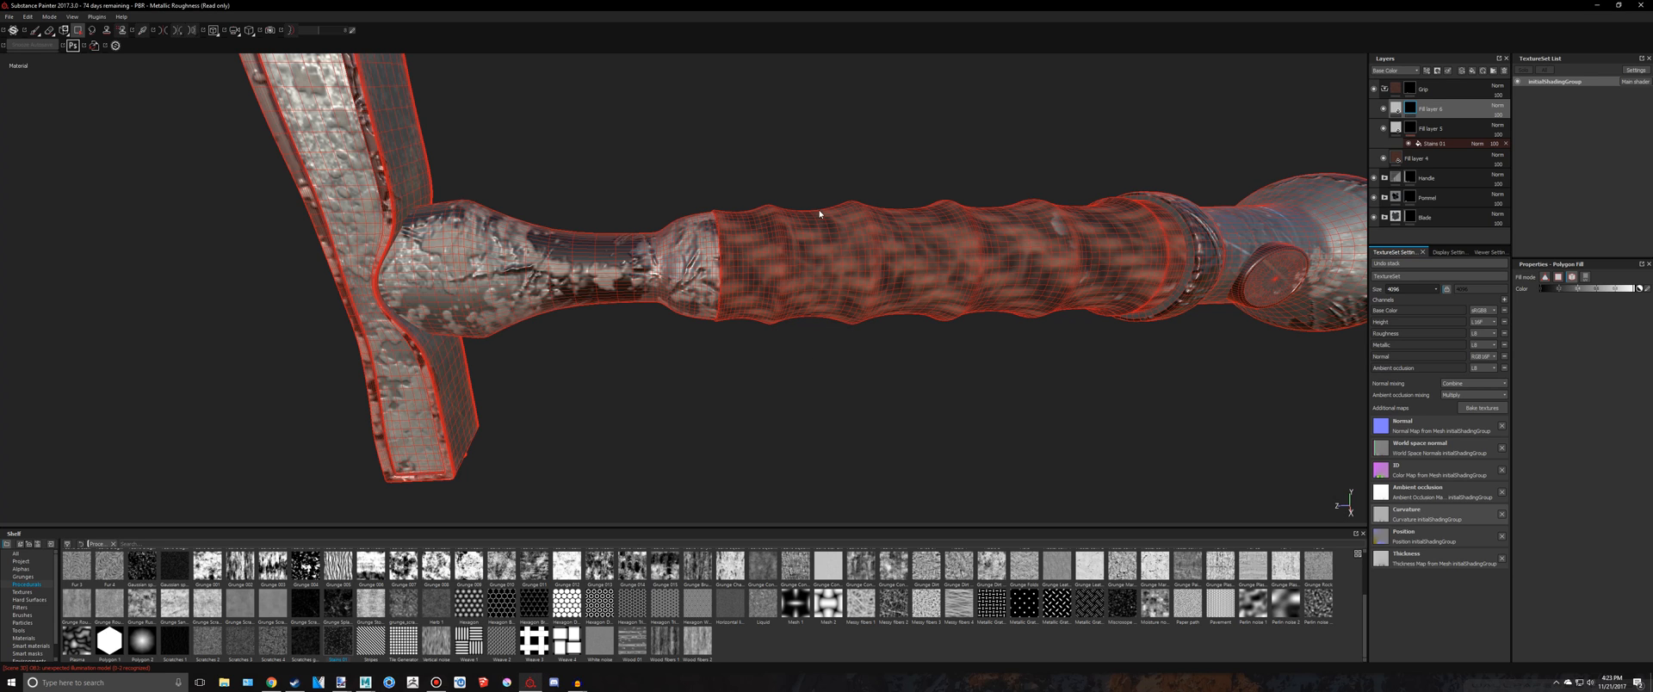
scroll(820, 215, up, 2)
scroll(823, 217, down, 2)
click(823, 241)
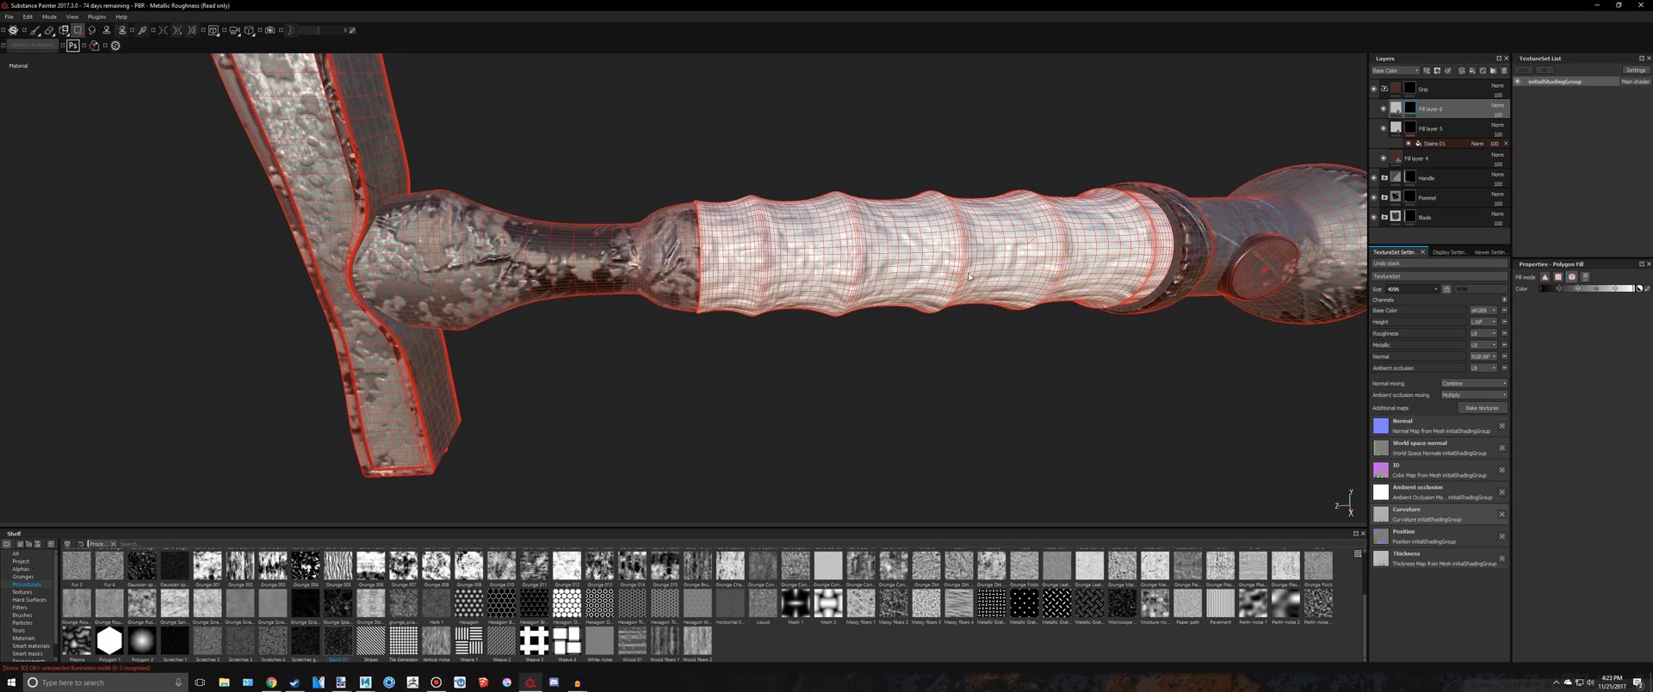
click(35, 31)
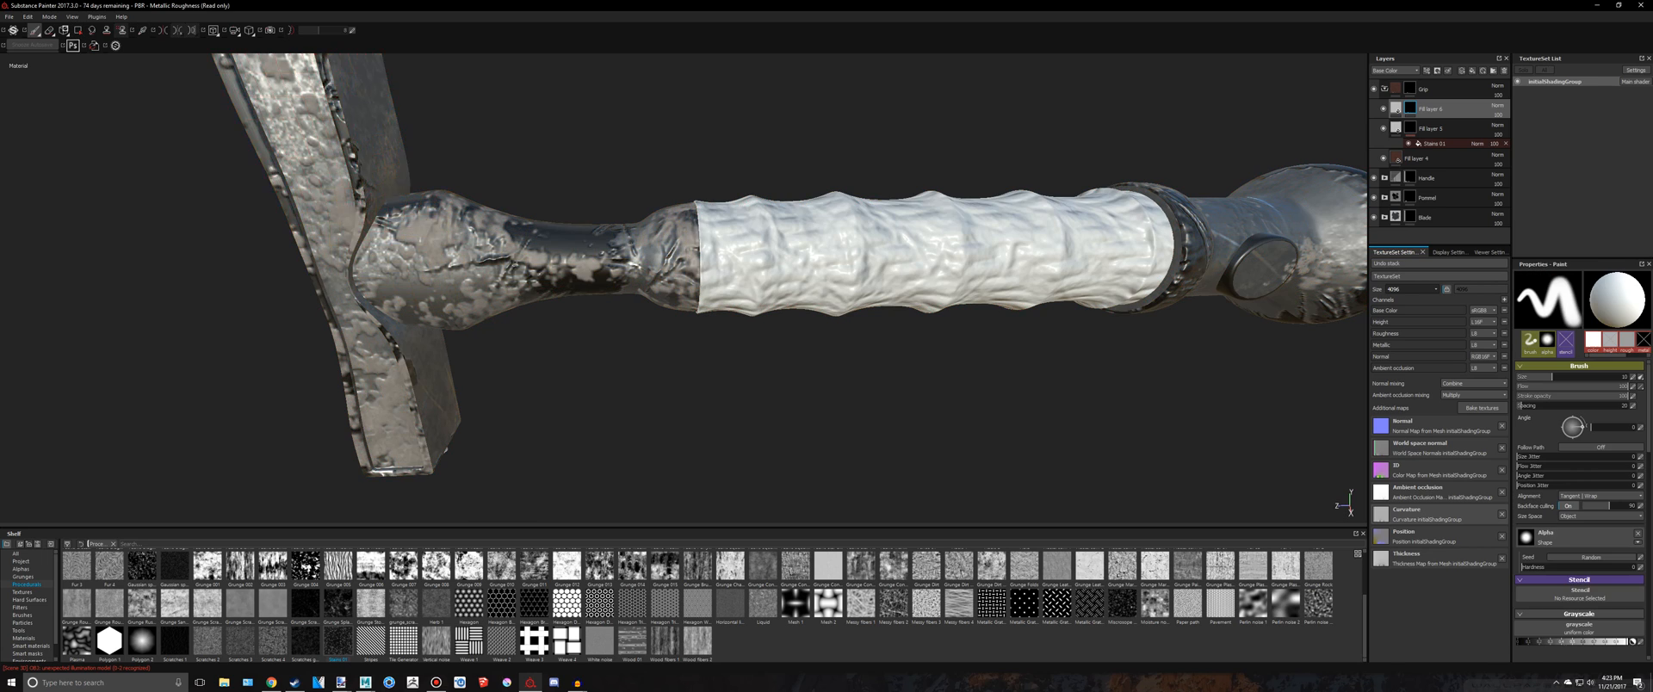
Save the project as Transforming Cane in the Substance Painter folder
key(ctrl+s)
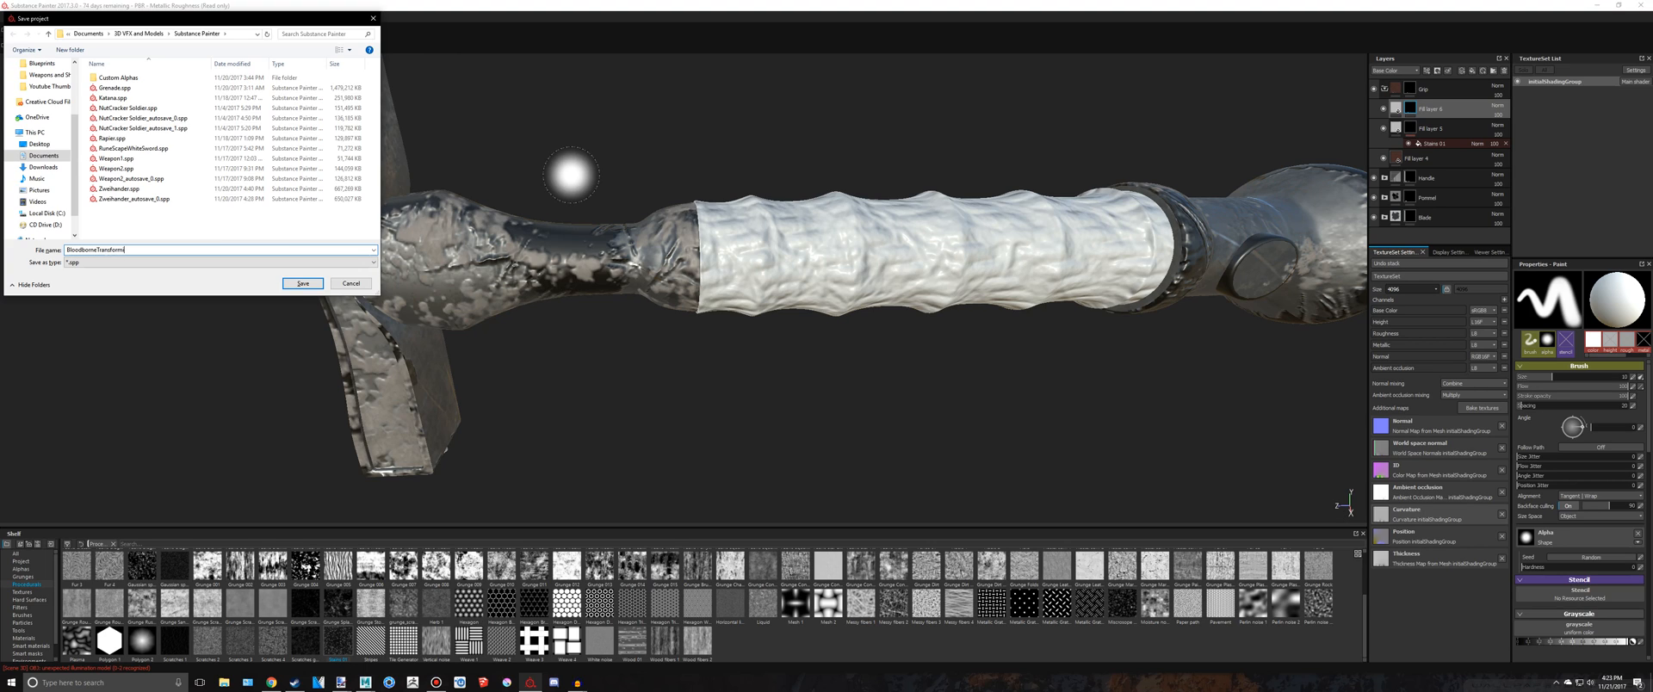
key(ctrl+a)
text(Tra)
click(303, 283)
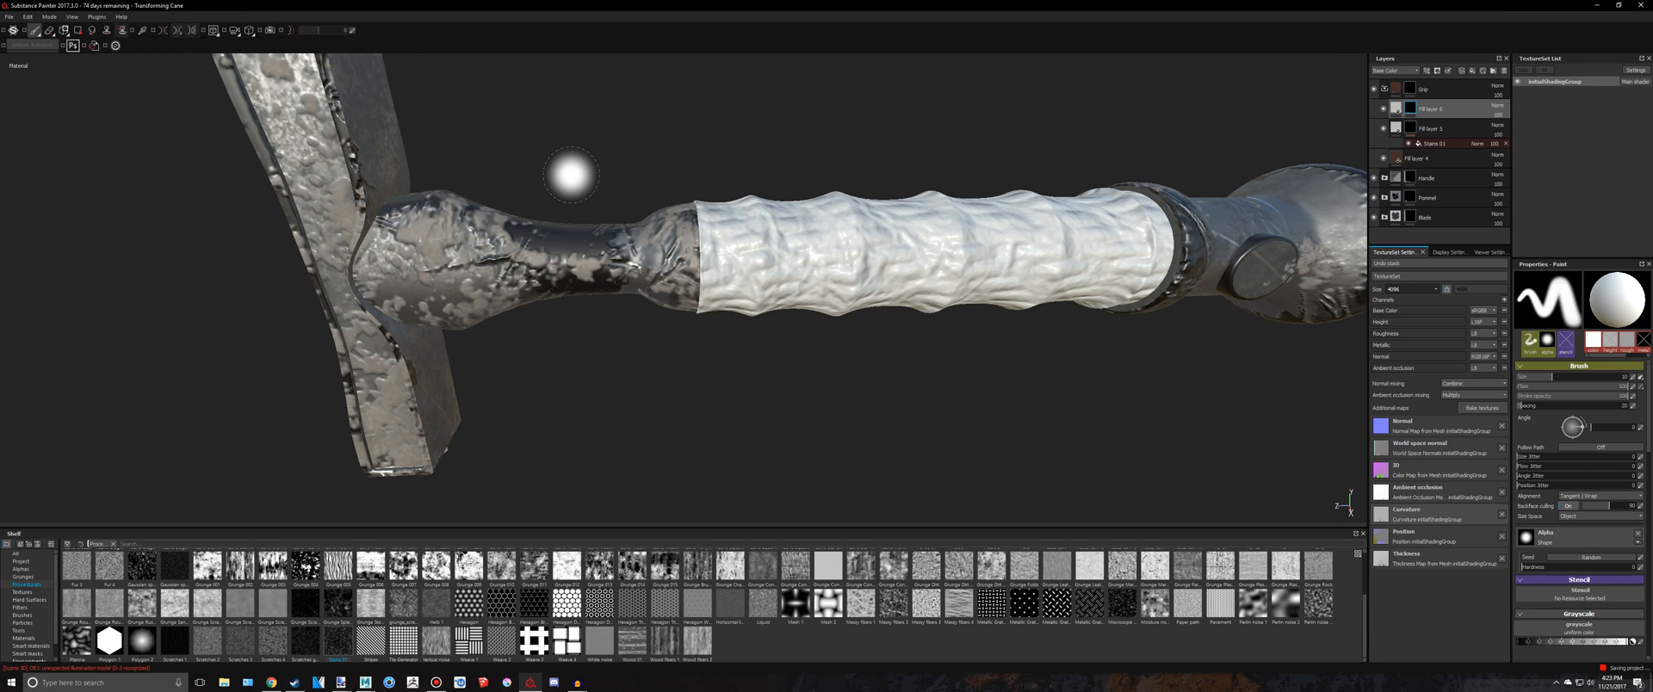
Examine the grip covered by Fill layer 6 up close and on the whole cane
scroll(1048, 245, down, 1)
scroll(1083, 173, up, 5)
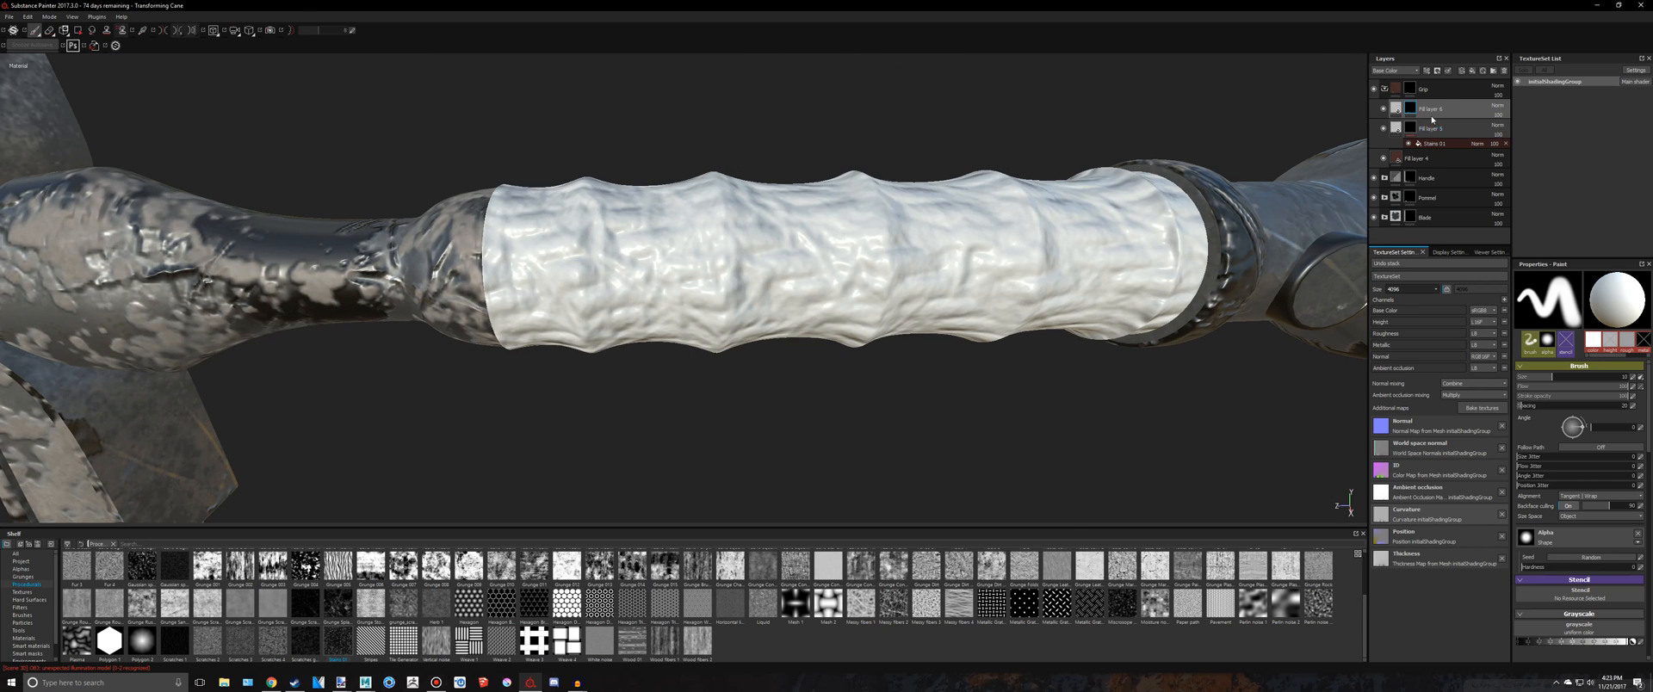
double_click(1431, 109)
key(Return)
scroll(922, 207, down, 5)
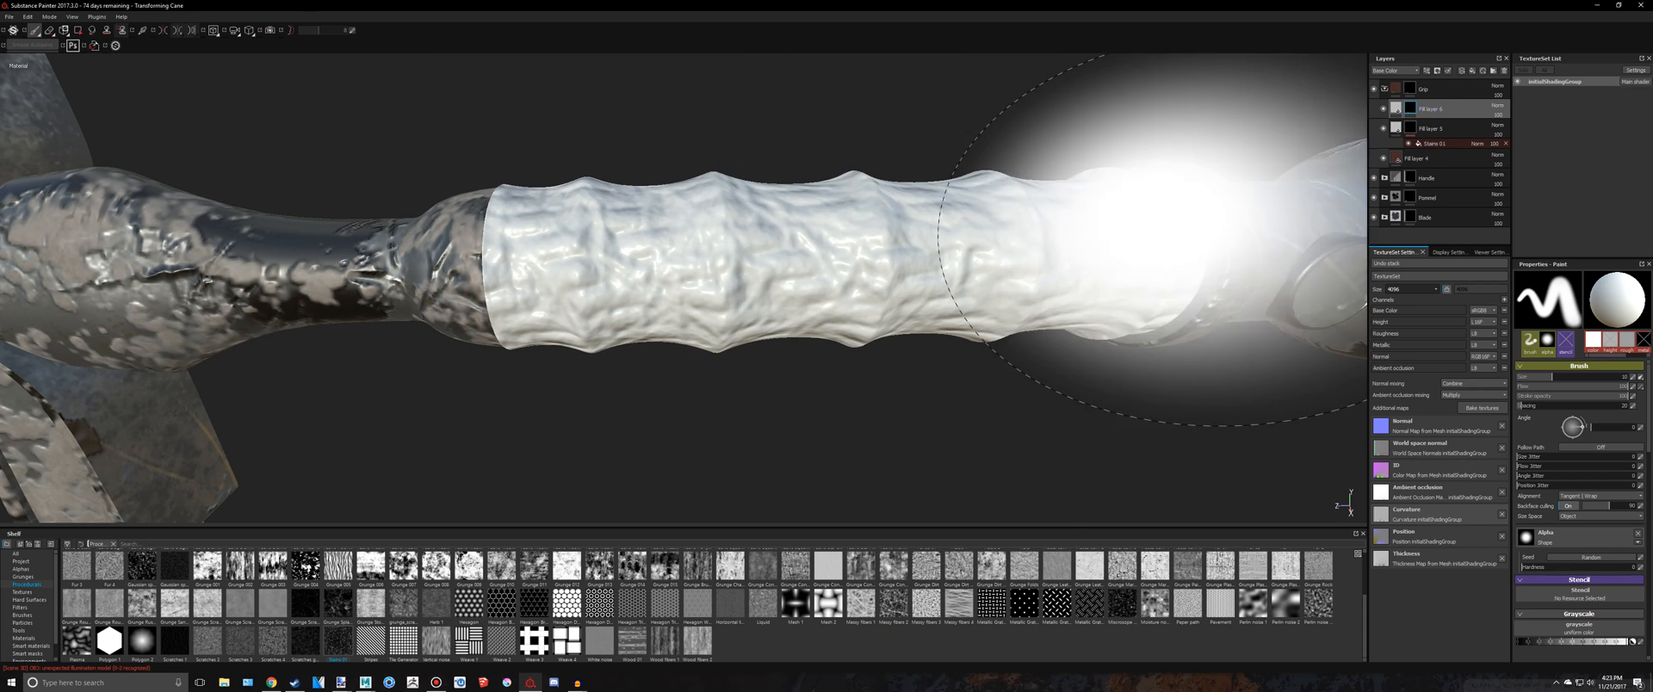
scroll(933, 150, up, 3)
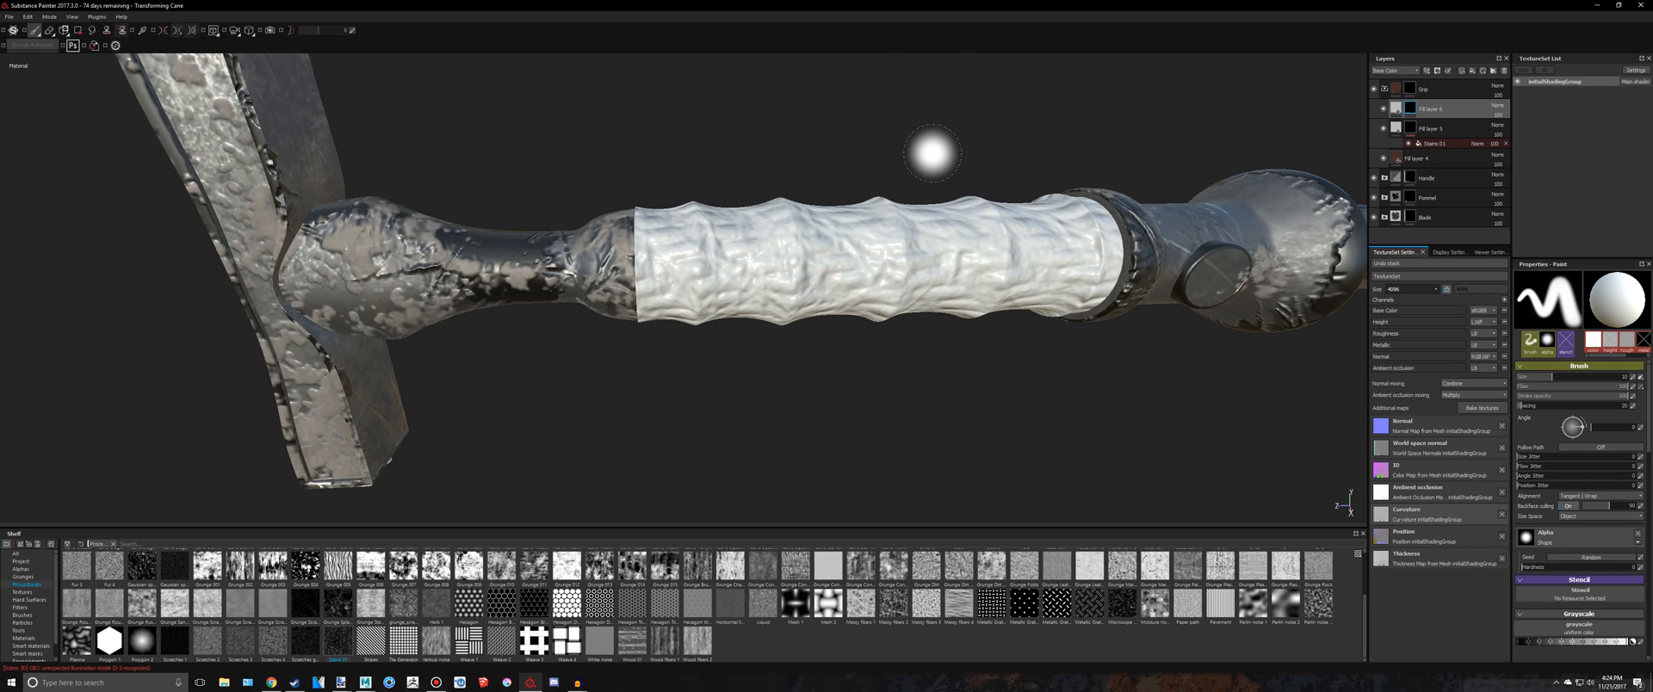
scroll(930, 154, down, 6)
scroll(926, 153, down, 1)
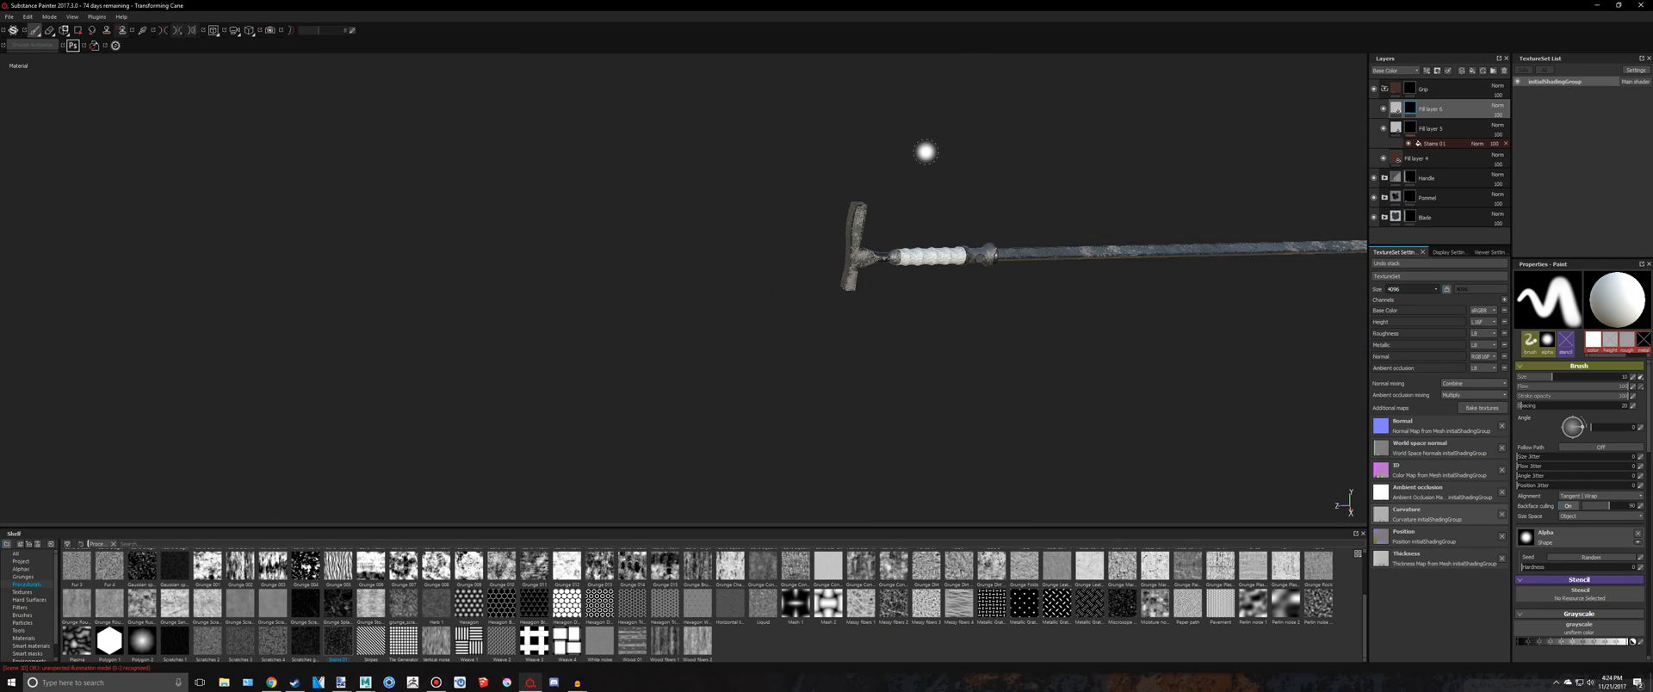
scroll(923, 152, up, 7)
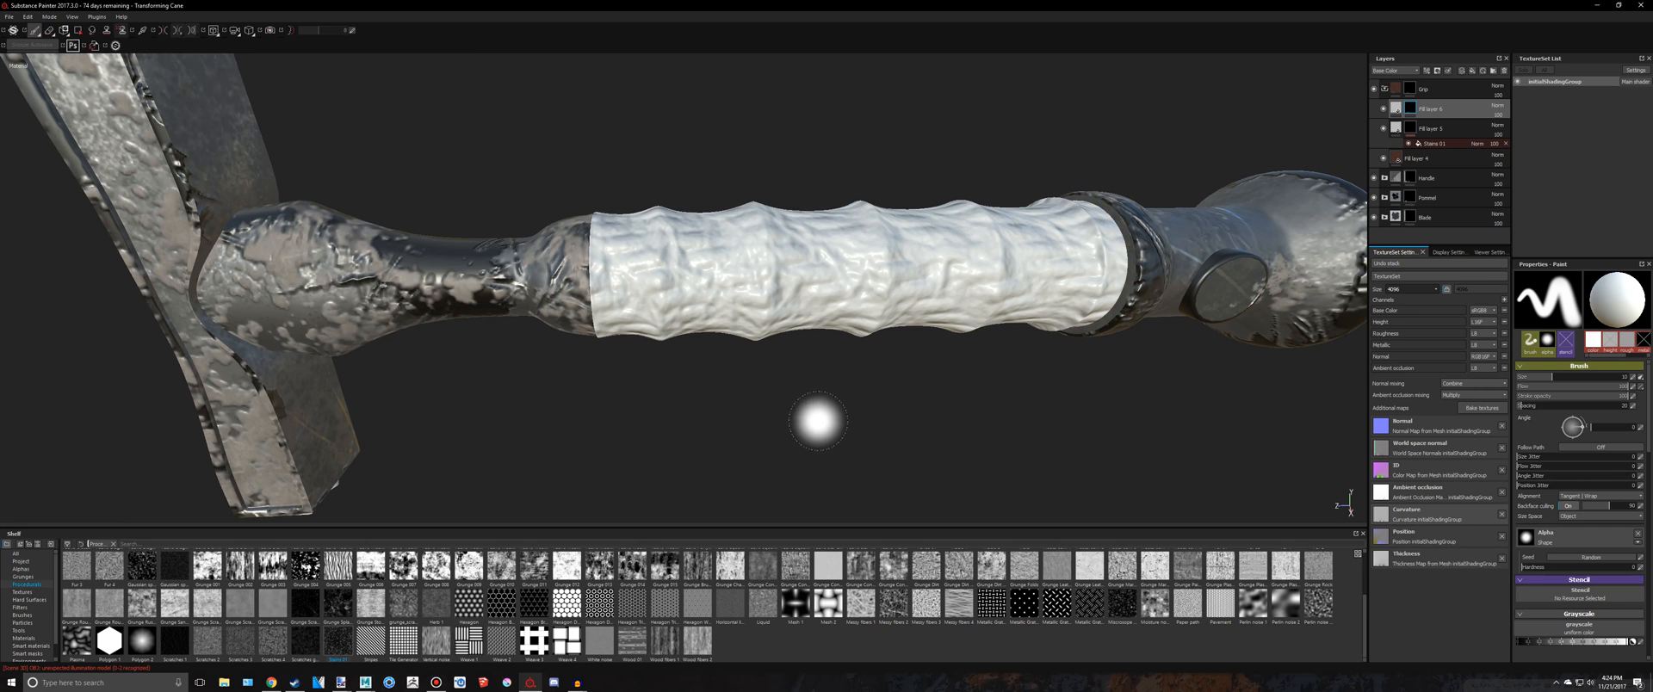
click(437, 683)
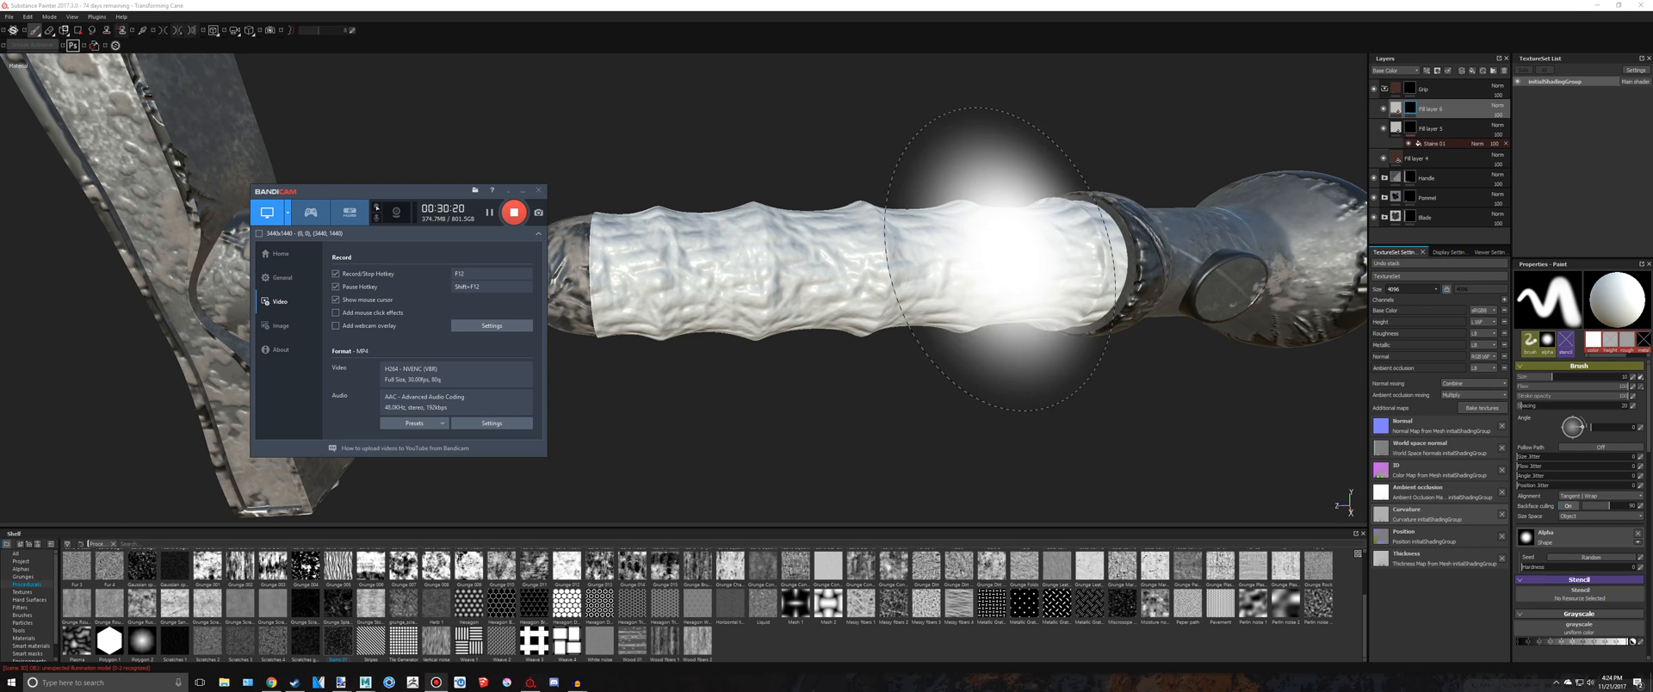
alt+middle_drag(1031, 187, 899, 232)
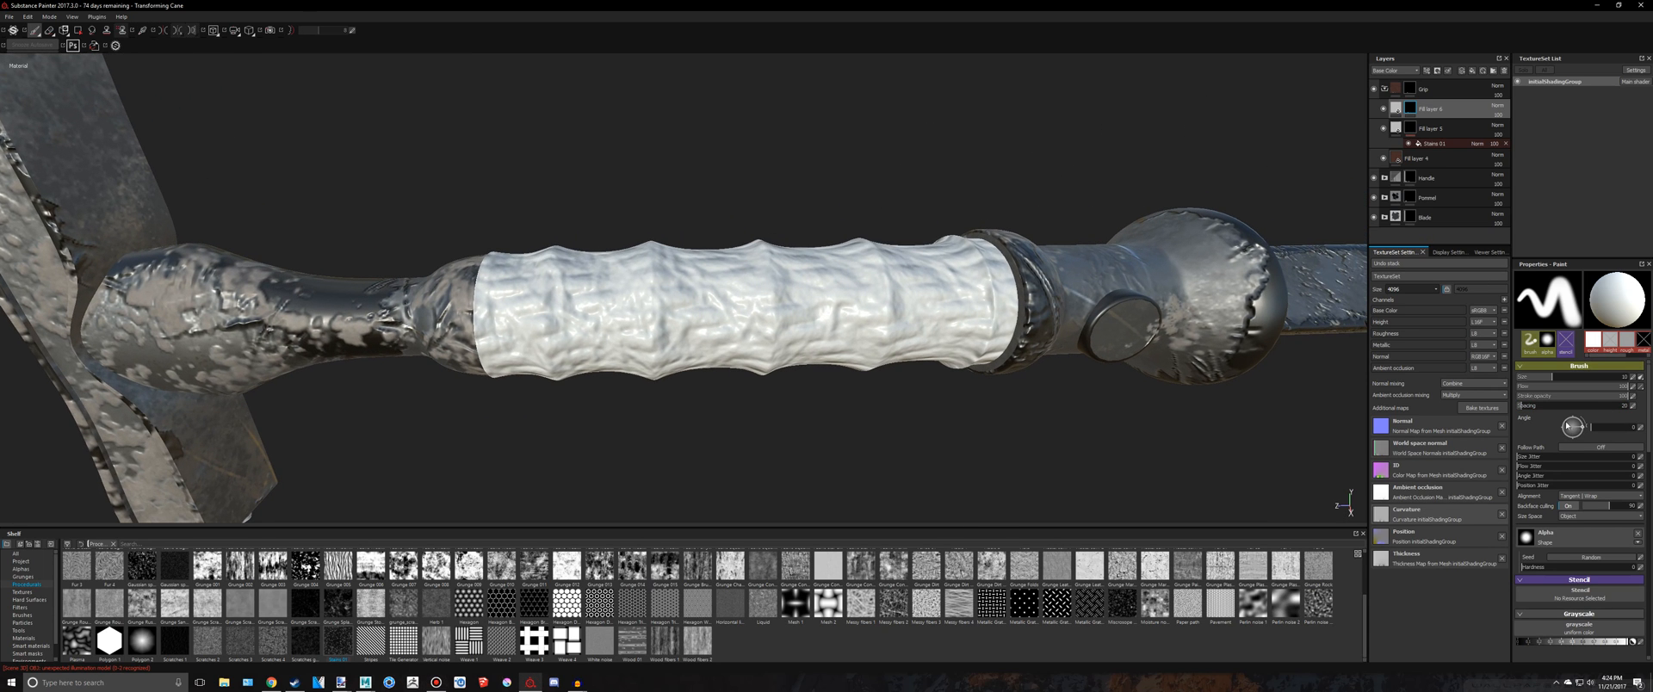
Add a generator to Fill layer 6's mask and set it to MG Metal Edge Wear
right_click(1426, 114)
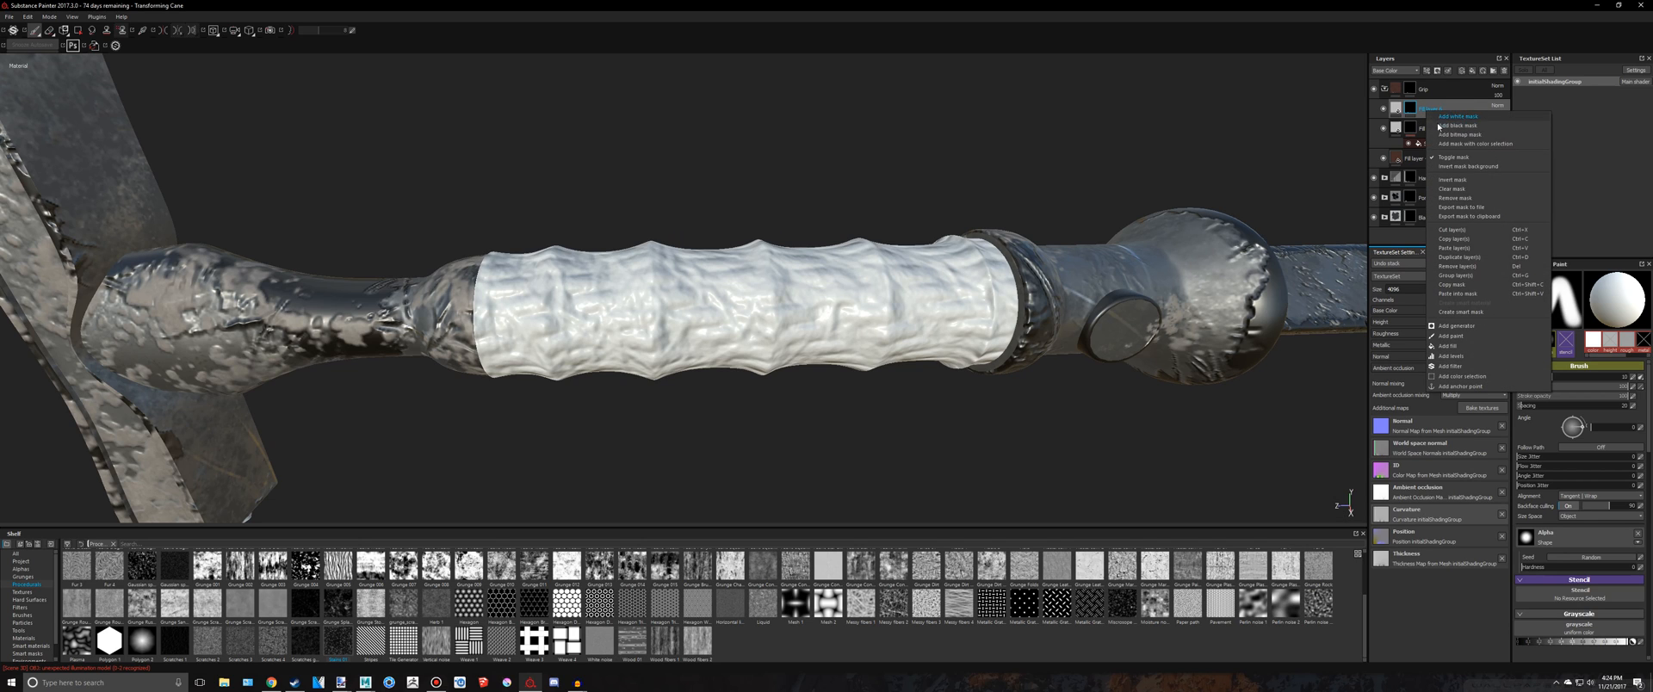
click(1457, 325)
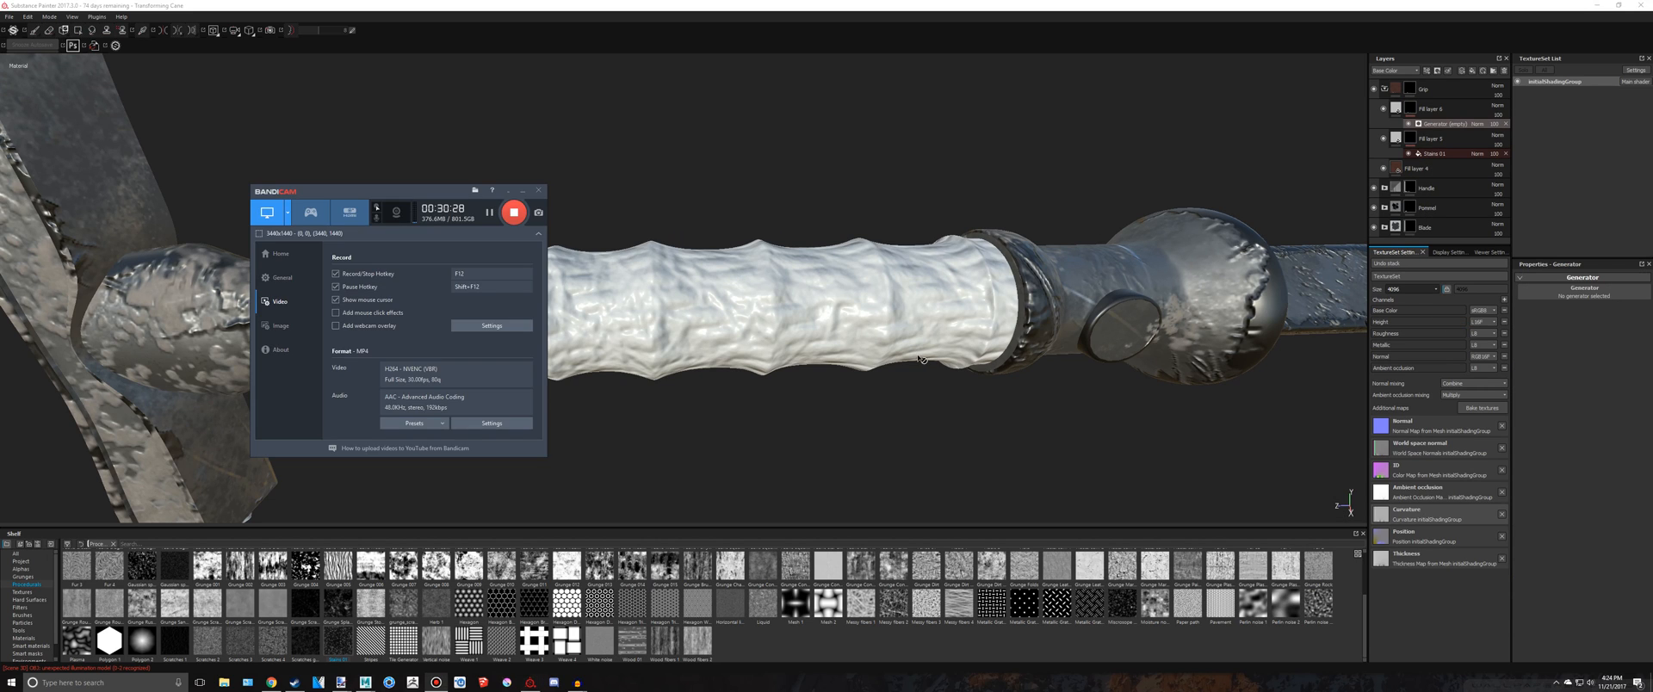
mouse_move(743, 223)
alt+mouse_down()
mouse_move(696, 230)
mouse_move(760, 195)
mouse_move(1046, 180)
mouse_move(771, 206)
mouse_move(1029, 219)
alt+mouse_up()
scroll(1026, 216, down, 3)
scroll(1212, 219, up, 2)
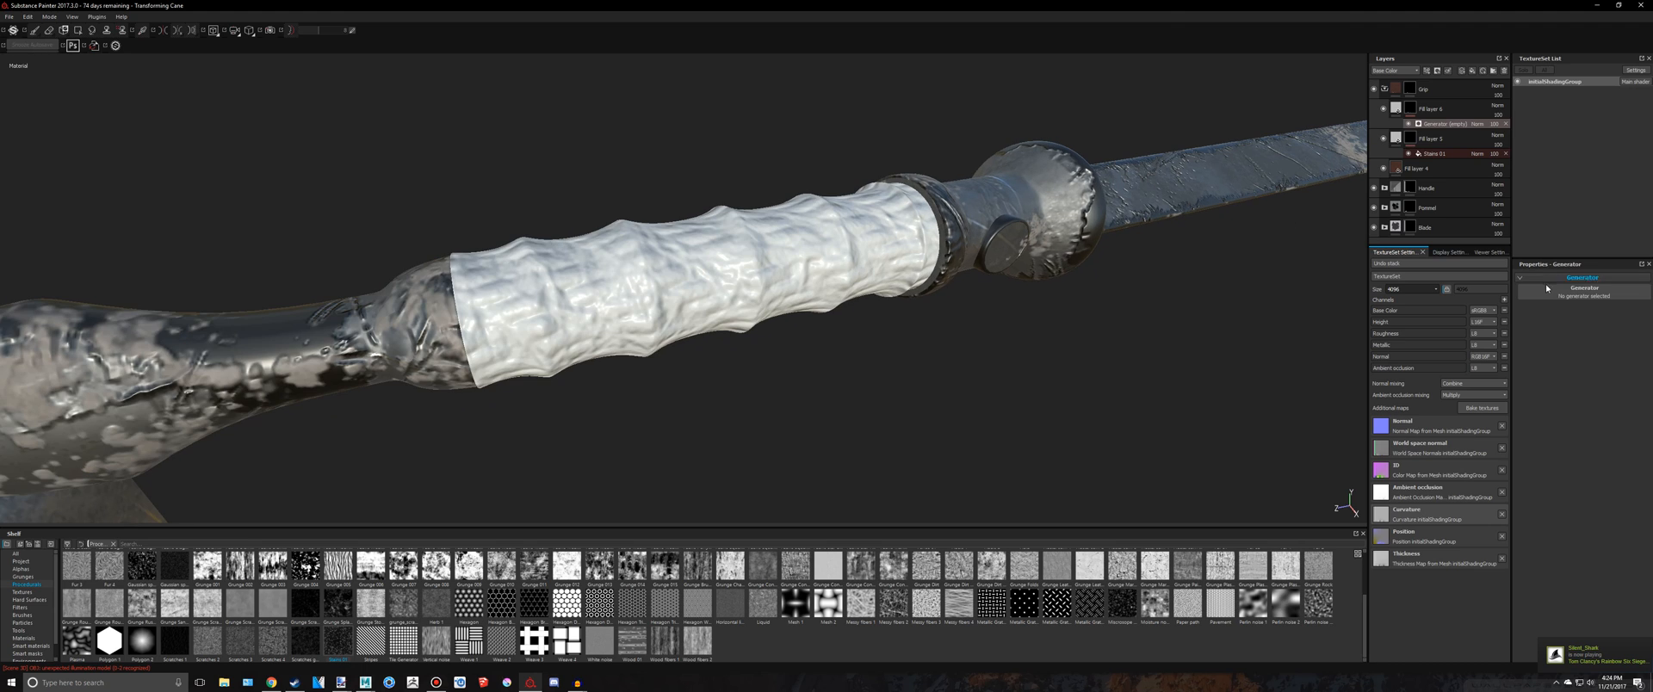
click(1552, 292)
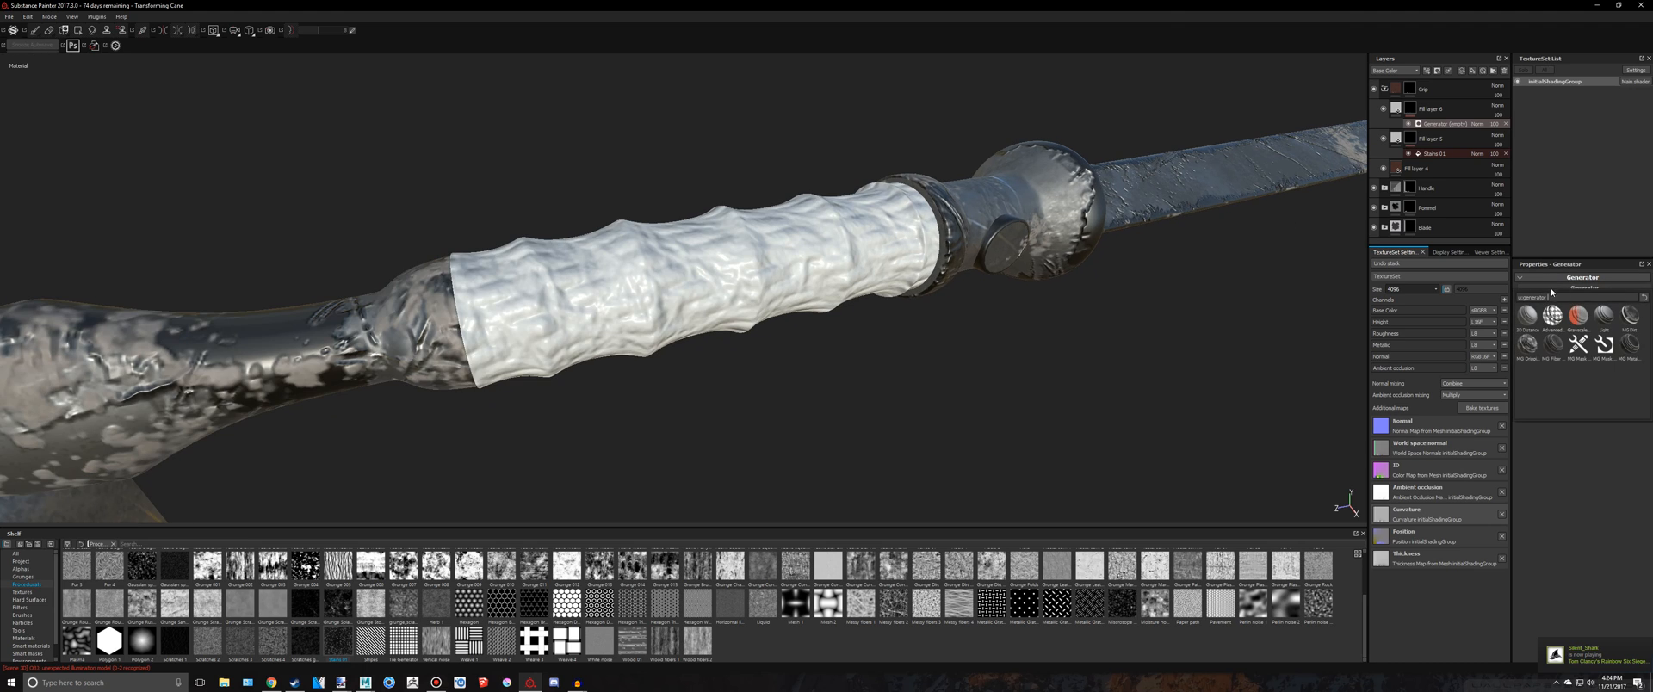
click(1630, 342)
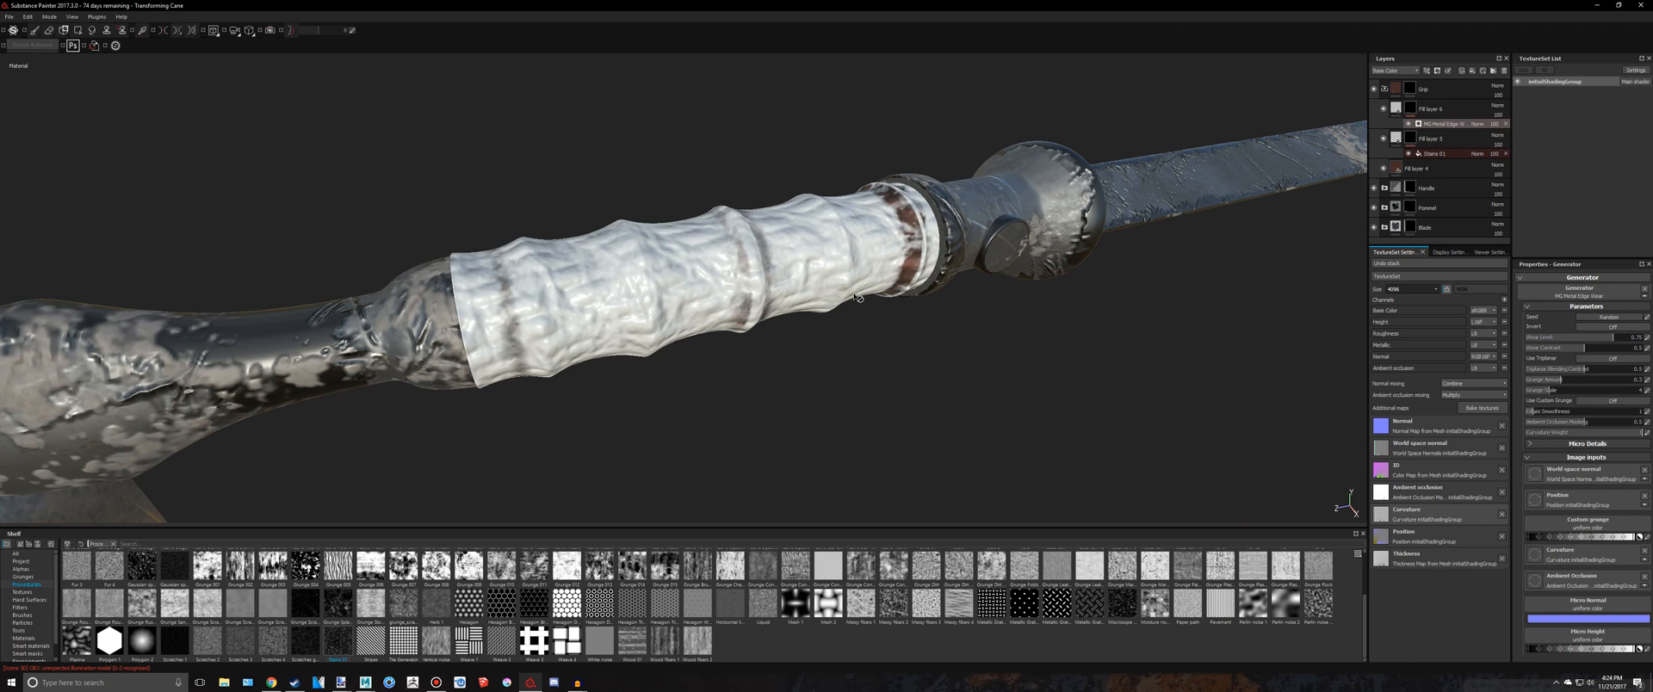
scroll(805, 287, up, 2)
alt+drag(805, 288, 658, 323)
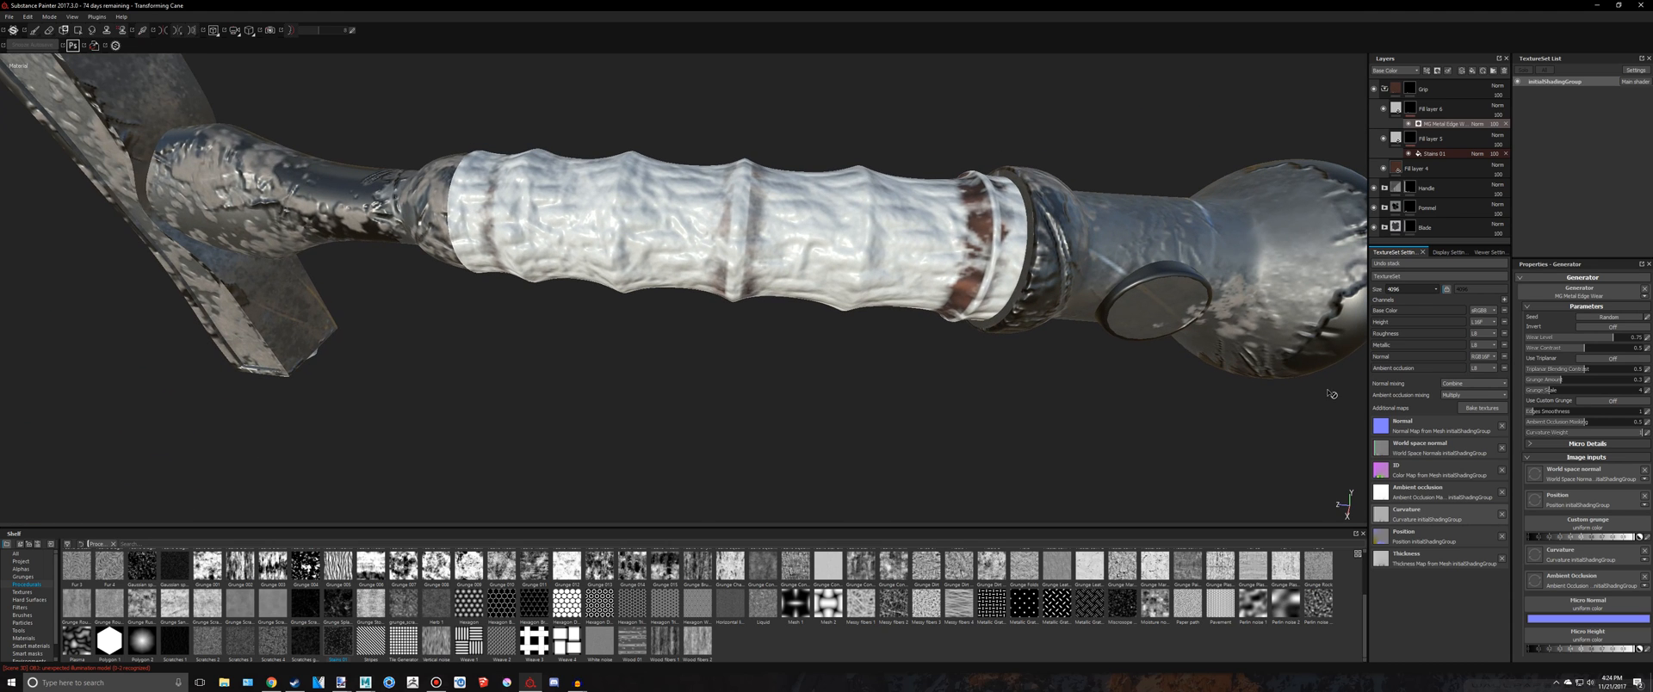
Set Fill layer 6's base color to a dark reddish-brown sampled from Fill layer 4
click(1397, 105)
click(1580, 447)
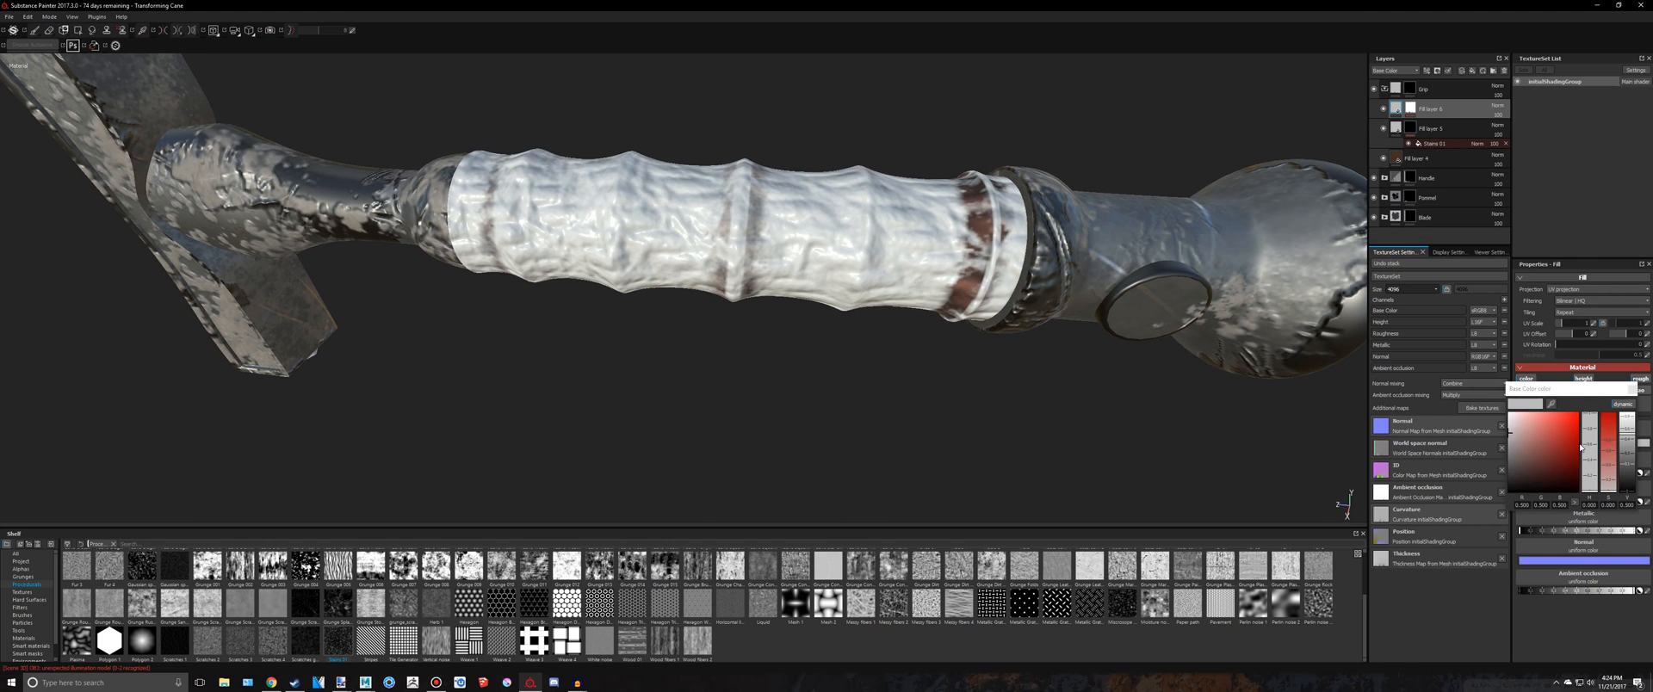
drag(1622, 468, 1627, 477)
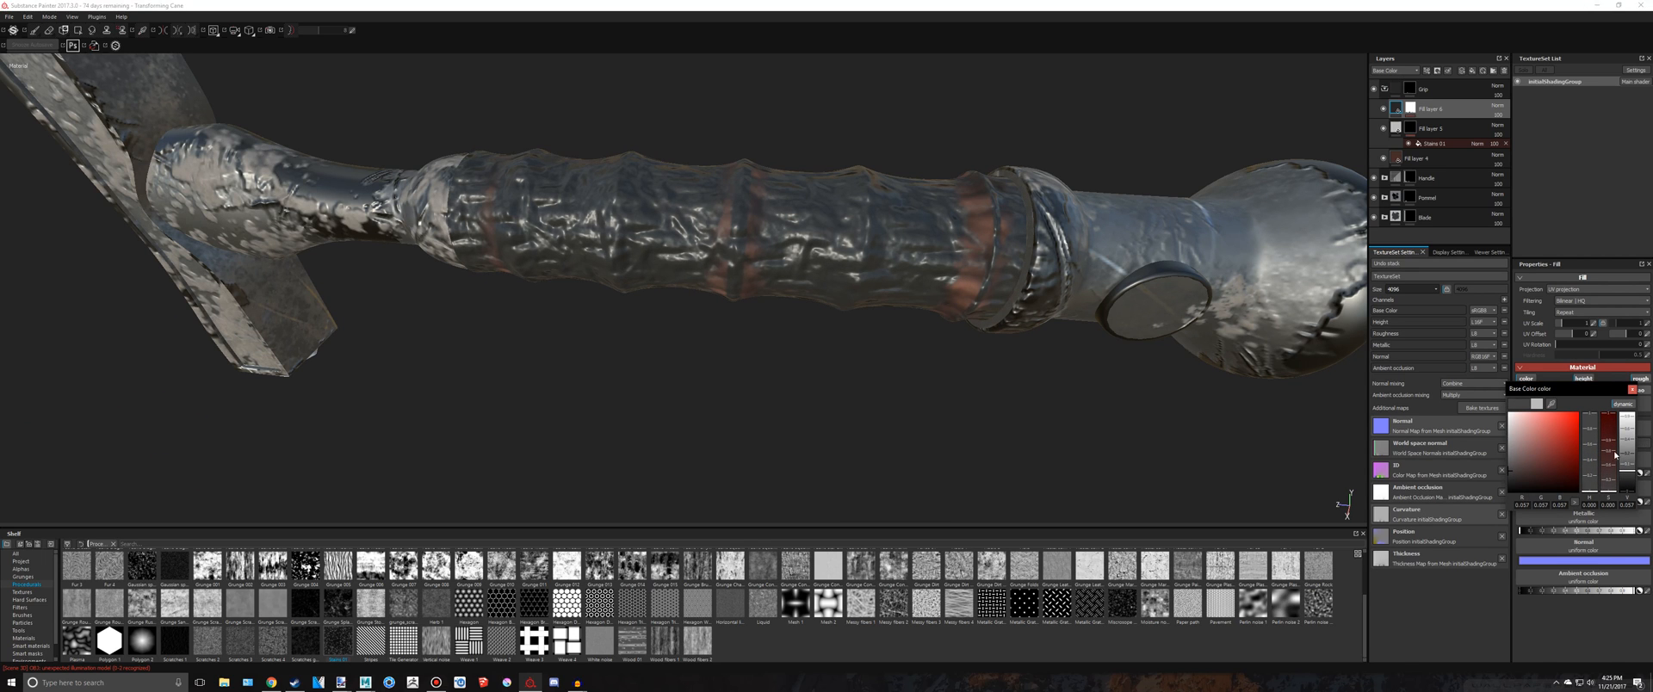
drag(1541, 370, 1394, 153)
Examine the recolored grip up close and on the whole cane, comparing it with Fill layer 4 hidden and shown
mouse_move(903, 211)
alt+right_down()
mouse_move(803, 198)
mouse_move(919, 217)
alt+right_up()
alt+drag(921, 219, 982, 213)
scroll(982, 215, down, 5)
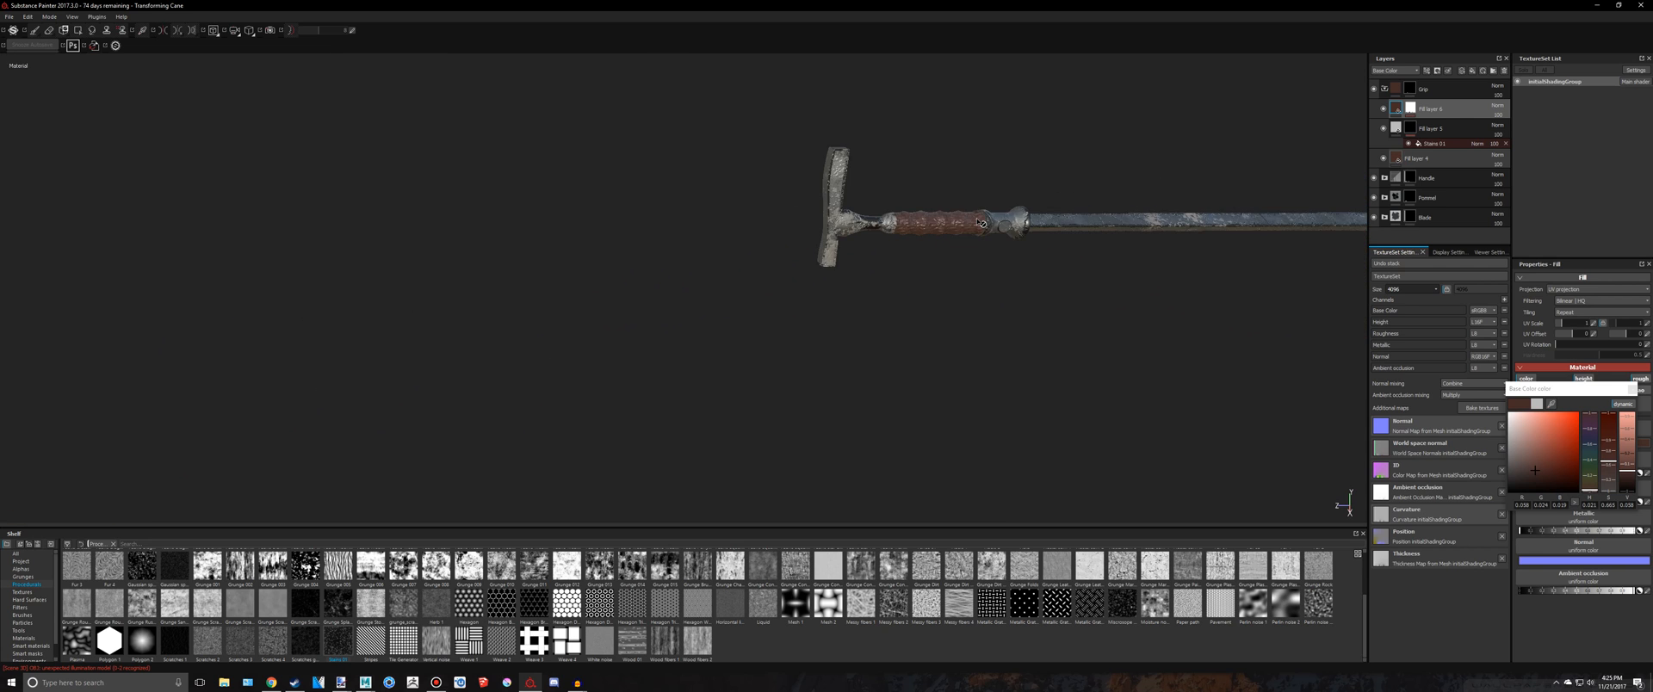
alt+middle_drag(976, 226, 781, 295)
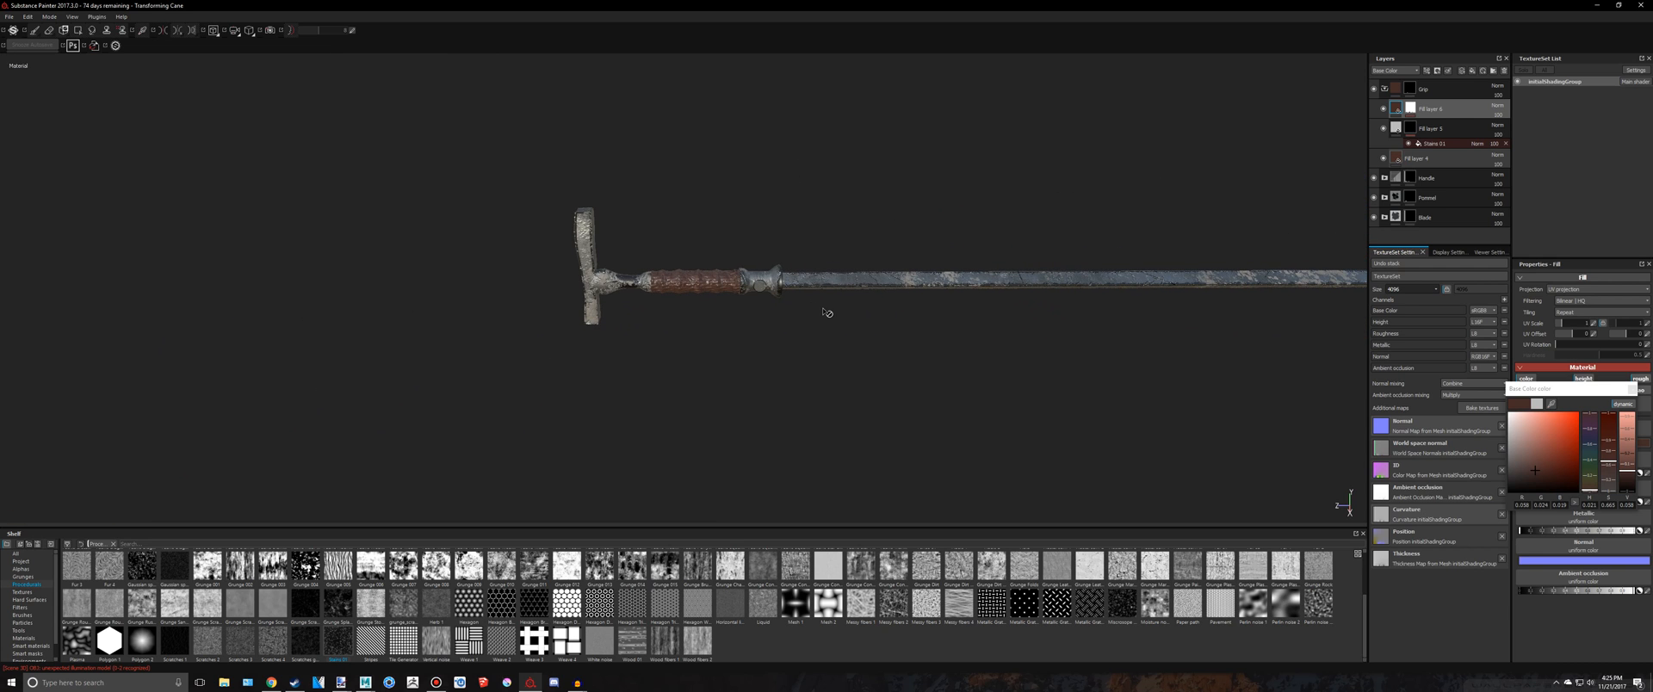
scroll(808, 312, up, 5)
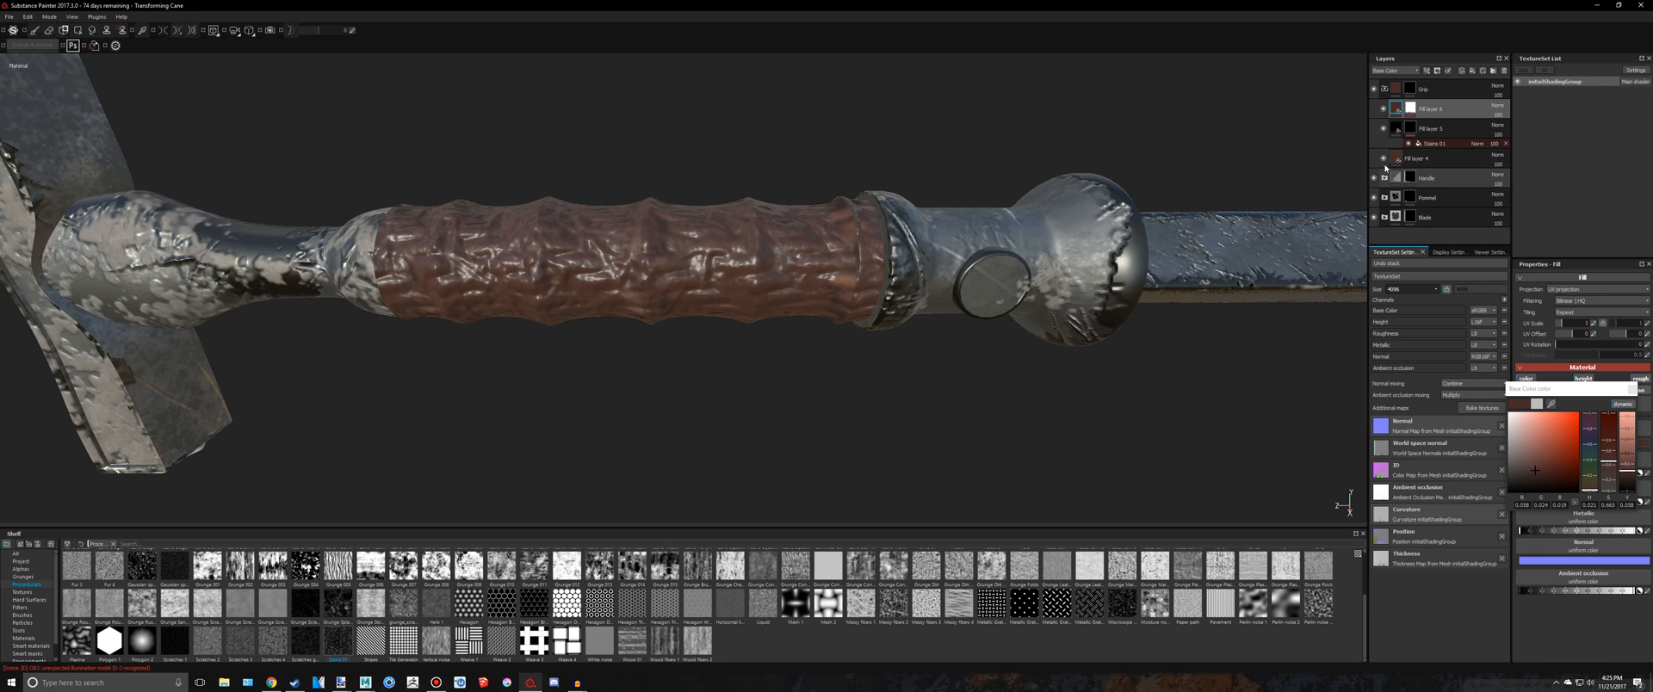
click(1384, 158)
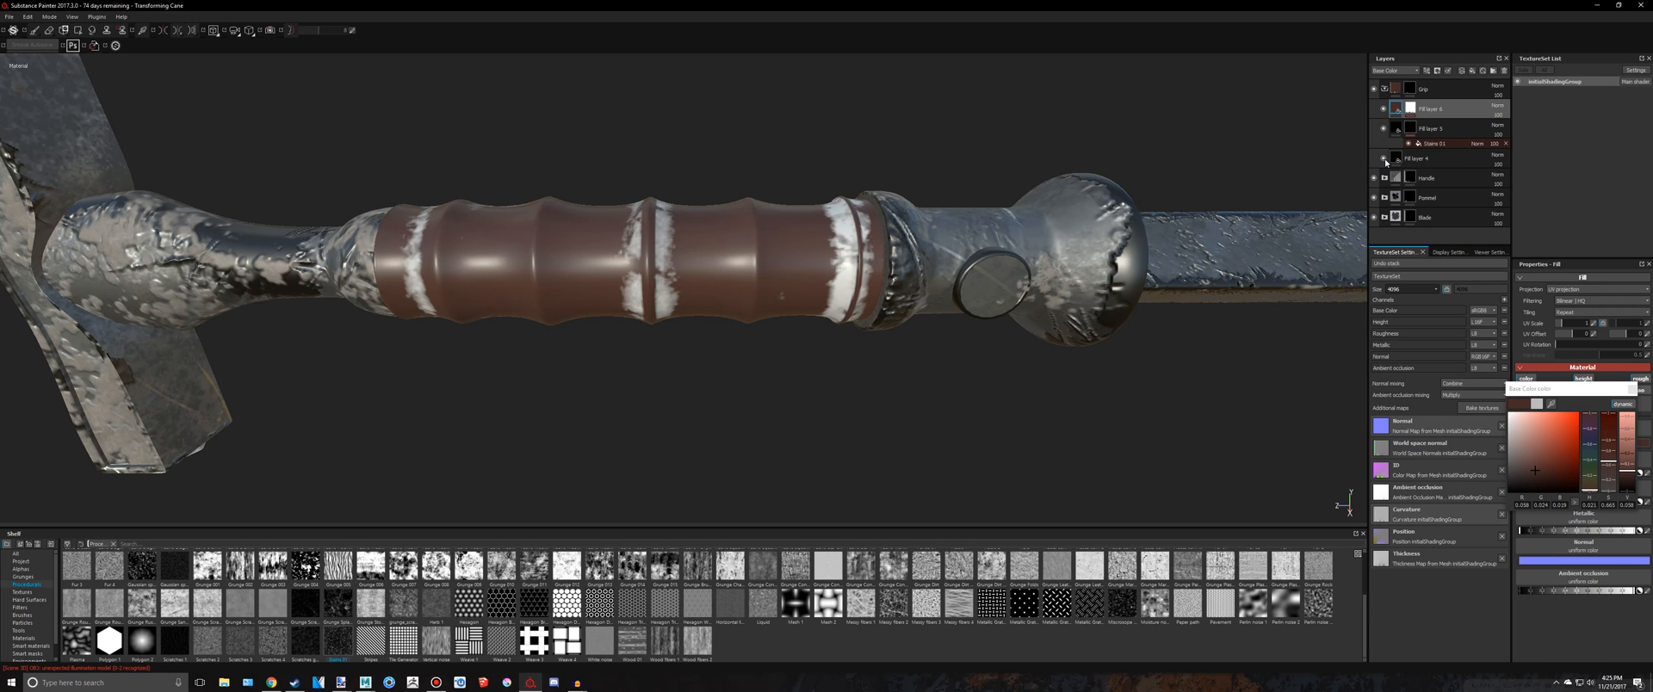
click(1383, 158)
scroll(639, 244, down, 10)
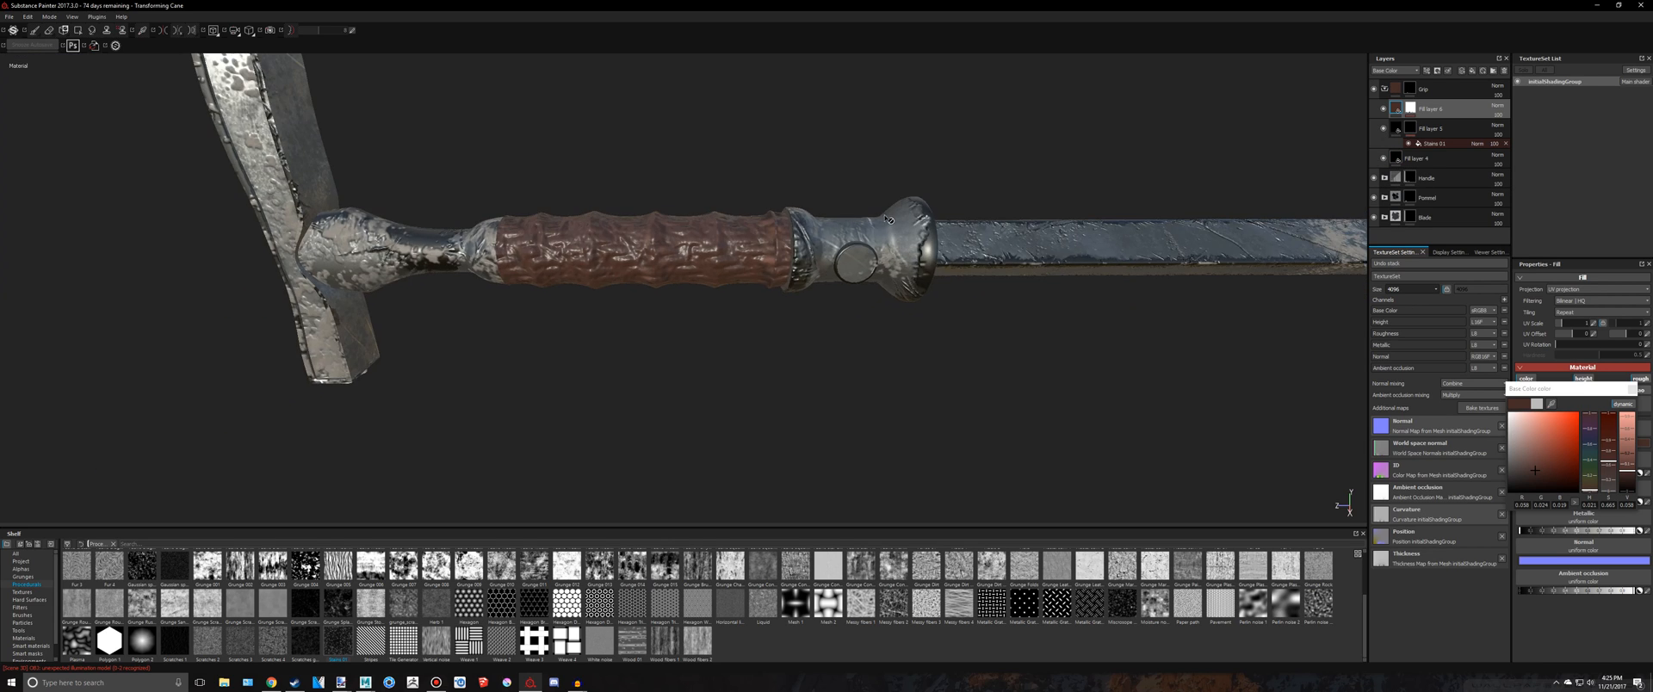
alt+drag(886, 155, 1012, 218)
scroll(1012, 217, up, 10)
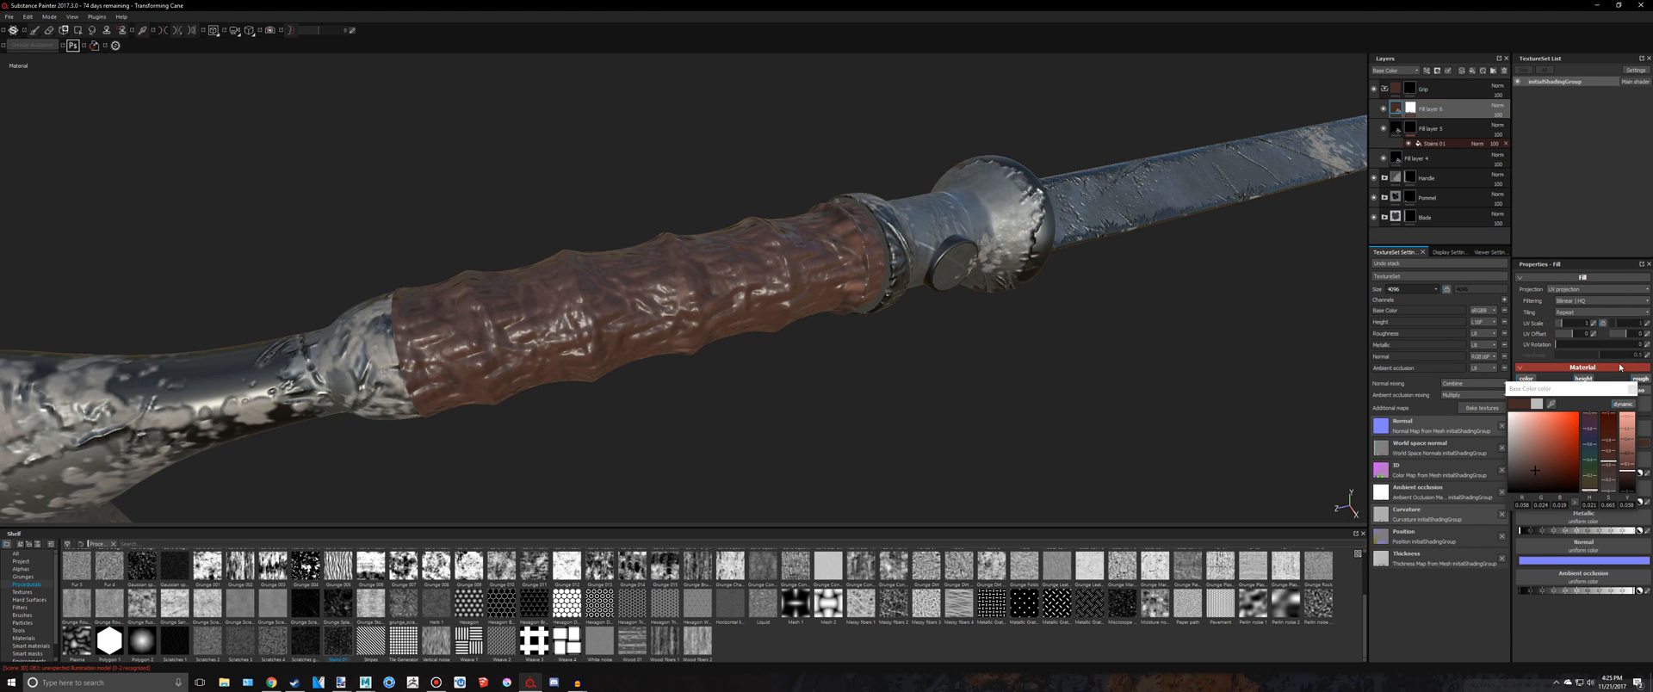
Close the color picker and adjust the wear contrast of the MG Metal Edge Wear generator on Fill layer 6
click(1632, 392)
click(1412, 114)
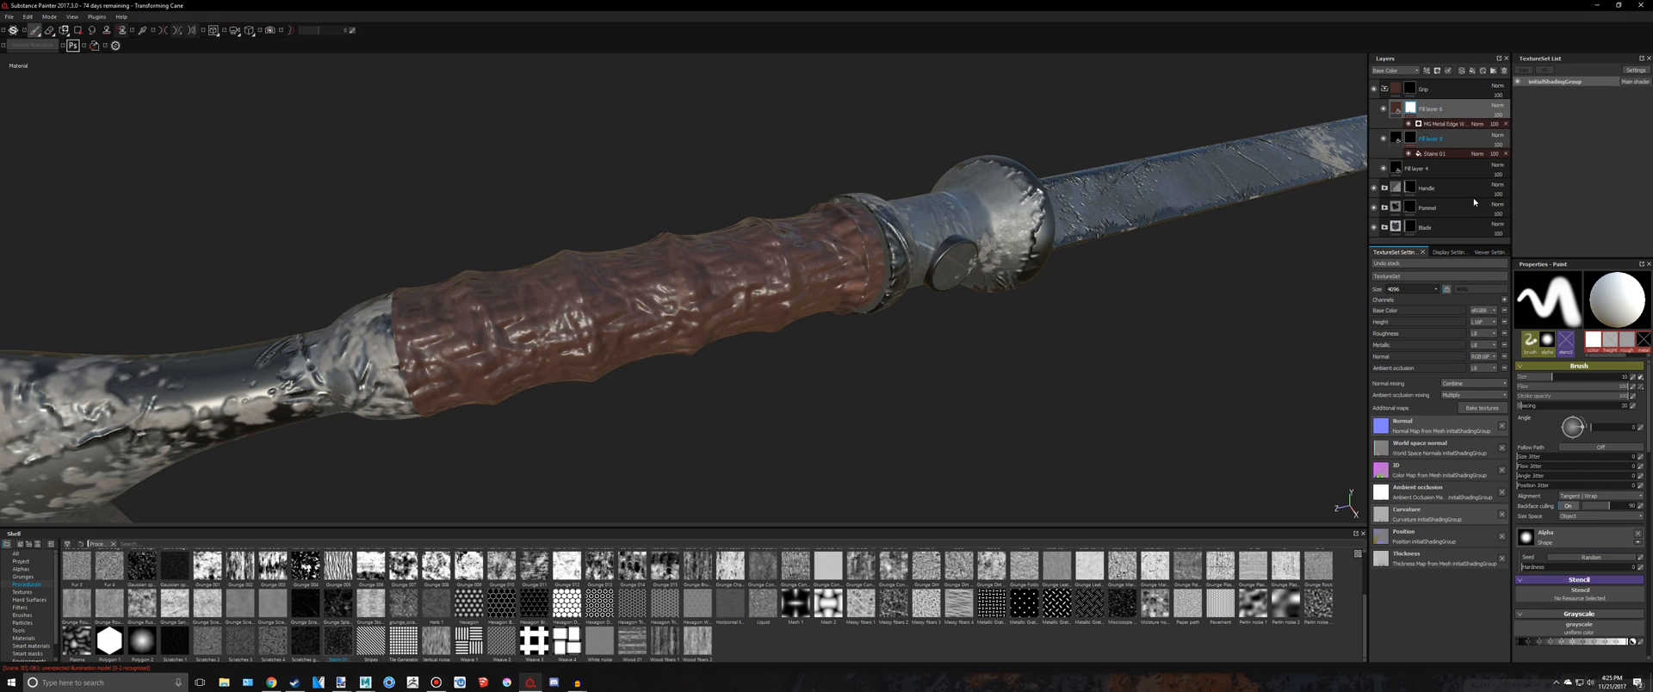
click(1443, 124)
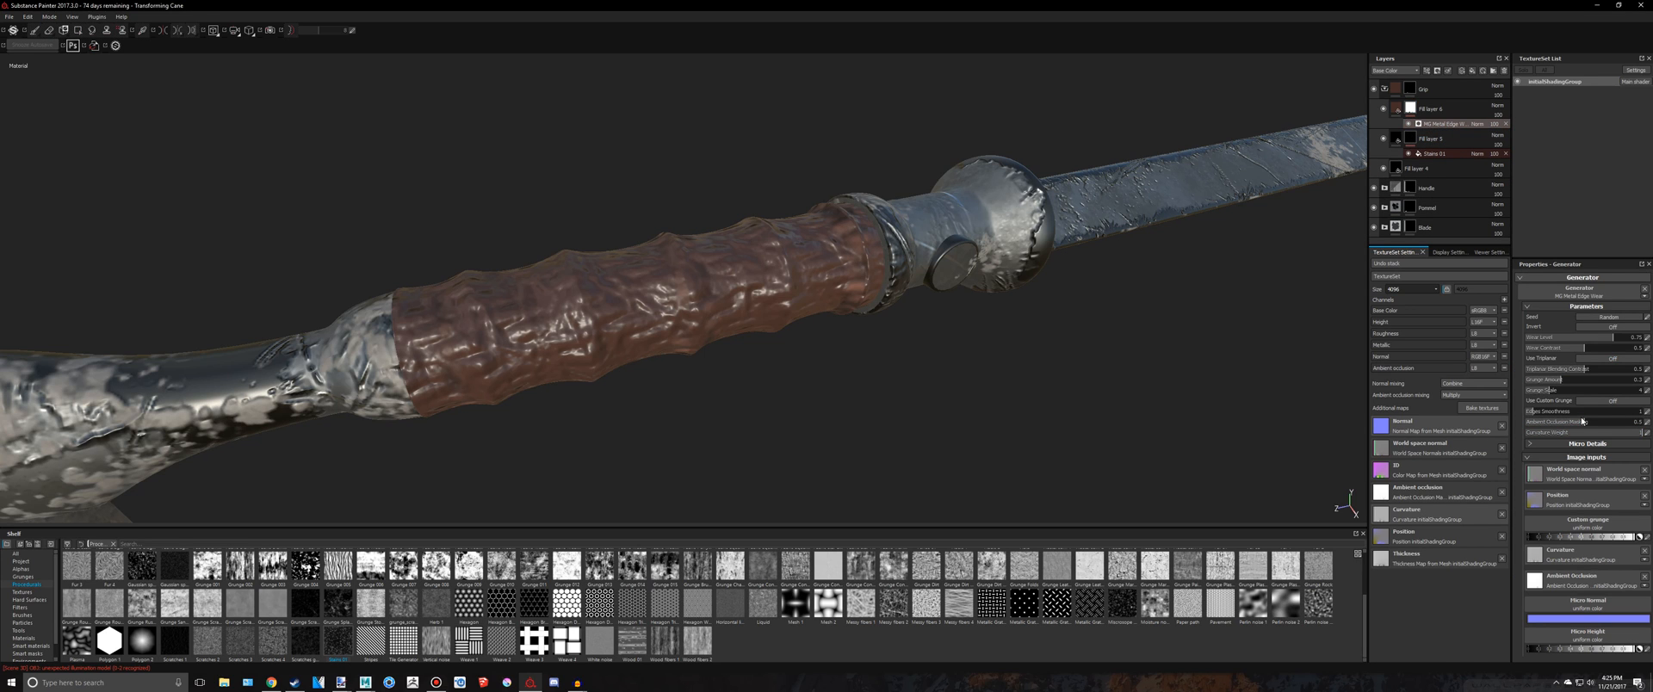
drag(1584, 345, 1637, 343)
mouse_move(869, 357)
alt+mouse_down()
mouse_move(967, 321)
mouse_move(892, 358)
alt+mouse_up()
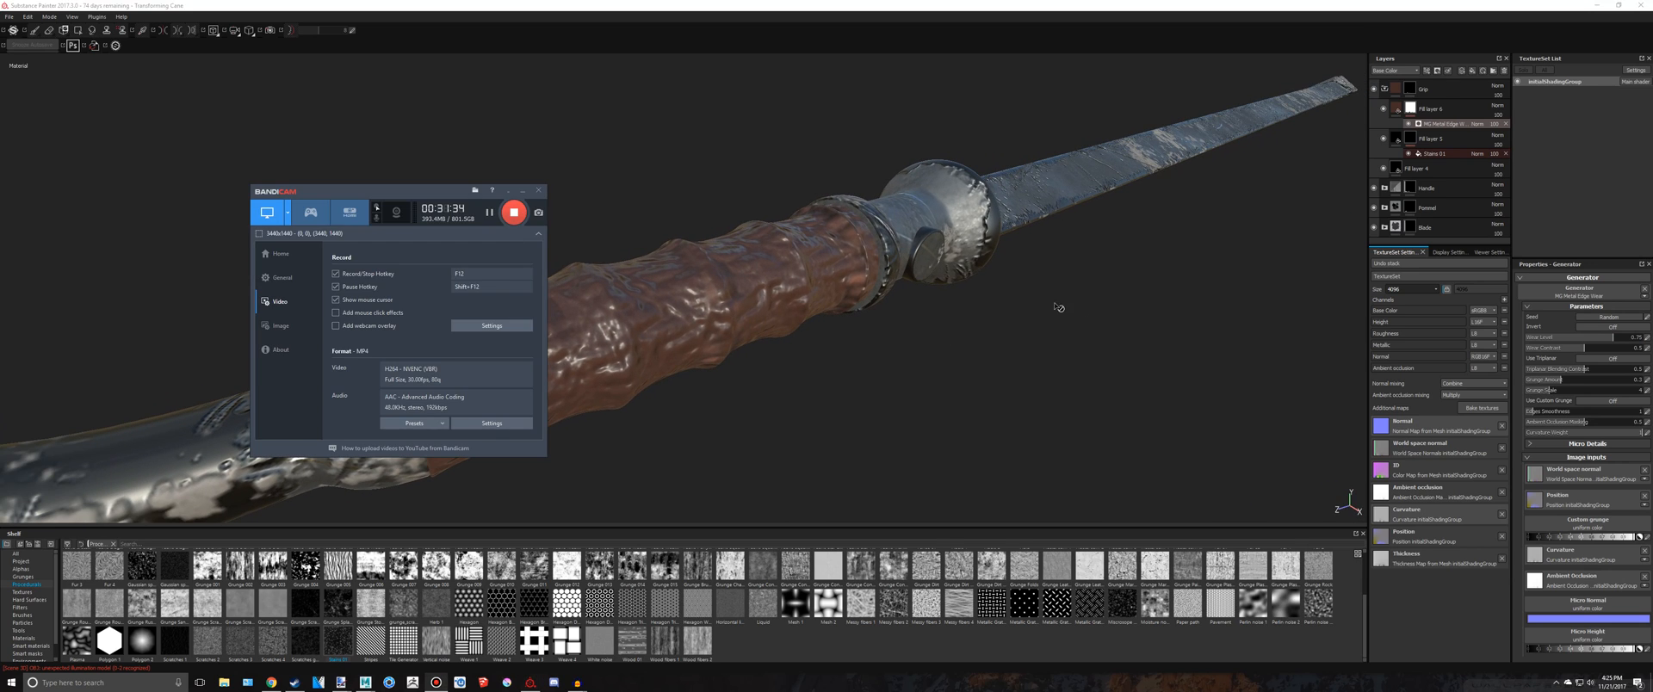
Collapse the Grip folder and examine the cane's head and handle metal from several sides
mouse_move(978, 317)
alt+mouse_down()
mouse_move(963, 306)
mouse_move(749, 376)
mouse_move(681, 226)
mouse_move(775, 224)
mouse_move(747, 245)
mouse_move(988, 373)
mouse_move(435, 181)
mouse_move(561, 271)
mouse_move(722, 206)
mouse_move(662, 189)
alt+mouse_up()
click(1384, 89)
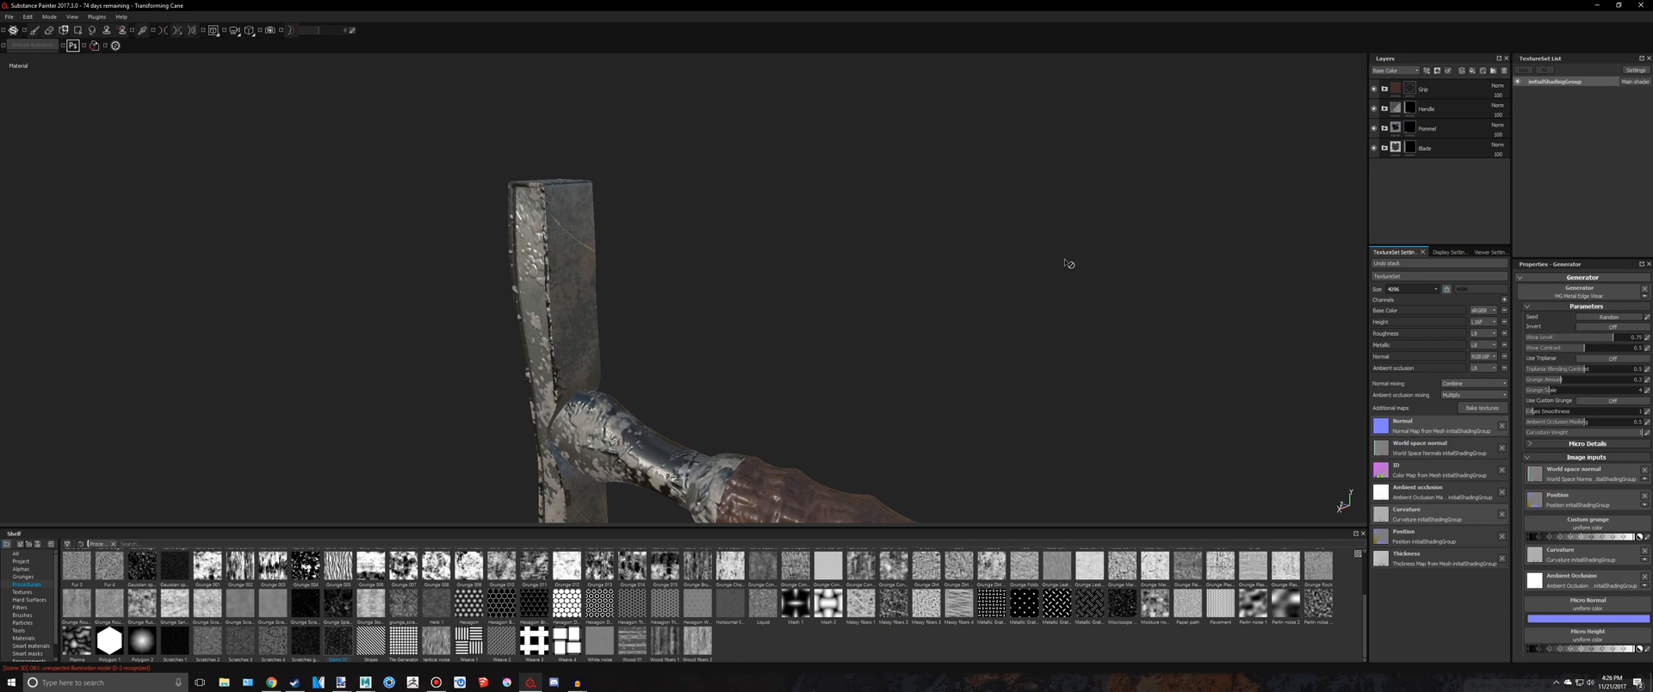
scroll(936, 301, down, 3)
scroll(932, 298, down, 3)
alt+drag(929, 295, 1649, 291)
scroll(618, 245, up, 5)
alt+drag(581, 279, 640, 229)
alt+middle_drag(640, 229, 570, 232)
scroll(668, 236, down, 3)
scroll(841, 218, down, 4)
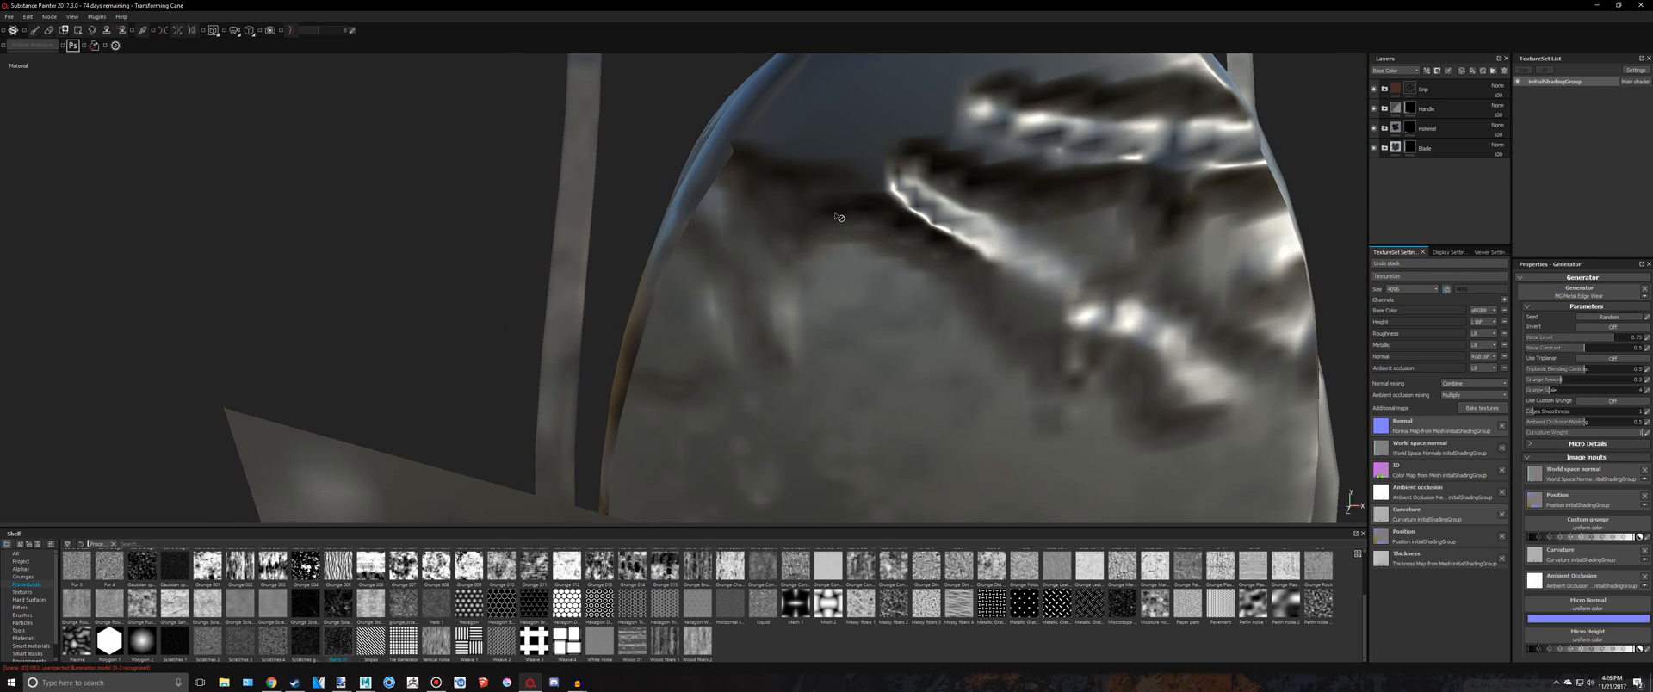
scroll(848, 215, down, 6)
alt+drag(551, 198, 981, 160)
Add a fill layer and move it into the Handle folder above Steel Rust Surface
click(1384, 109)
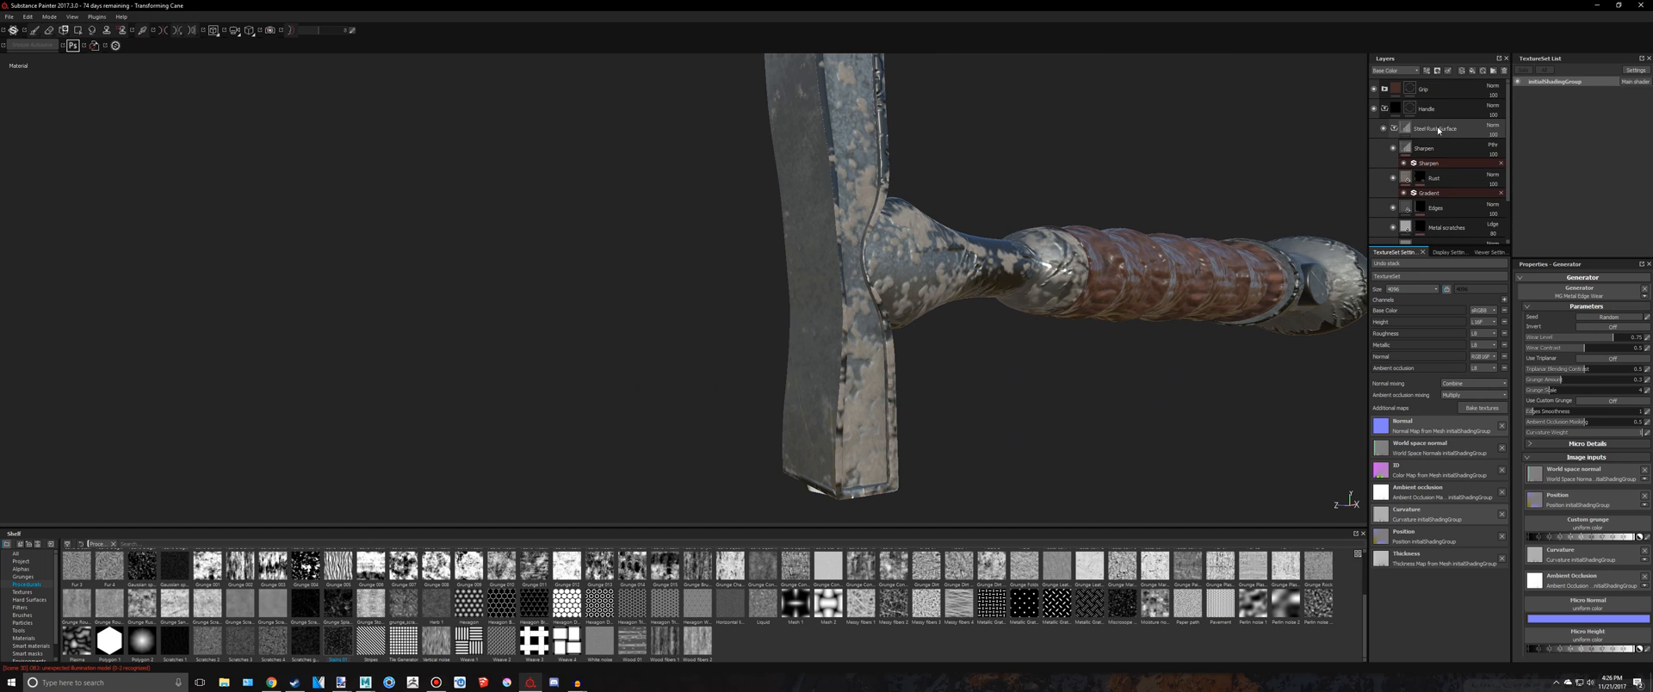
click(1394, 128)
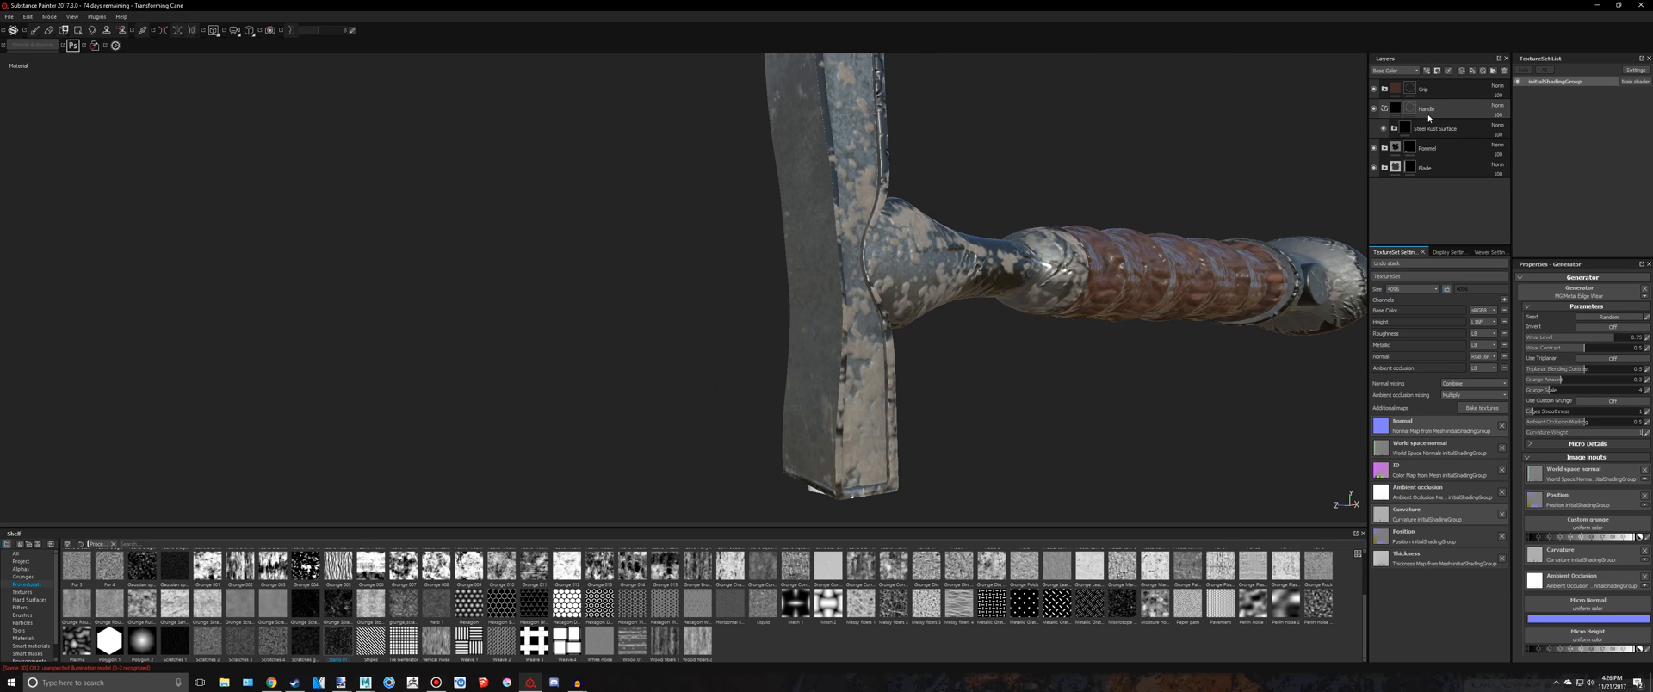
click(1472, 72)
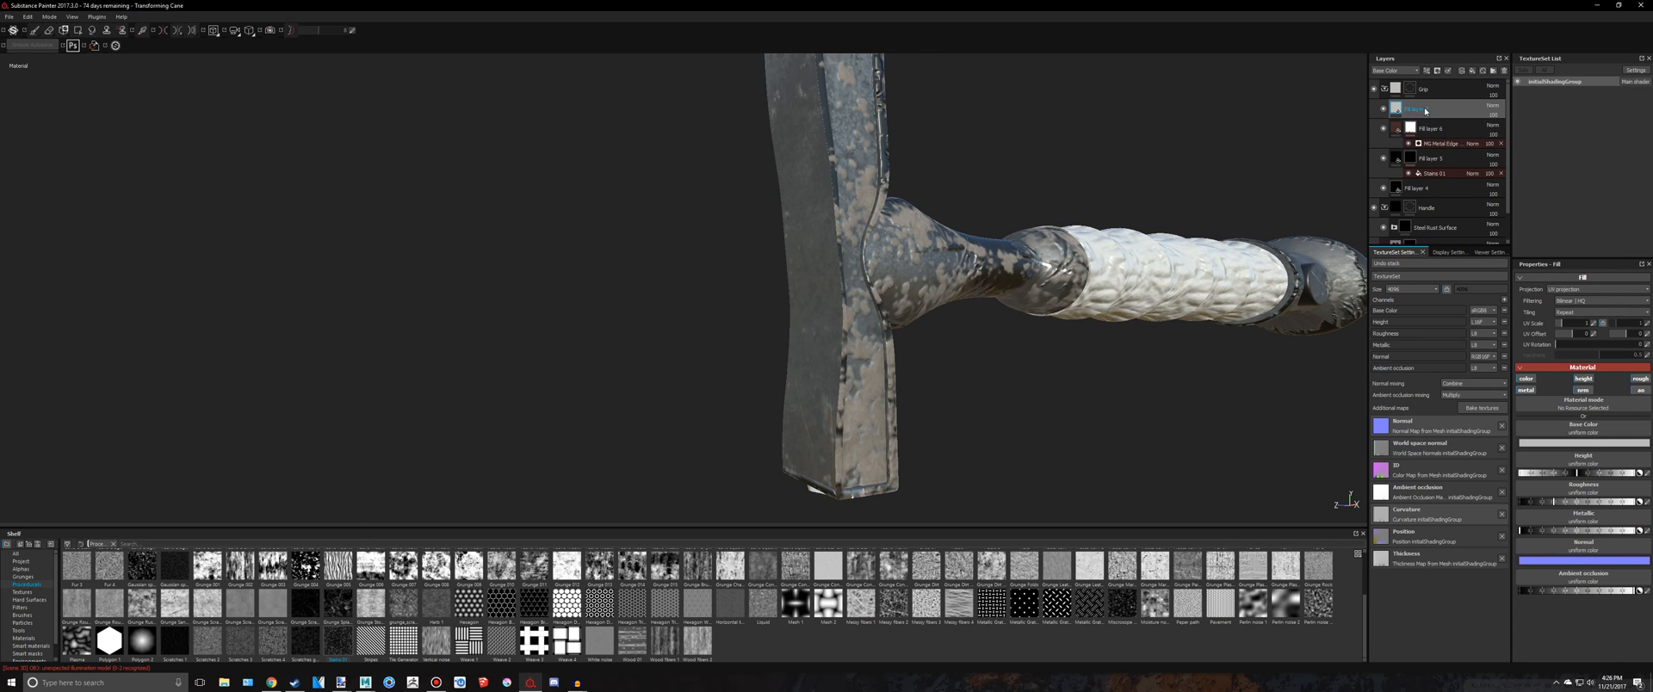
drag(1425, 112, 1443, 213)
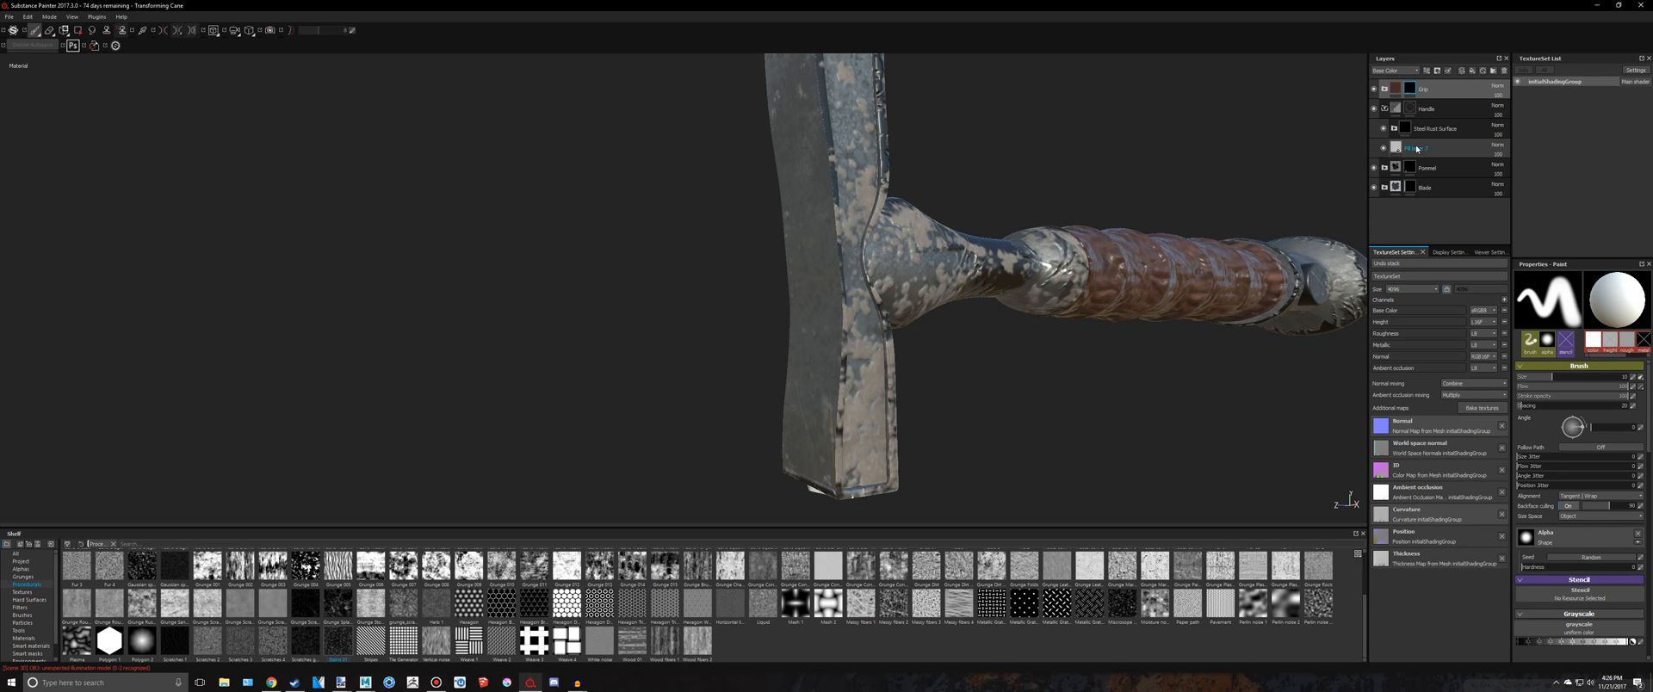
drag(1420, 149, 1429, 121)
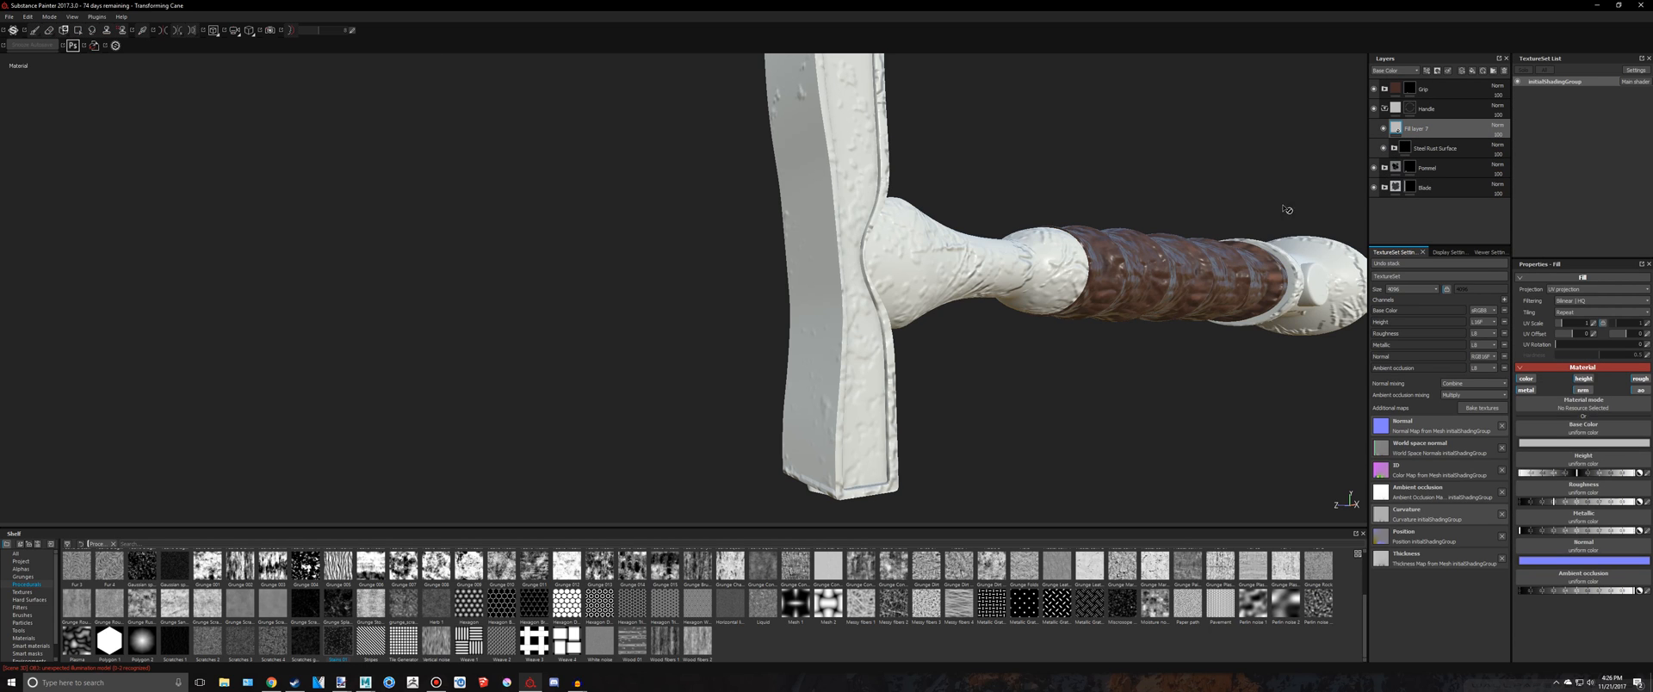
Give Fill layer 7 in the Handle folder a black mask
scroll(1072, 291, down, 6)
scroll(1065, 283, up, 4)
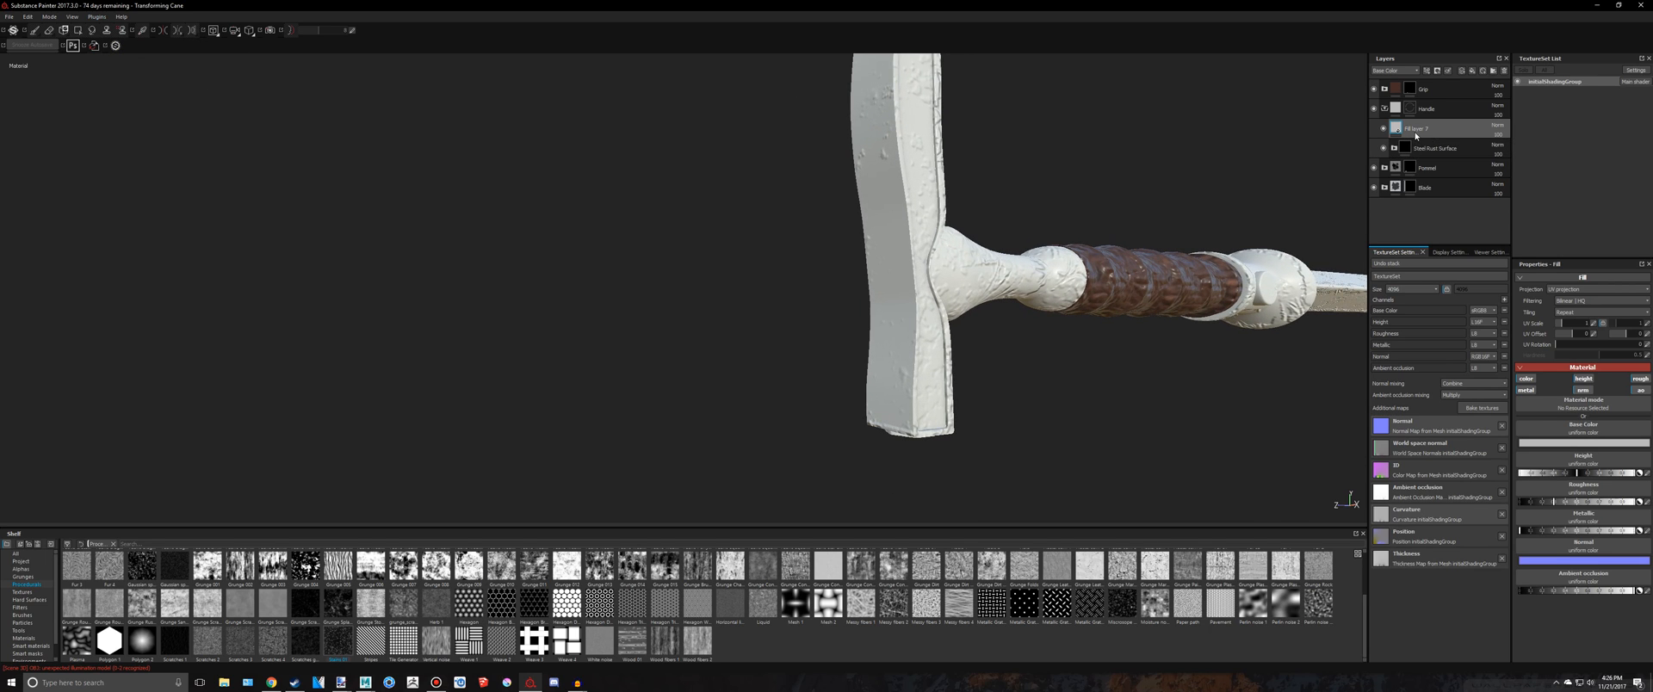
right_click(1415, 128)
right_click(1419, 129)
click(1443, 142)
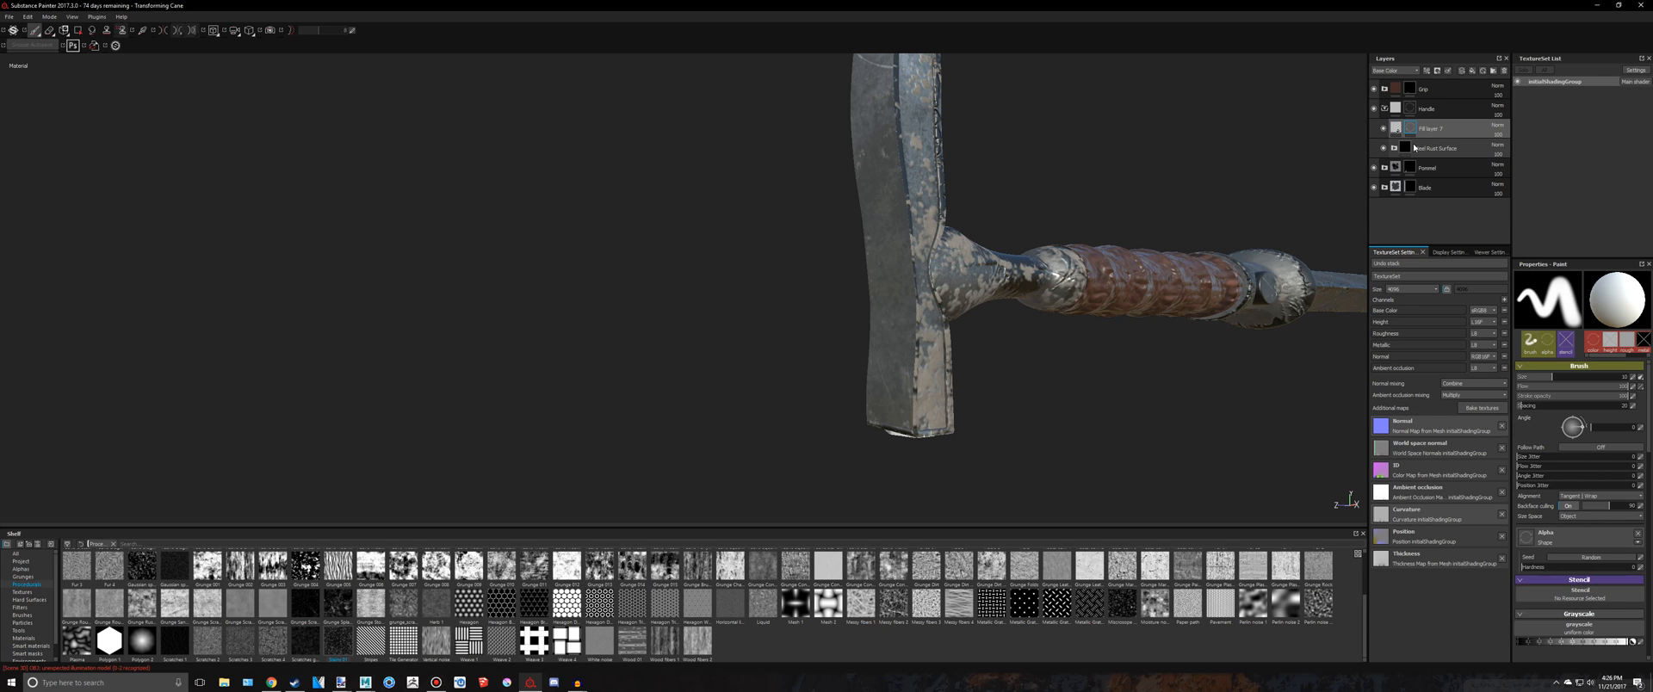
Reveal Fill layer 7 on the cane head, neck, collar and rounded end piece with Polygon Fill, and return to the paint brush
click(81, 33)
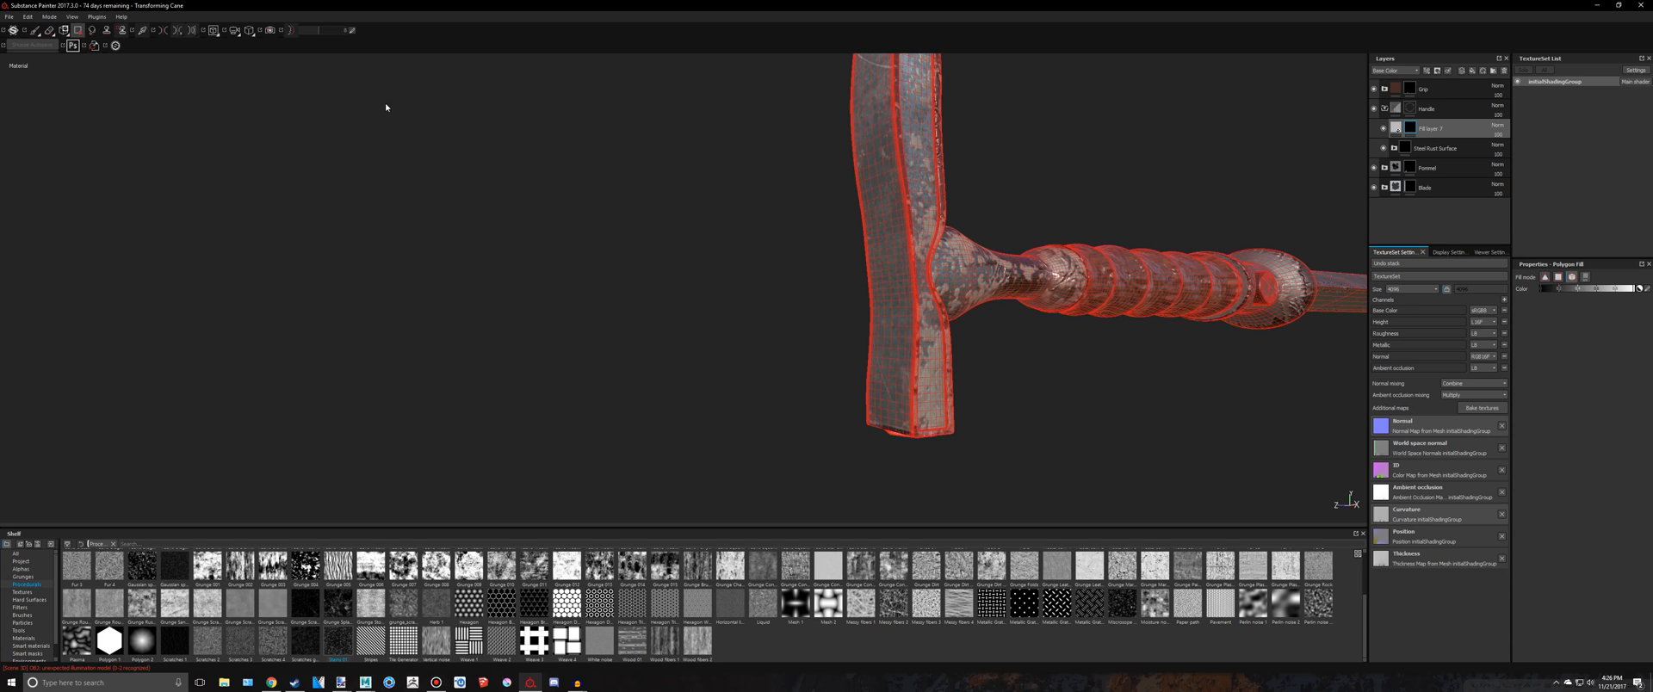
click(877, 185)
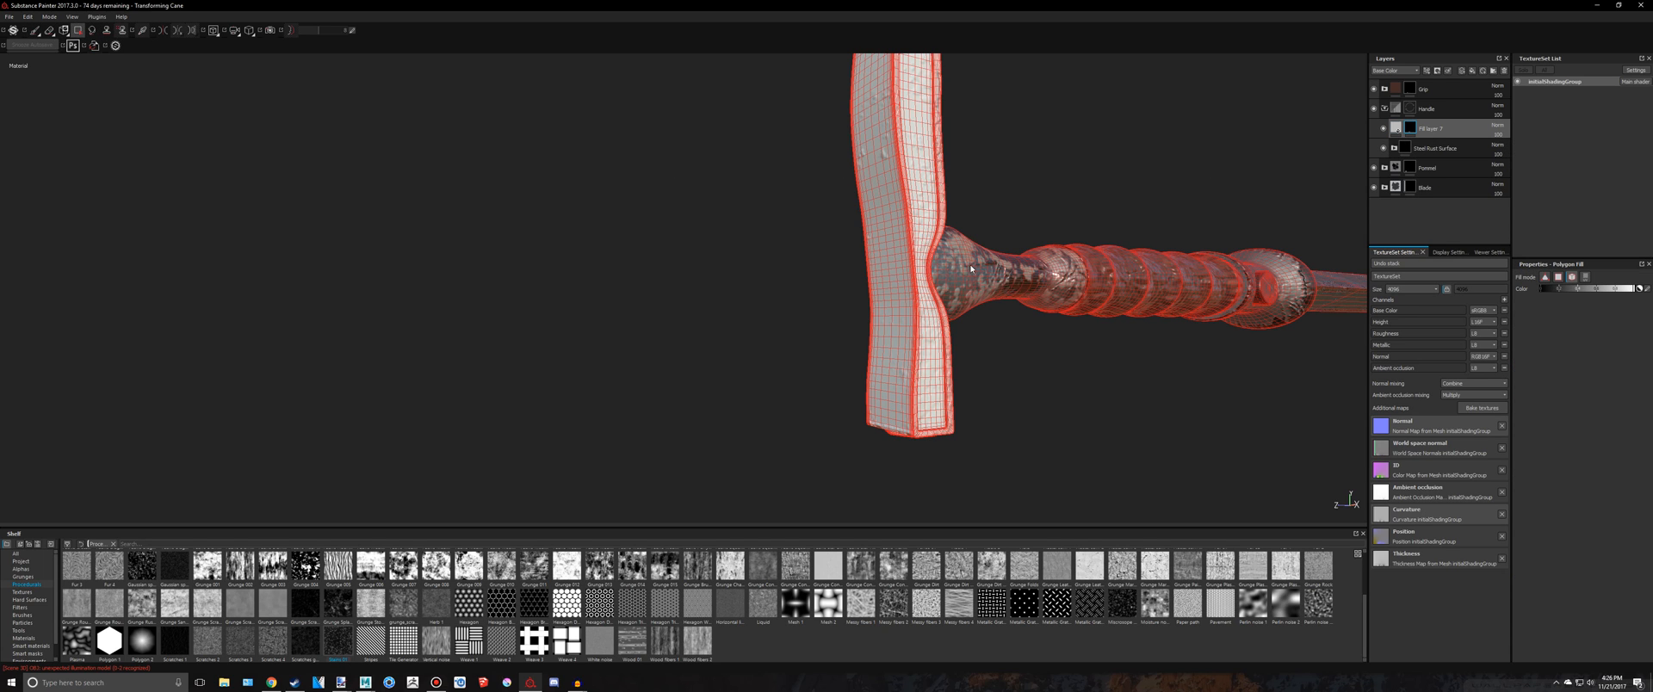
click(971, 268)
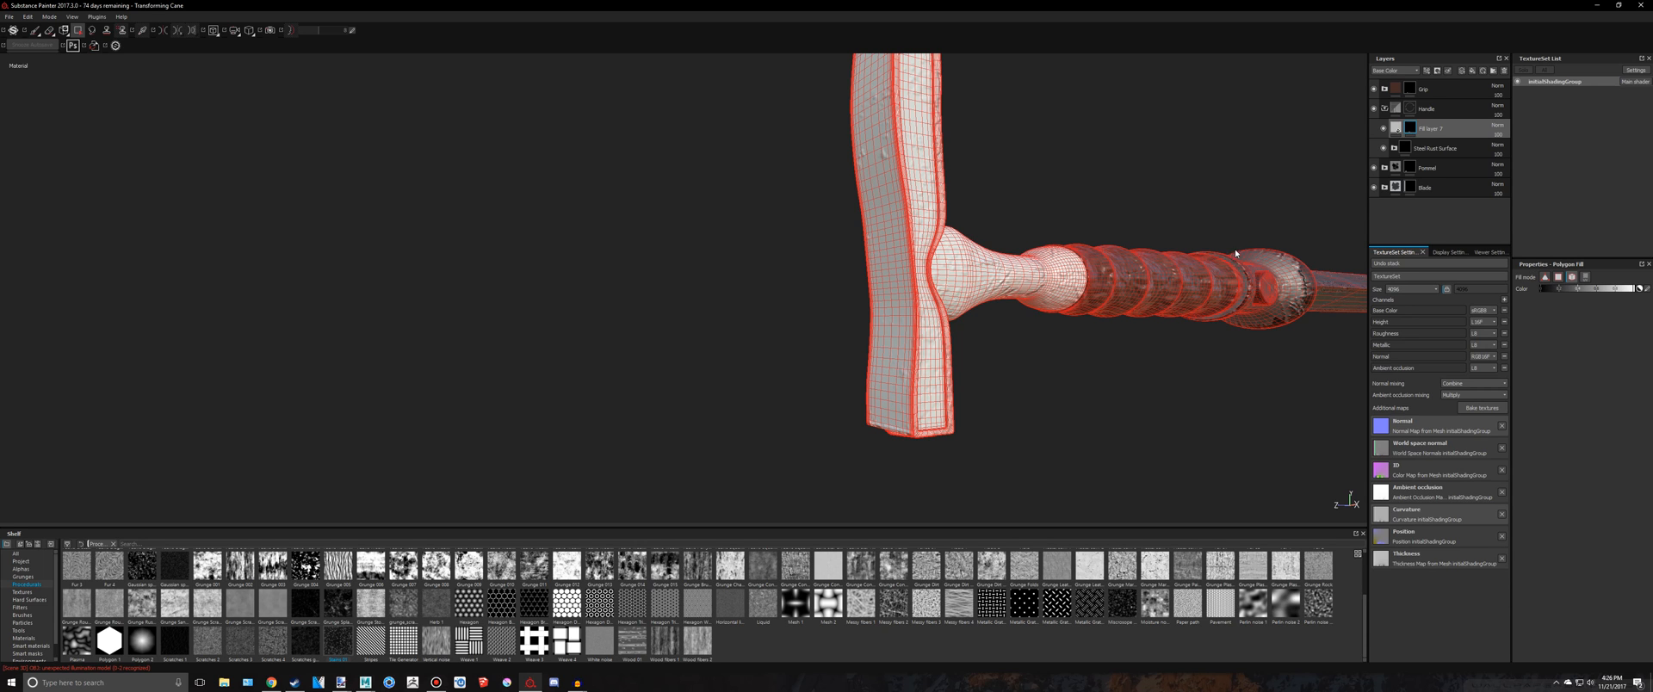
middle_drag(1235, 254, 1070, 256)
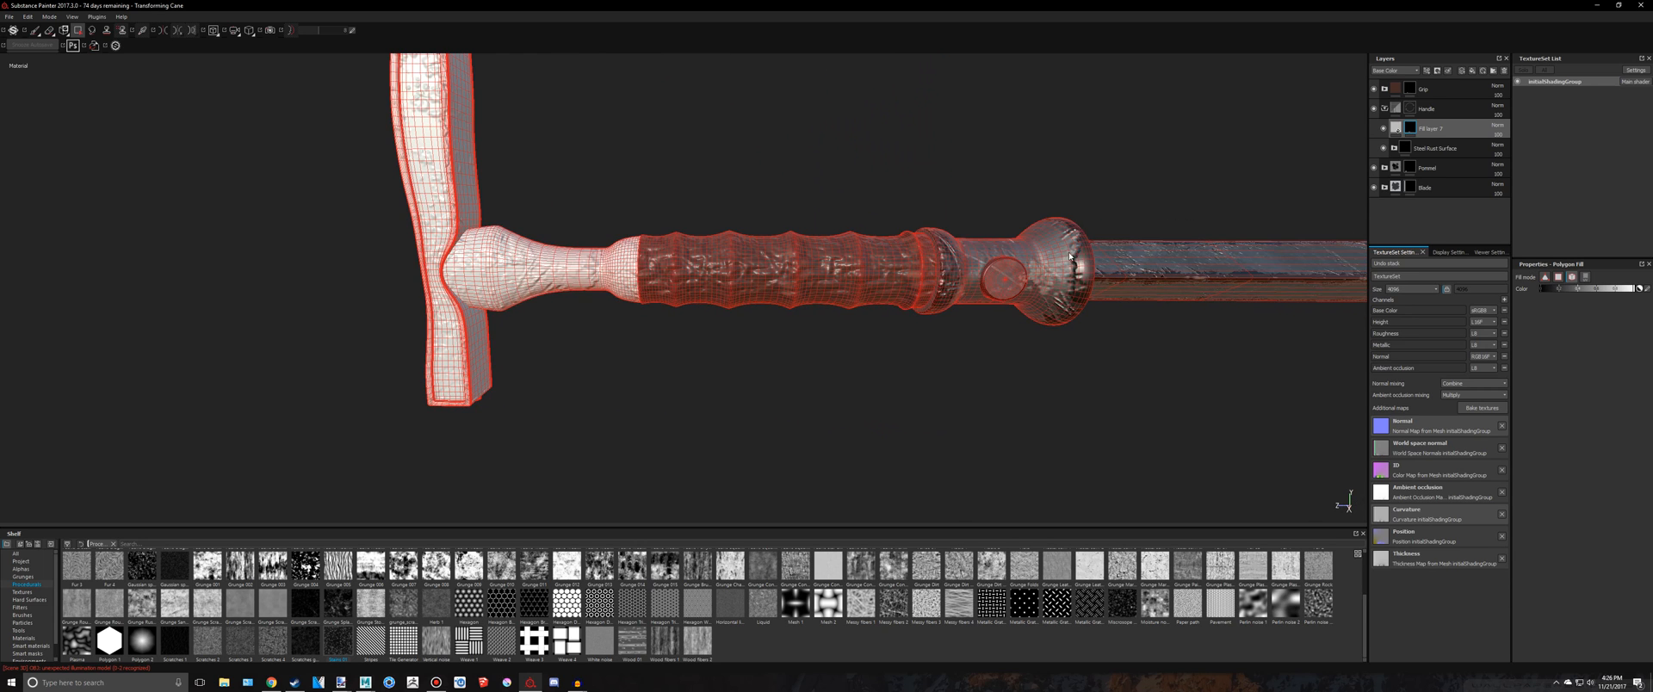
click(1070, 256)
click(1010, 296)
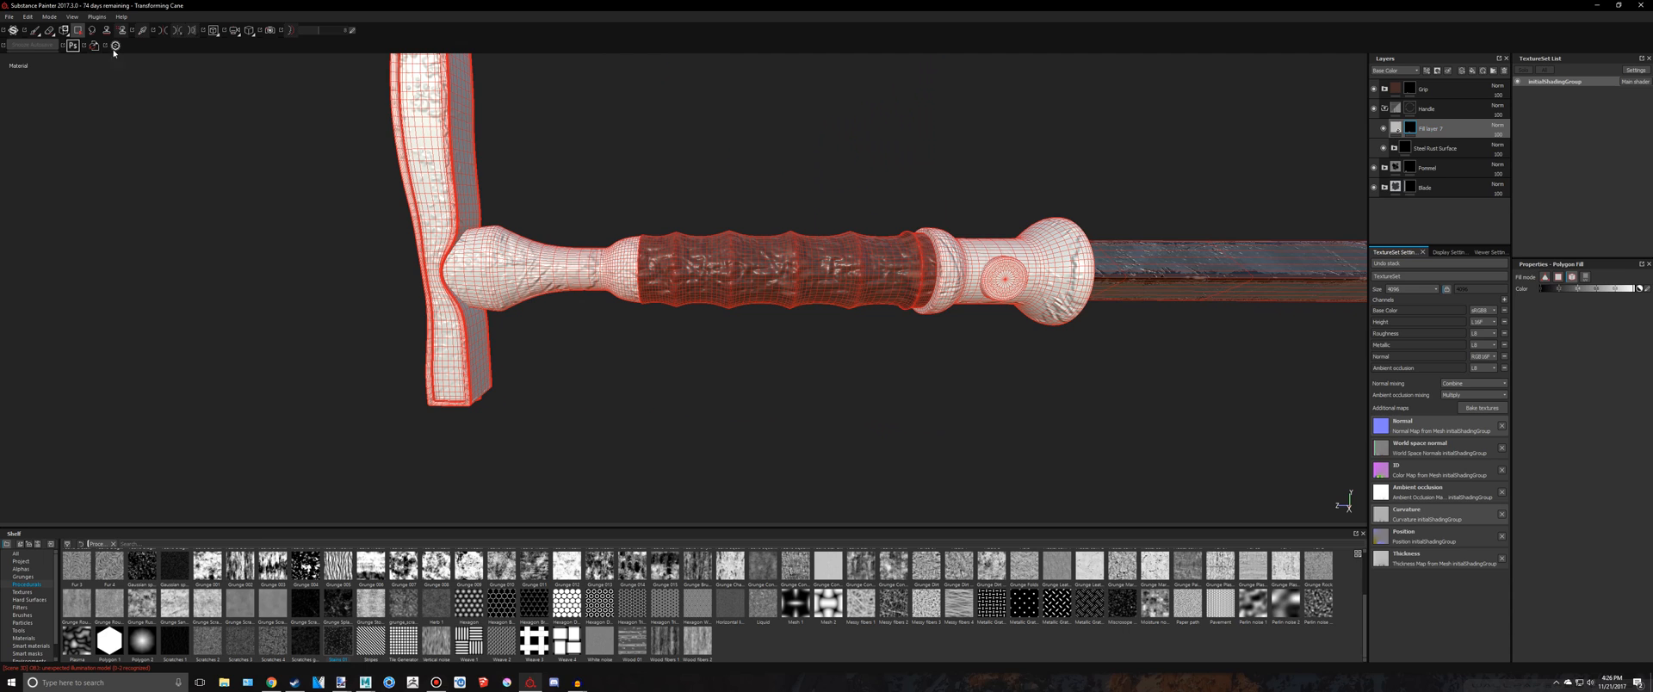
click(34, 30)
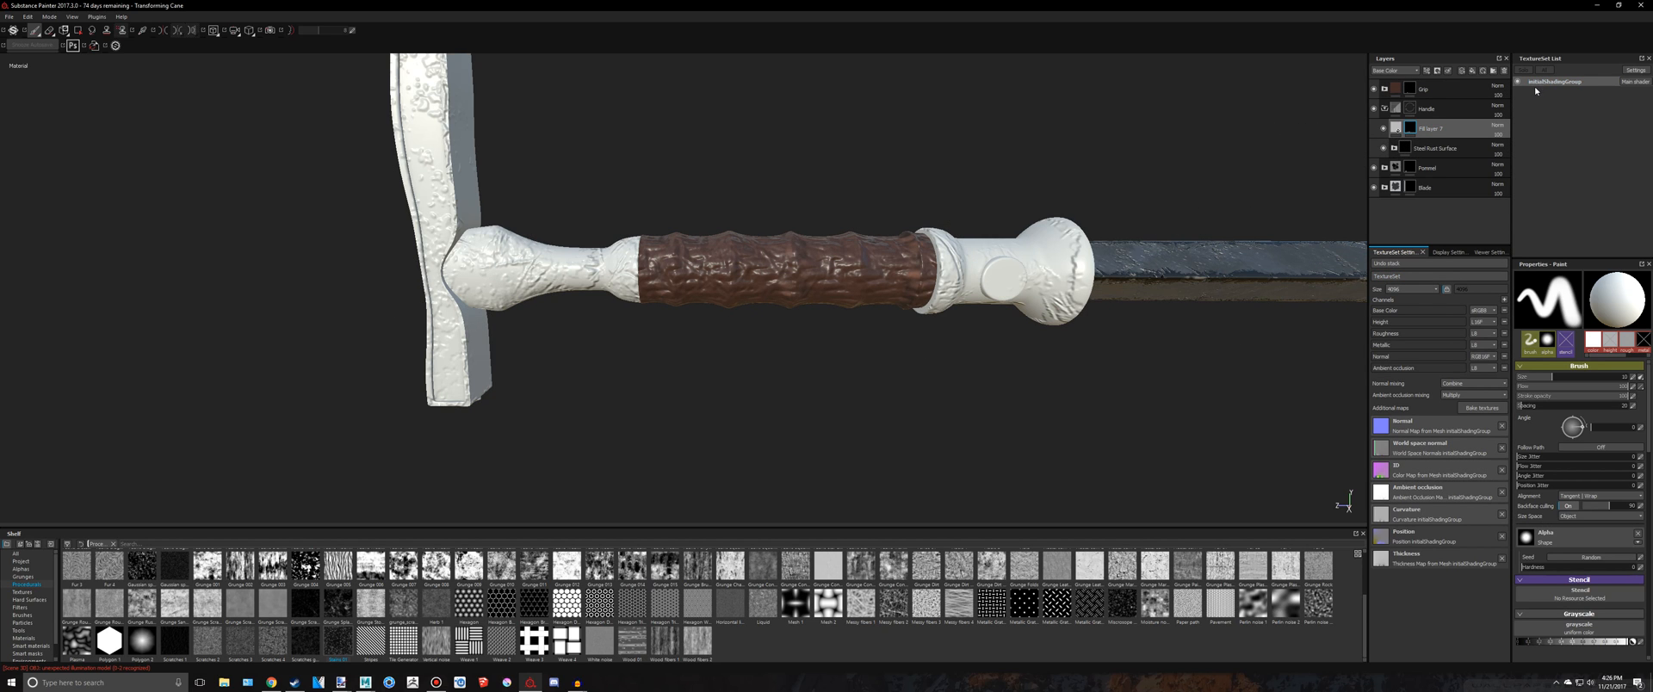
click(435, 682)
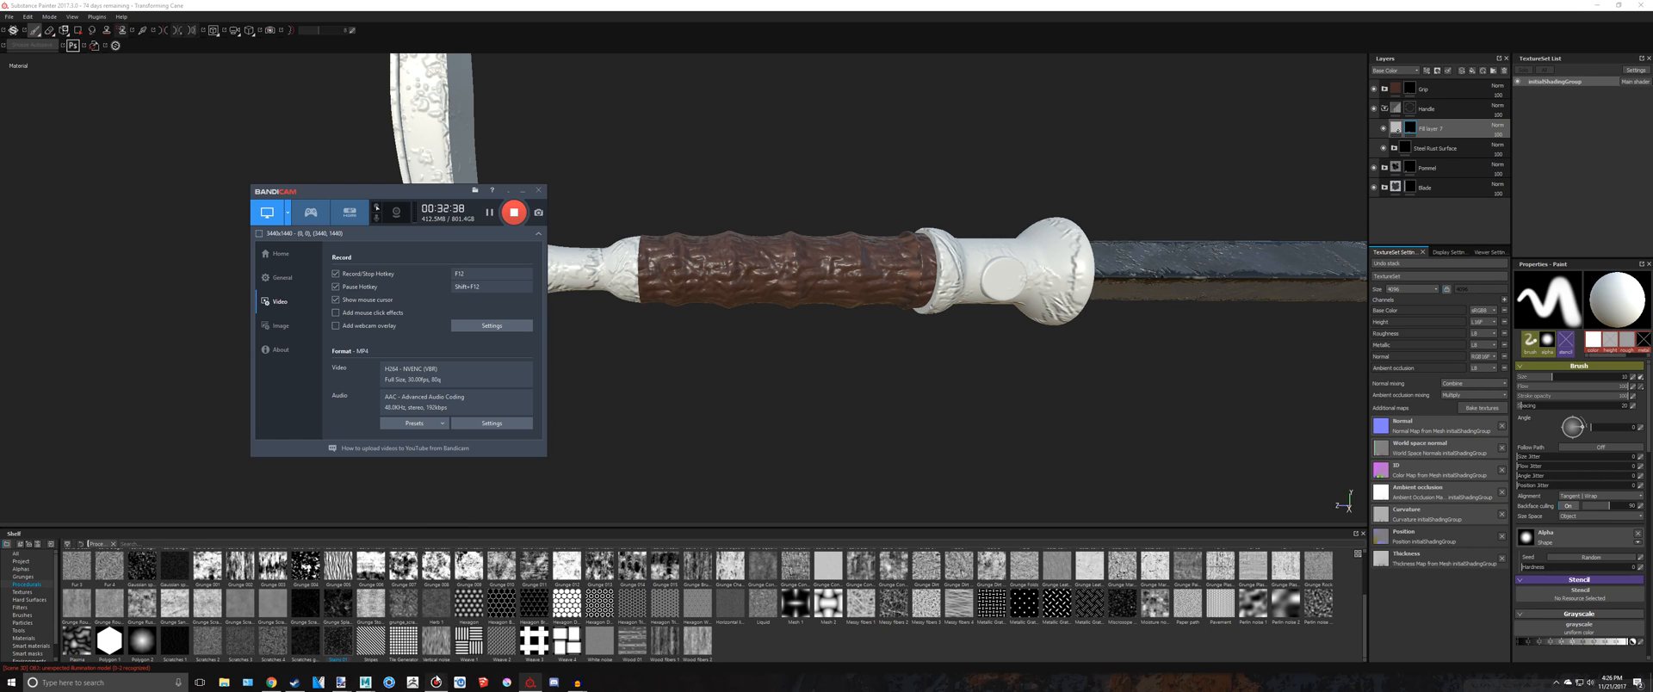
drag(370, 190, 423, 236)
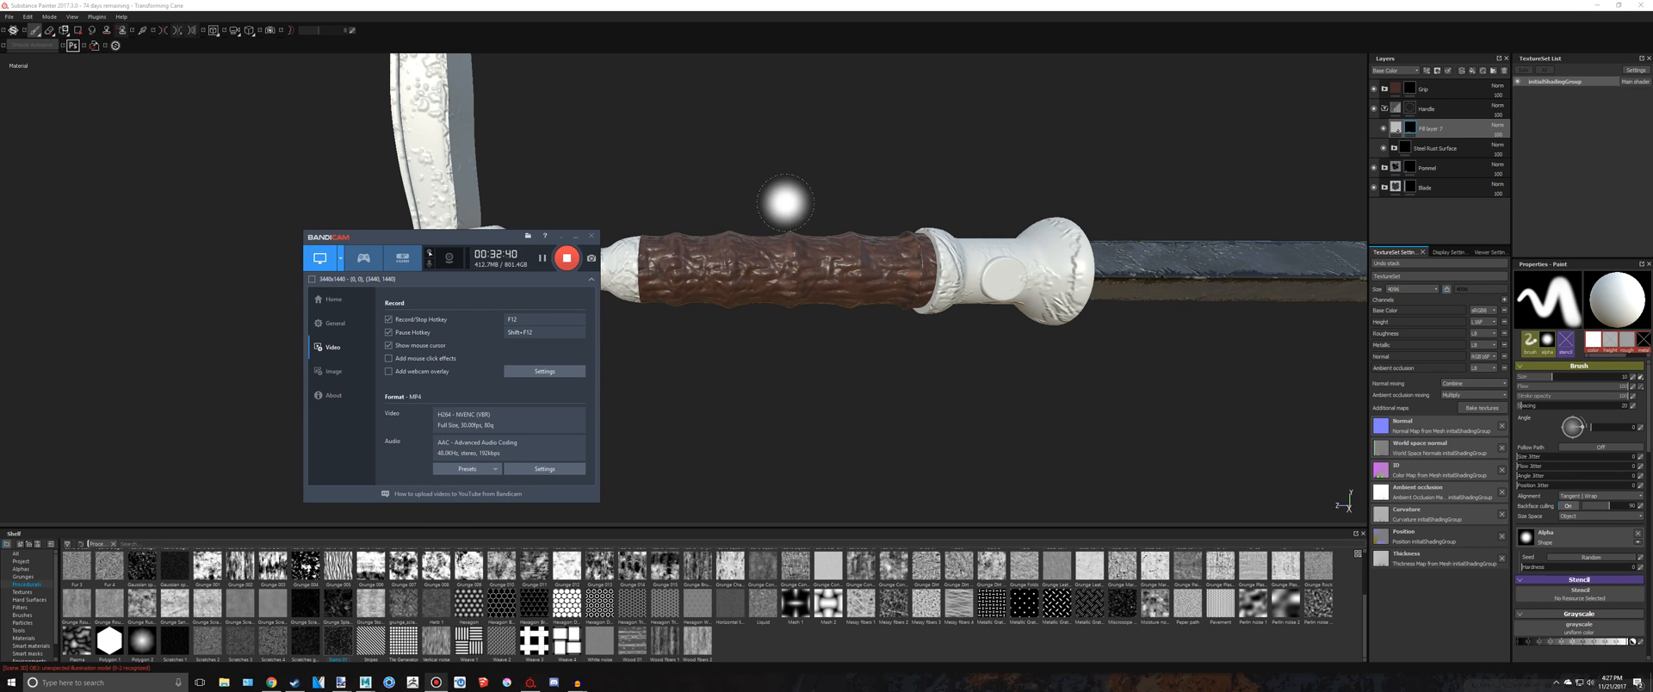
alt+middle_drag(747, 247, 949, 264)
mouse_move(657, 262)
alt+mouse_down()
mouse_move(959, 298)
mouse_move(885, 311)
alt+mouse_up()
scroll(885, 311, up, 2)
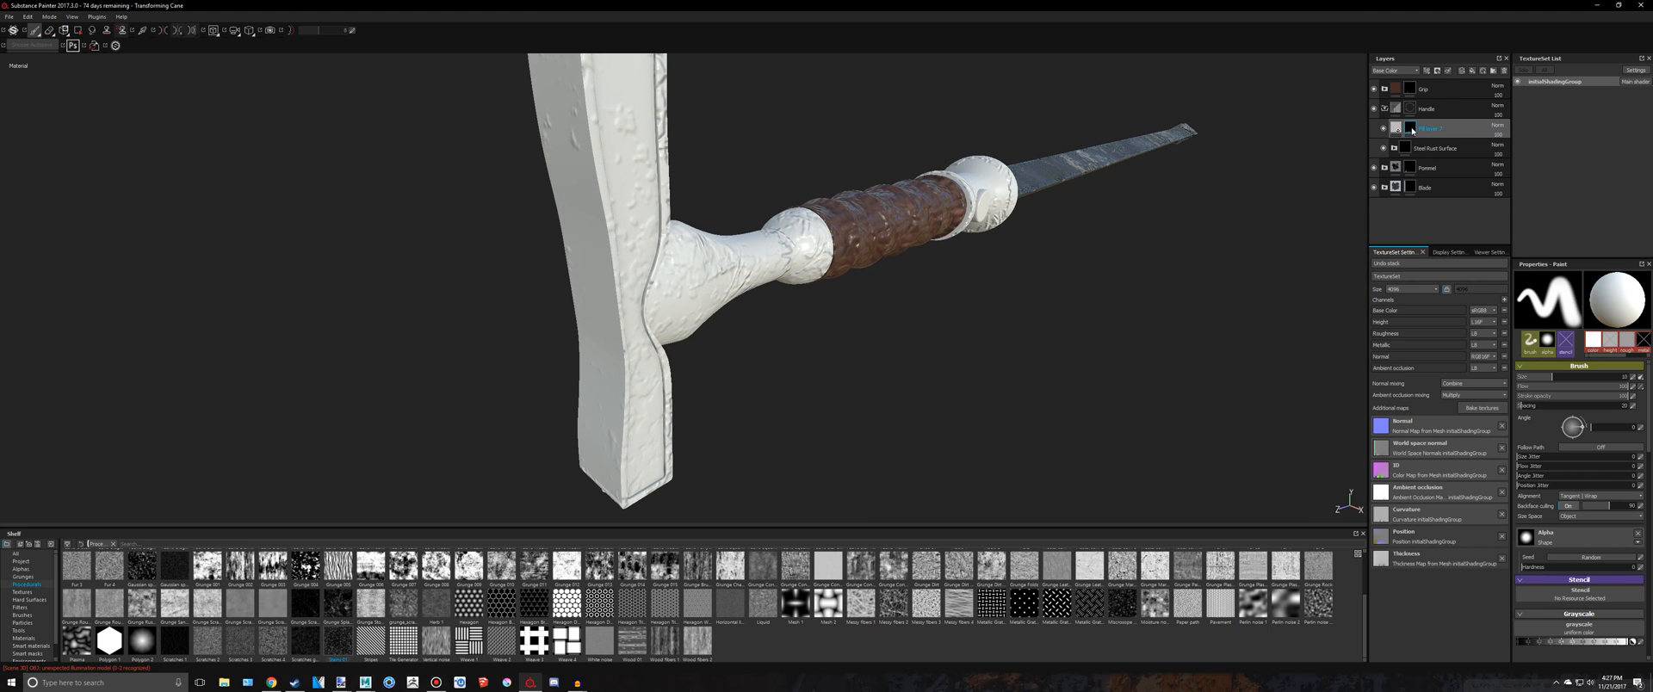
Add a fill effect to Fill layer 7's mask and assign the Grunge Scratches Rough texture to it
right_click(1425, 129)
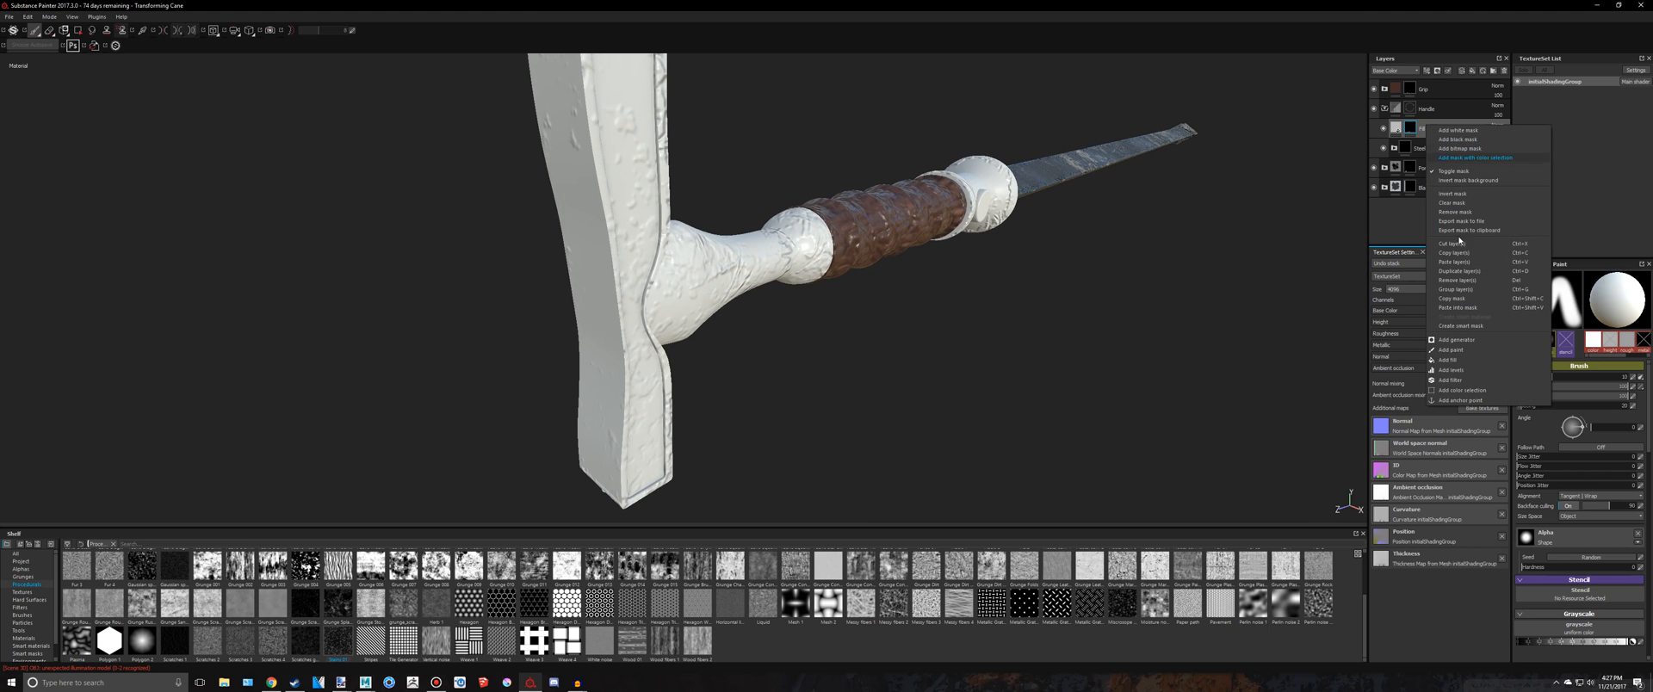
click(1452, 362)
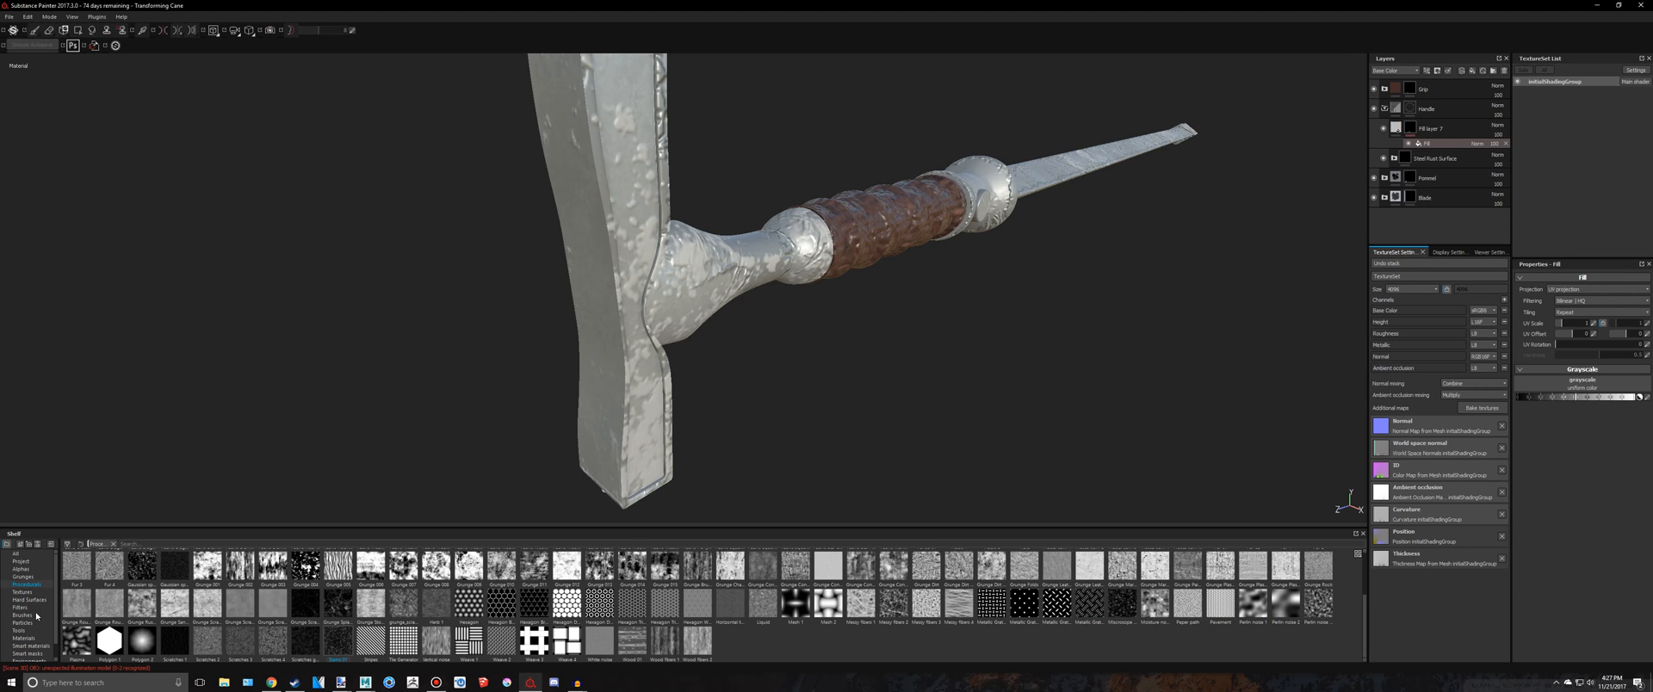
click(23, 577)
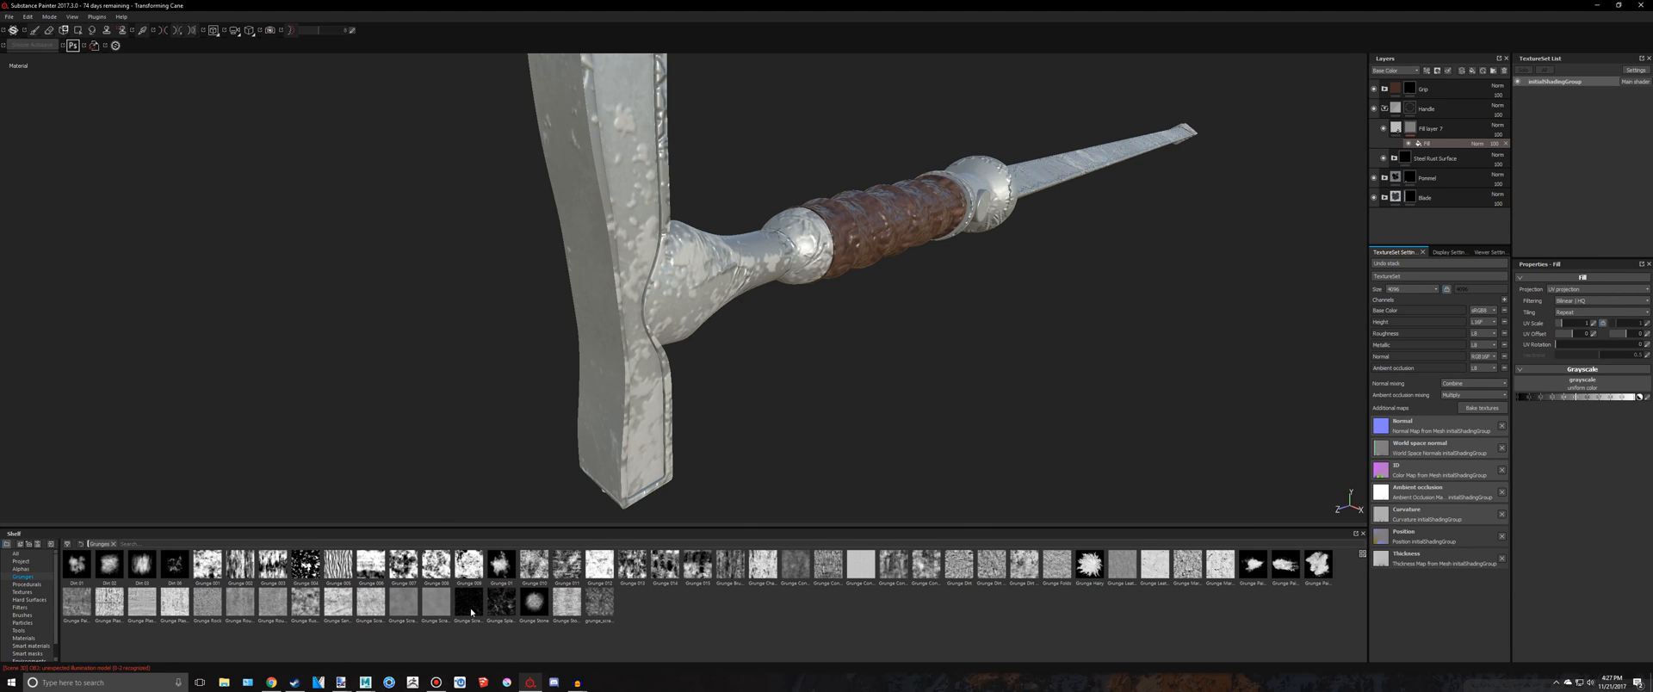
drag(468, 603, 1619, 385)
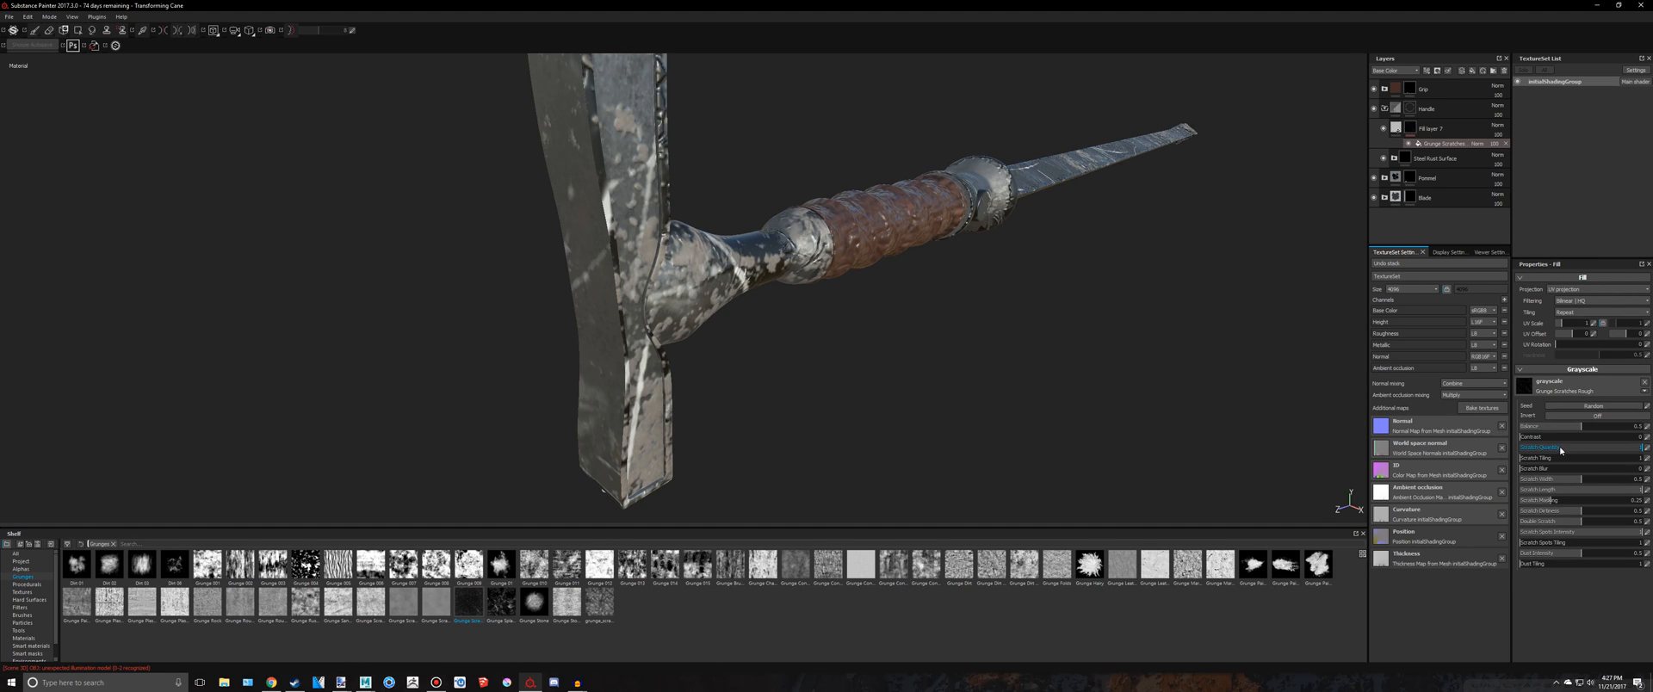
Lower the height of Fill layer 7 slightly to engrave the scratches, and reselect the scratches fill in its mask
click(1411, 128)
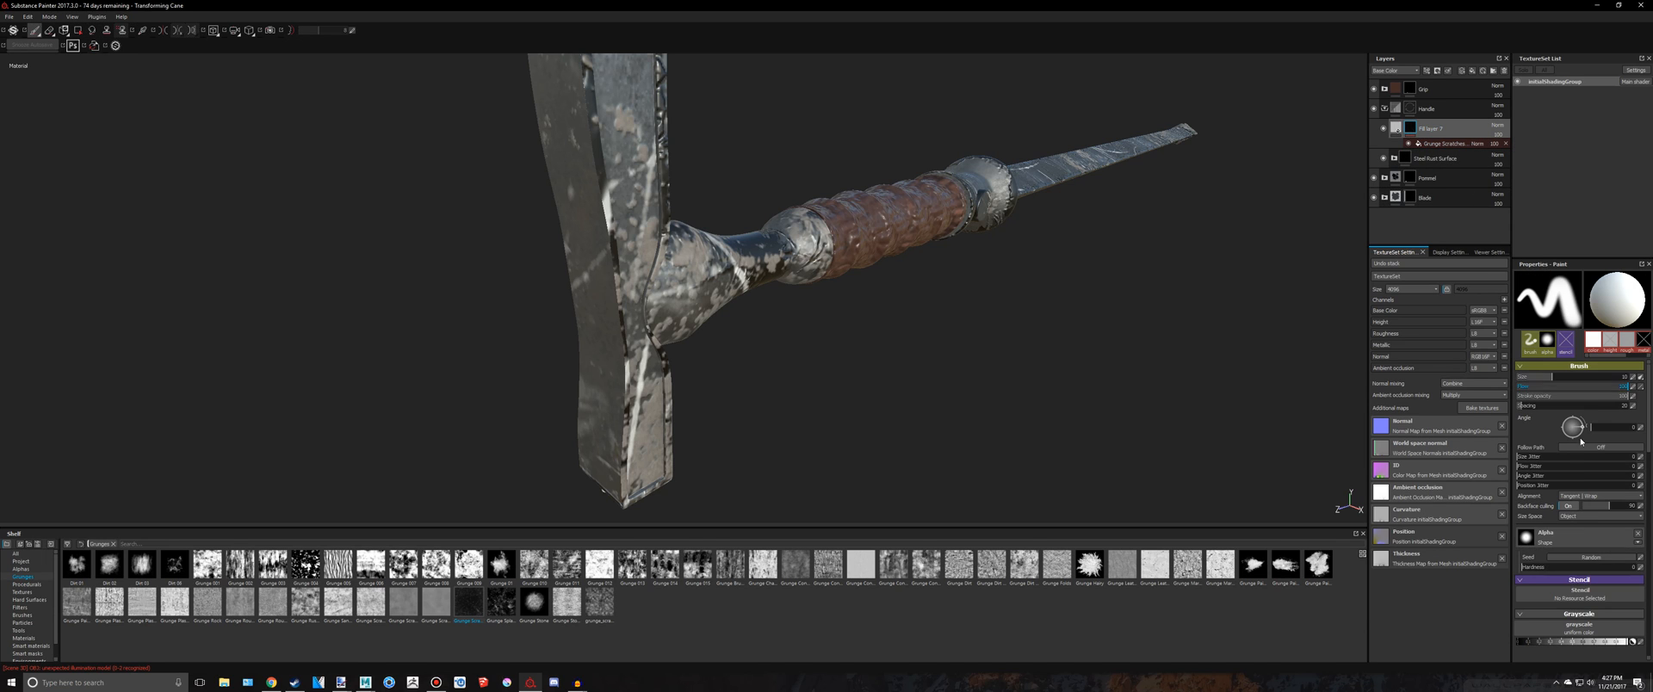
click(1396, 128)
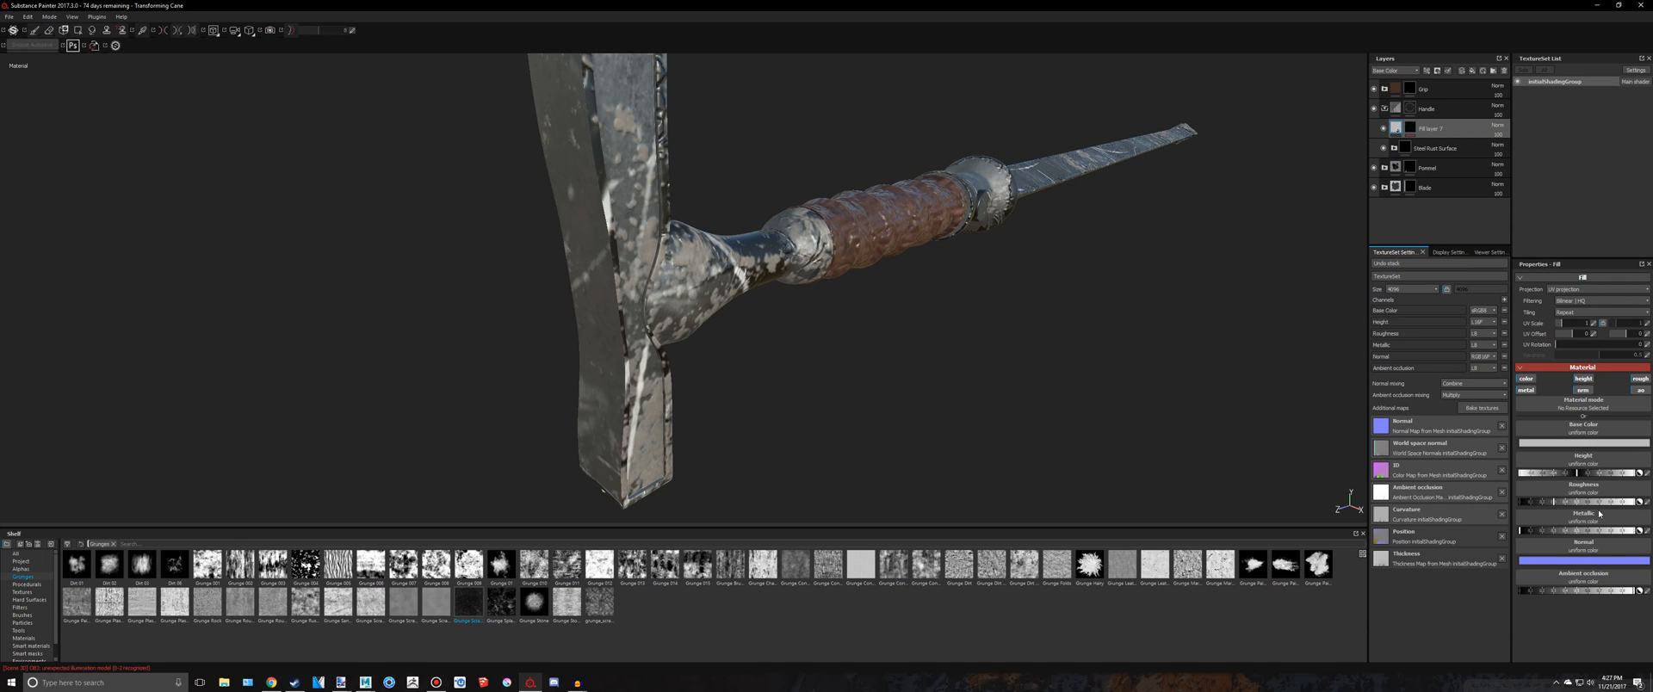
click(1570, 473)
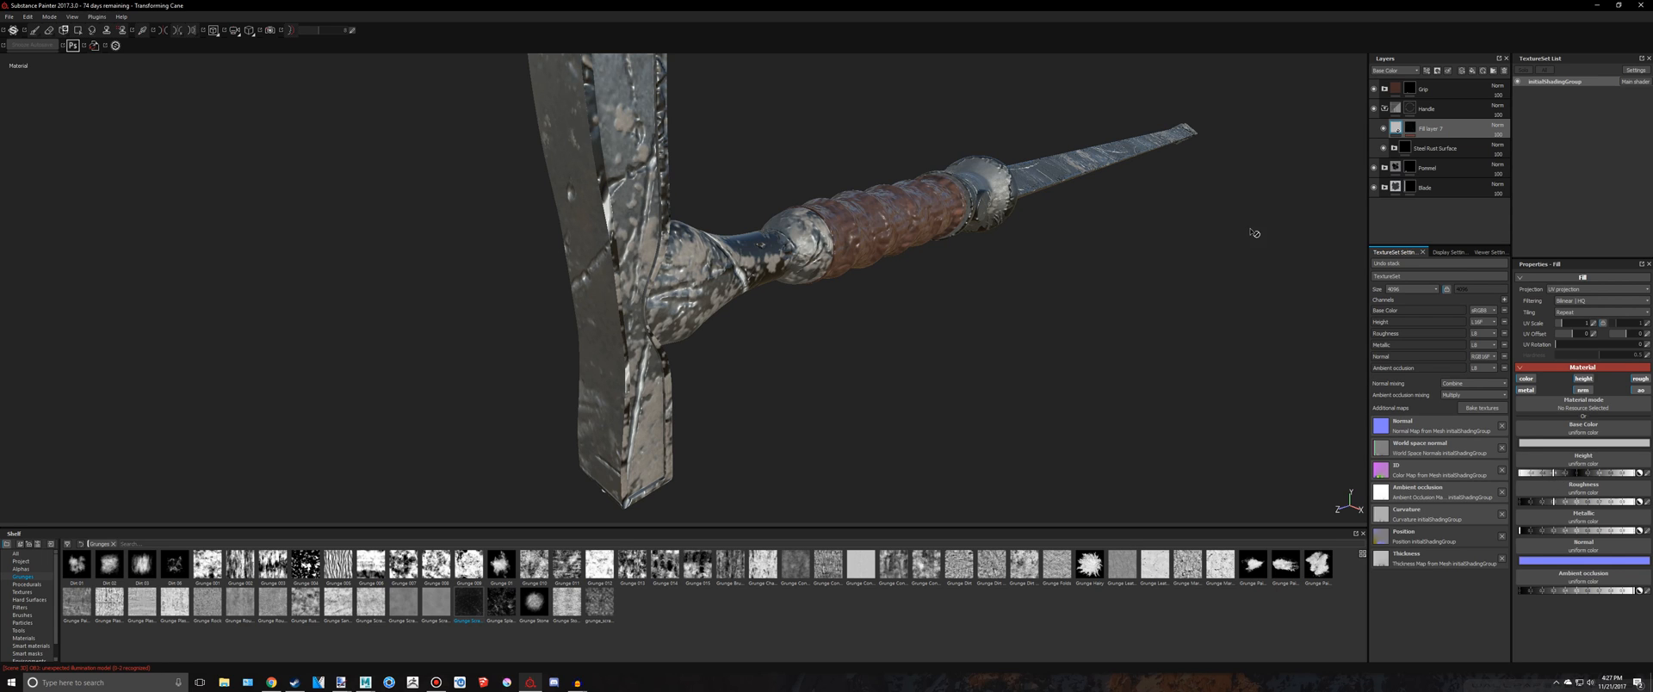
double_click(1425, 128)
click(1413, 131)
click(1434, 144)
scroll(910, 237, down, 4)
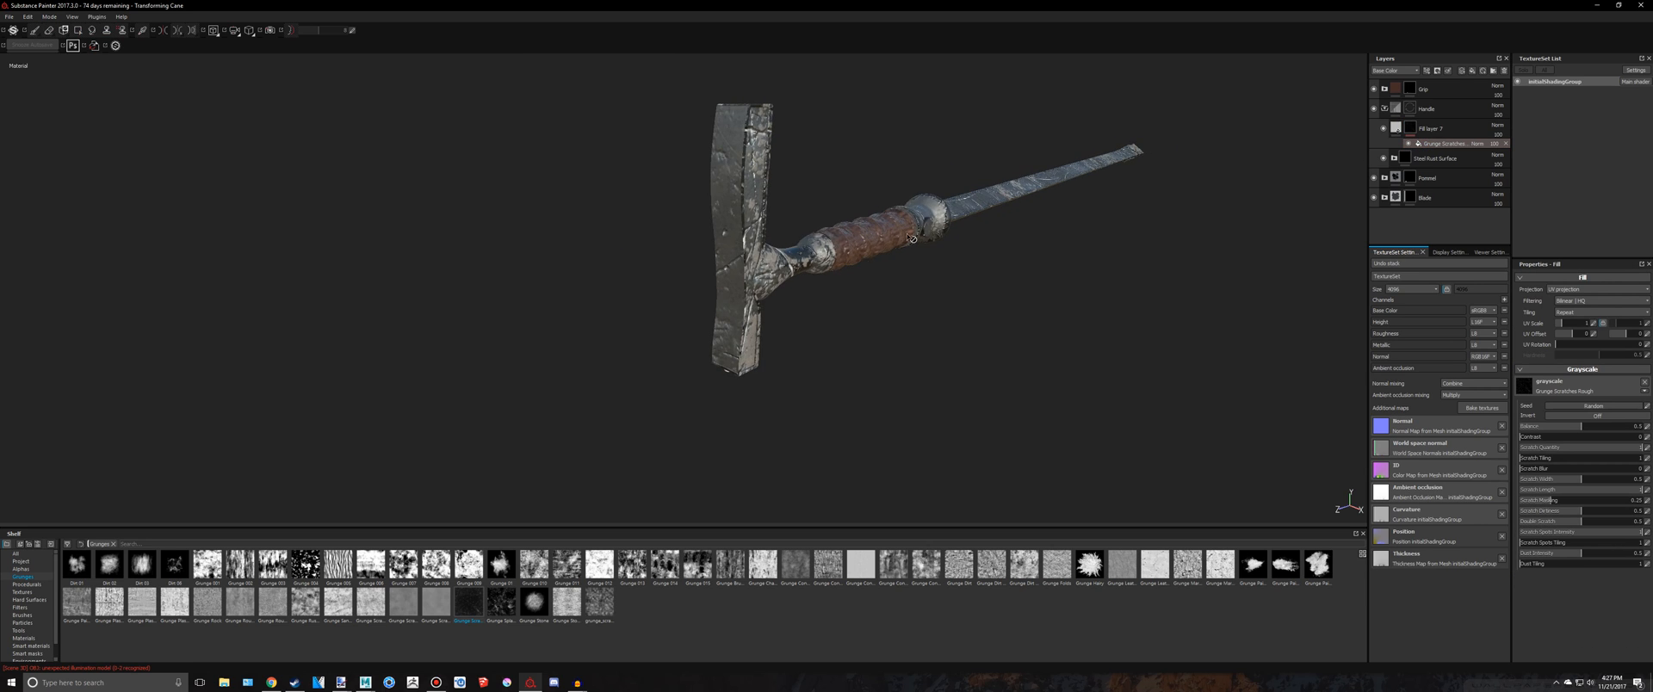
mouse_move(911, 239)
alt+mouse_down()
mouse_move(568, 258)
mouse_move(804, 292)
mouse_move(930, 235)
alt+mouse_up()
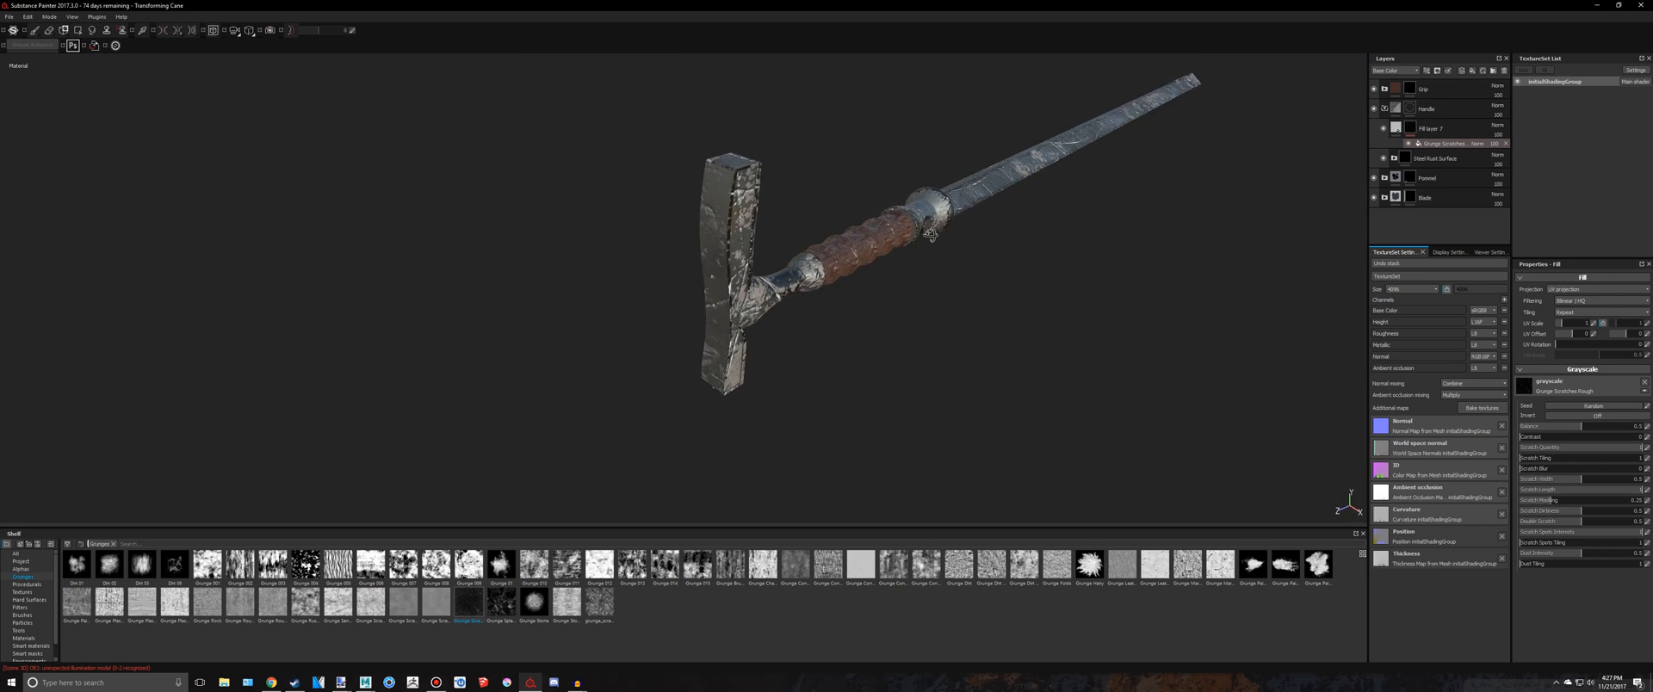
scroll(929, 234, up, 3)
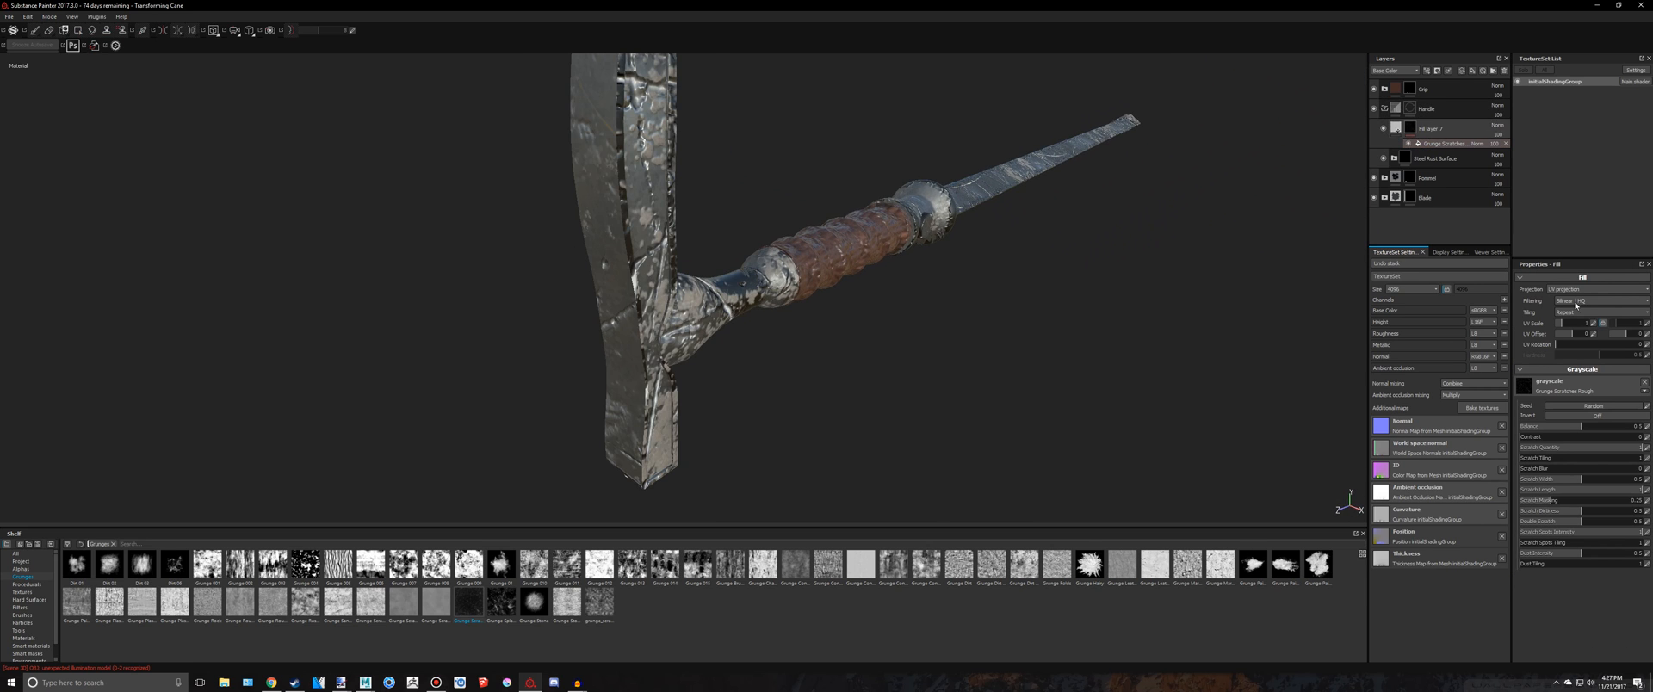
Change Fill layer 7's base color to a very dark reddish brown
click(1395, 128)
click(1579, 444)
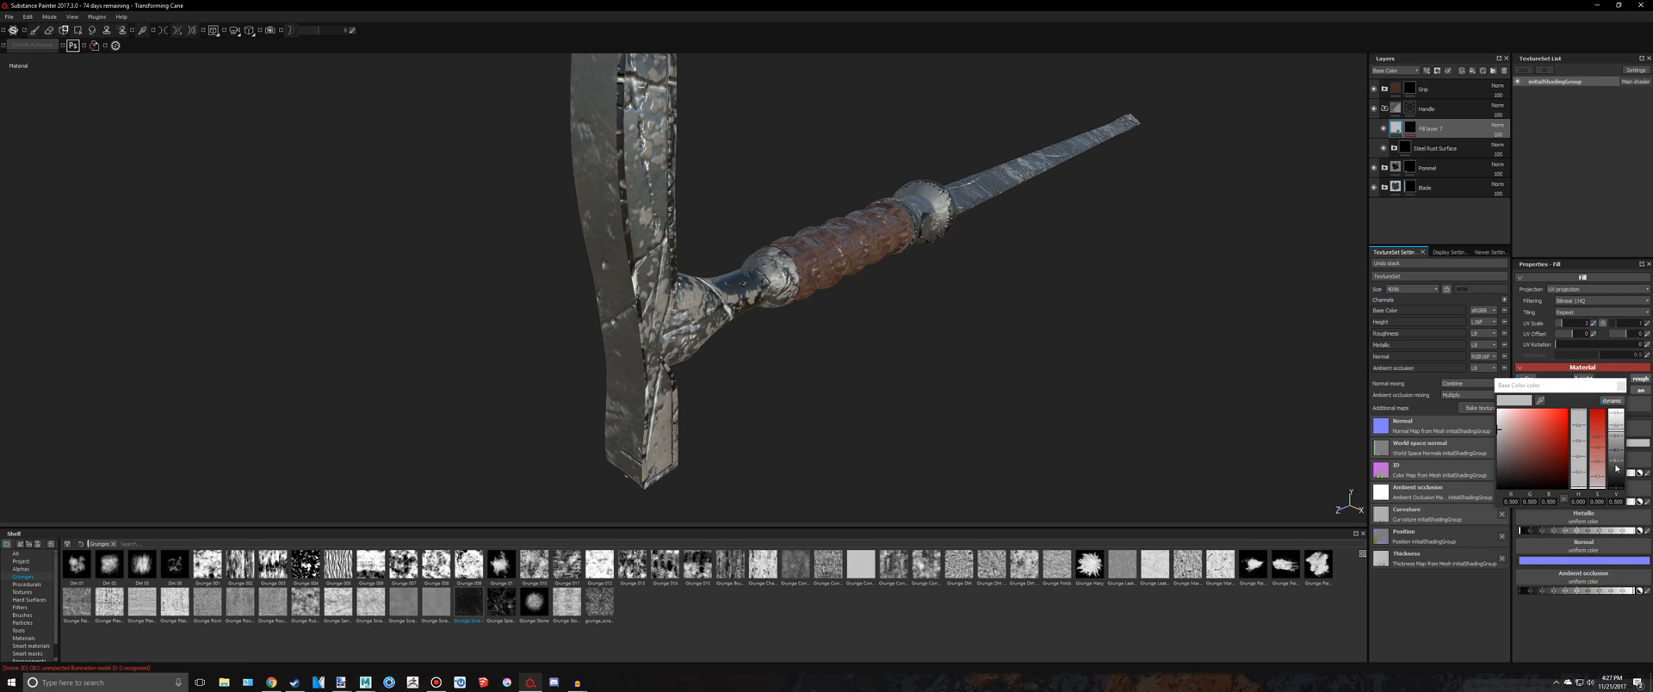
drag(1616, 468, 1530, 470)
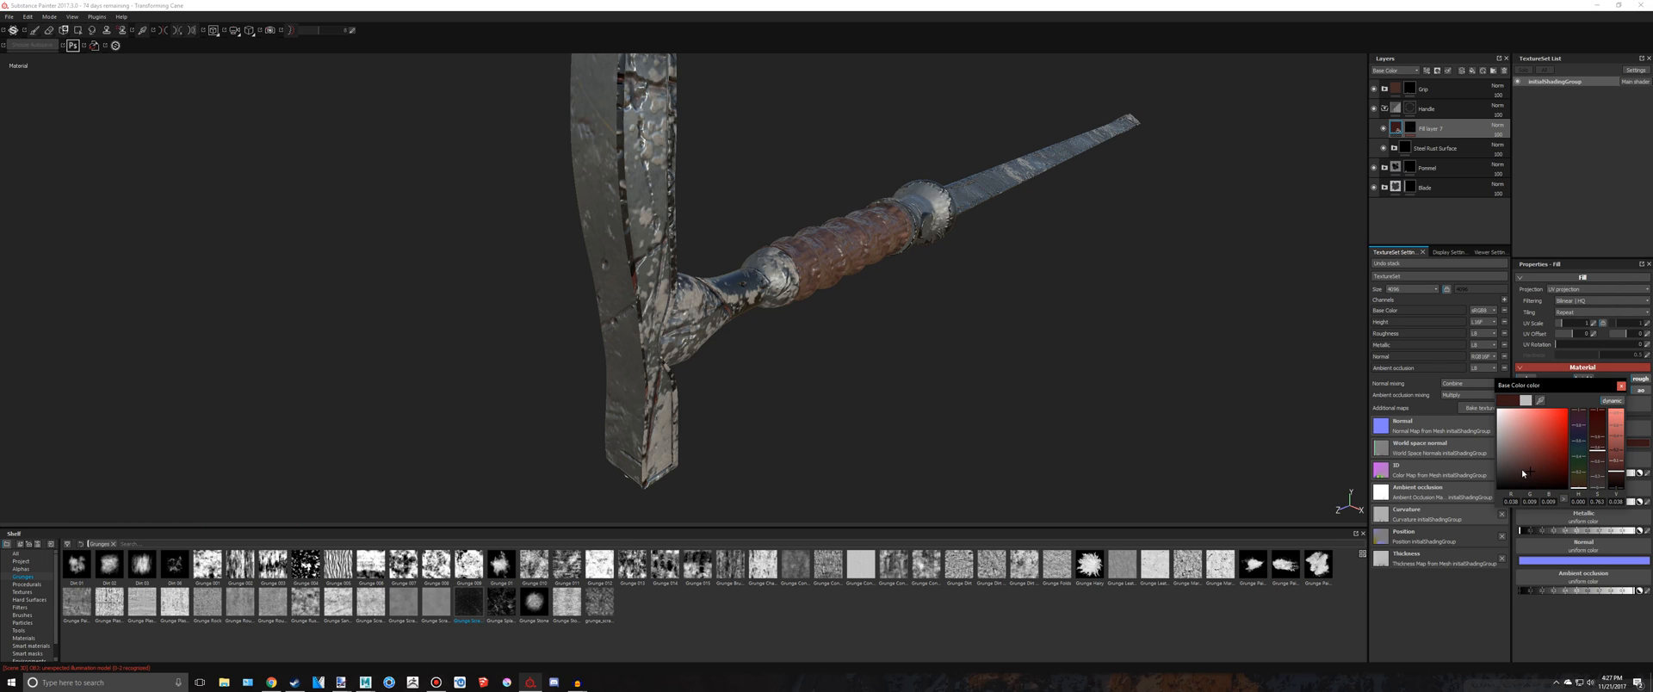
click(1512, 474)
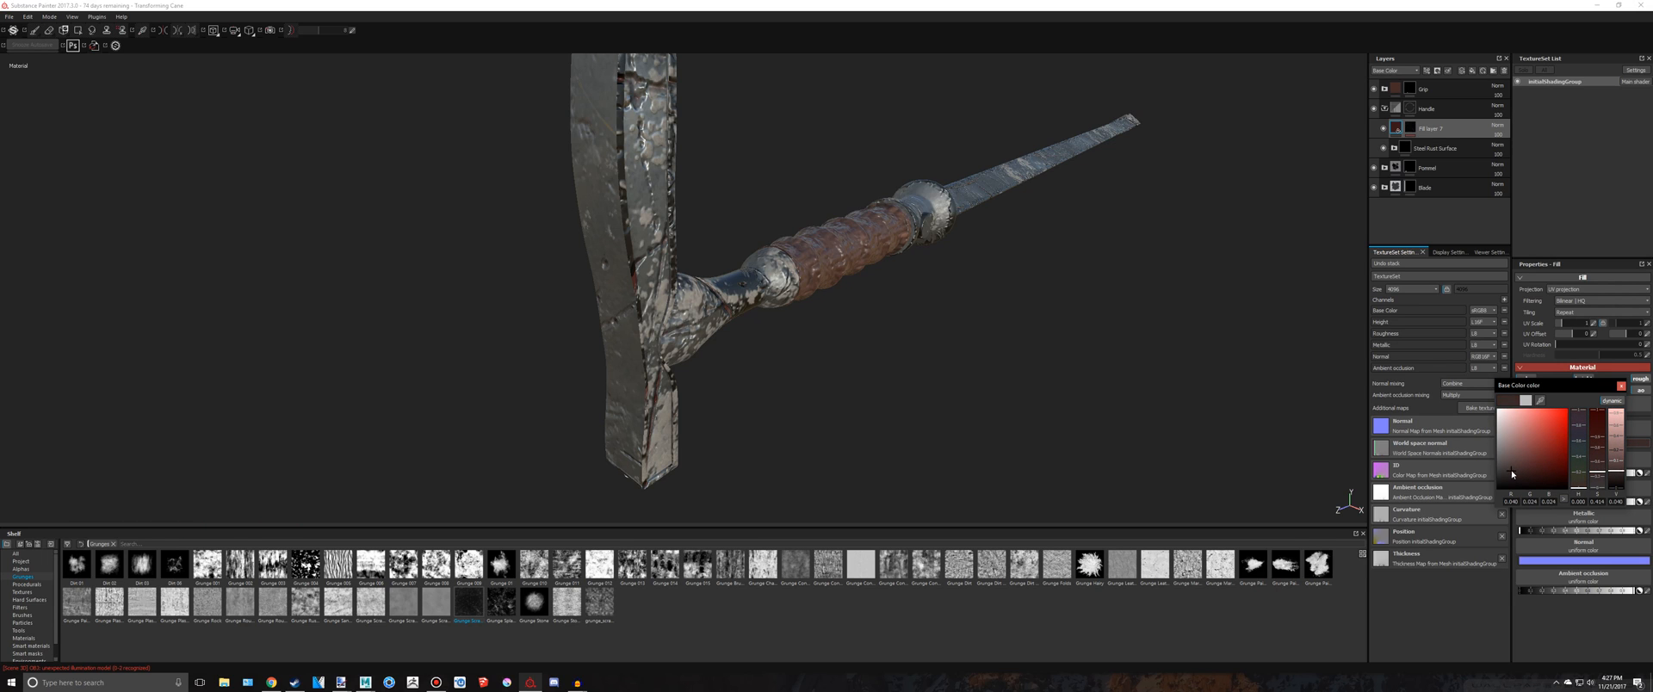
click(1621, 389)
Examine the scratched metal along the blade and at its pointed tip from several sides
alt+drag(1067, 346, 507, 195)
scroll(620, 203, up, 3)
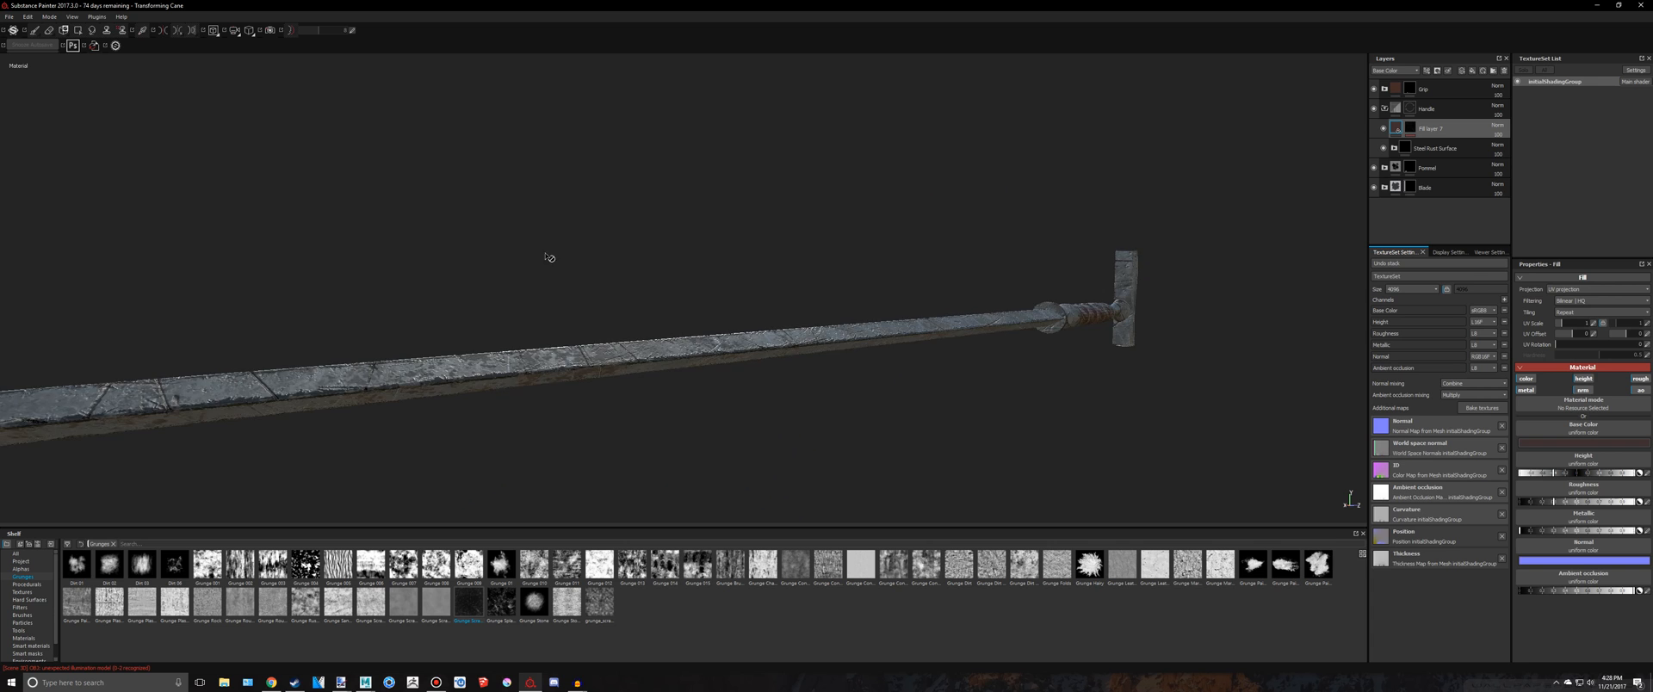
alt+middle_drag(550, 259, 926, 156)
mouse_move(925, 157)
alt+mouse_down()
mouse_move(878, 212)
mouse_move(909, 152)
alt+mouse_up()
scroll(906, 169, up, 3)
alt+middle_drag(813, 252, 1043, 160)
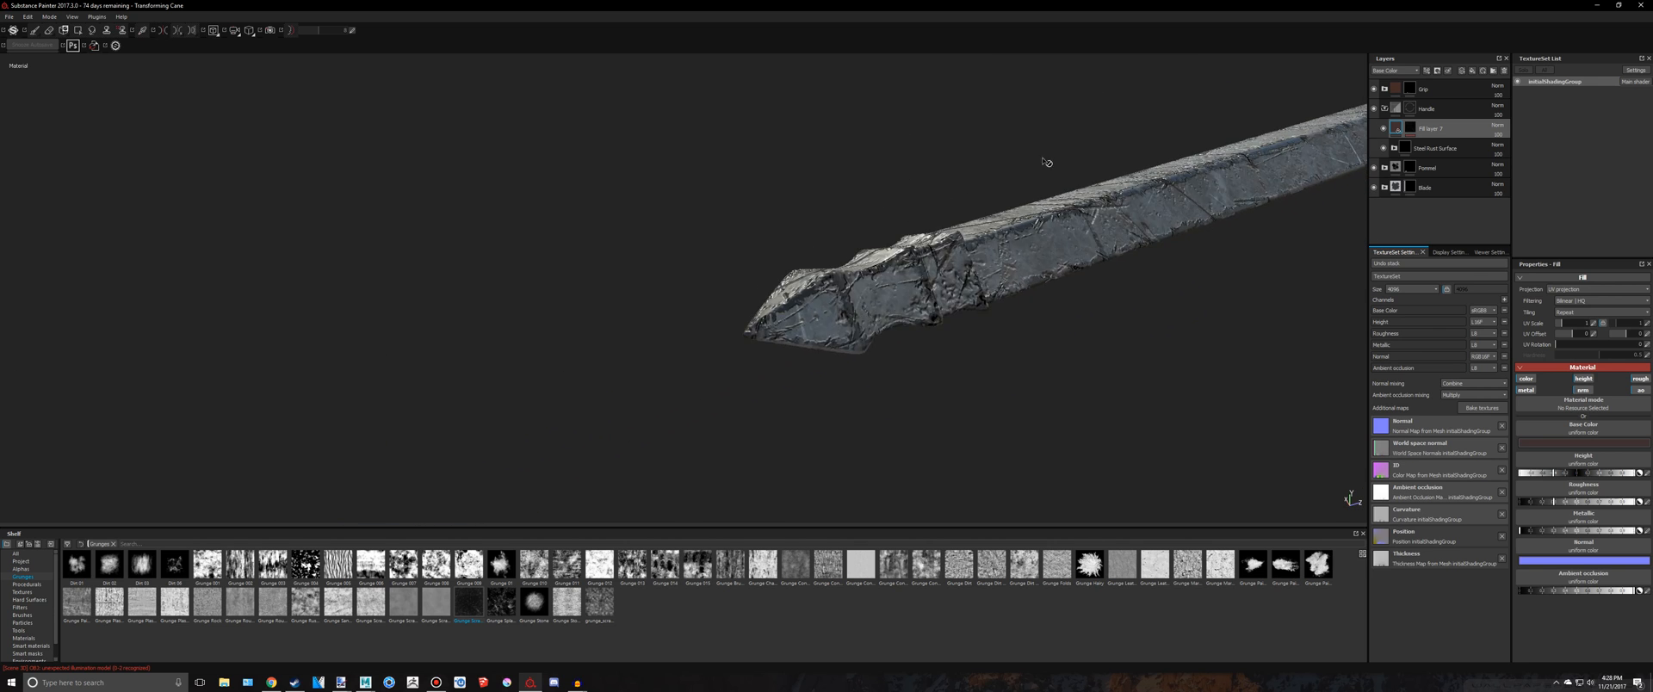
alt+drag(1044, 160, 960, 149)
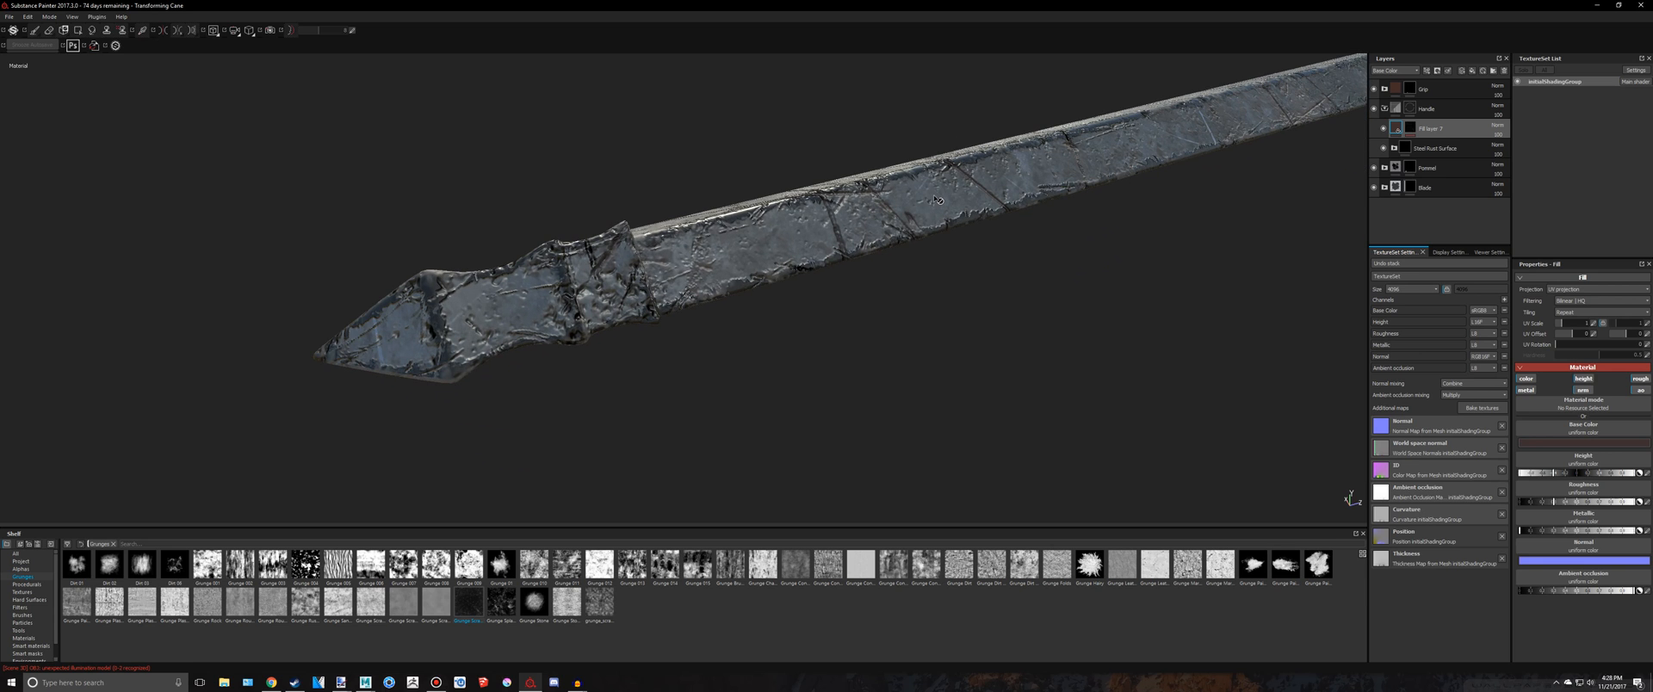
alt+right_drag(827, 374, 871, 318)
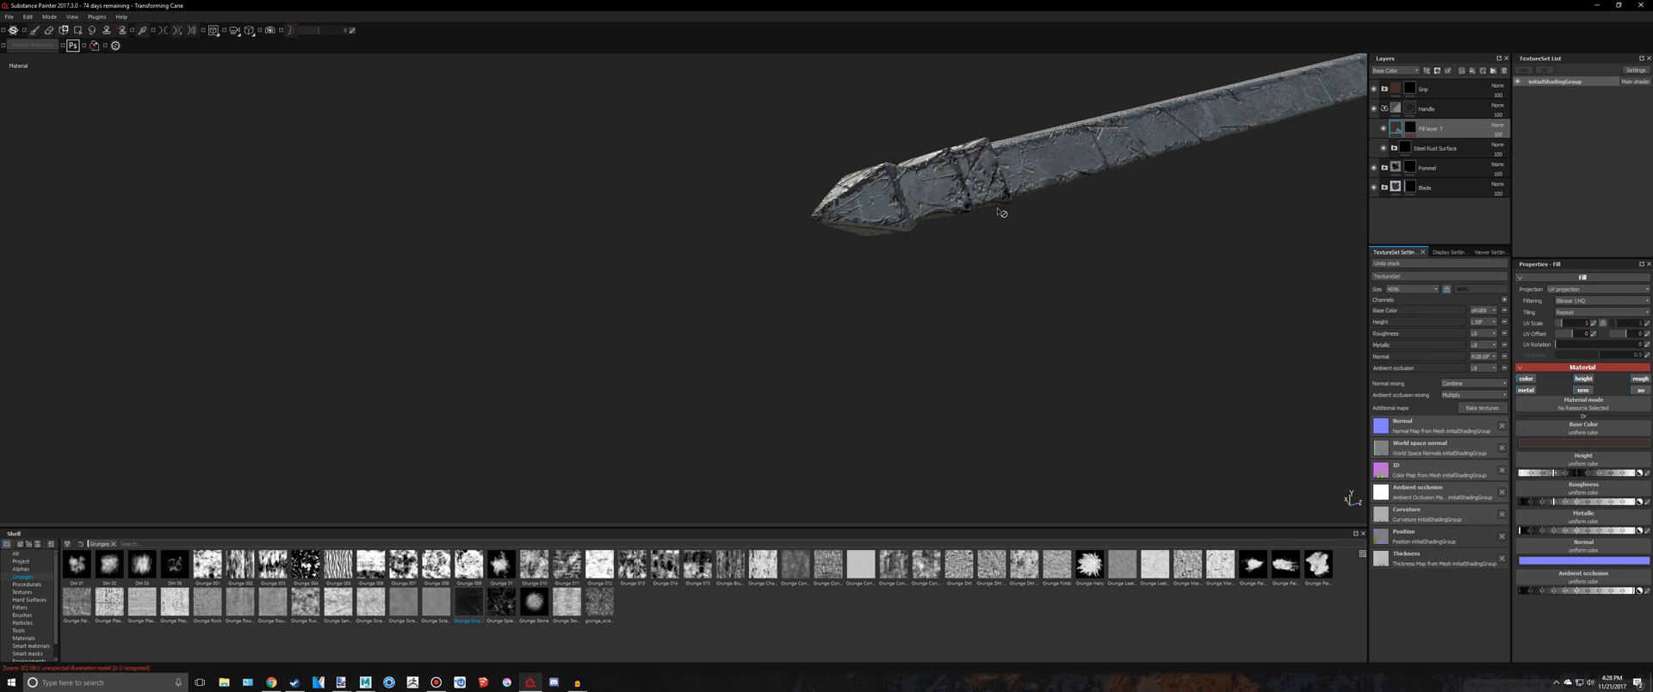
Switch to the browser, view the Transforming Cane and Threaded Cane reference images, and return to Substance Painter
key(alt+Tab)
click(928, 277)
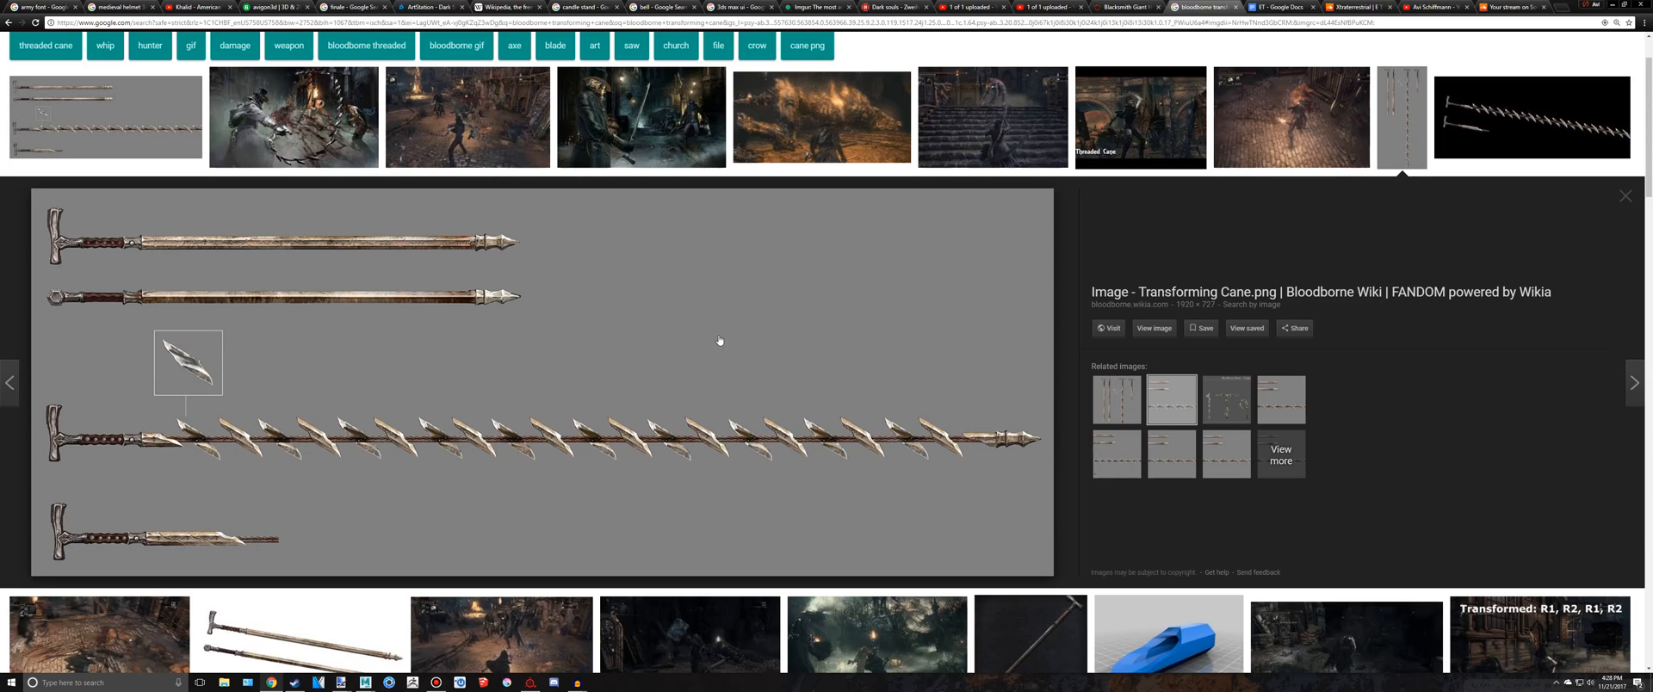
click(624, 94)
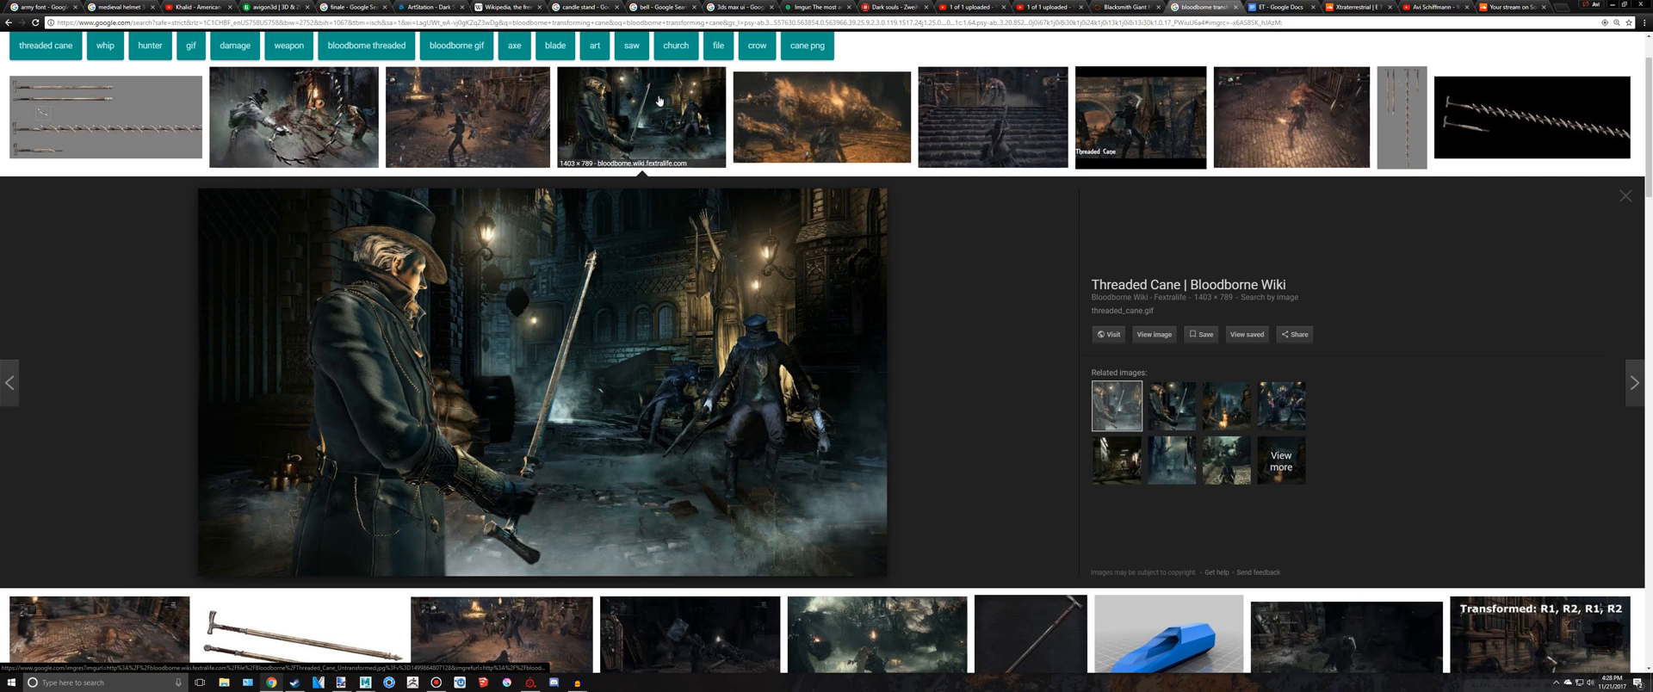
key(alt+Tab)
Examine the collar, worn grip, neck and cane head from several sides to check the scratched metal
alt+middle_drag(812, 211, 456, 337)
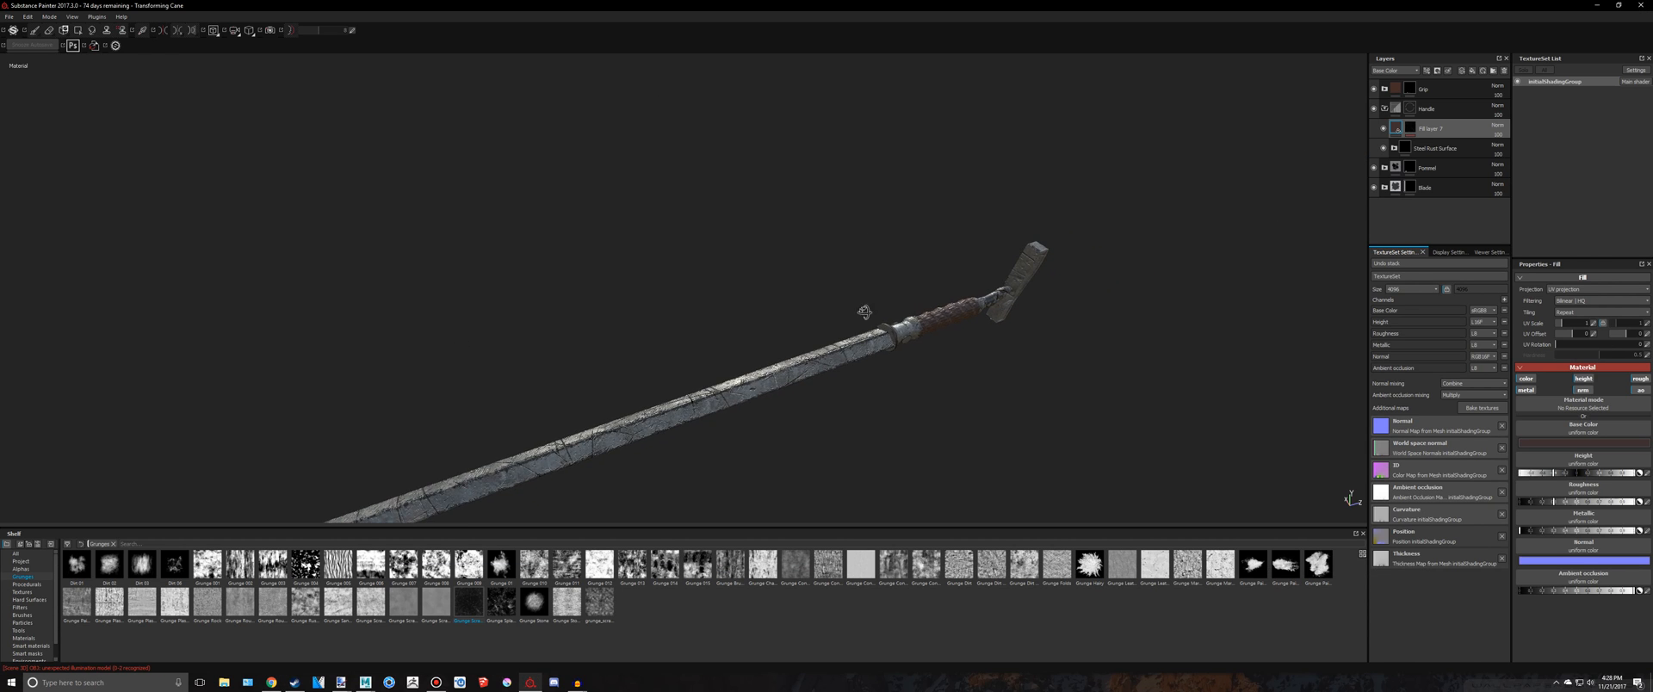
alt+shift+drag(864, 313, 793, 243)
alt+right_drag(793, 244, 1134, 331)
alt+middle_drag(1135, 332, 648, 254)
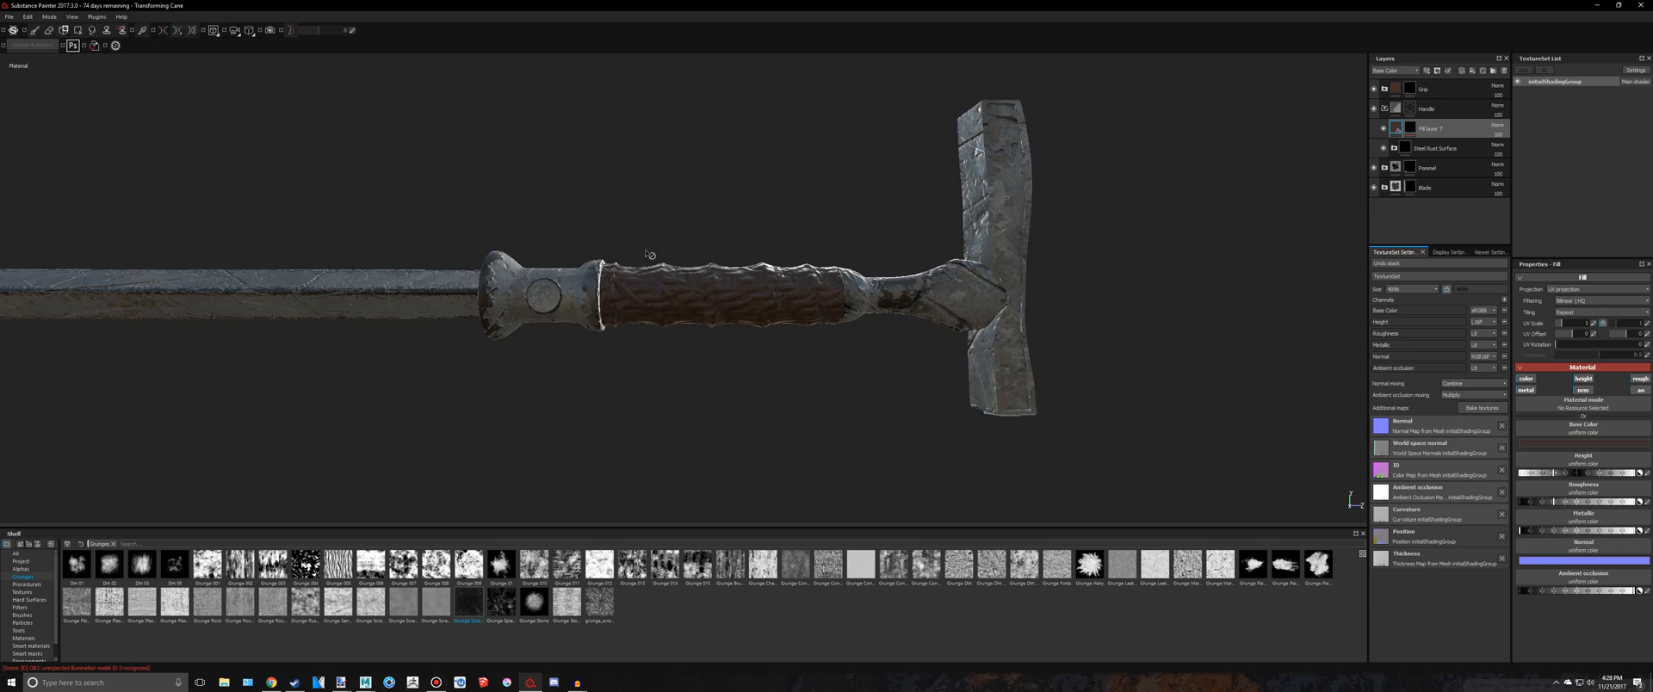
alt+right_drag(647, 254, 759, 276)
alt+drag(760, 277, 647, 269)
alt+middle_drag(648, 269, 304, 264)
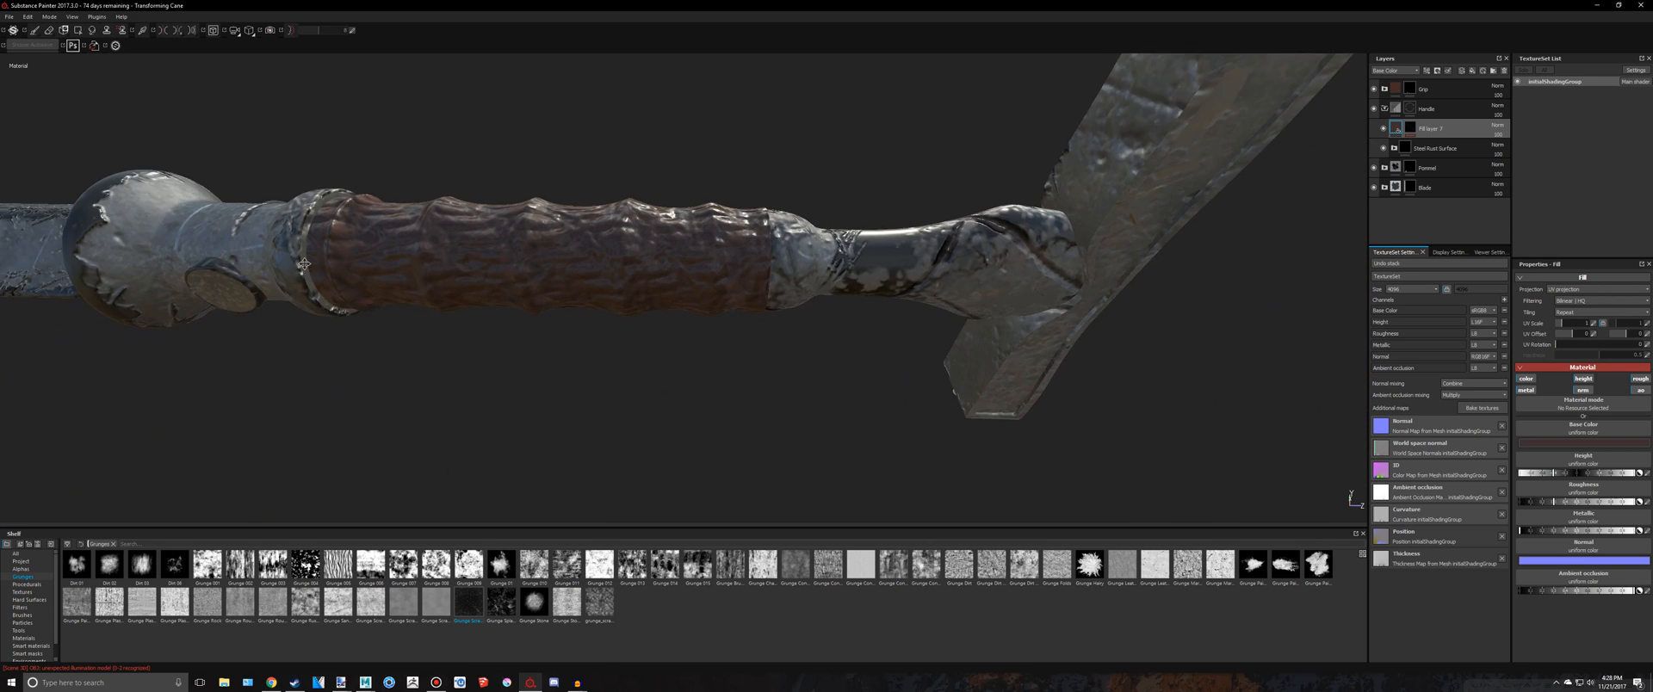
alt+drag(304, 264, 327, 287)
alt+drag(523, 287, 719, 369)
scroll(765, 315, up, 7)
alt+drag(786, 440, 748, 223)
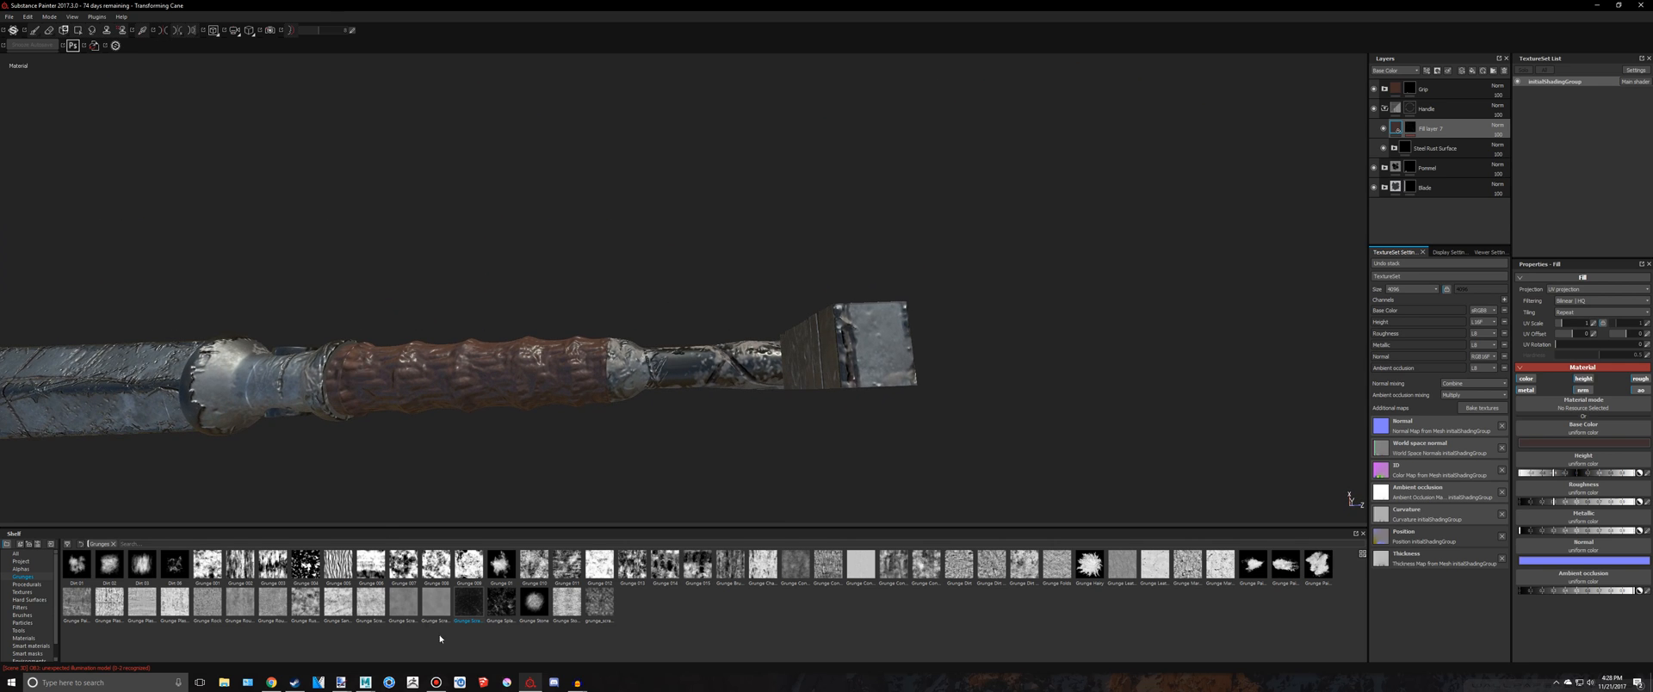